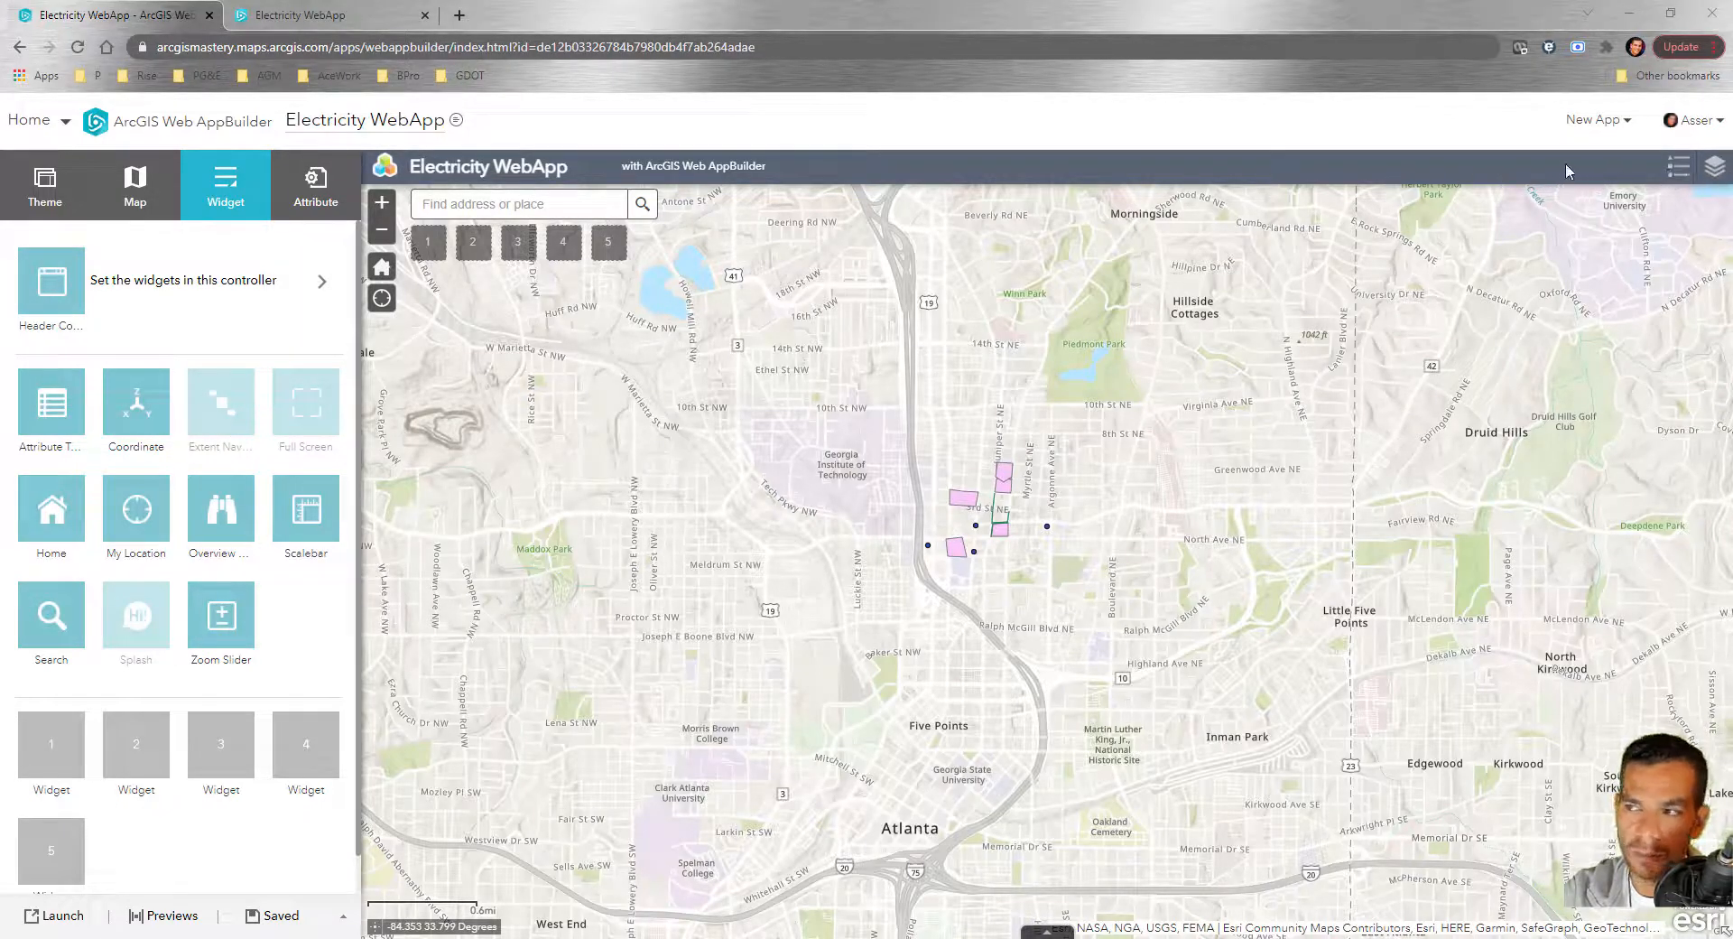
Open the Header Controller widget set and browse the widget catalogue without adding anything
left_click(142, 298)
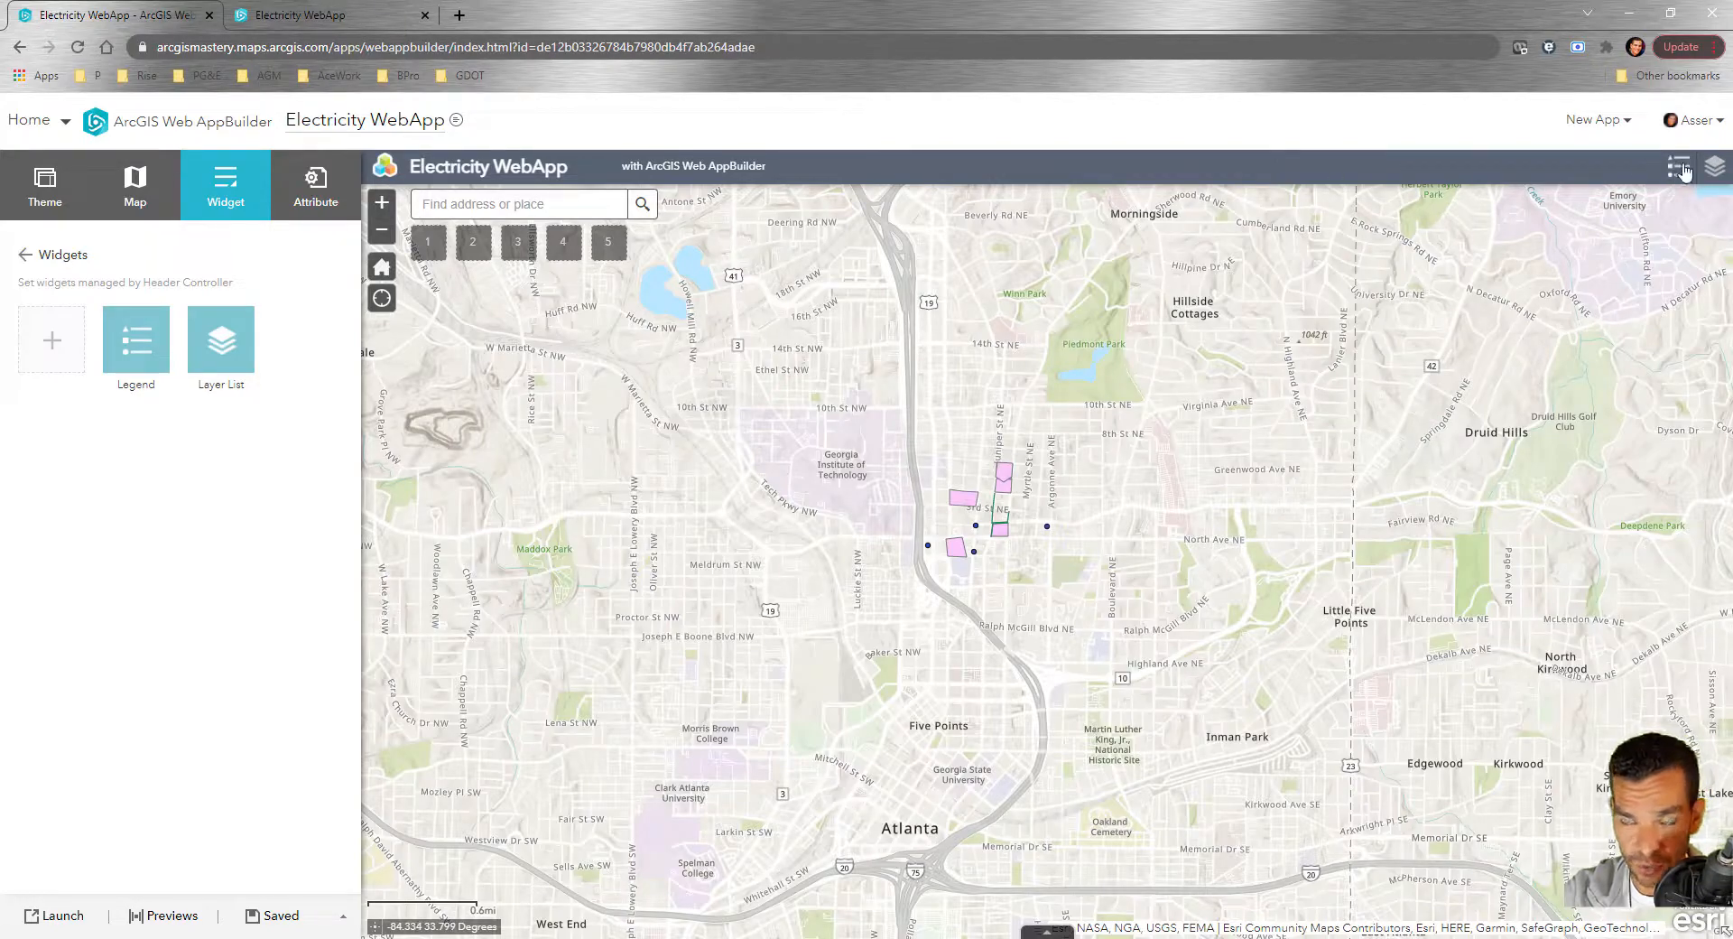
left_click(51, 352)
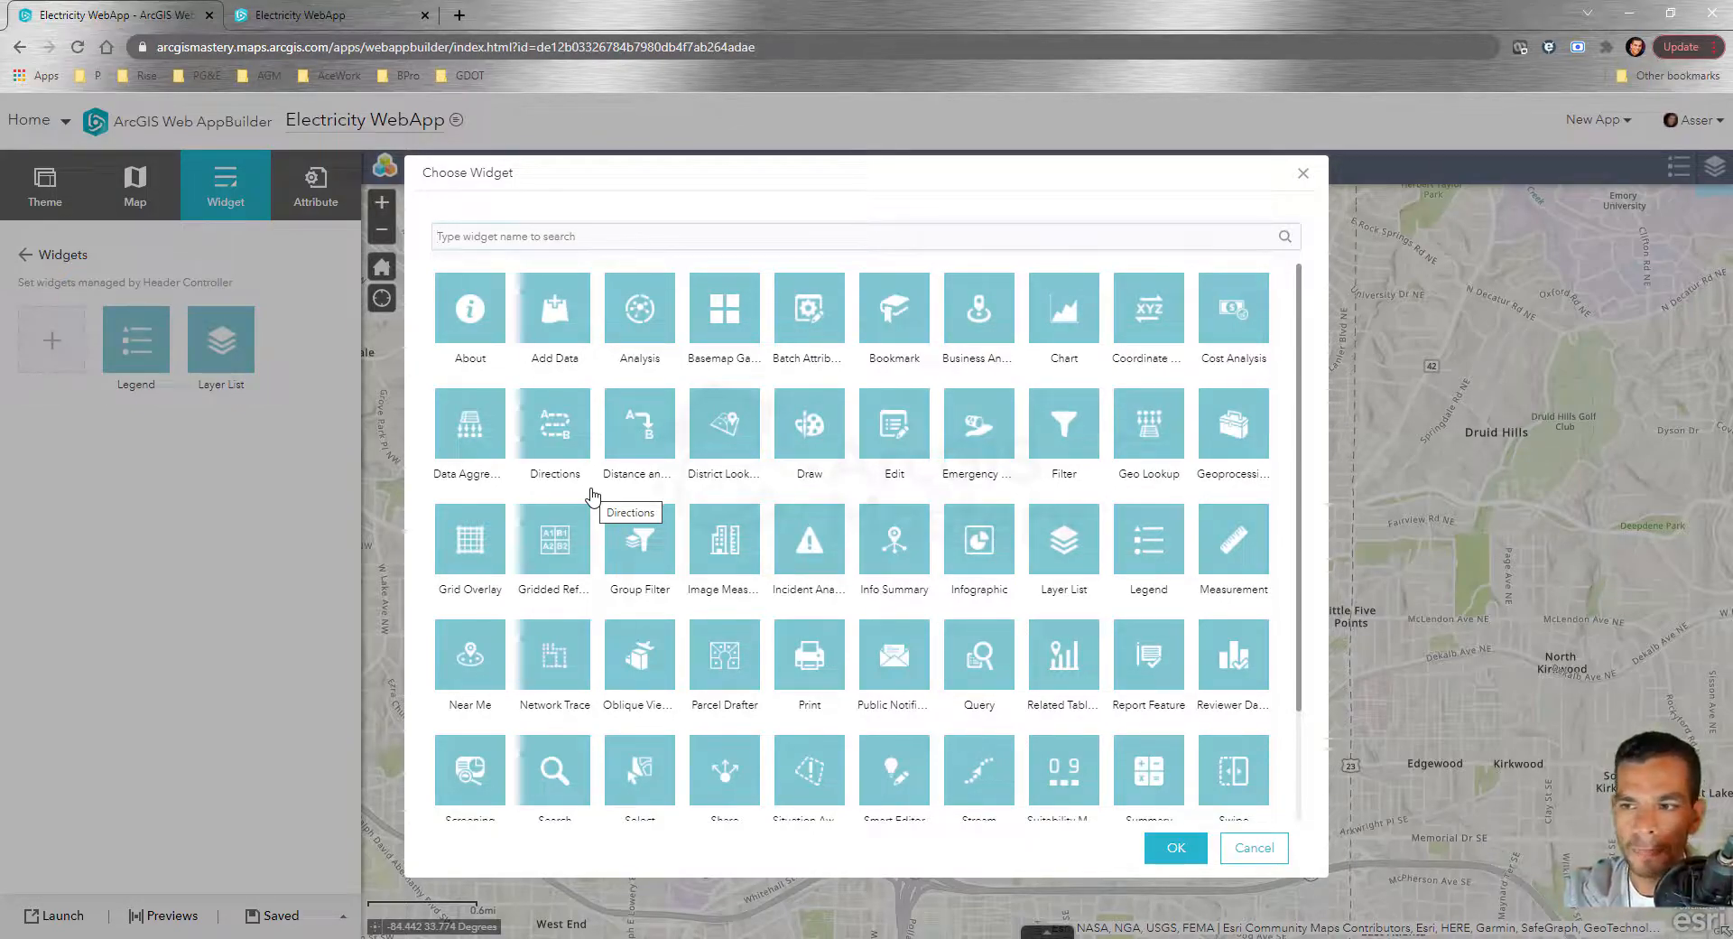
scroll(957, 641, "down", 2)
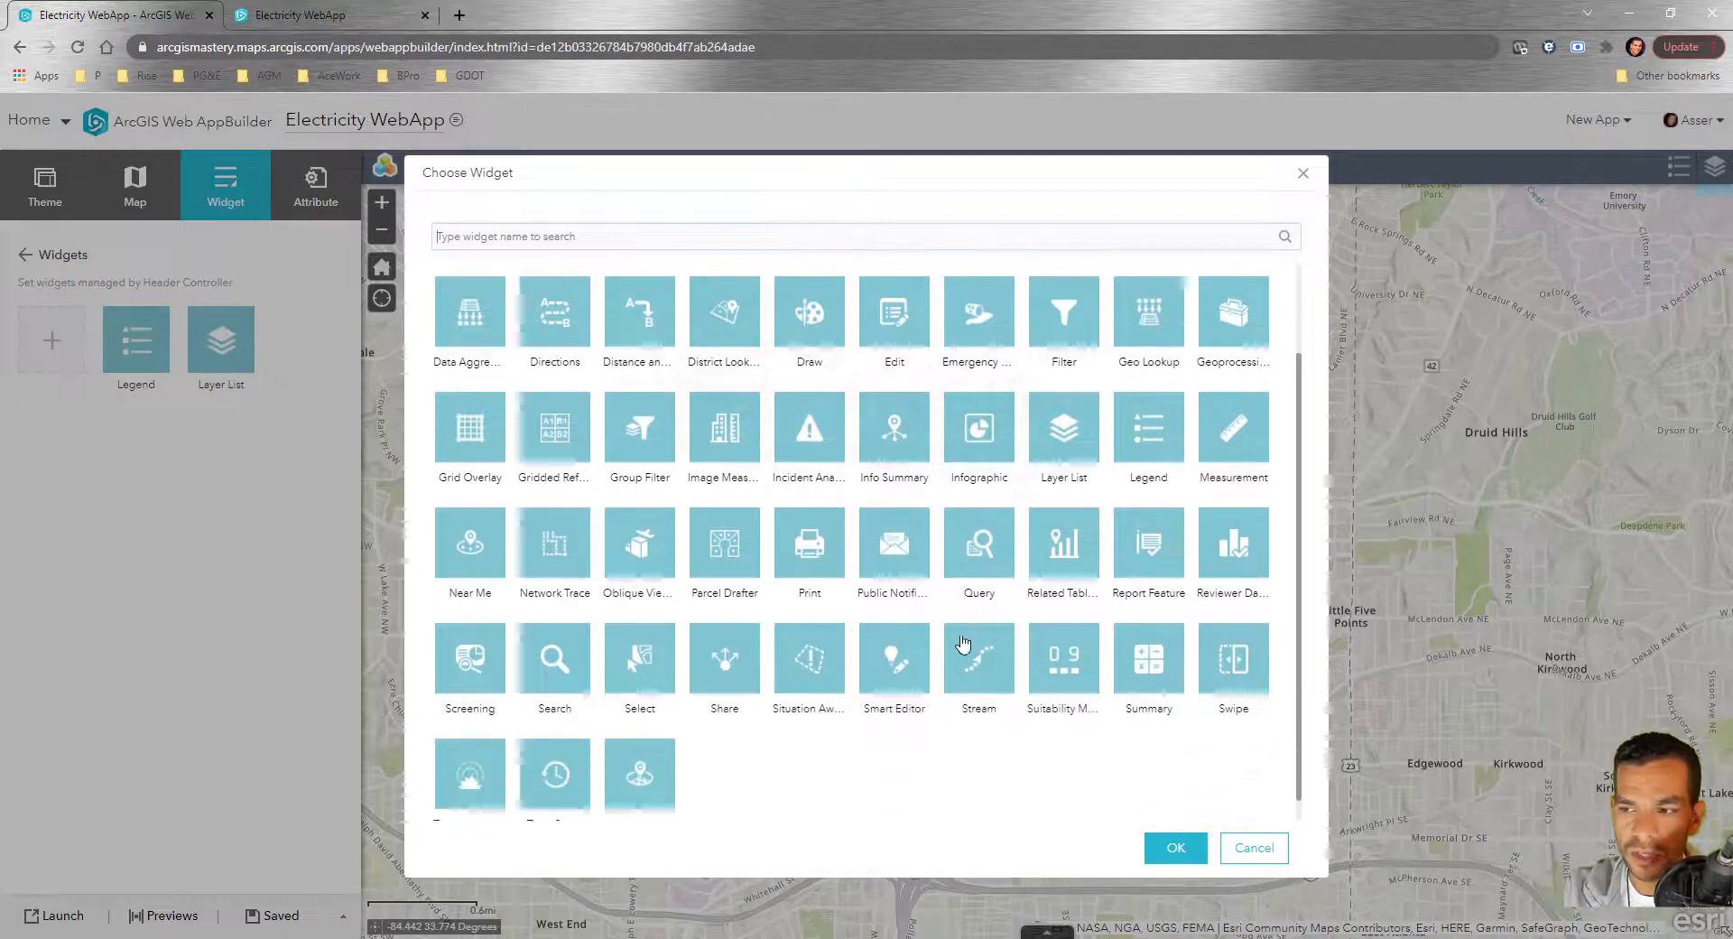
left_click(1268, 847)
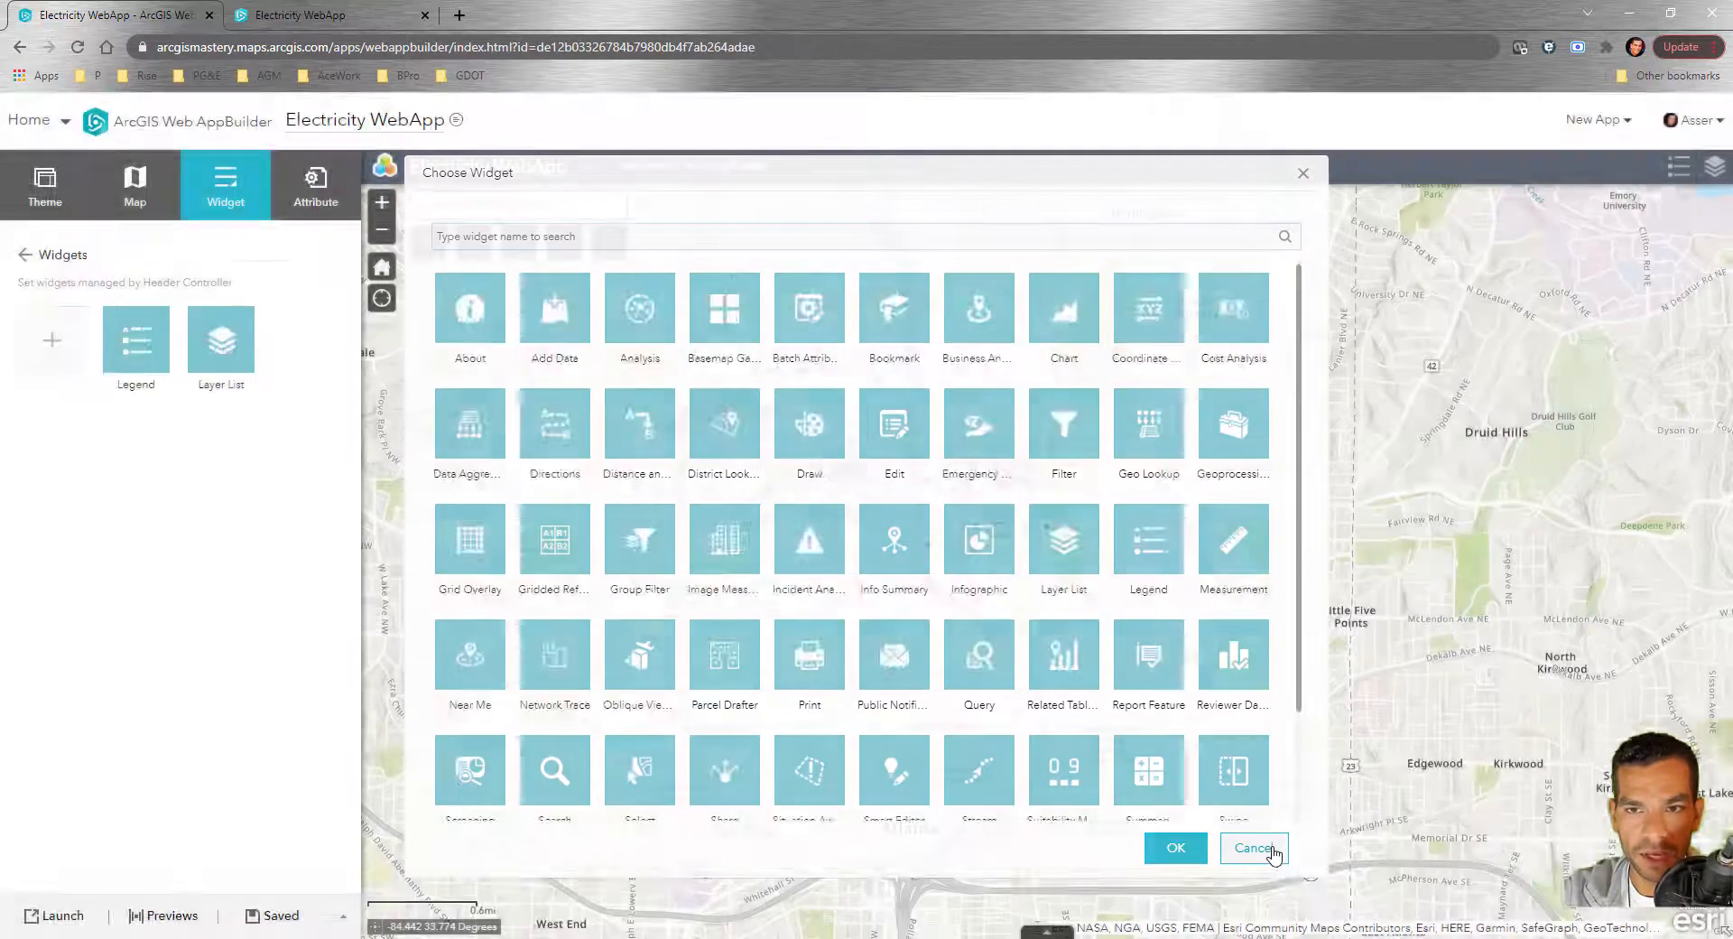
left_click(25, 255)
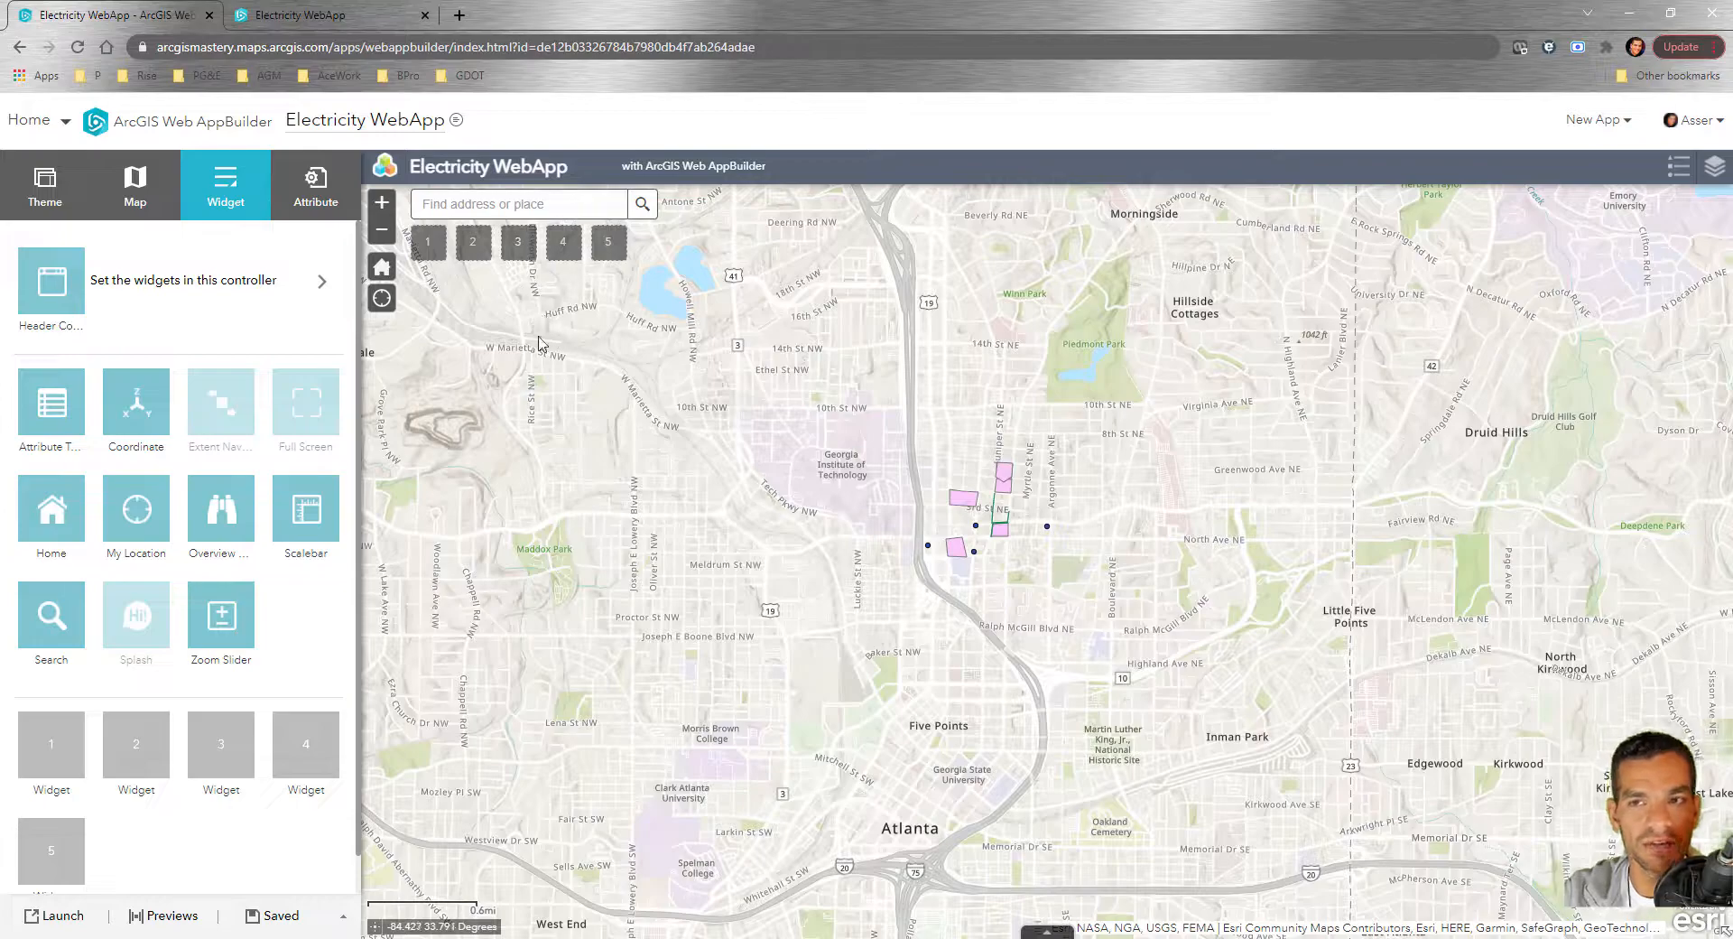
left_click(134, 296)
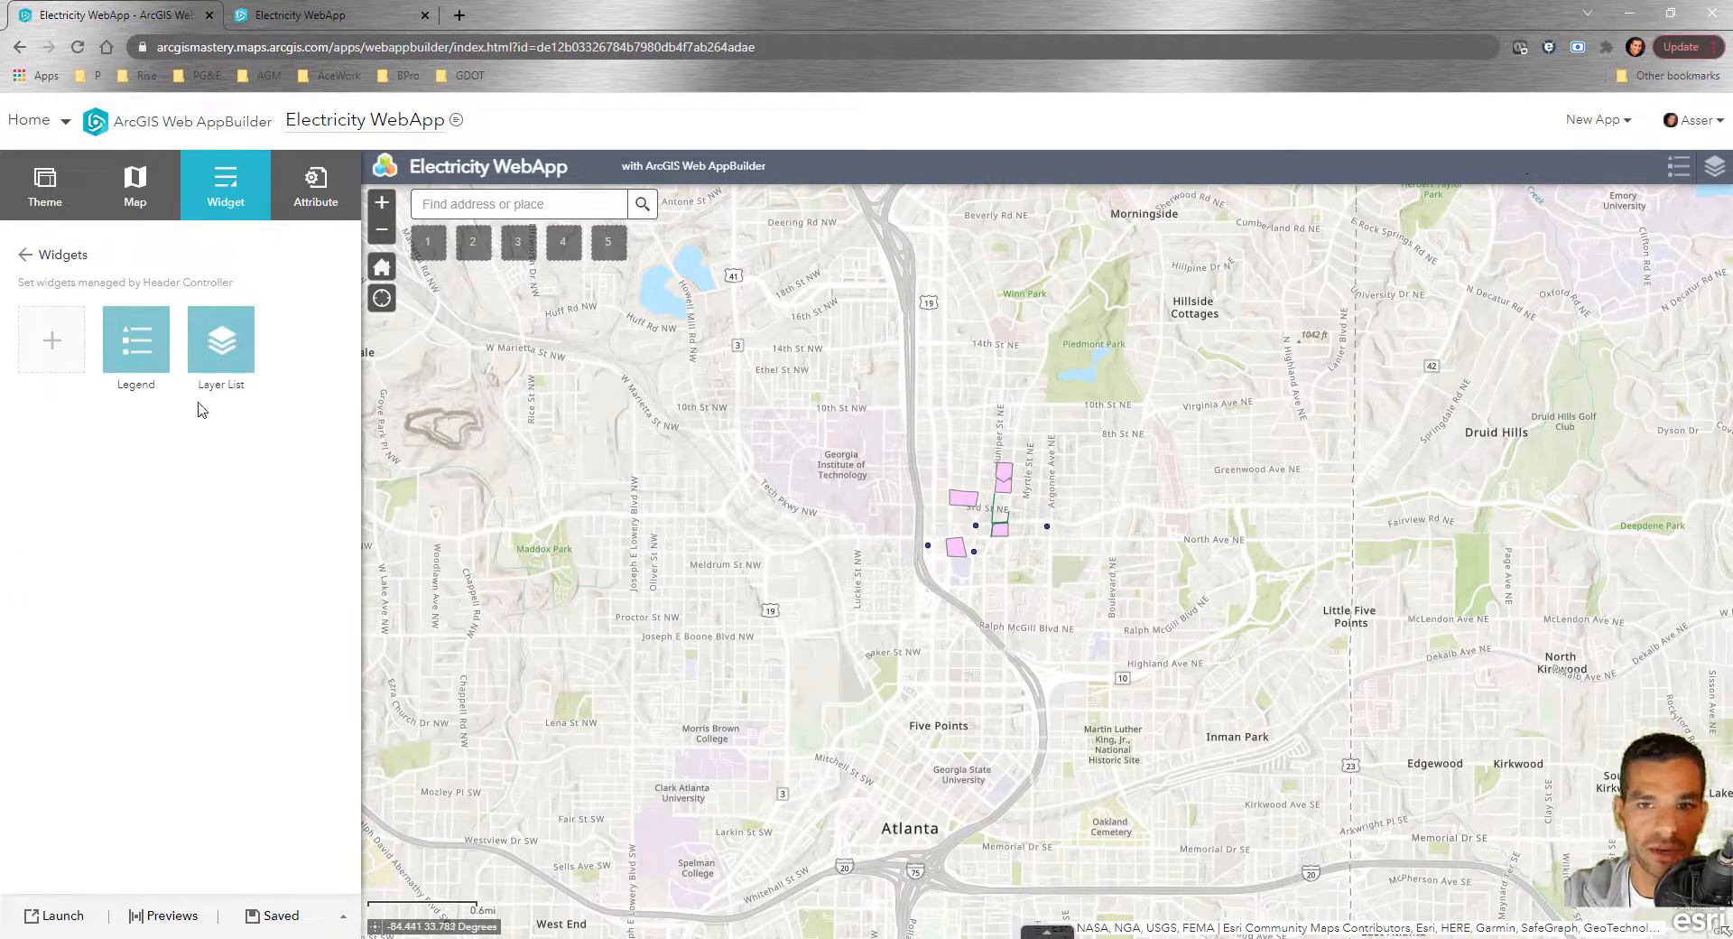
Browse widget choices for placeholder 1 and the header controller, closing each catalogue unchanged
left_click(27, 261)
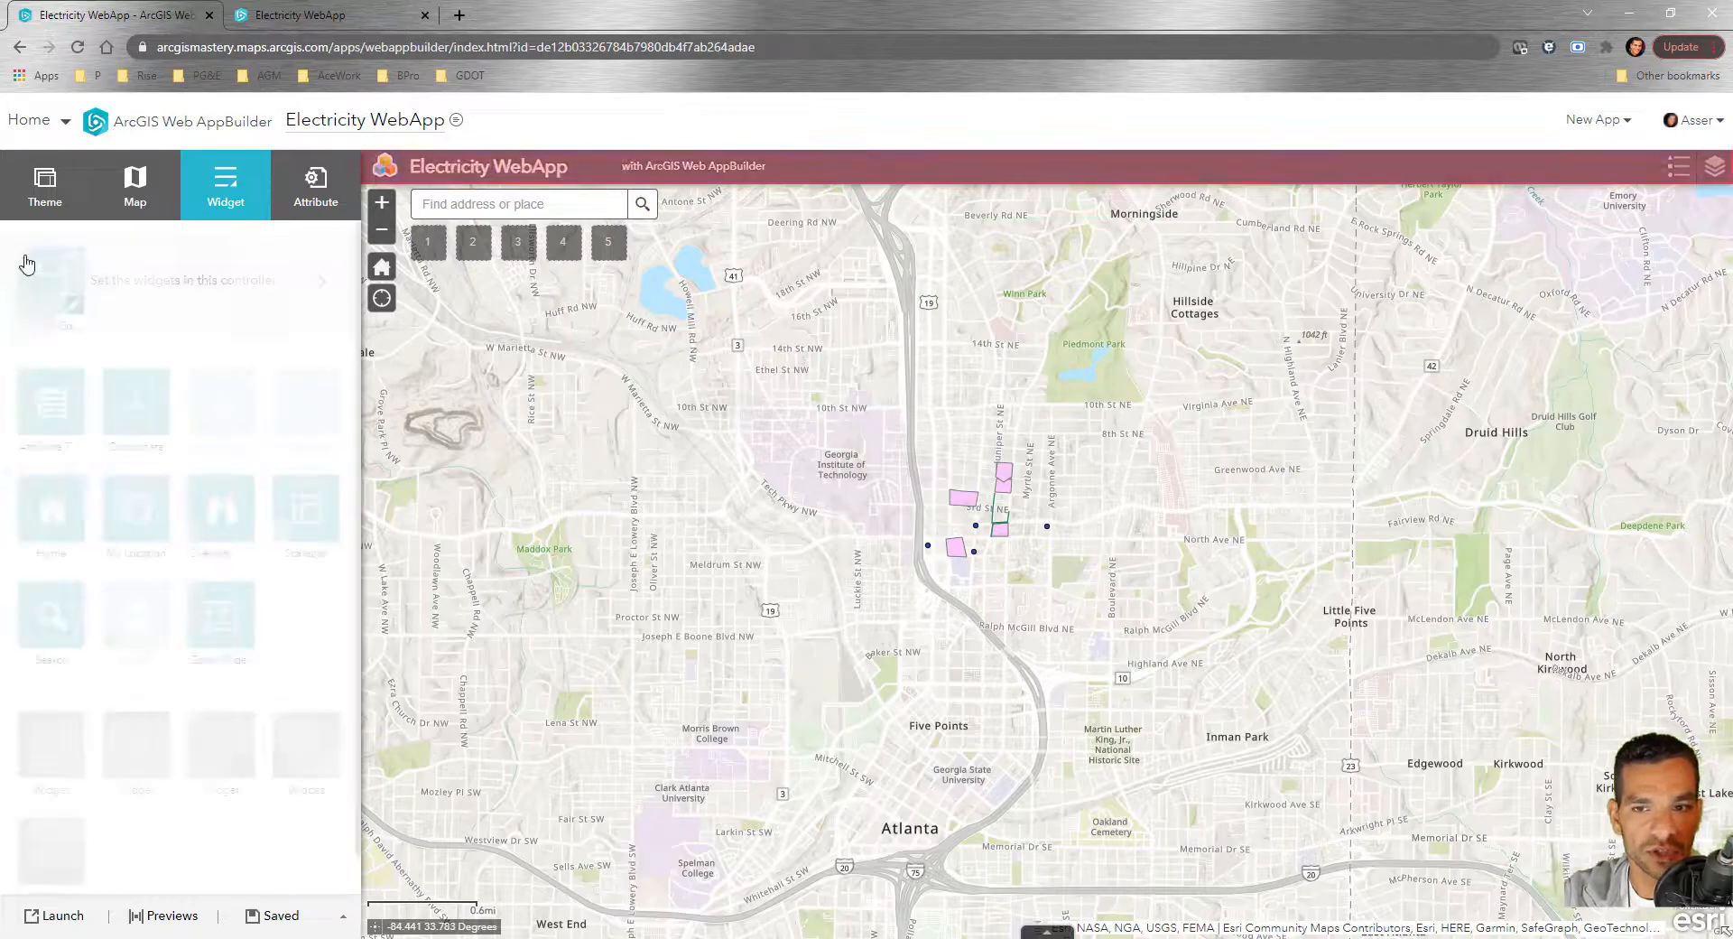
left_click(50, 769)
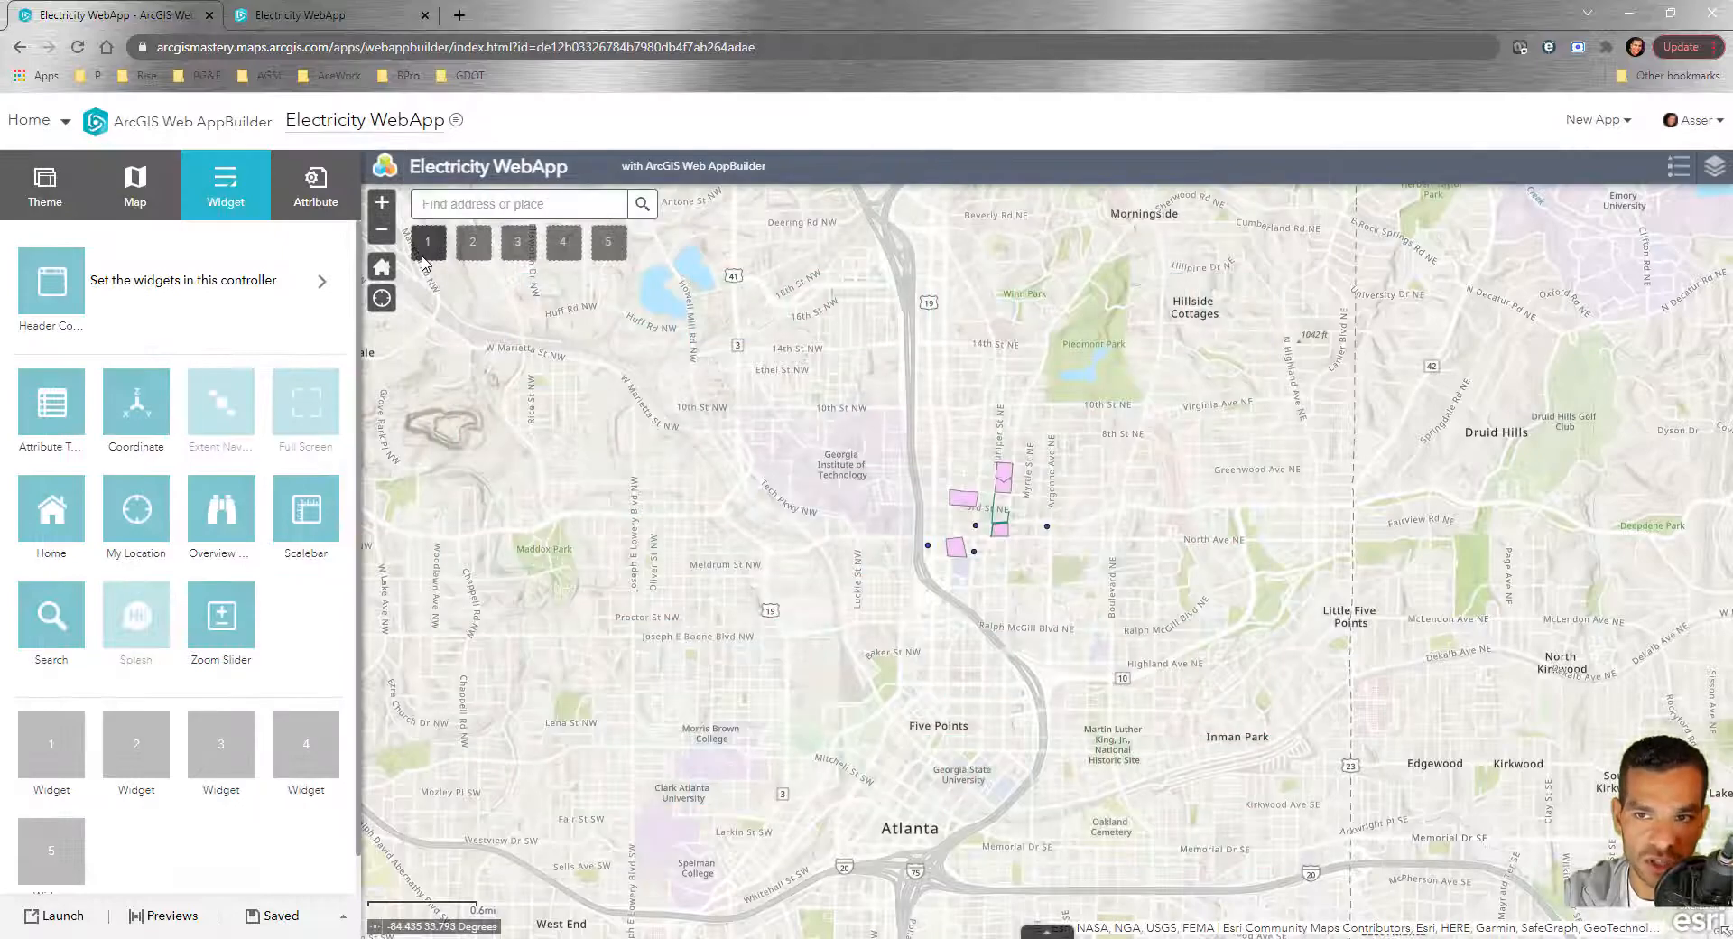
left_click(427, 252)
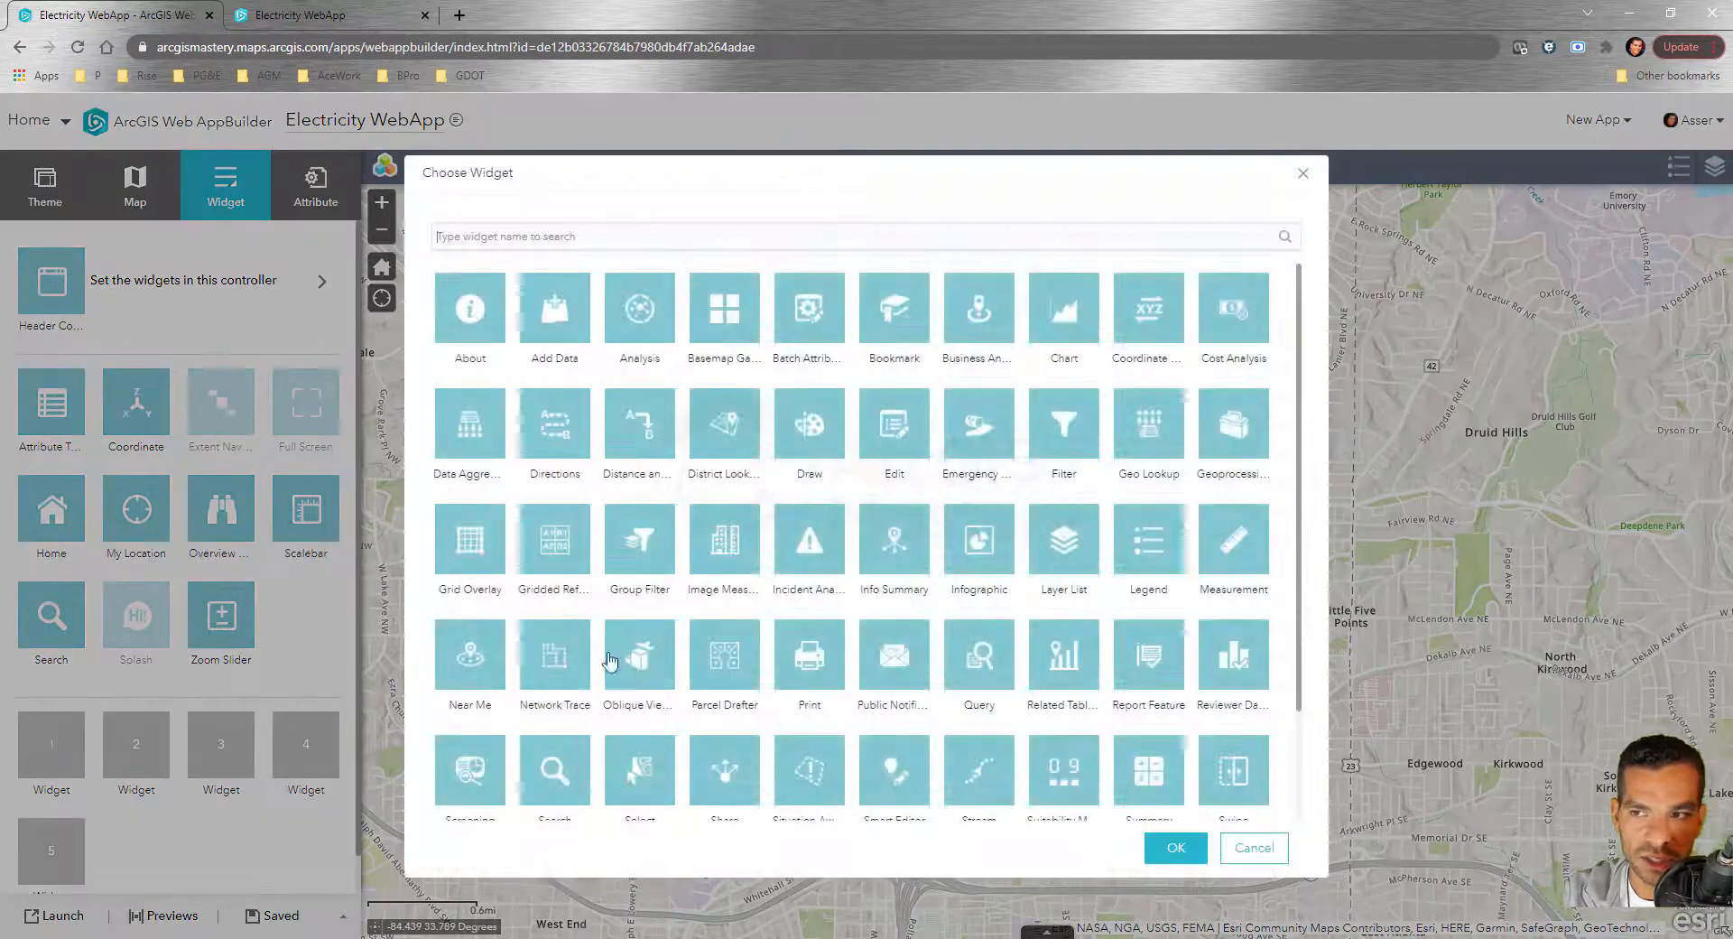
scroll(779, 468, "down", 3)
scroll(780, 688, "up", 3)
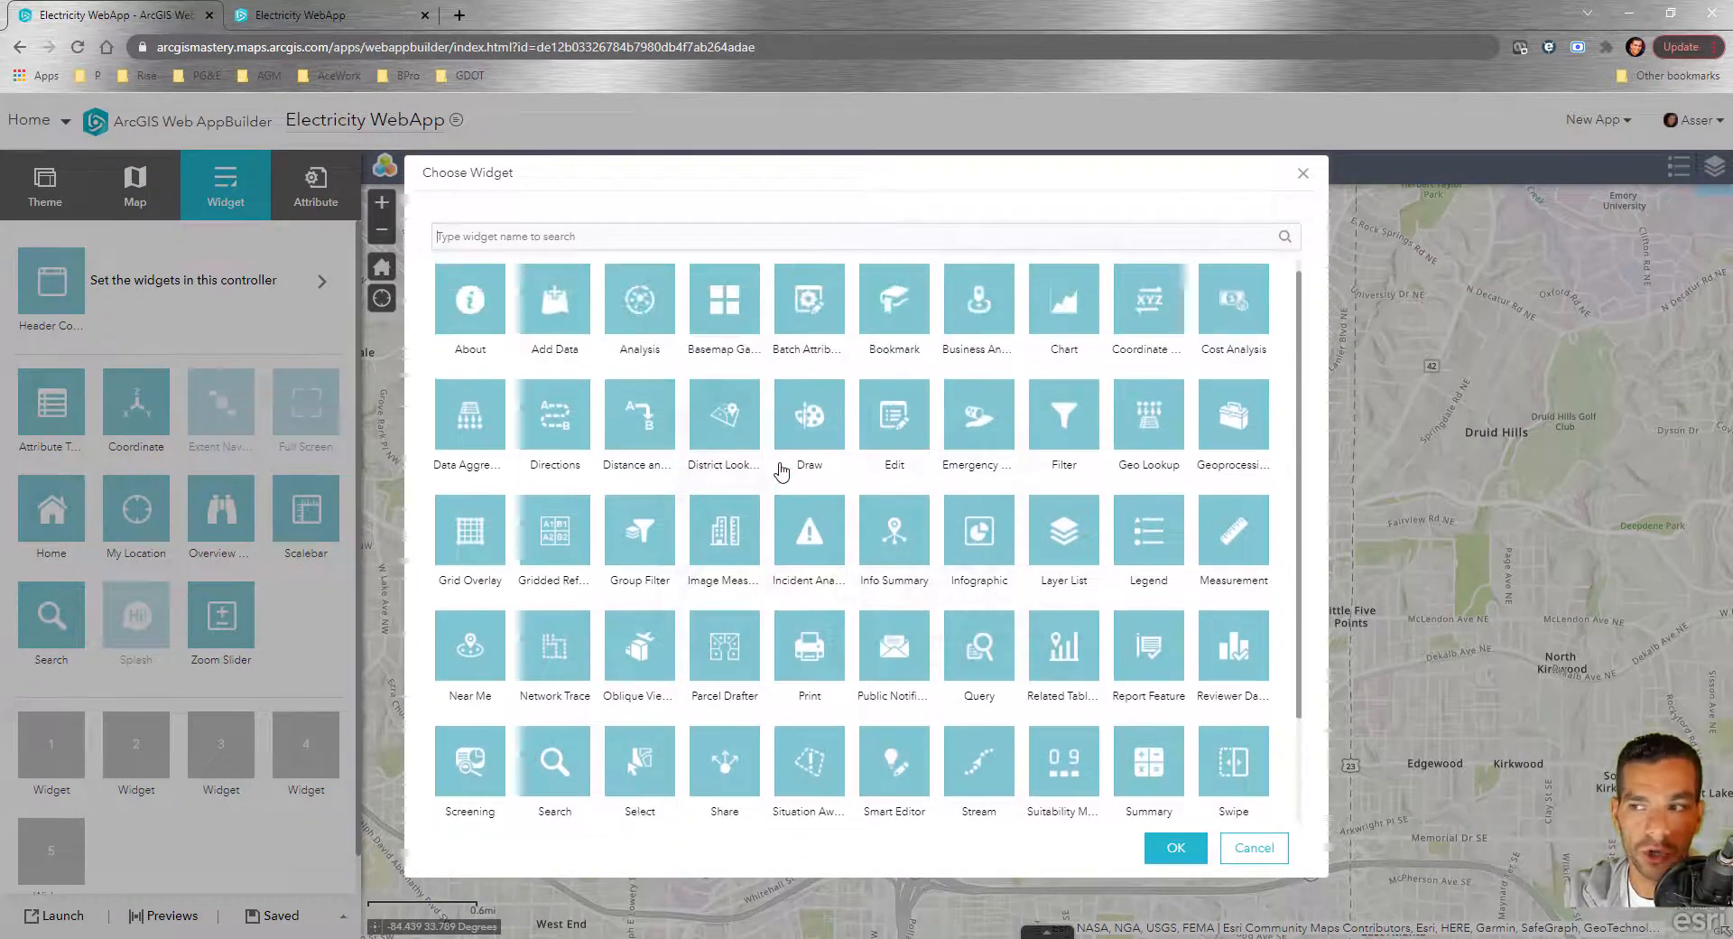
scroll(988, 424, "down", 3)
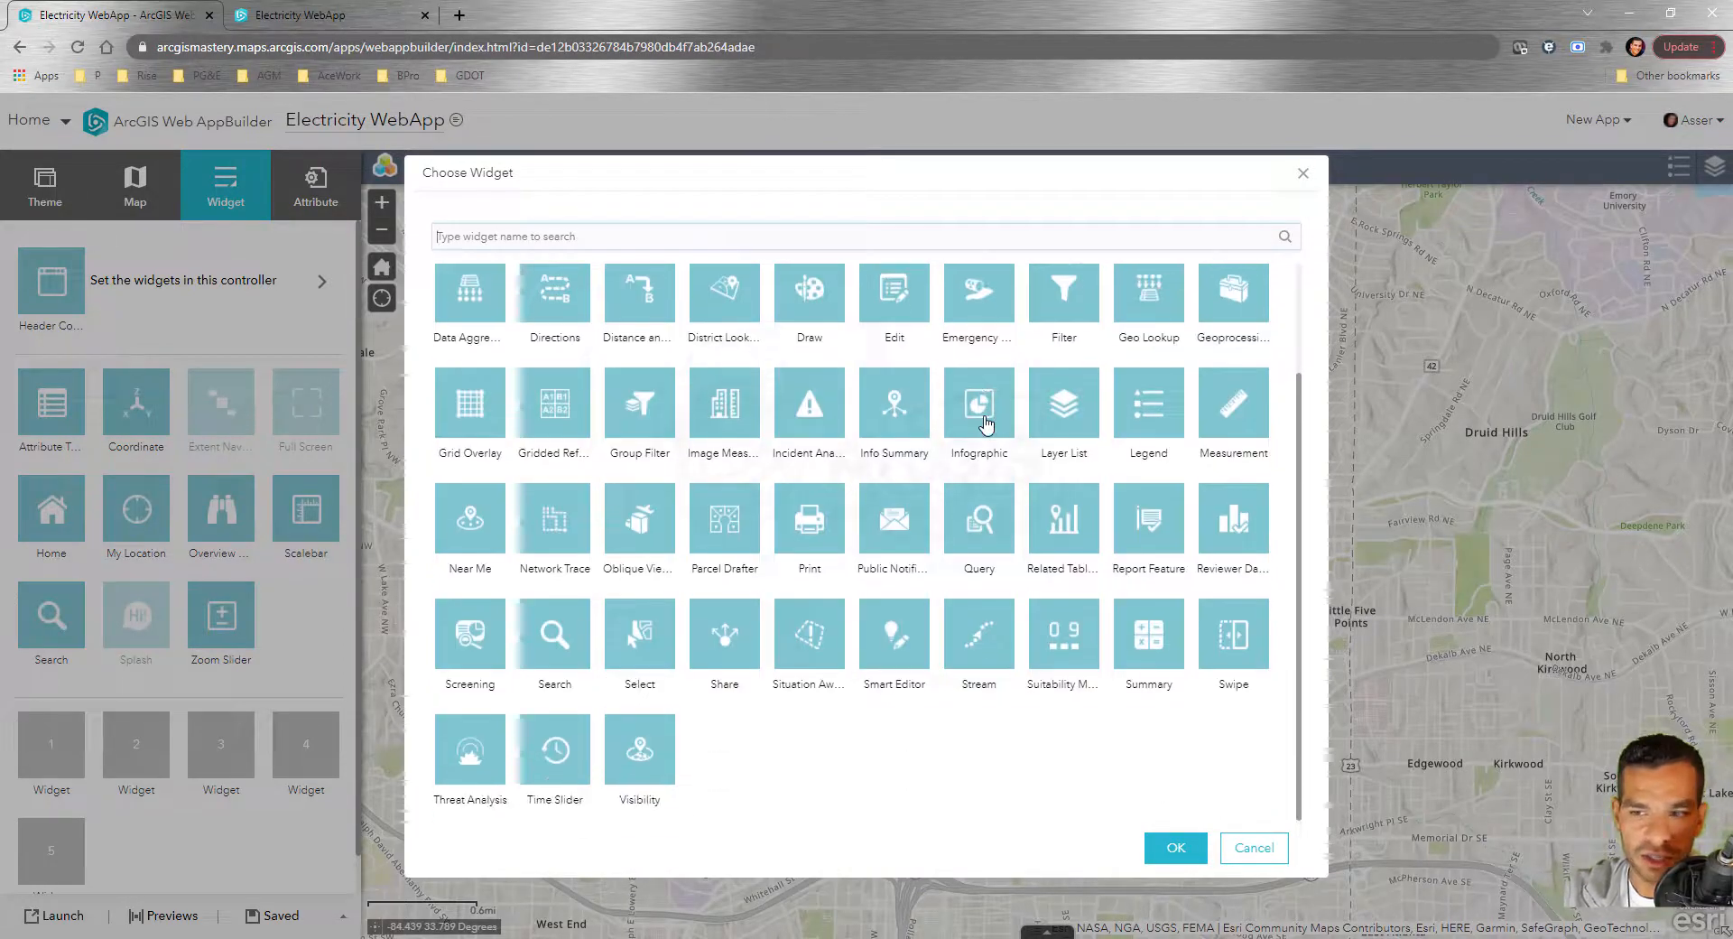
left_click(1302, 175)
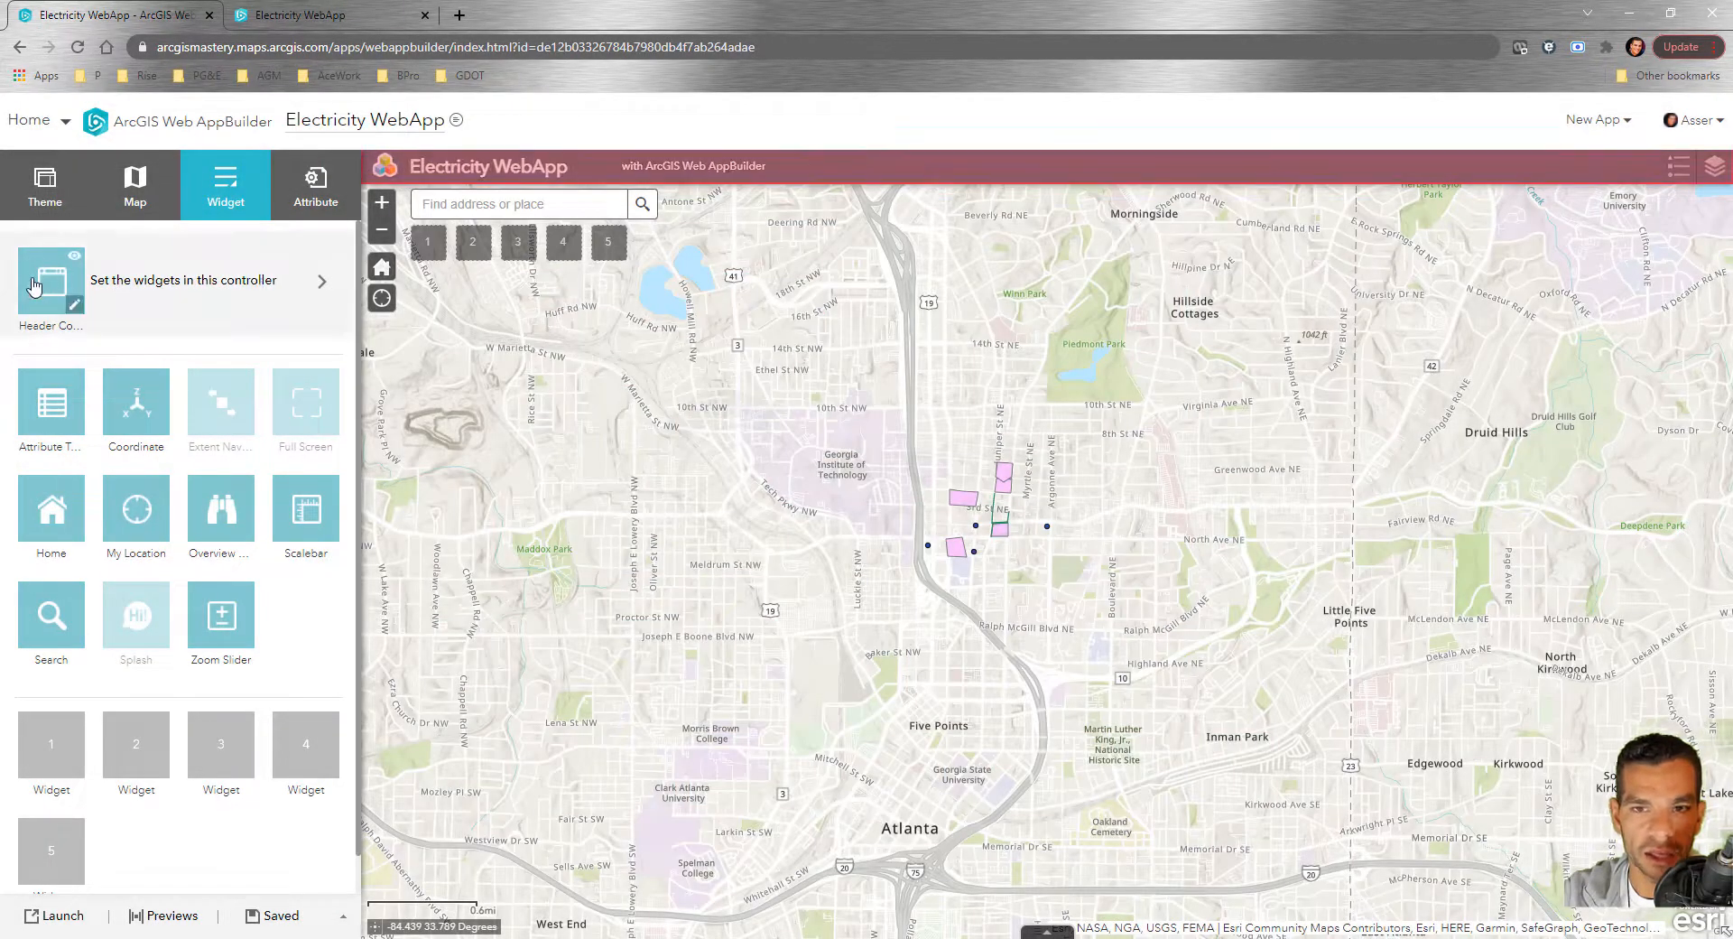
left_click(49, 354)
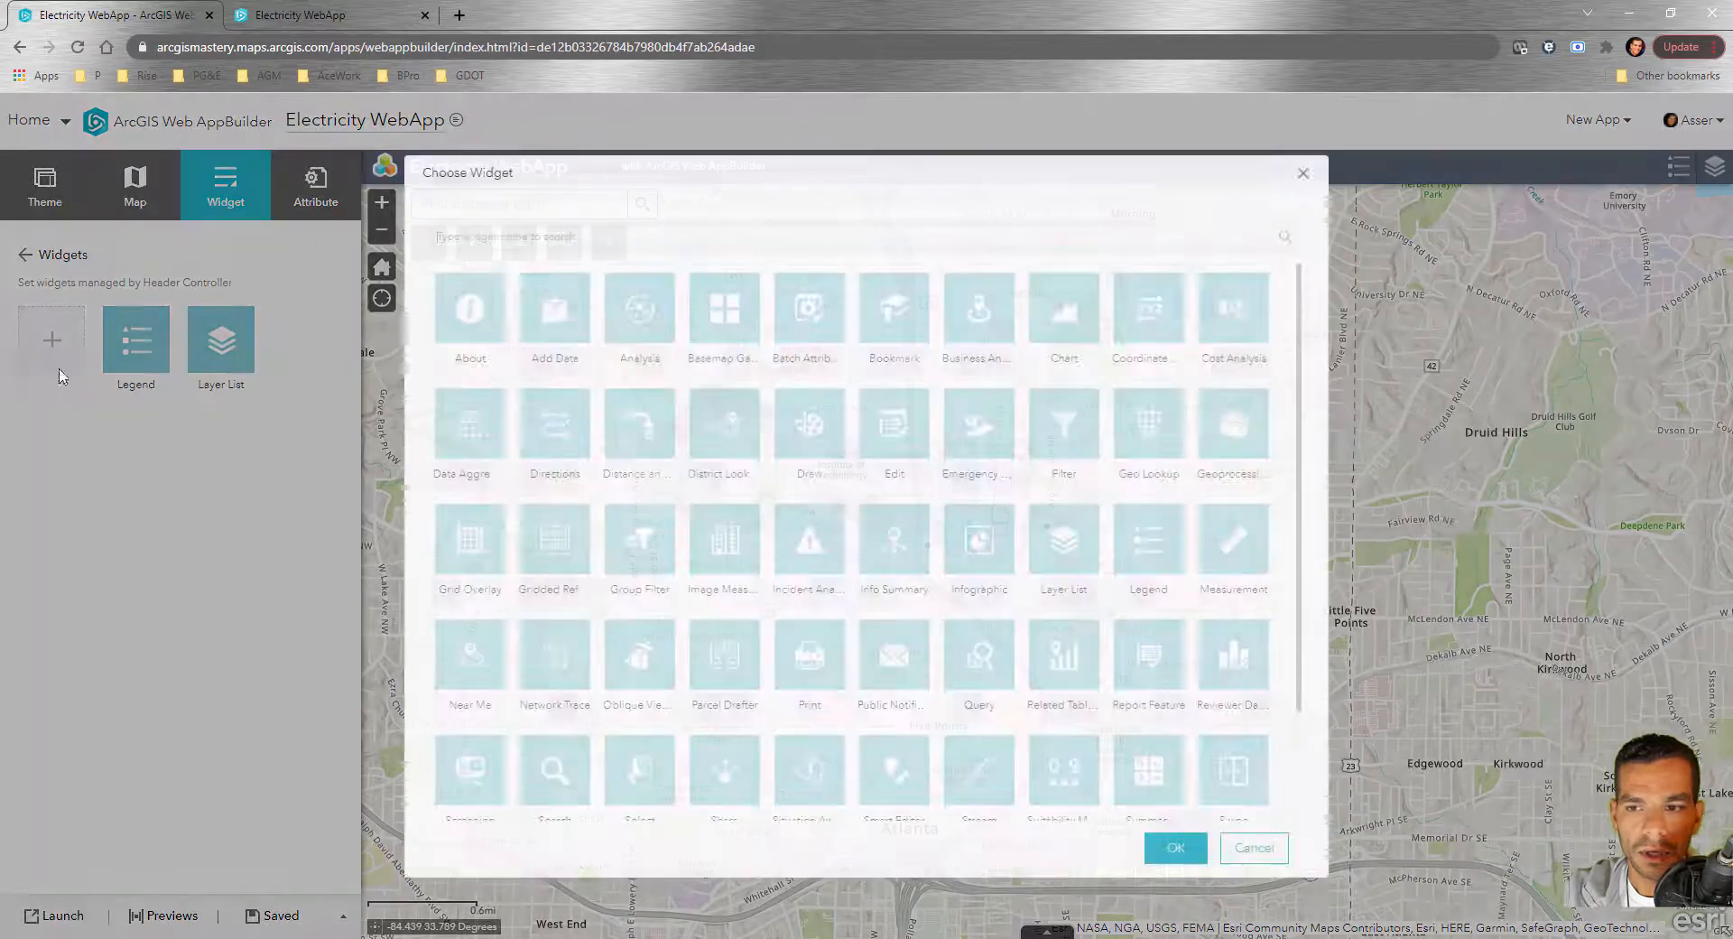
scroll(786, 546, "down", 2)
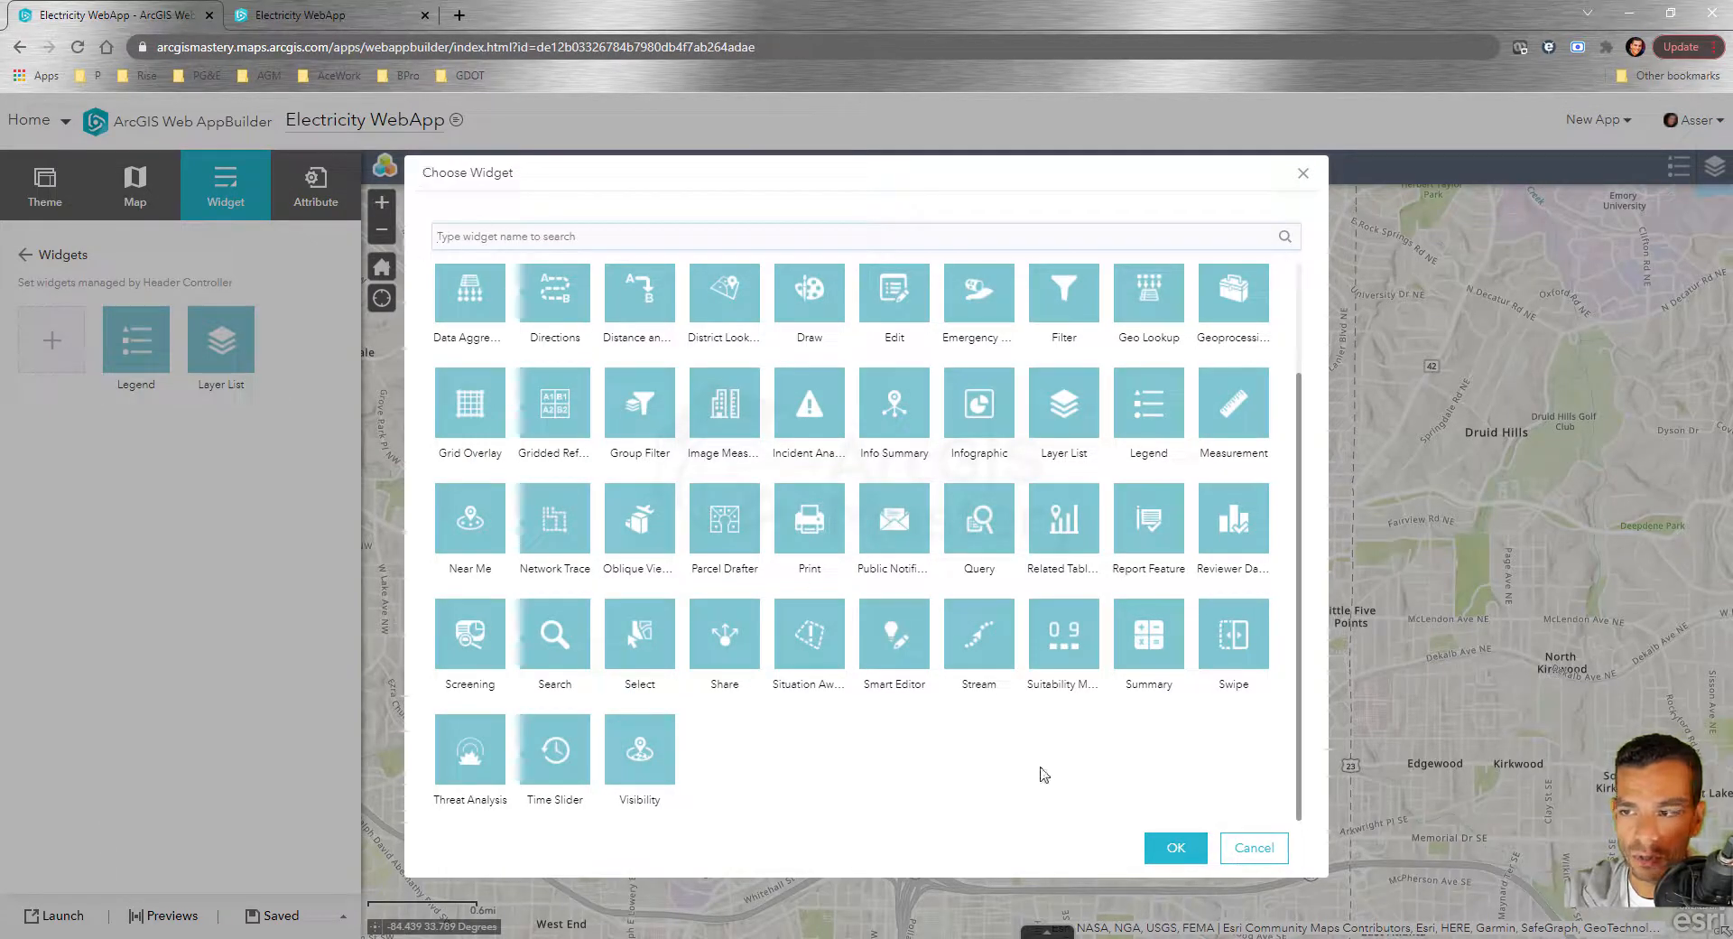
left_click(1254, 848)
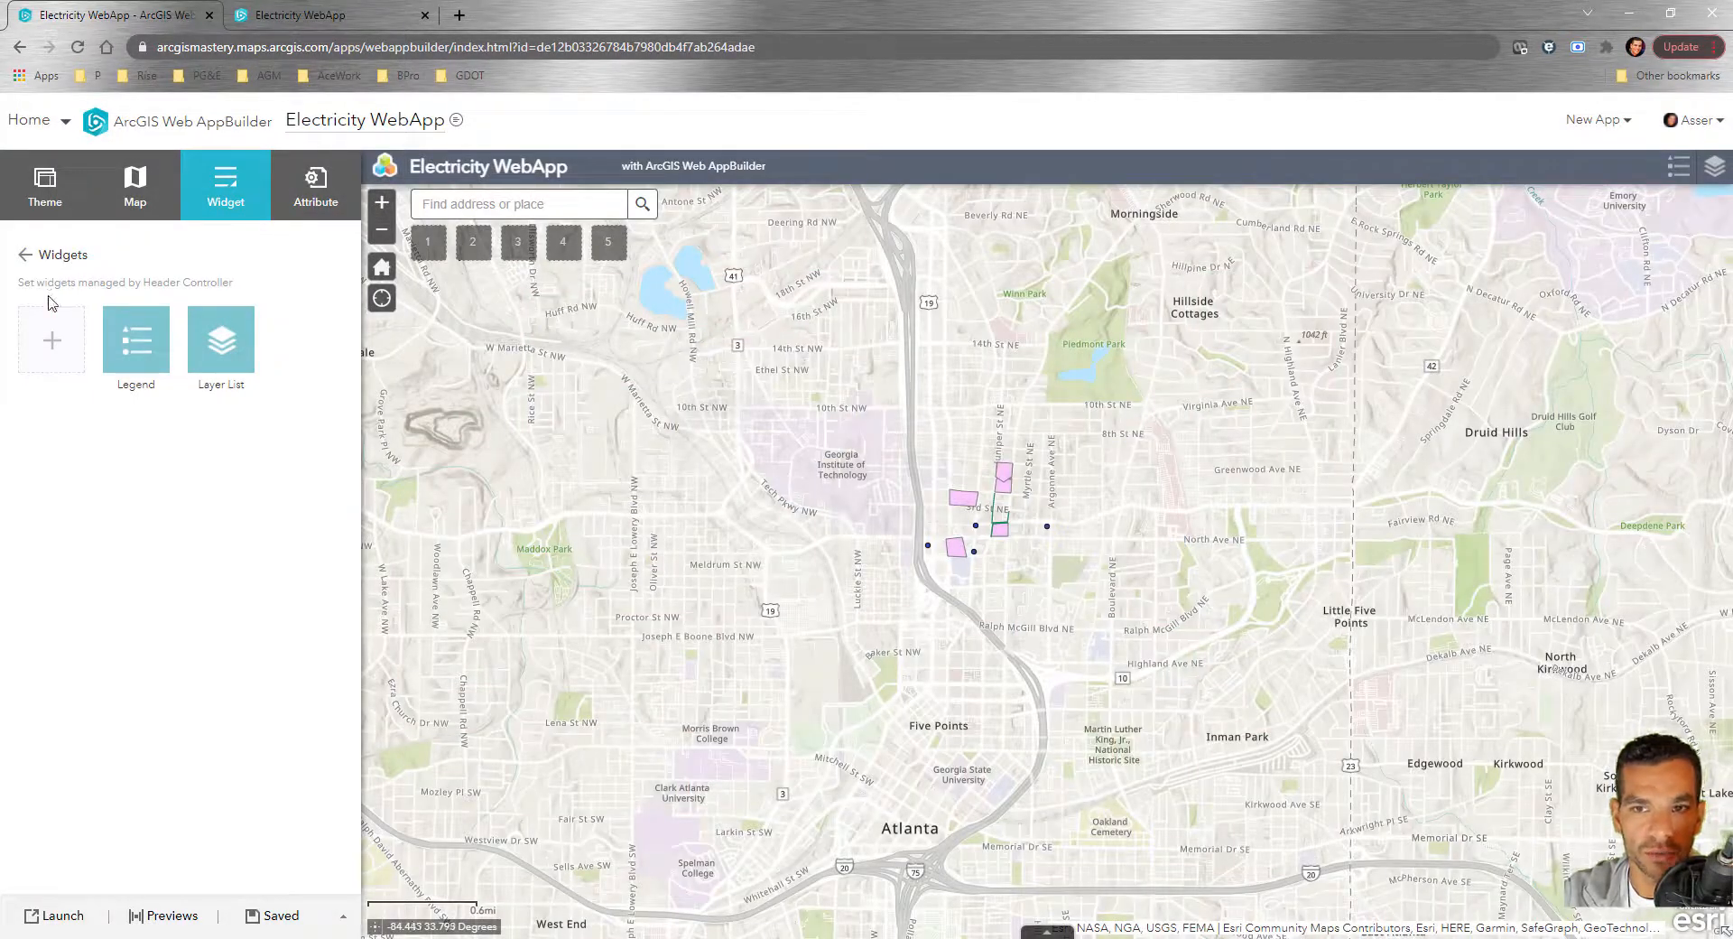
Show the attribute table beneath the map from the full widget list
left_click(25, 260)
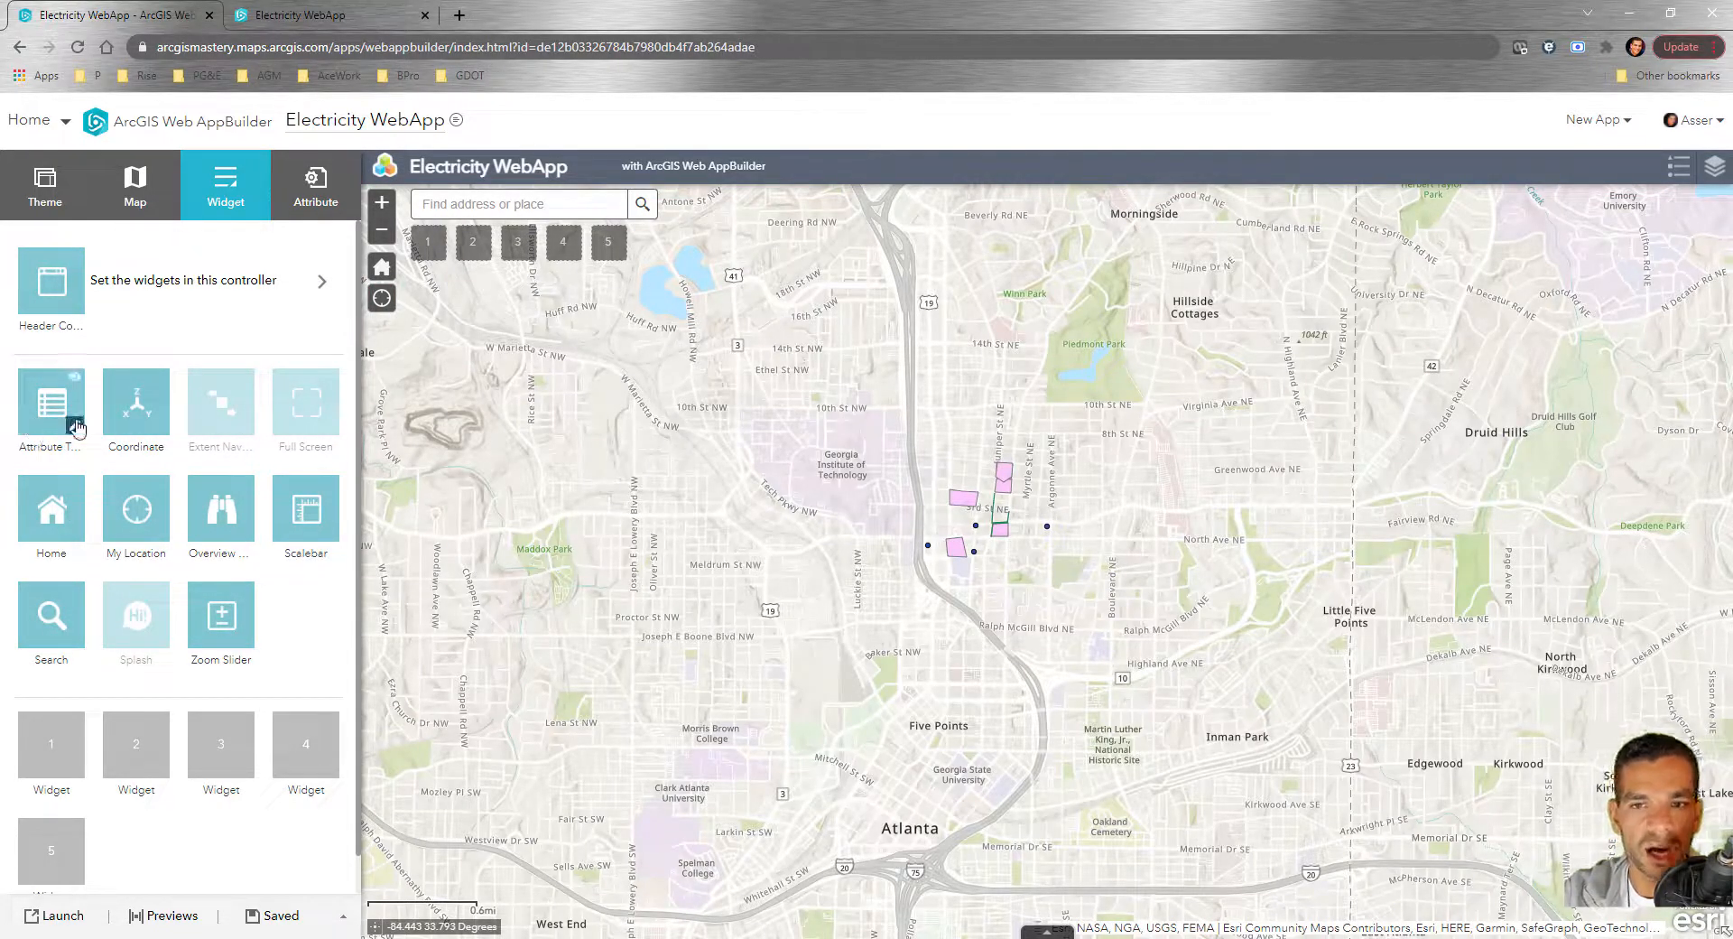
mouse_move(50, 424)
mouse_move(83, 513)
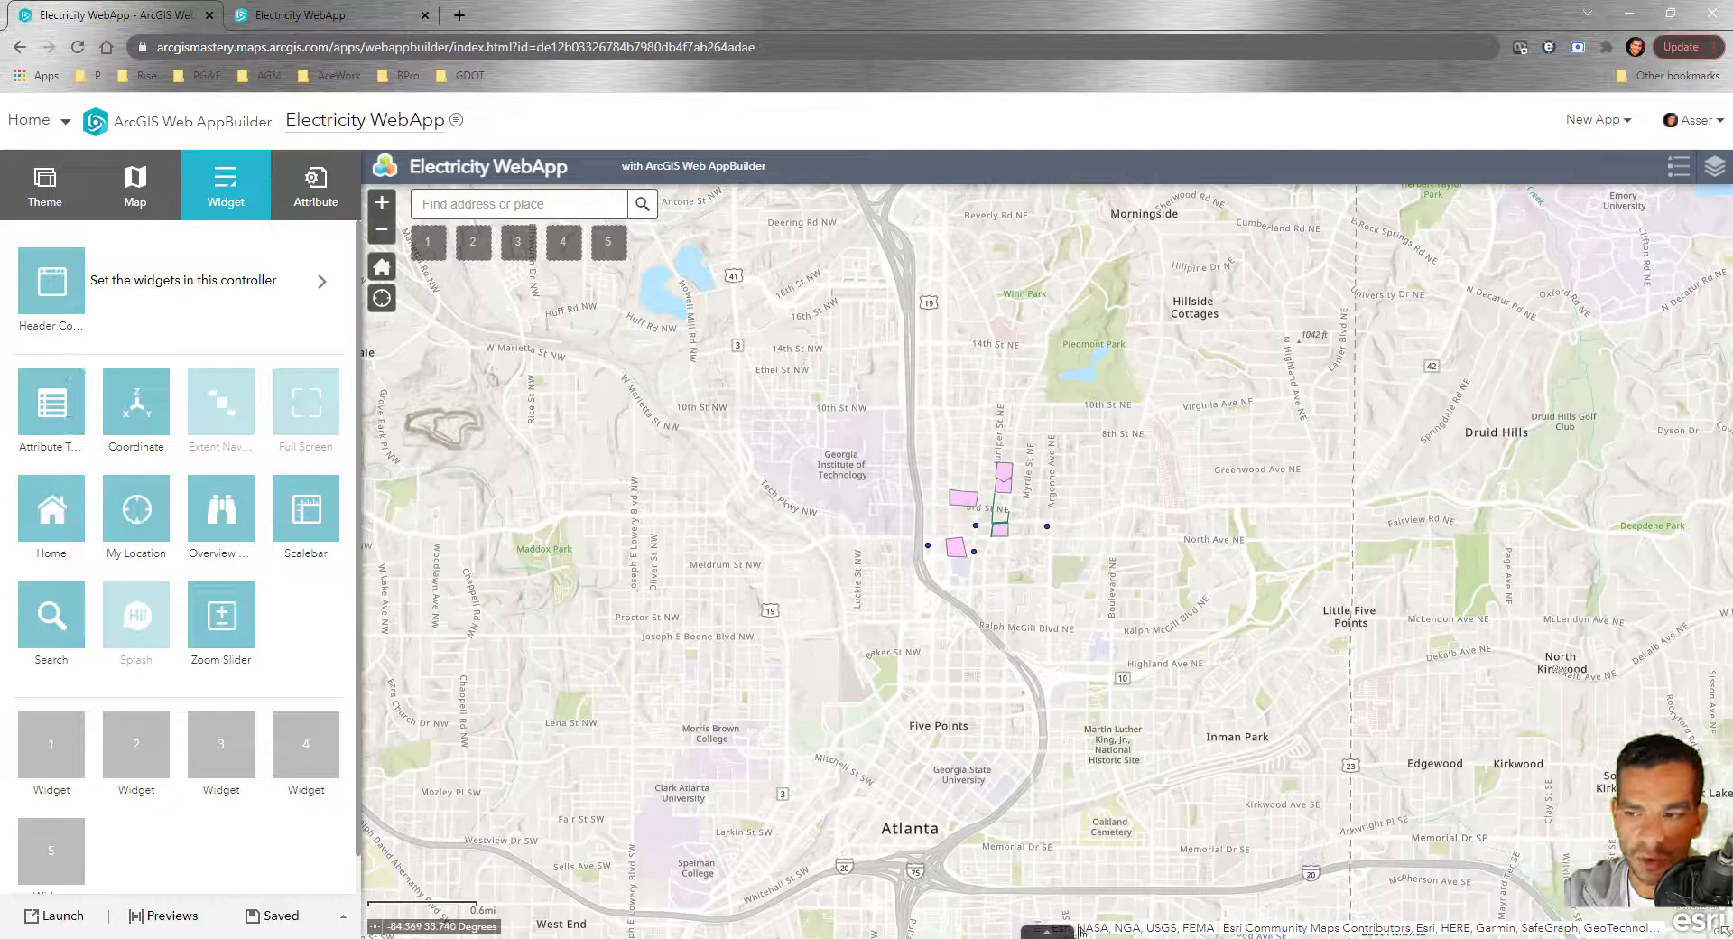
left_click(1044, 931)
Switch off the Home widget so its map button disappears
mouse_move(50, 416)
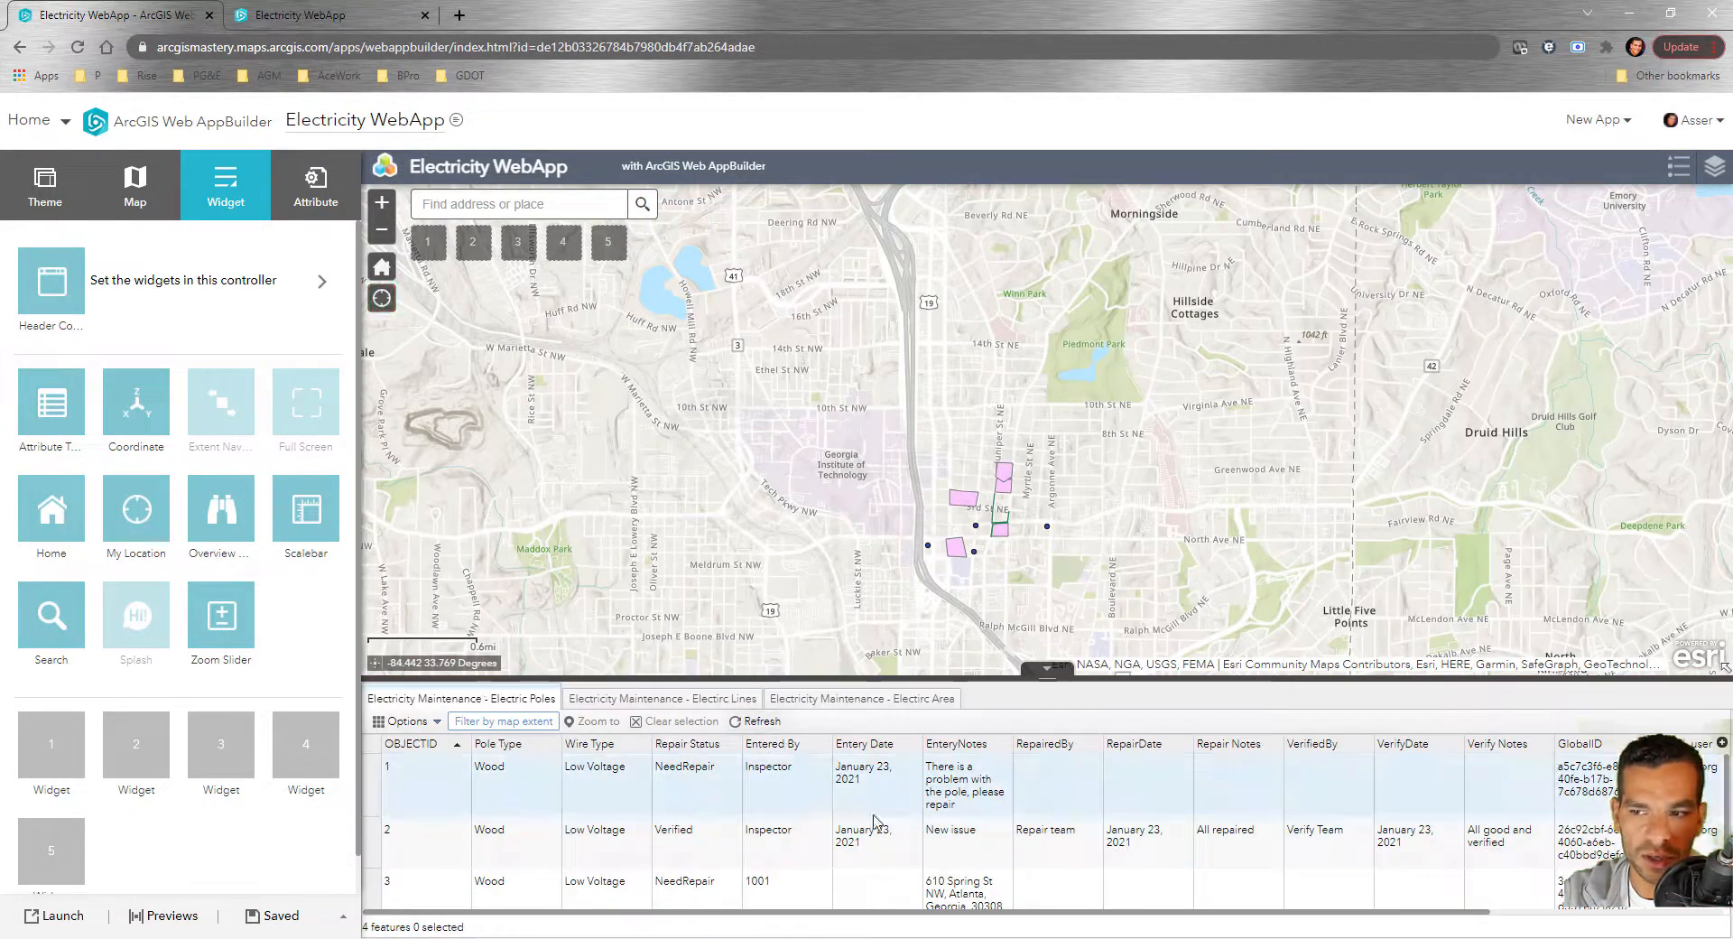
mouse_move(120, 431)
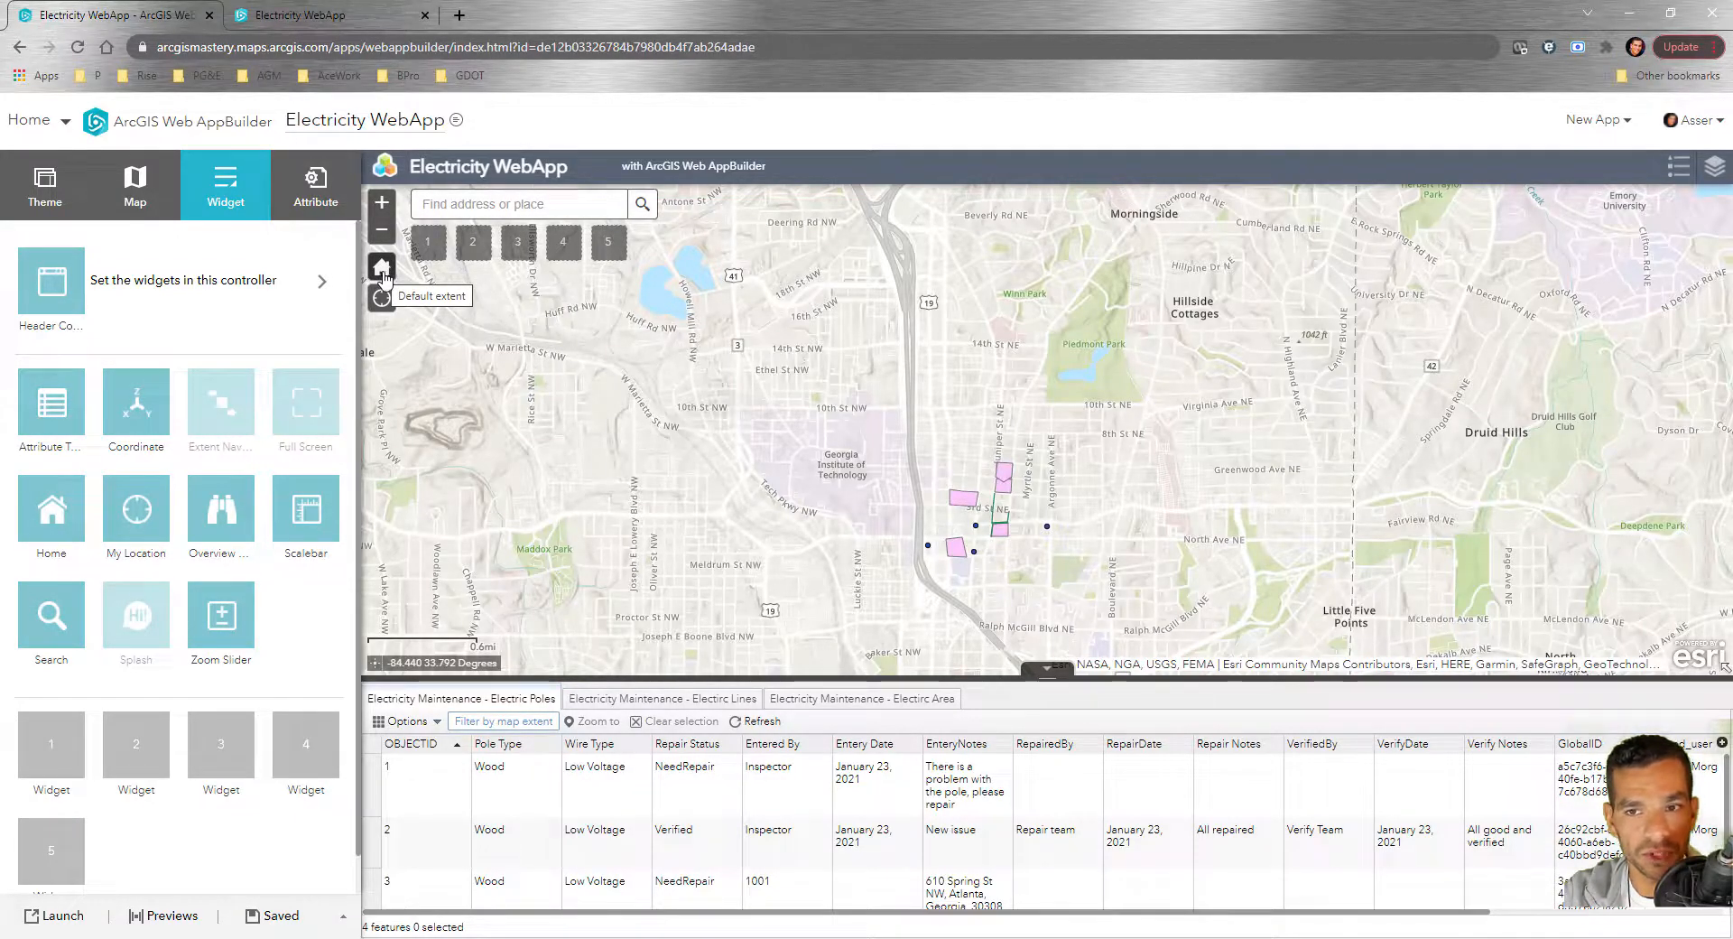
mouse_move(55, 534)
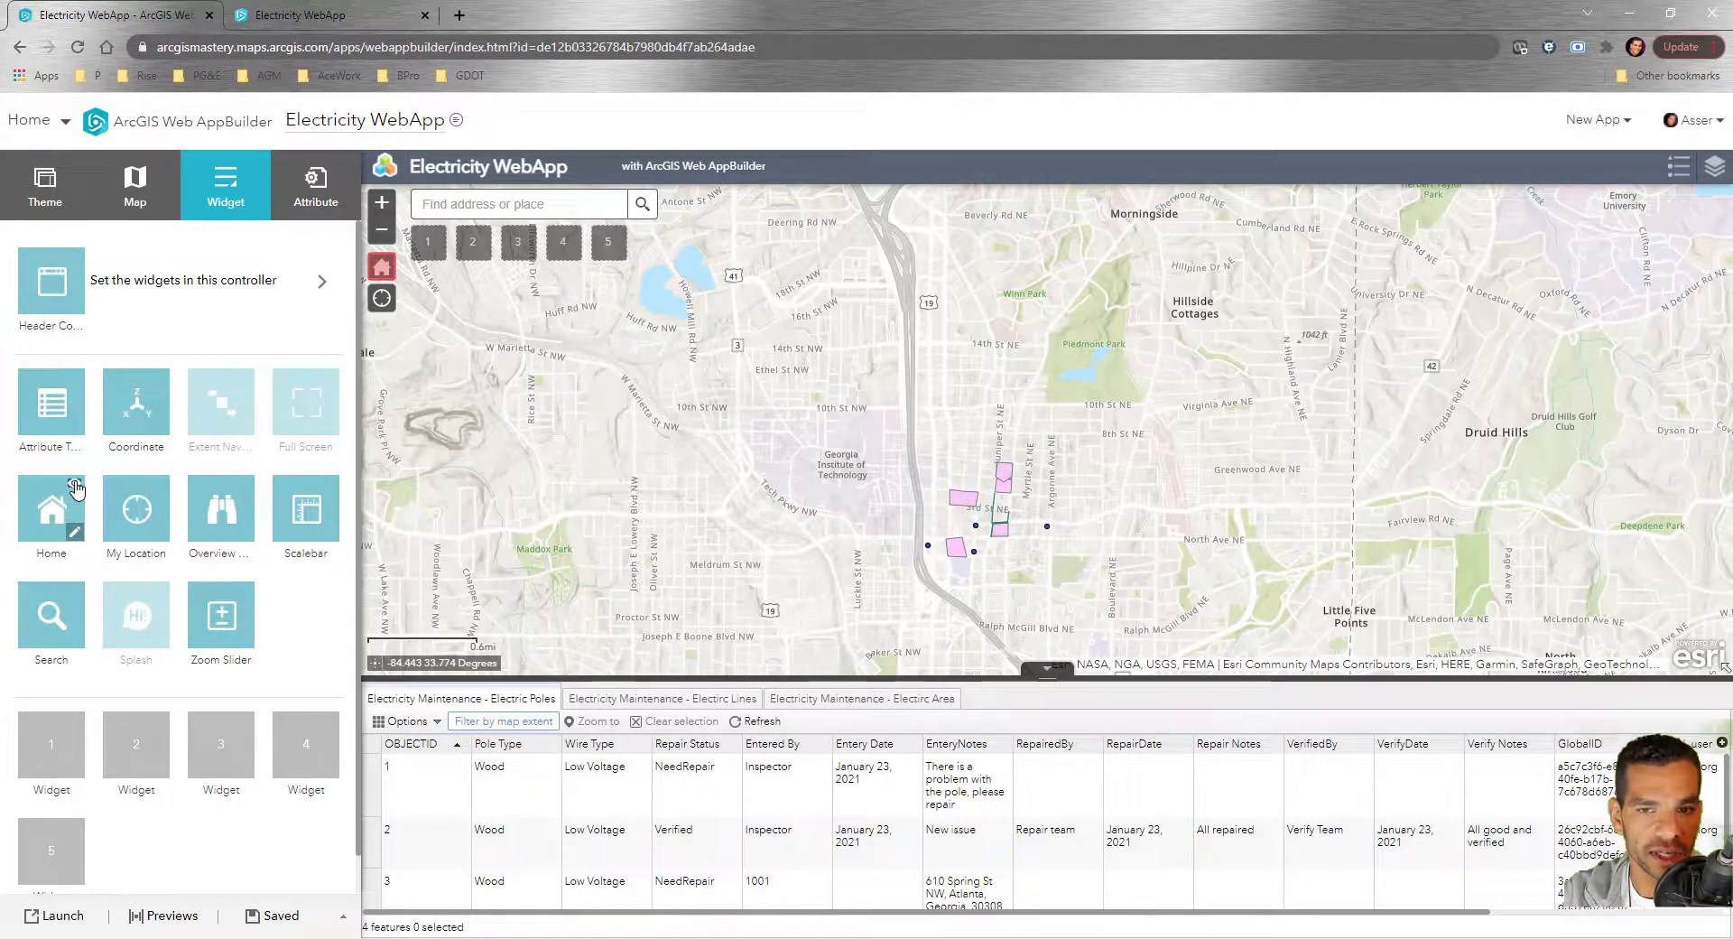
left_click(76, 488)
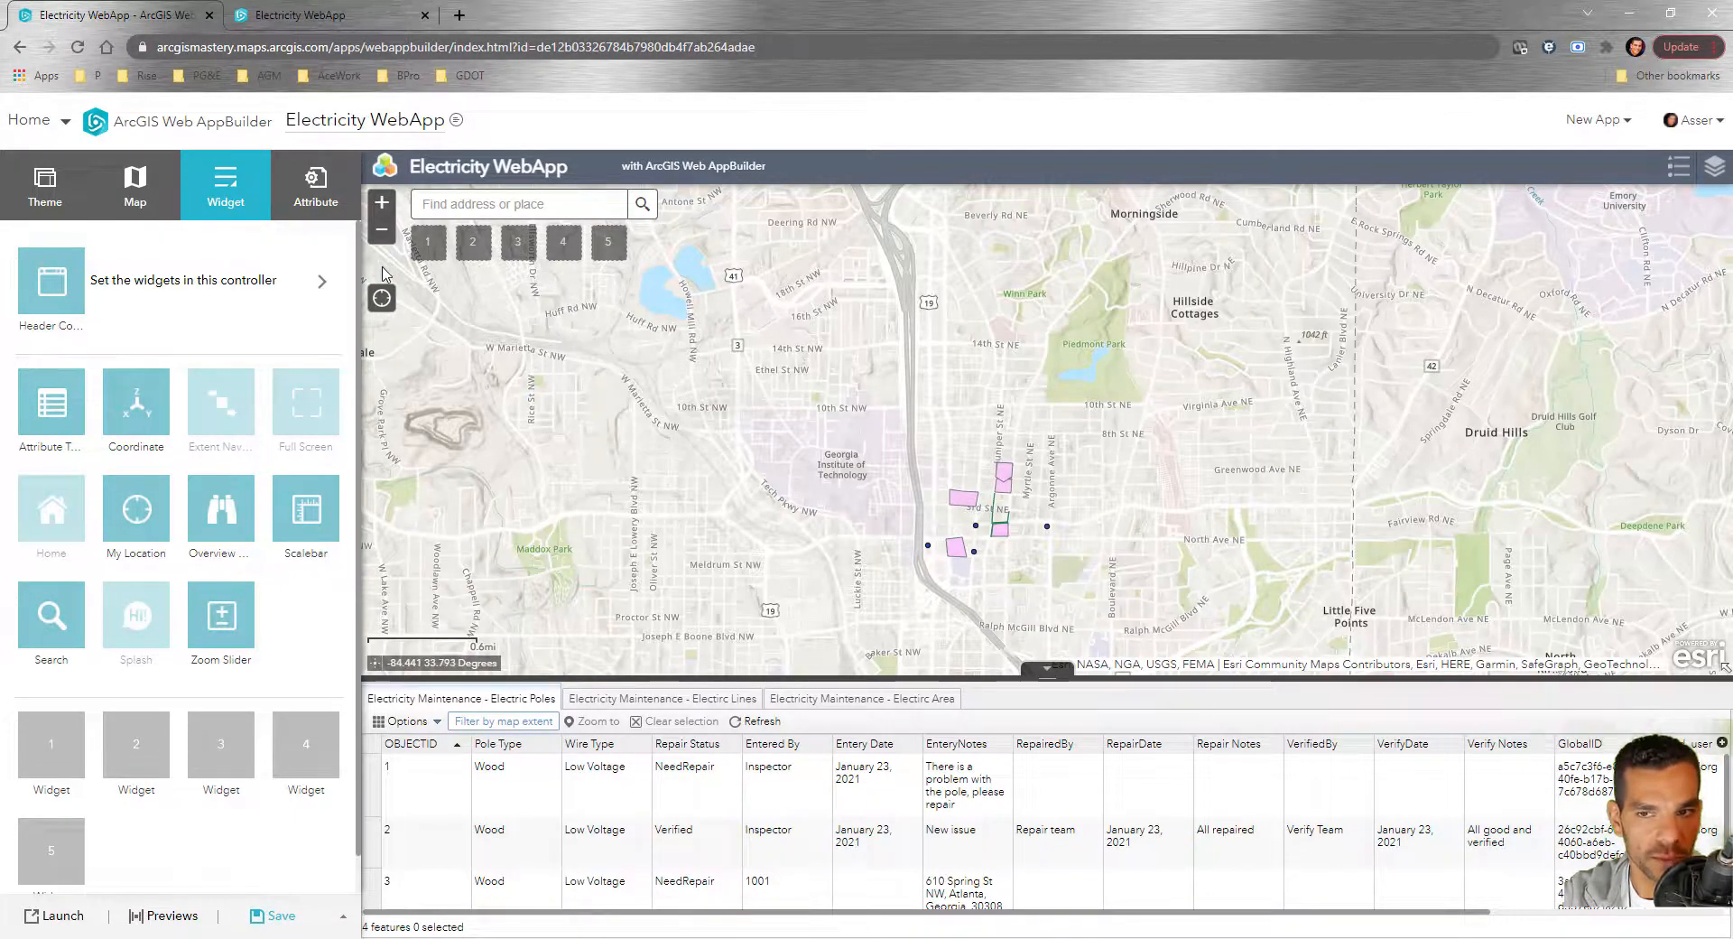
left_click(274, 921)
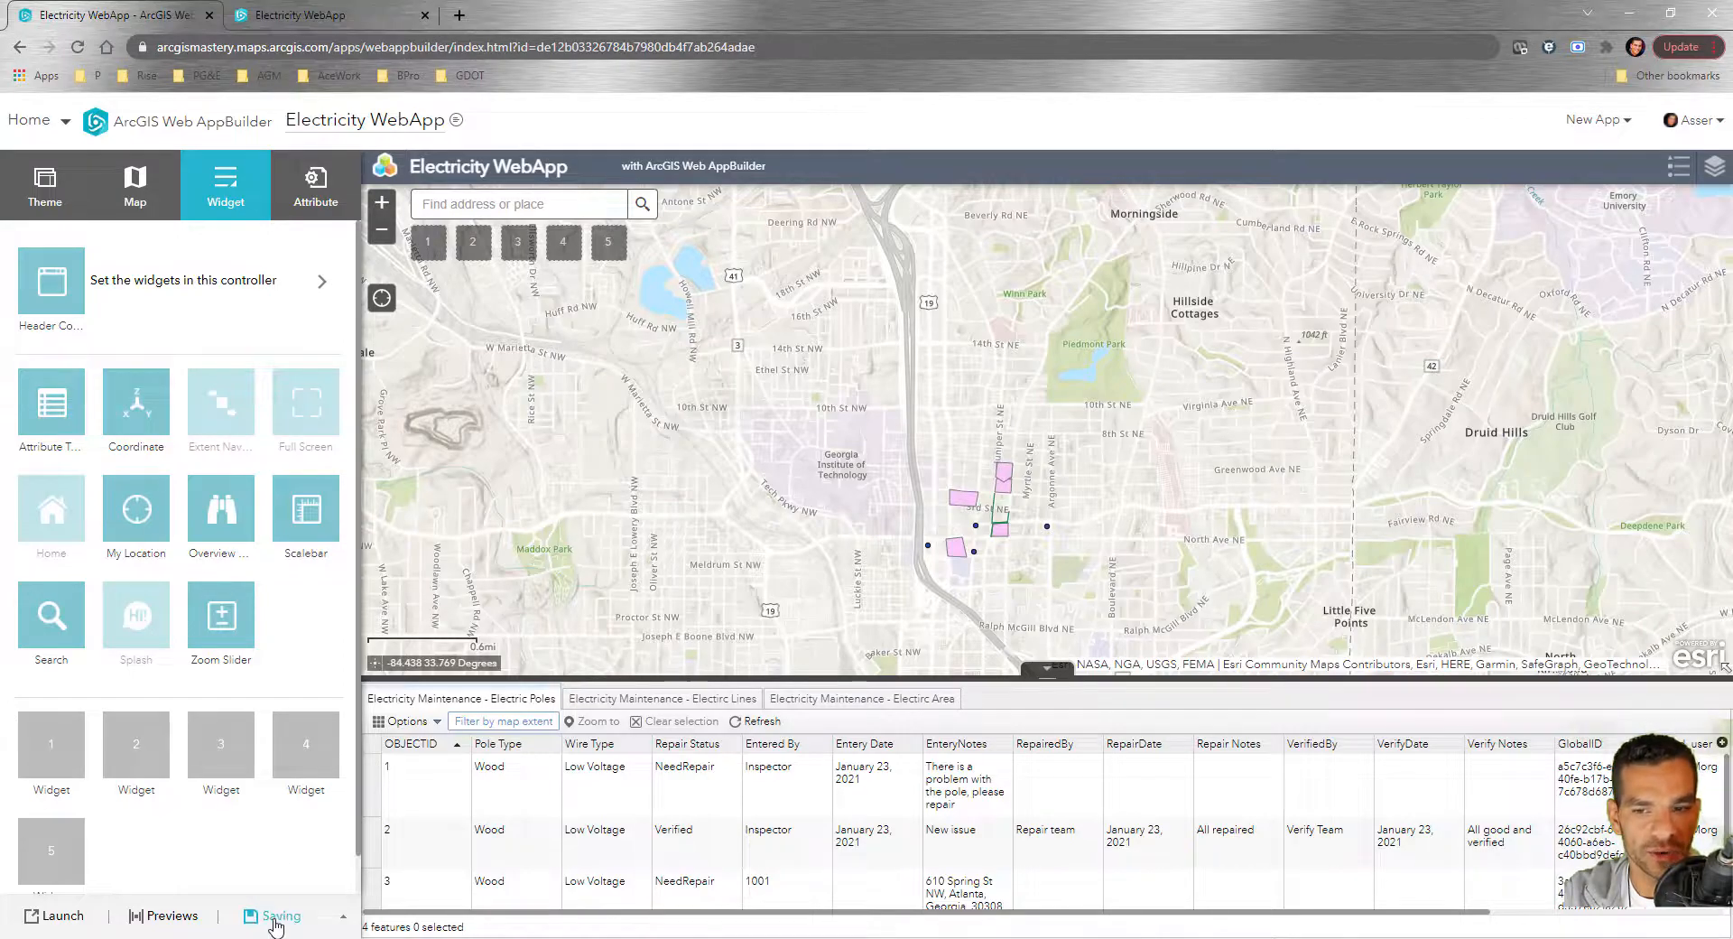
left_click(377, 18)
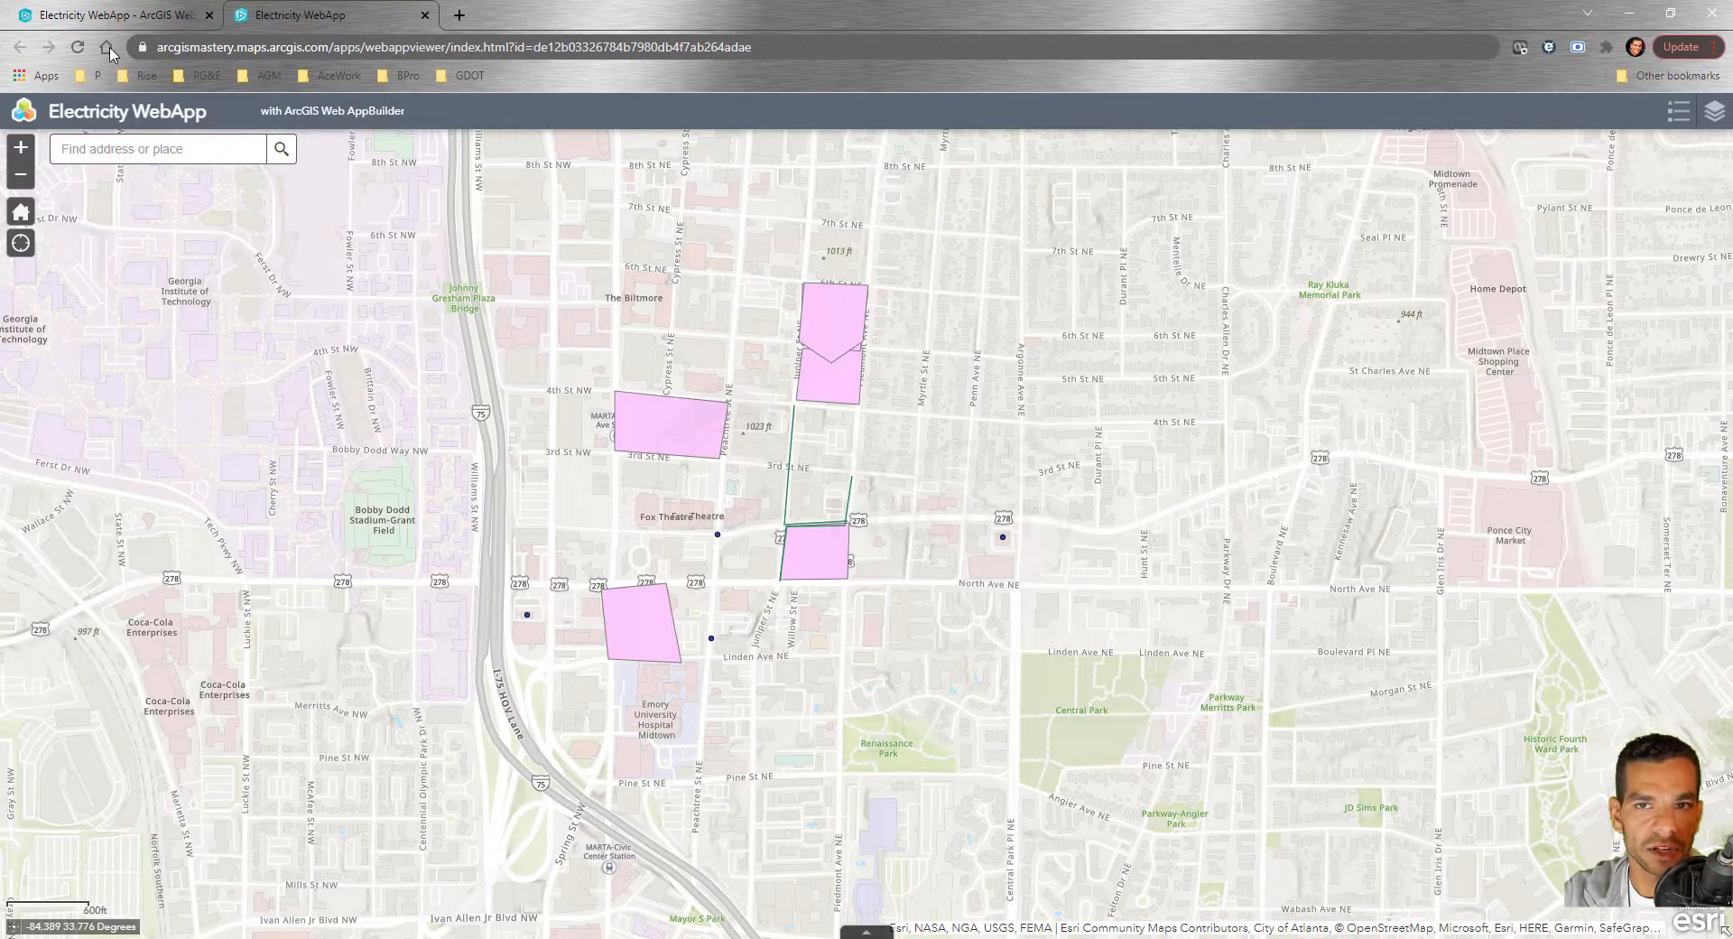
left_click(74, 50)
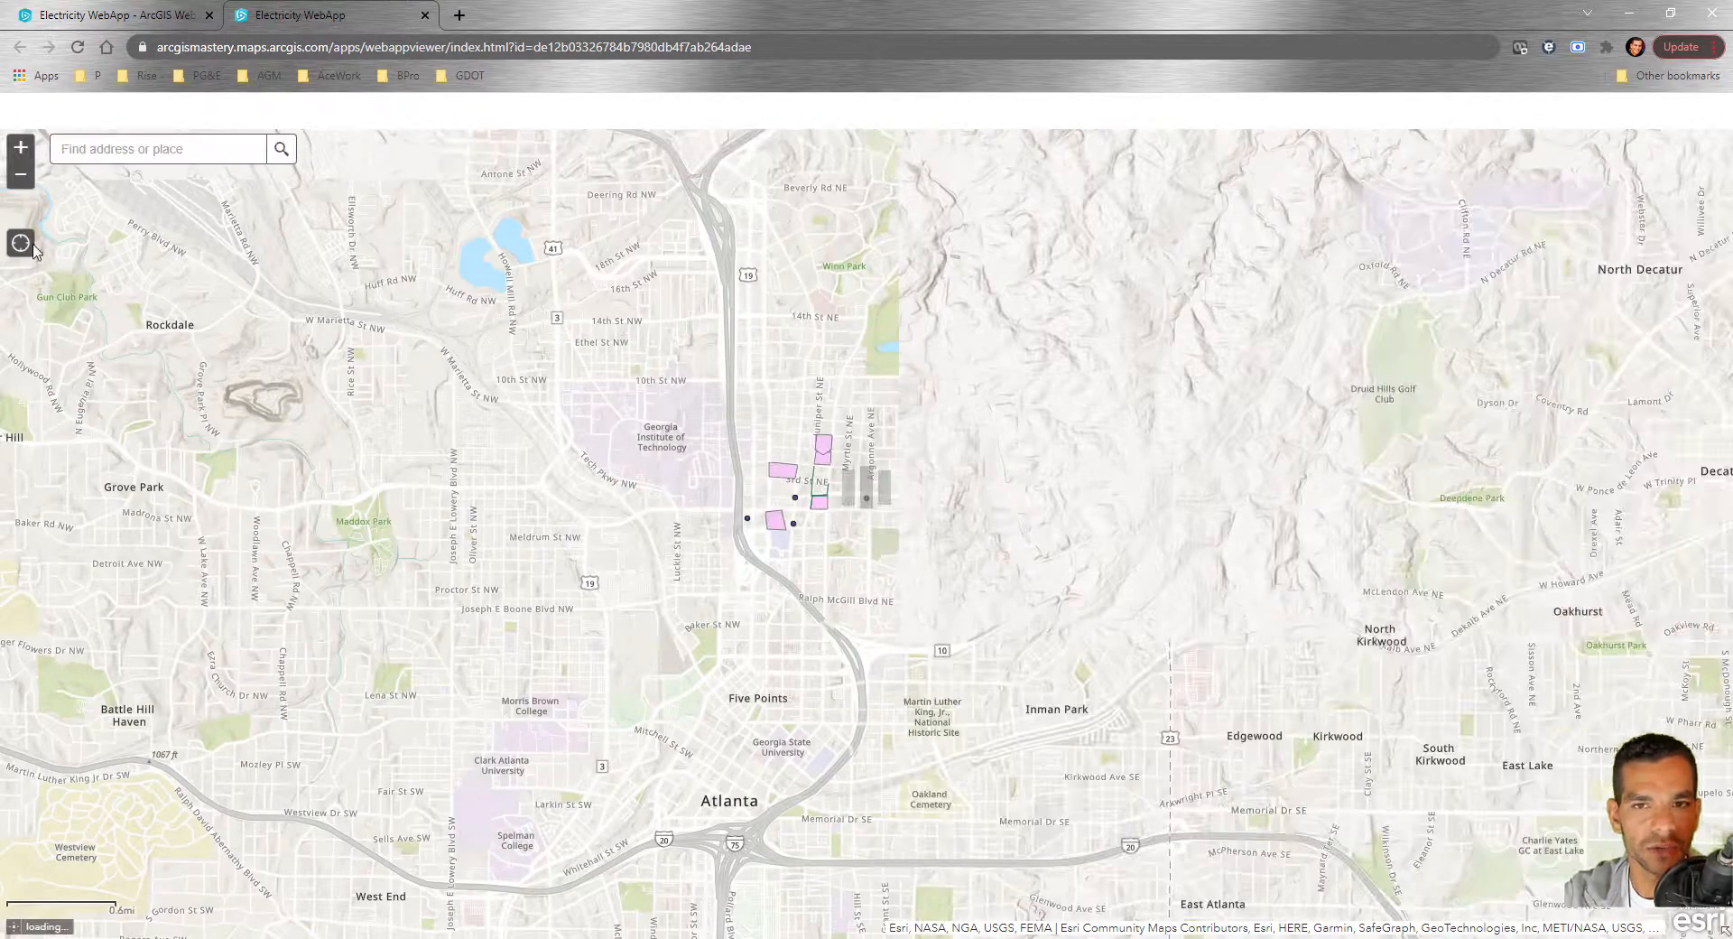
left_click(138, 18)
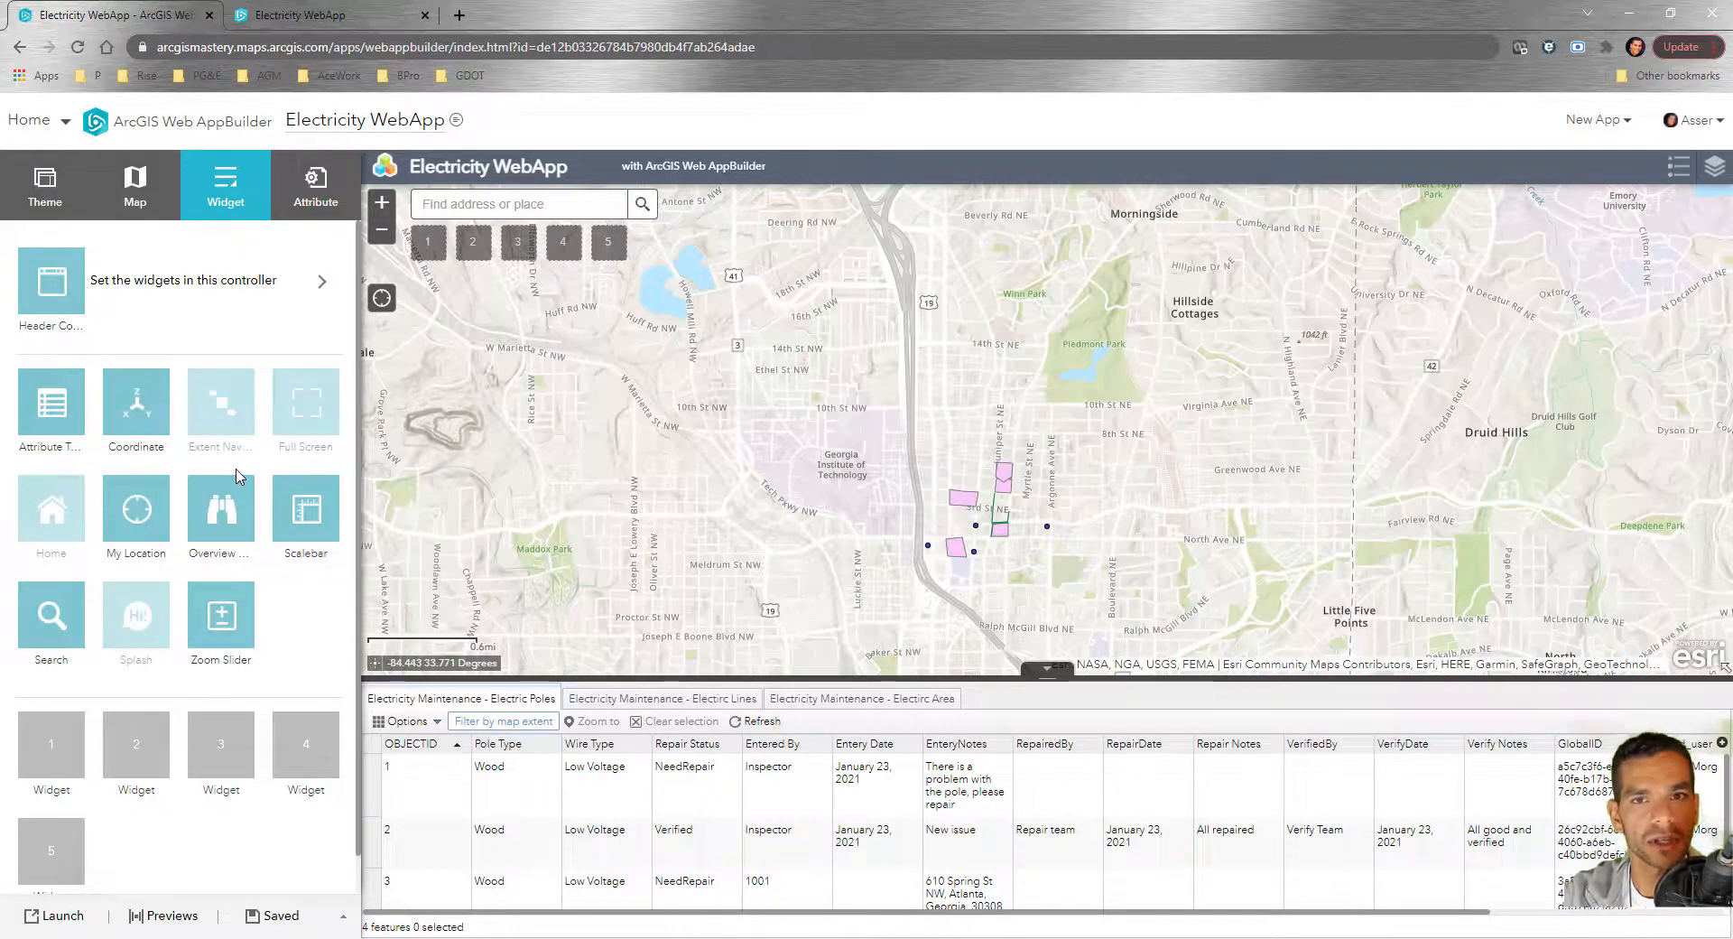
Turn on the Home, Extent Navigate and Full Screen widgets so their buttons show on the map
left_click(73, 488)
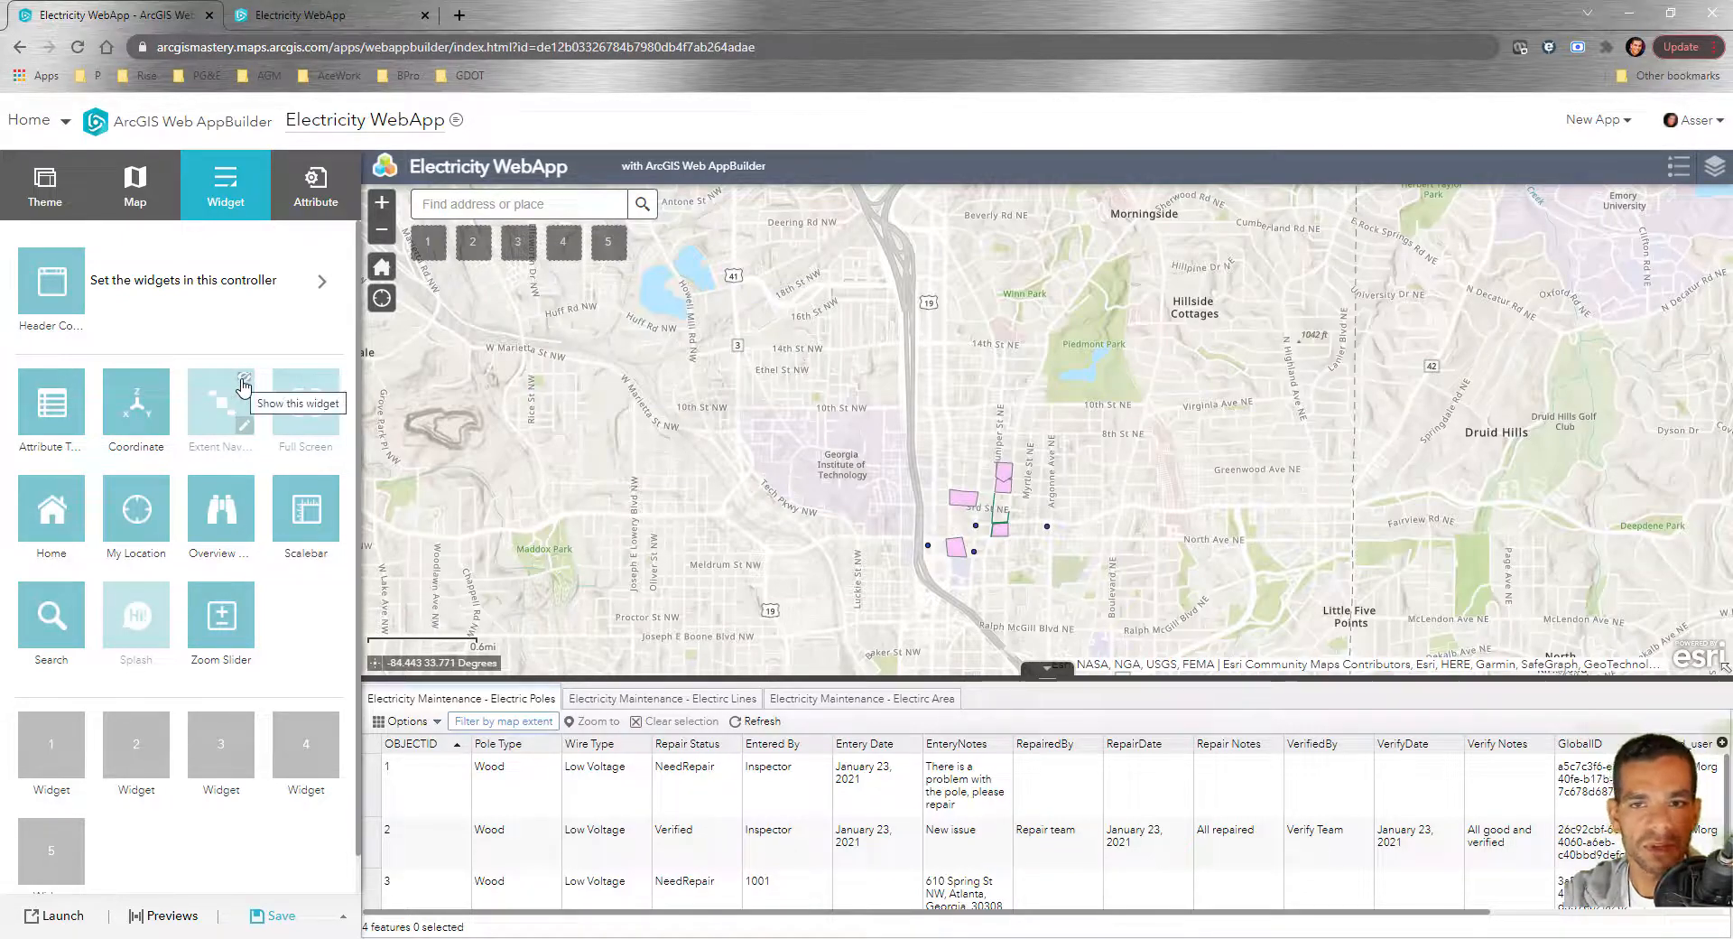
left_click(242, 385)
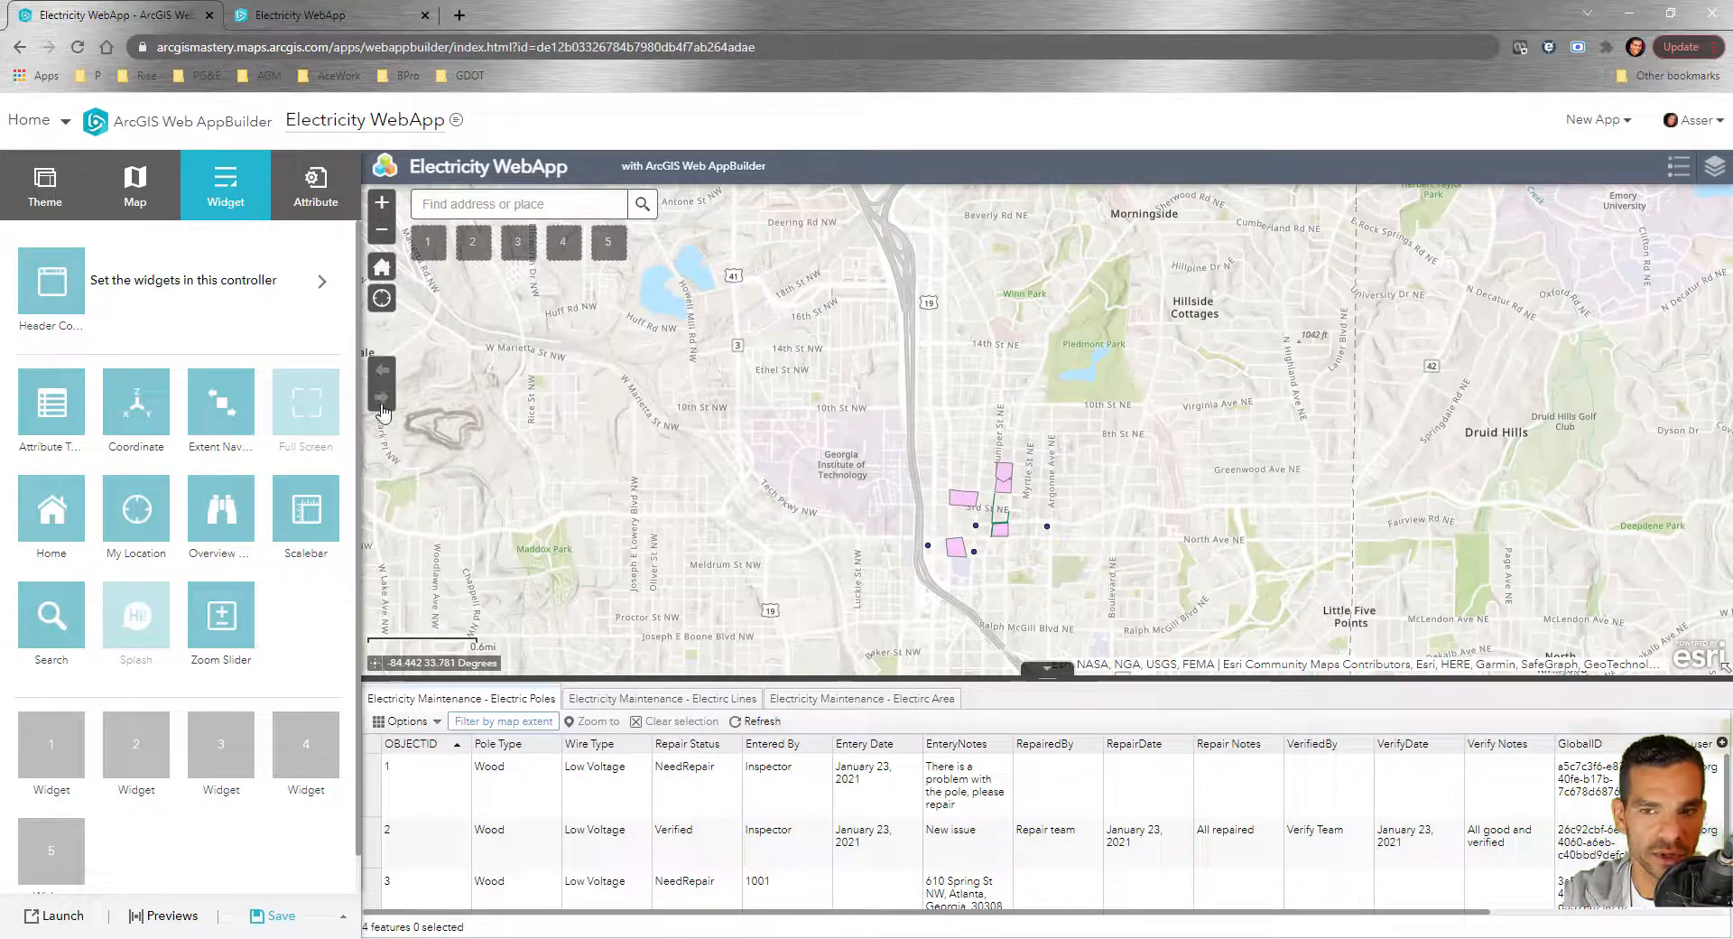
left_click(330, 379)
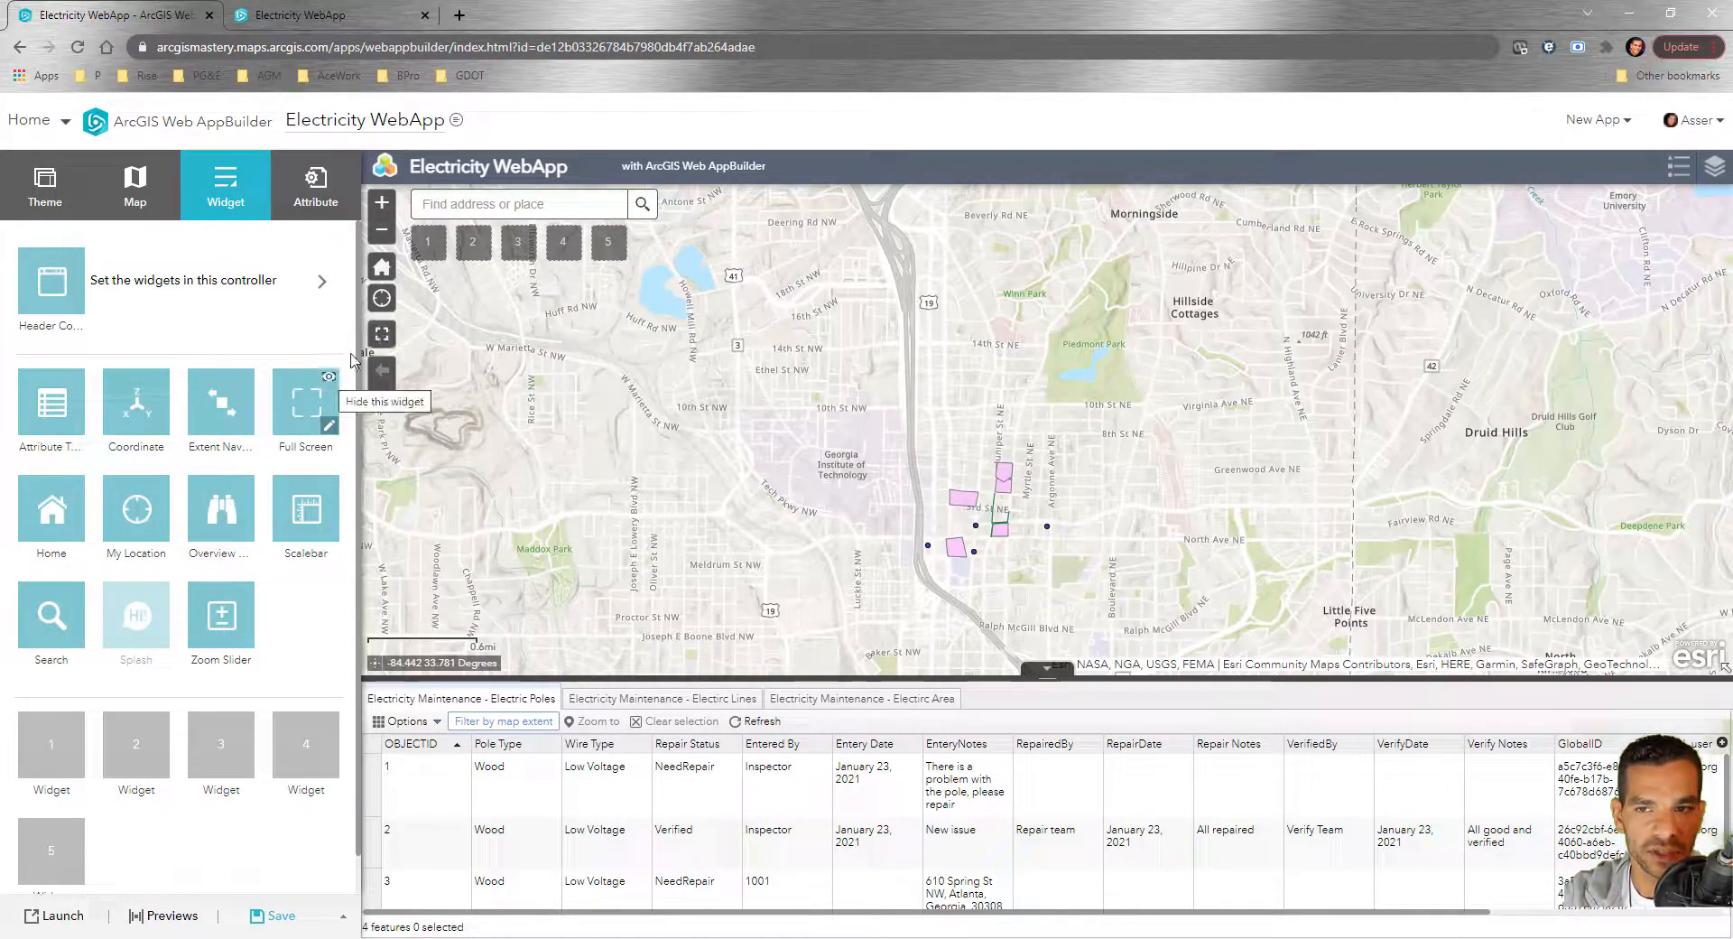
mouse_move(157, 599)
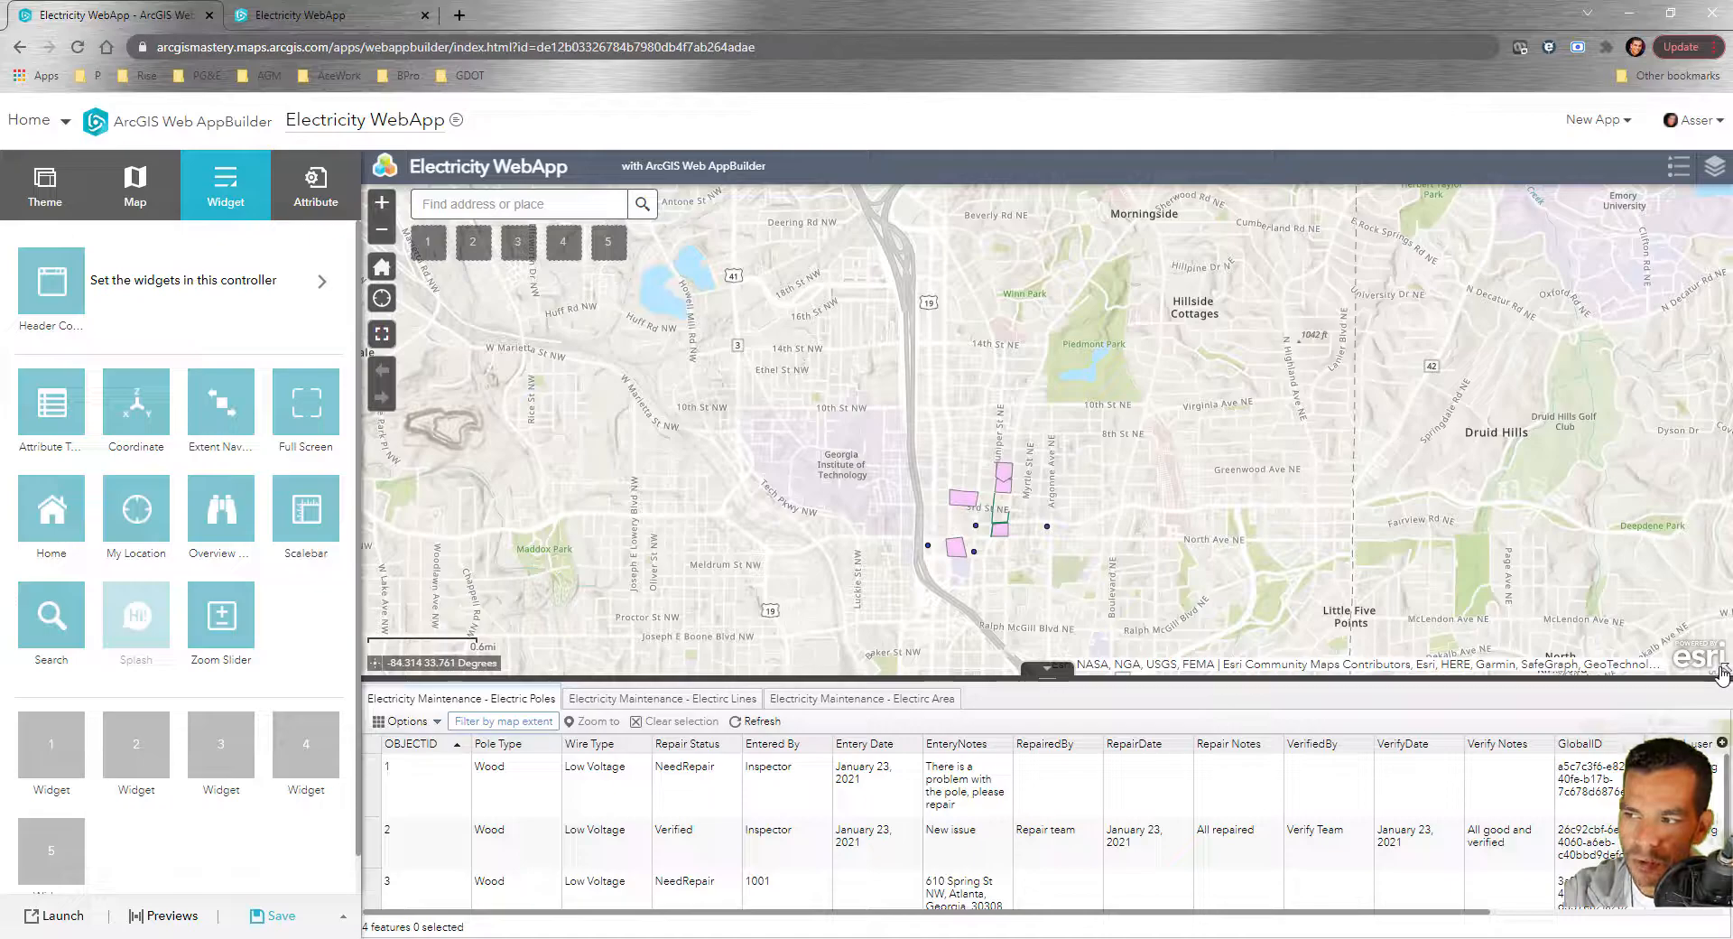
Pan the map east via the overview map, then enable the Splash widget and dismiss its preview
left_click(1724, 672)
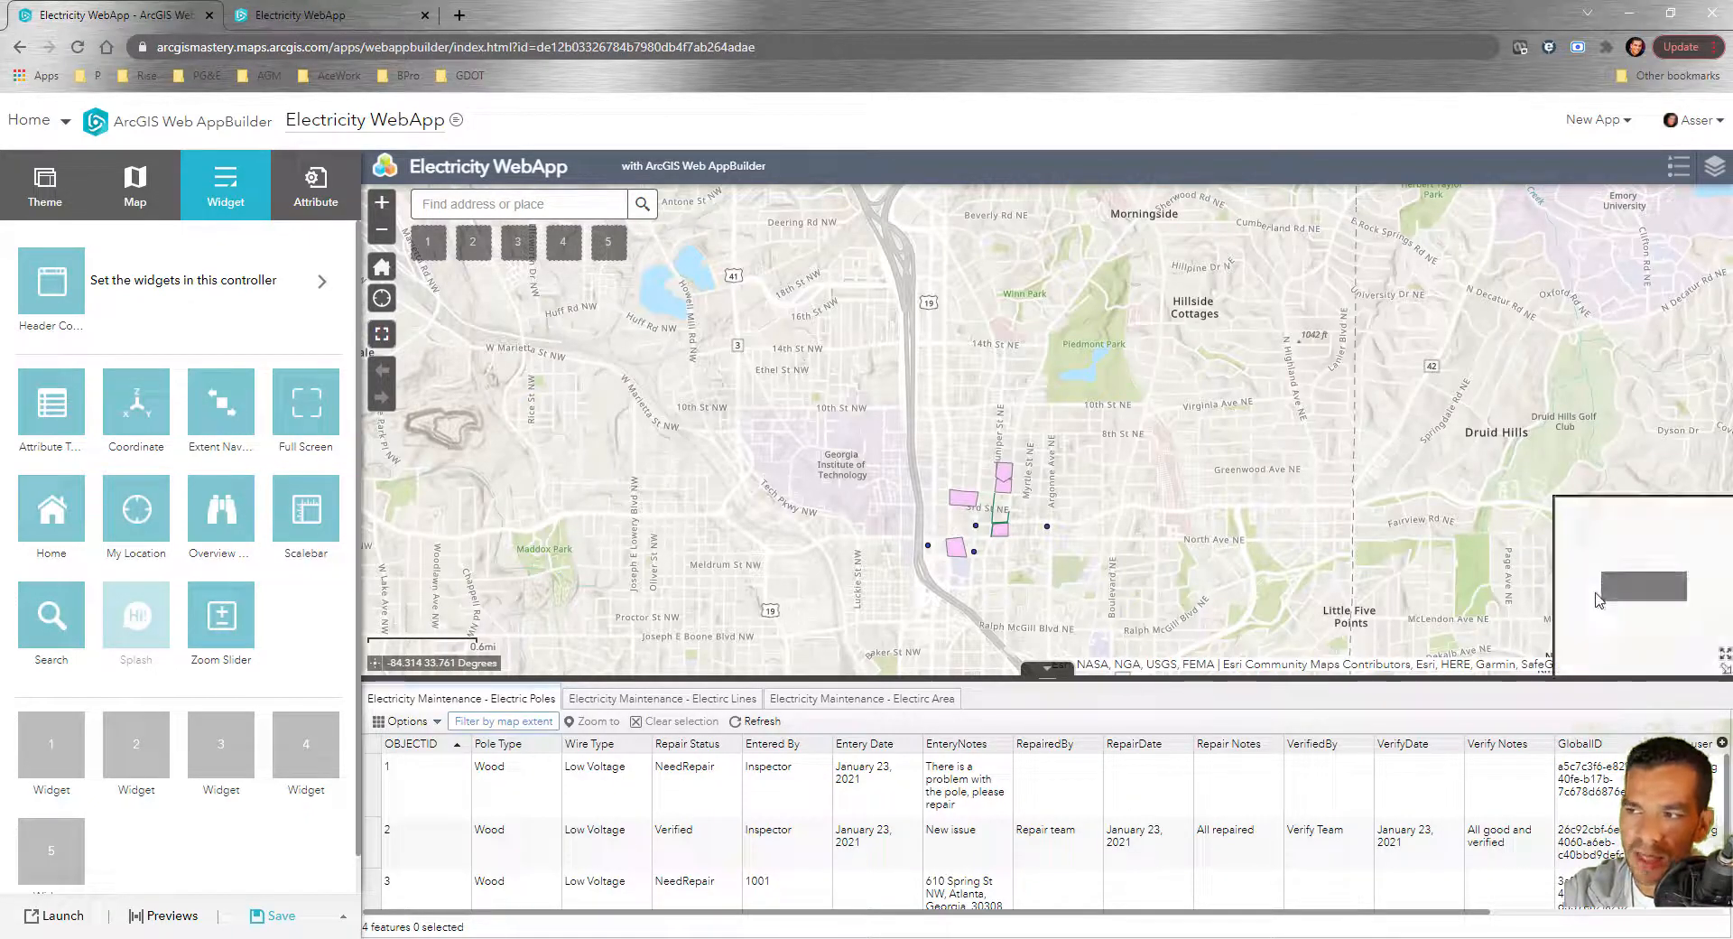
left_click_drag(1636, 588, 1649, 587)
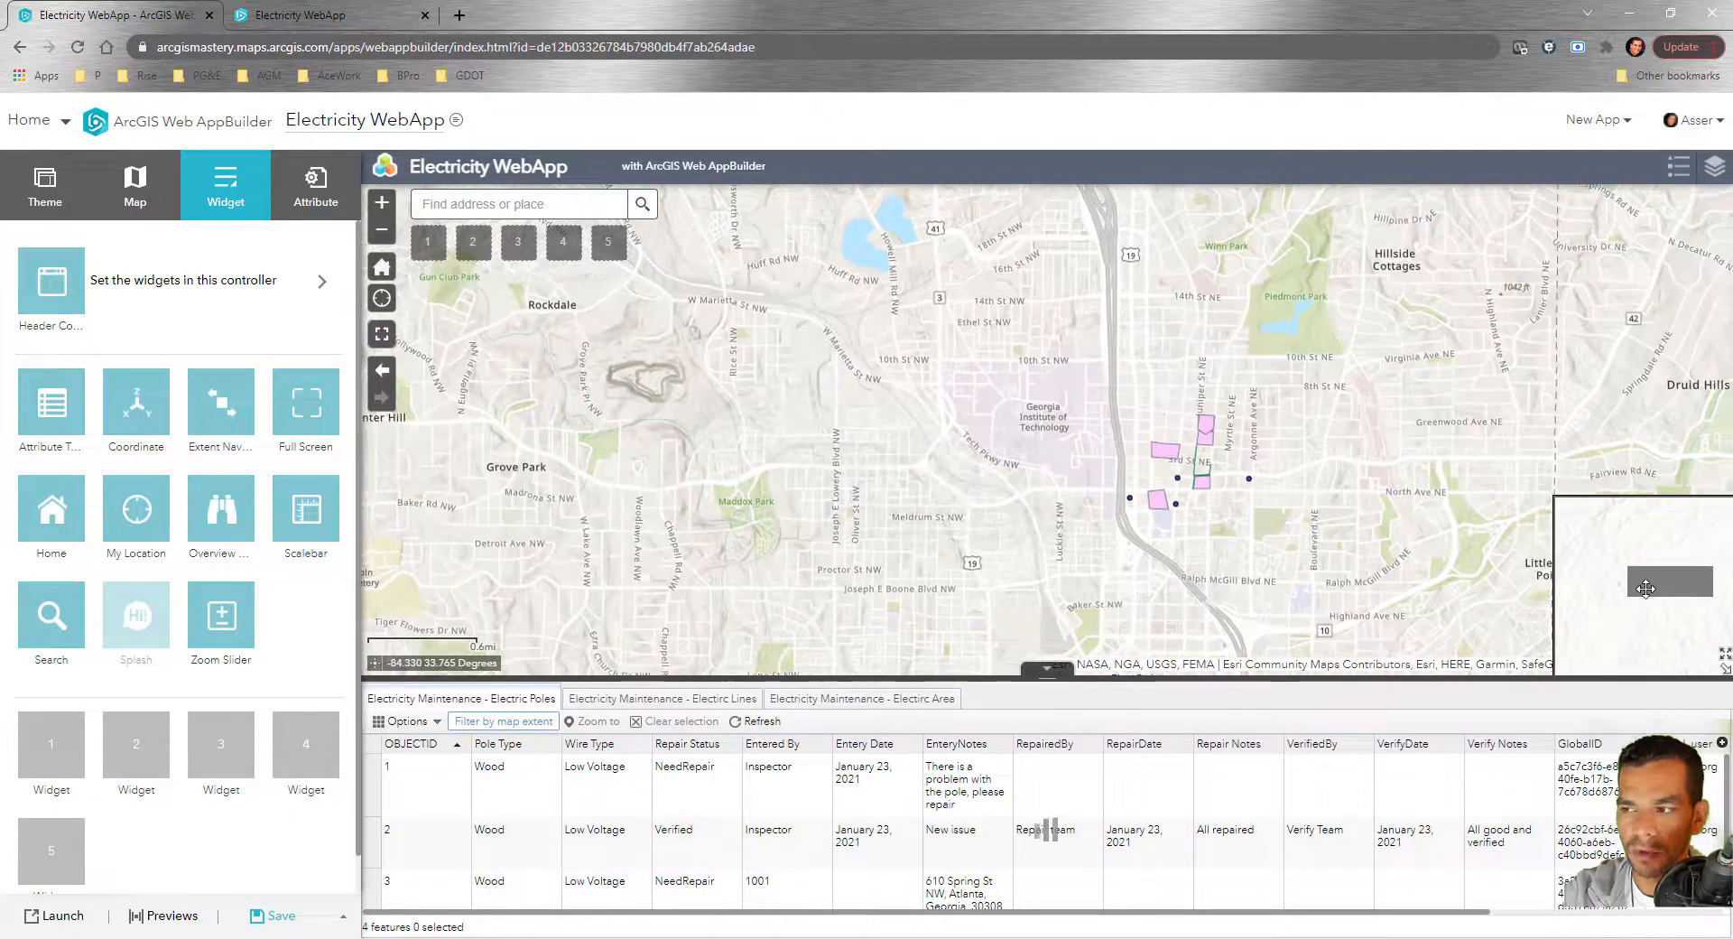
left_click(1724, 672)
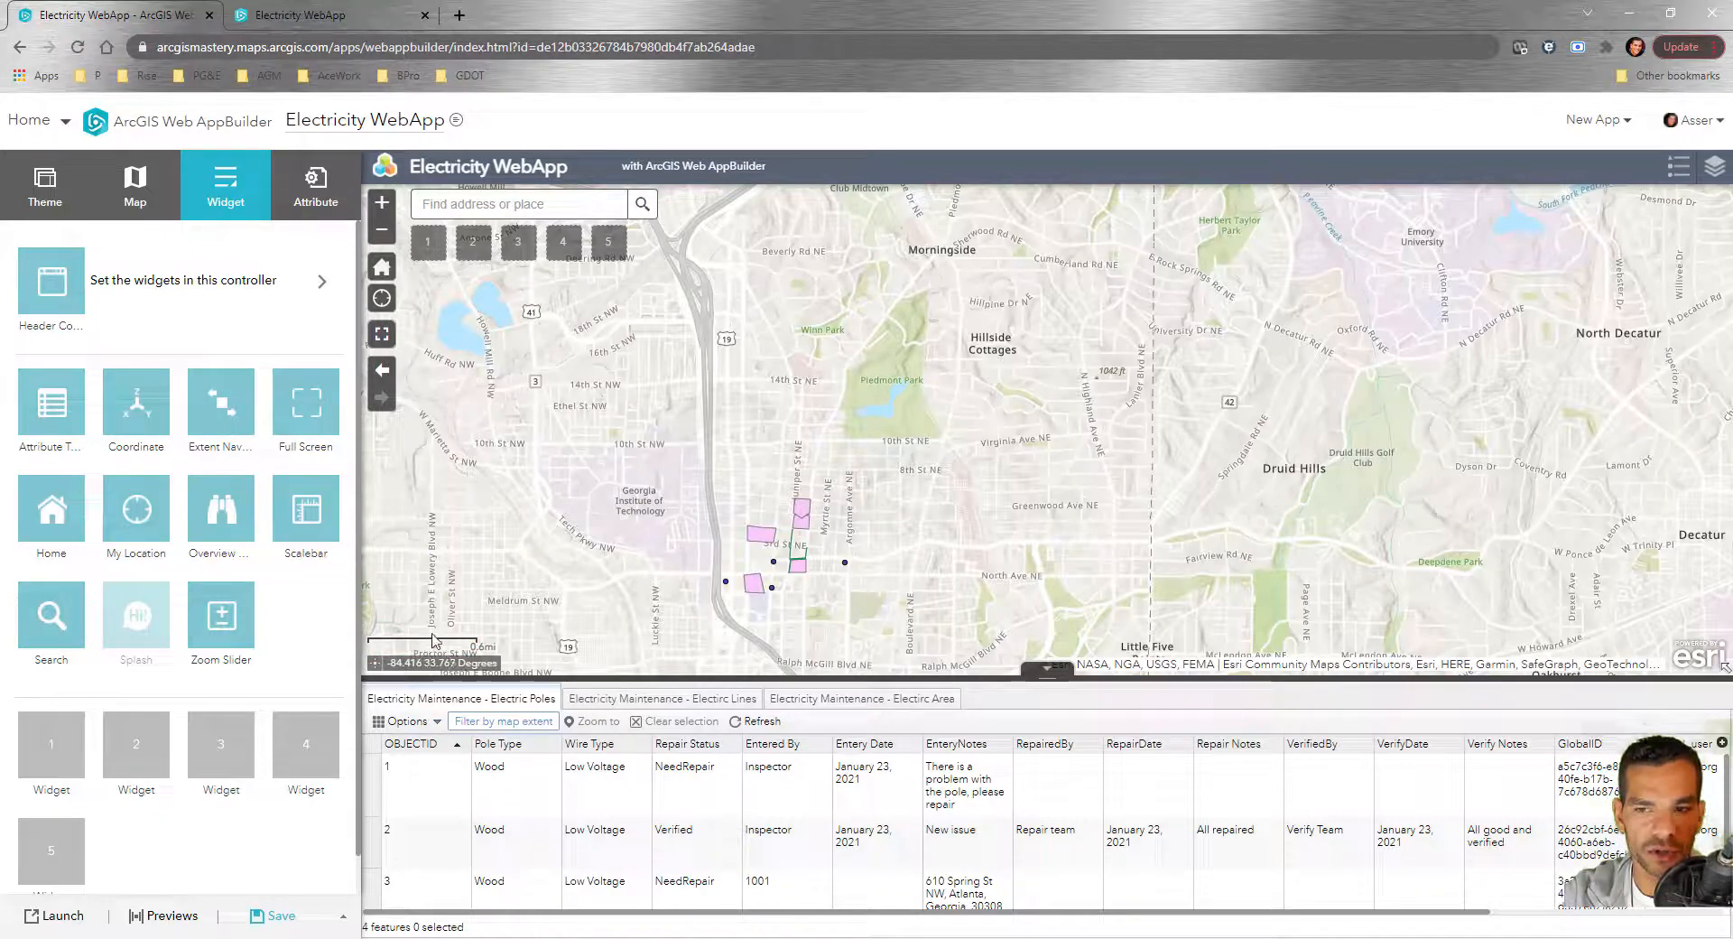
mouse_move(57, 622)
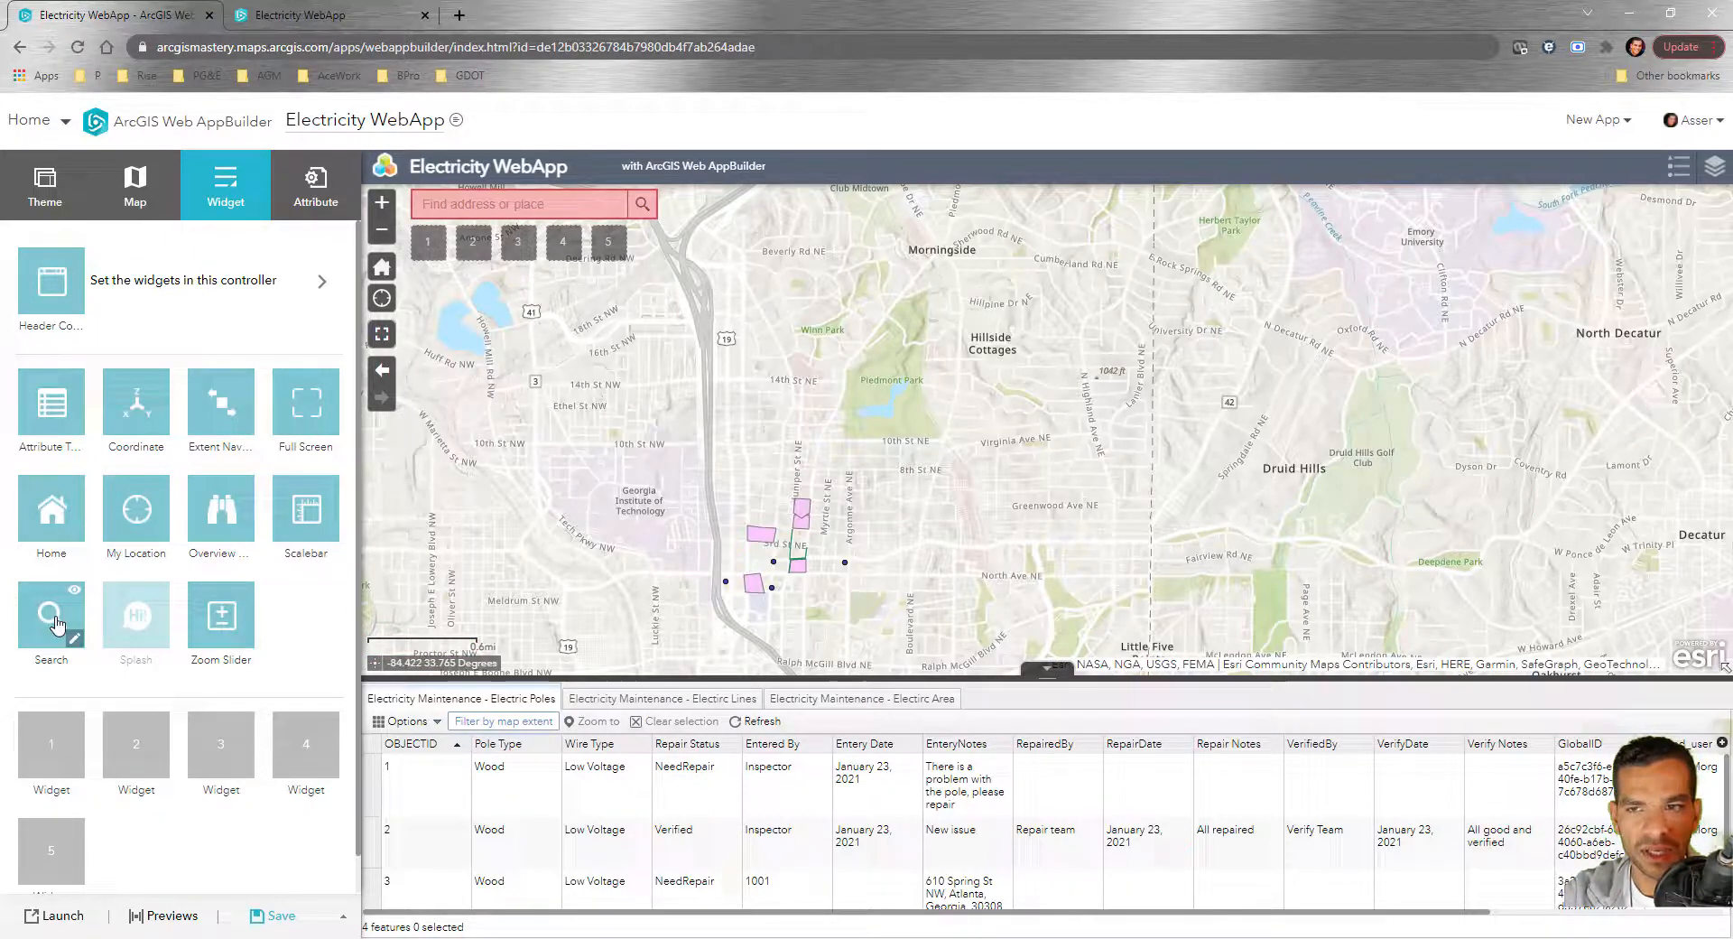
left_click(164, 593)
left_click(1267, 636)
mouse_move(214, 637)
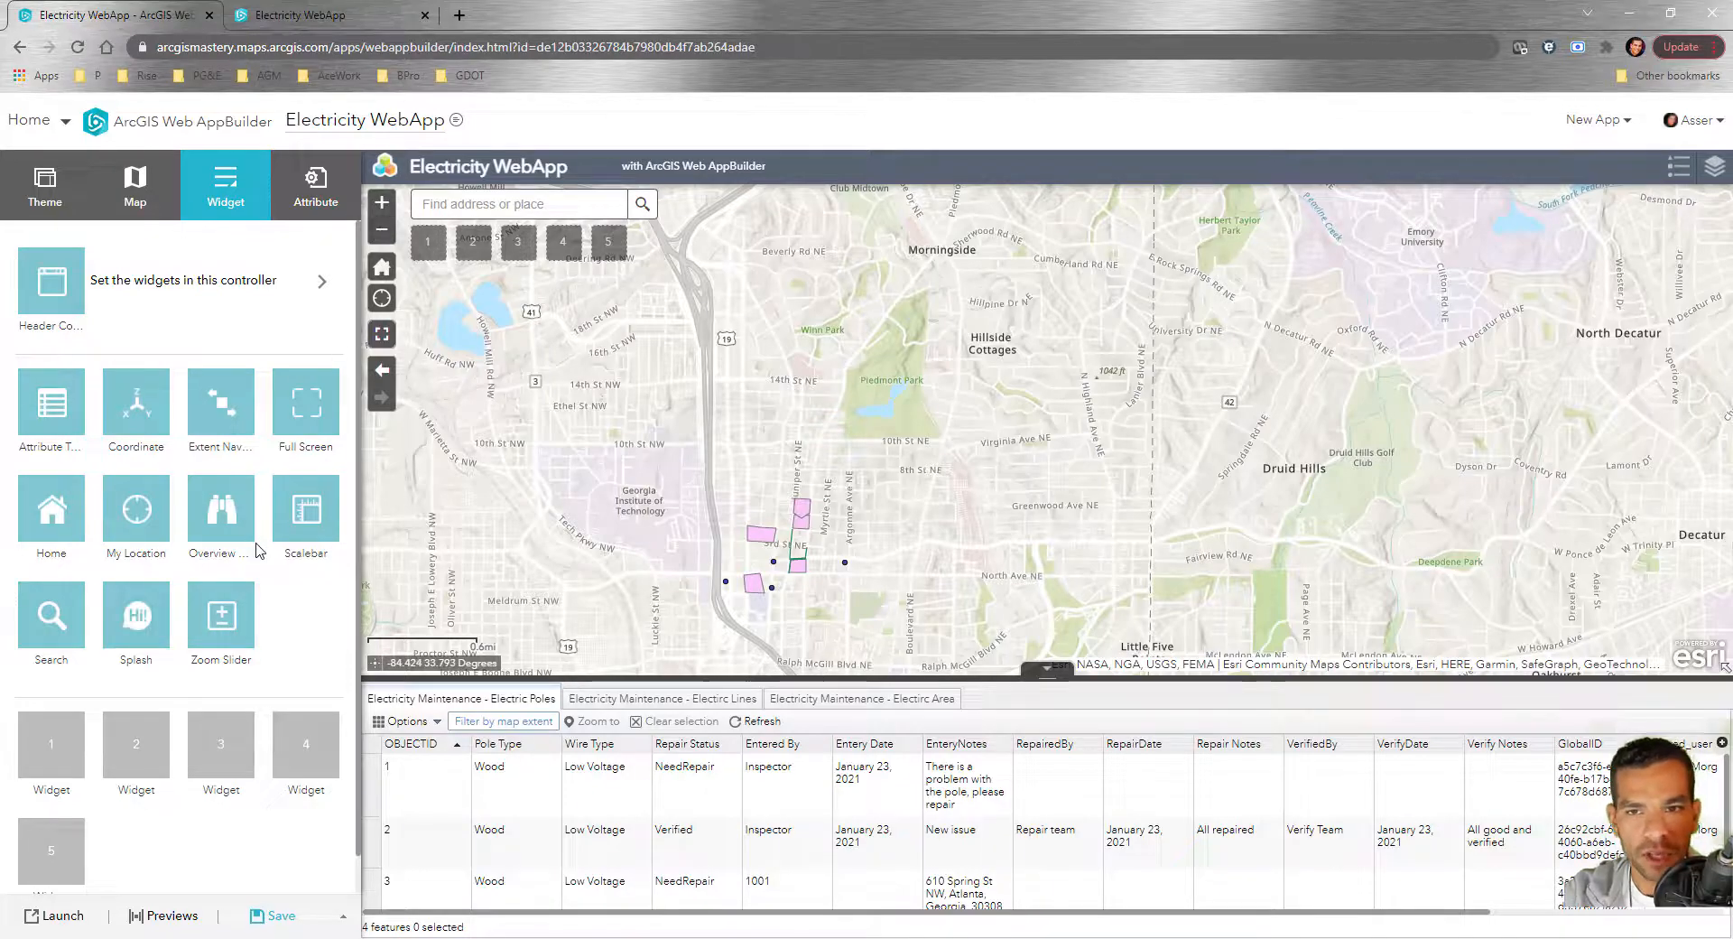
mouse_move(64, 390)
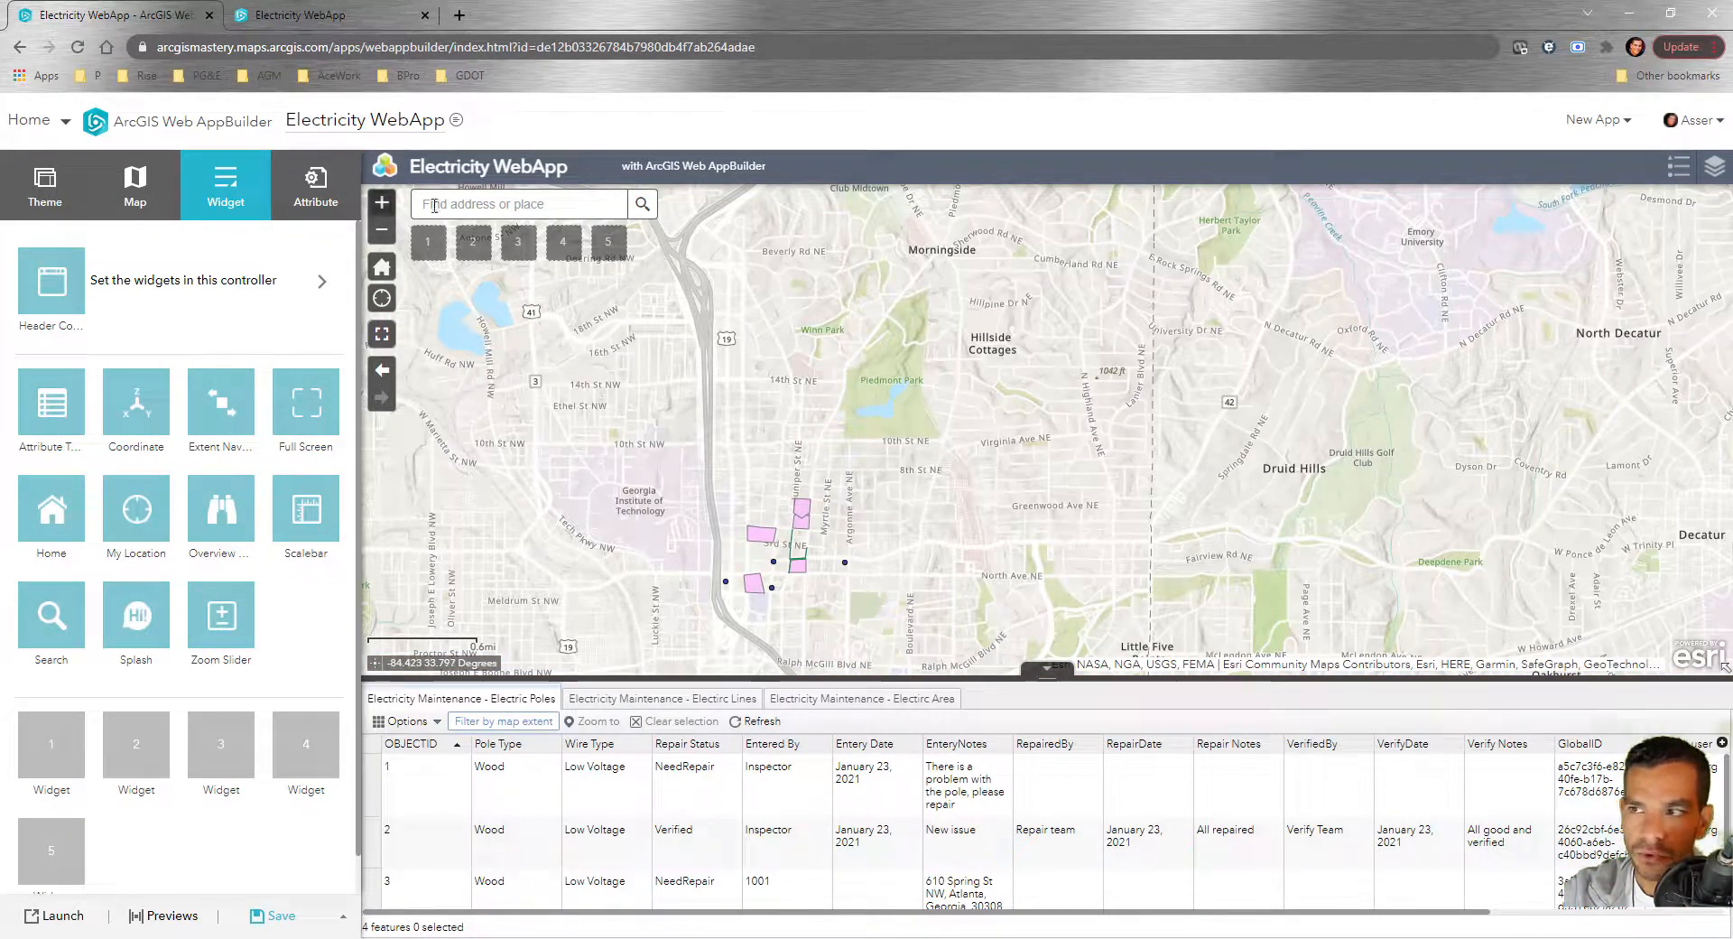
mouse_move(87, 278)
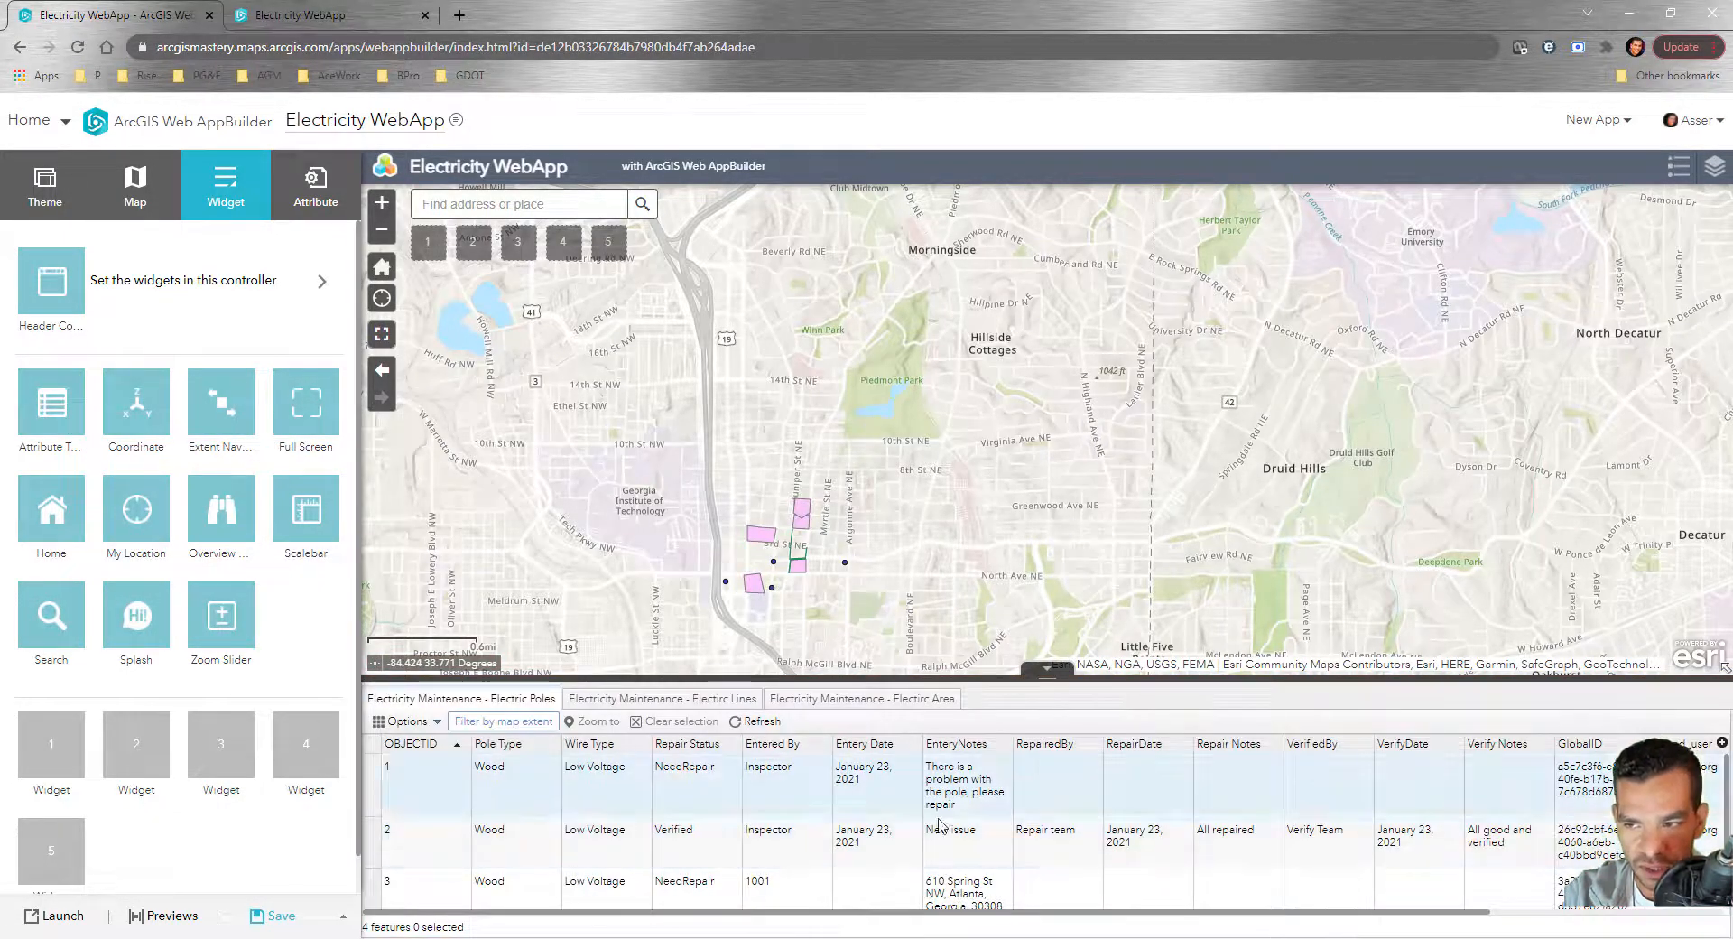
Remove the Electric Area and Electric Lines layers from the attribute table settings
left_click(75, 426)
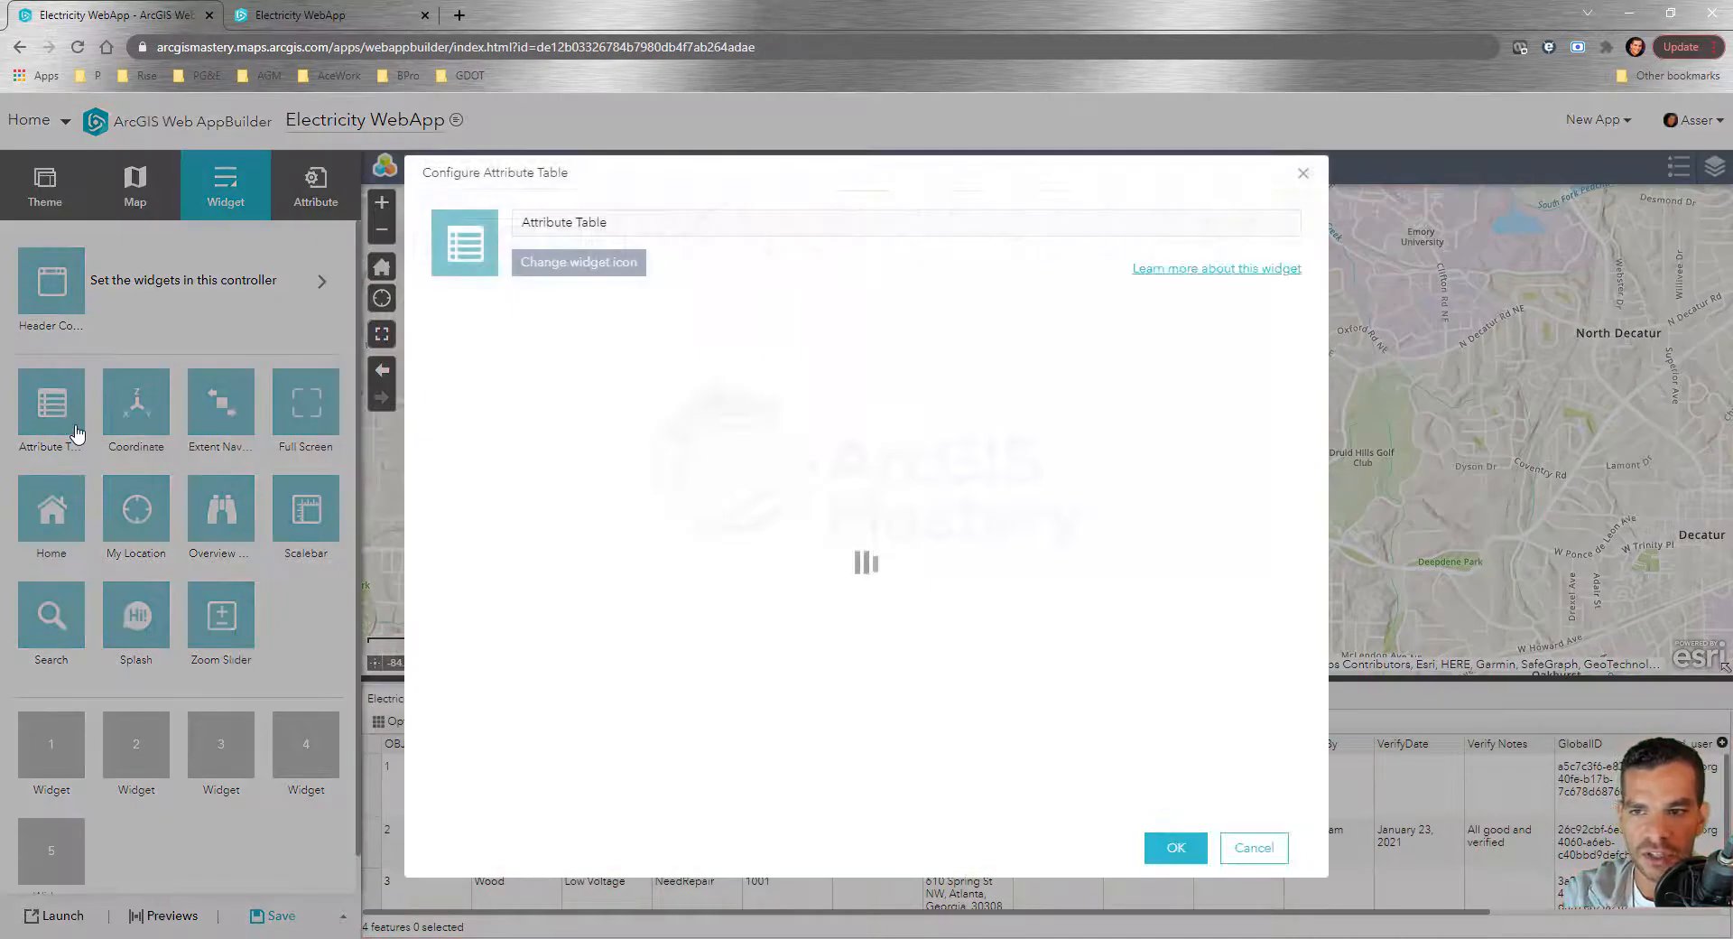
left_click_drag(668, 179, 1050, 152)
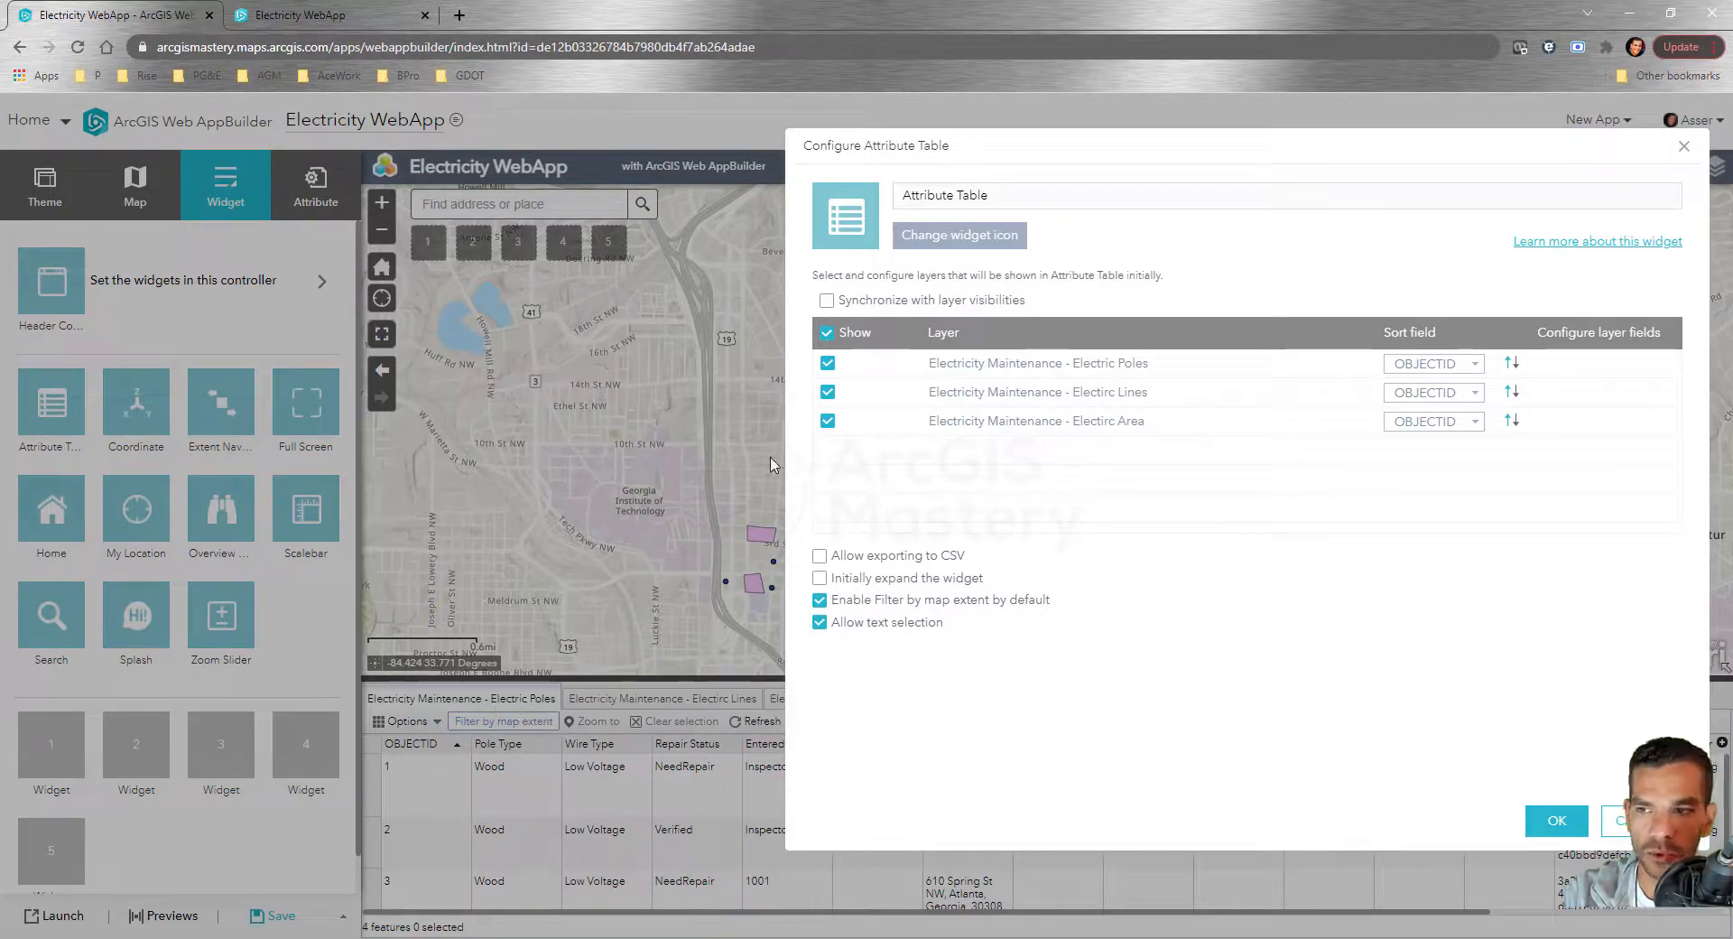
left_click(827, 421)
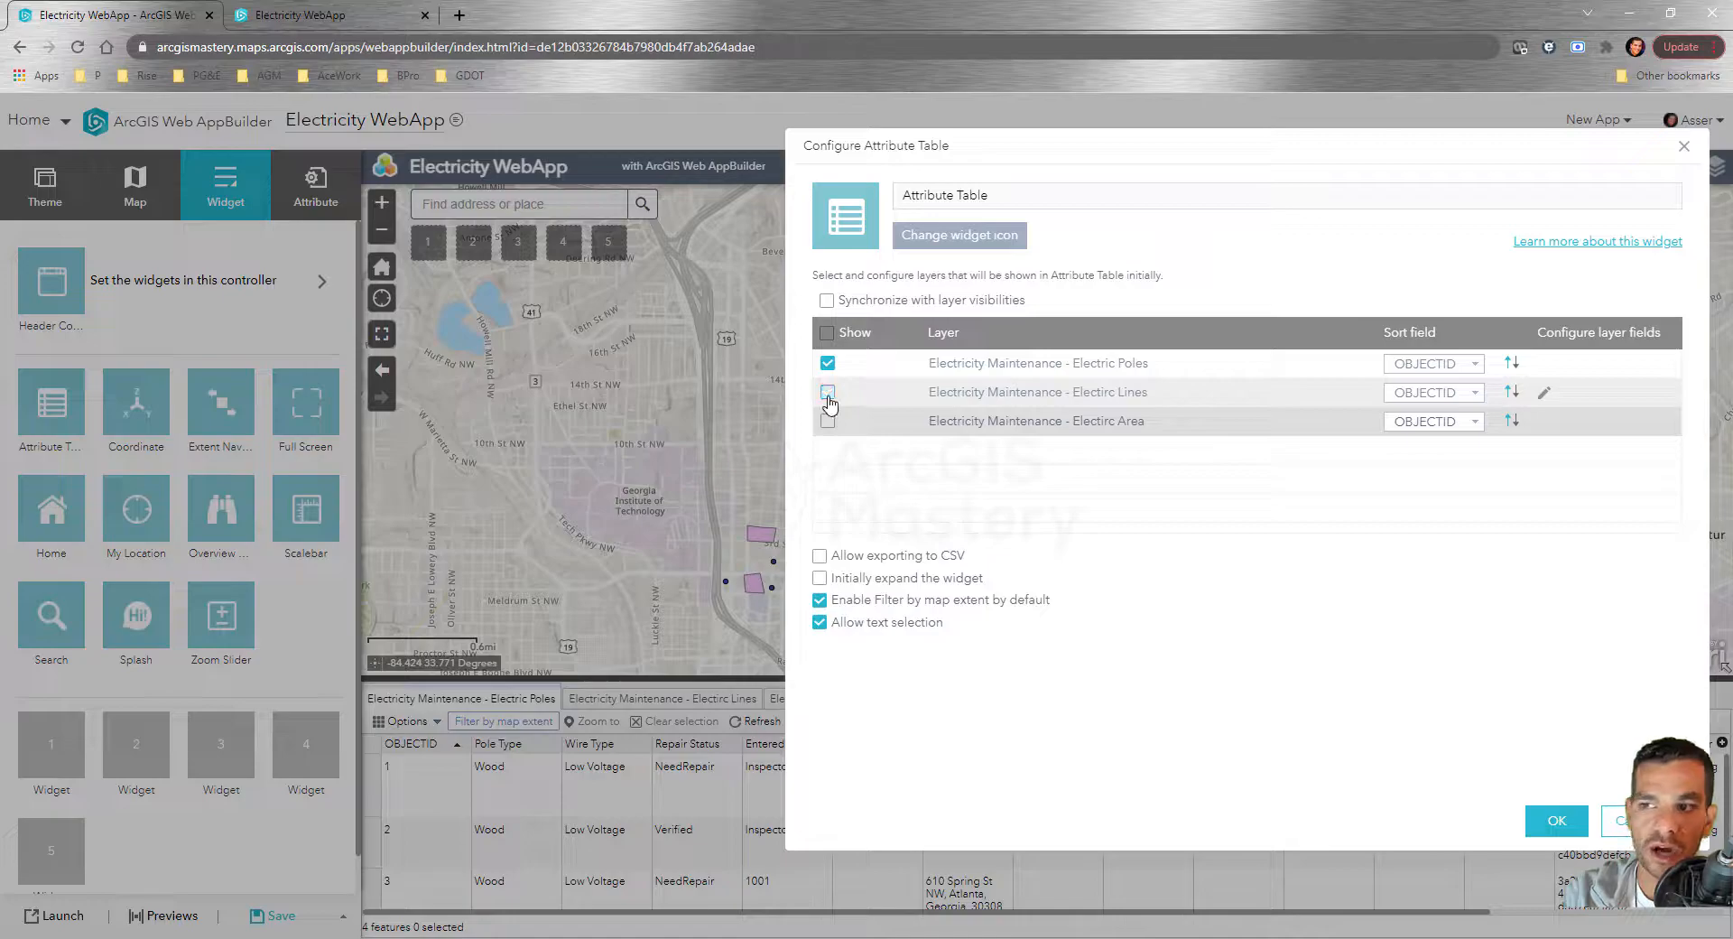
left_click(828, 395)
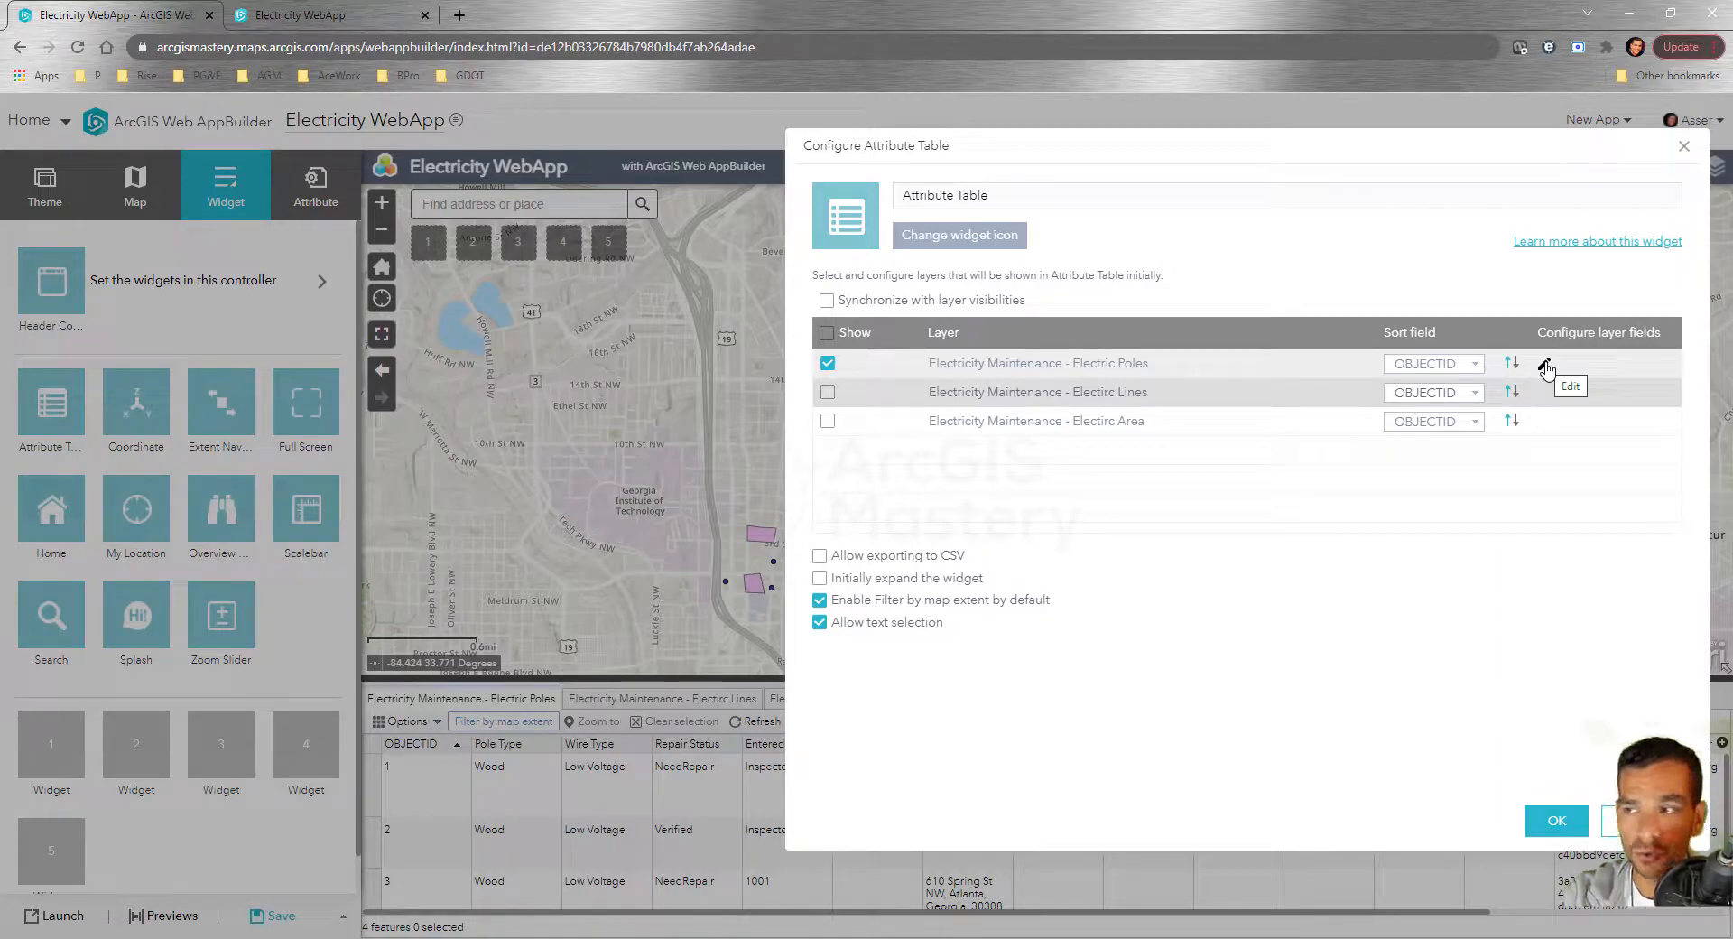
Hide all Electric Poles fields except PoleType and WireType in the field list
left_click(1544, 366)
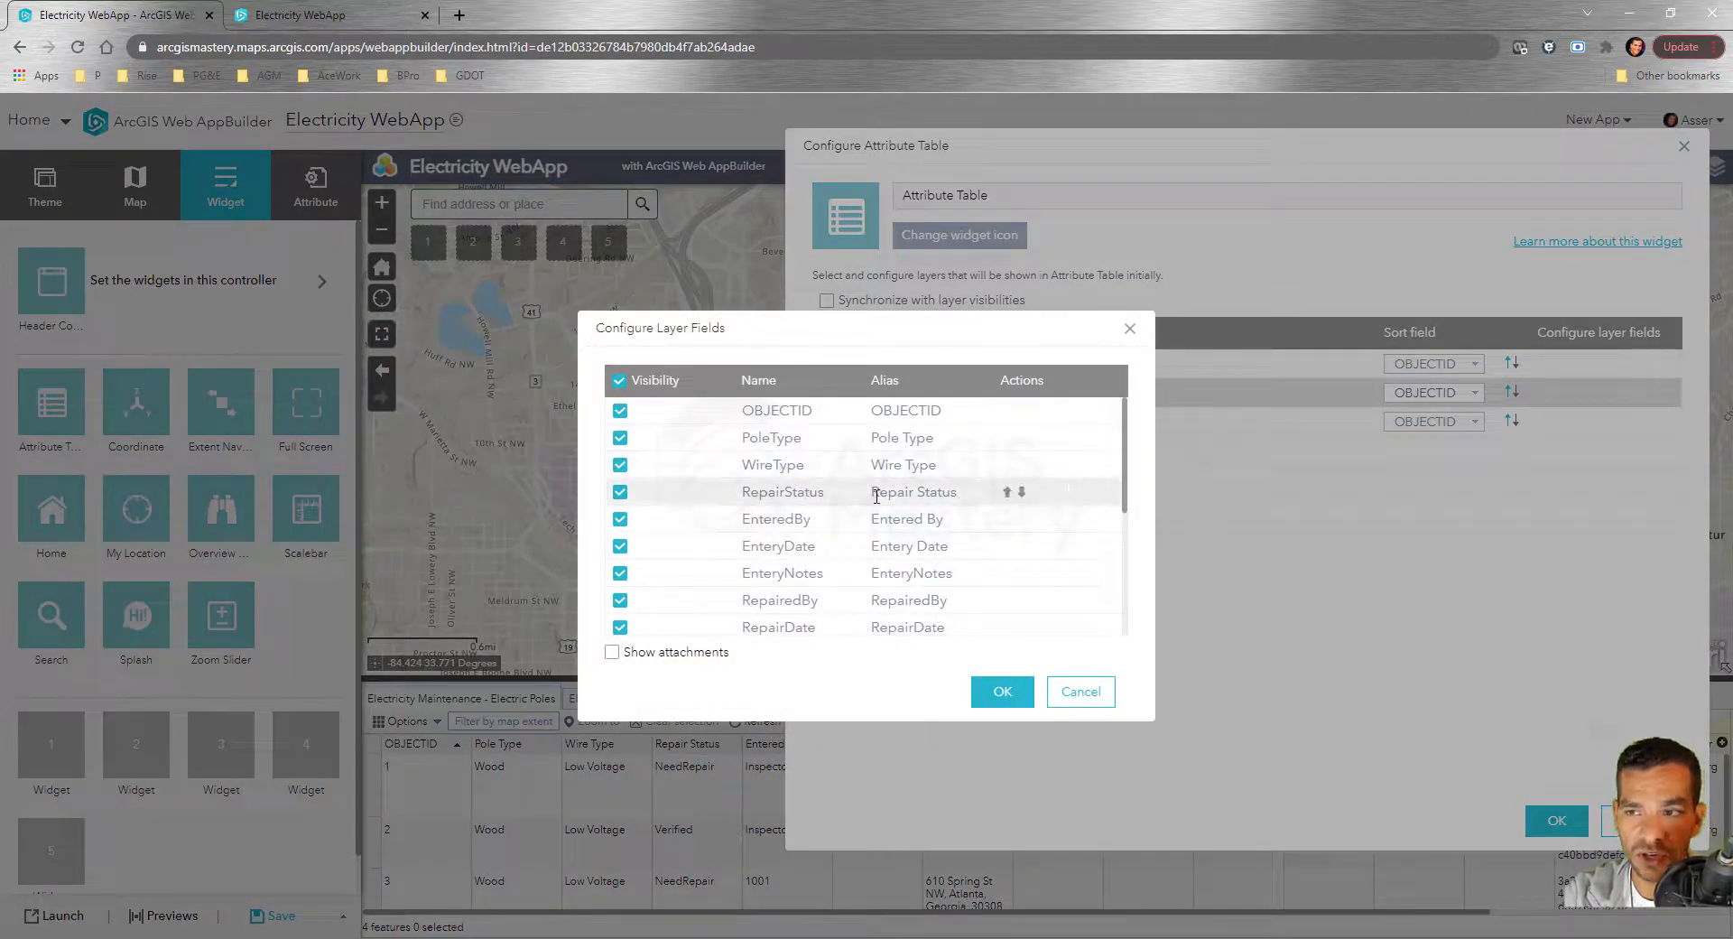
scroll(657, 516, "down", 3)
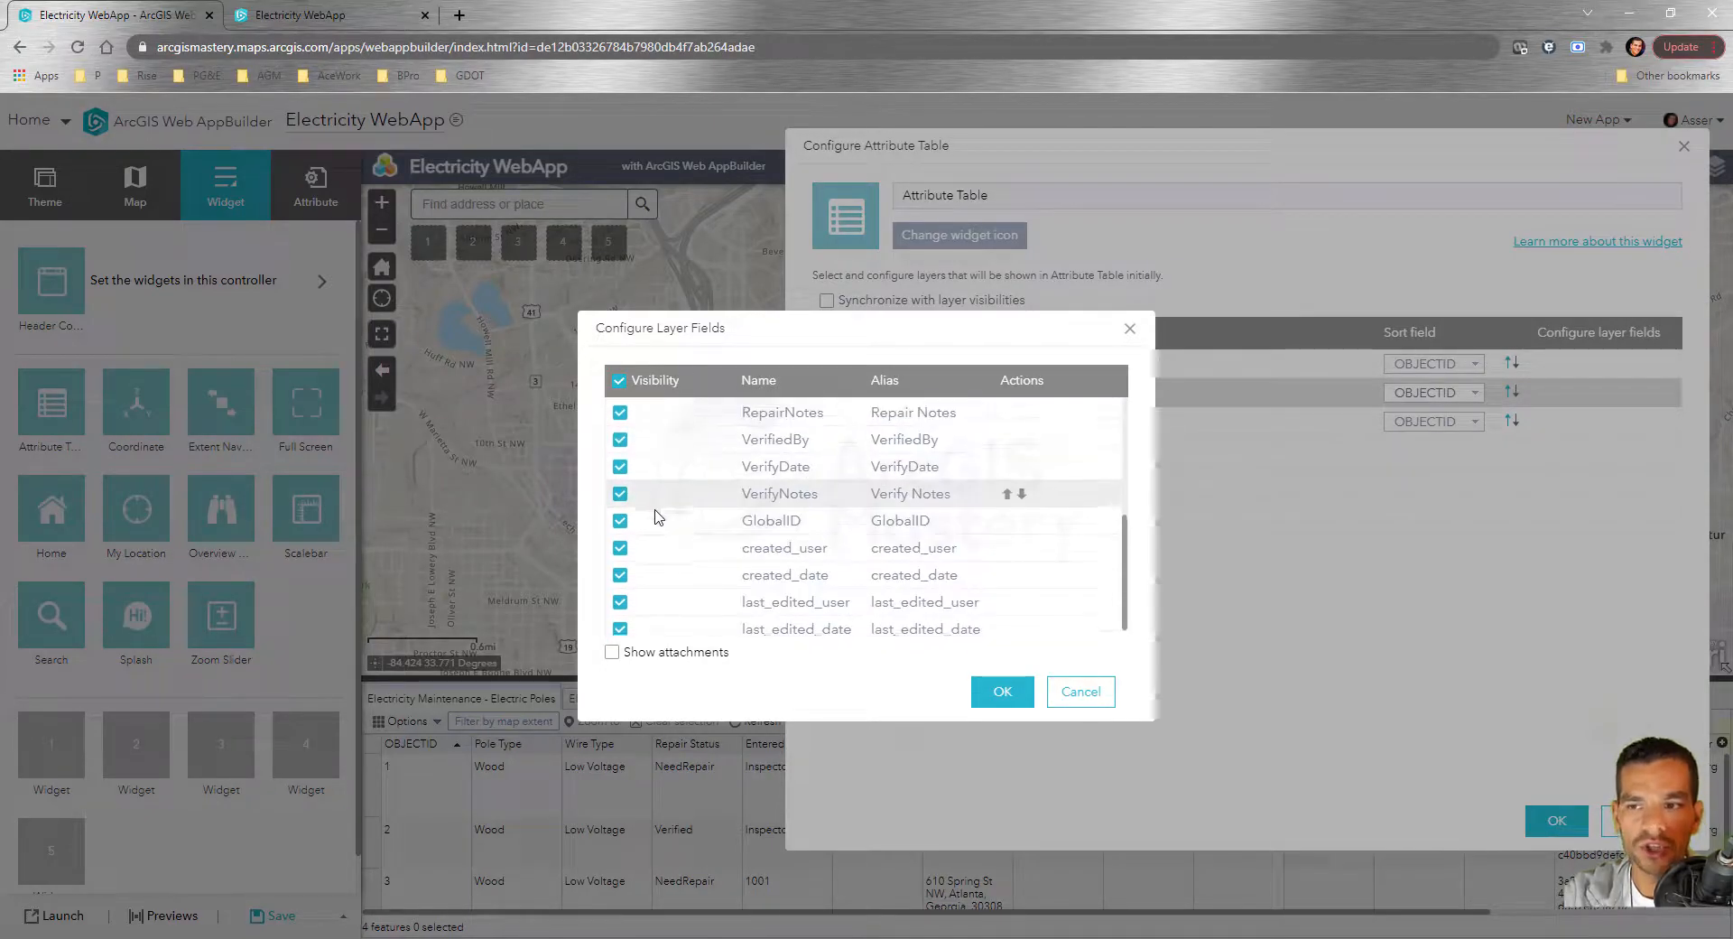
scroll(655, 541, "up", 3)
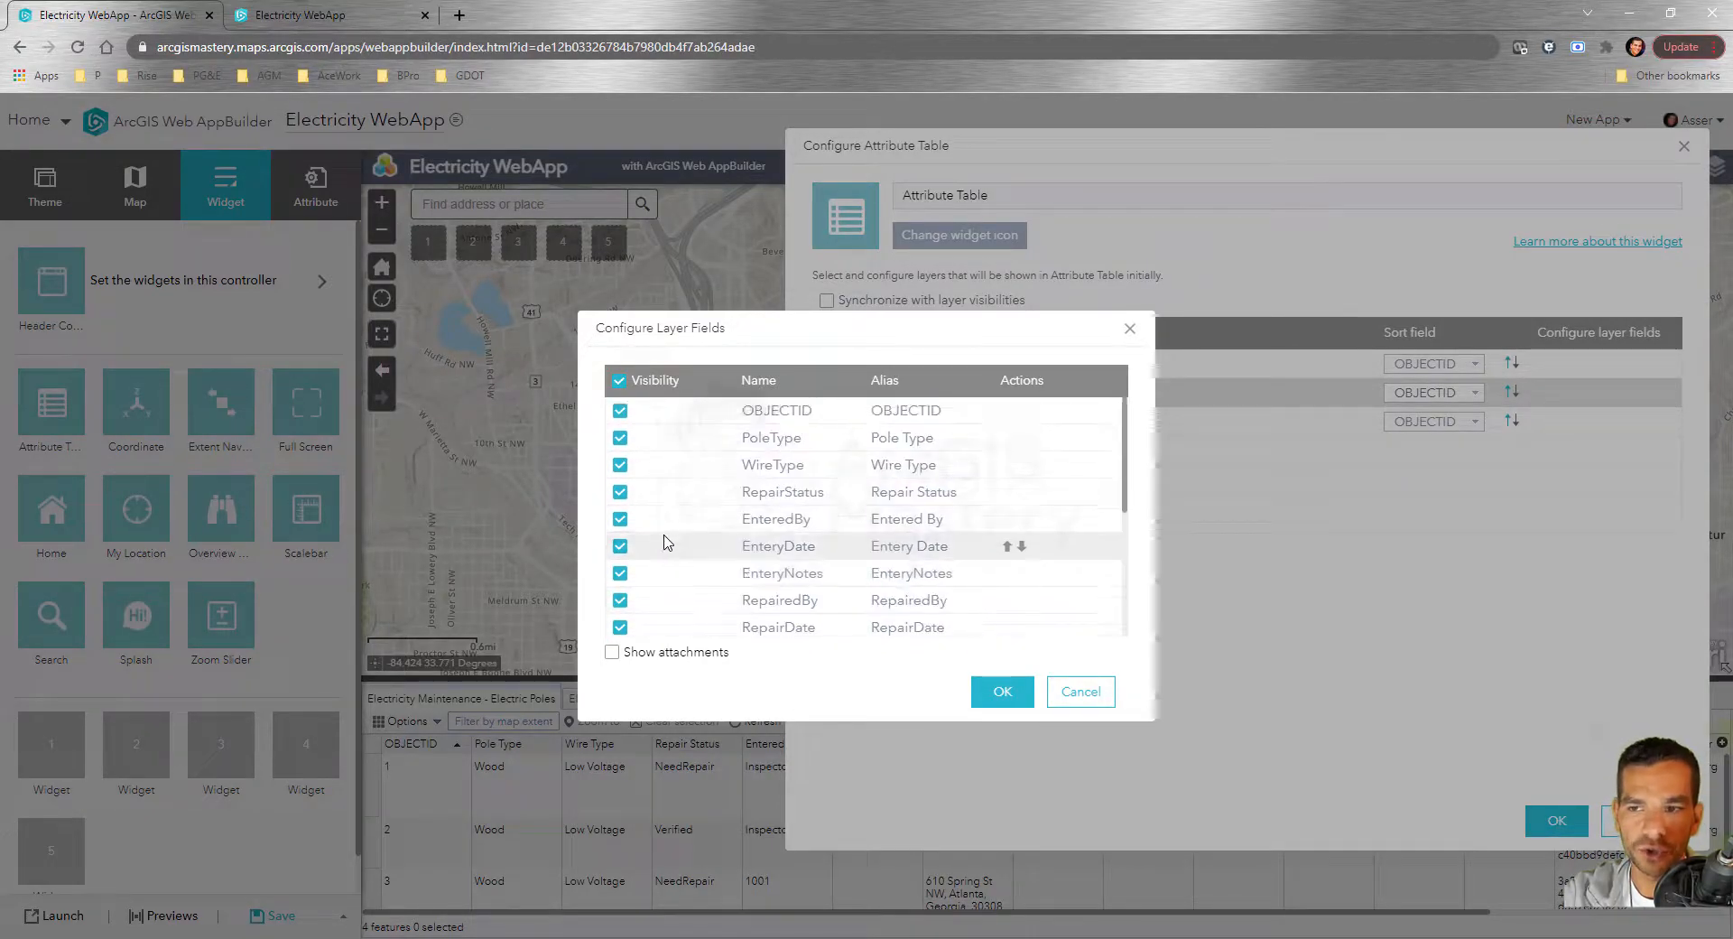
left_click(619, 383)
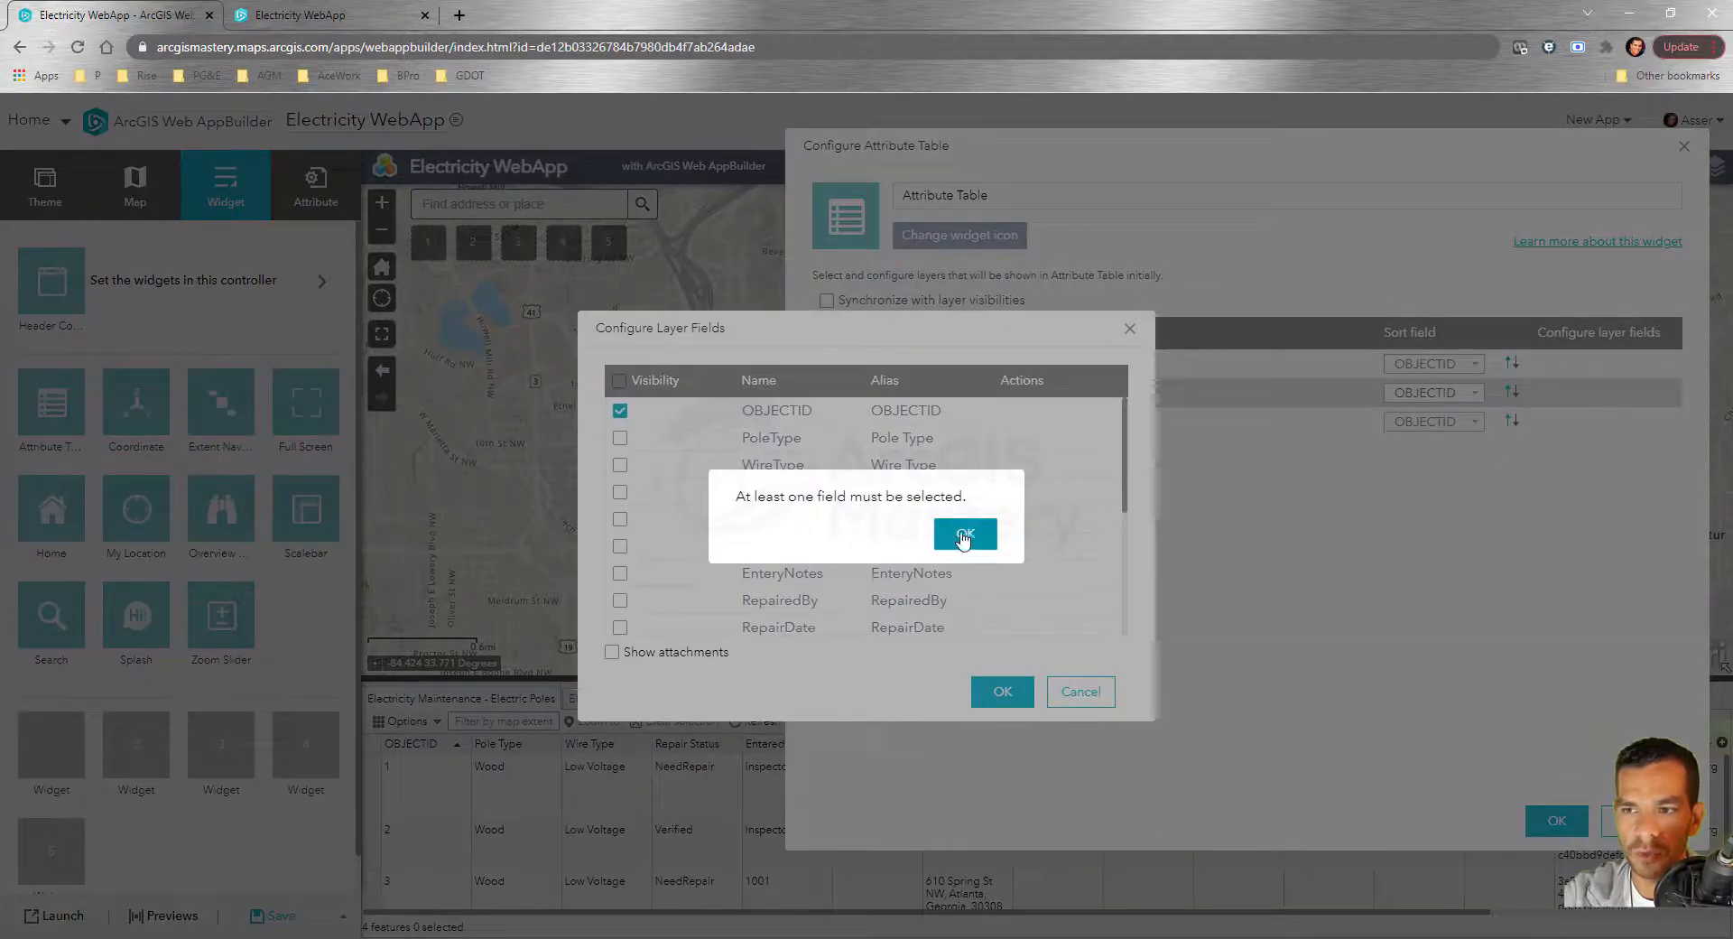
left_click(993, 529)
left_click(620, 438)
left_click(620, 464)
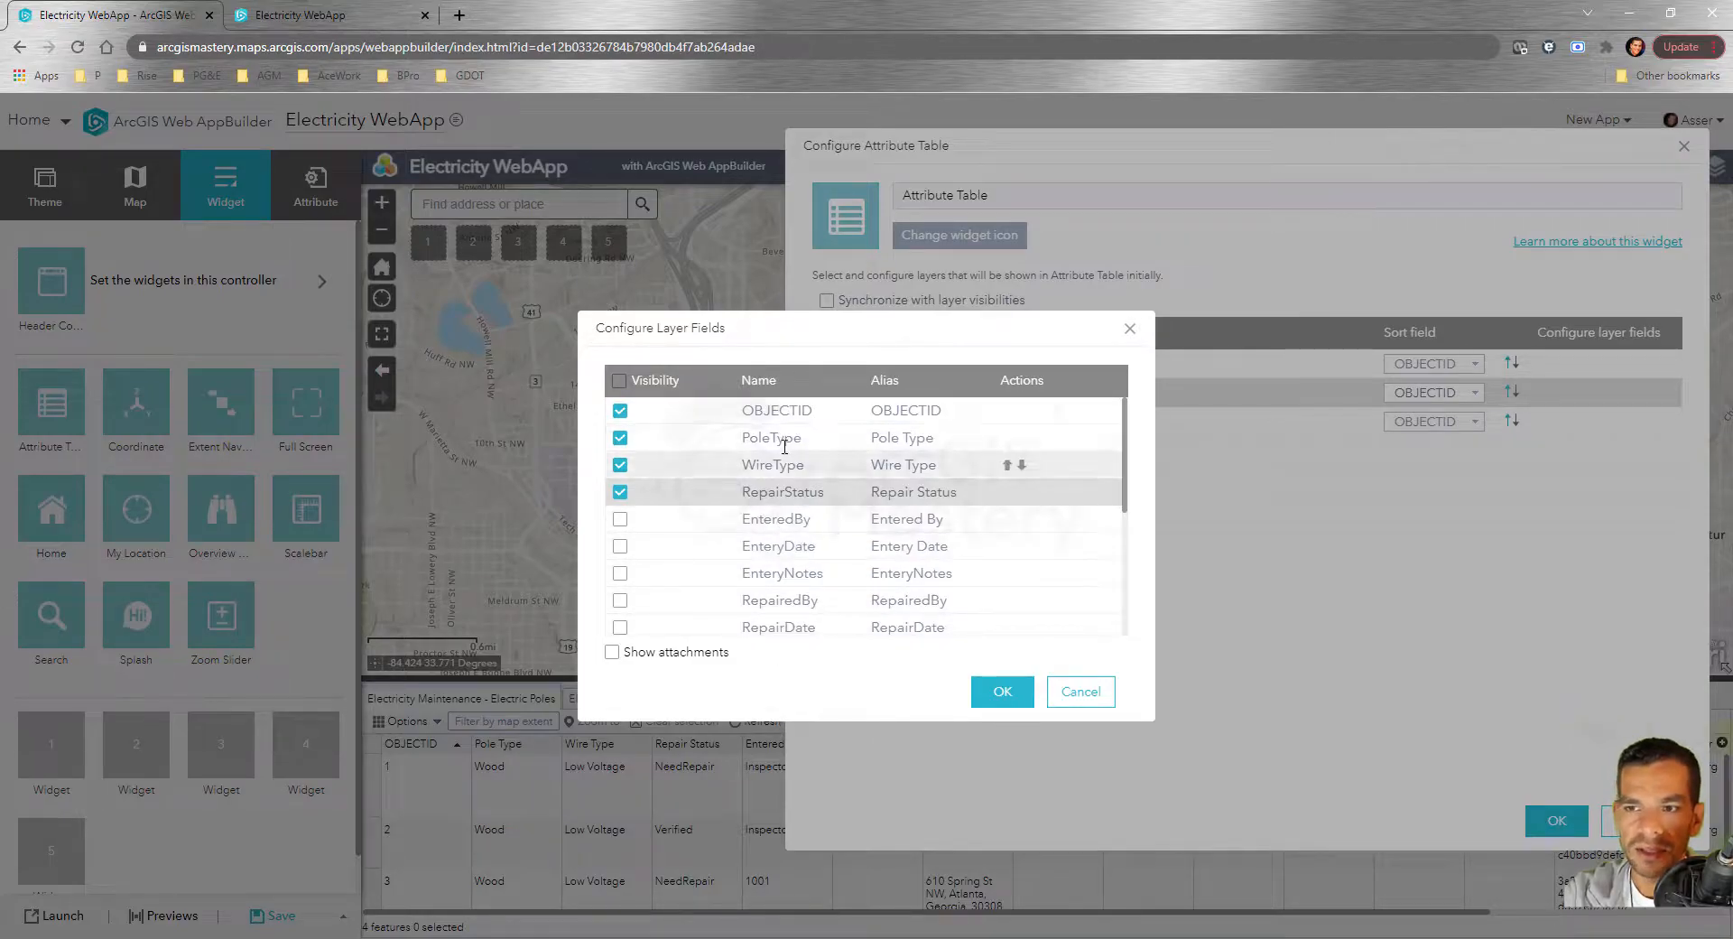
Rename the PoleType and WireType aliases to 'Poles Types' and 'Wire Types'
left_click(924, 438)
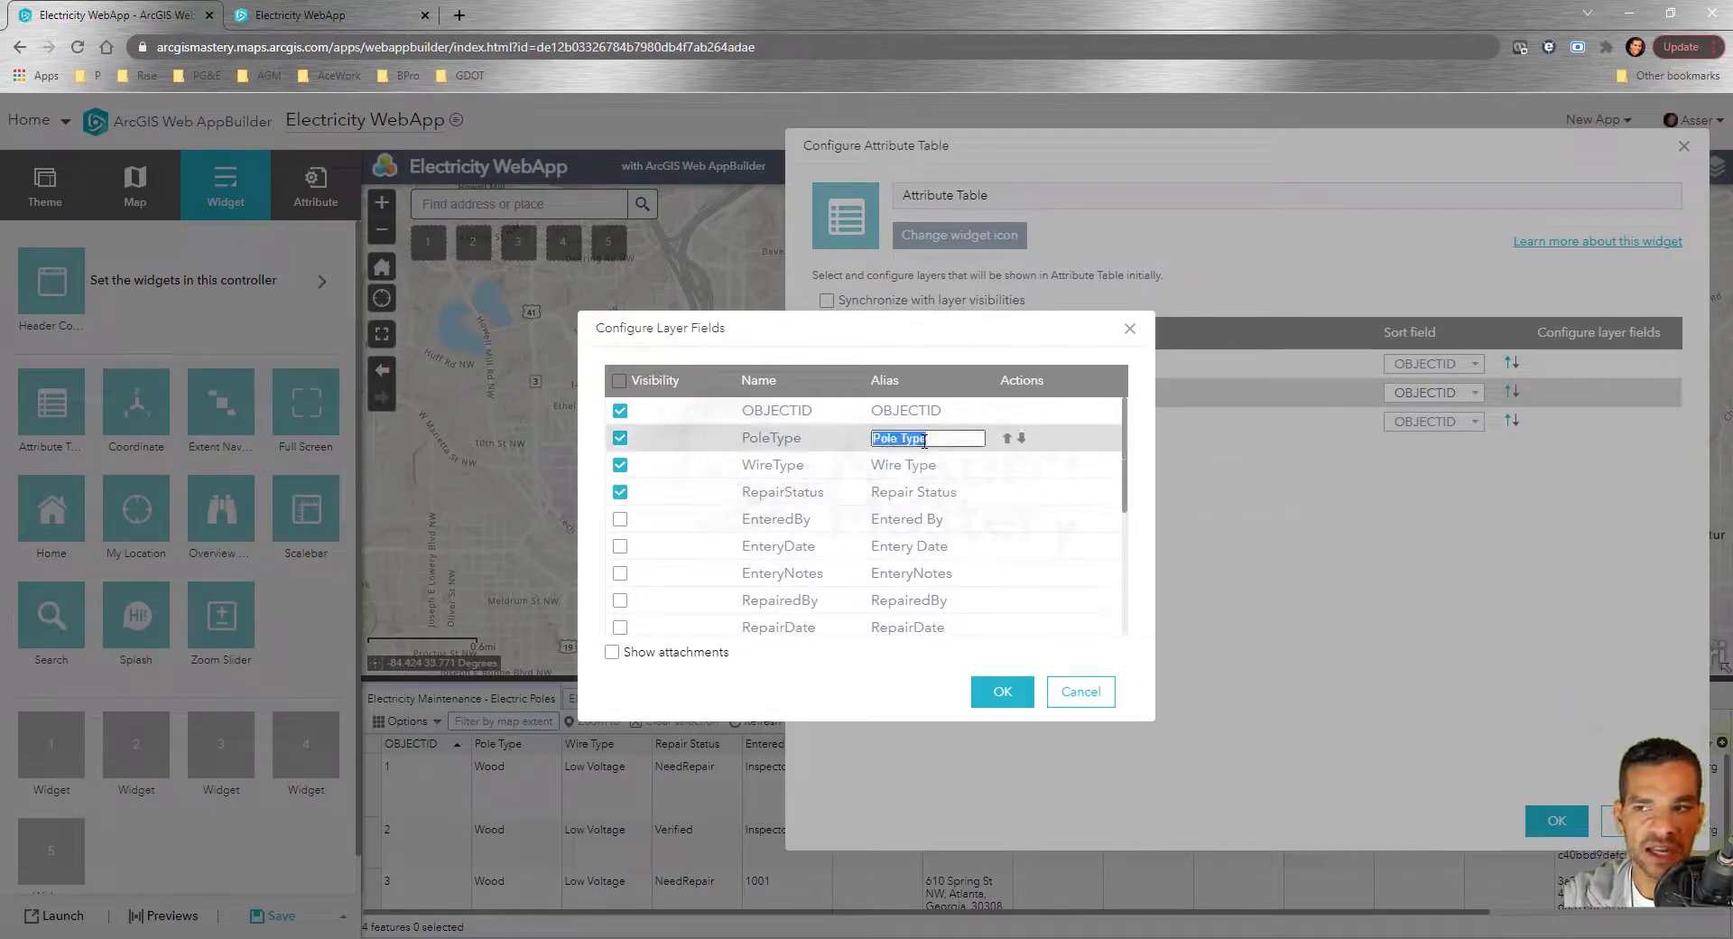
type("P")
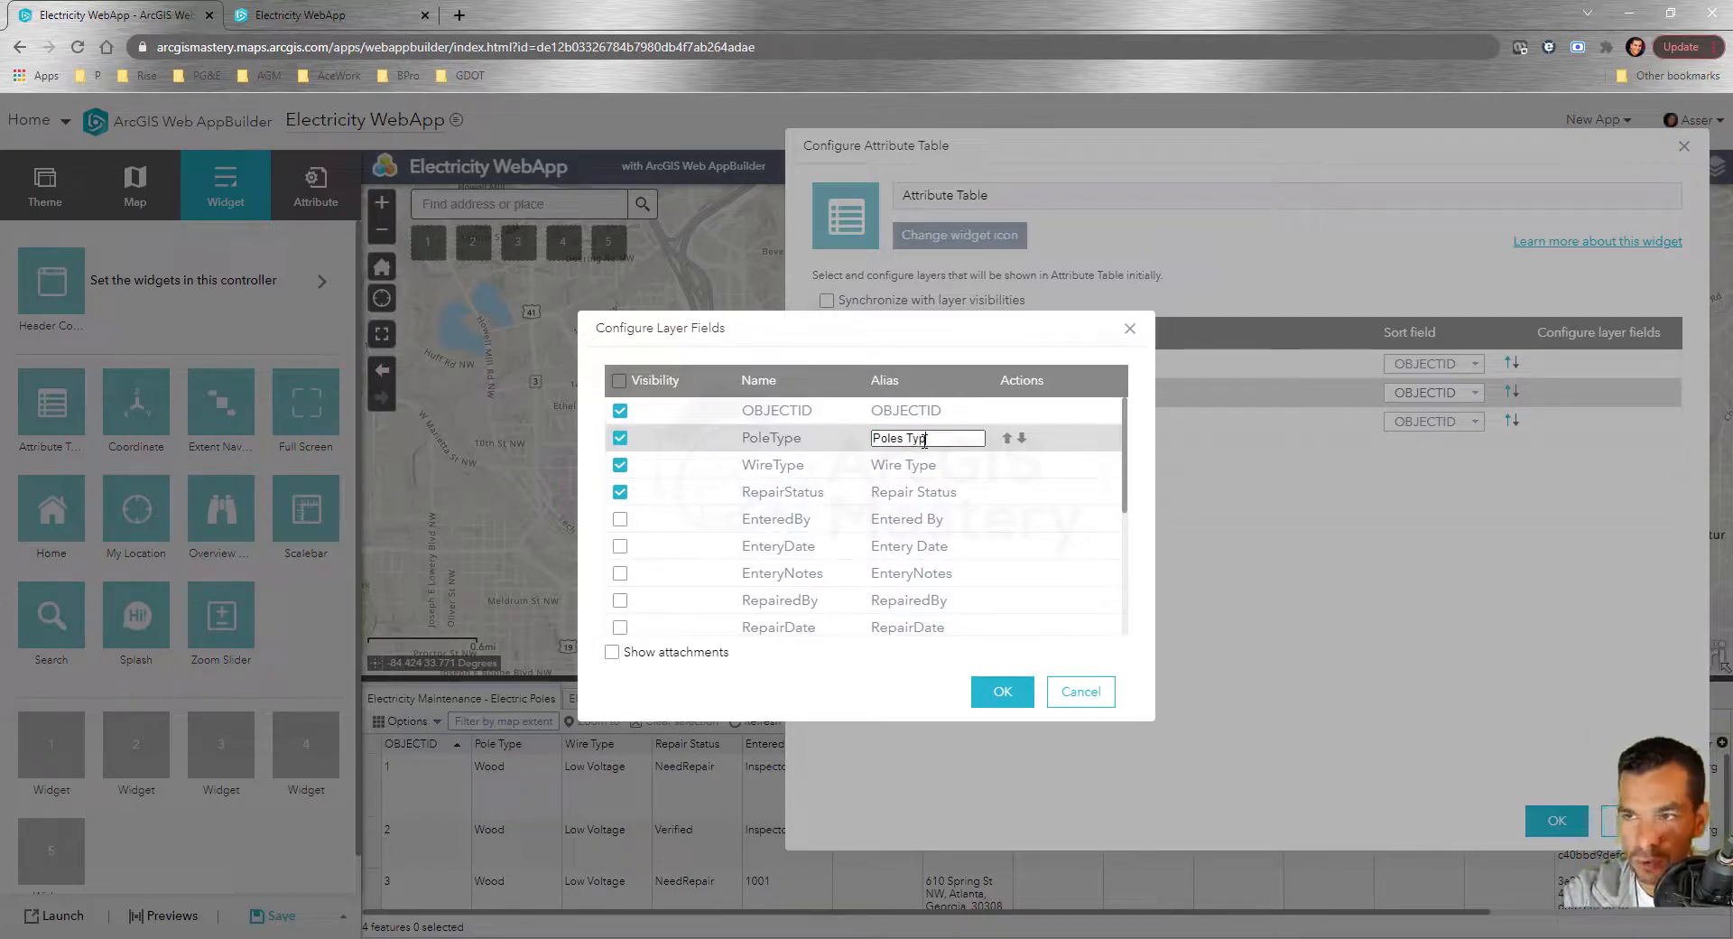
left_click(918, 463)
type("s")
key("ctrl+z")
left_click(938, 466)
type("s")
left_click(941, 490)
left_click(958, 491)
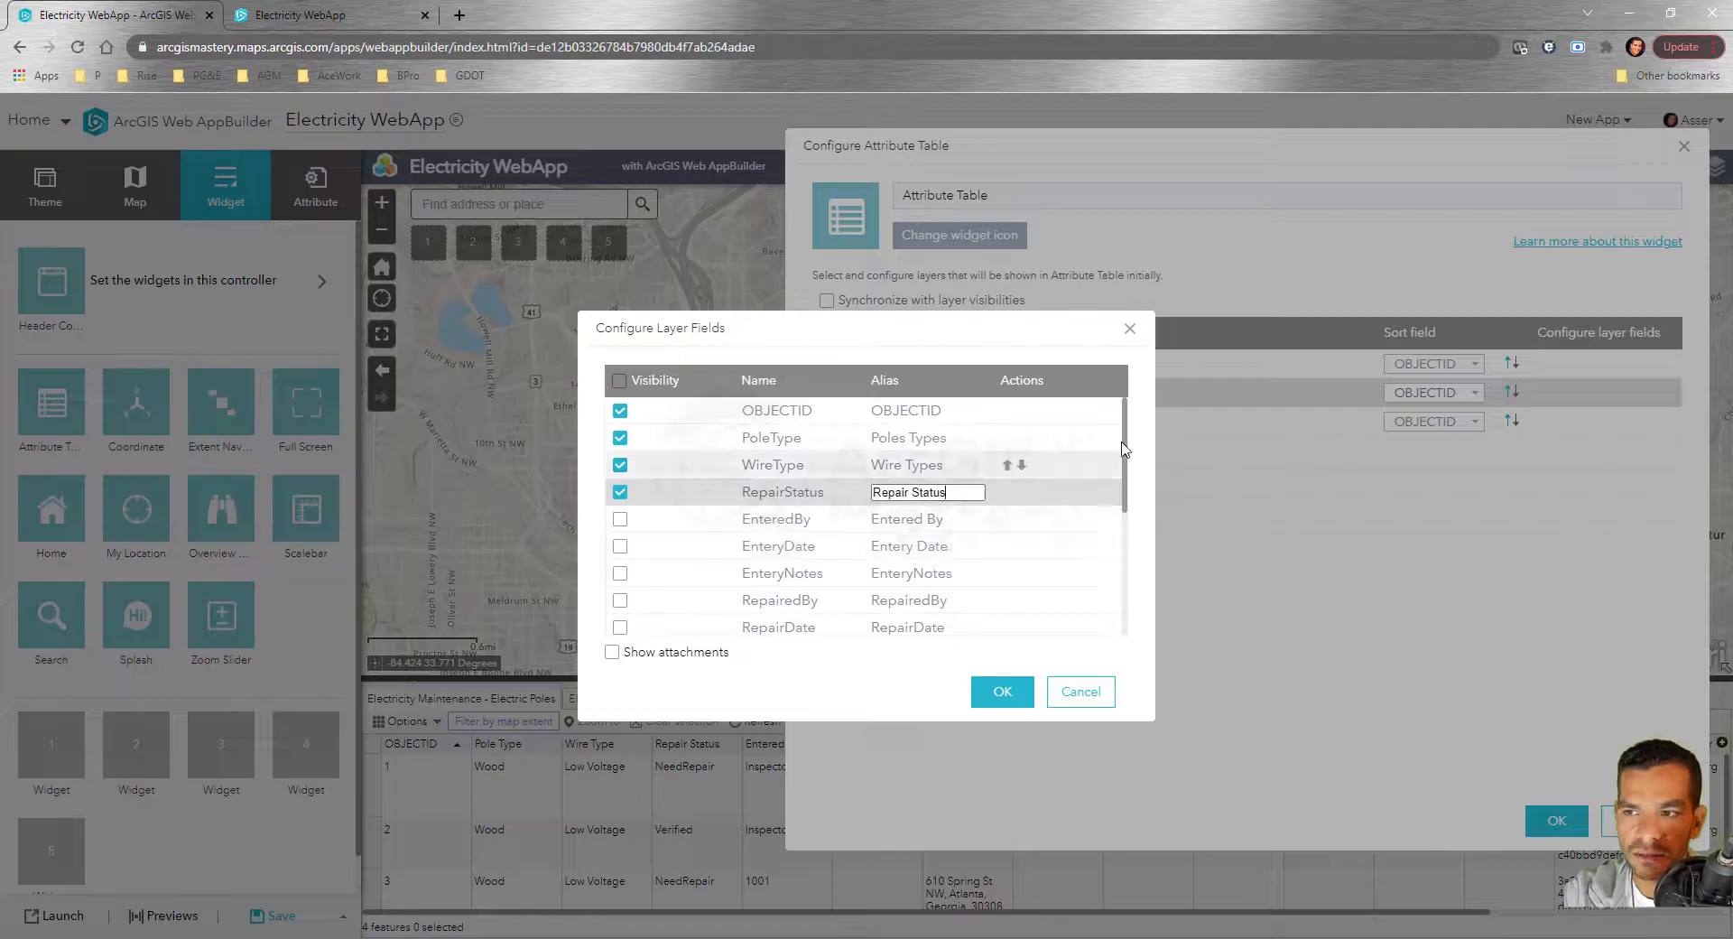
left_click(964, 366)
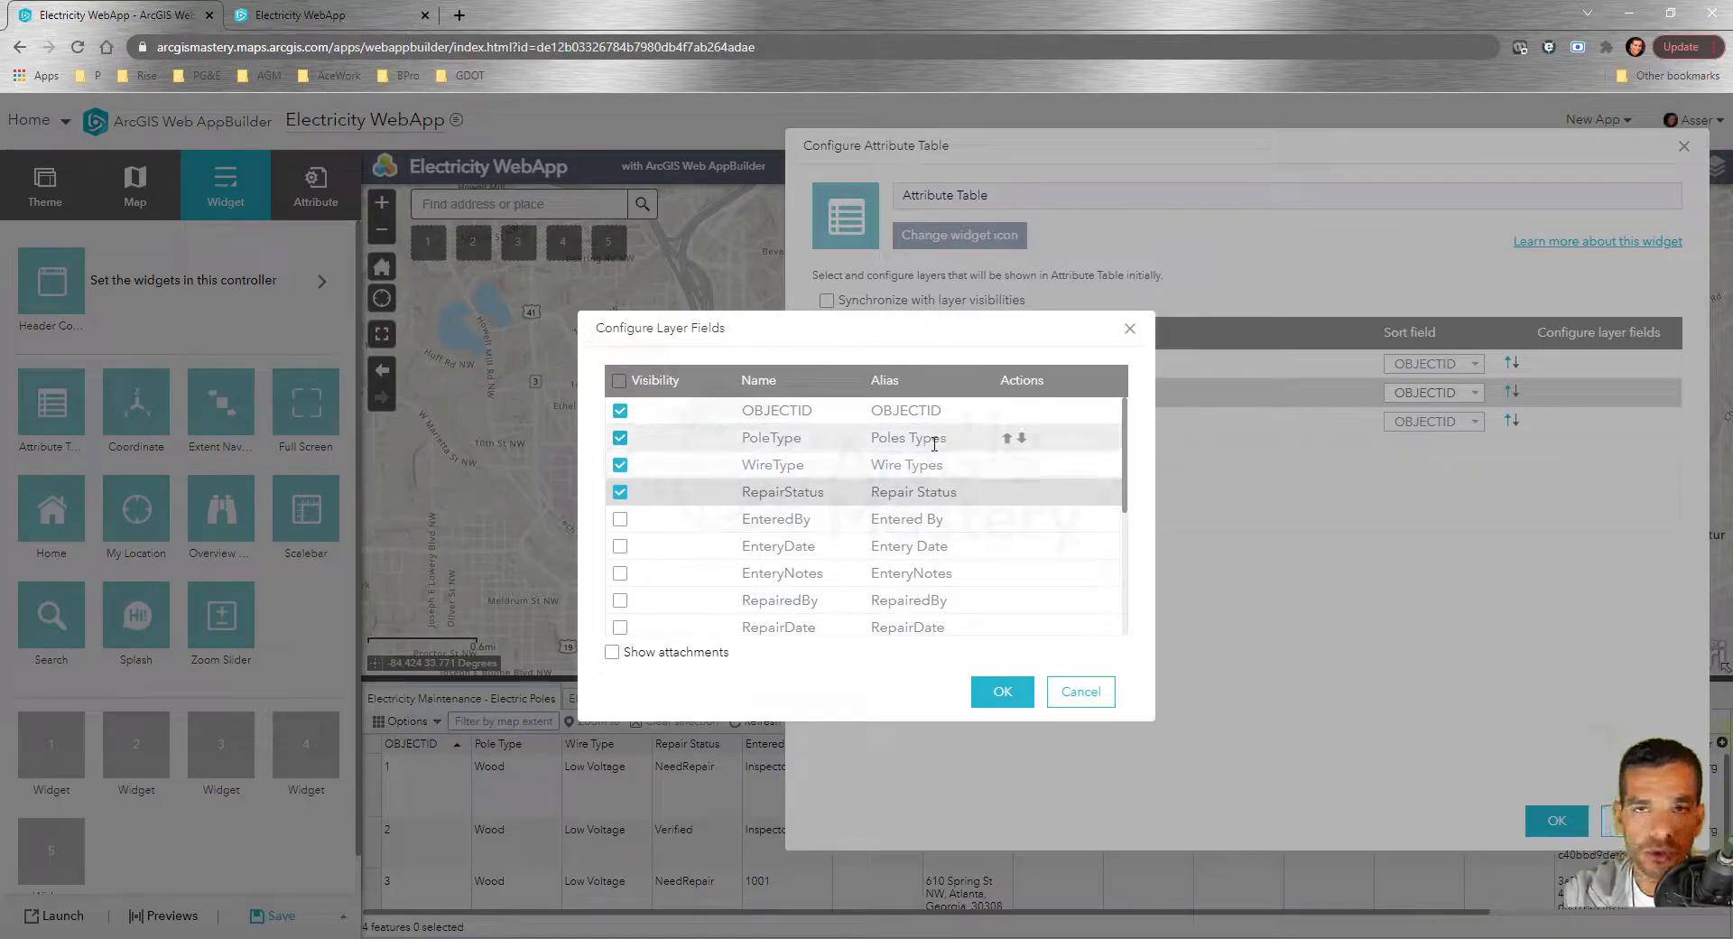
Reorder fields with PoleType first and RepairStatus above WireType and OBJECTID, then confirm
left_click(1008, 440)
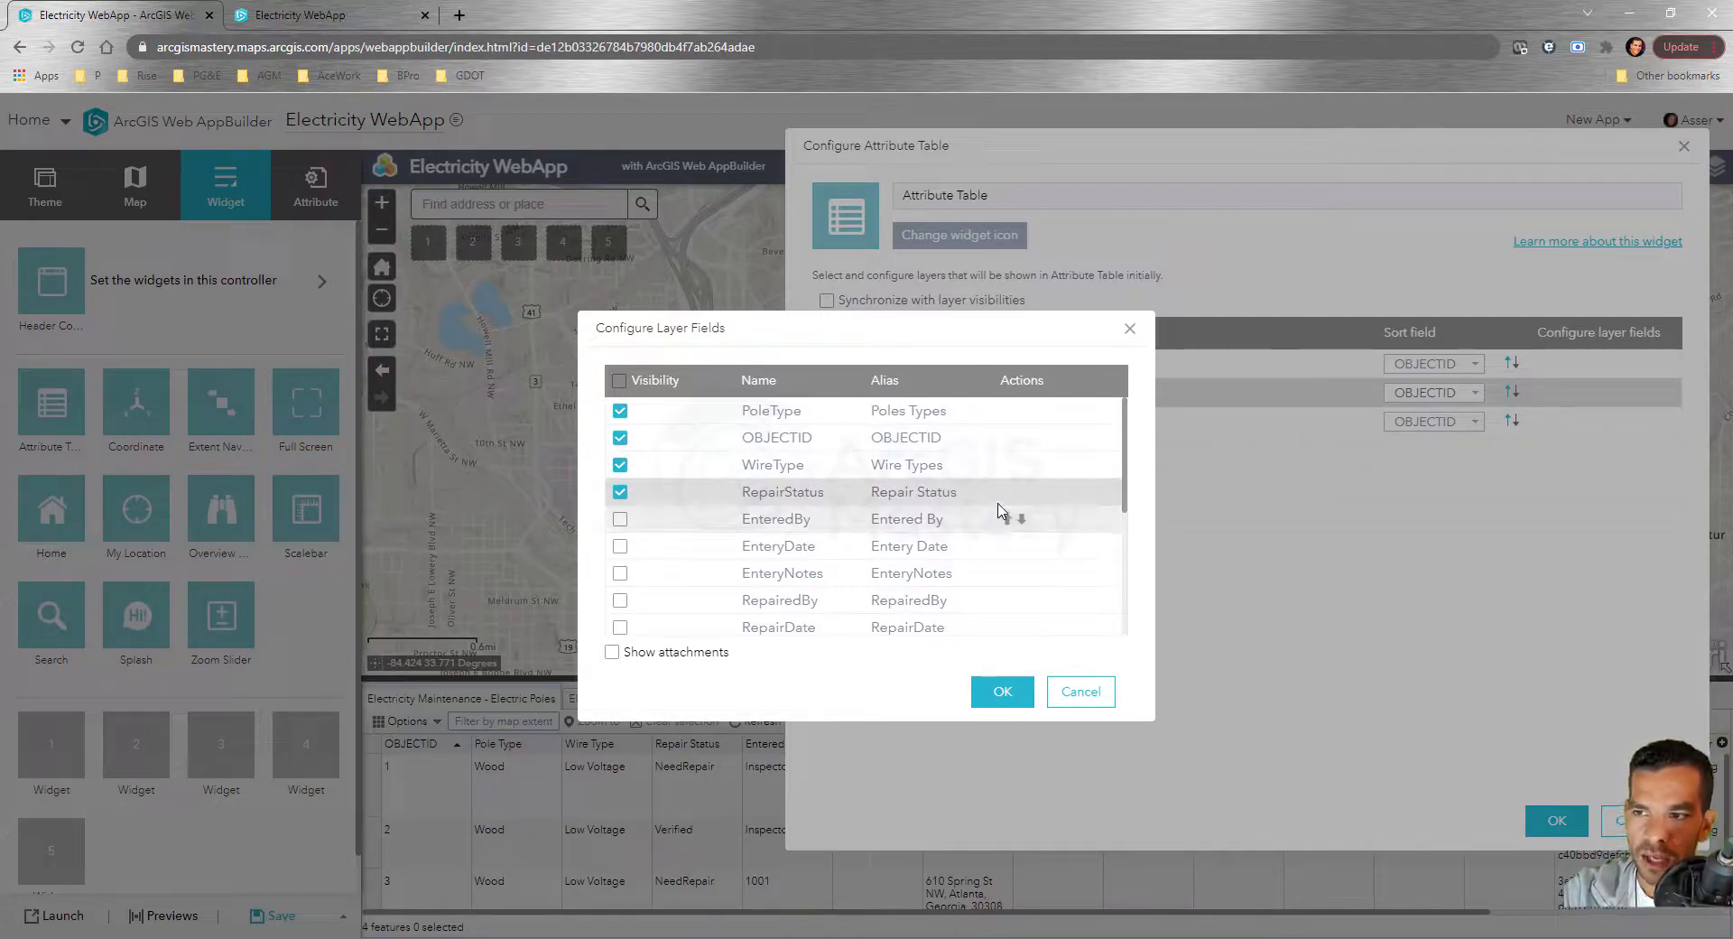
left_click(1007, 495)
left_click(1006, 465)
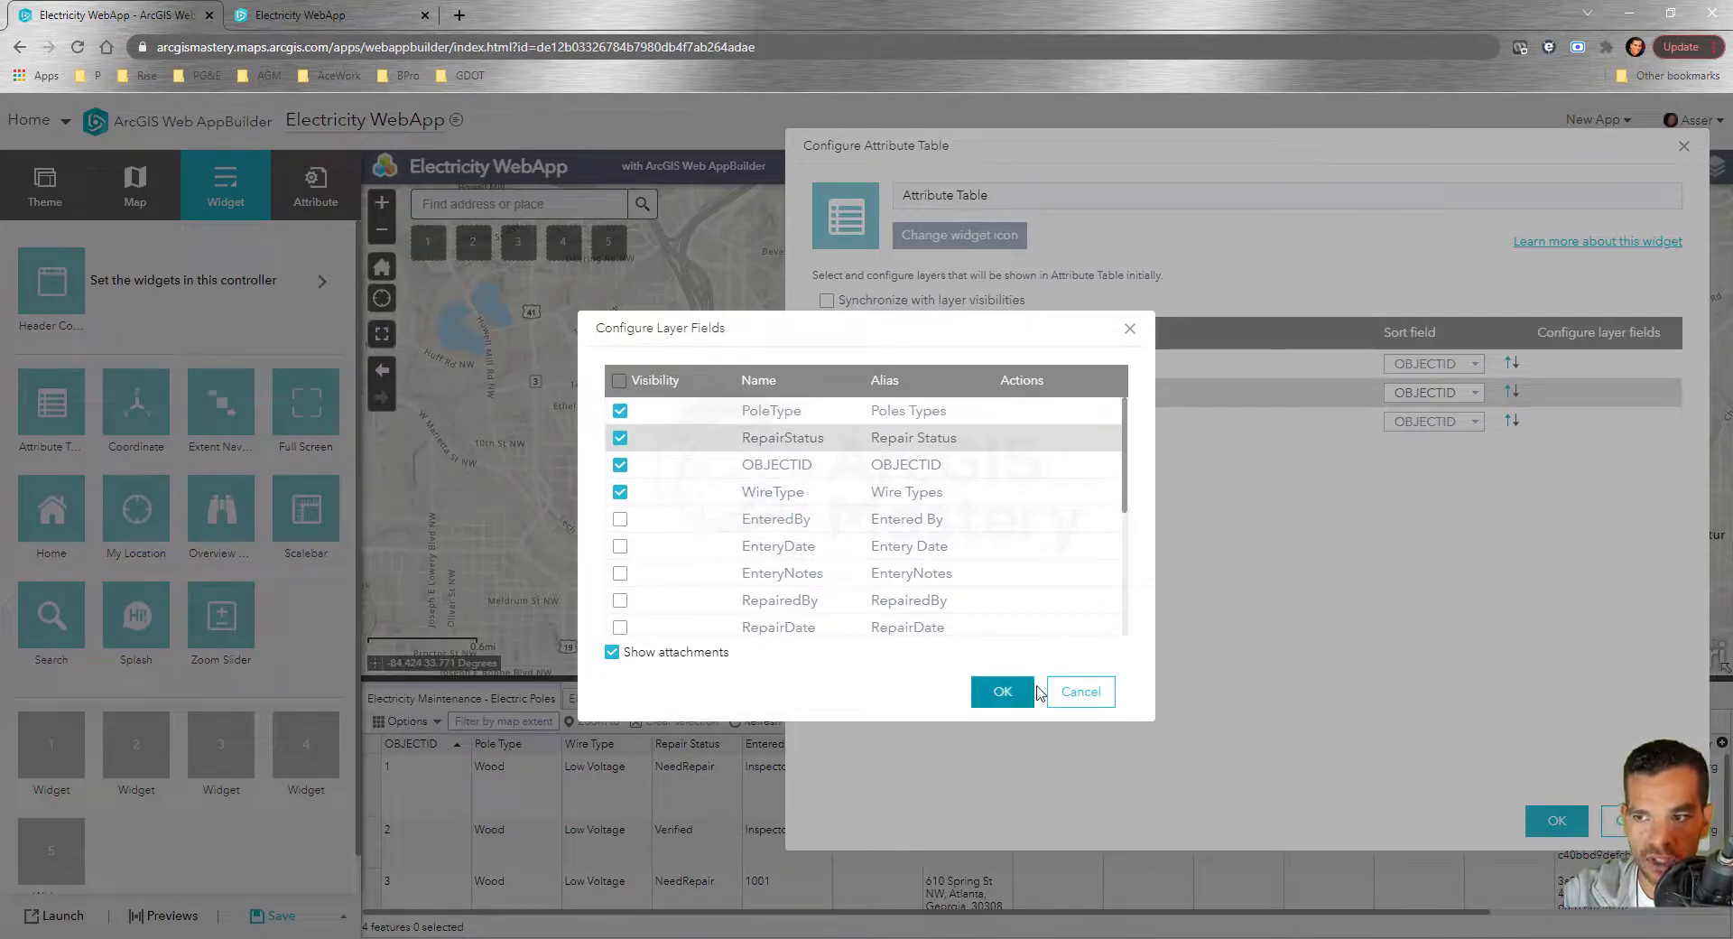
left_click(1001, 692)
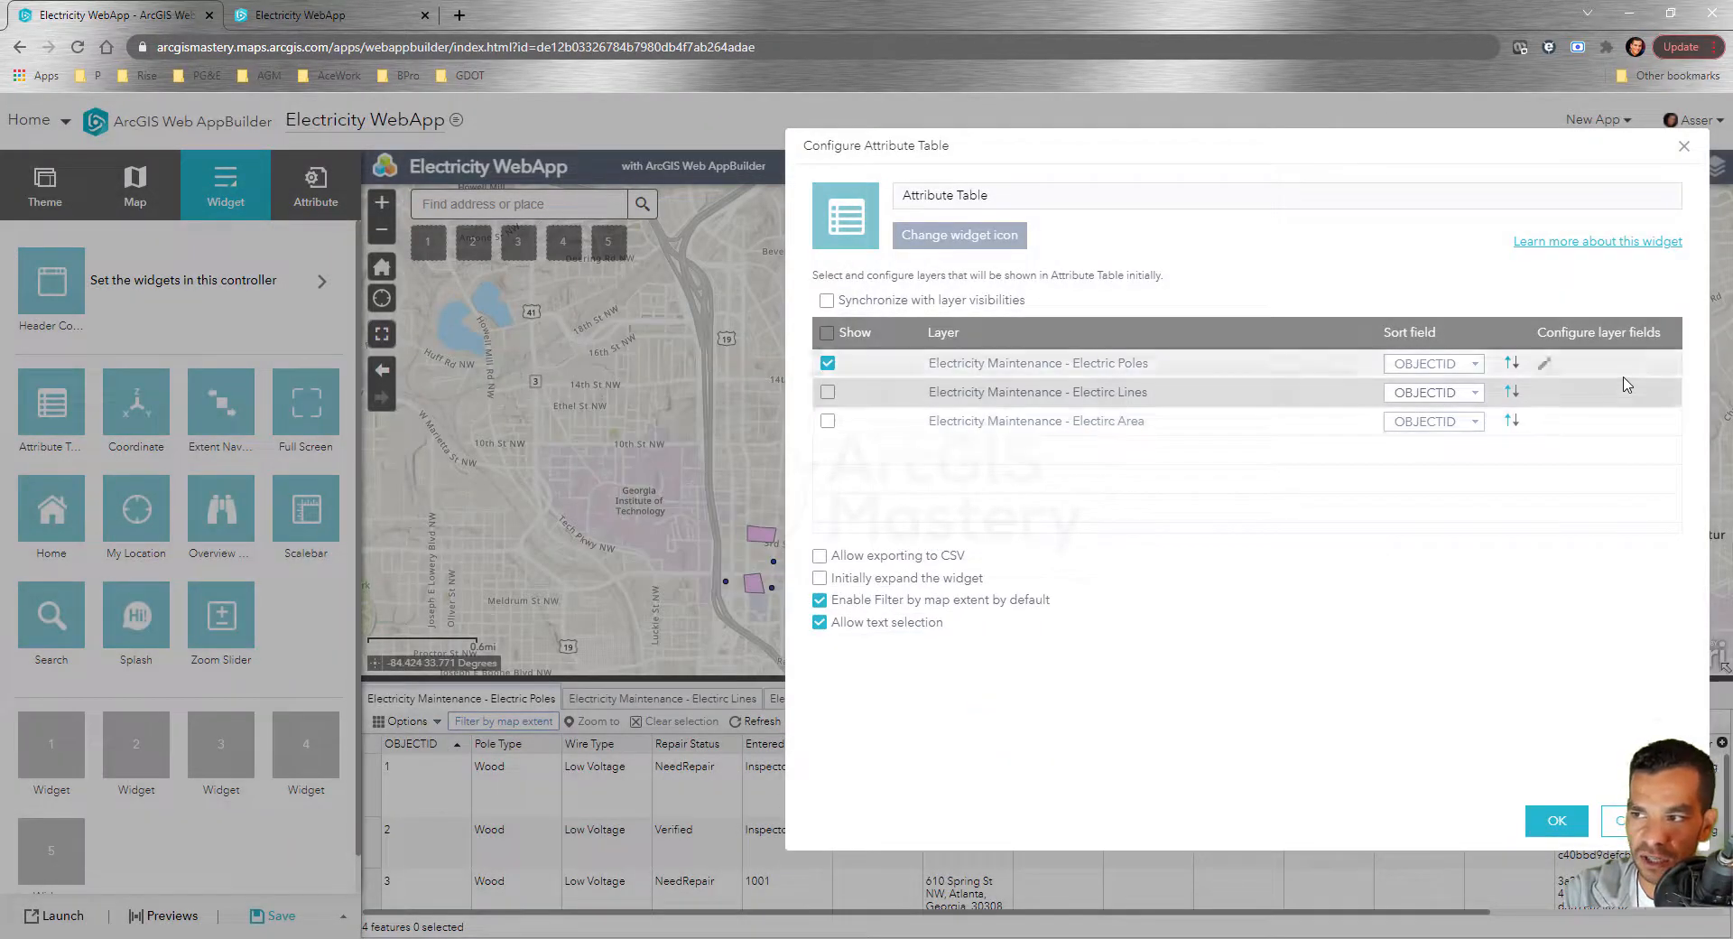
Enable CSV export for the attribute table and apply the Attribute Table settings
left_click(1543, 368)
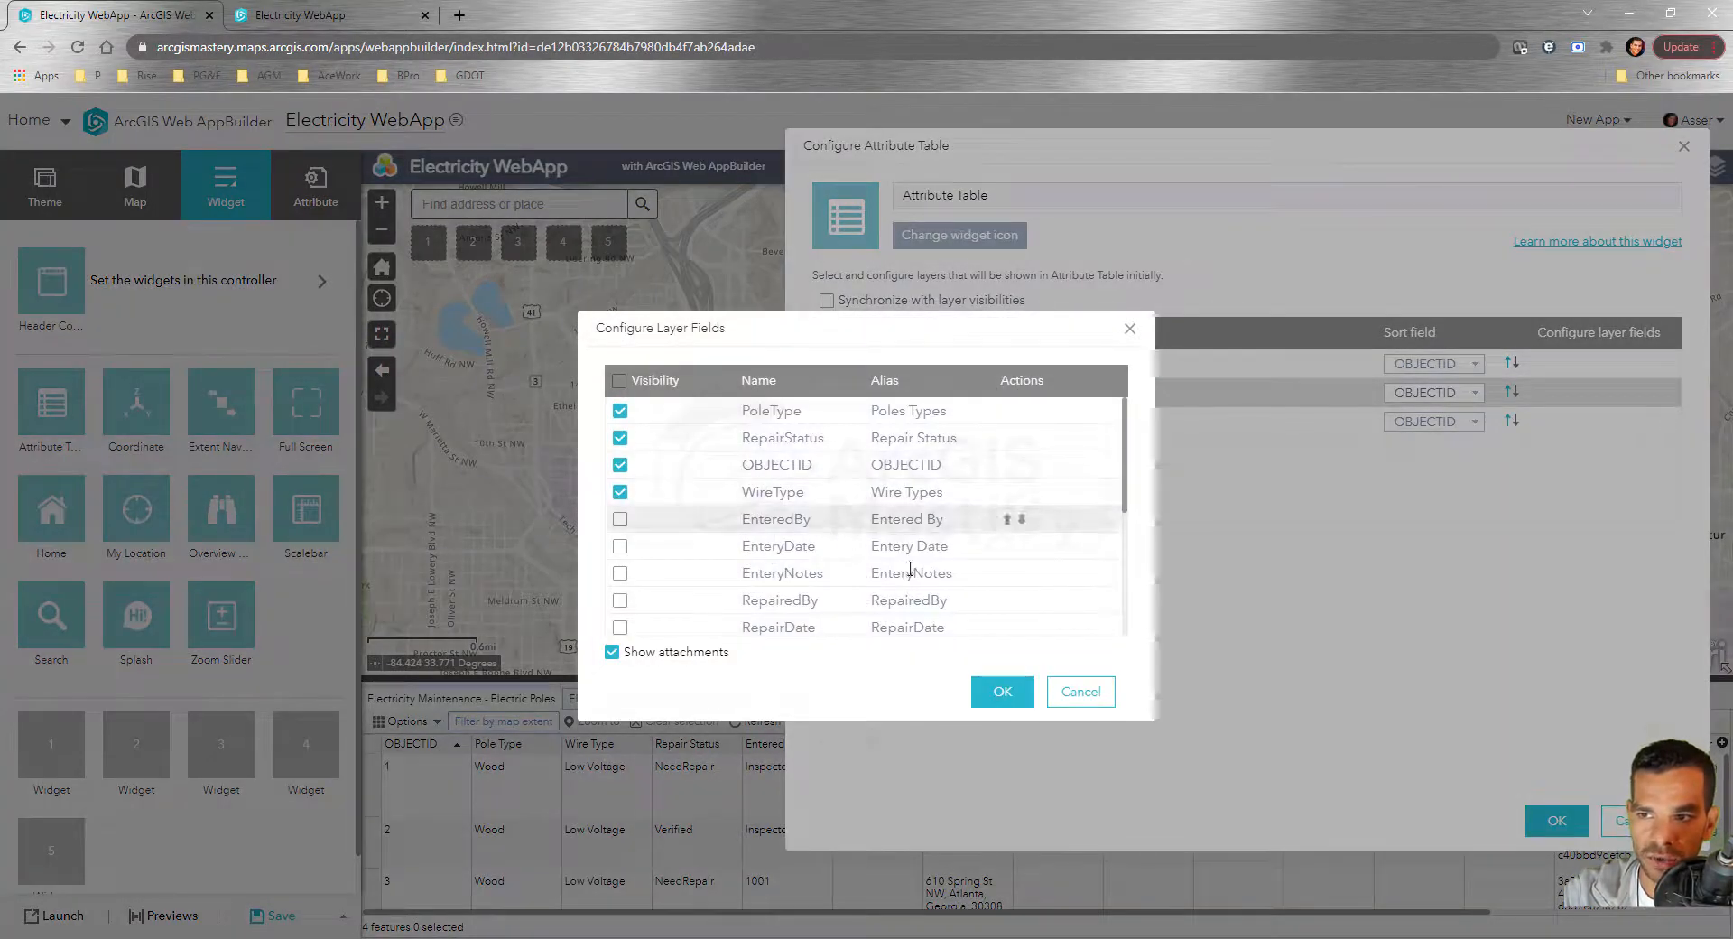
left_click(1004, 692)
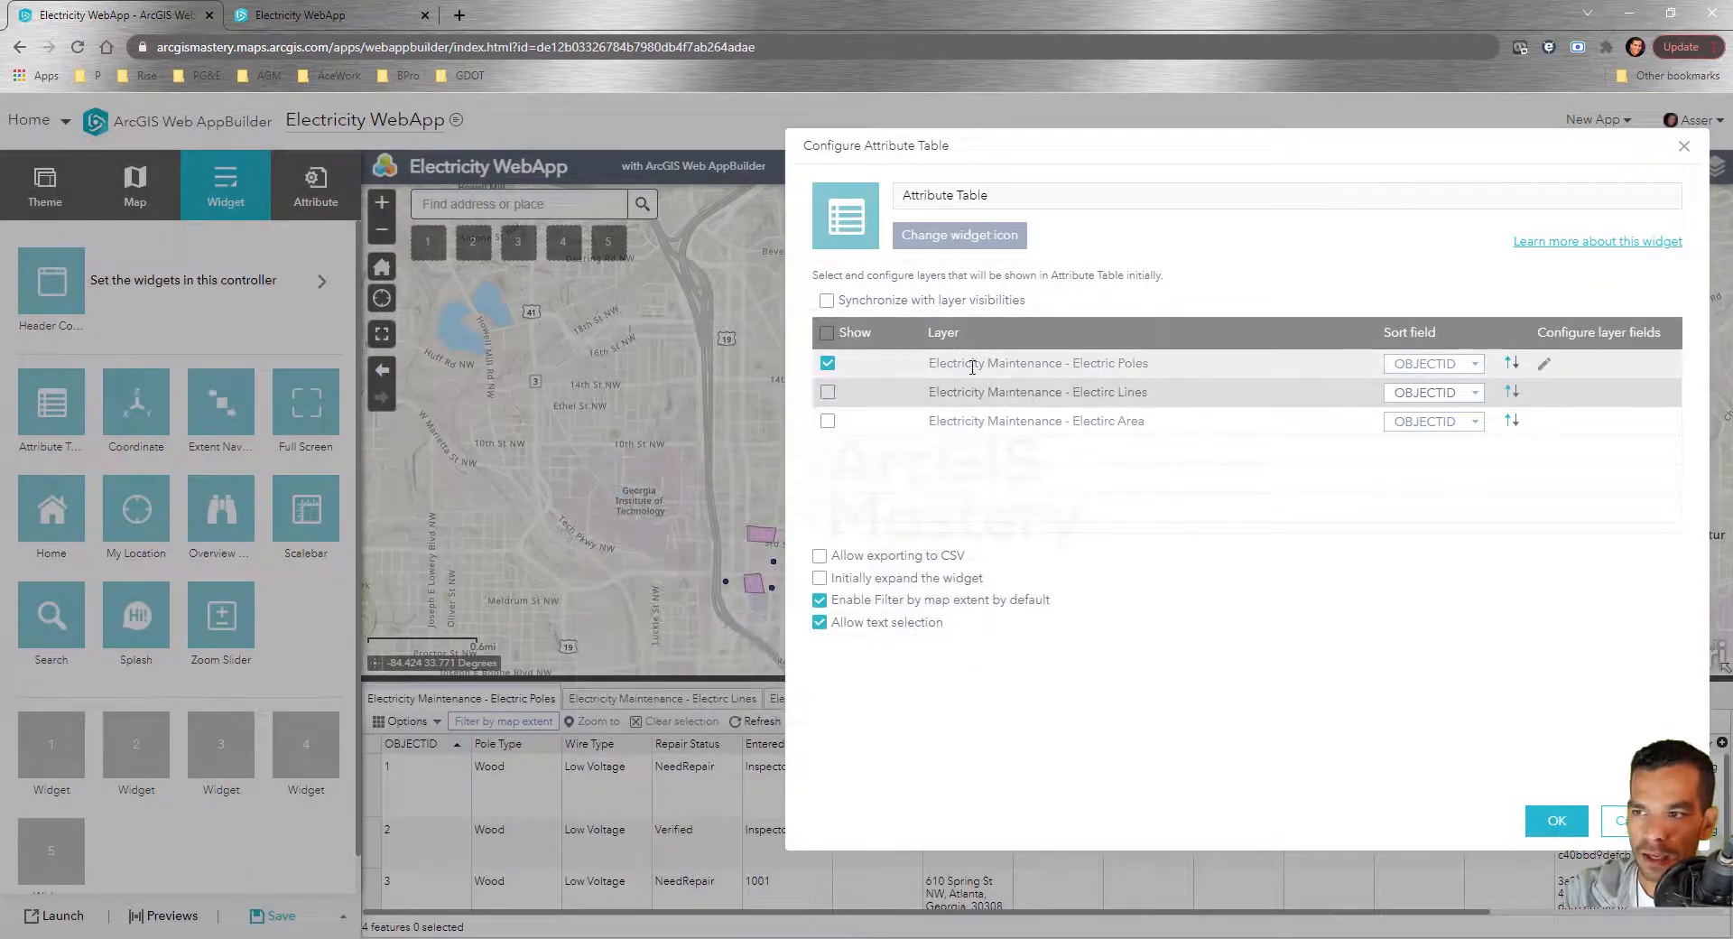
left_click(818, 558)
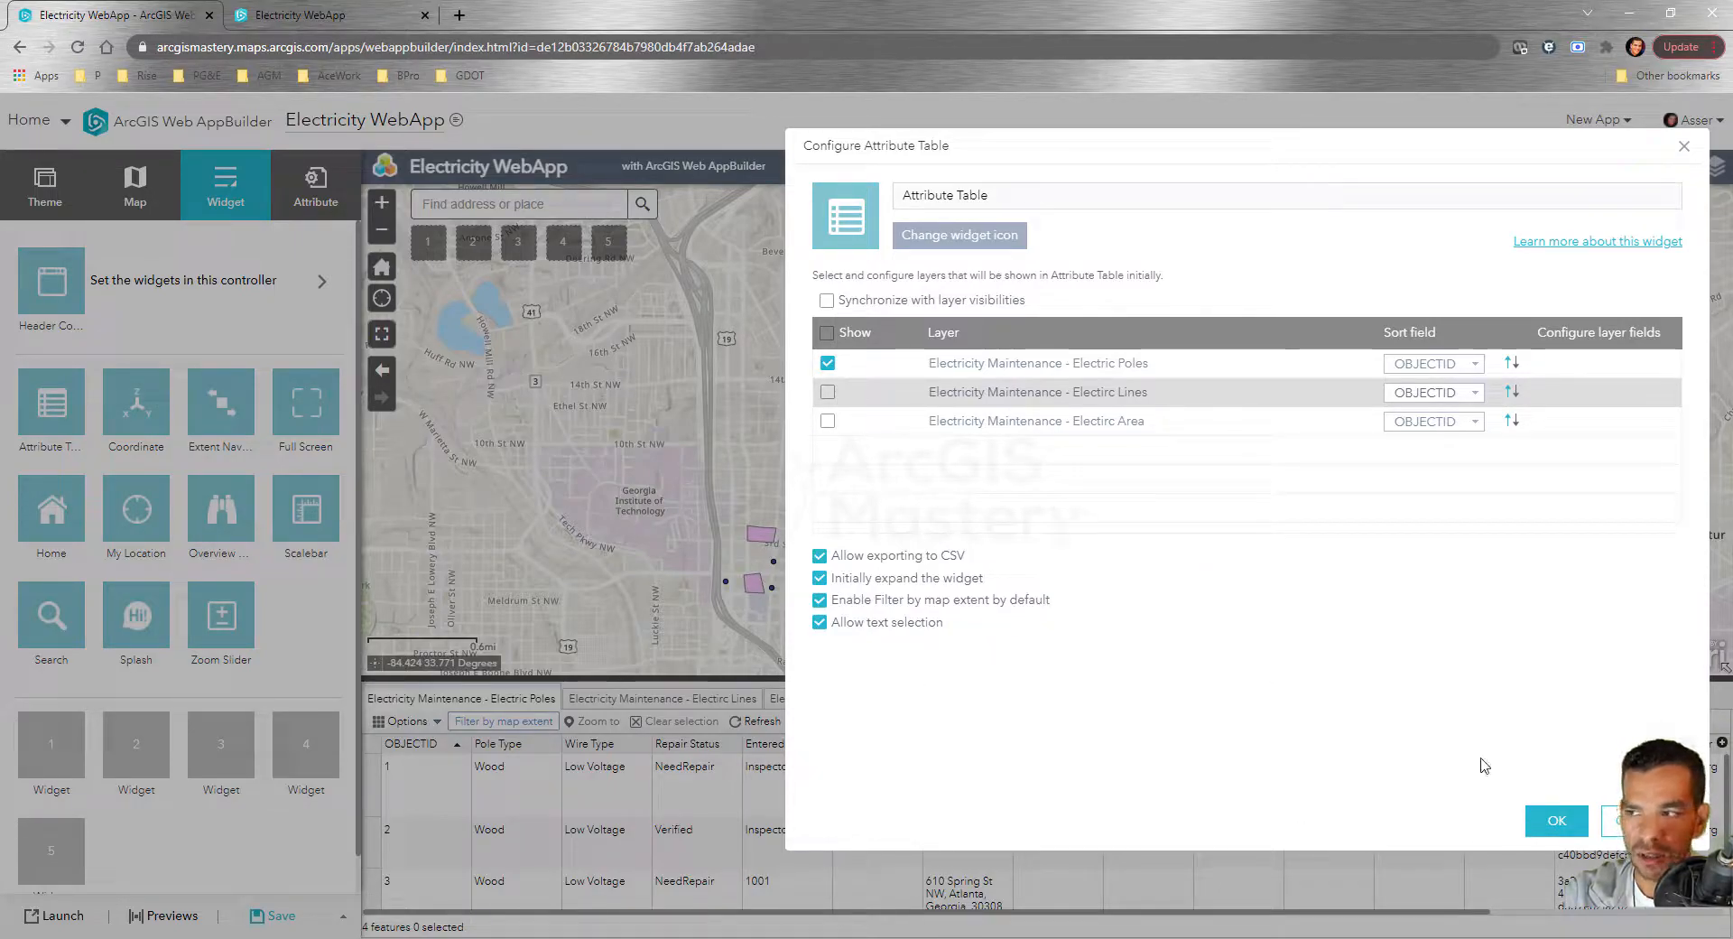
left_click(1551, 840)
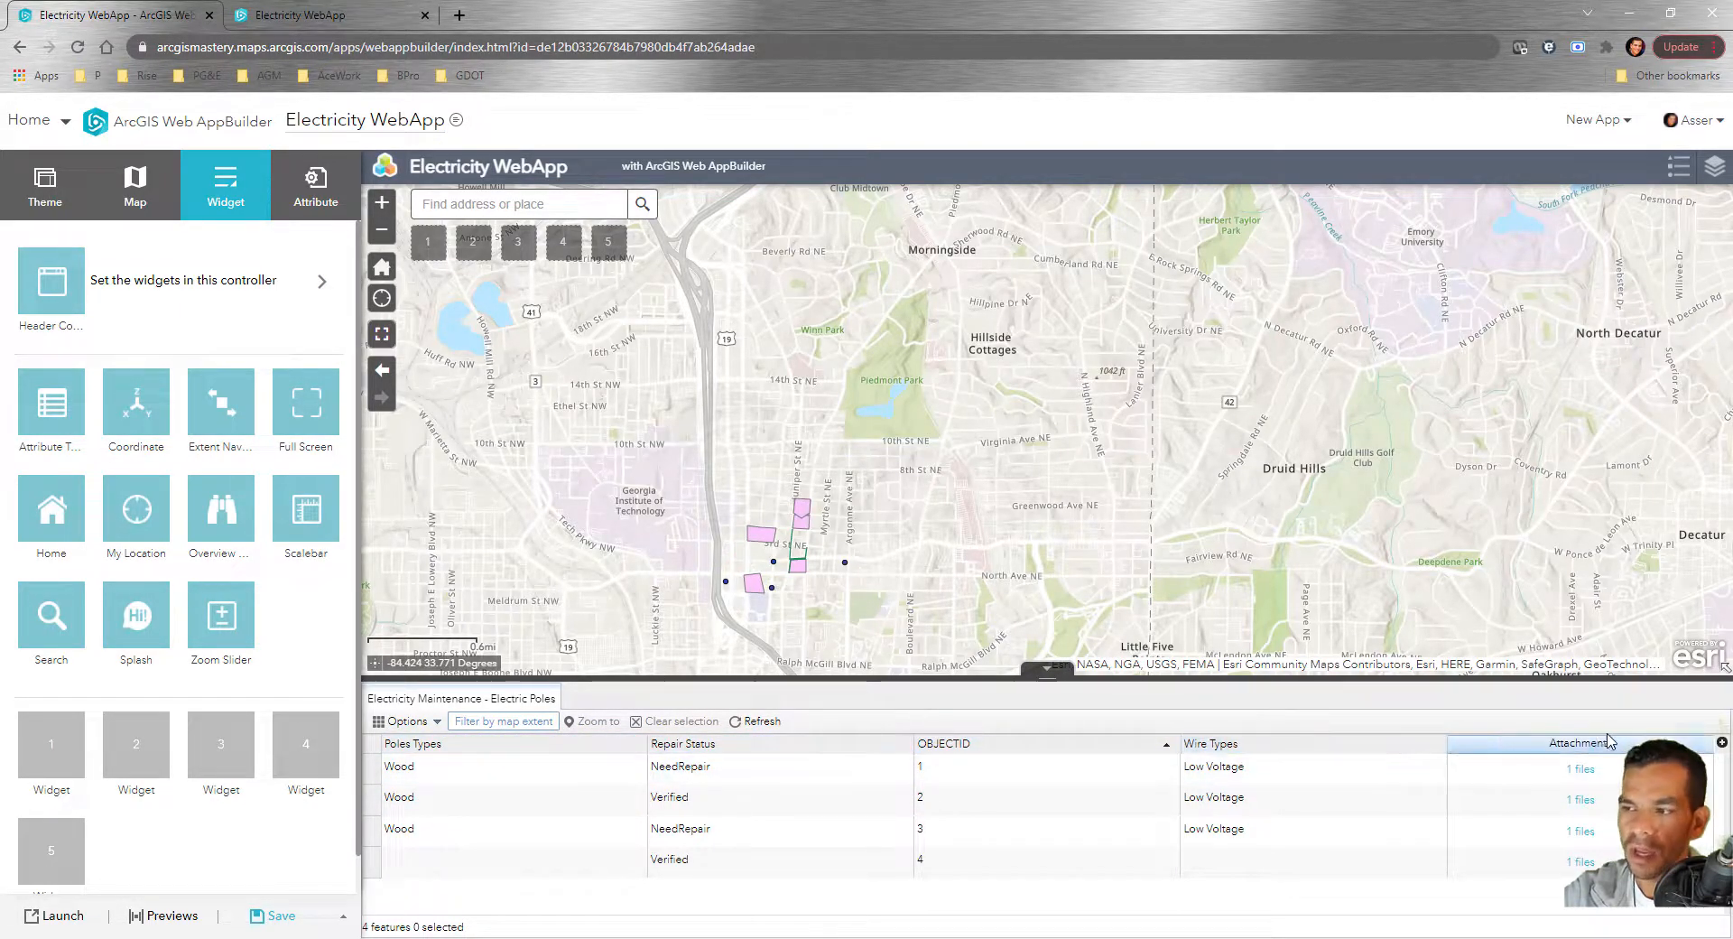
left_click(1585, 776)
left_click(1403, 827)
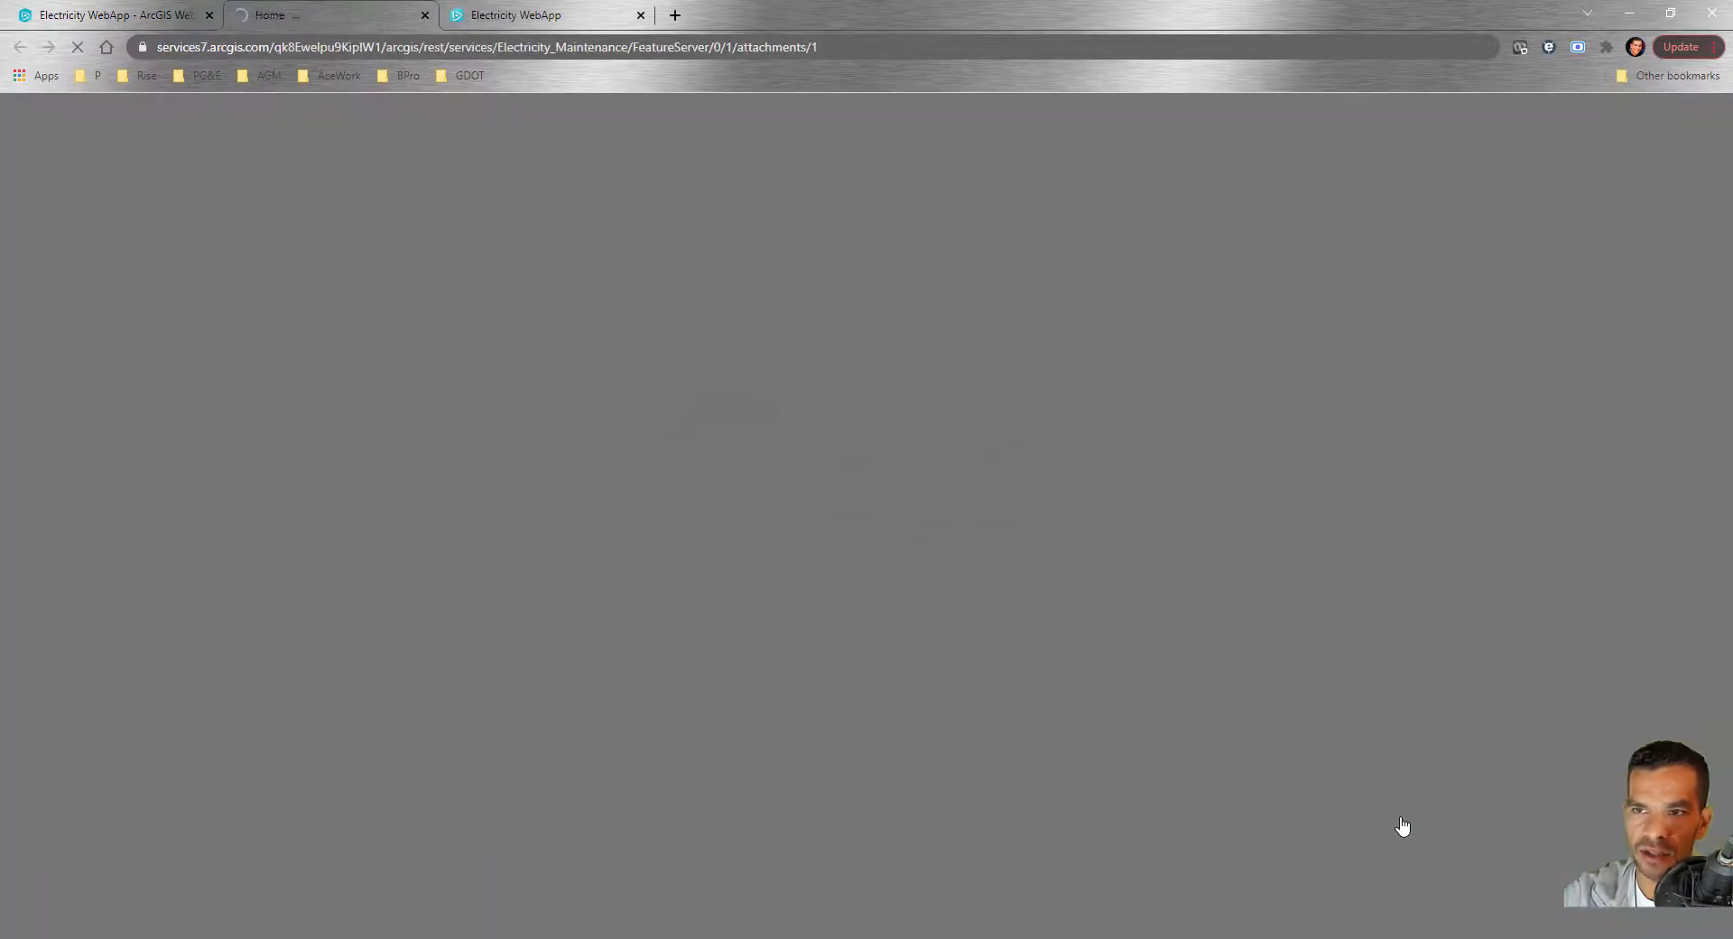
left_click(425, 16)
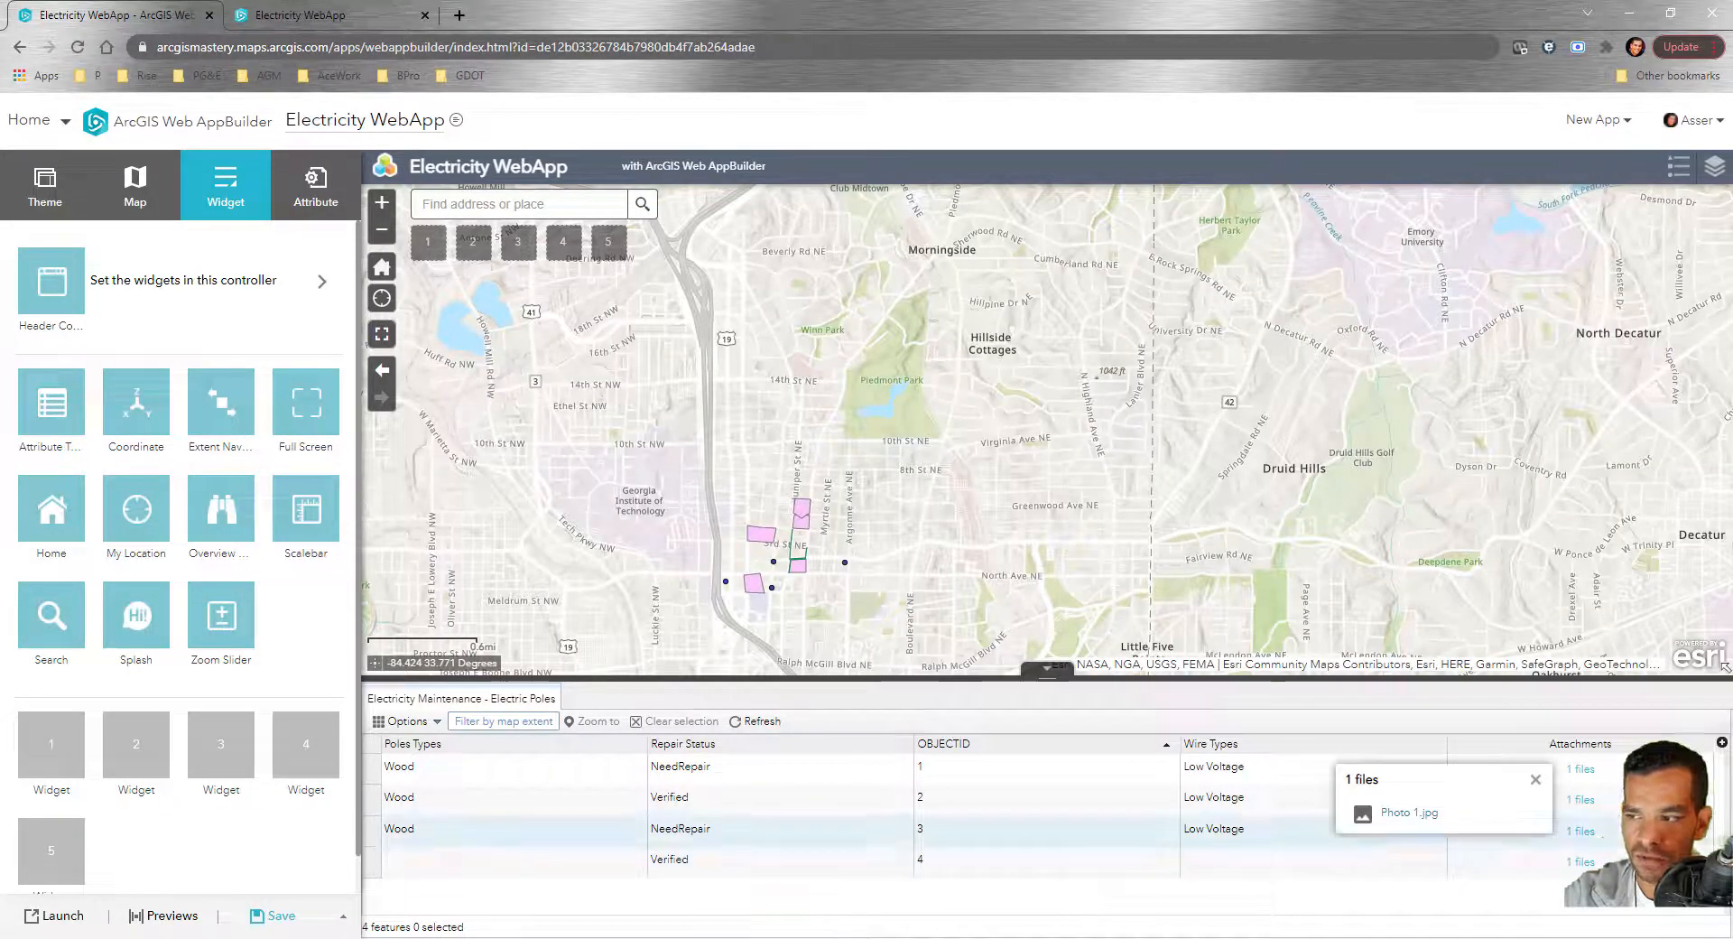
left_click(1536, 779)
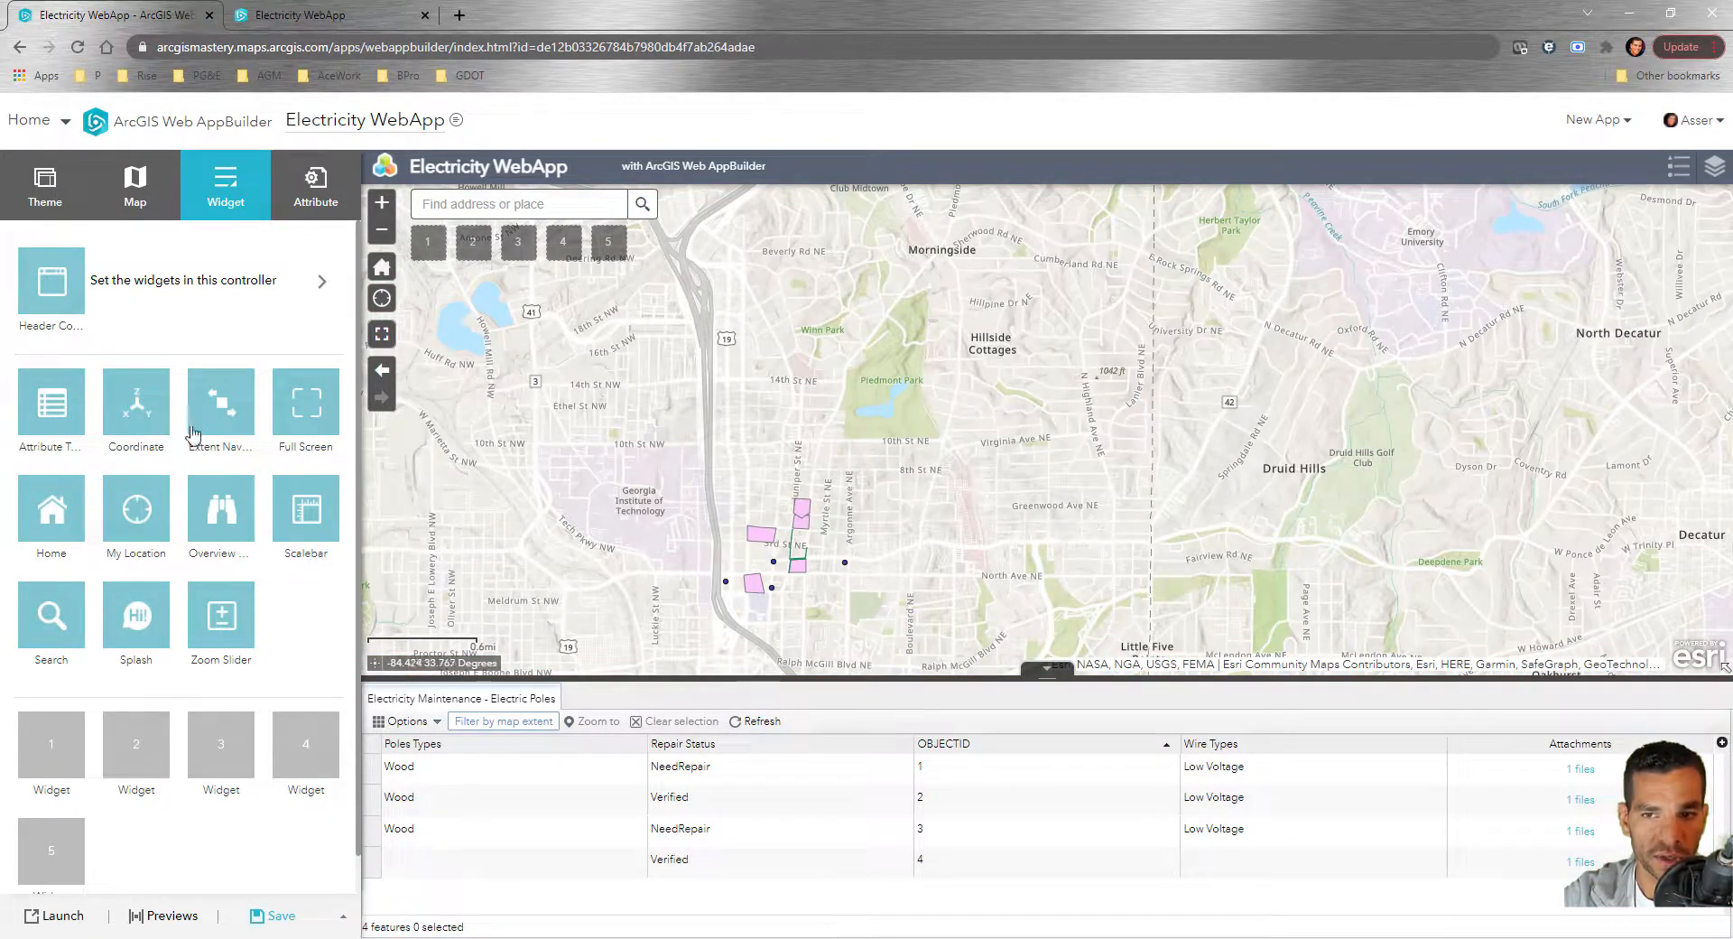
Review the Coordinate, Extent Navigate, Home and My Location settings, closing each unchanged
left_click(159, 429)
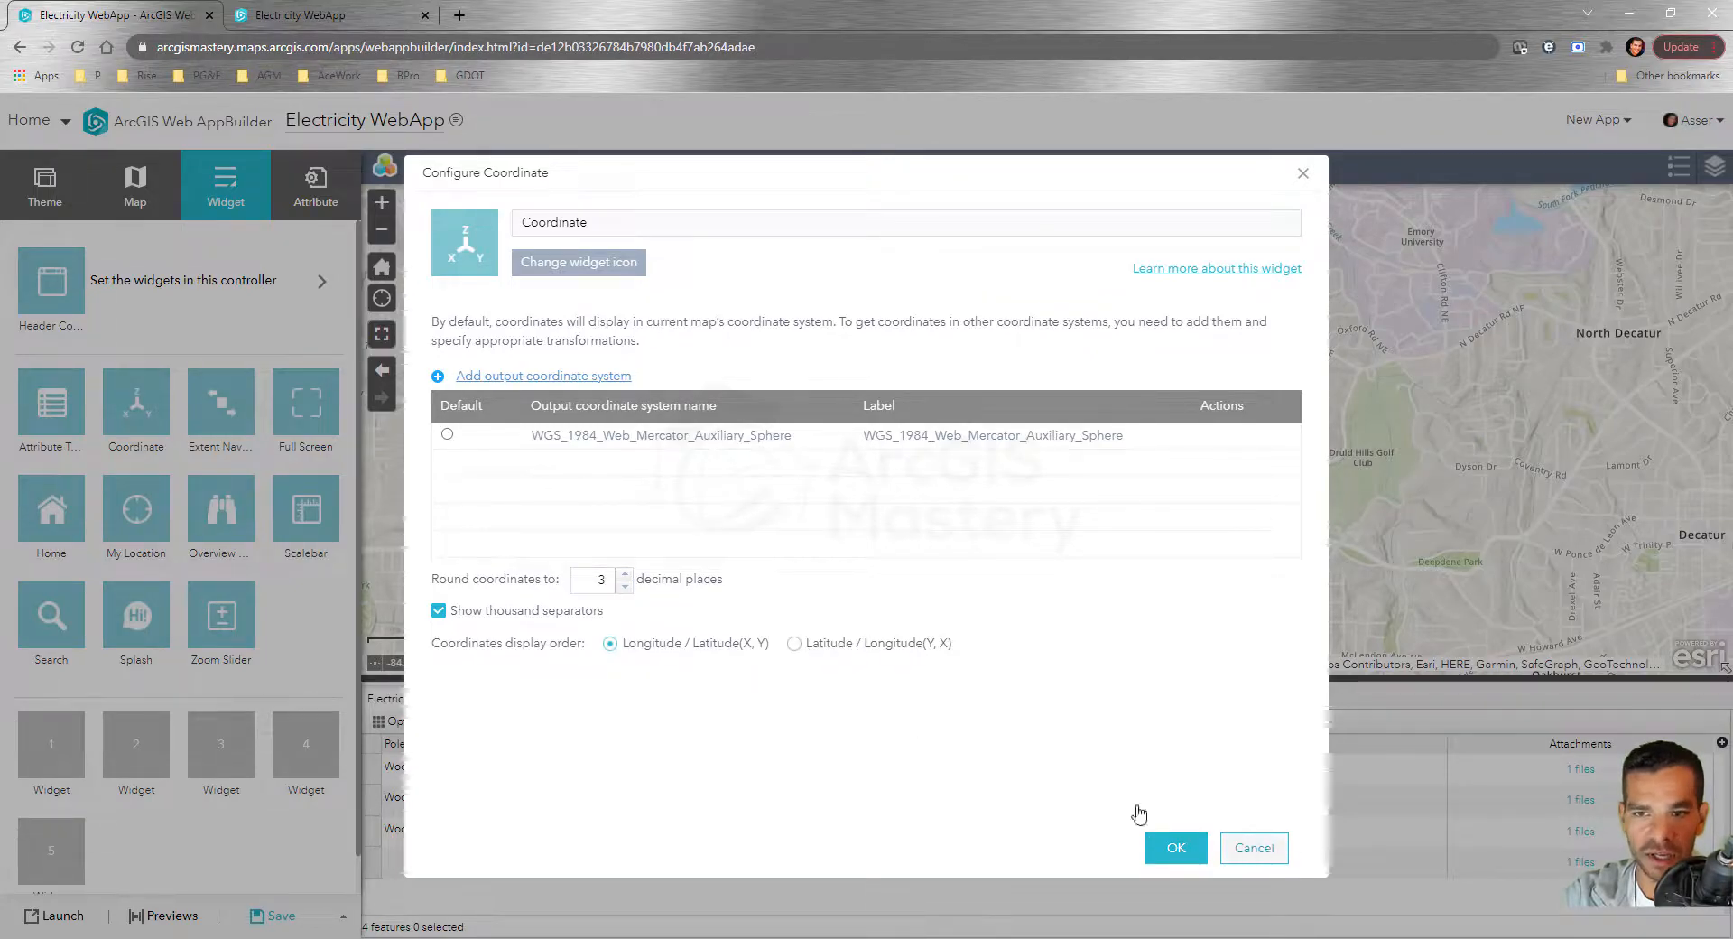
left_click(1259, 850)
left_click(245, 426)
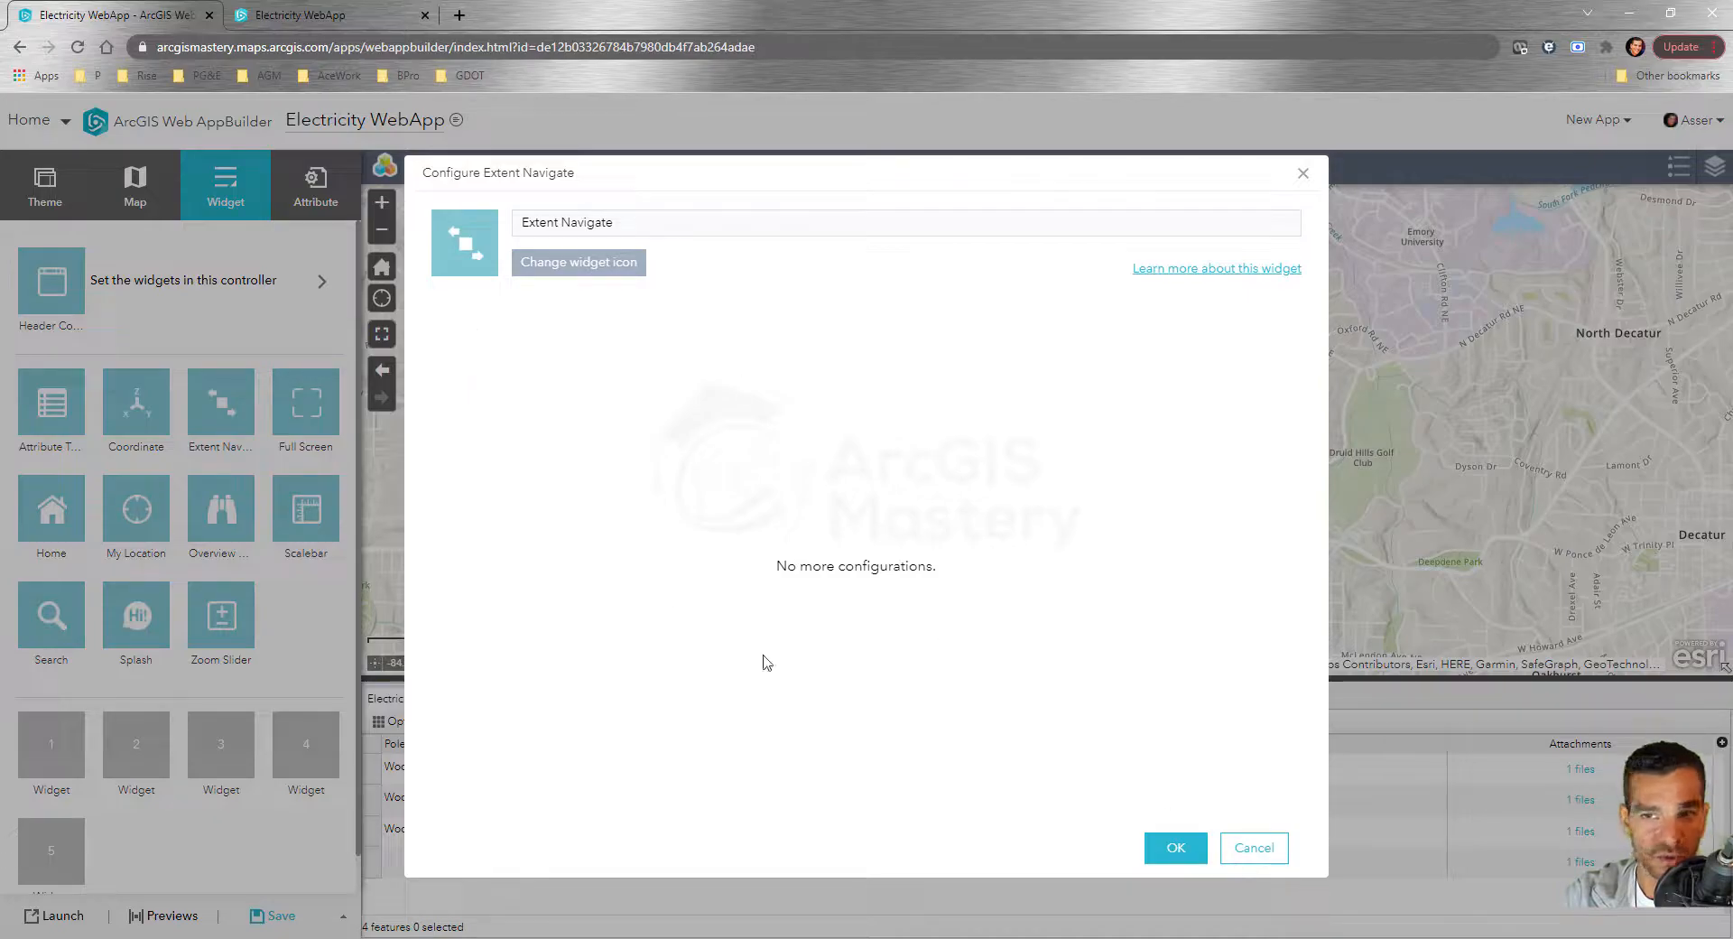
left_click(1254, 845)
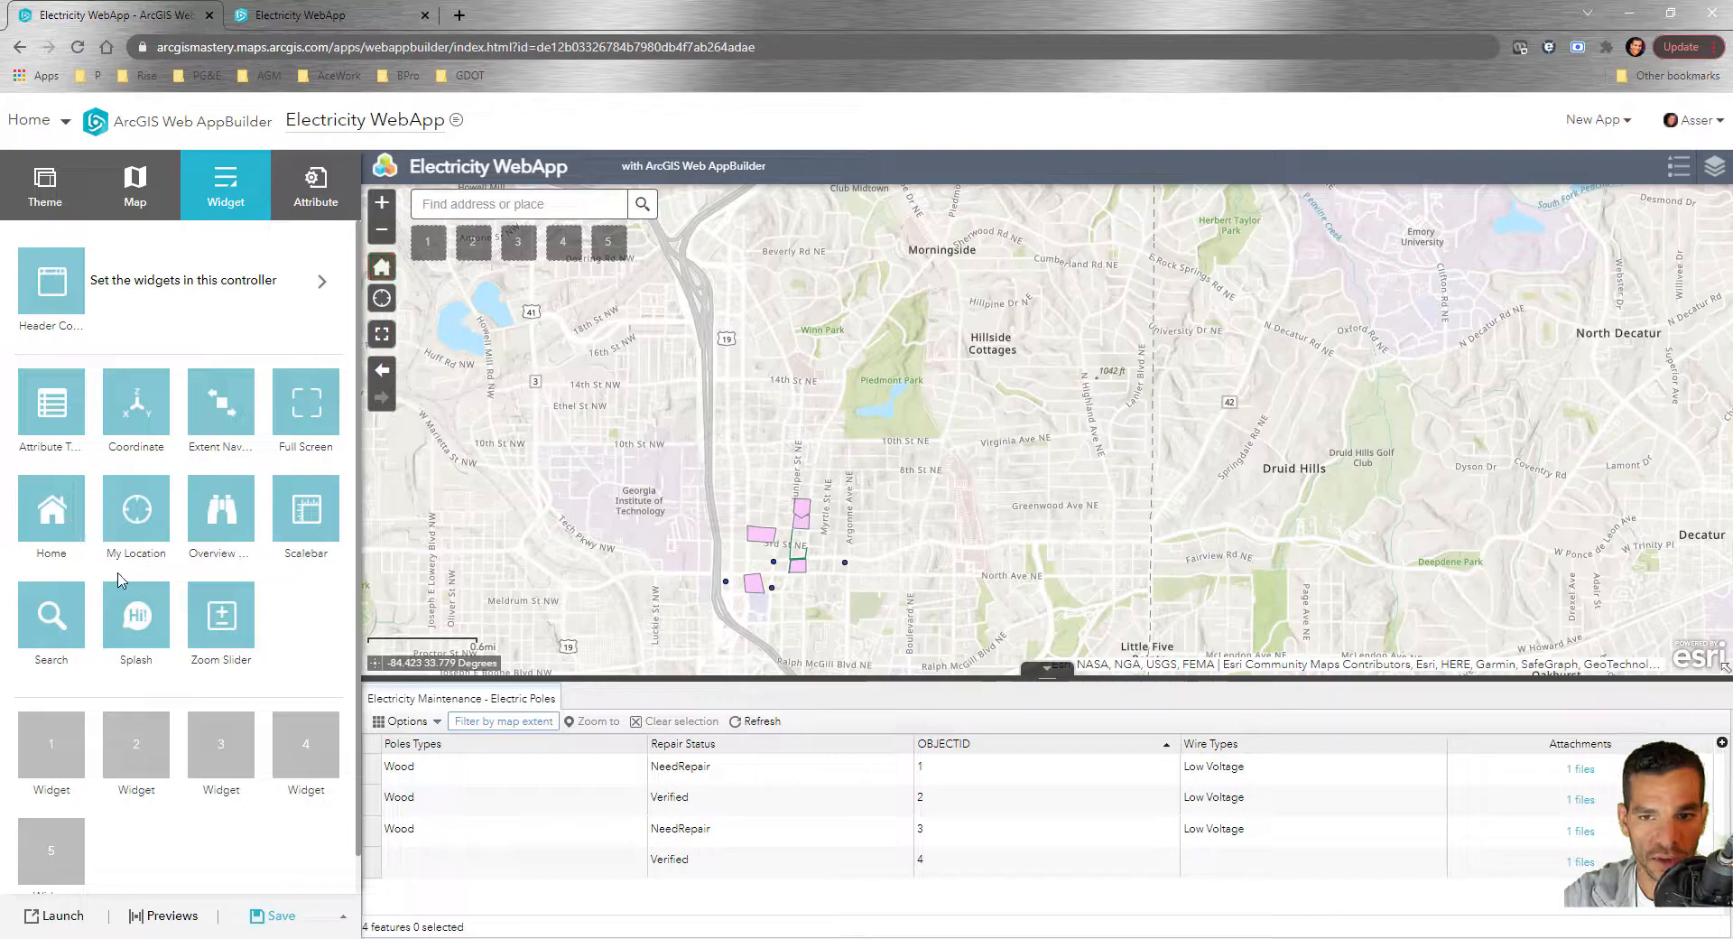
left_click(76, 535)
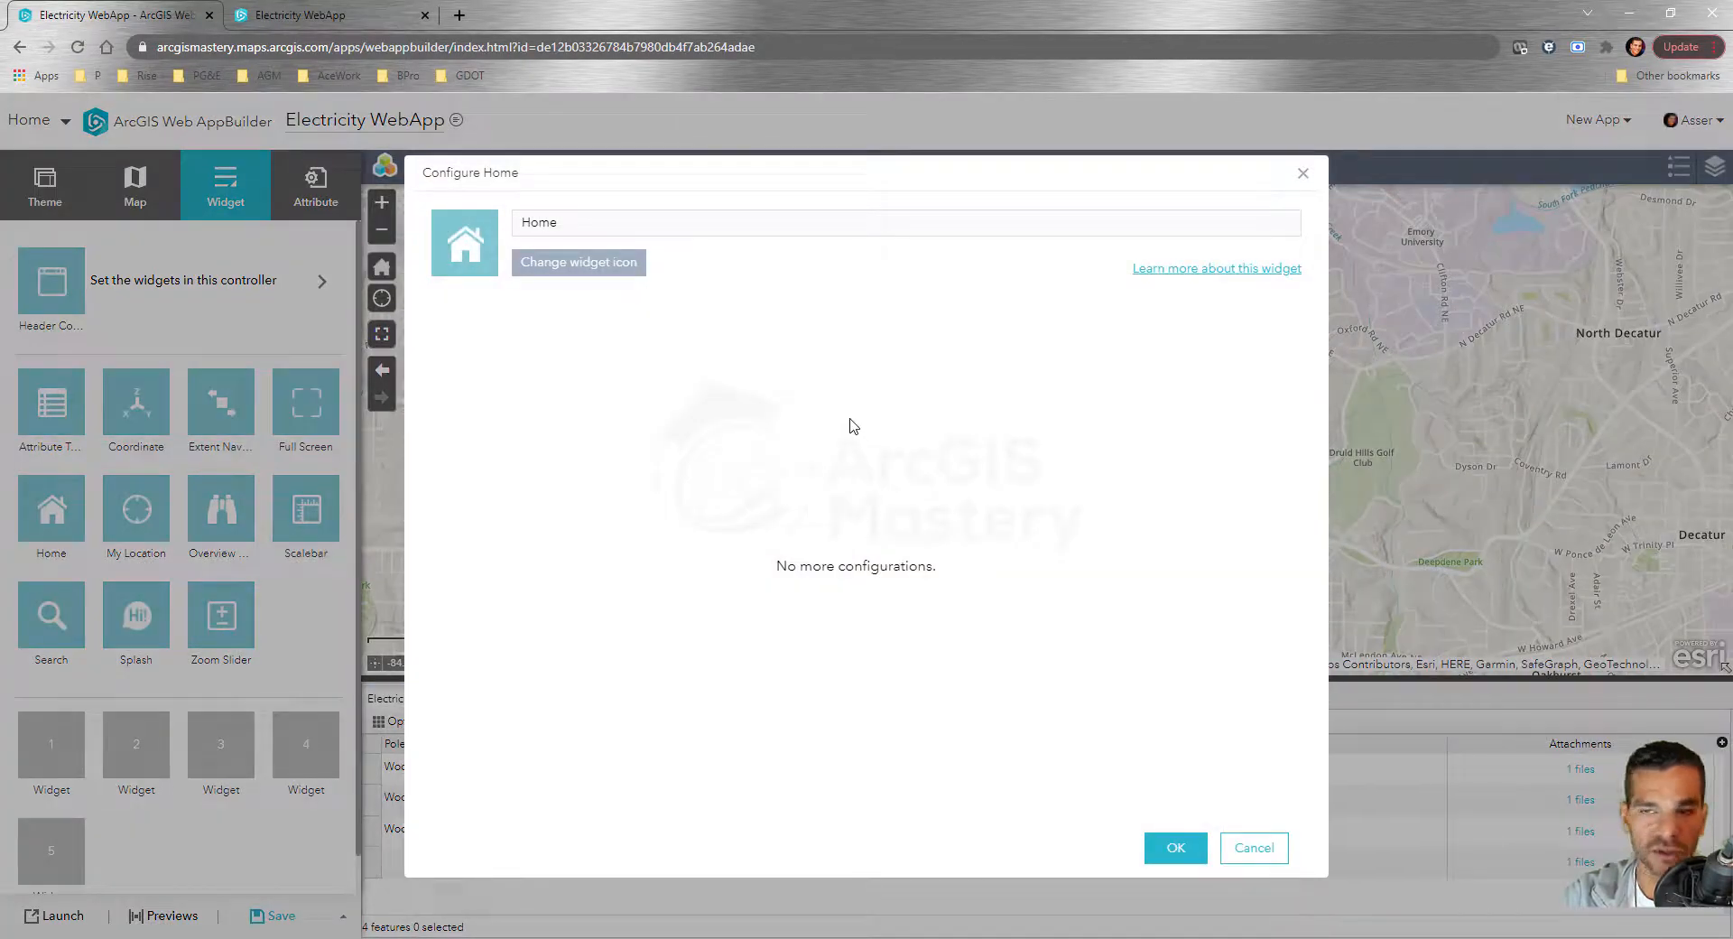
left_click(1254, 847)
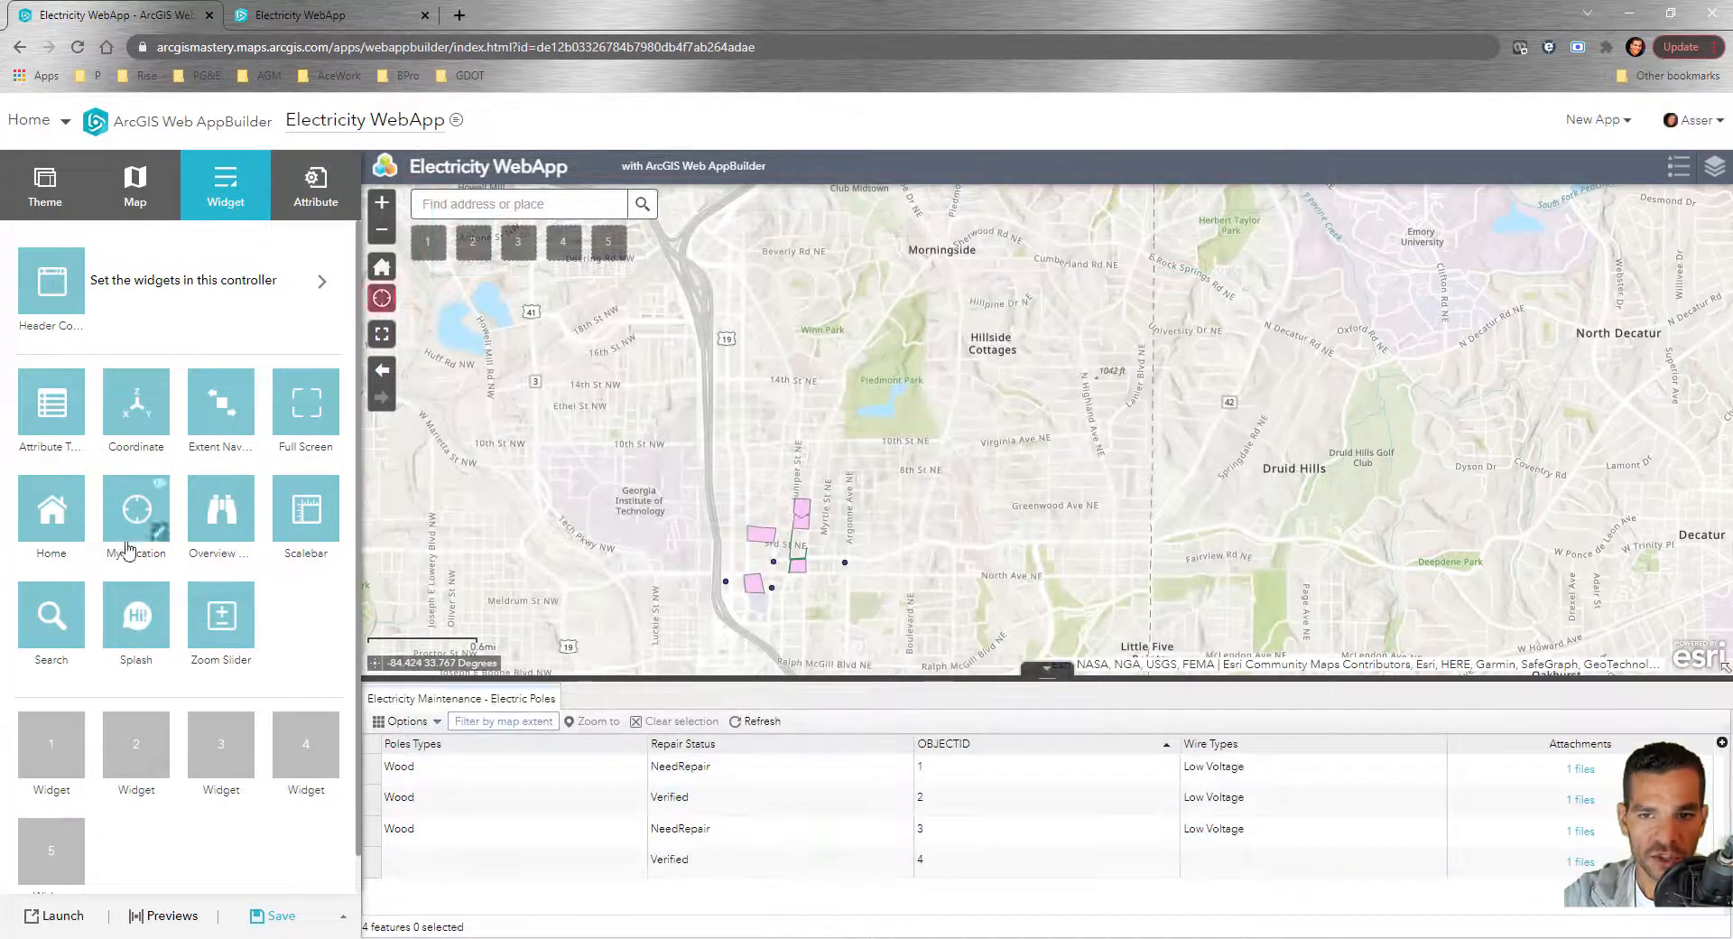
left_click(159, 535)
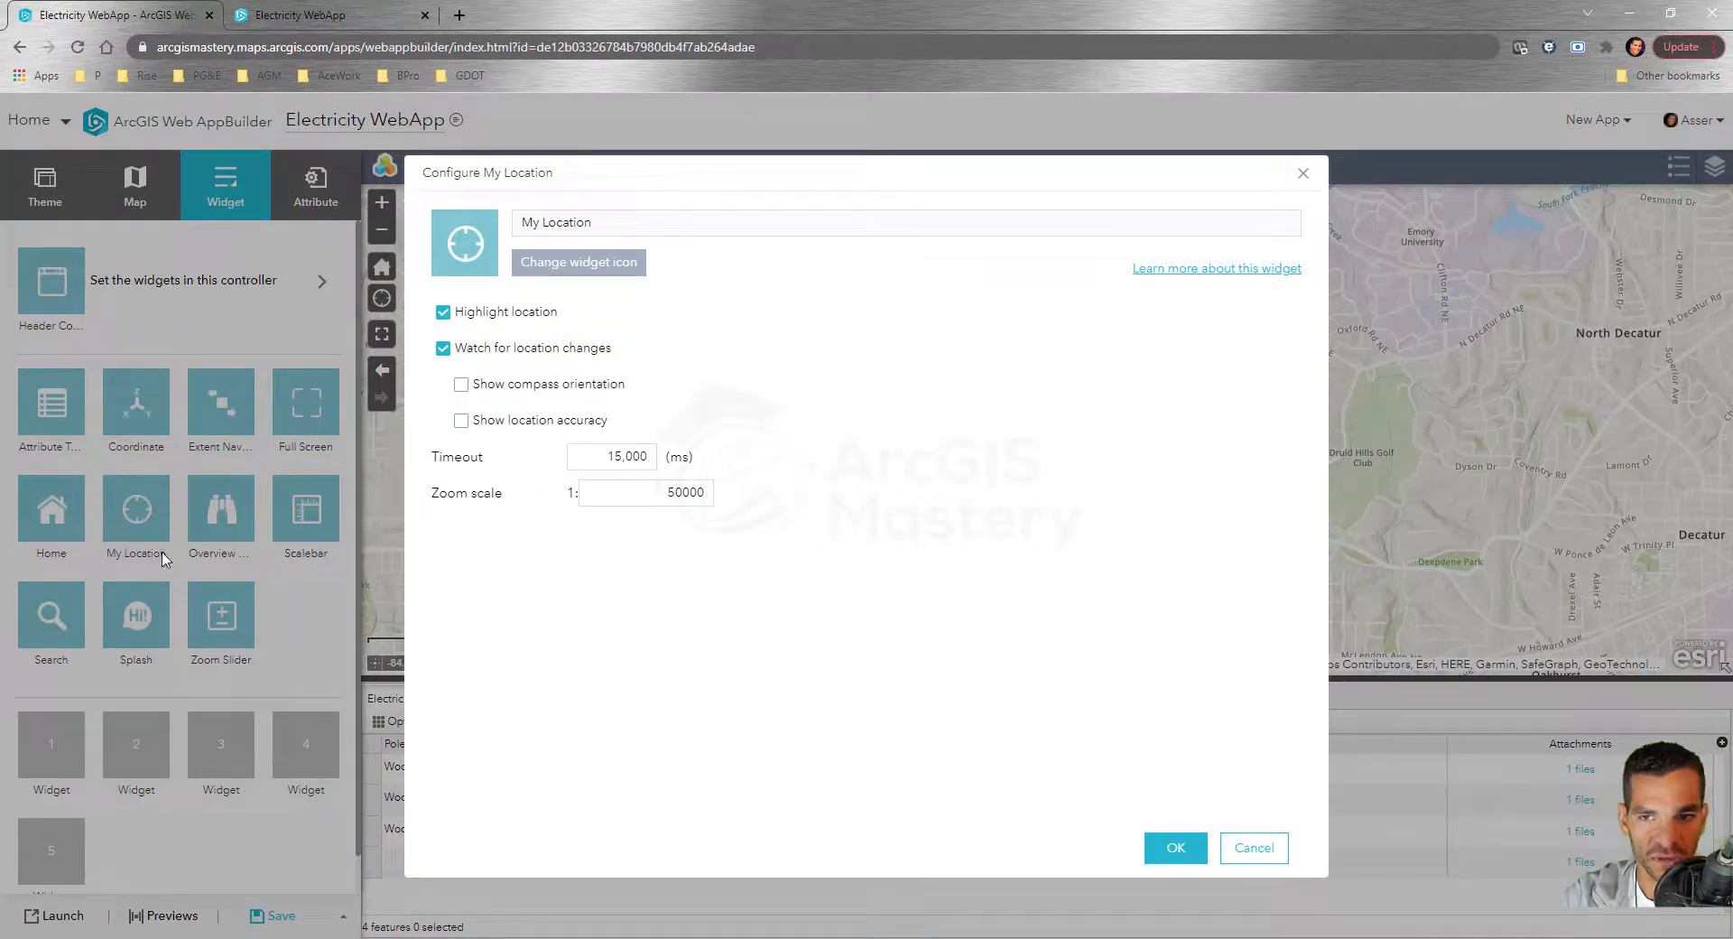
left_click(1261, 848)
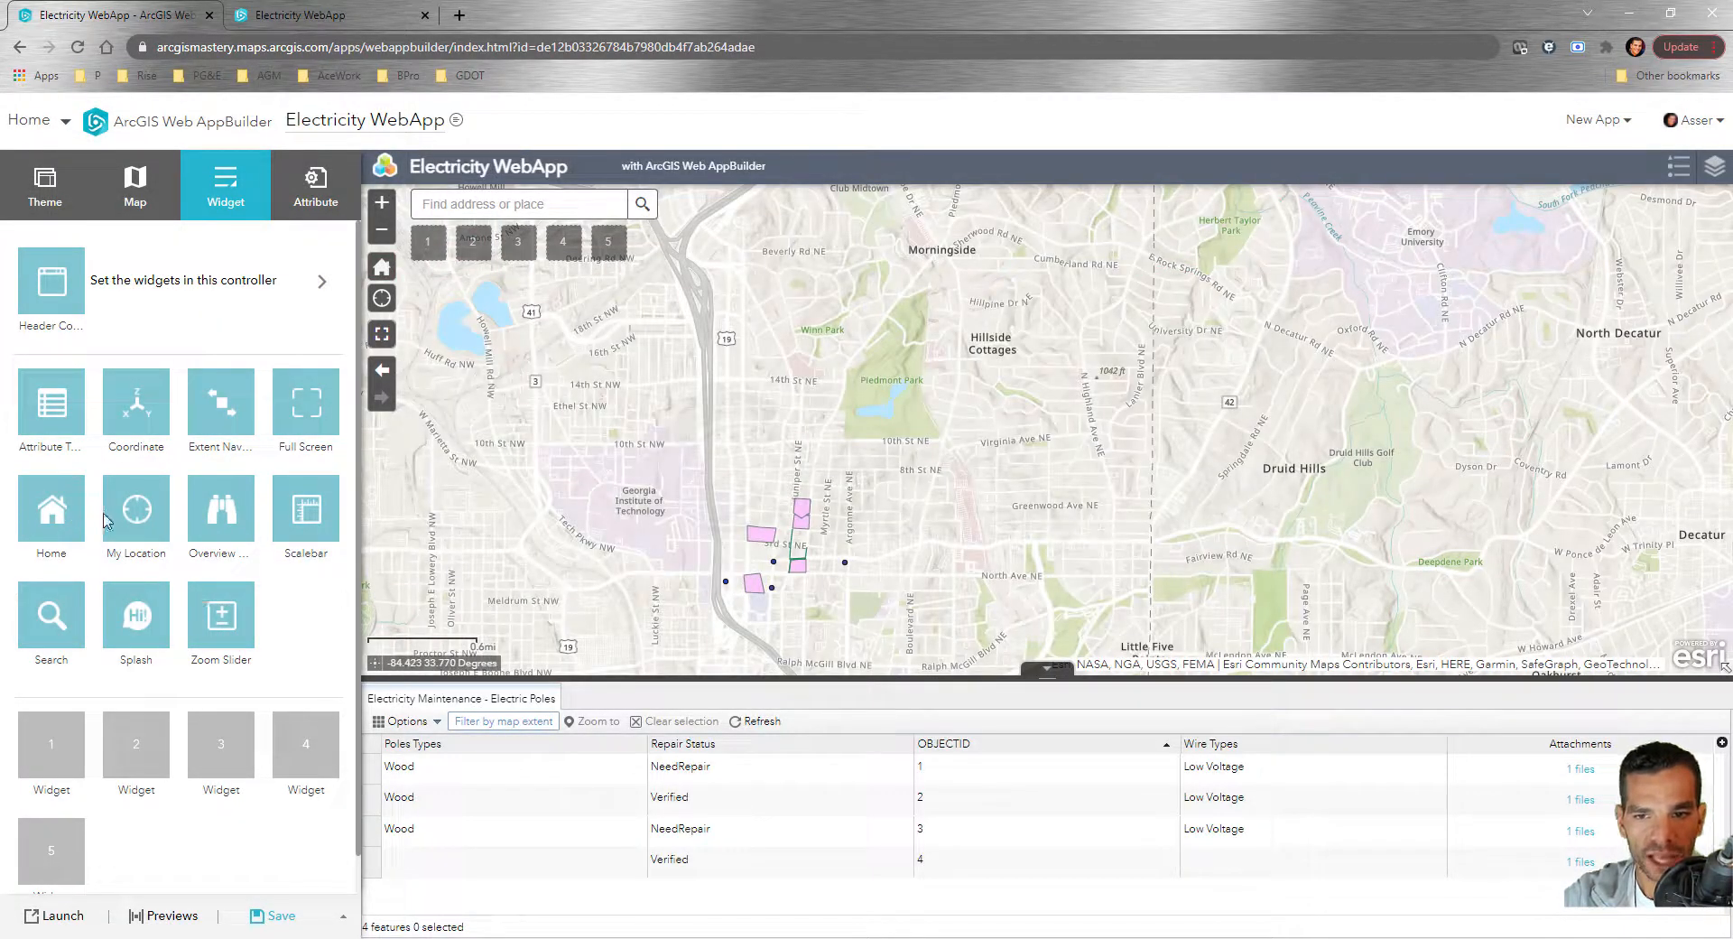
mouse_move(72, 633)
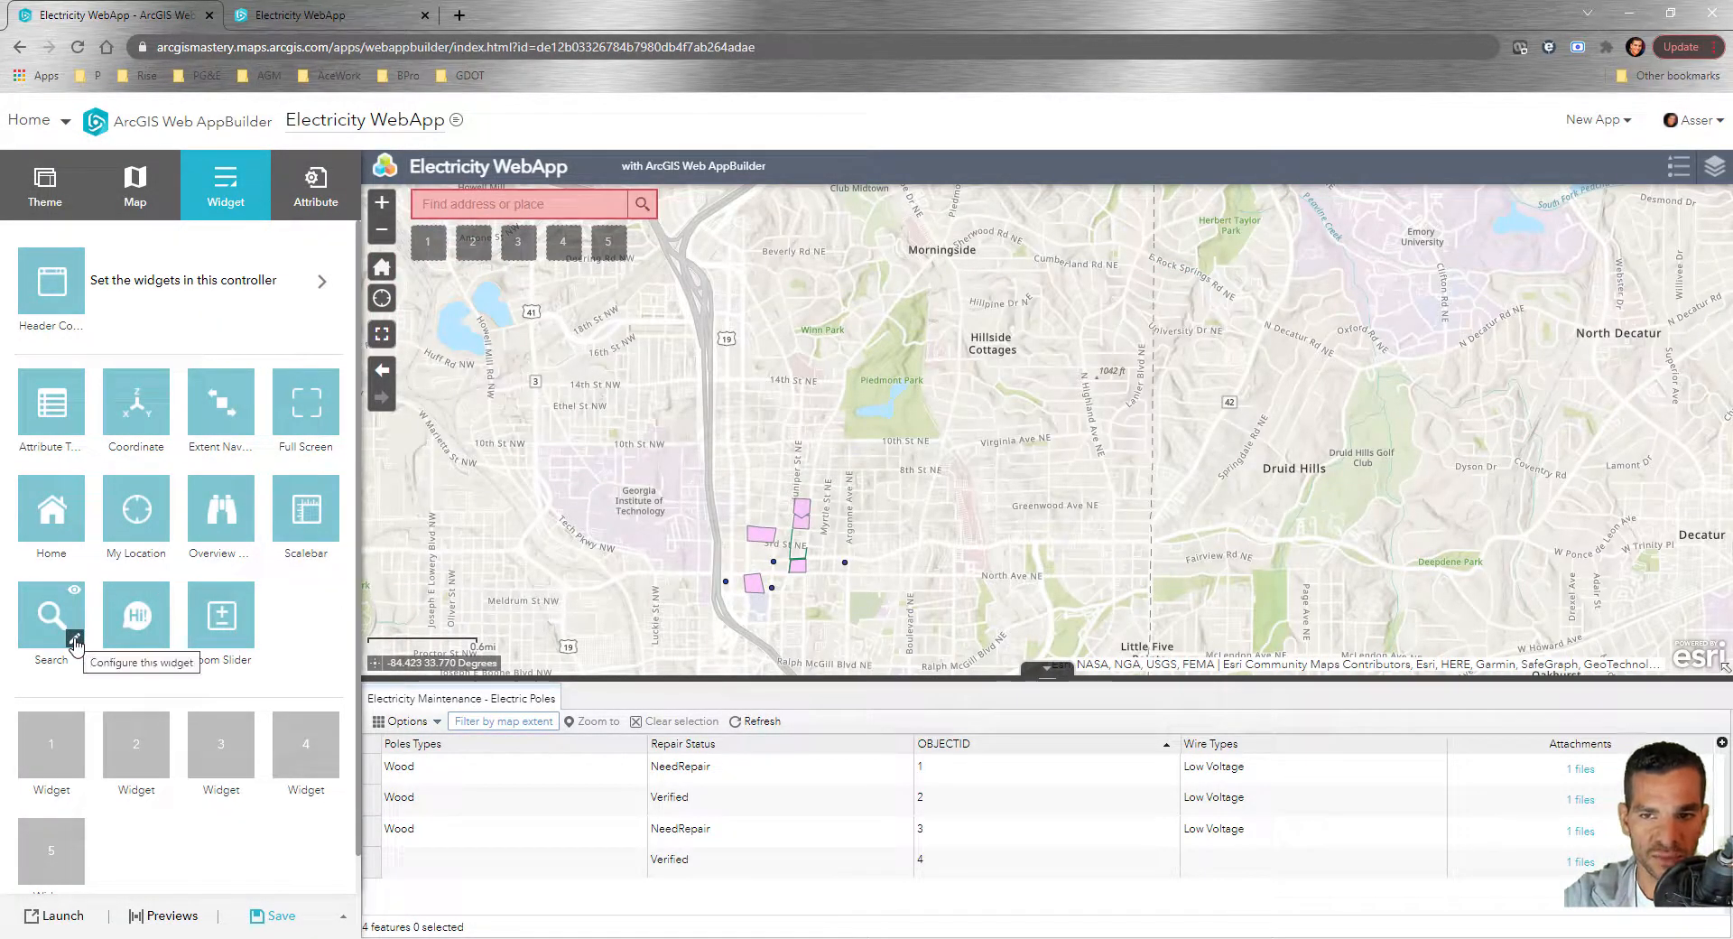
Open the Search widget settings and test an address search for '13' in the live app tab
left_click(75, 639)
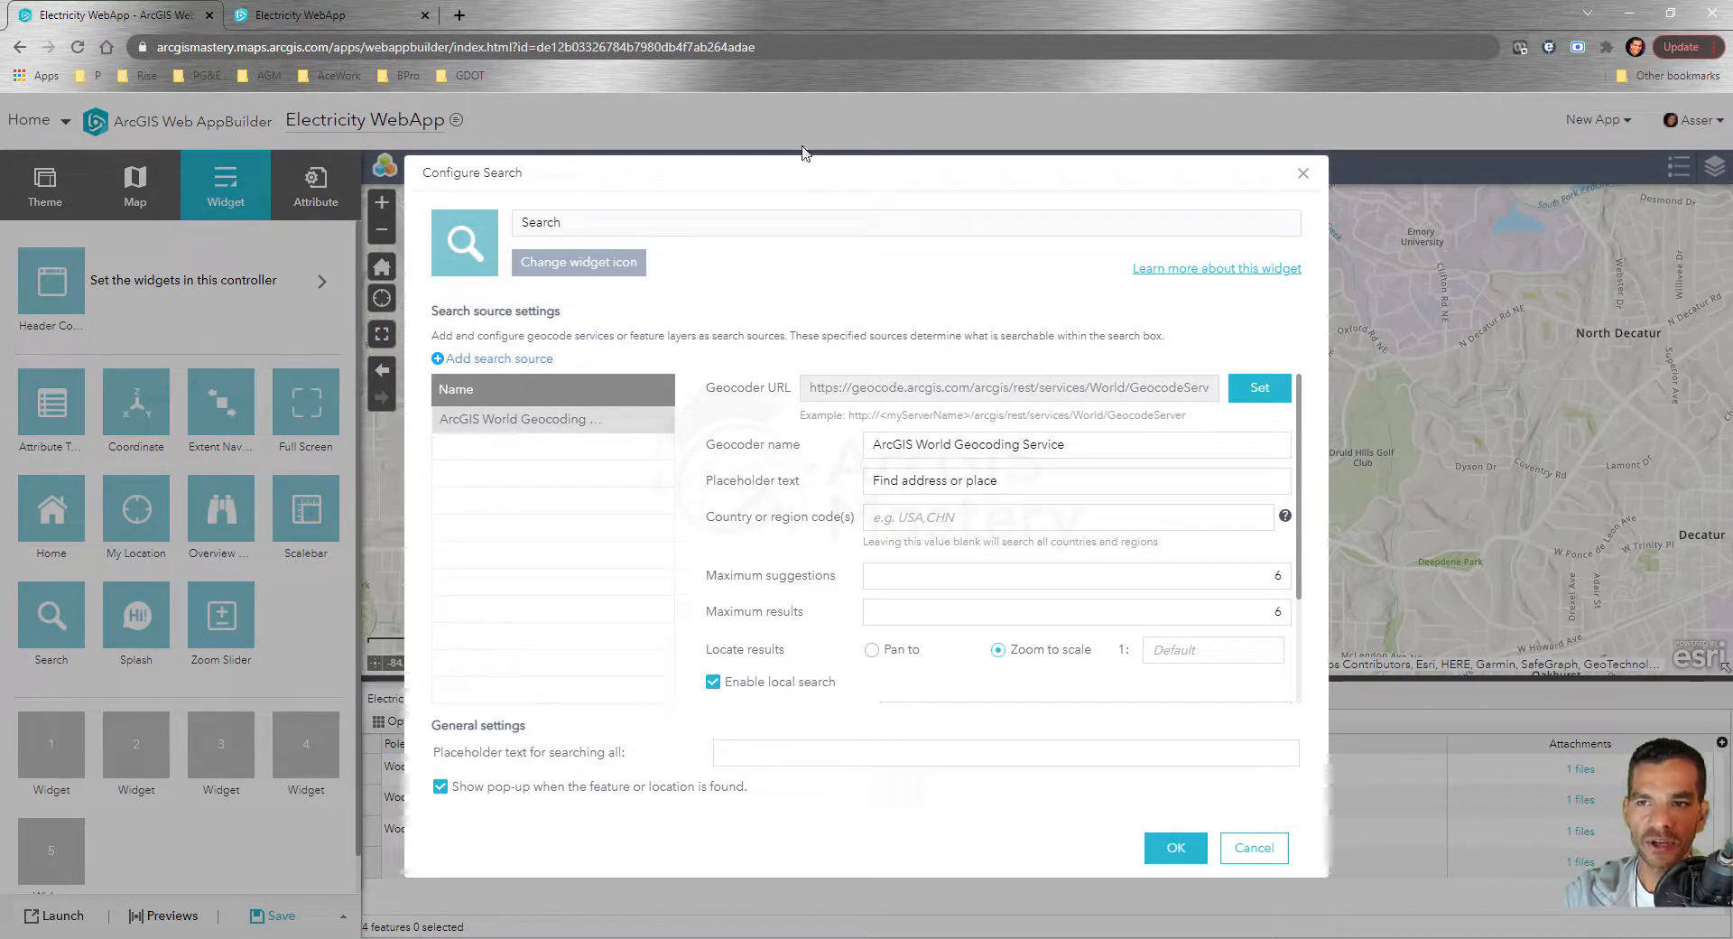
left_click_drag(798, 177, 1157, 130)
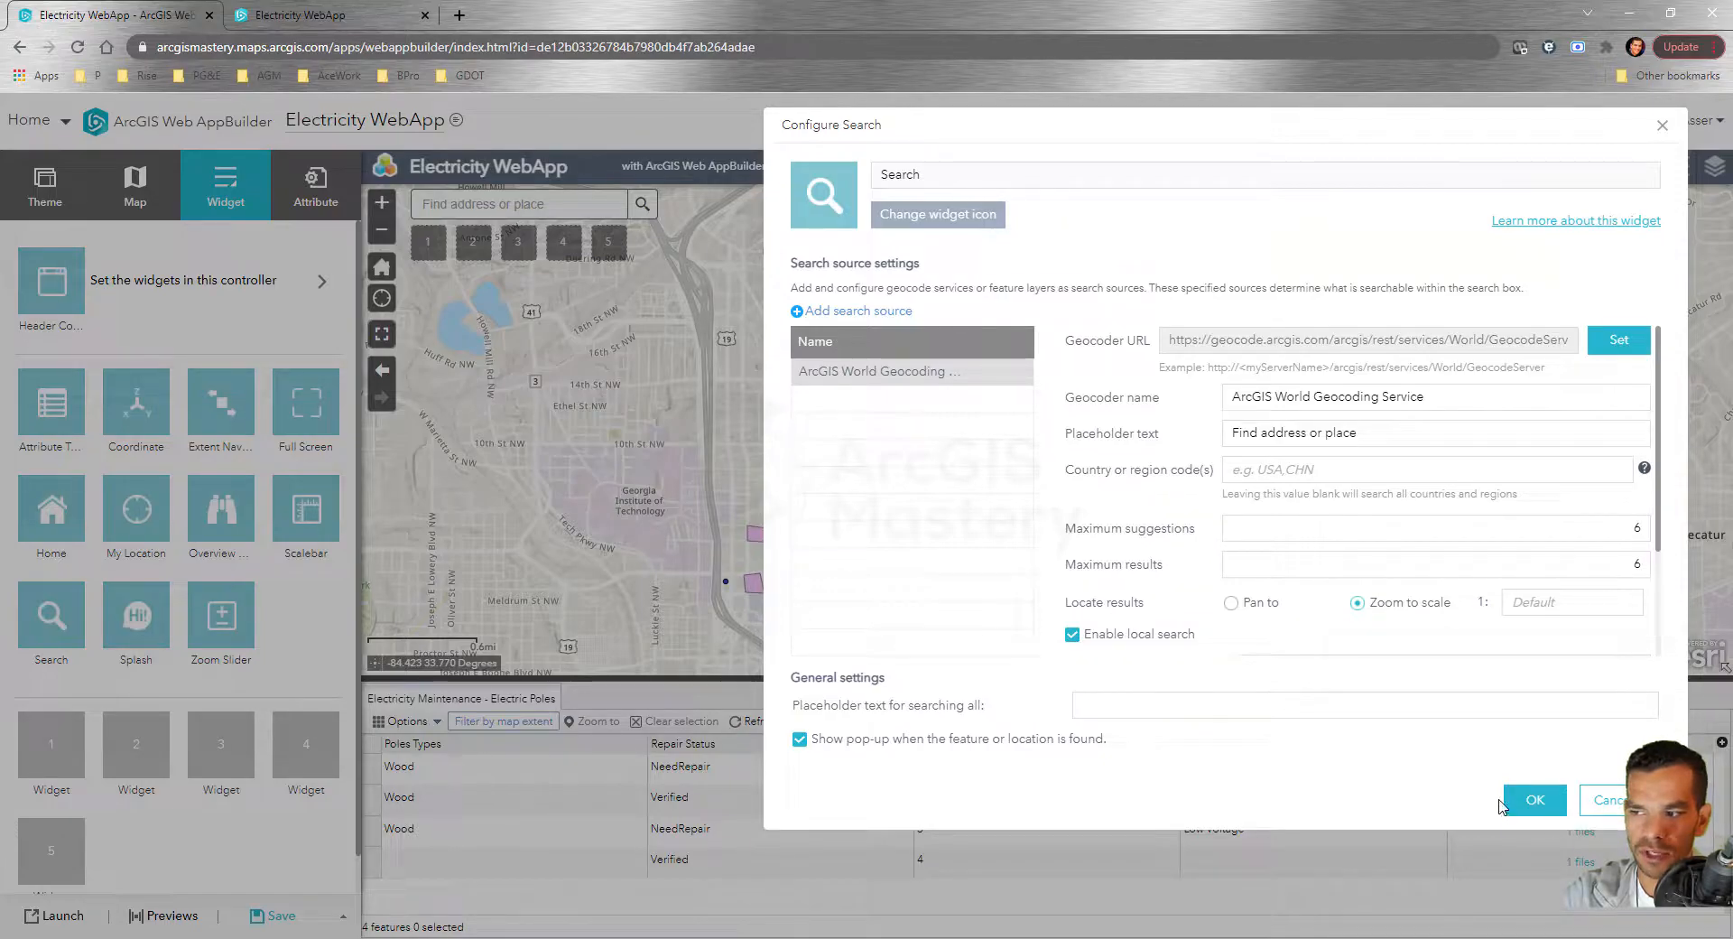
left_click(345, 16)
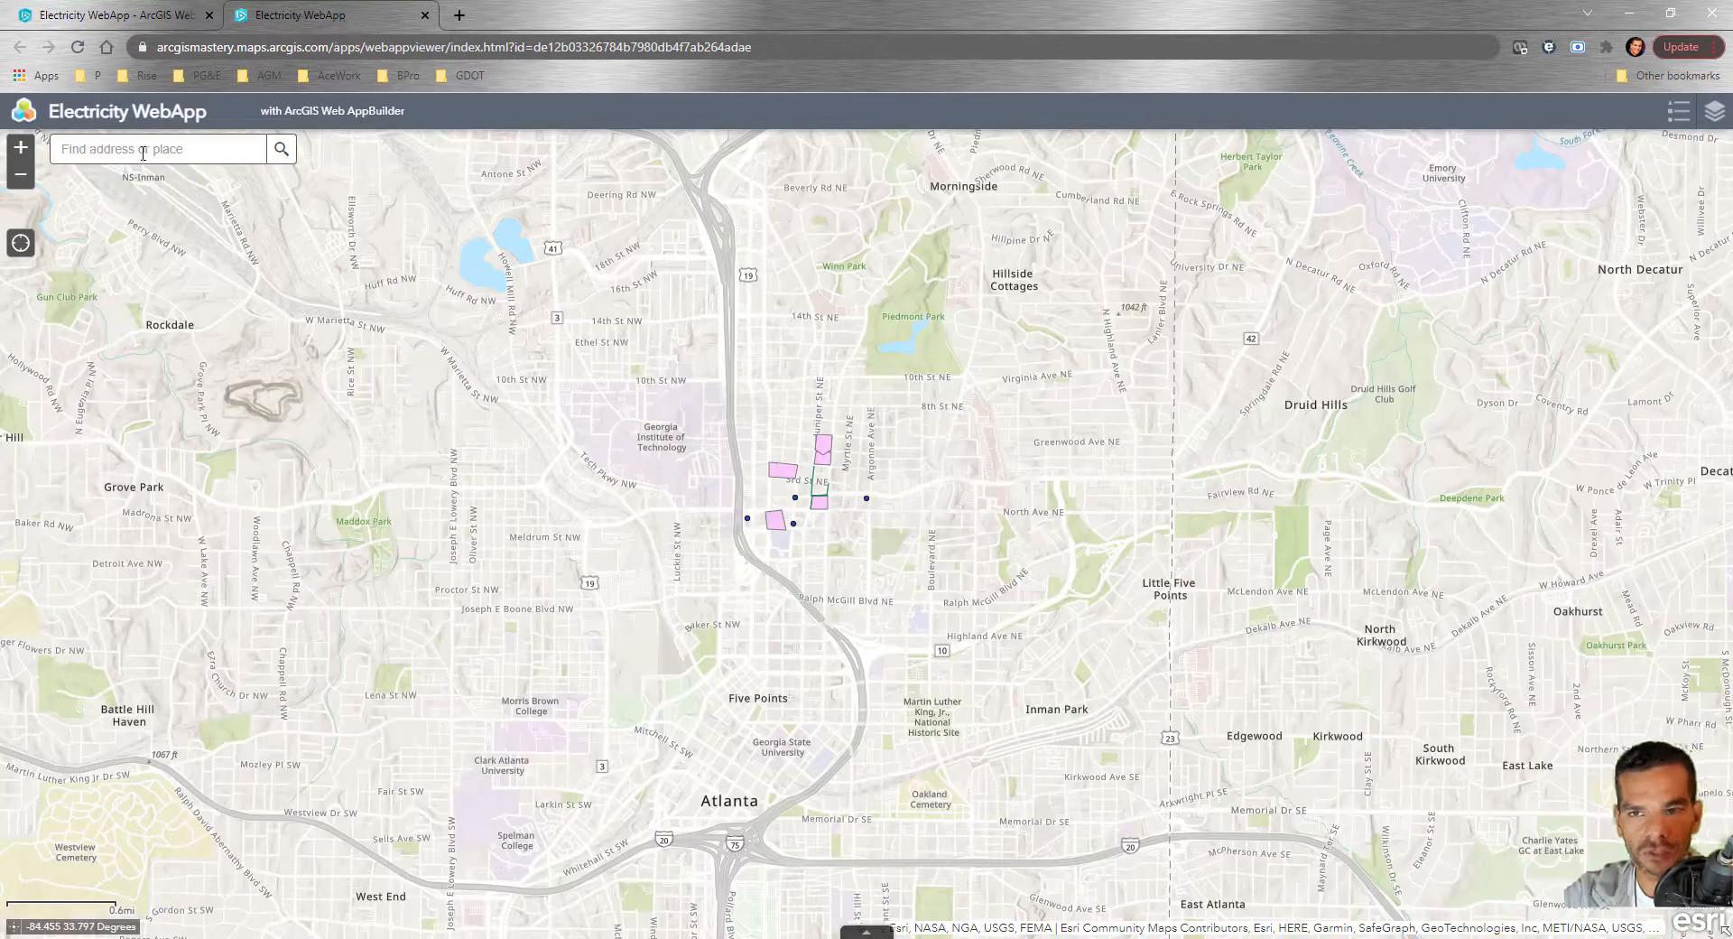
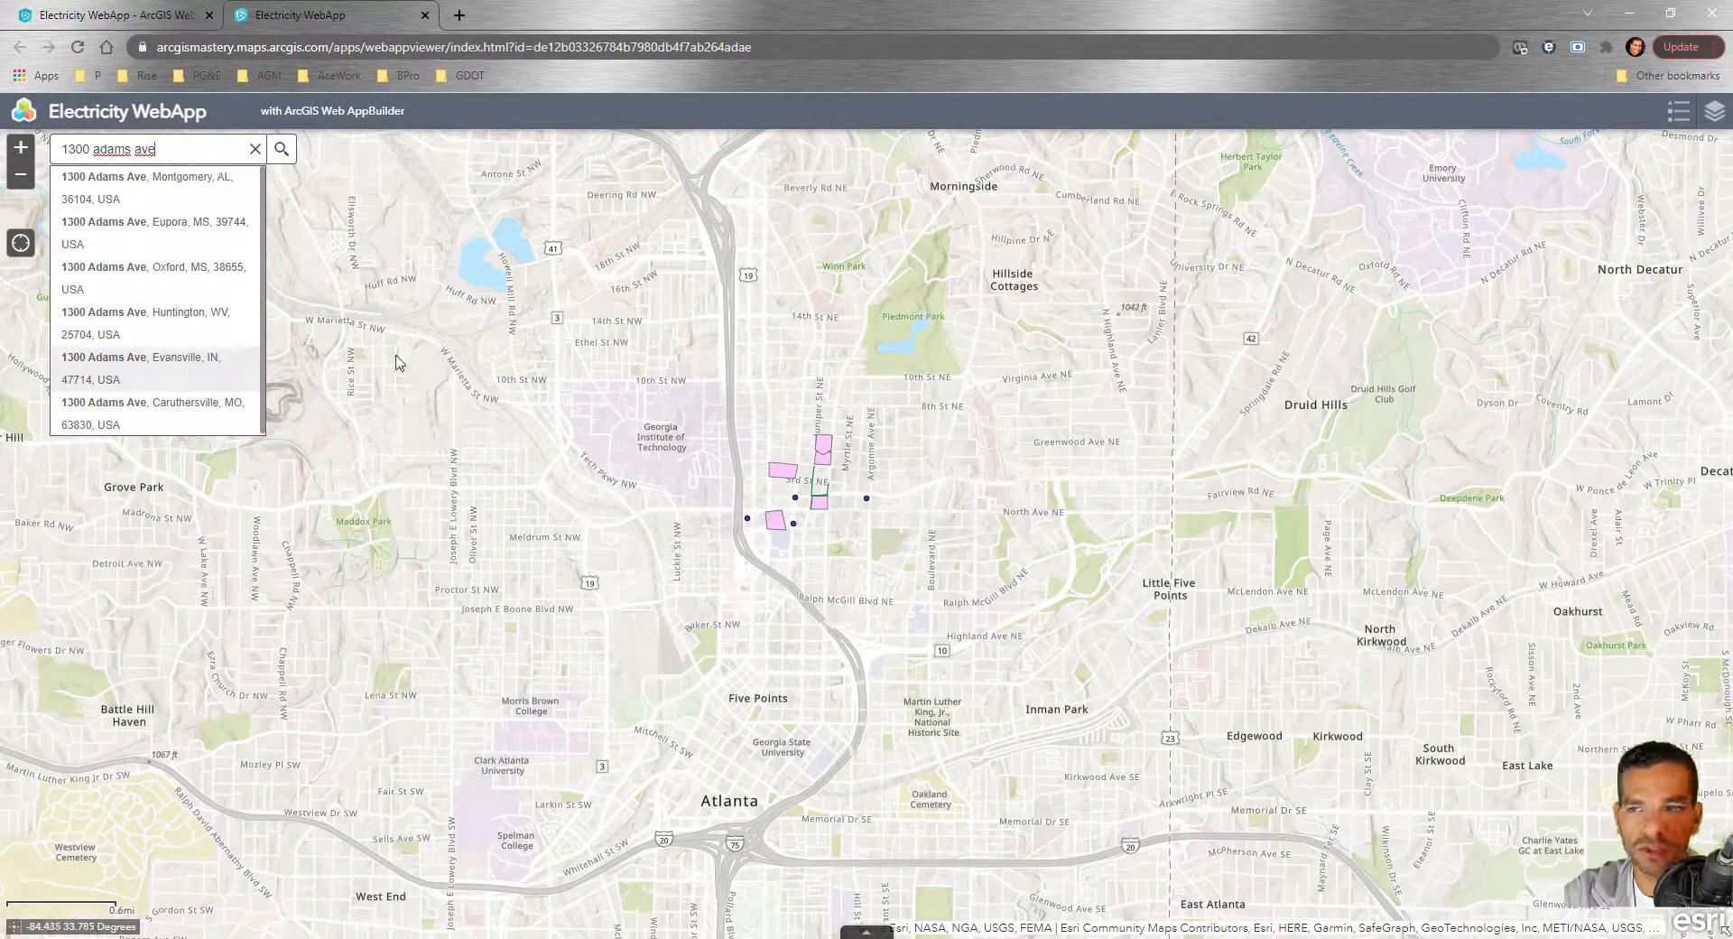
left_click(254, 150)
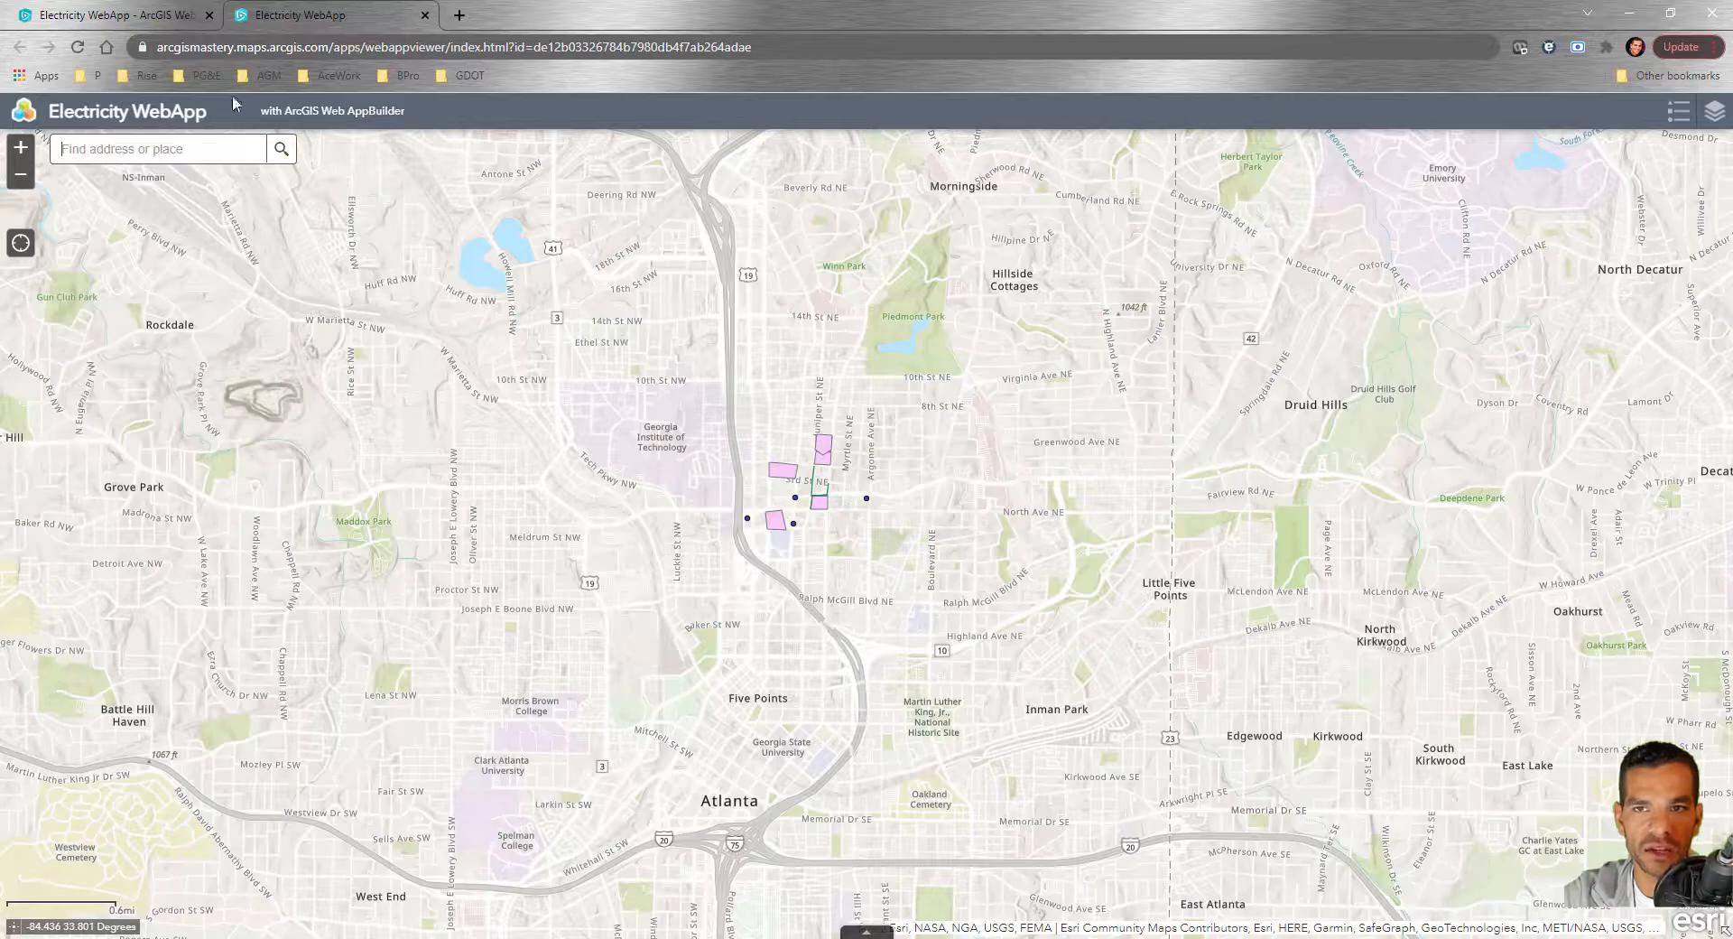
left_click(118, 14)
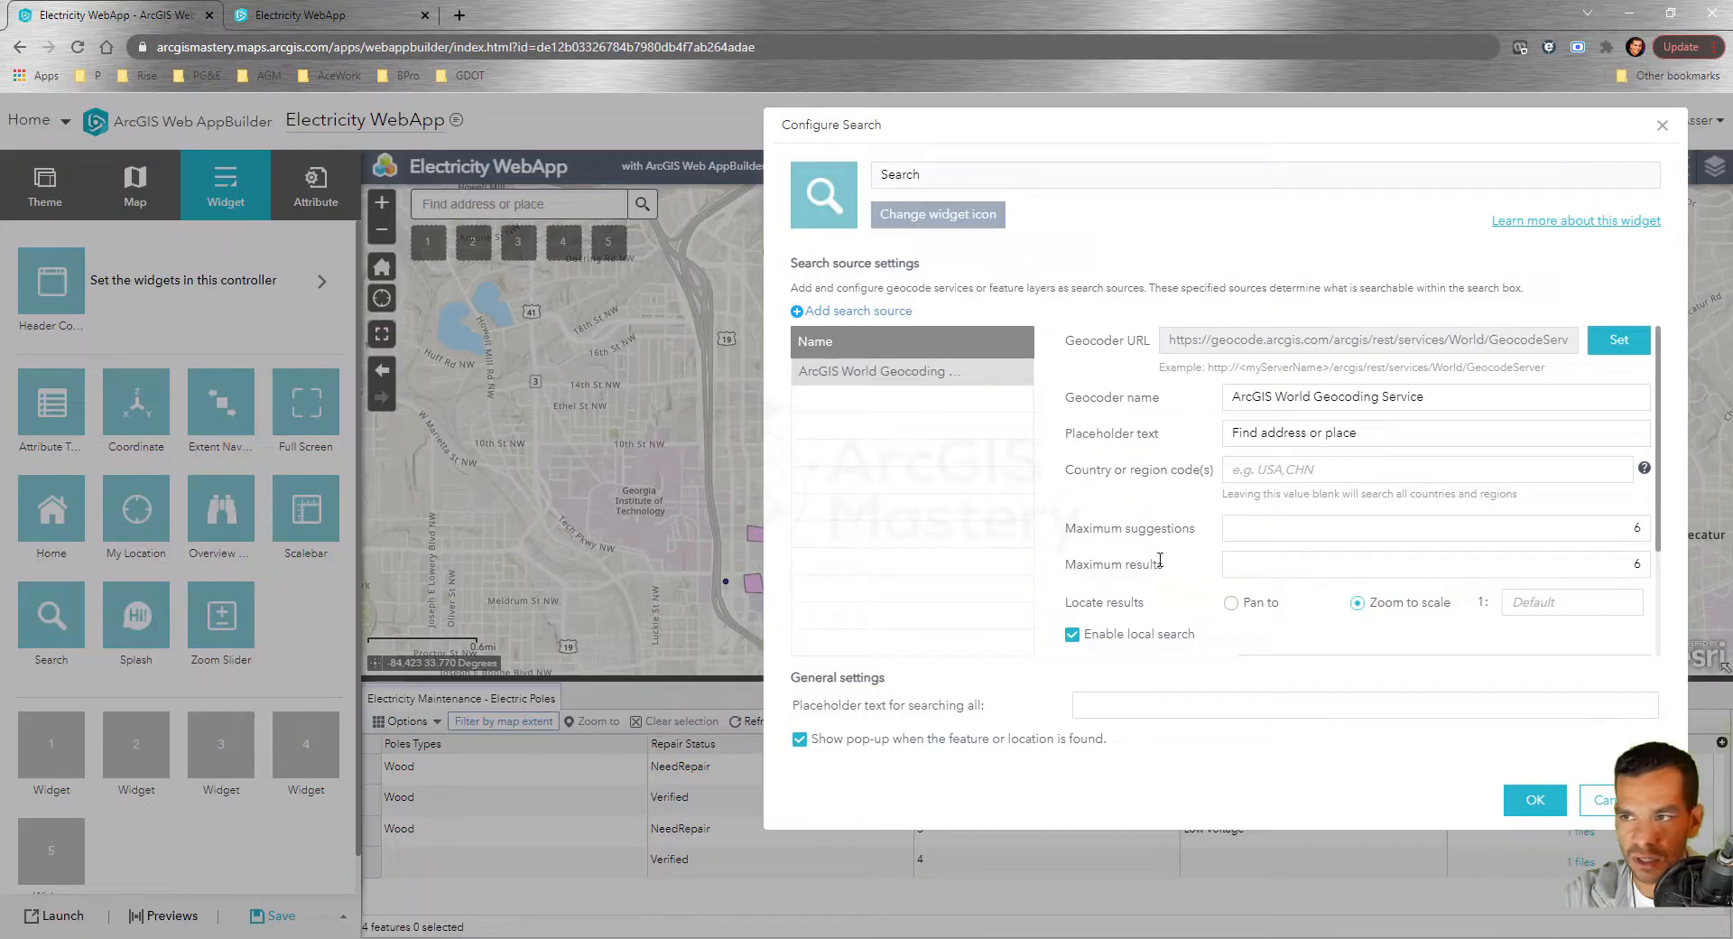
Add an Electric Poles feature-layer search source using the Repair Status field, and save
left_click(865, 313)
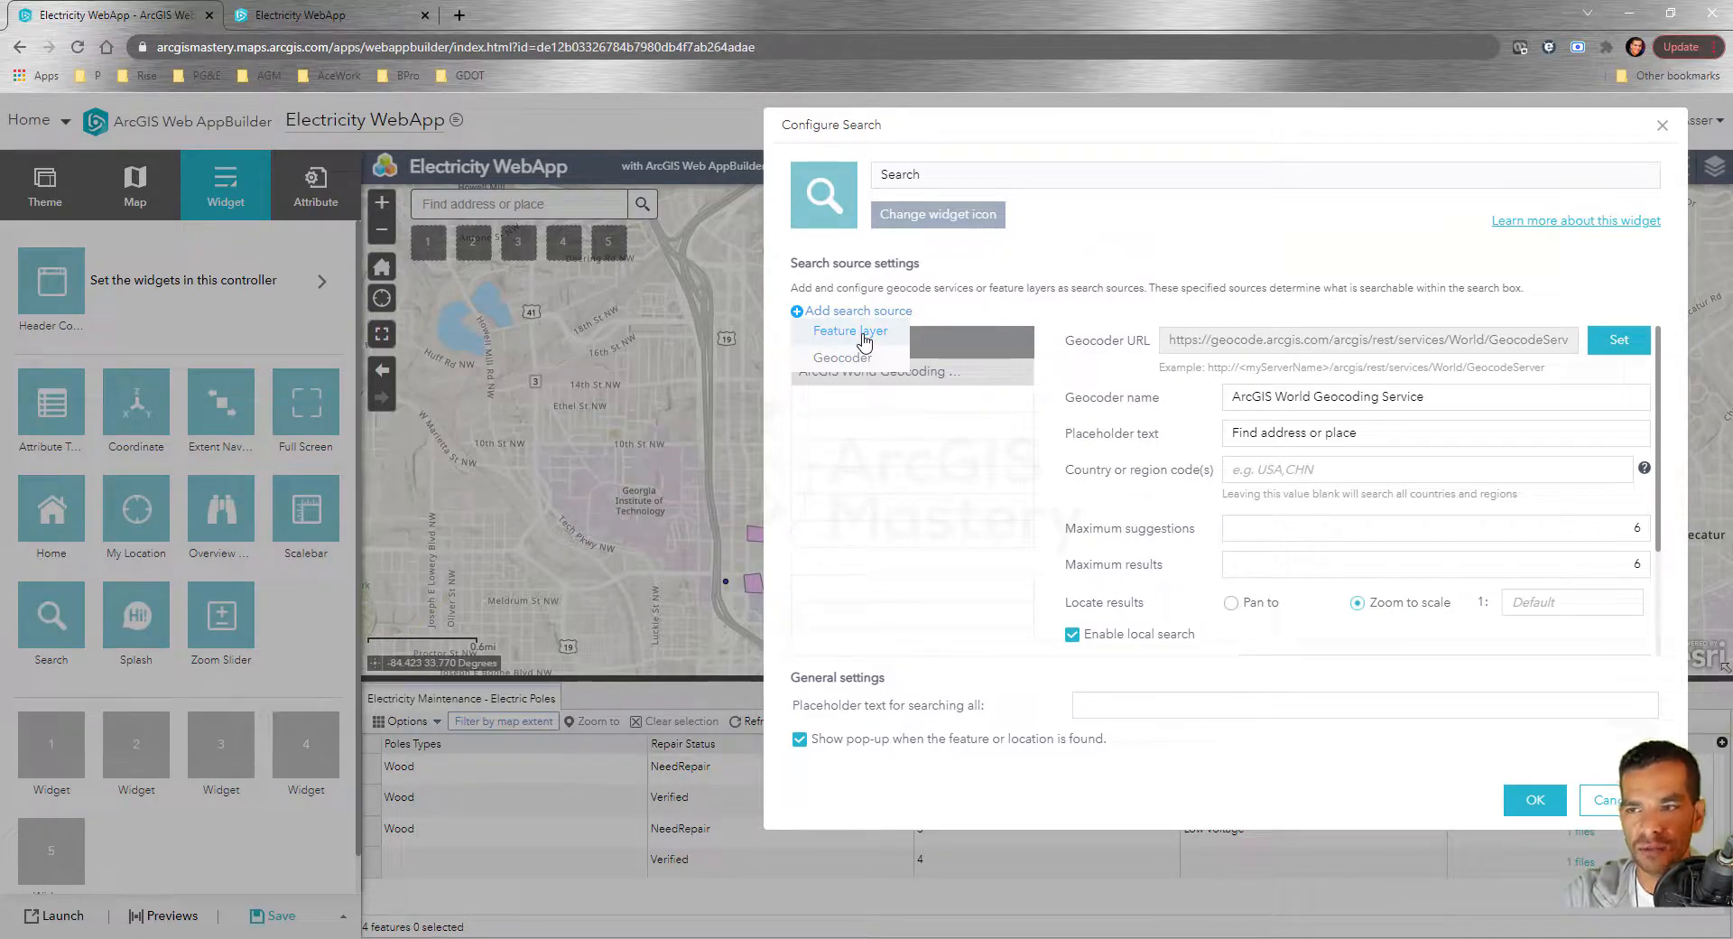
left_click(864, 336)
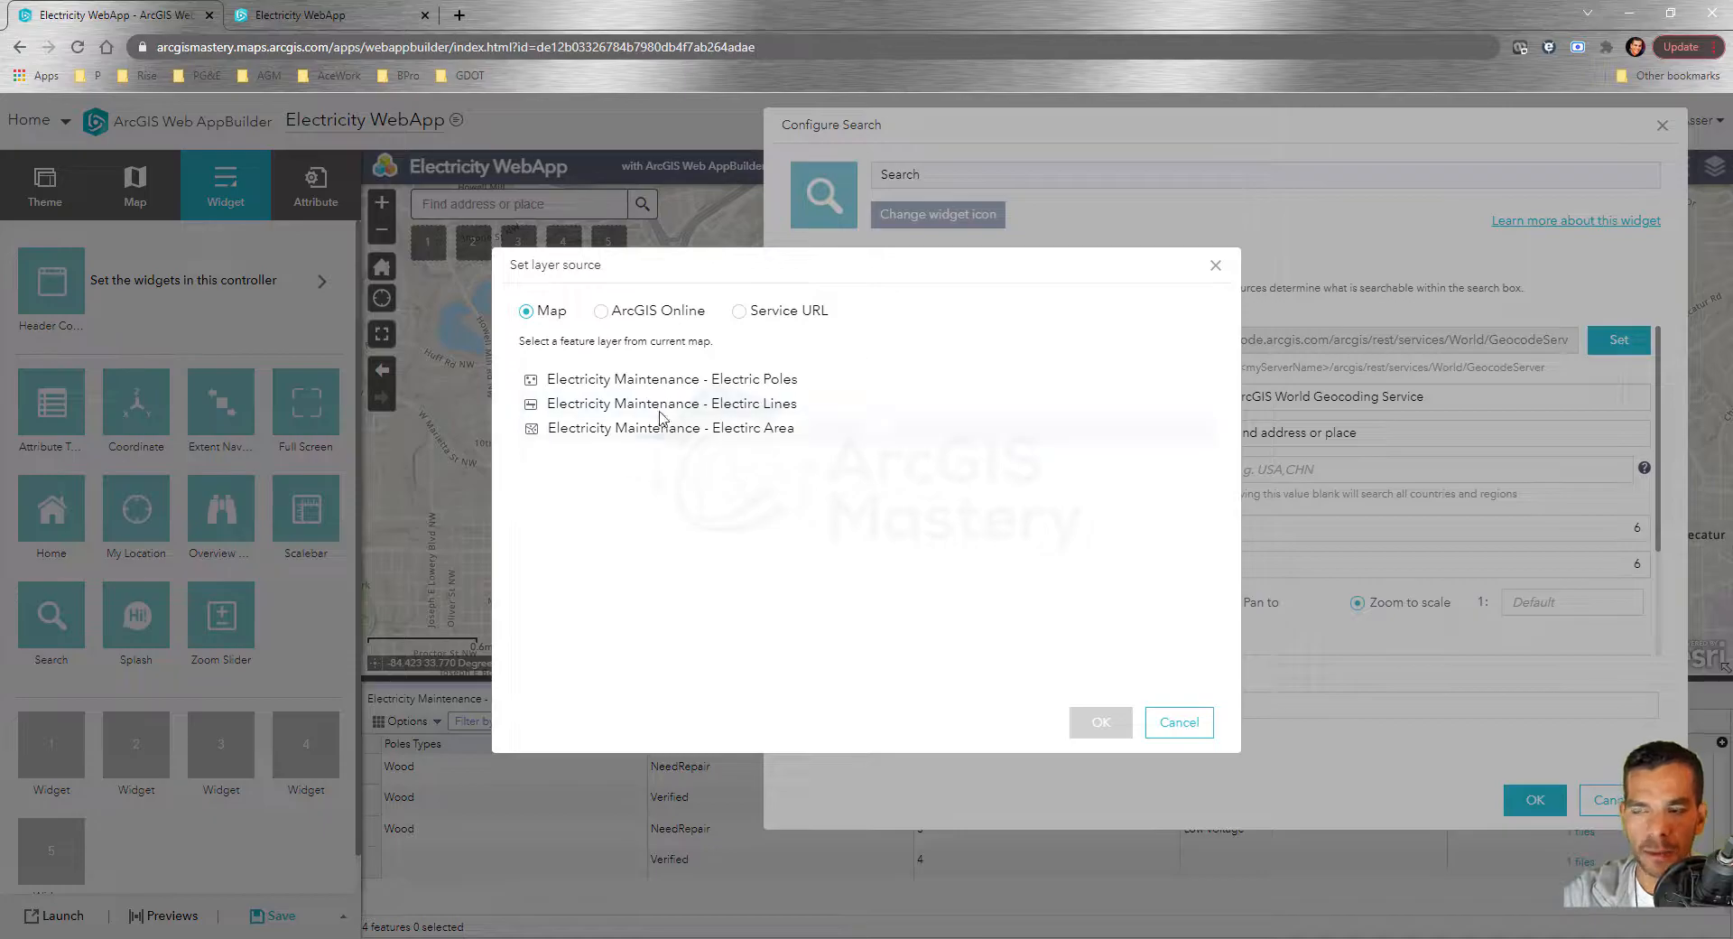
left_click(574, 386)
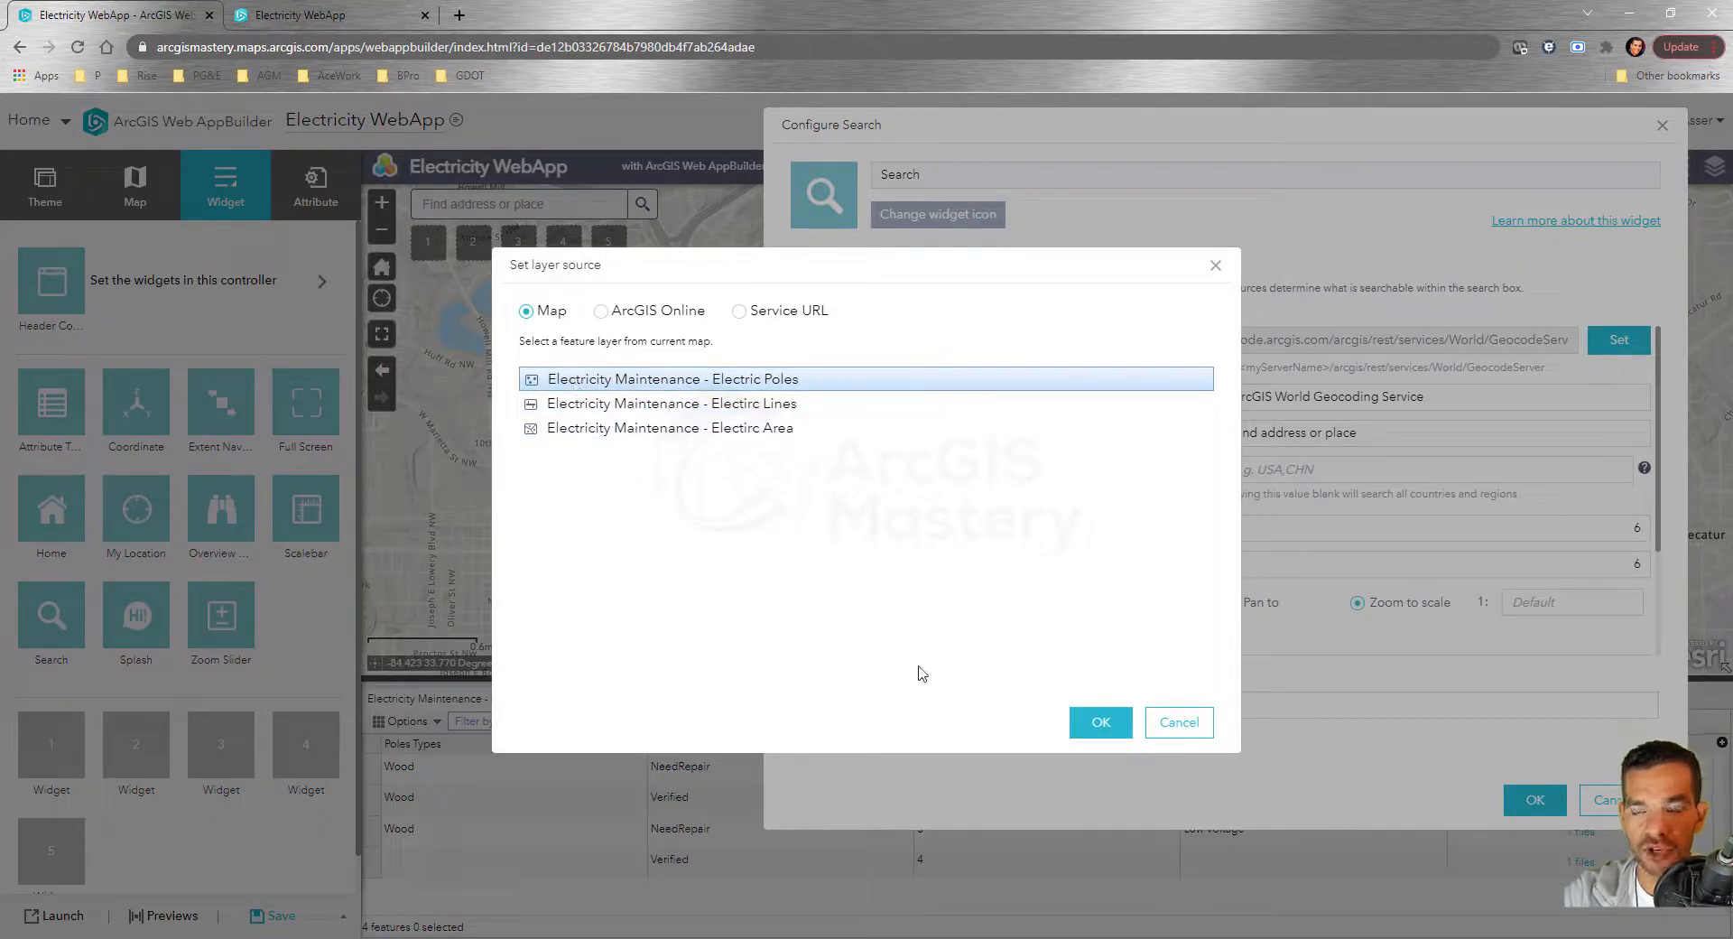
left_click(1101, 724)
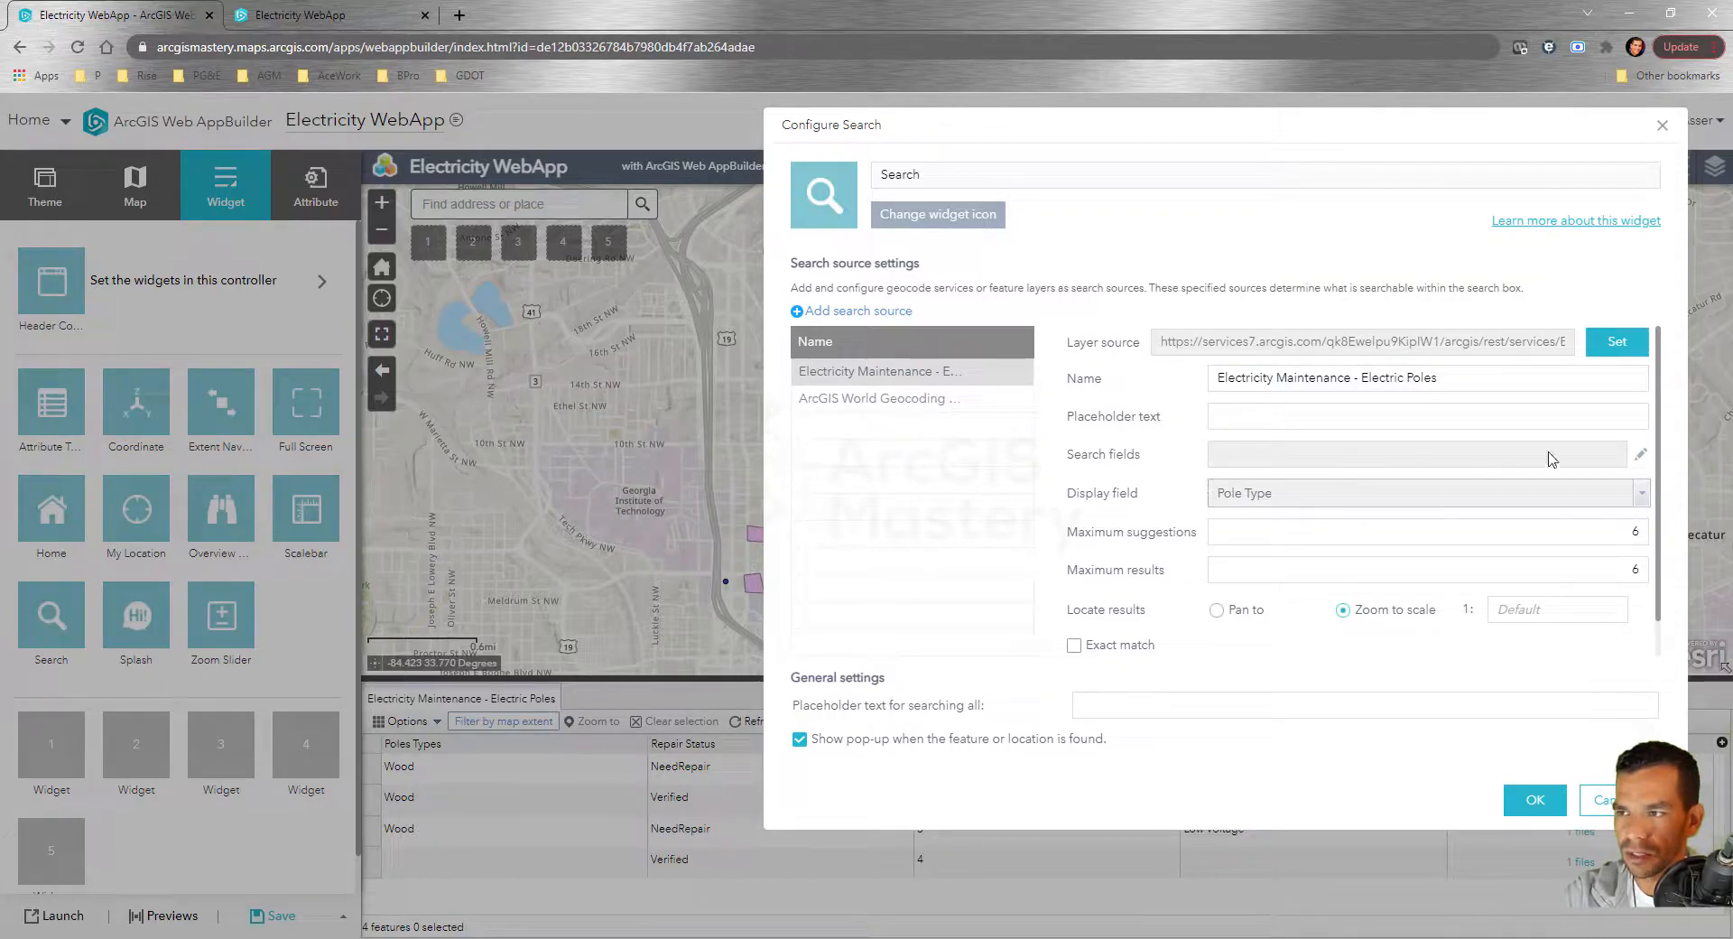
left_click(1639, 456)
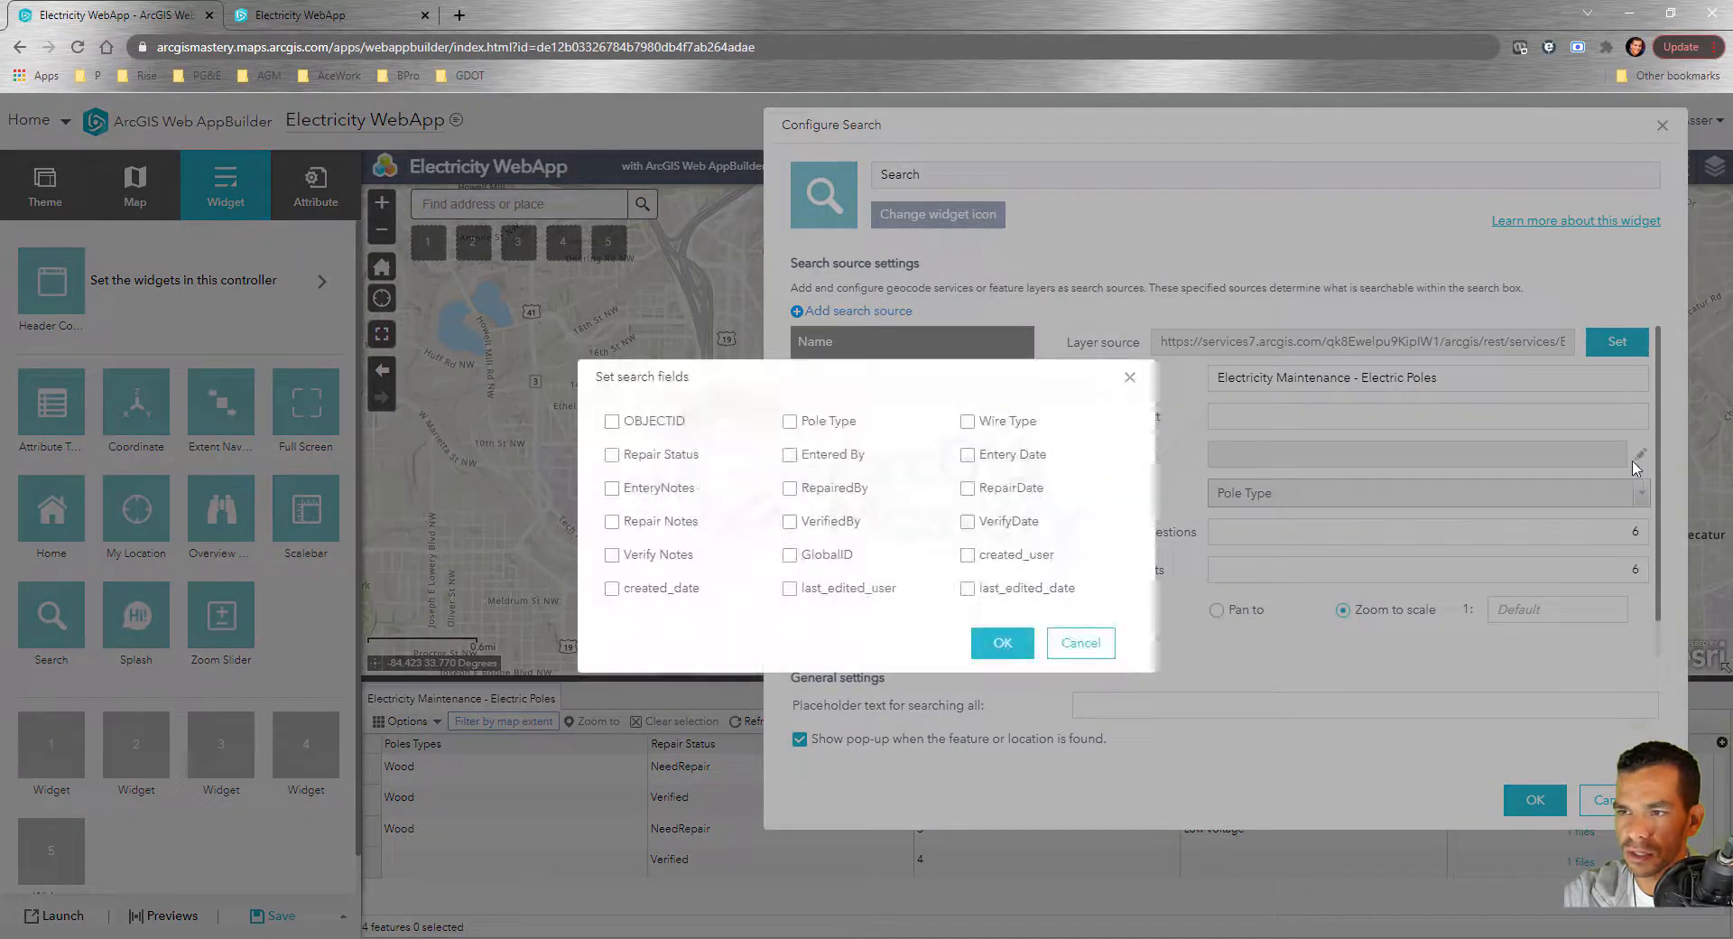
left_click(612, 457)
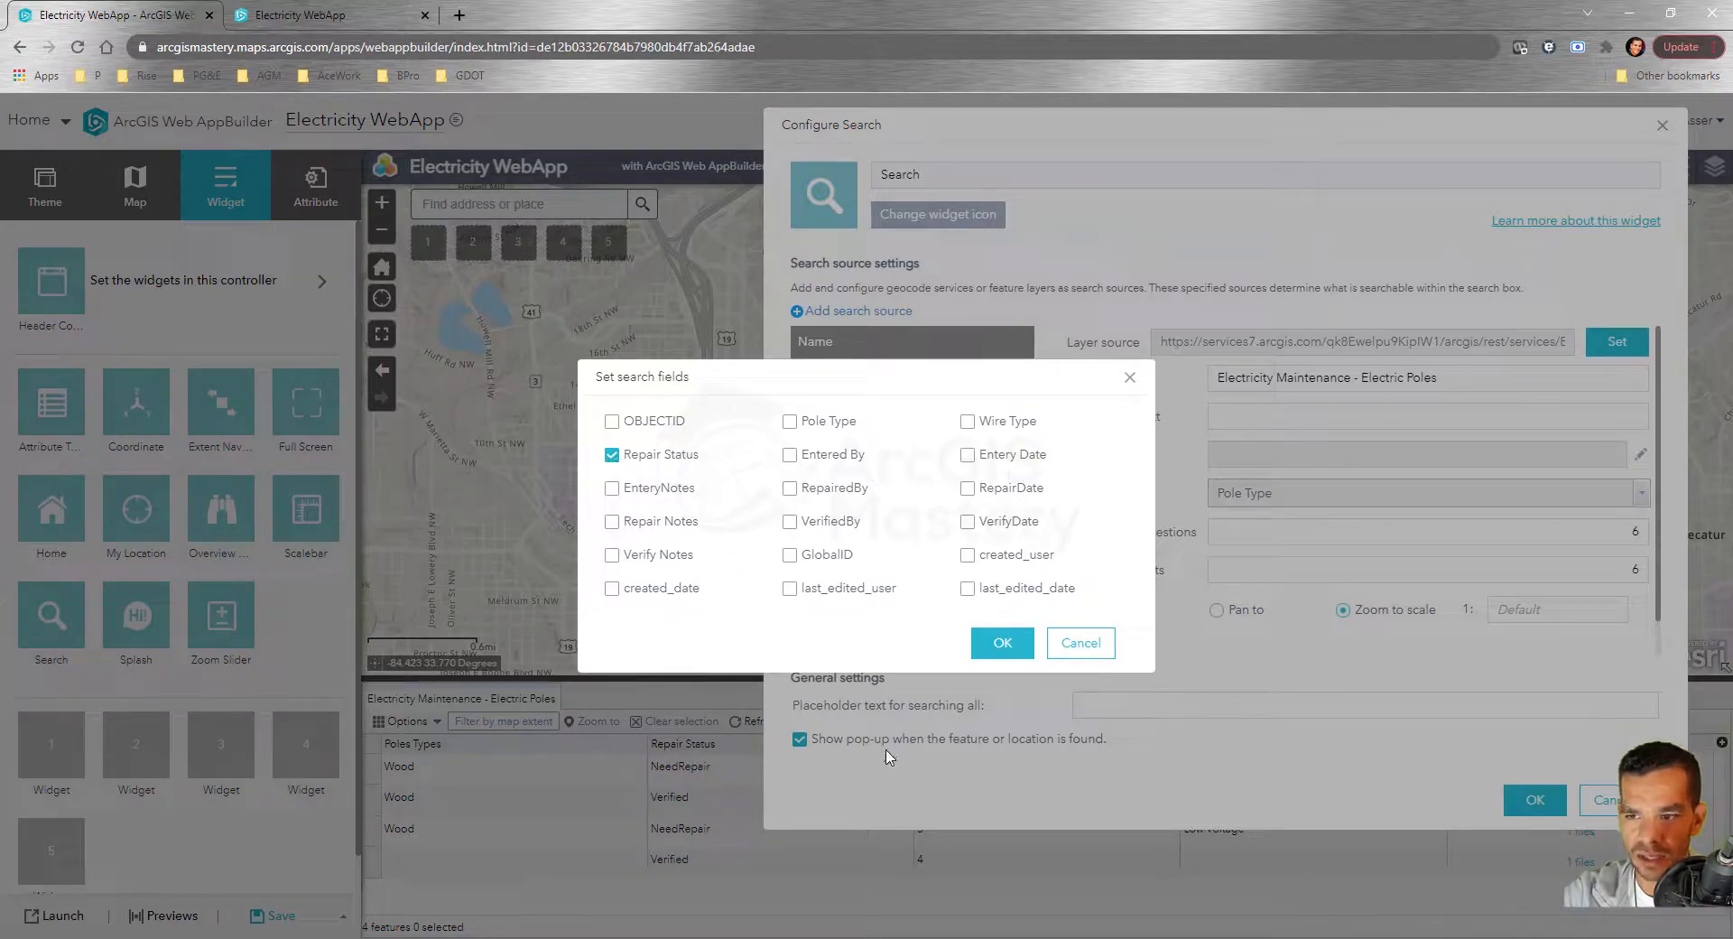
left_click(1015, 646)
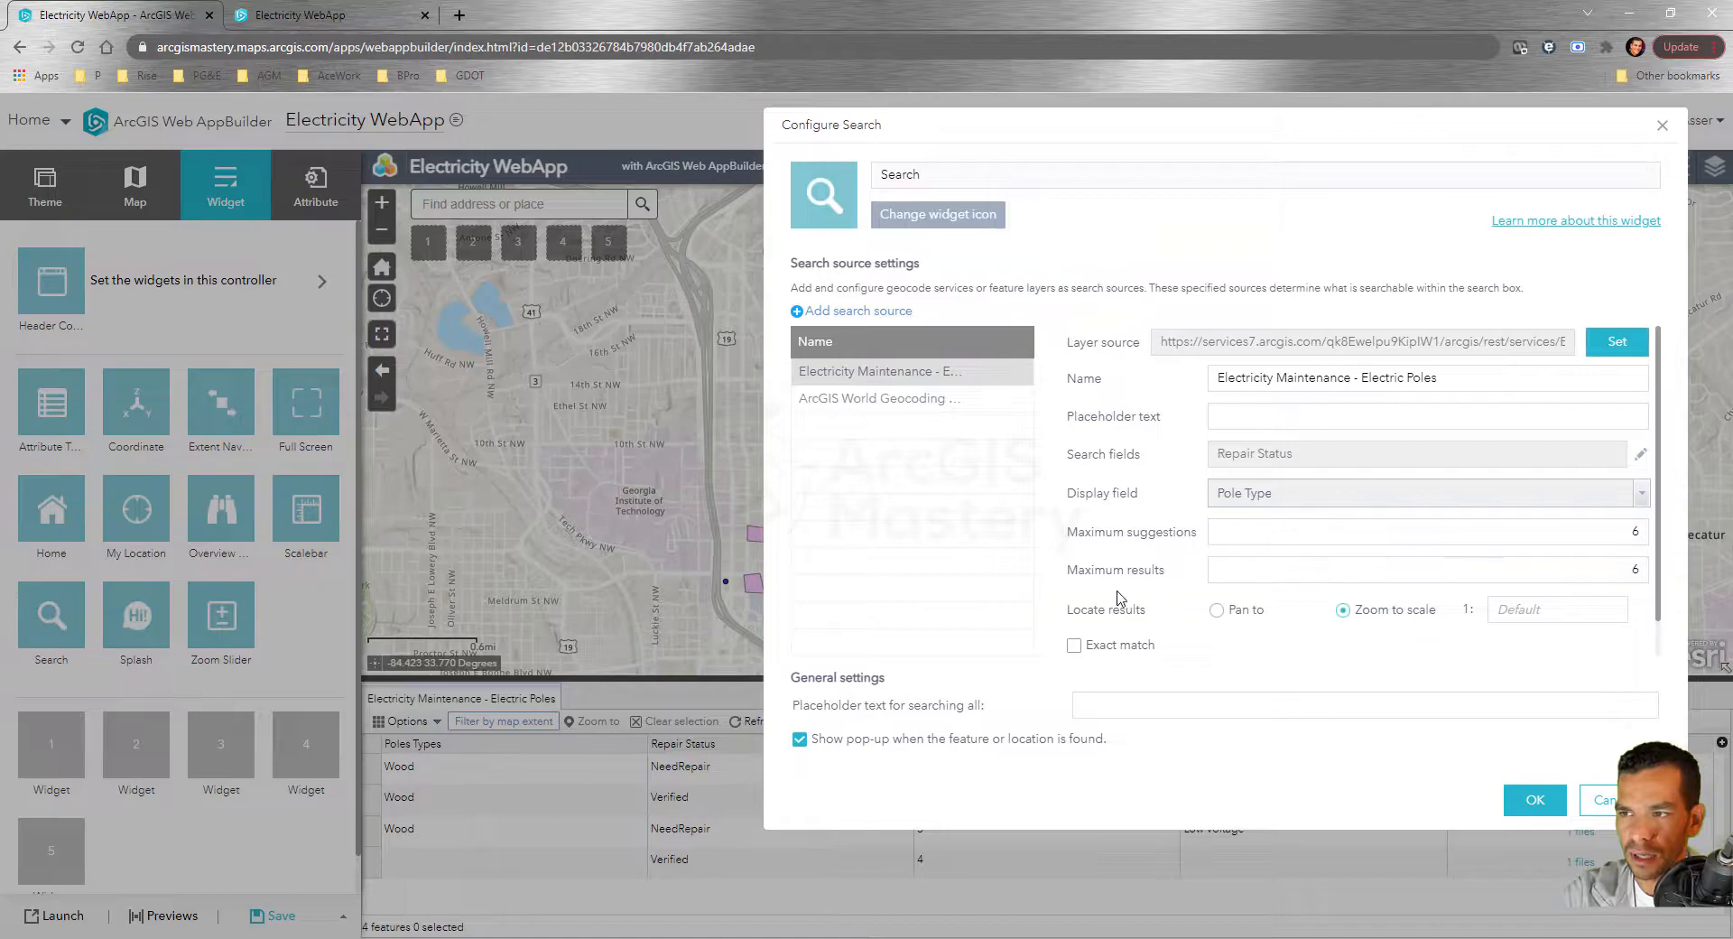
left_click(1533, 799)
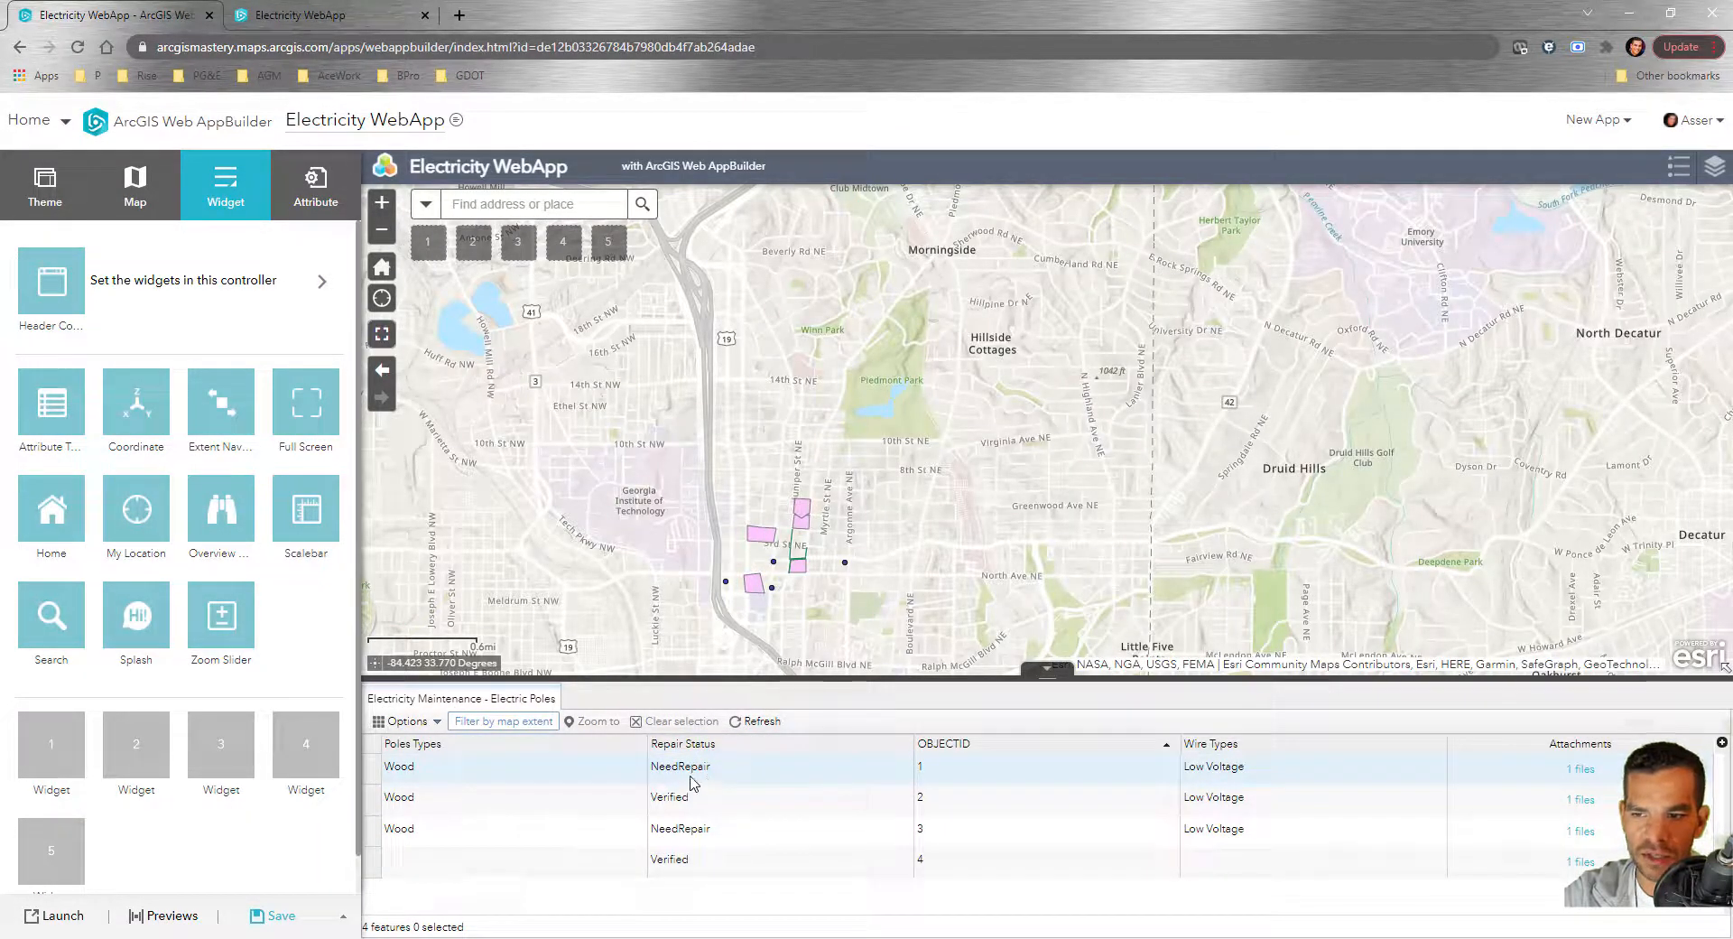
Search 'verified', zoom to the matching Electric Poles result, check its Repair Status, then close the popup
left_click(516, 206)
type("verified")
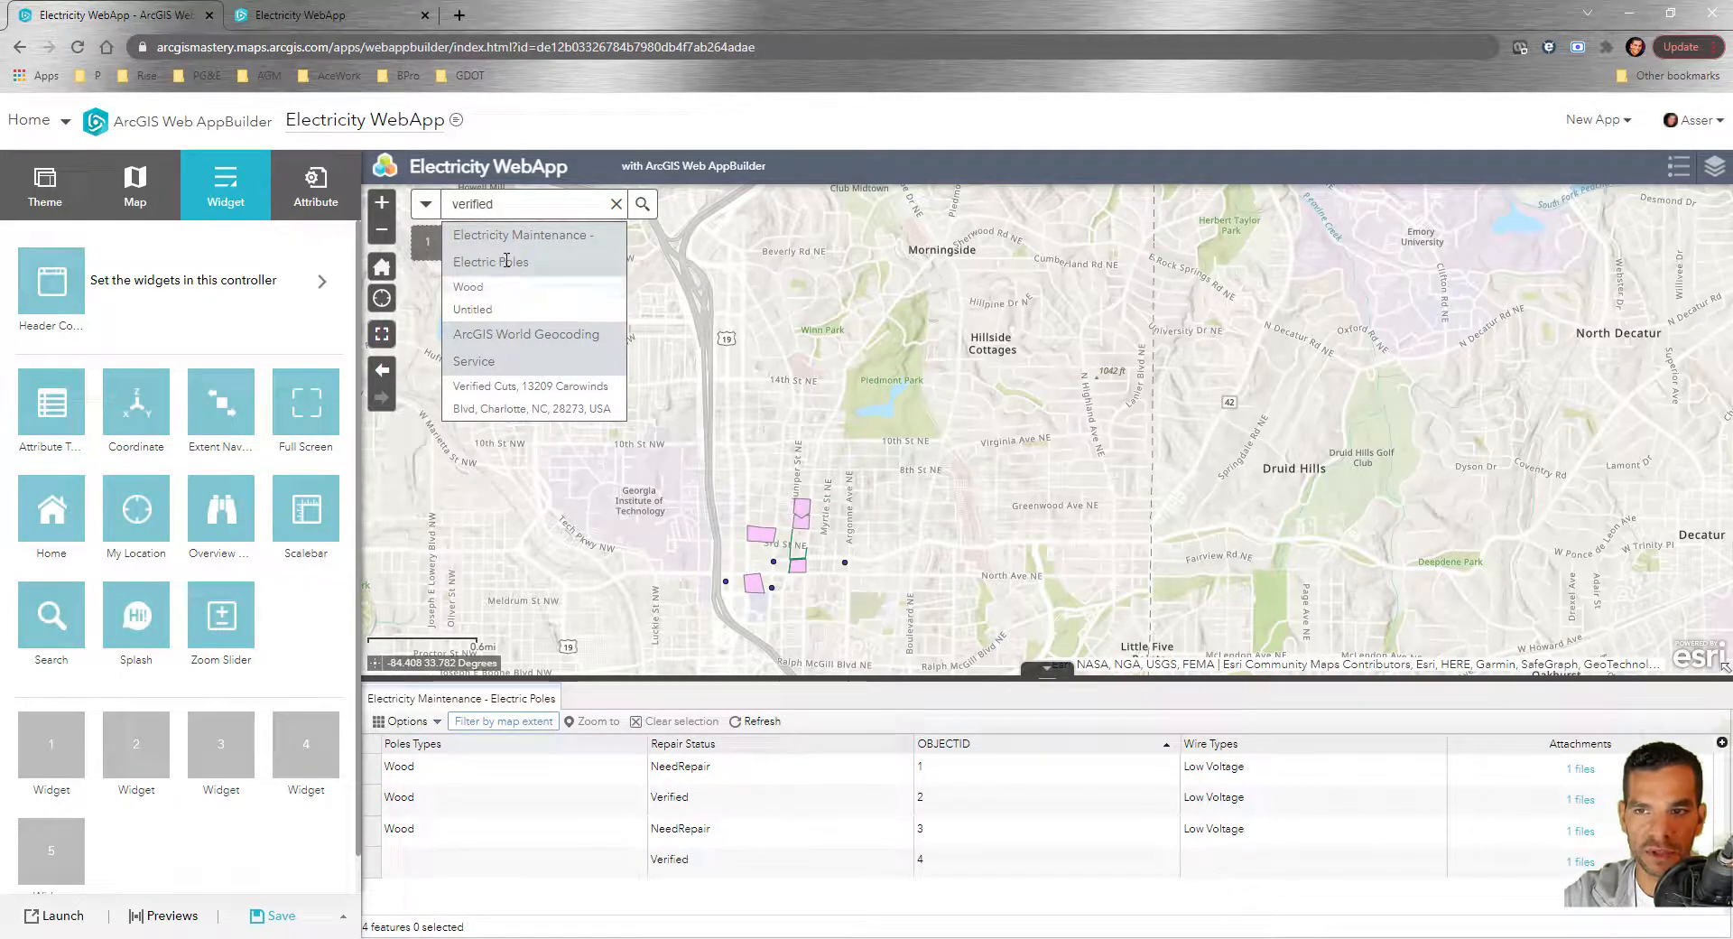
left_click(492, 308)
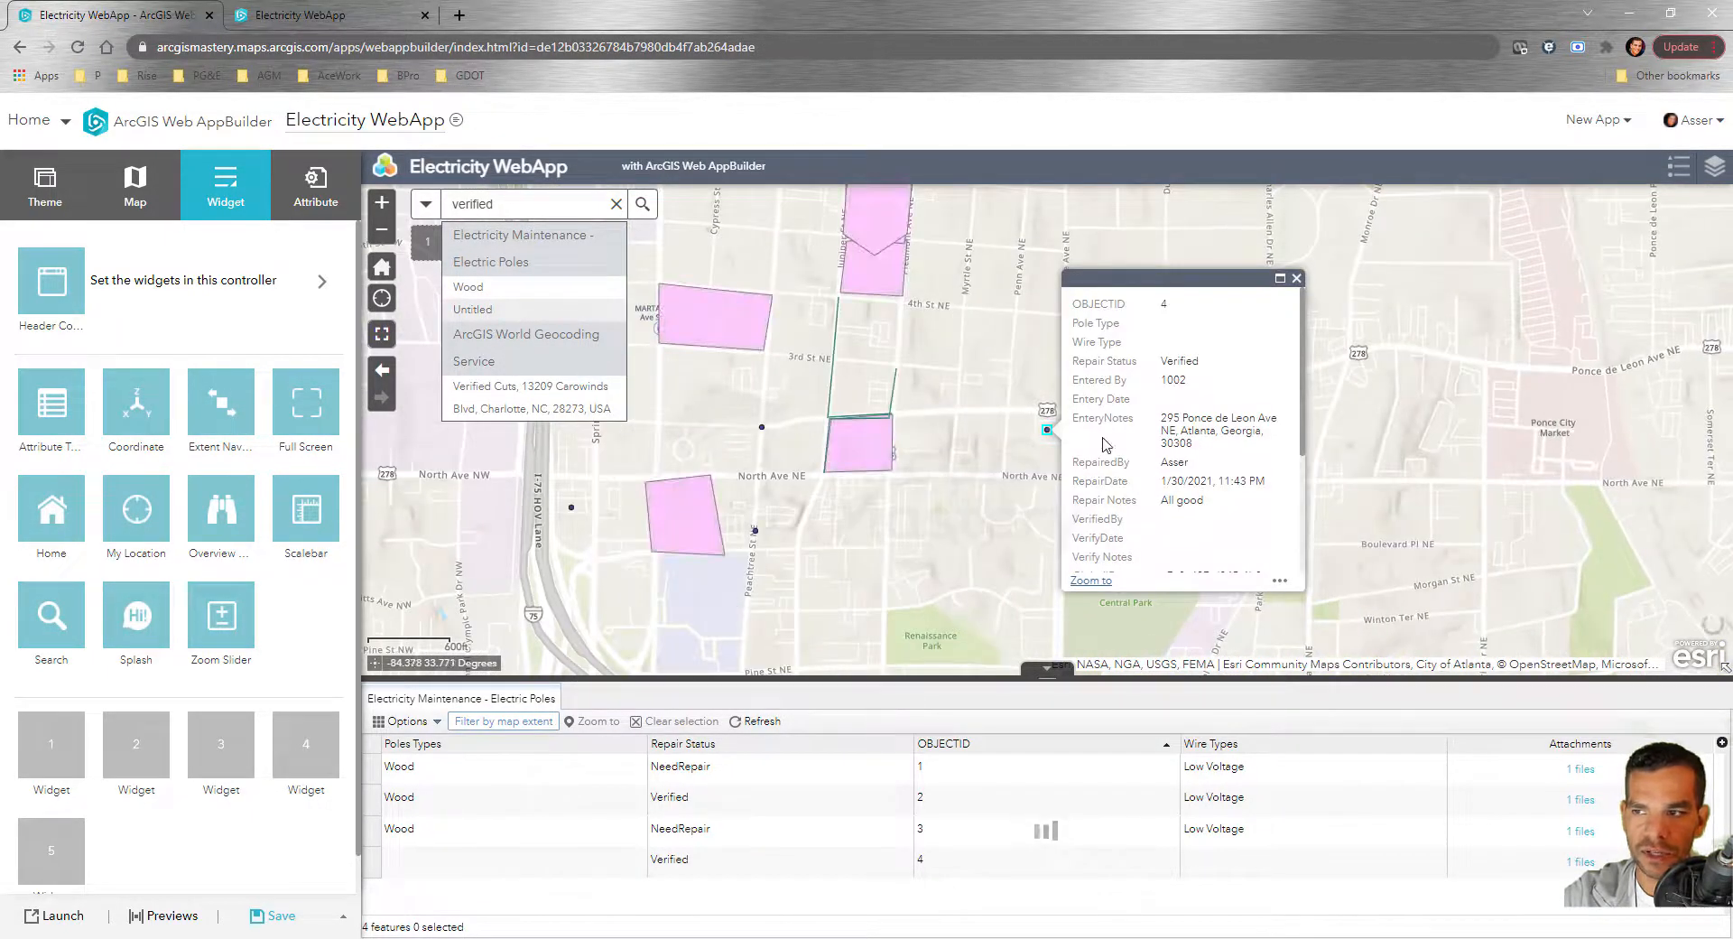
left_click_drag(1073, 361, 1212, 374)
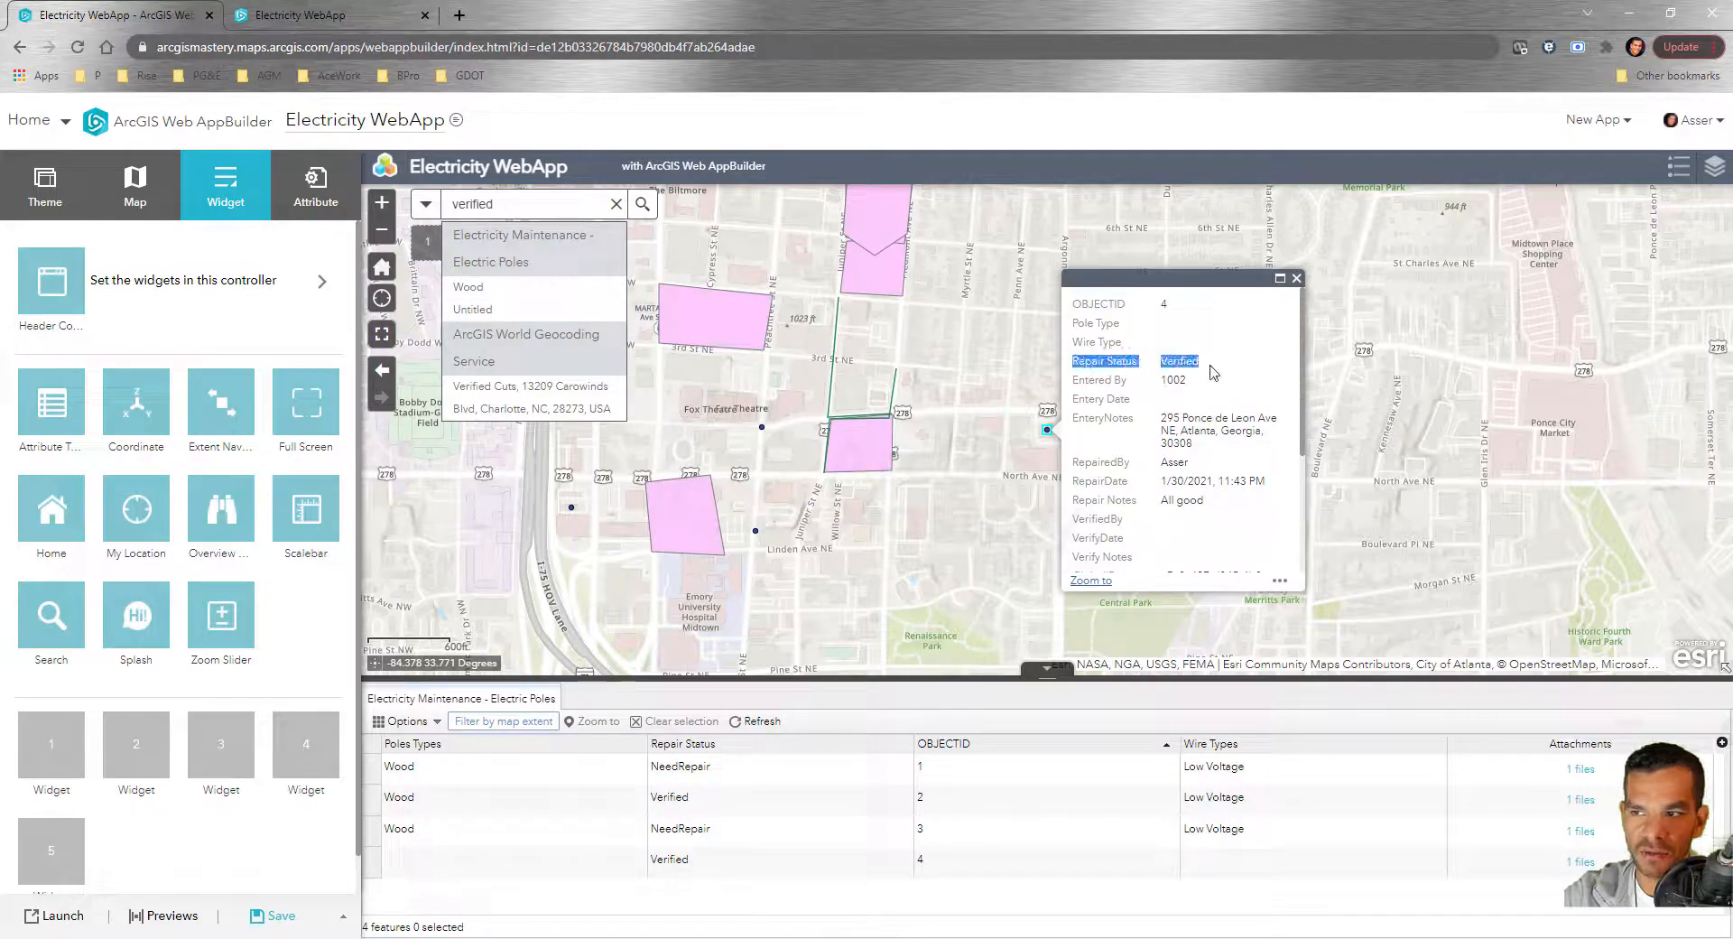
left_click(1181, 406)
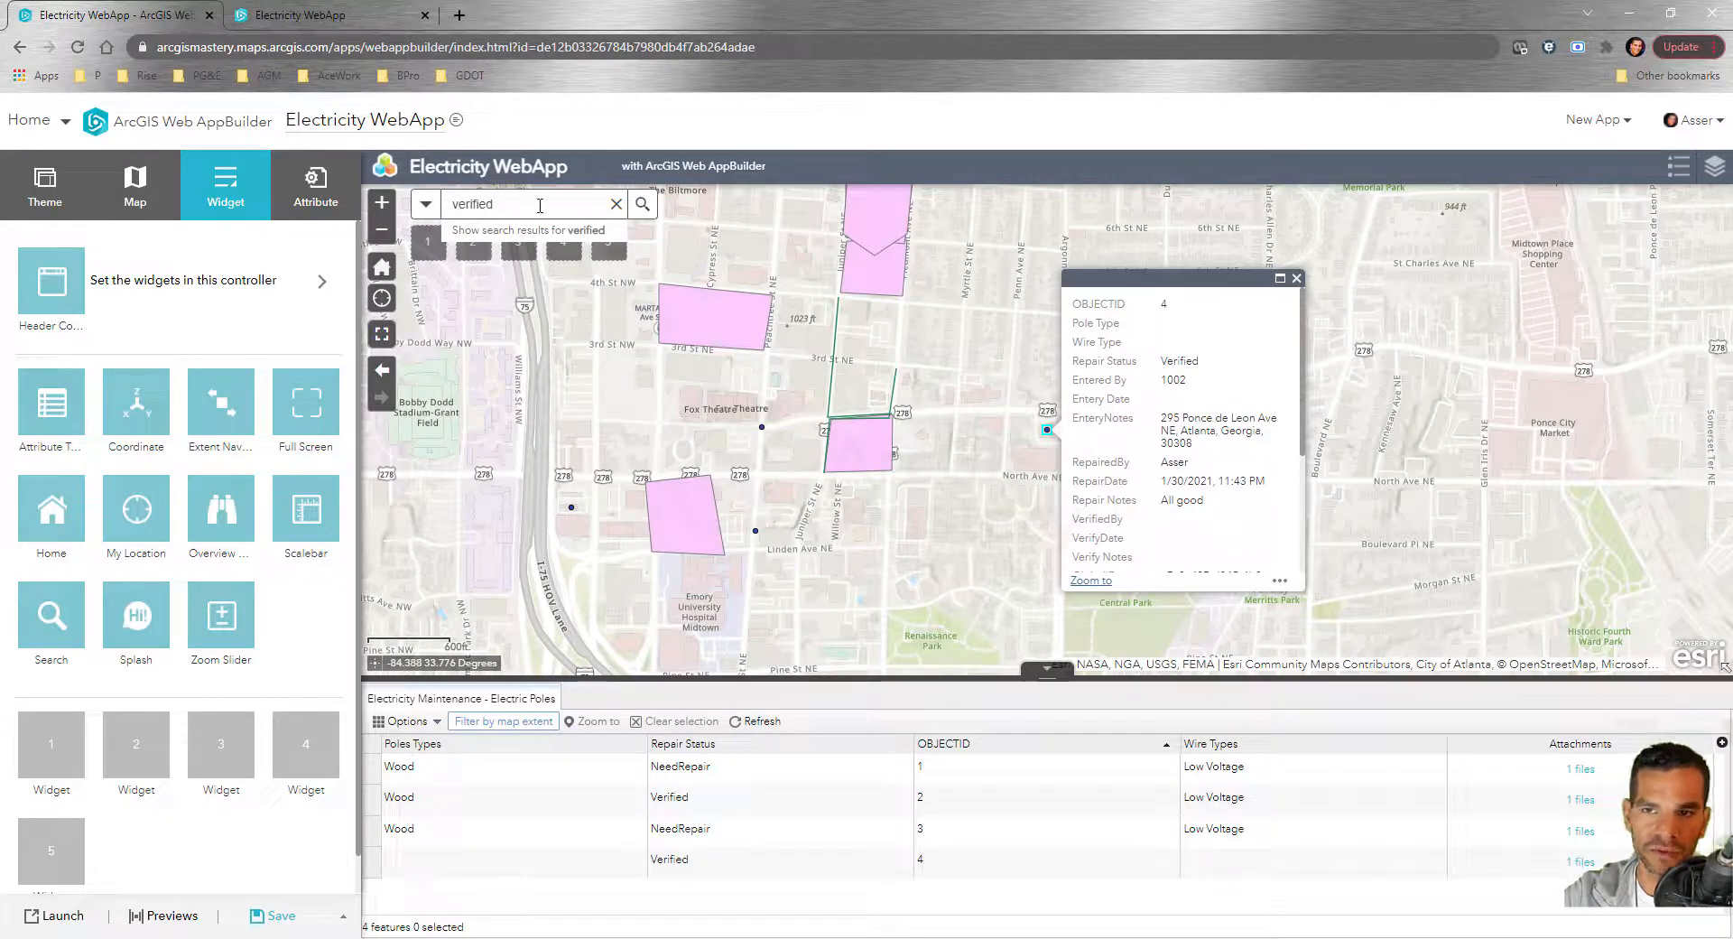
left_click(530, 199)
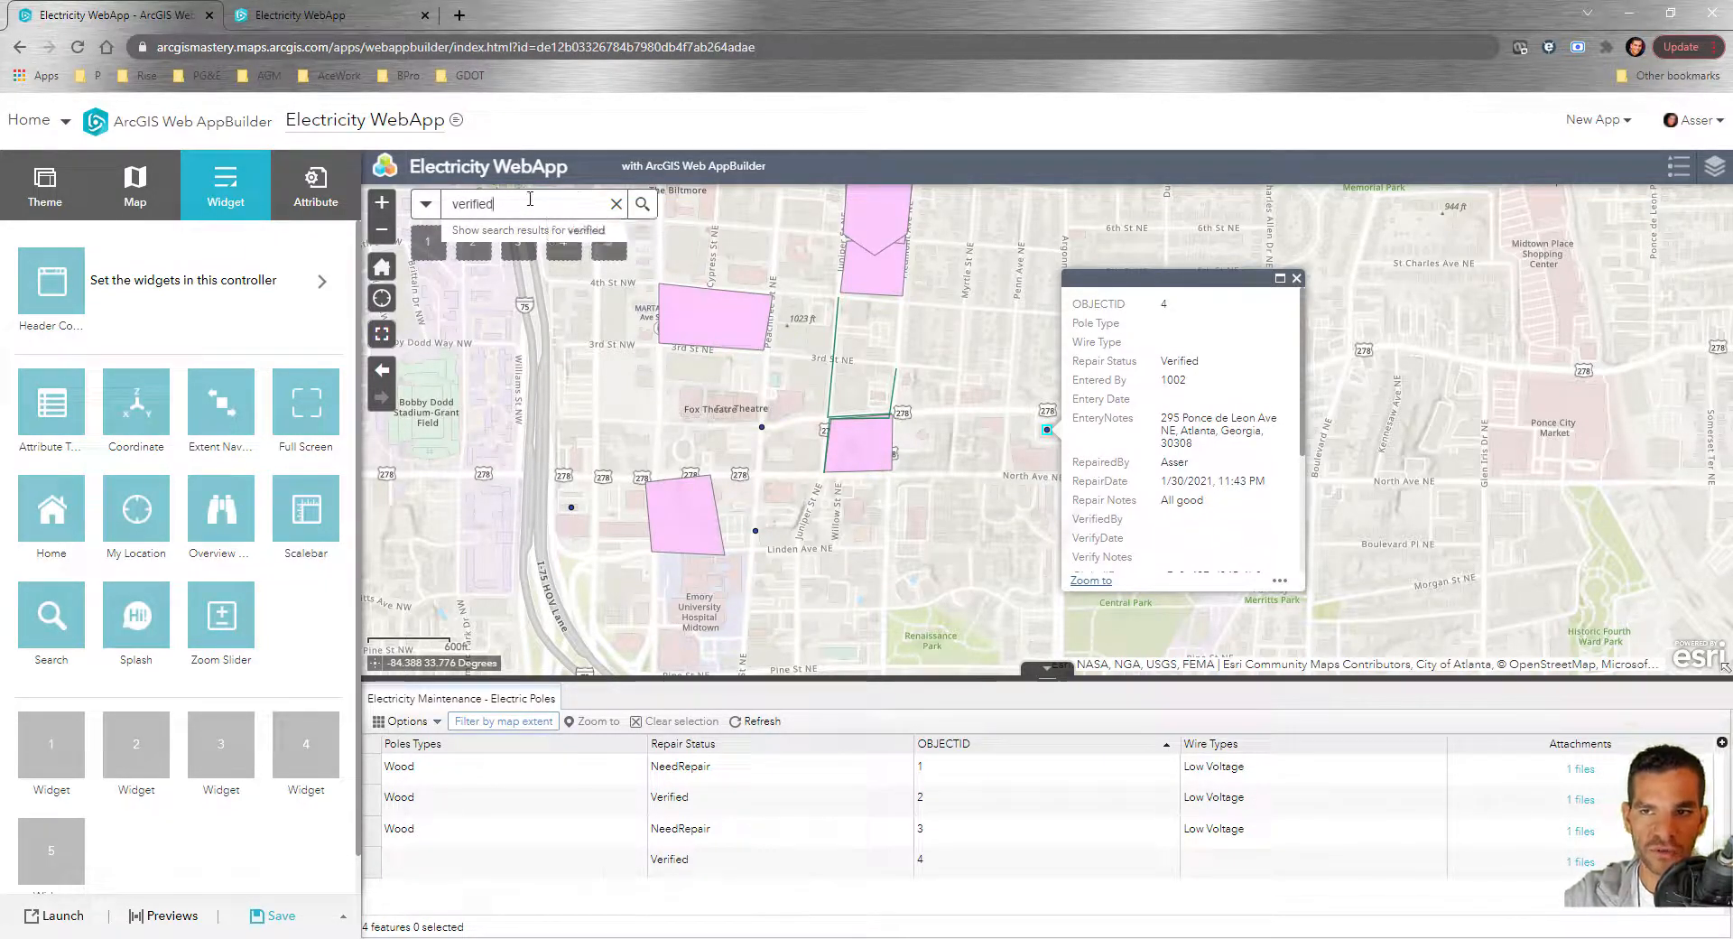
key("BackSpace")
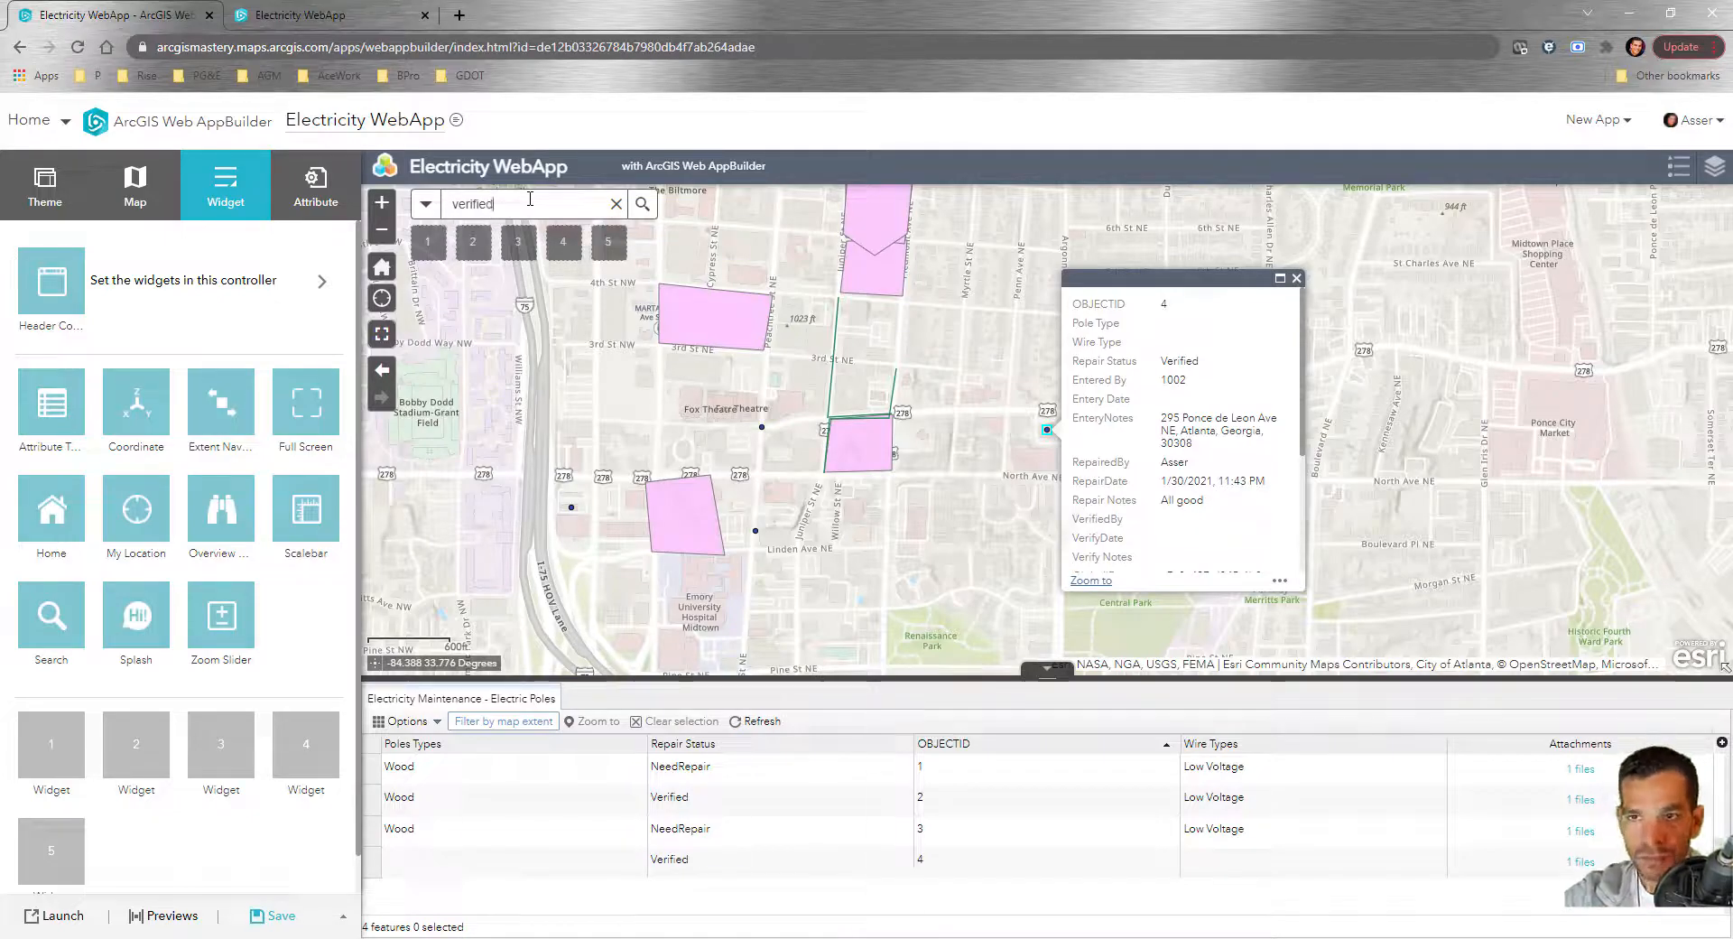
left_click(1296, 278)
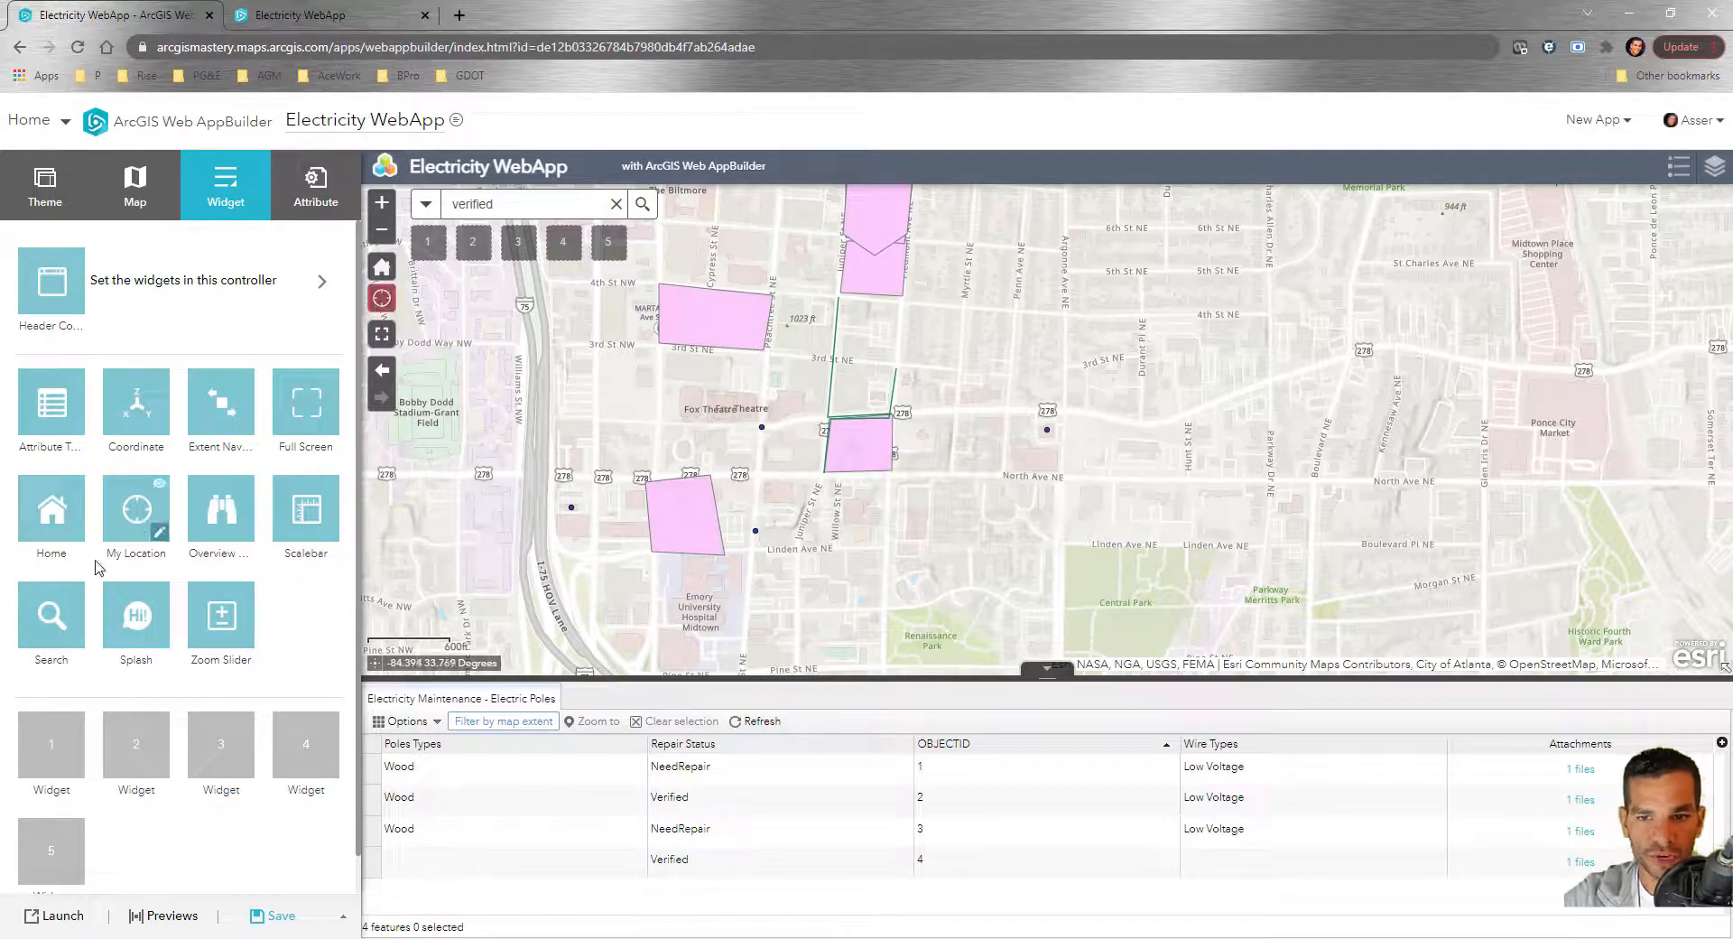
left_click(76, 642)
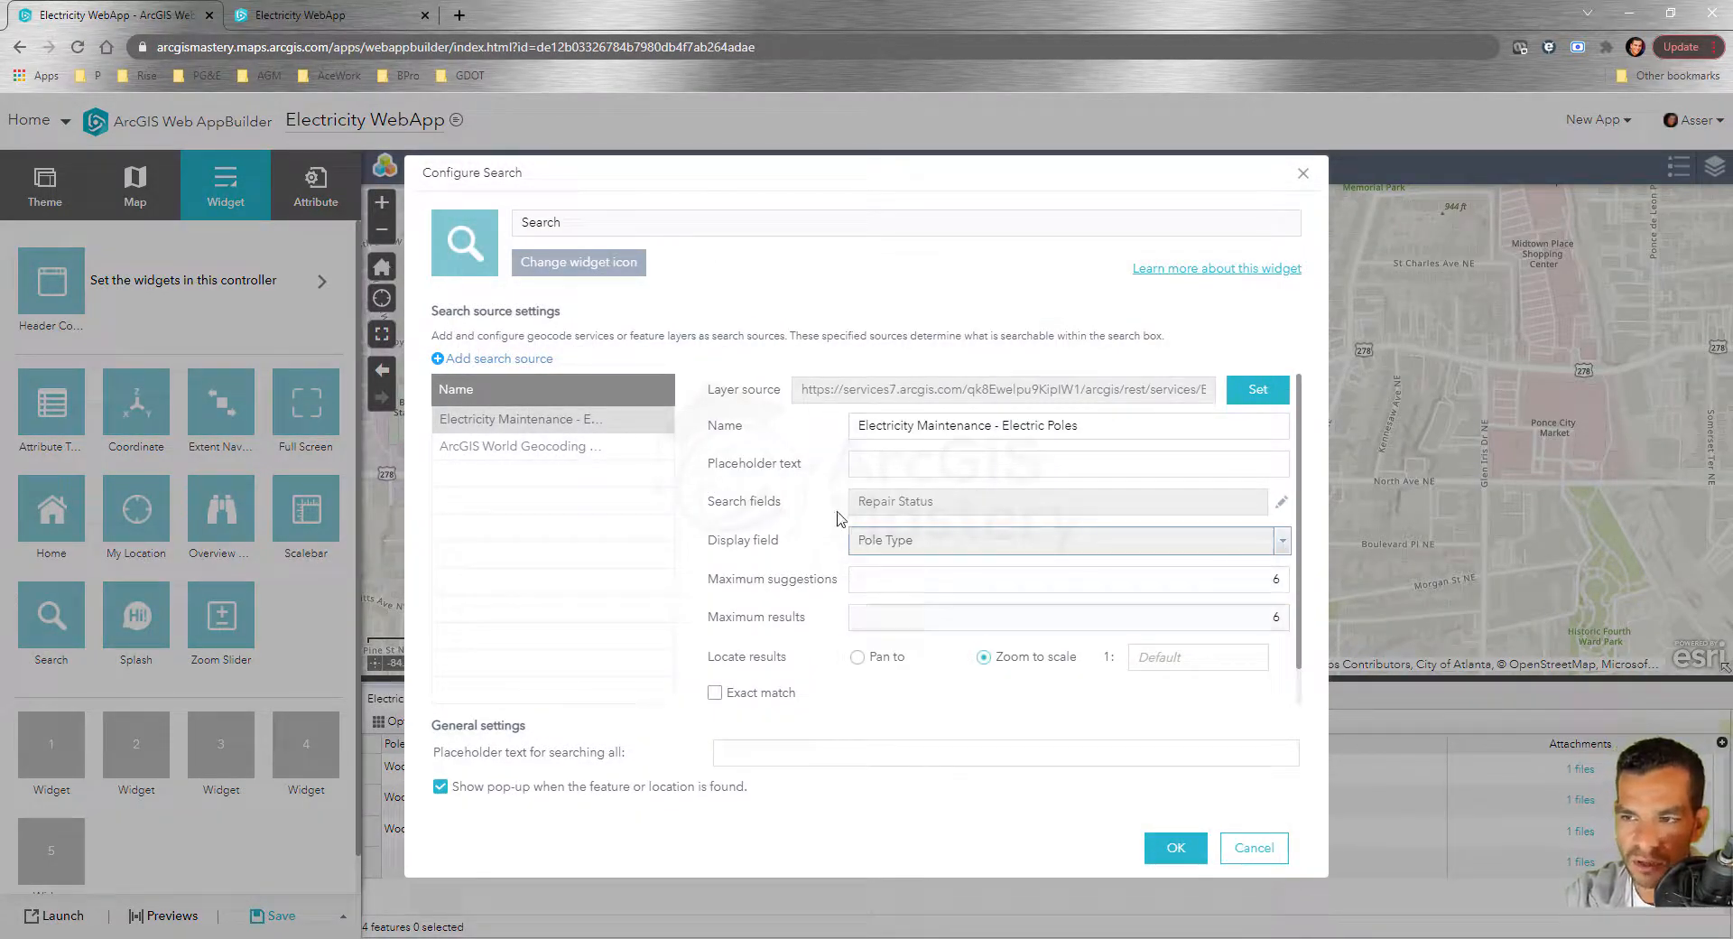
mouse_move(541, 449)
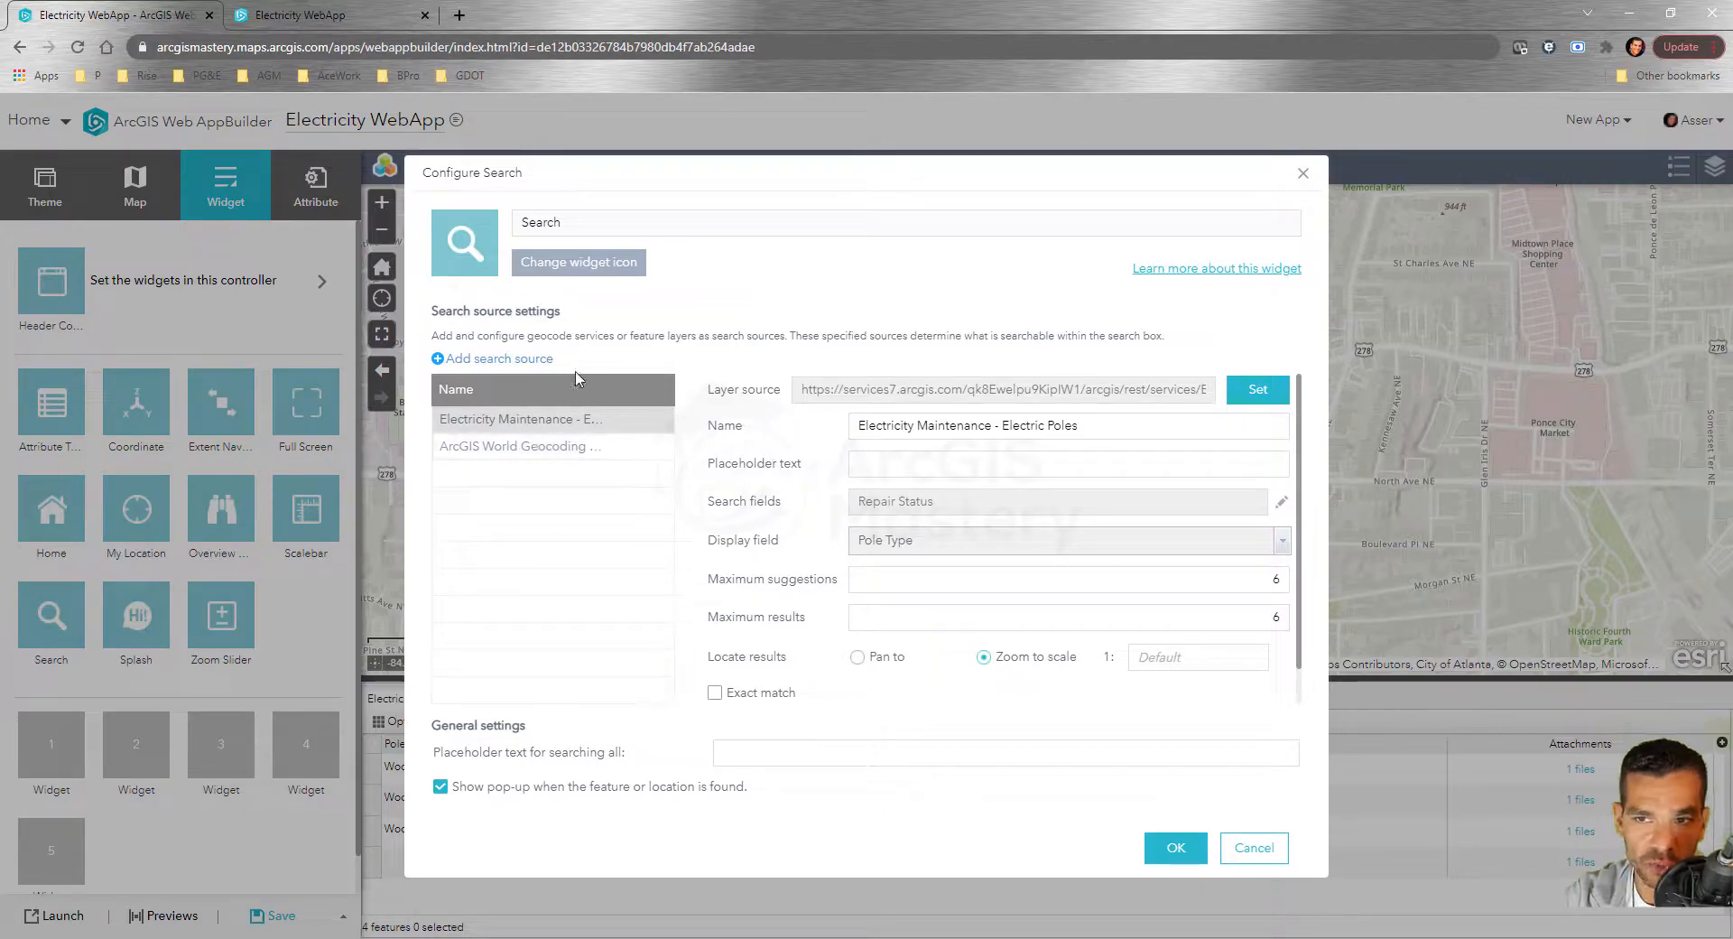
left_click(1253, 848)
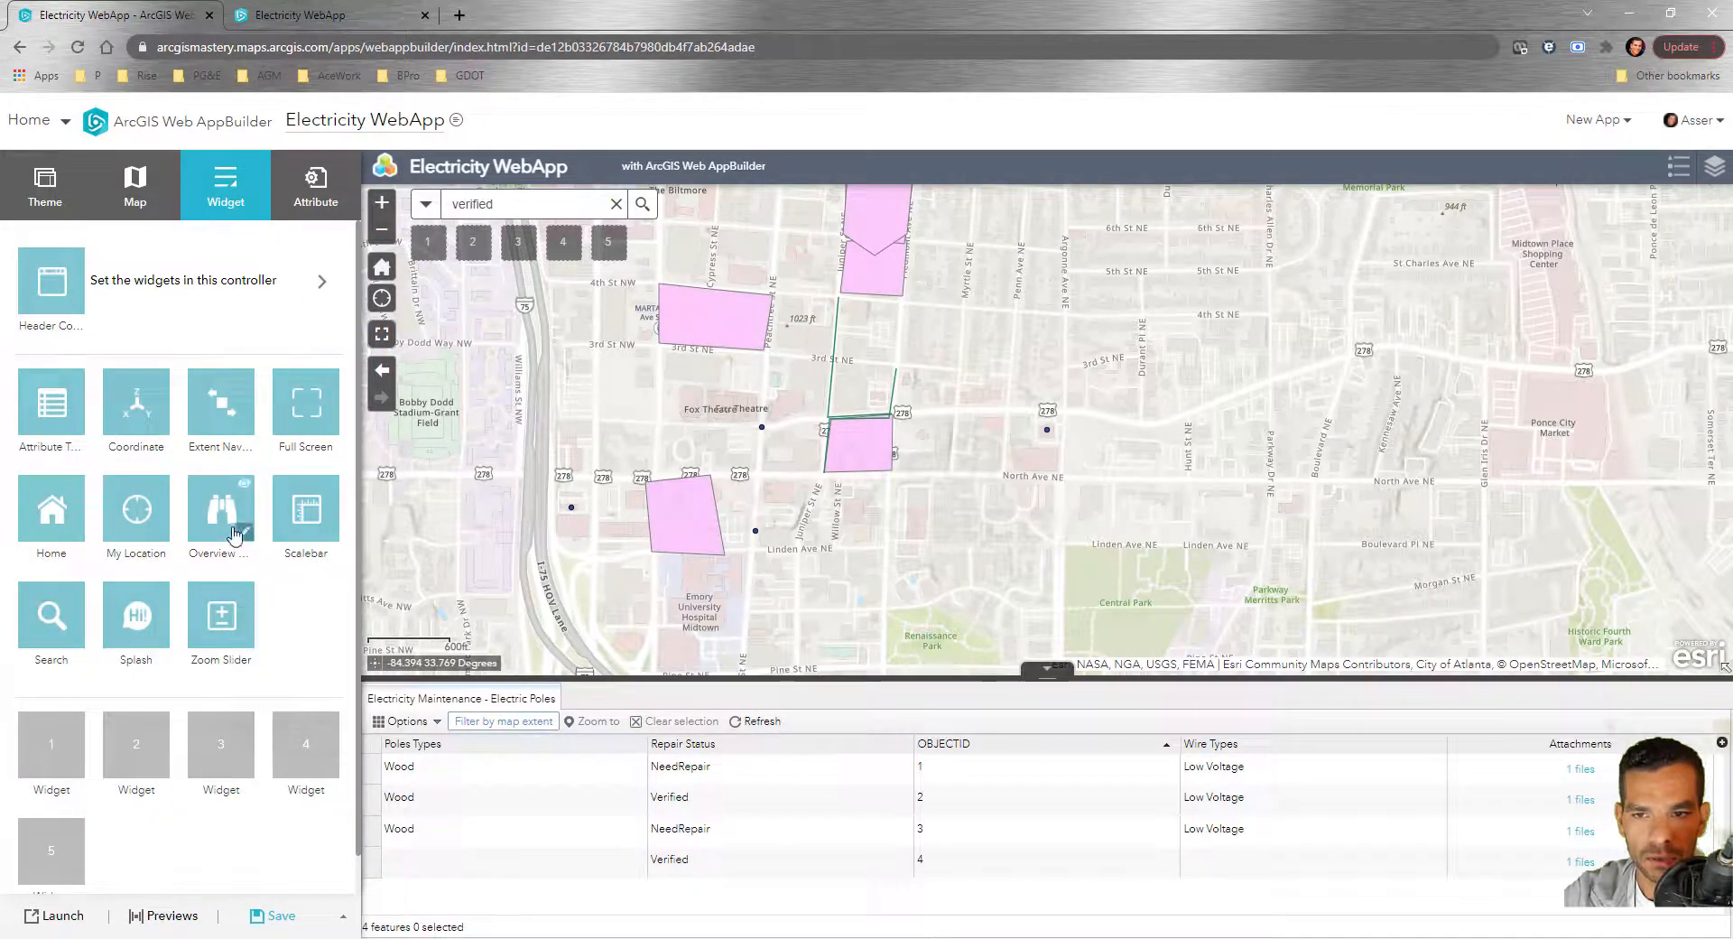
left_click(240, 533)
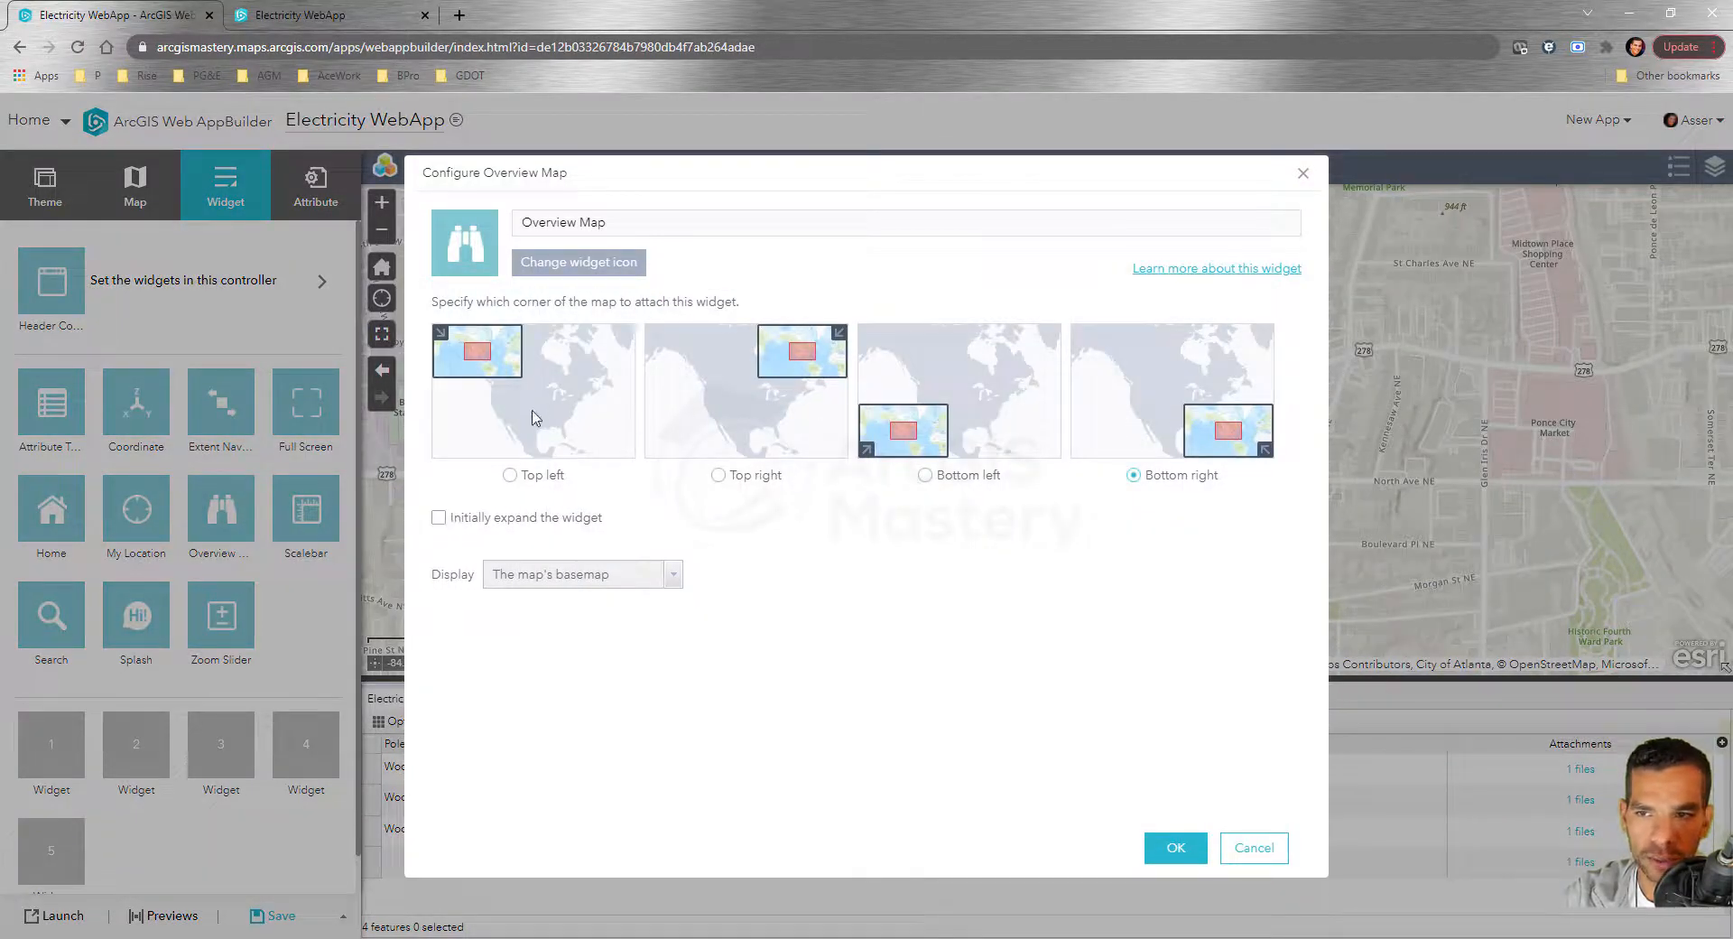
left_click(1255, 847)
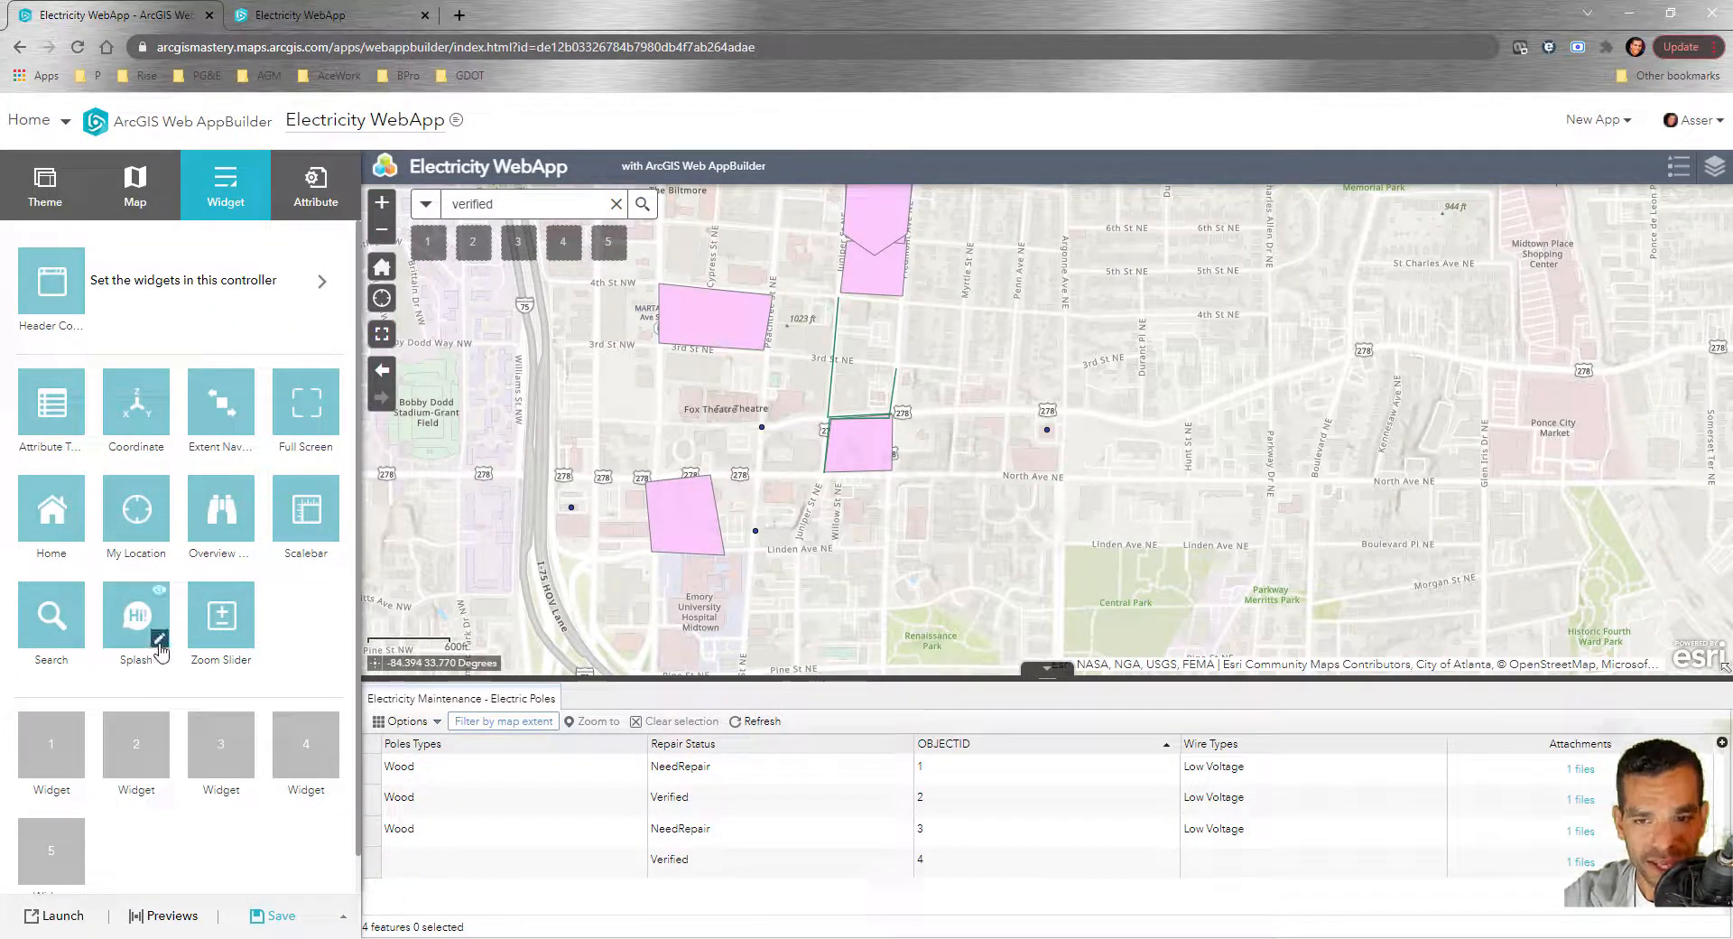
Reopen the Splash widget settings, apply them, and close the splash preview
left_click(161, 644)
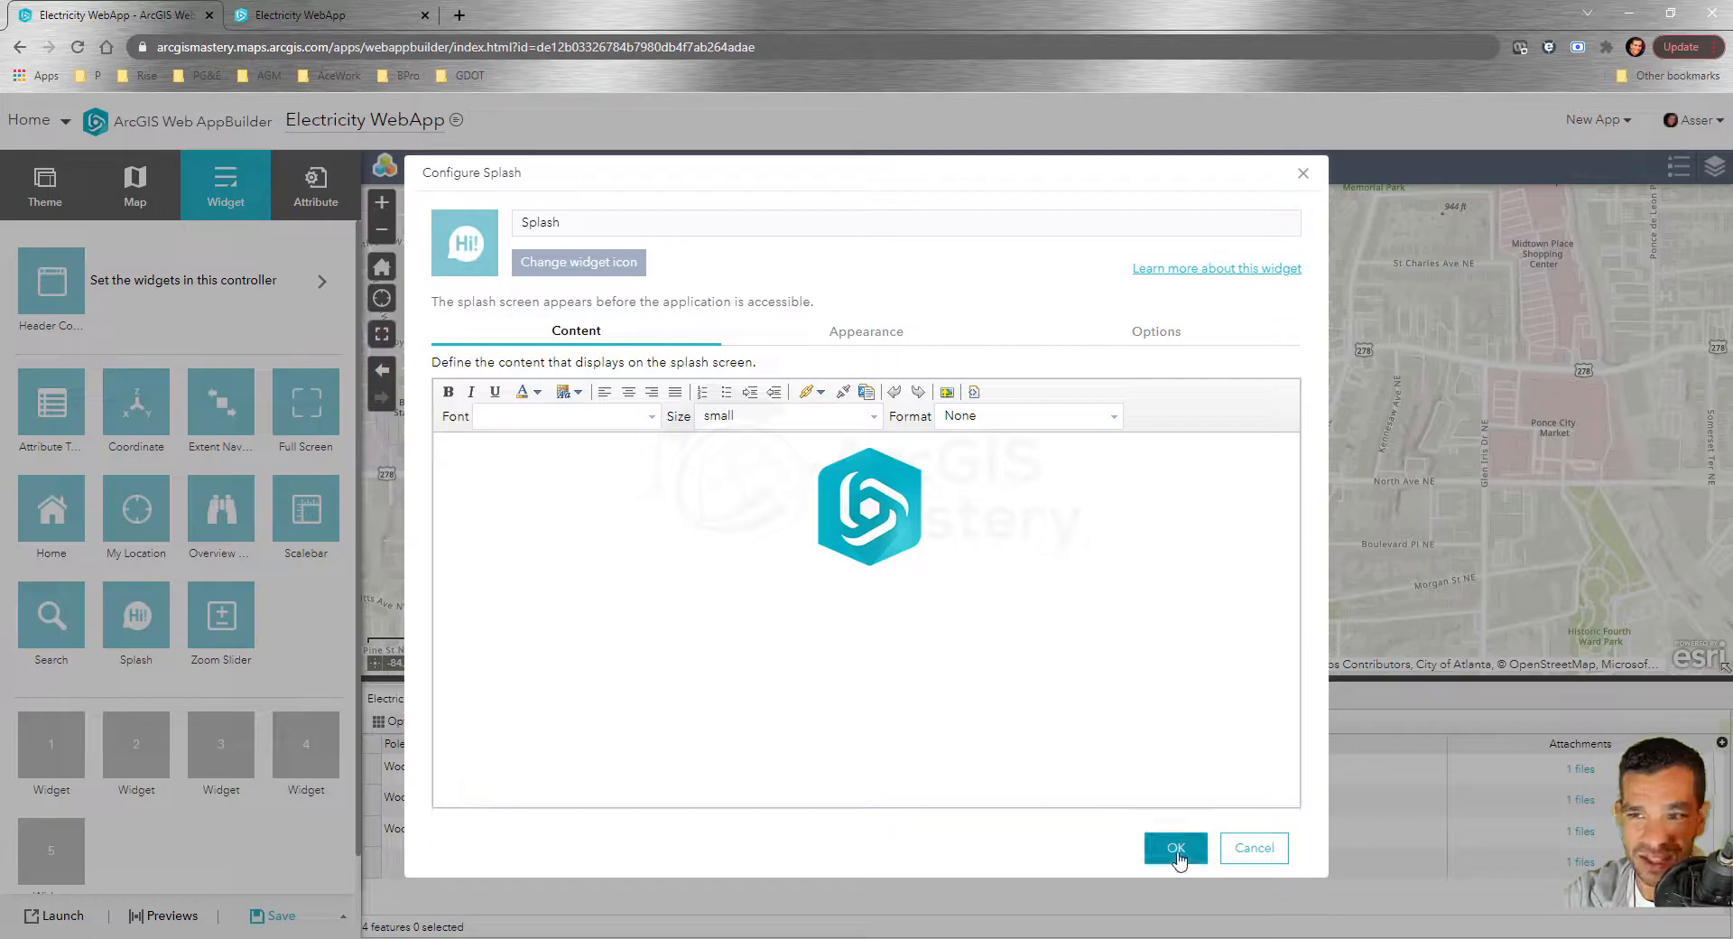
left_click(1176, 856)
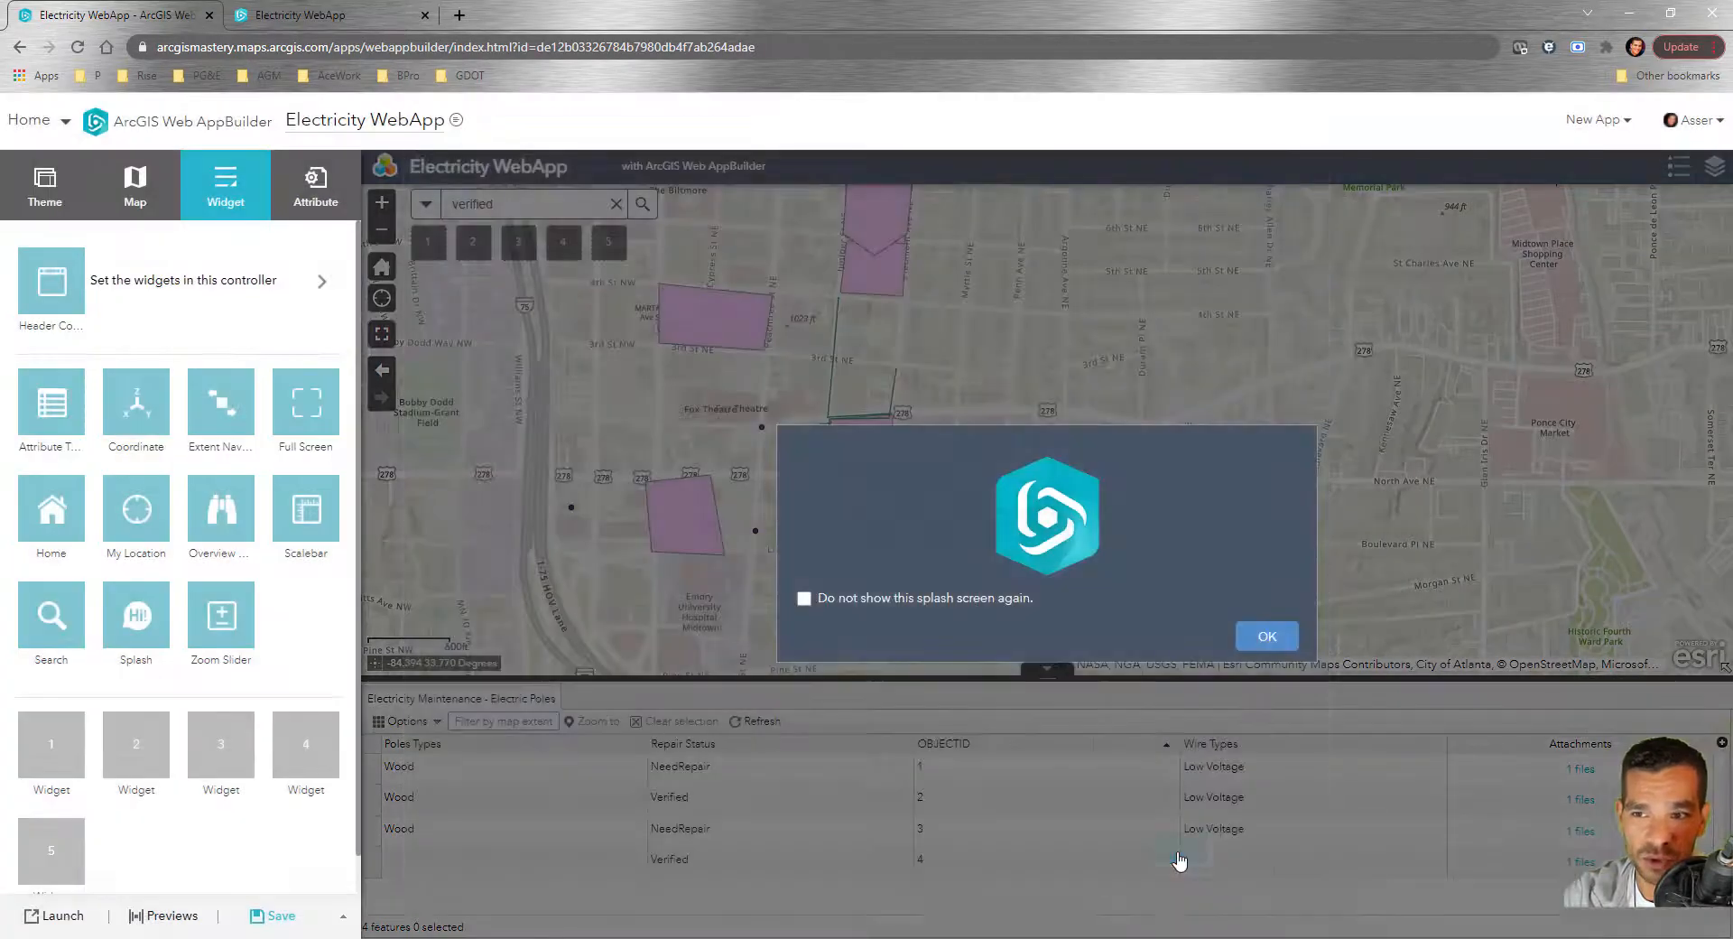
left_click(1267, 636)
Reload the live Electricity WebApp, dismiss its splash screen, and return to the builder
left_click(307, 16)
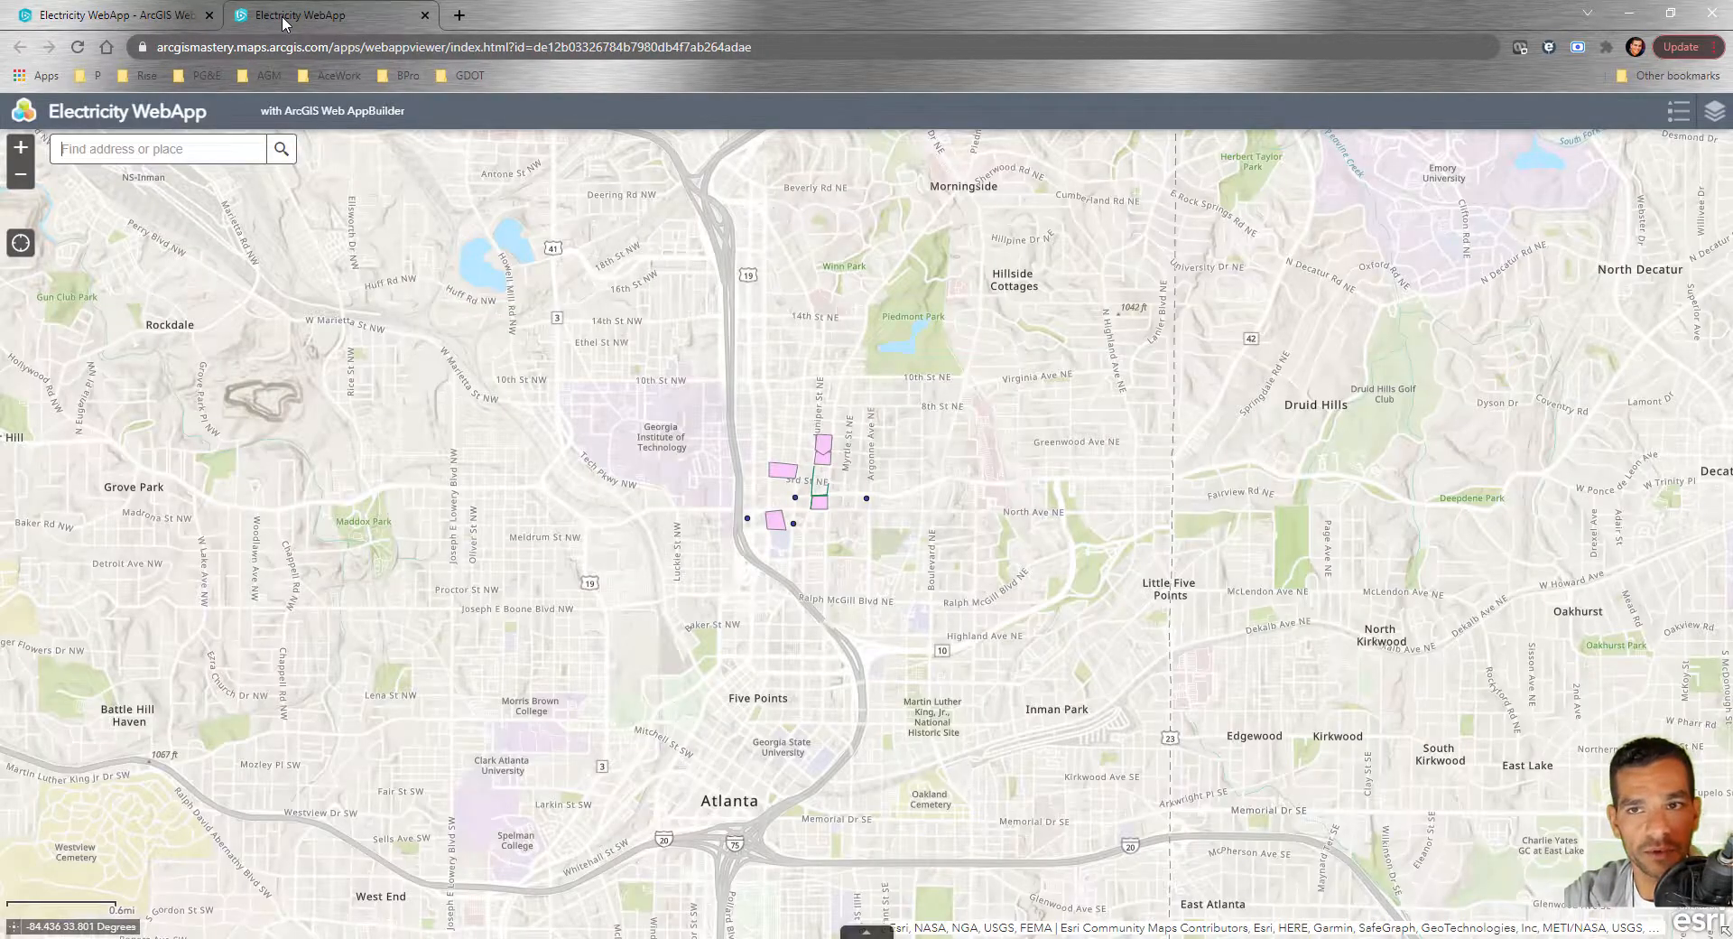
left_click(124, 18)
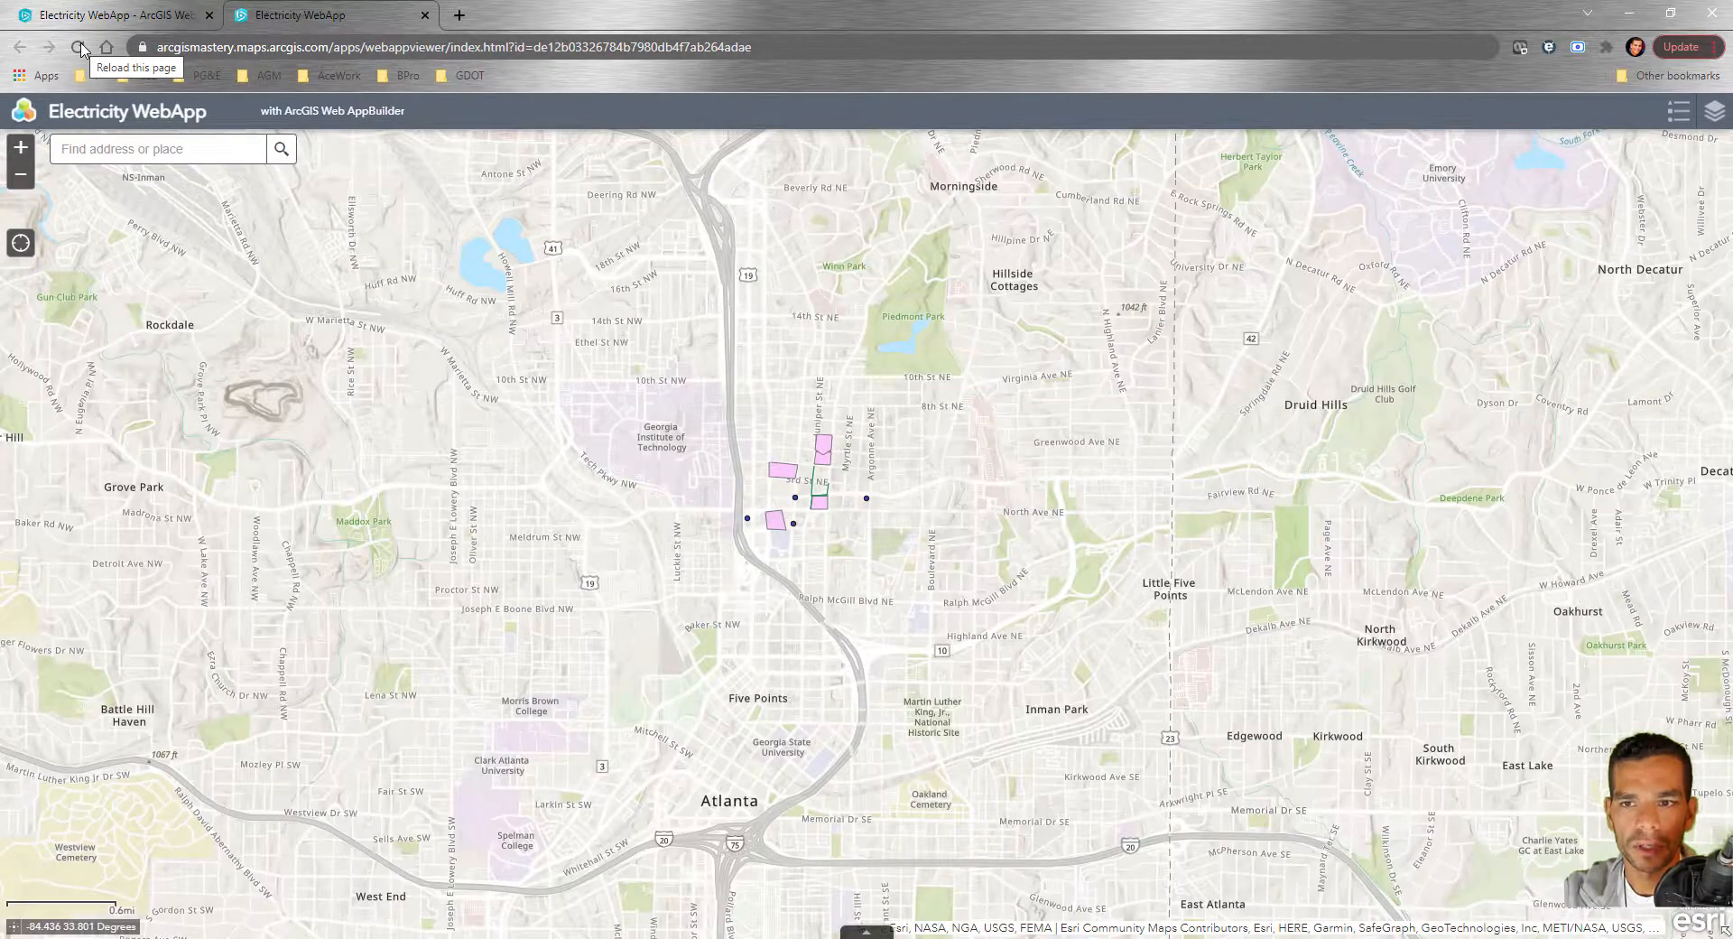
left_click(79, 47)
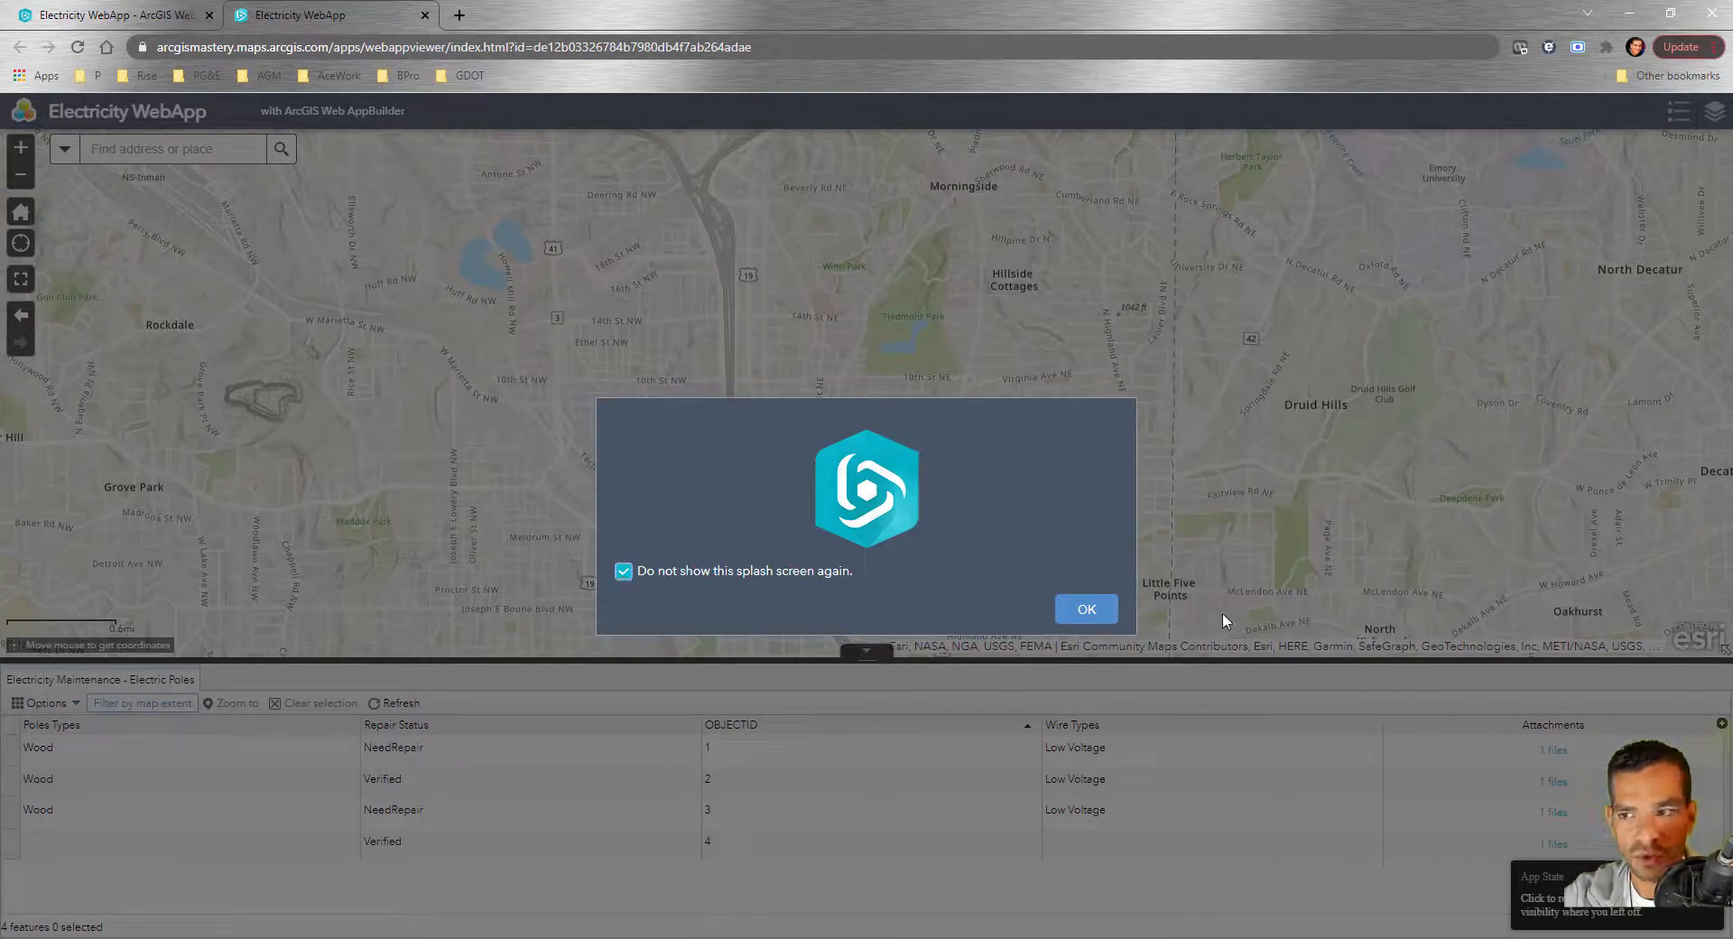
left_click(1088, 611)
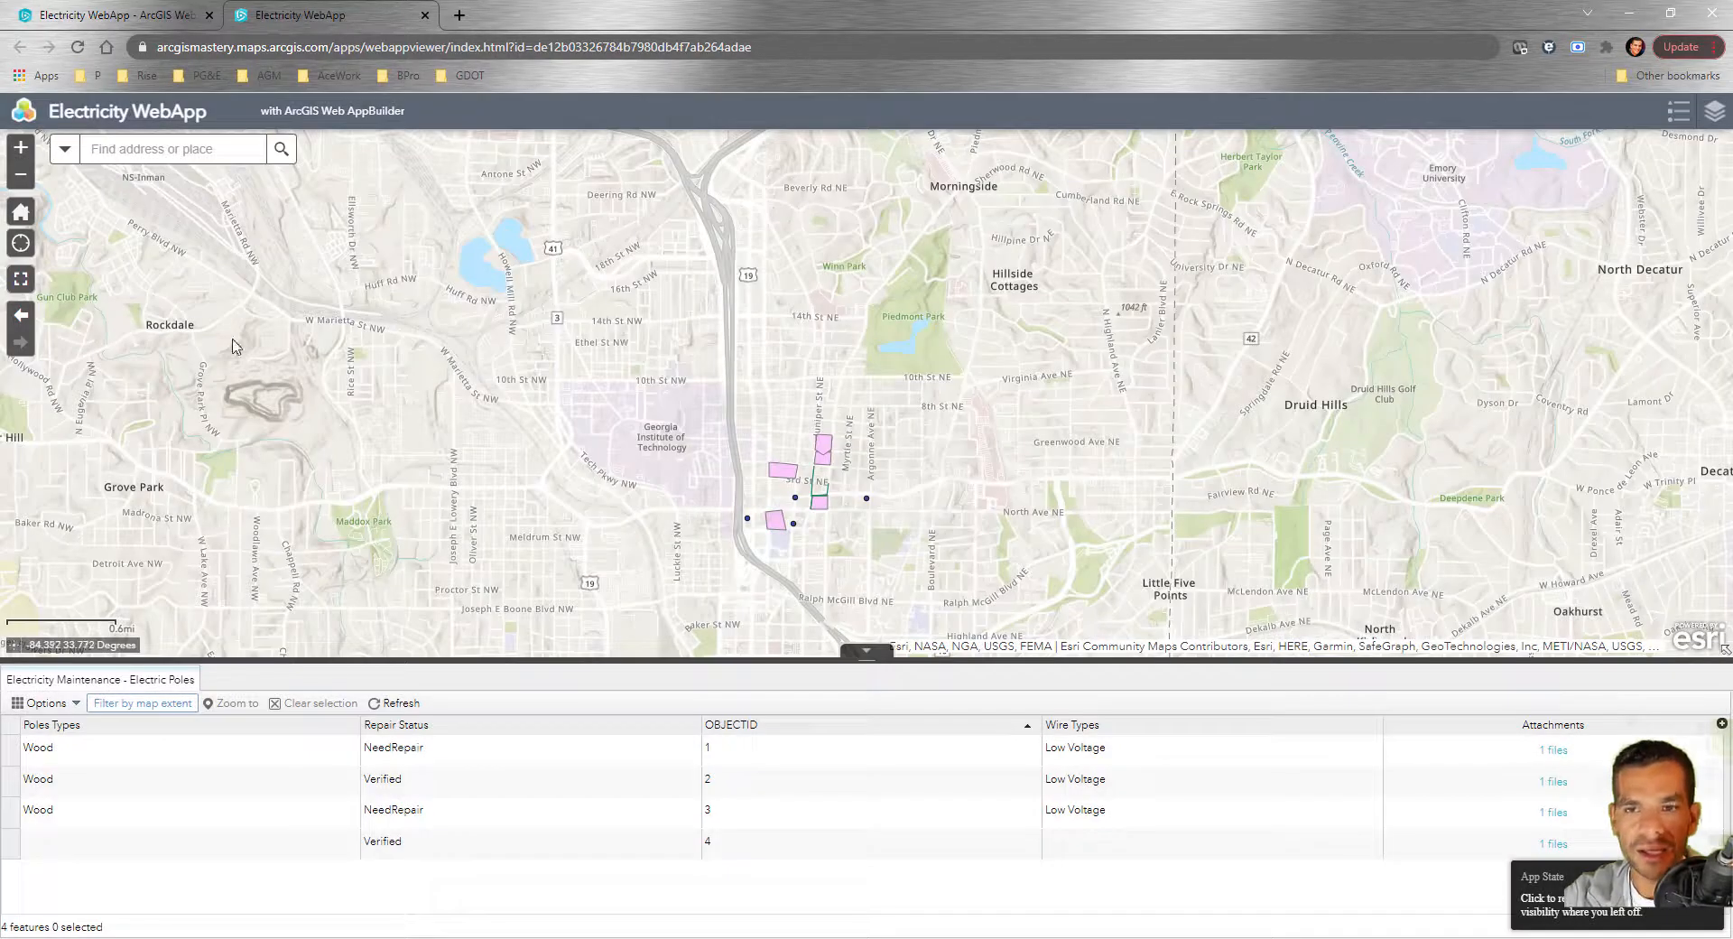
left_click(117, 22)
mouse_move(163, 641)
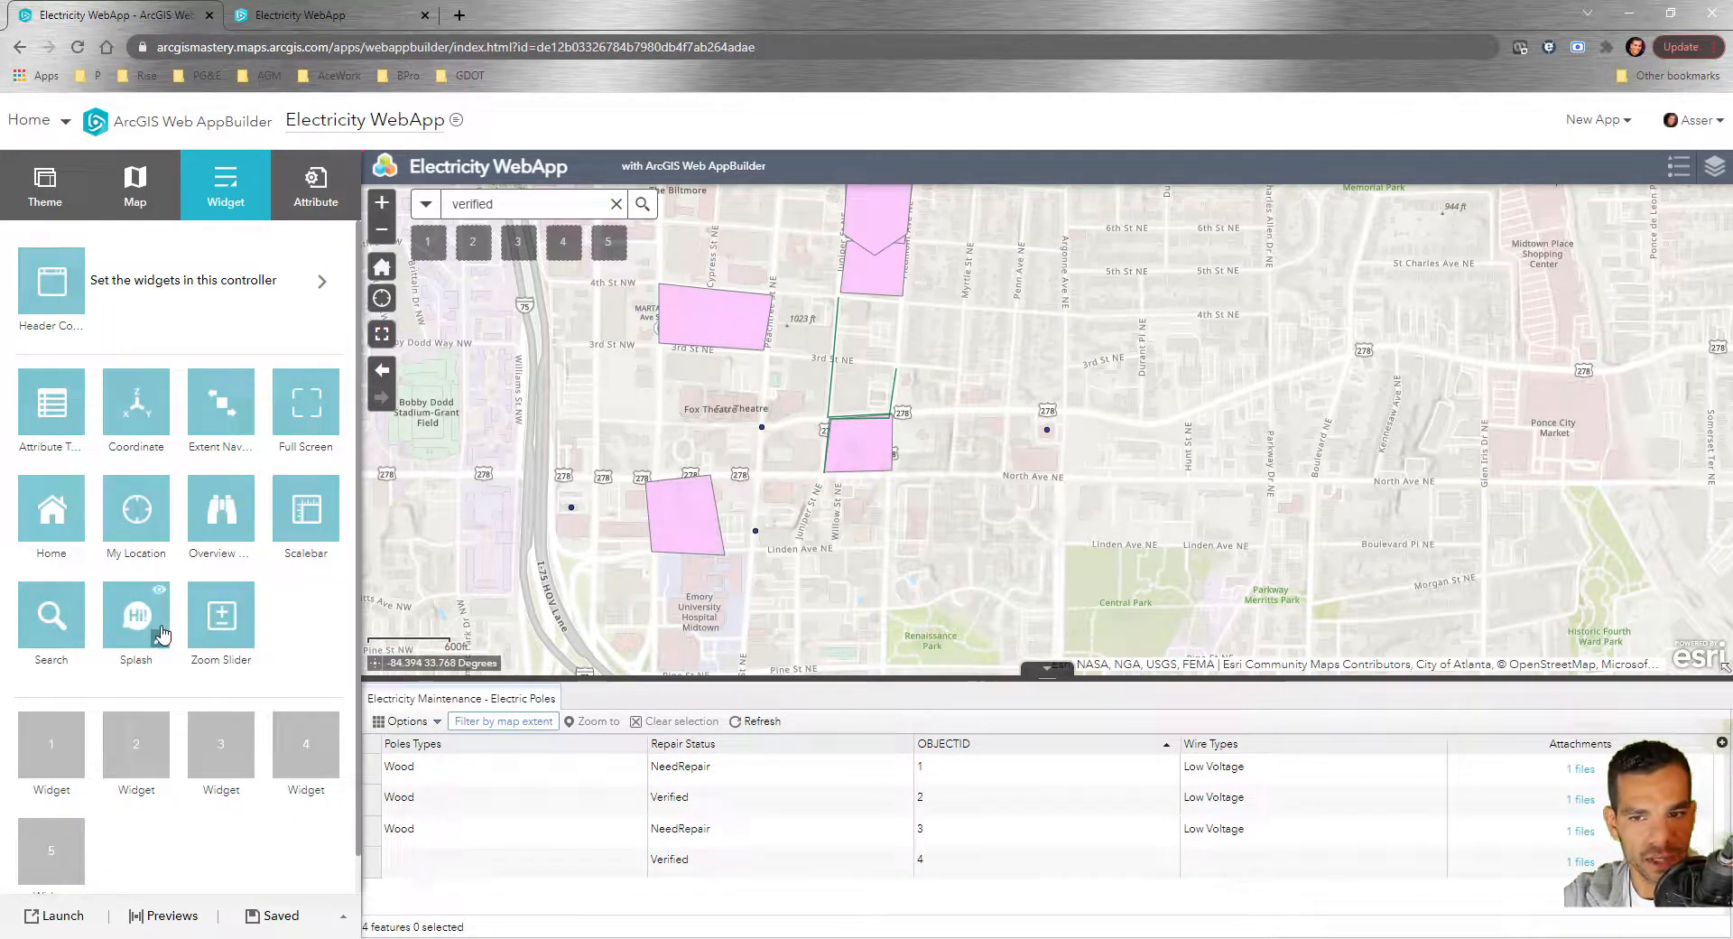
Add a bold, x-large welcome line about the ArcGISMastery course above the splash logo
left_click(160, 641)
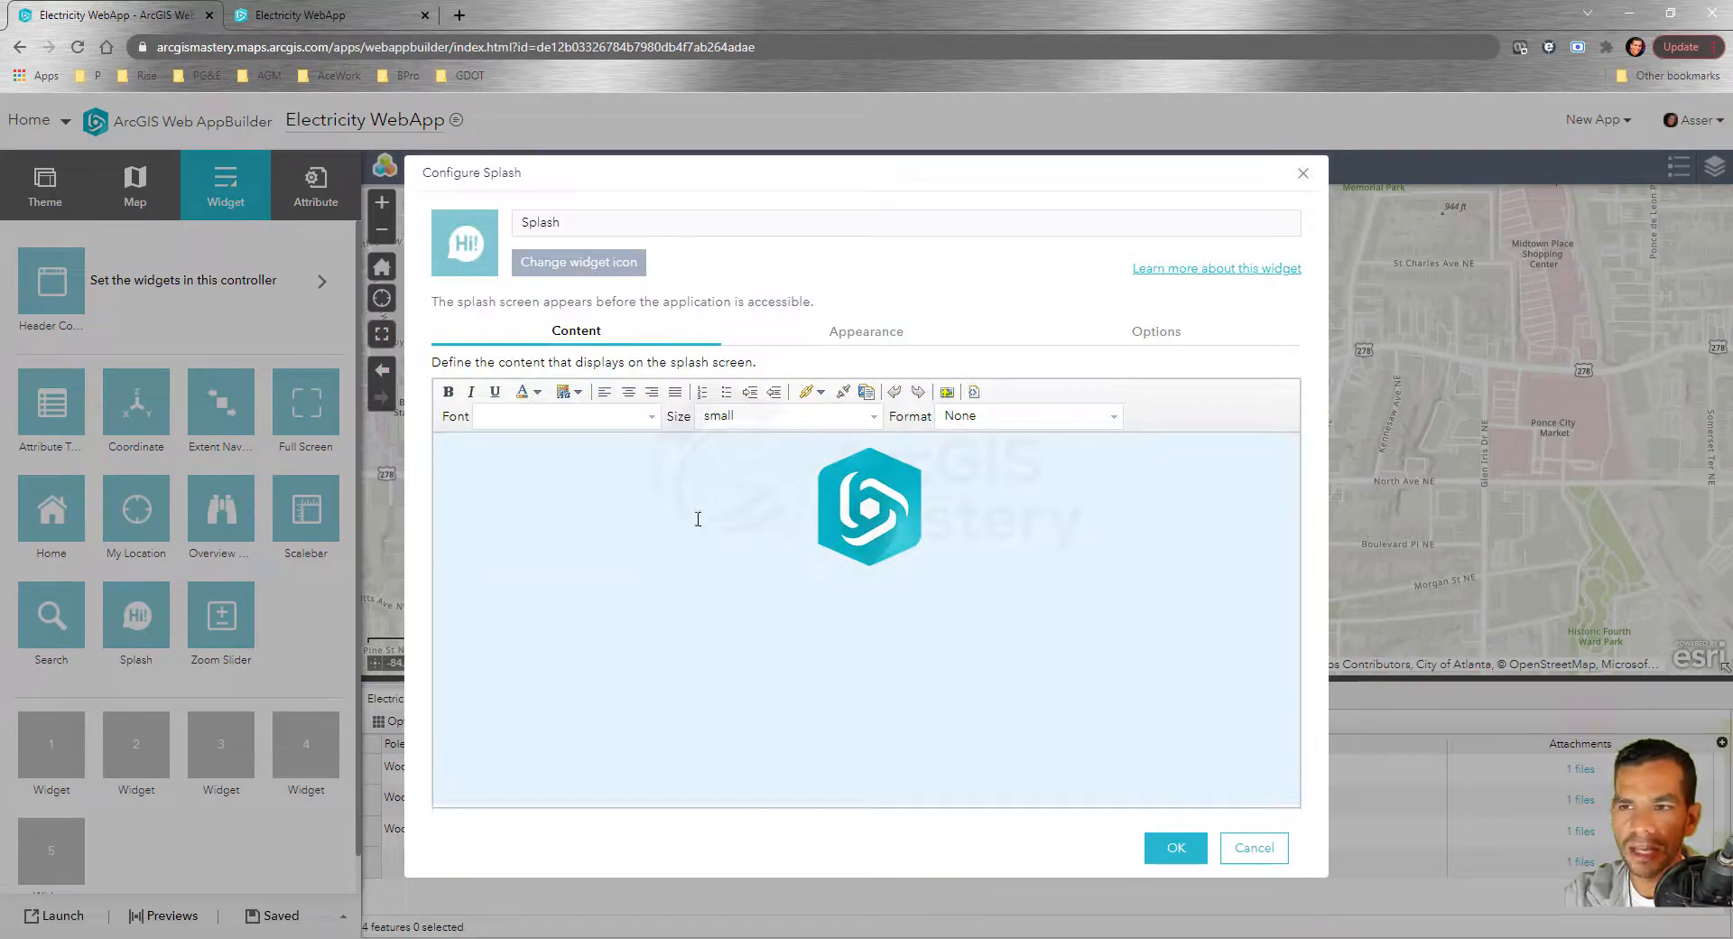
left_click(804, 501)
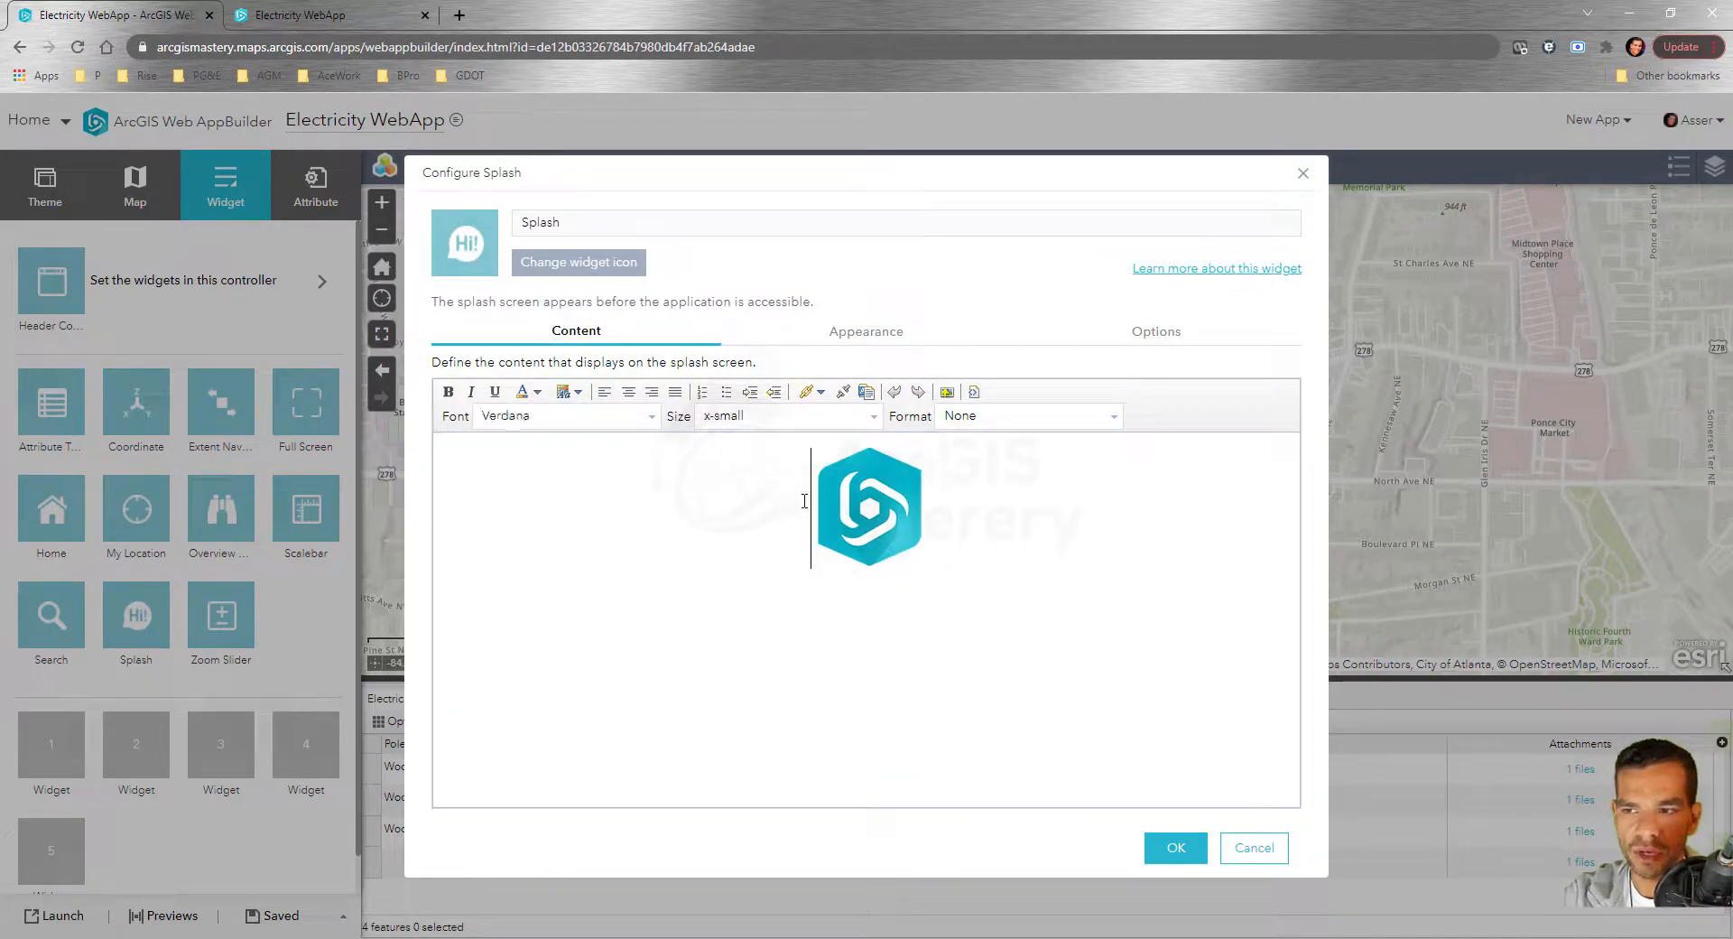
key("Return")
type("Hello Ass")
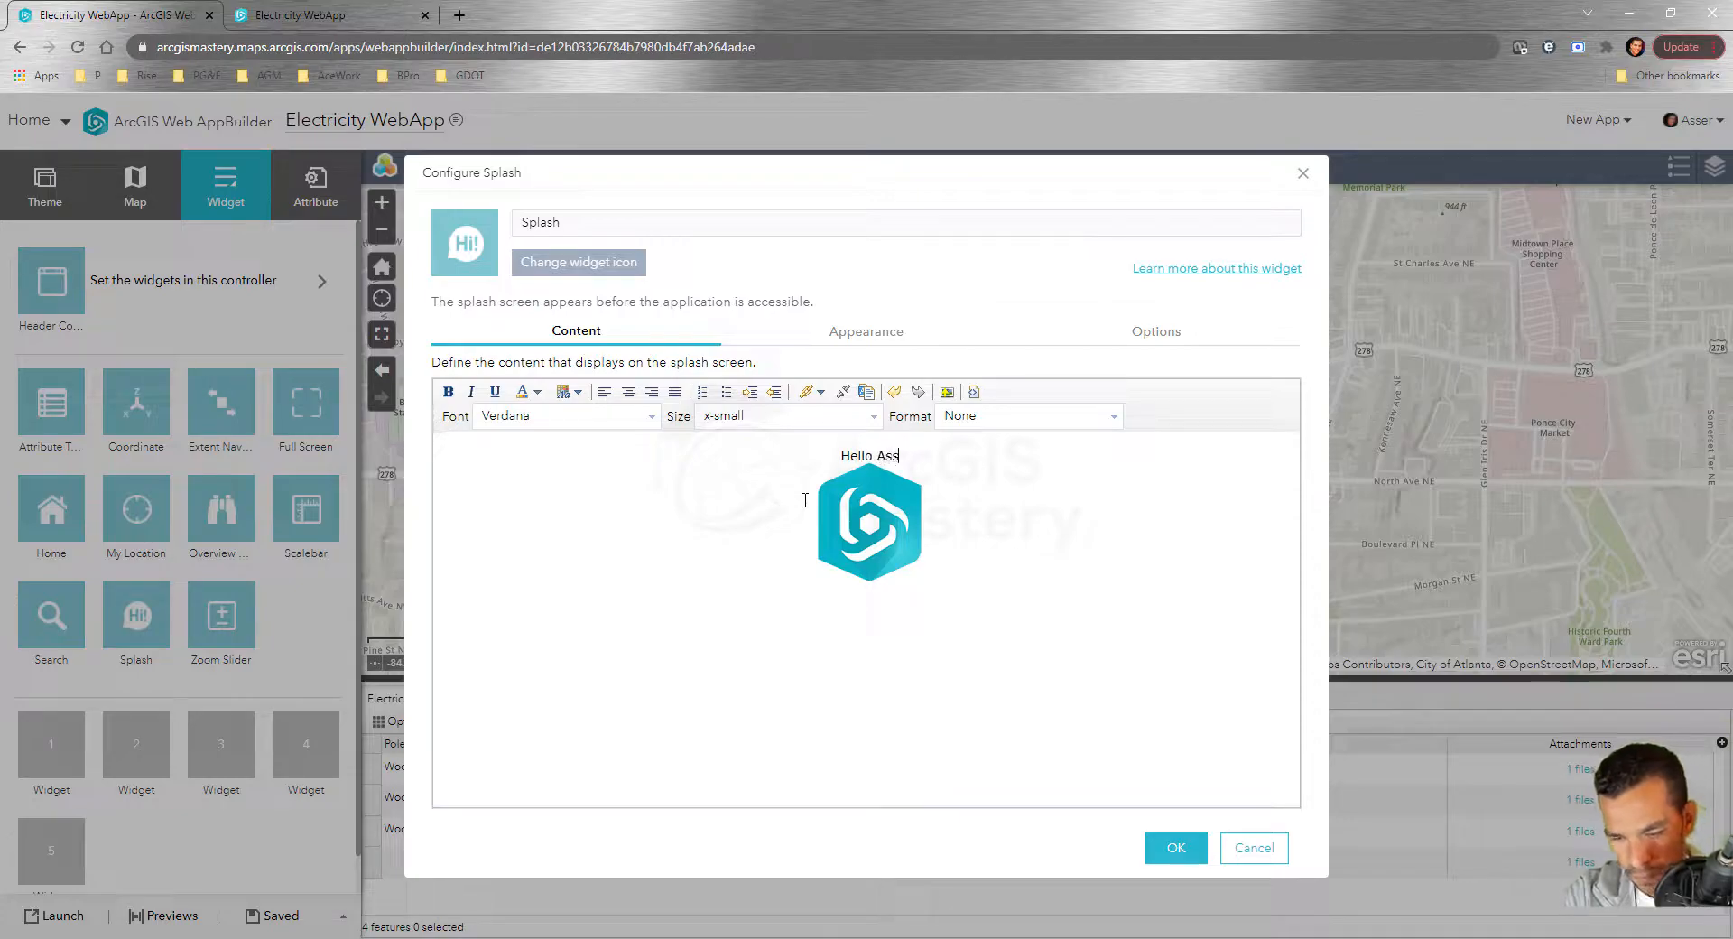
type("er welcome to")
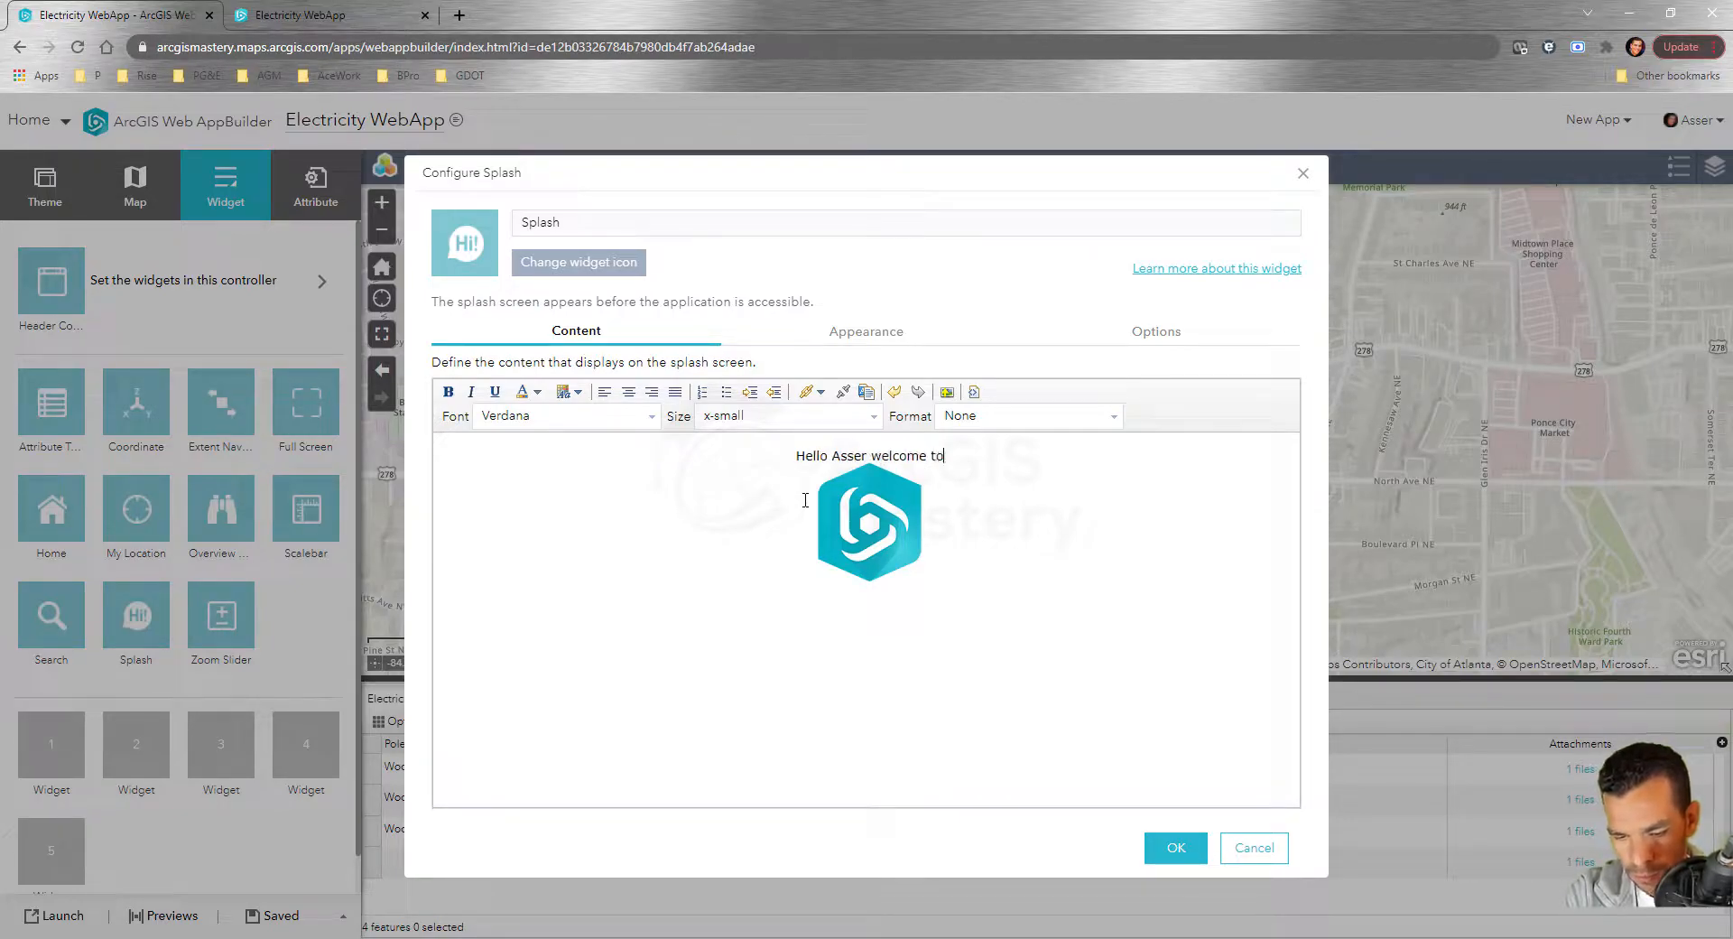
type(" ArcGISMast")
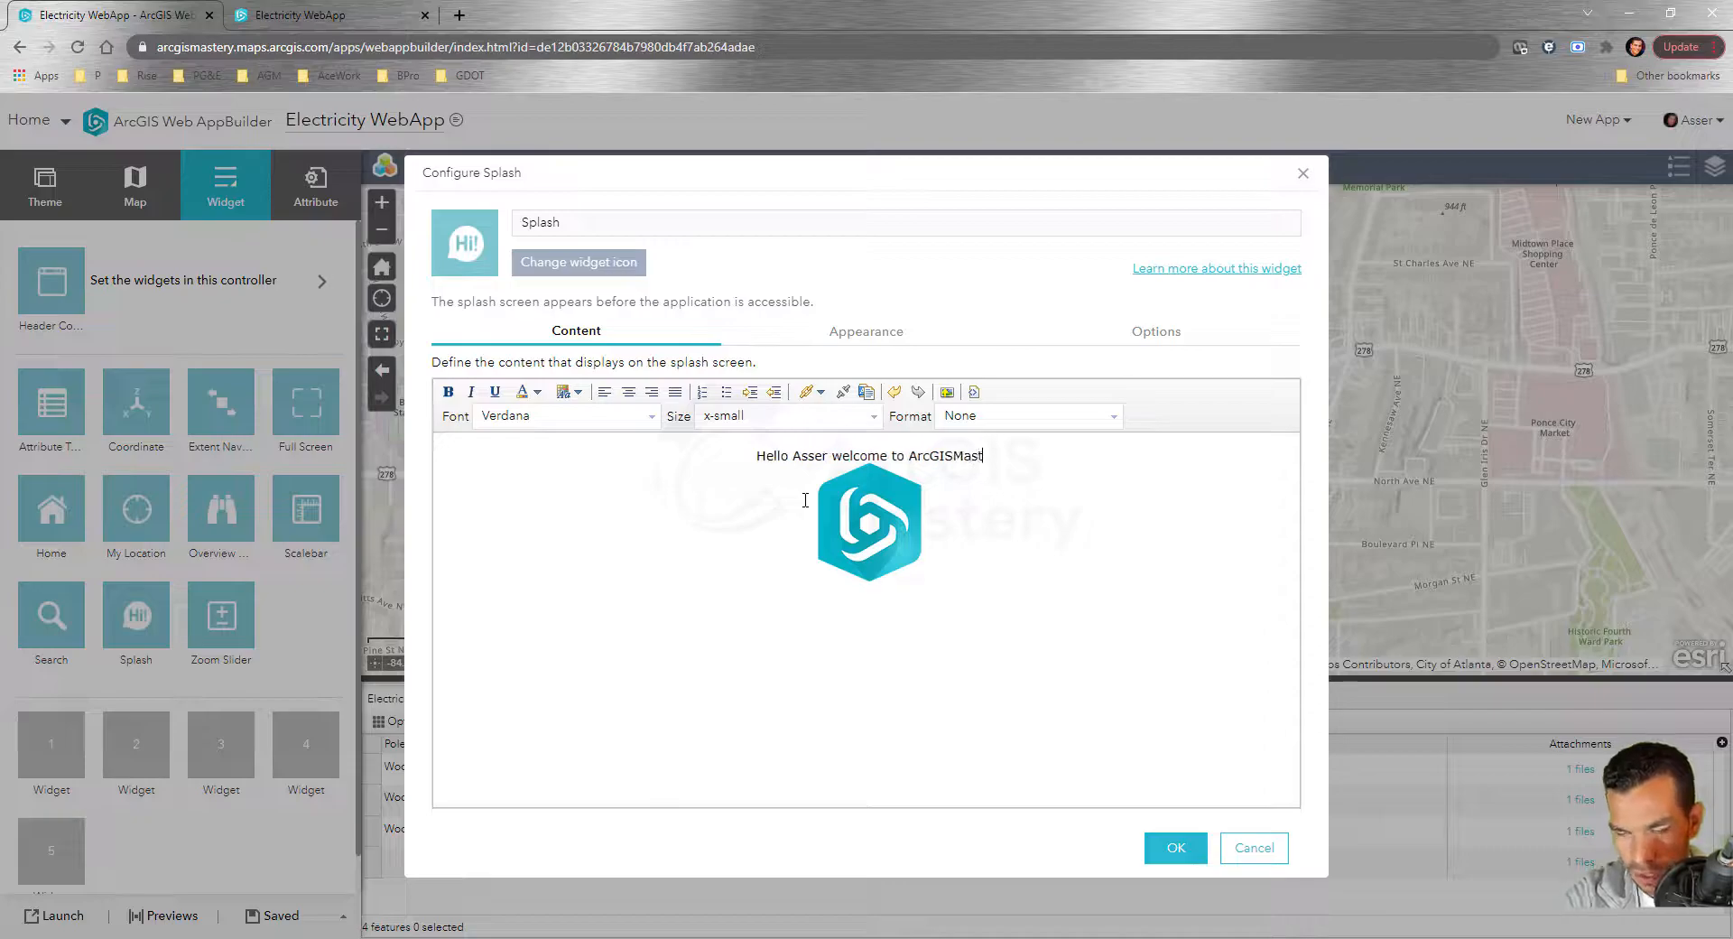
type("ery course")
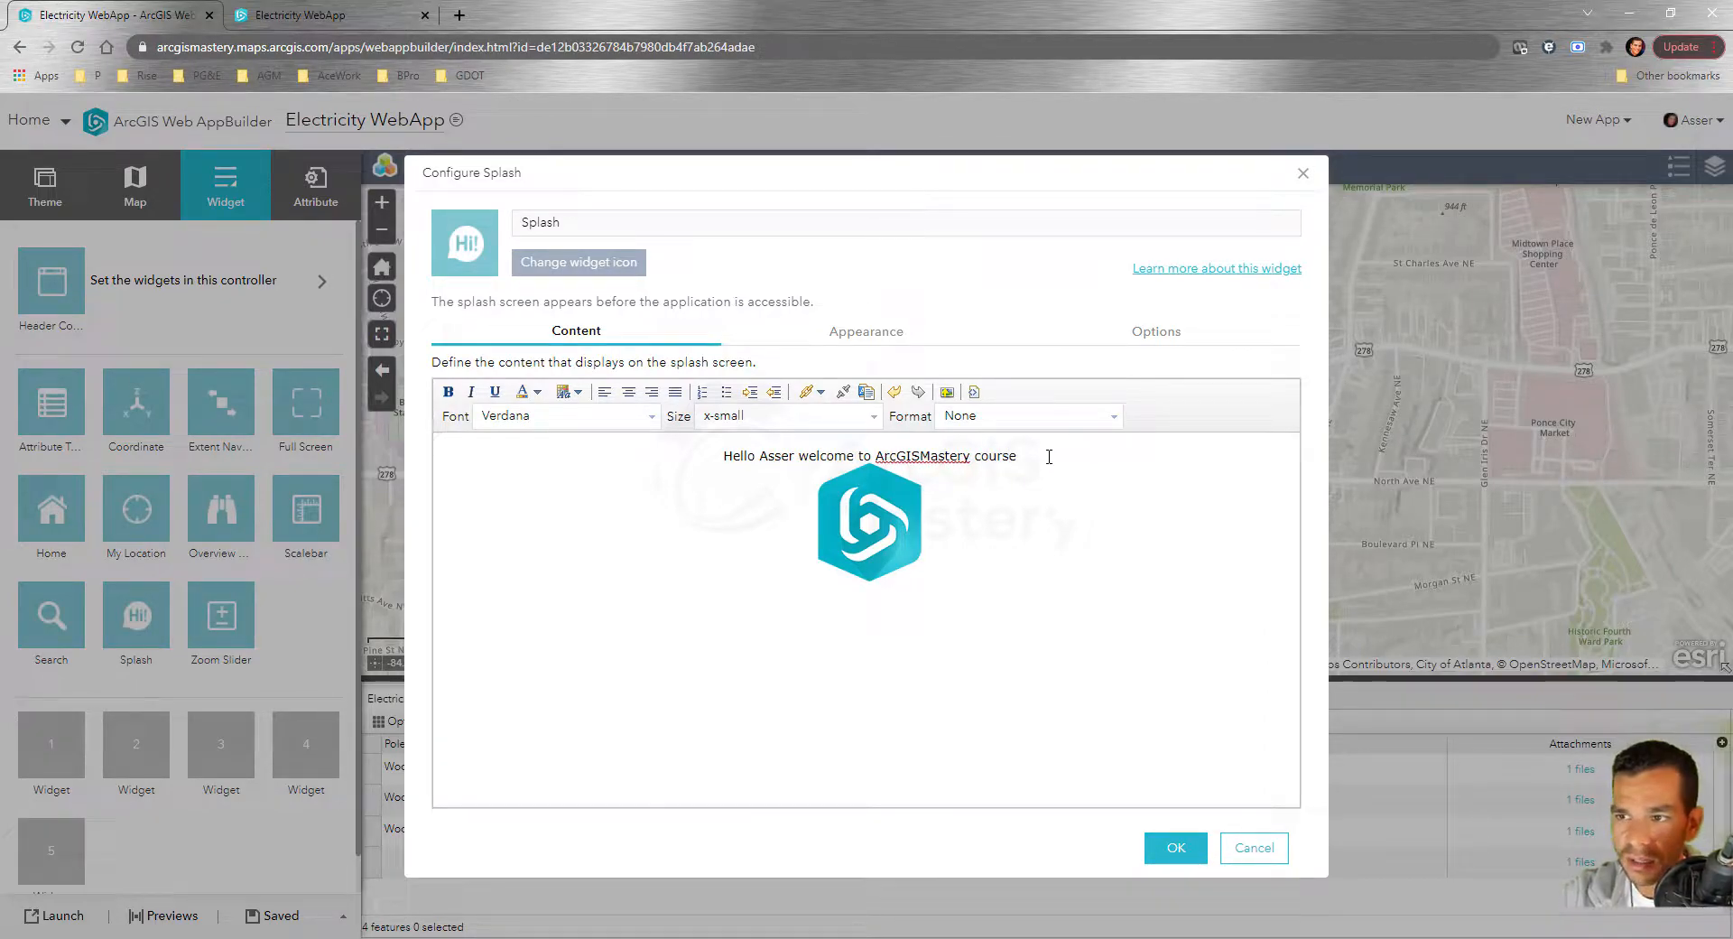
left_click_drag(1049, 456, 721, 456)
left_click(448, 391)
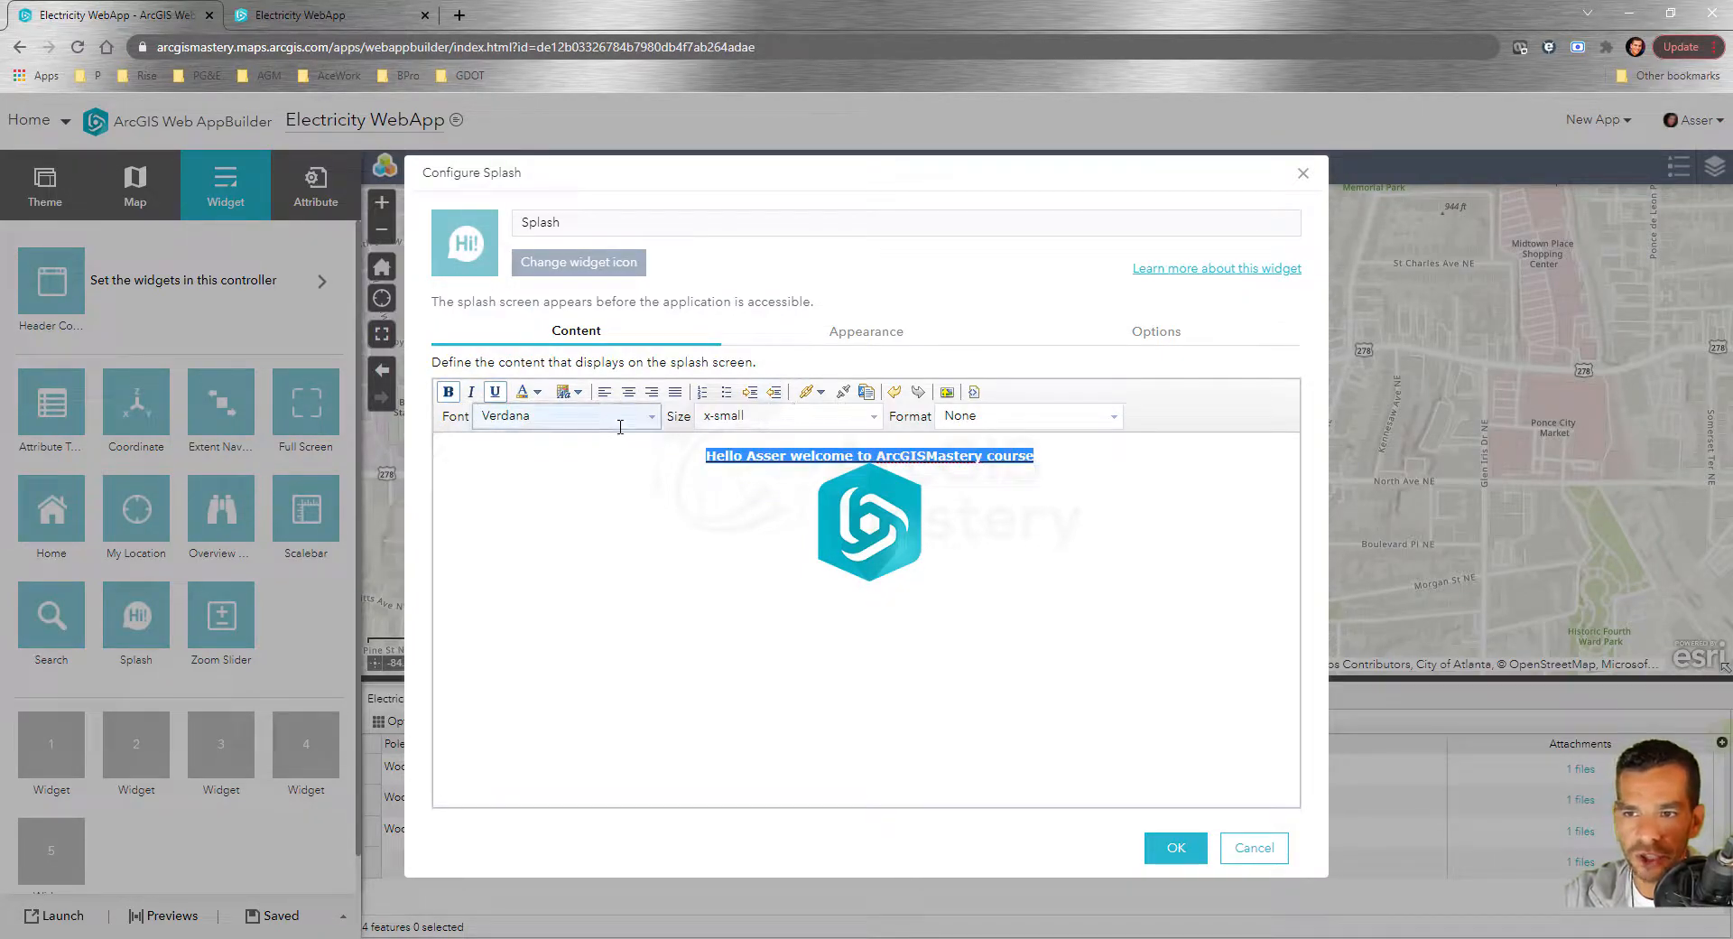
left_click(873, 416)
left_click(768, 565)
left_click(927, 541)
left_click_drag(1127, 466, 881, 458)
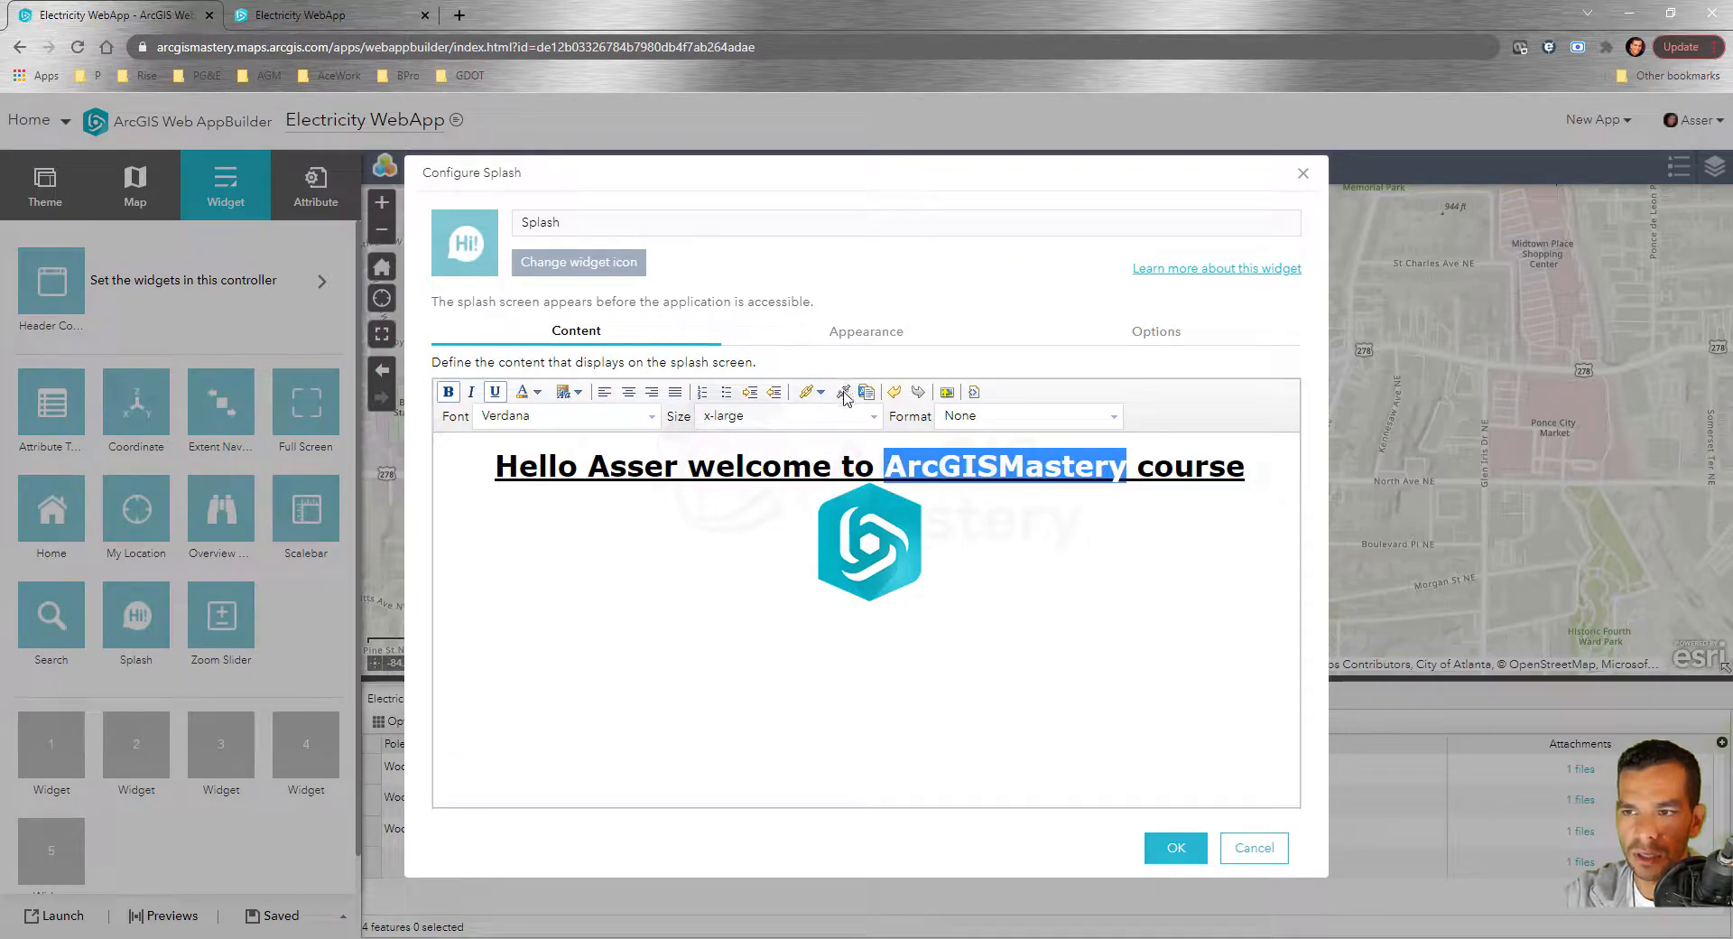
left_click(806, 392)
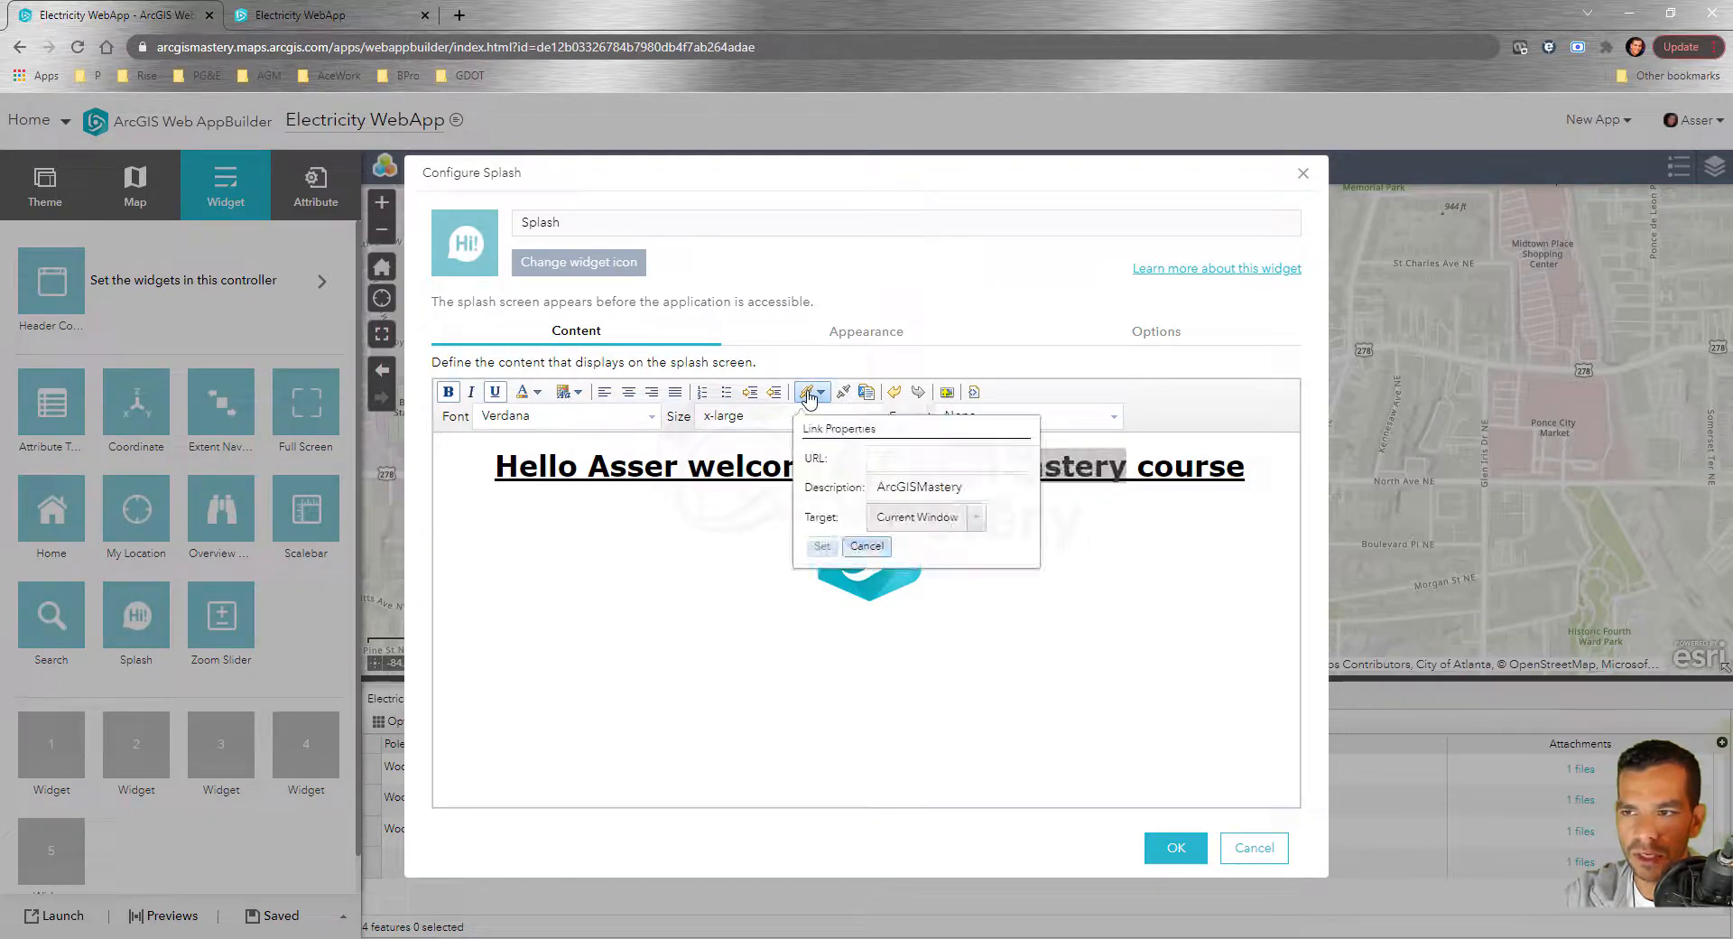
left_click(920, 458)
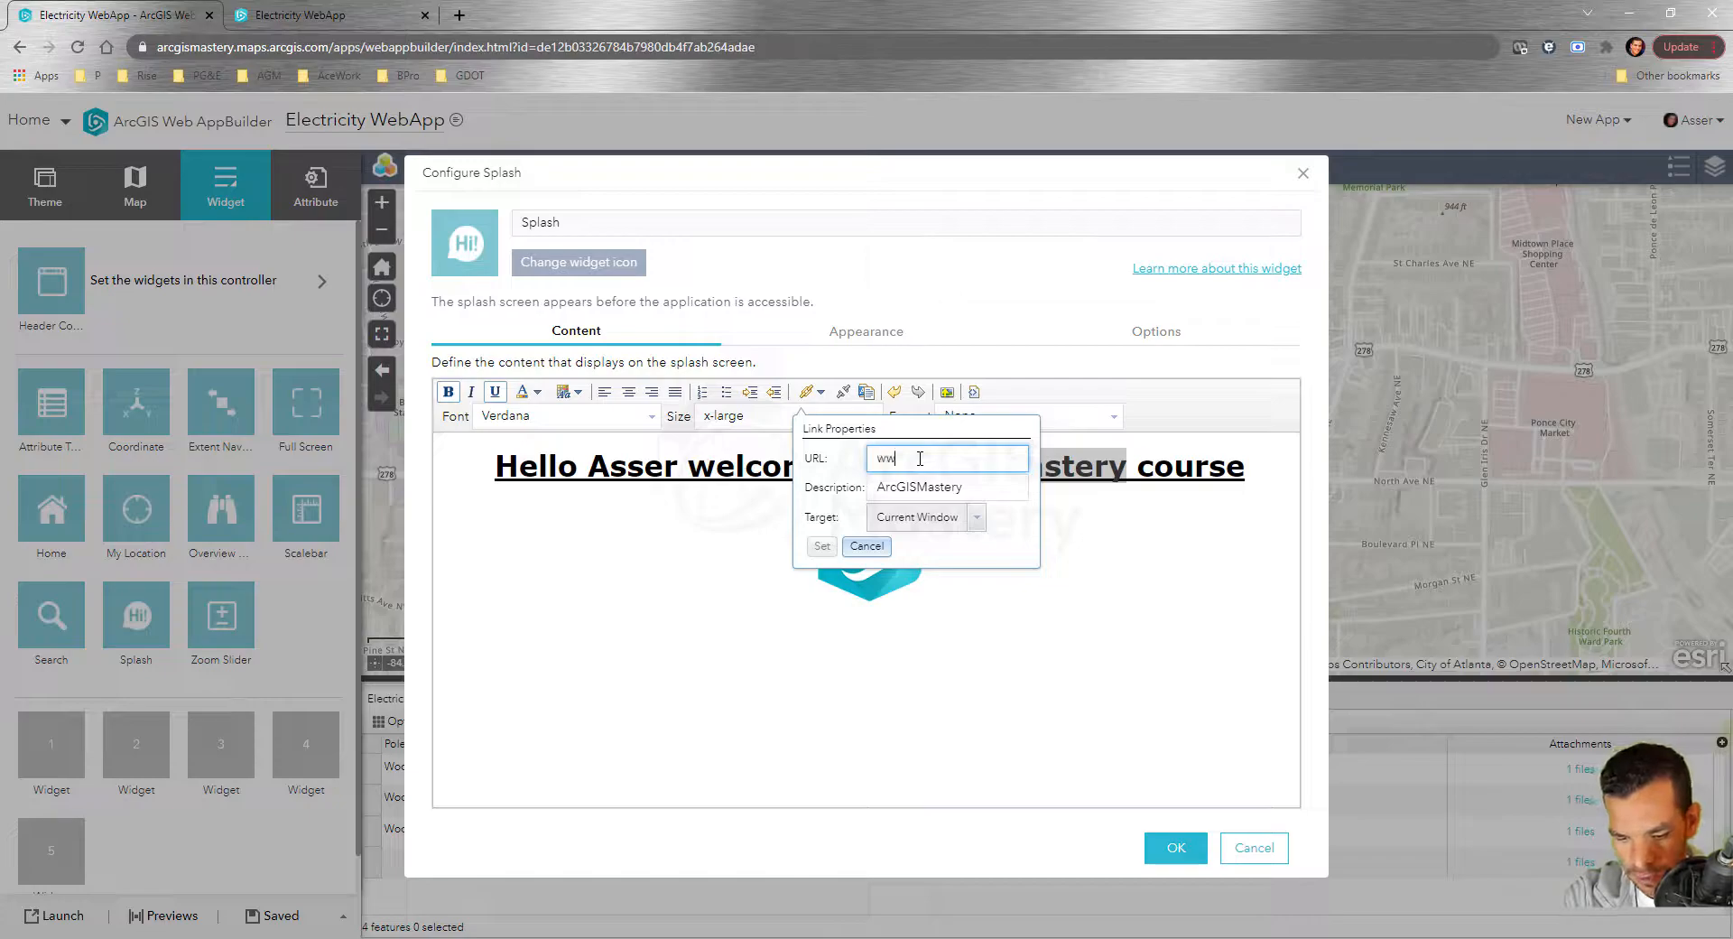
type("www.arcgismastery.com")
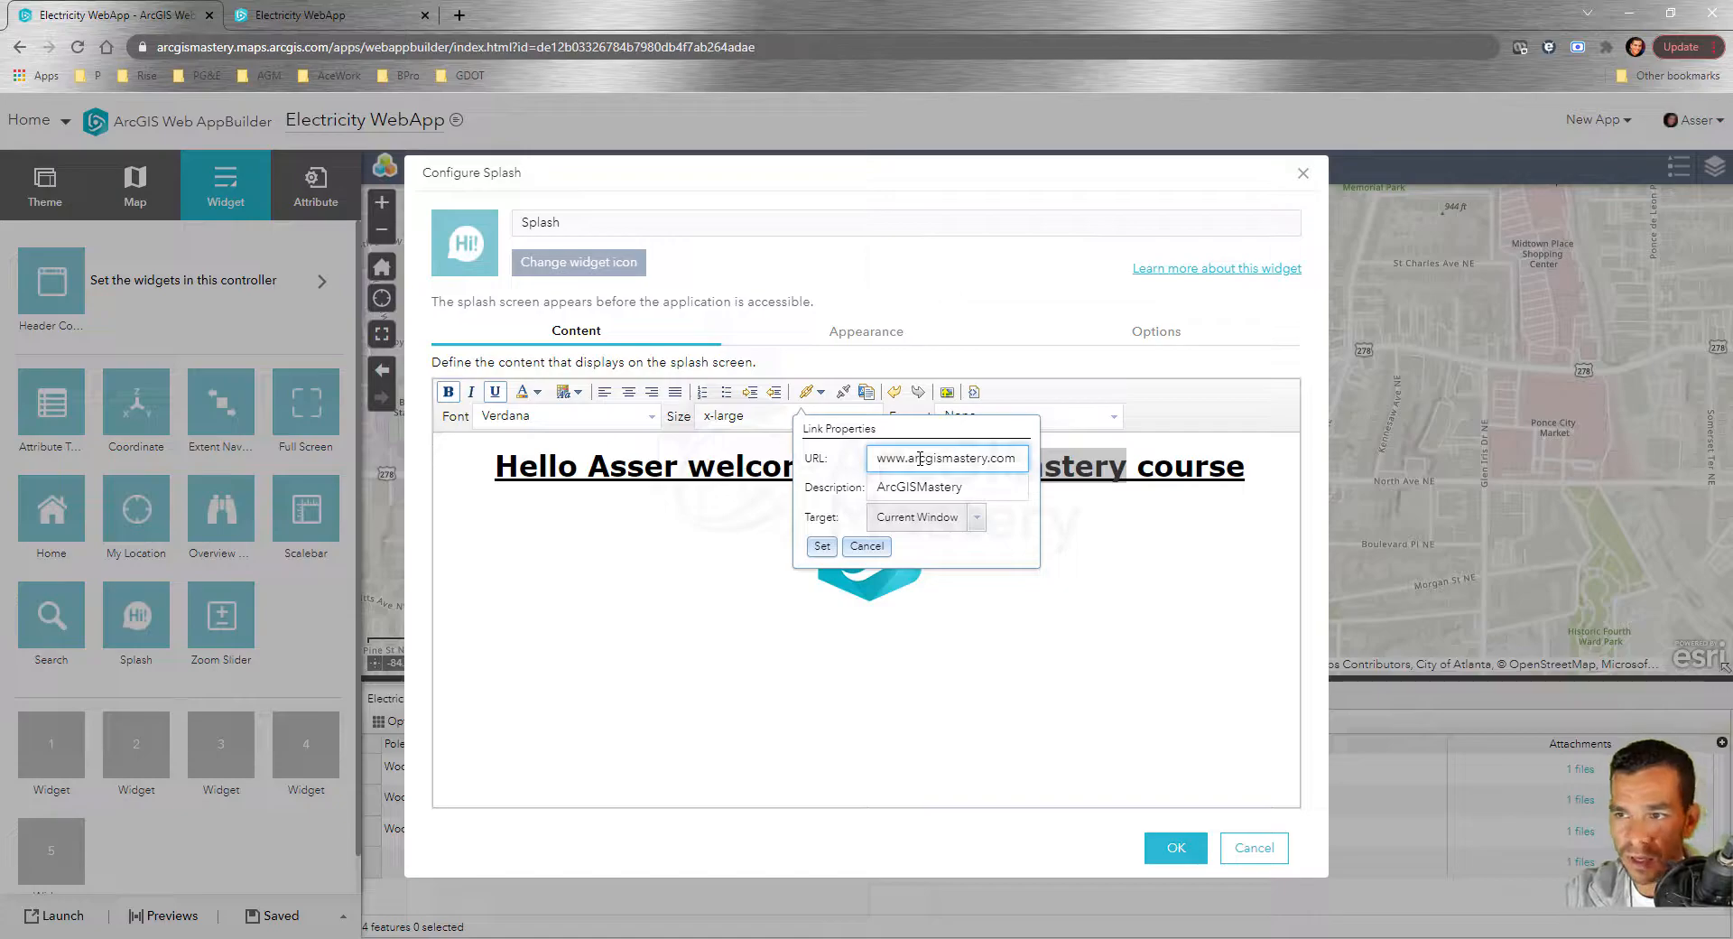
left_click(968, 518)
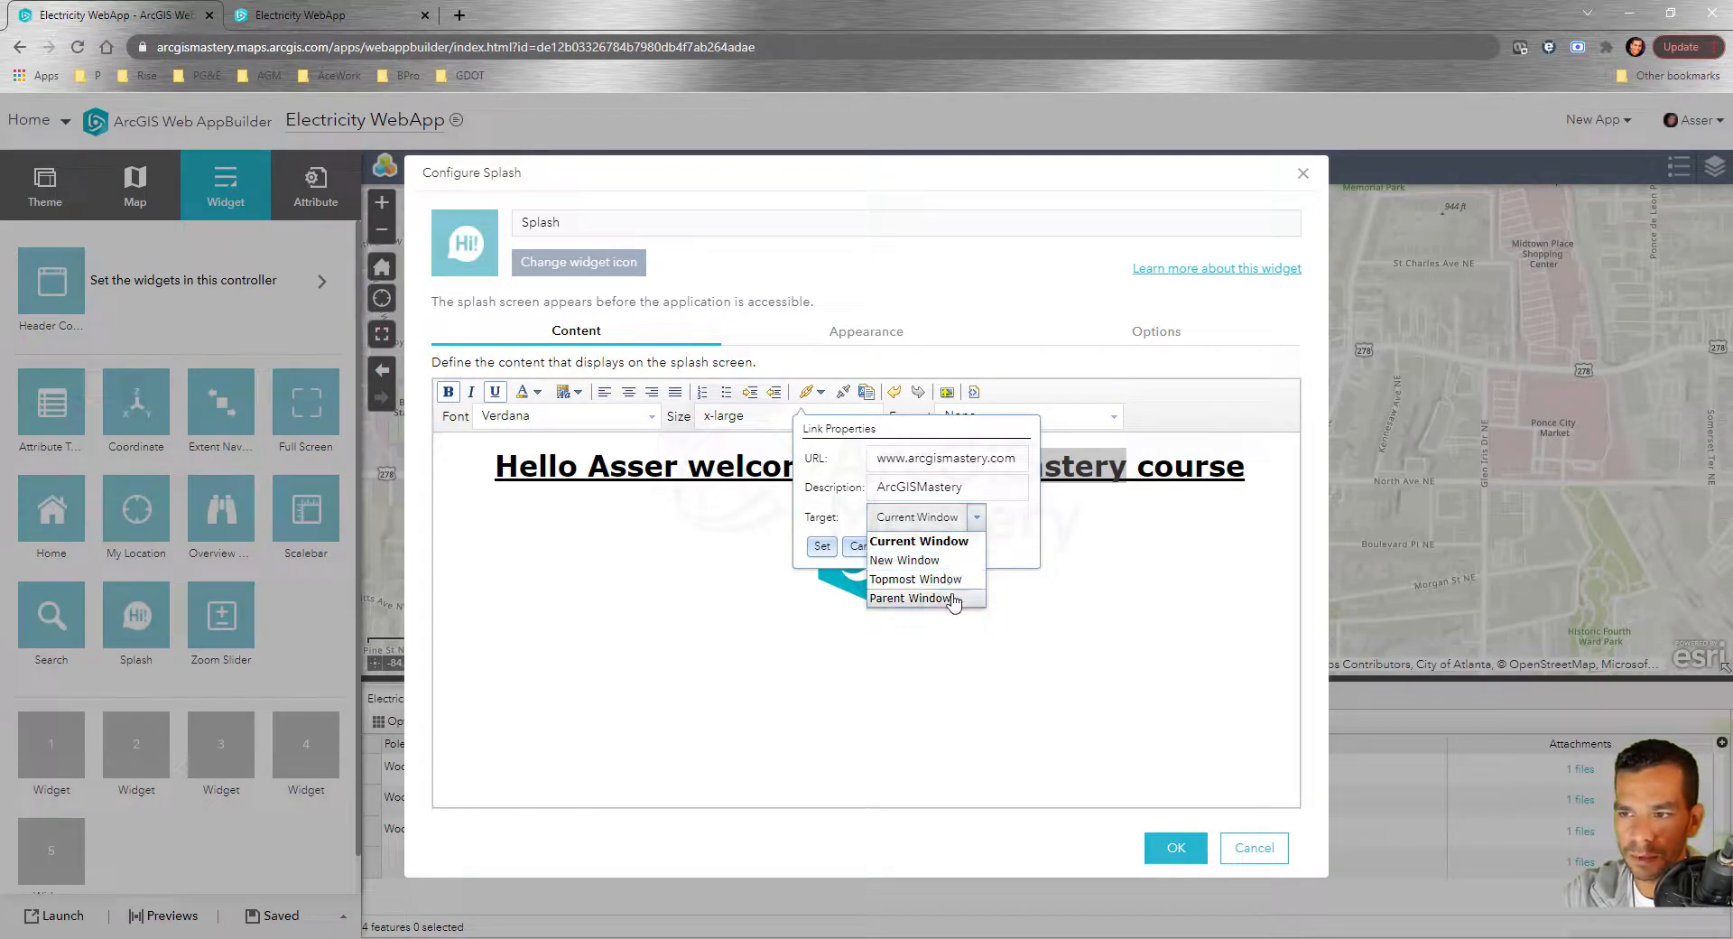
left_click(942, 563)
left_click(822, 546)
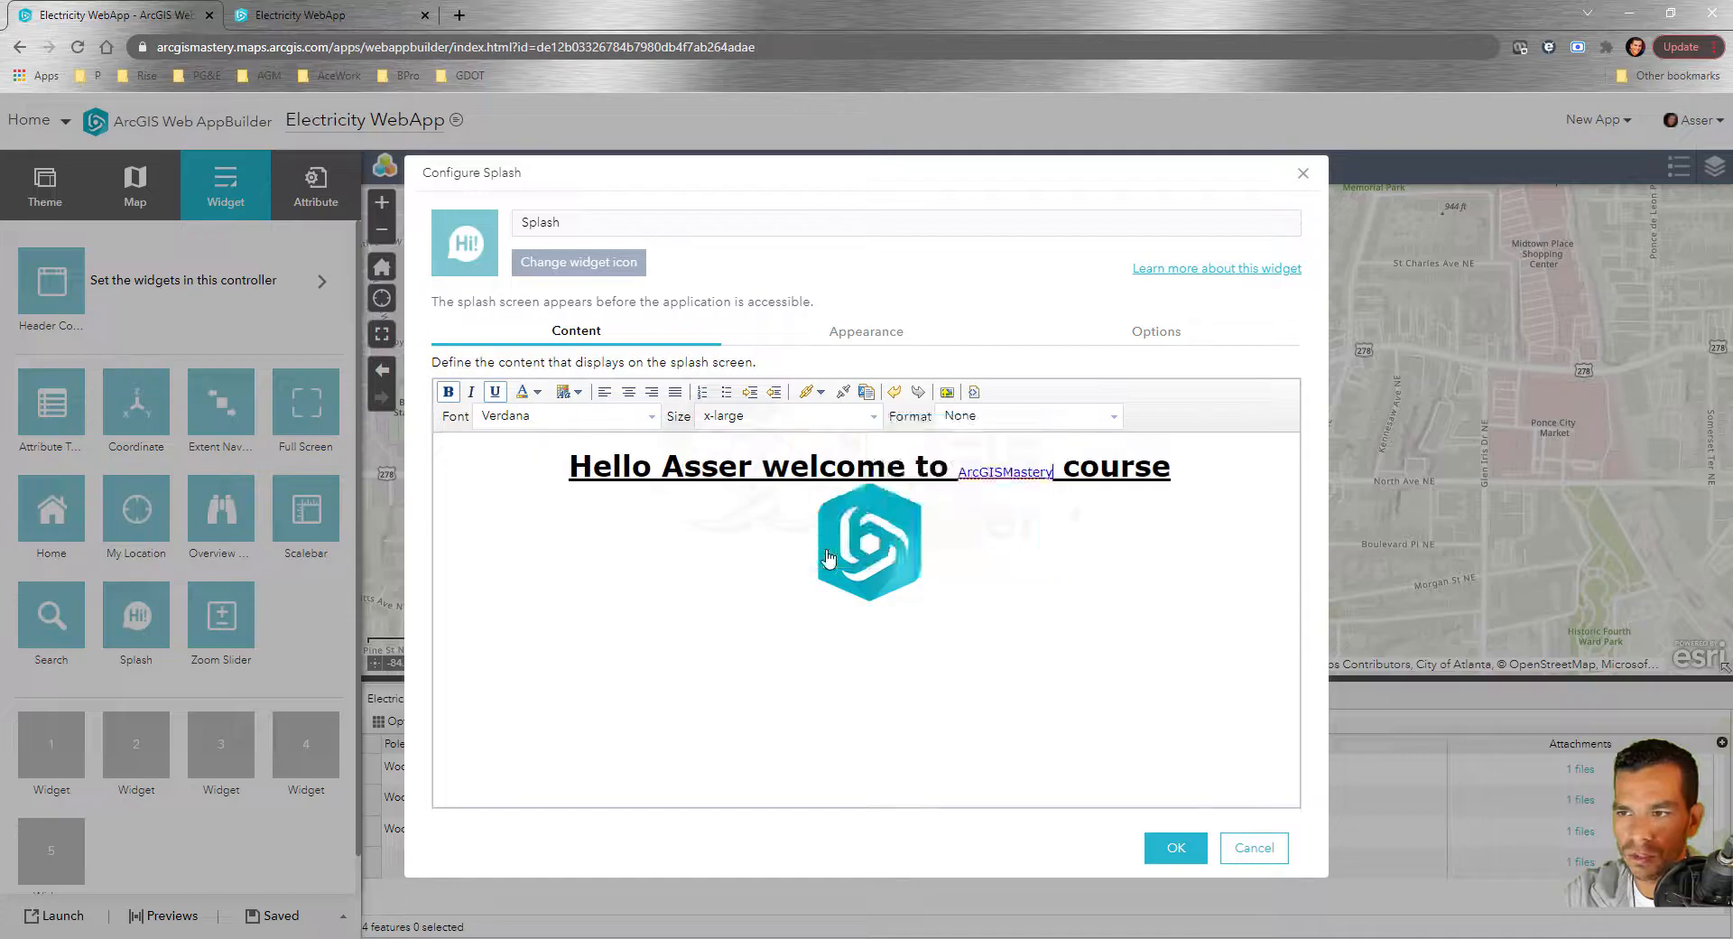
left_click(1176, 848)
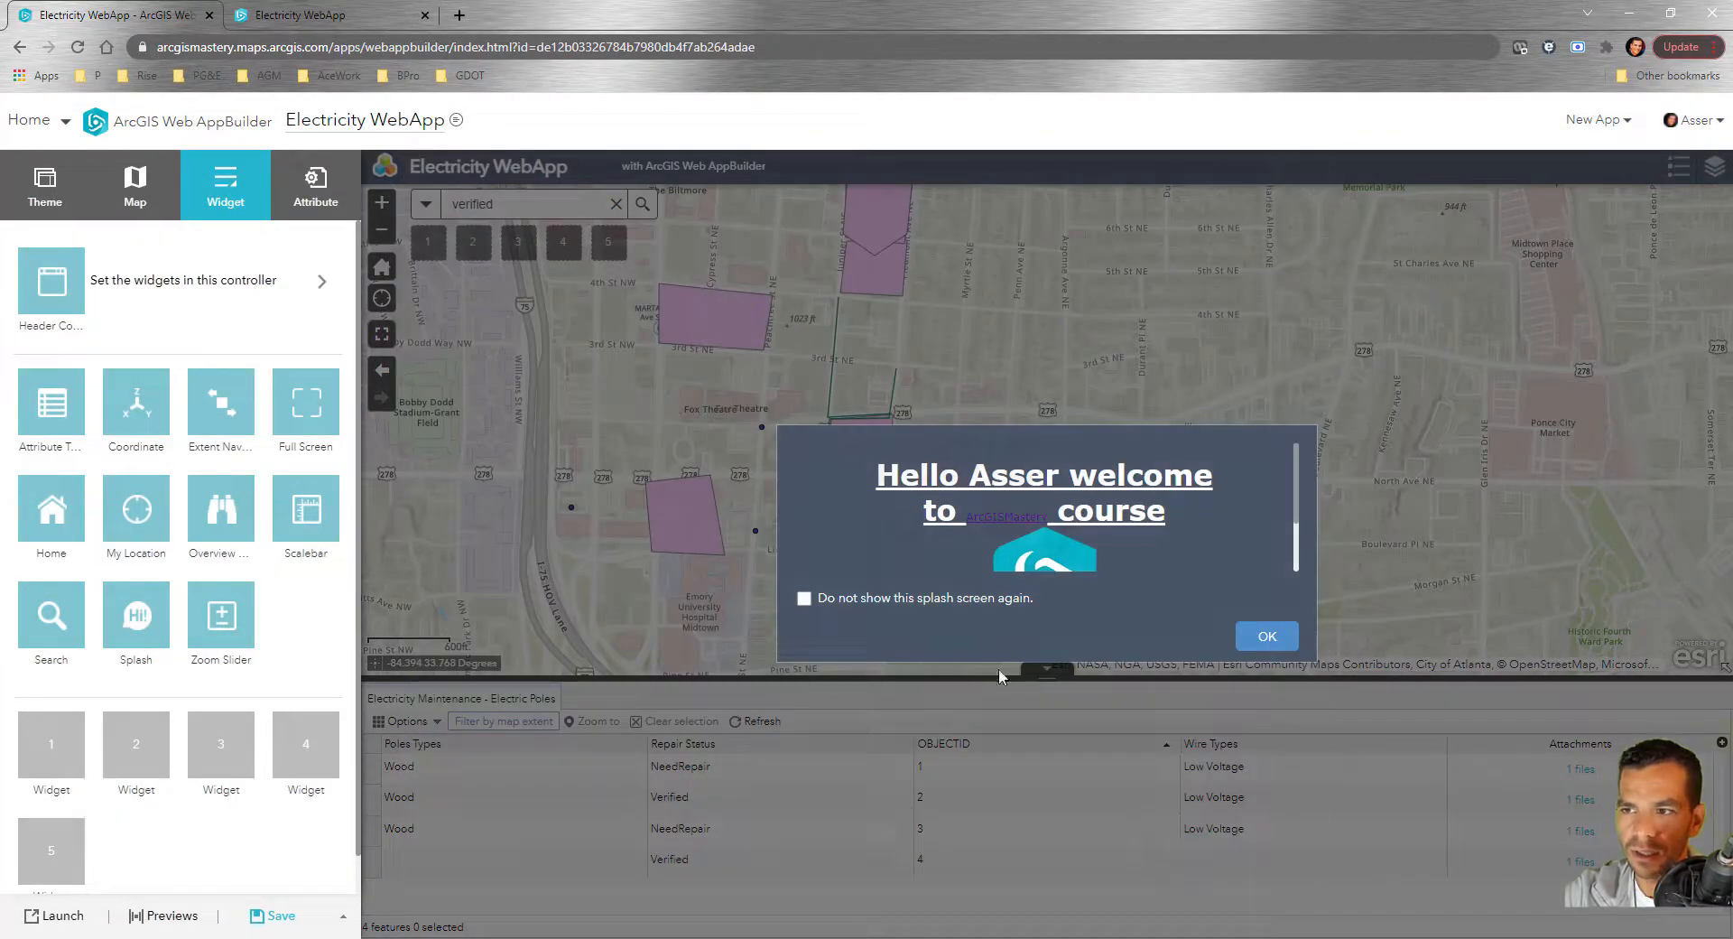
Save, reload the live app, and verify the ArcGISMastery splash link opens a new tab
left_click(1275, 638)
left_click(272, 916)
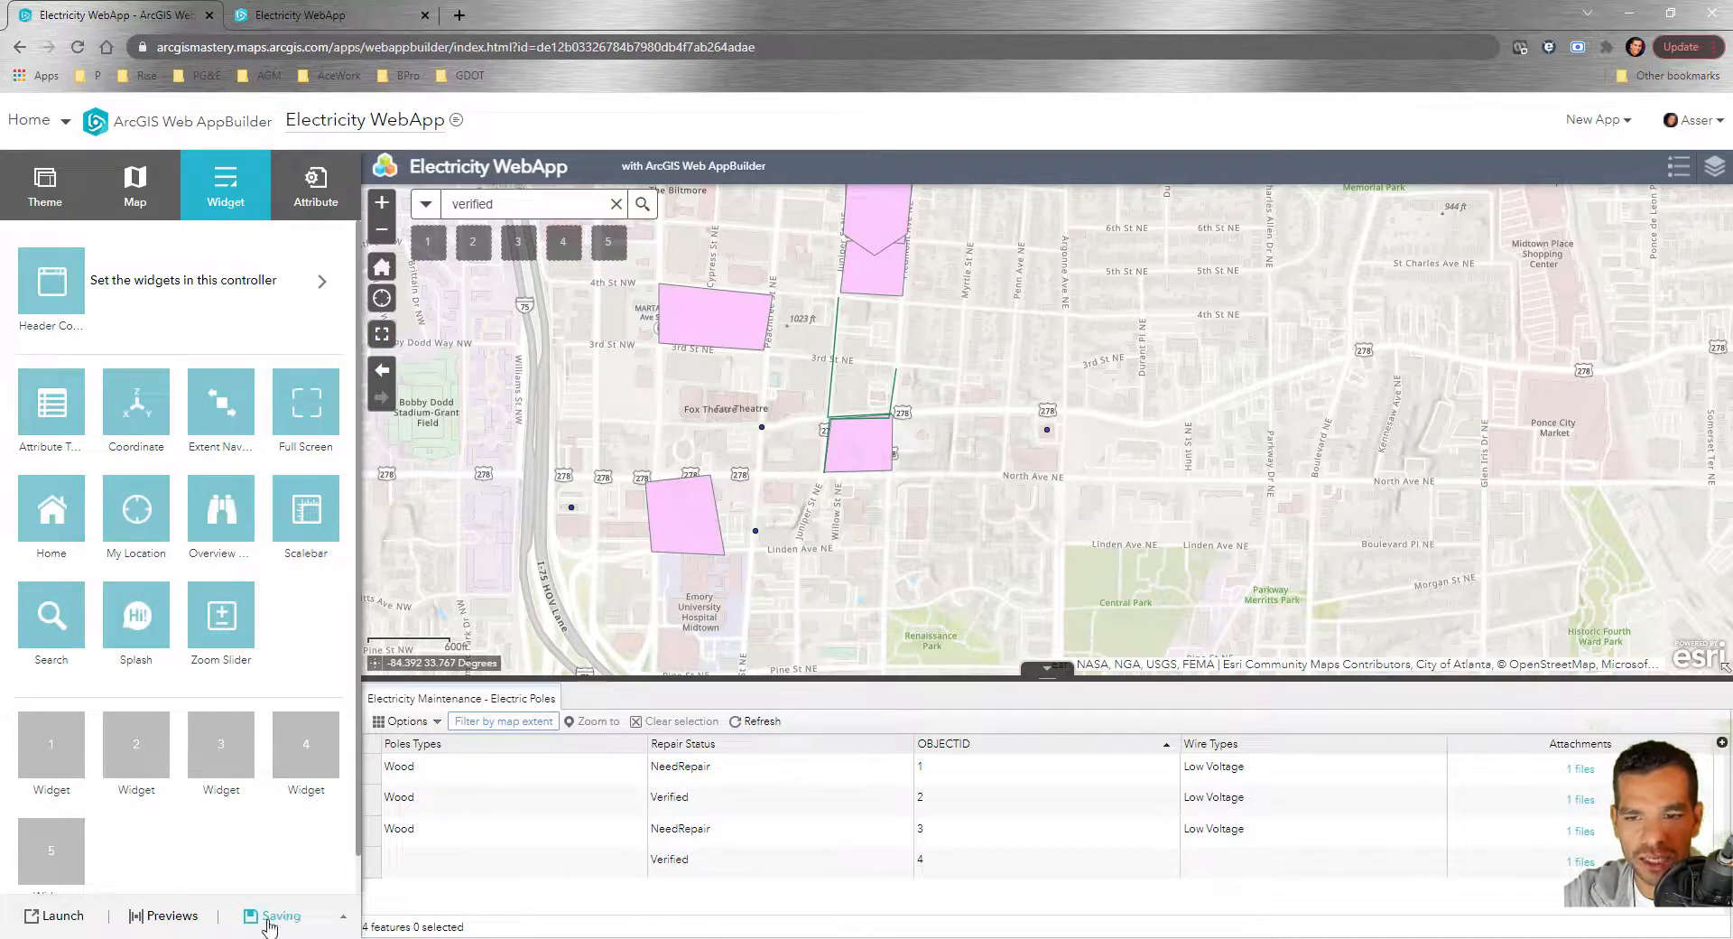
left_click(301, 18)
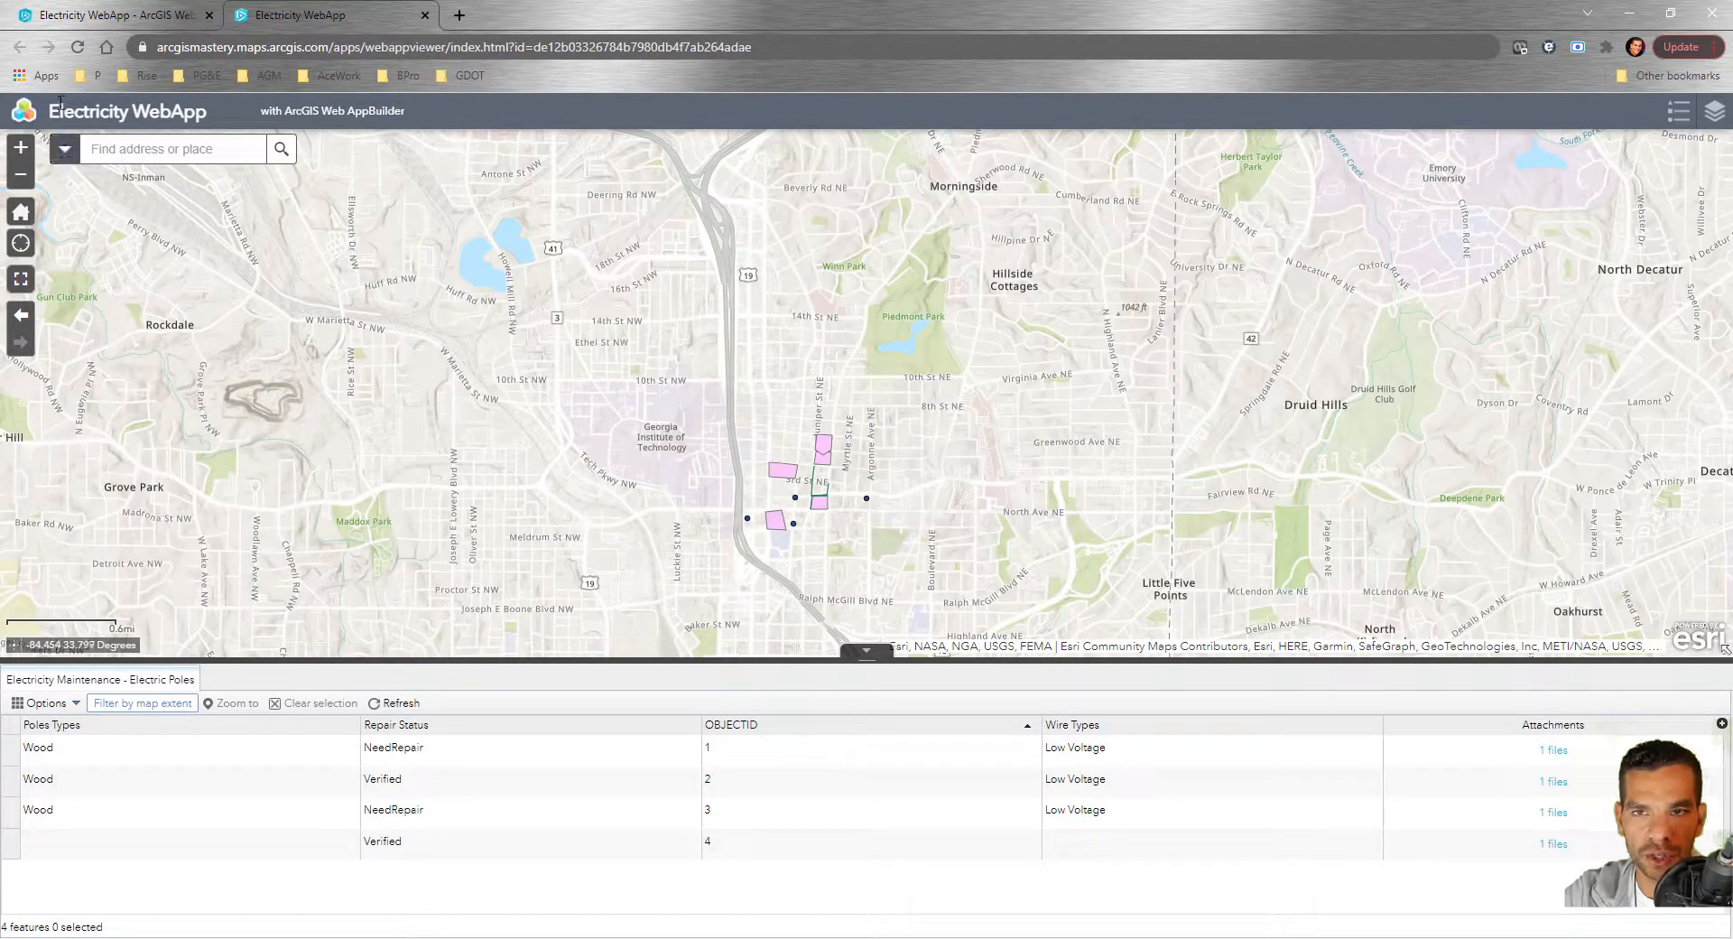
left_click(78, 49)
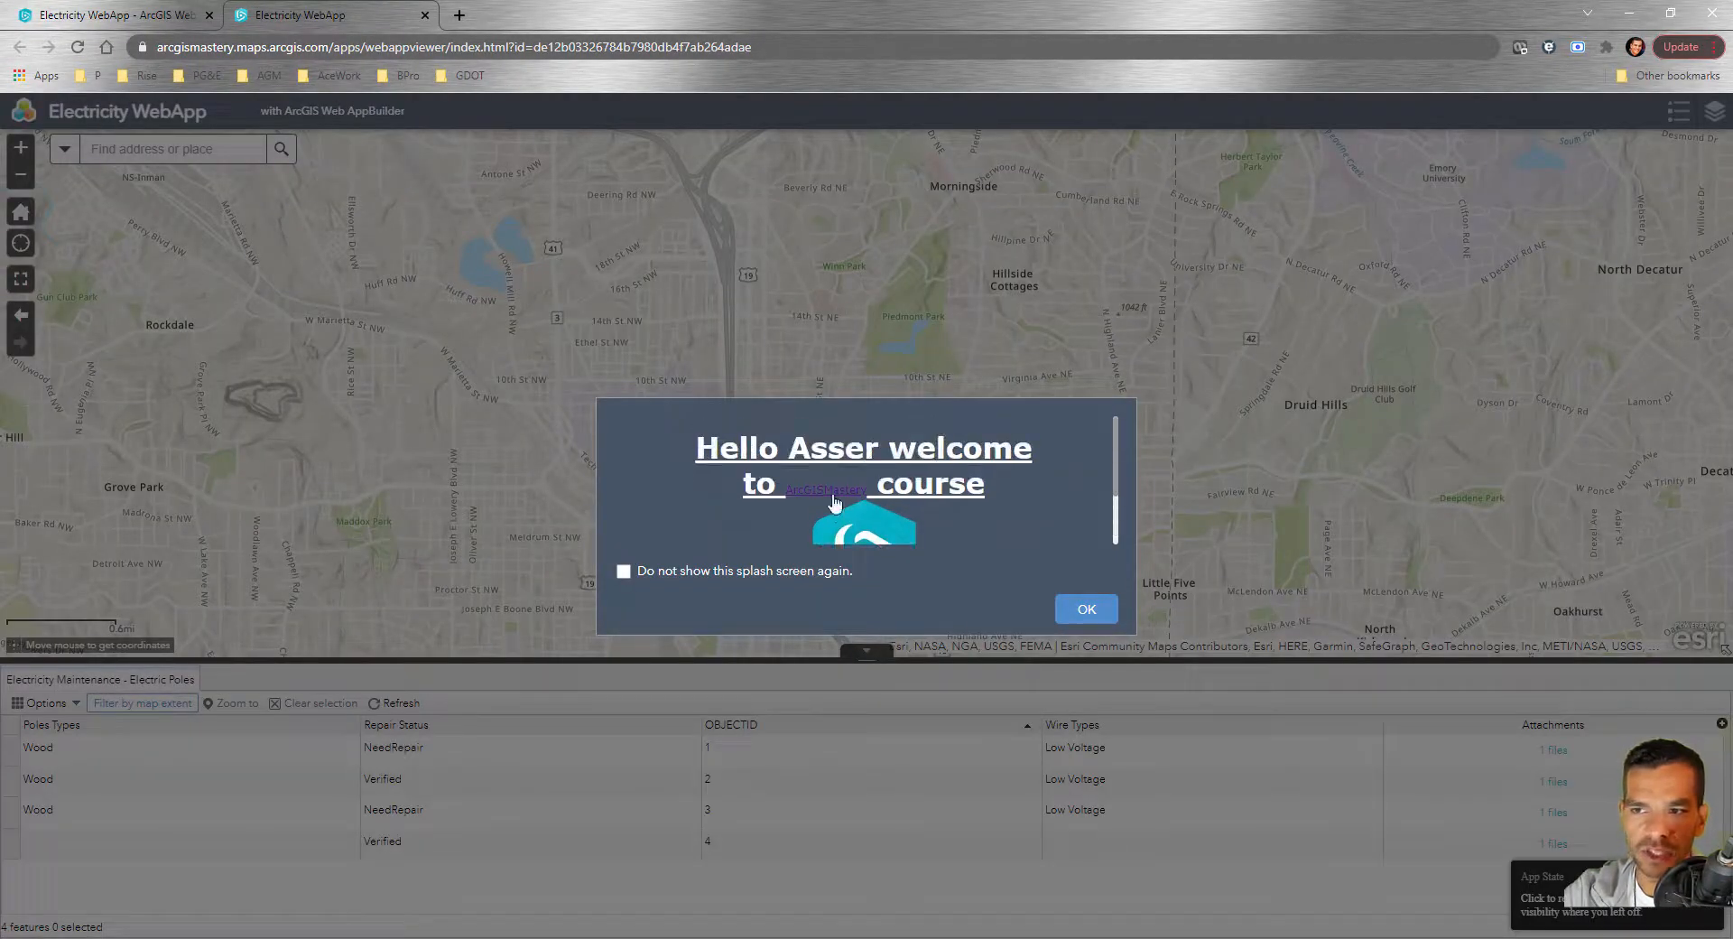
left_click(834, 501)
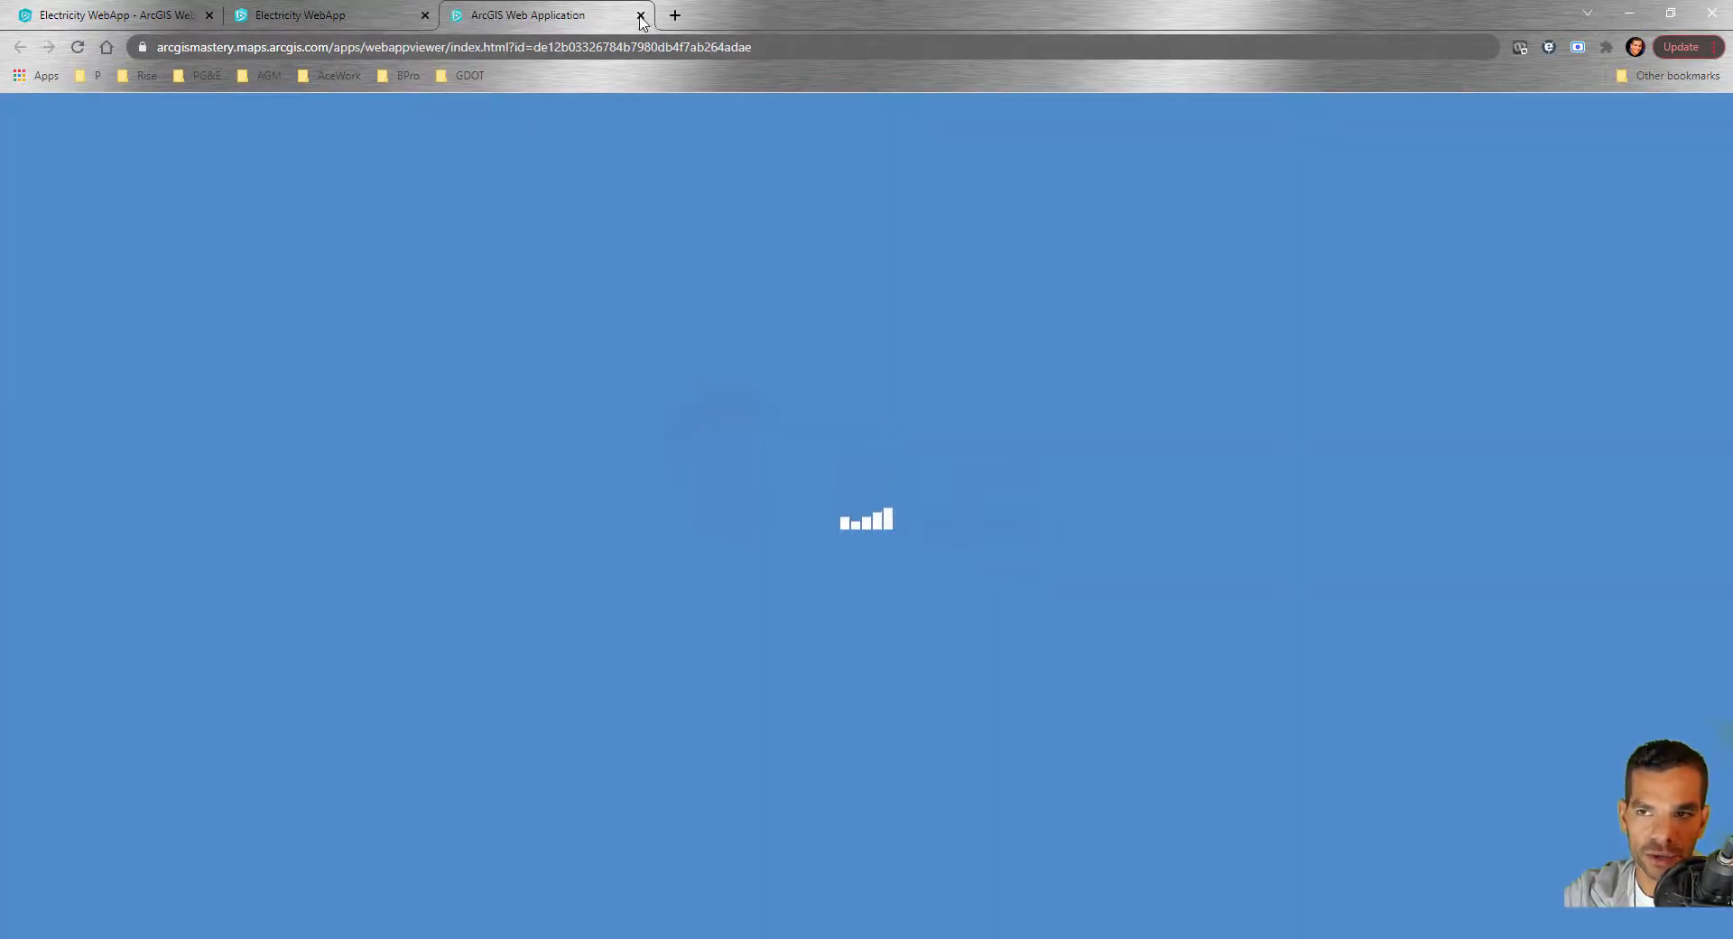
left_click(640, 16)
left_click(1084, 611)
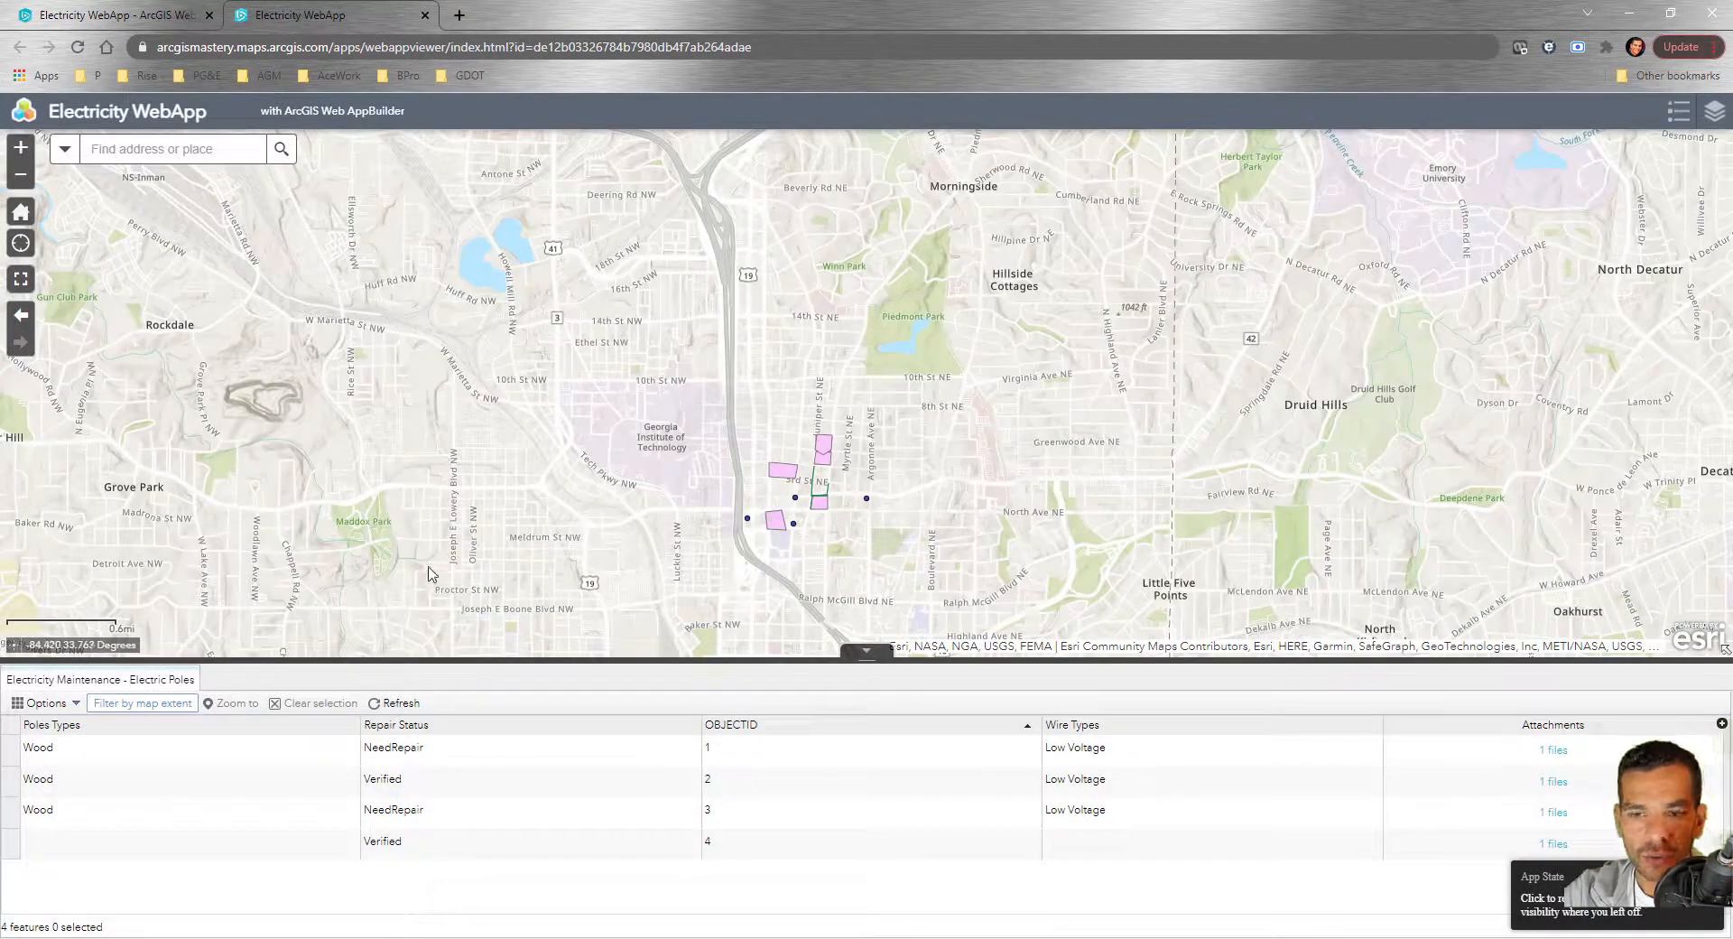
left_click(108, 16)
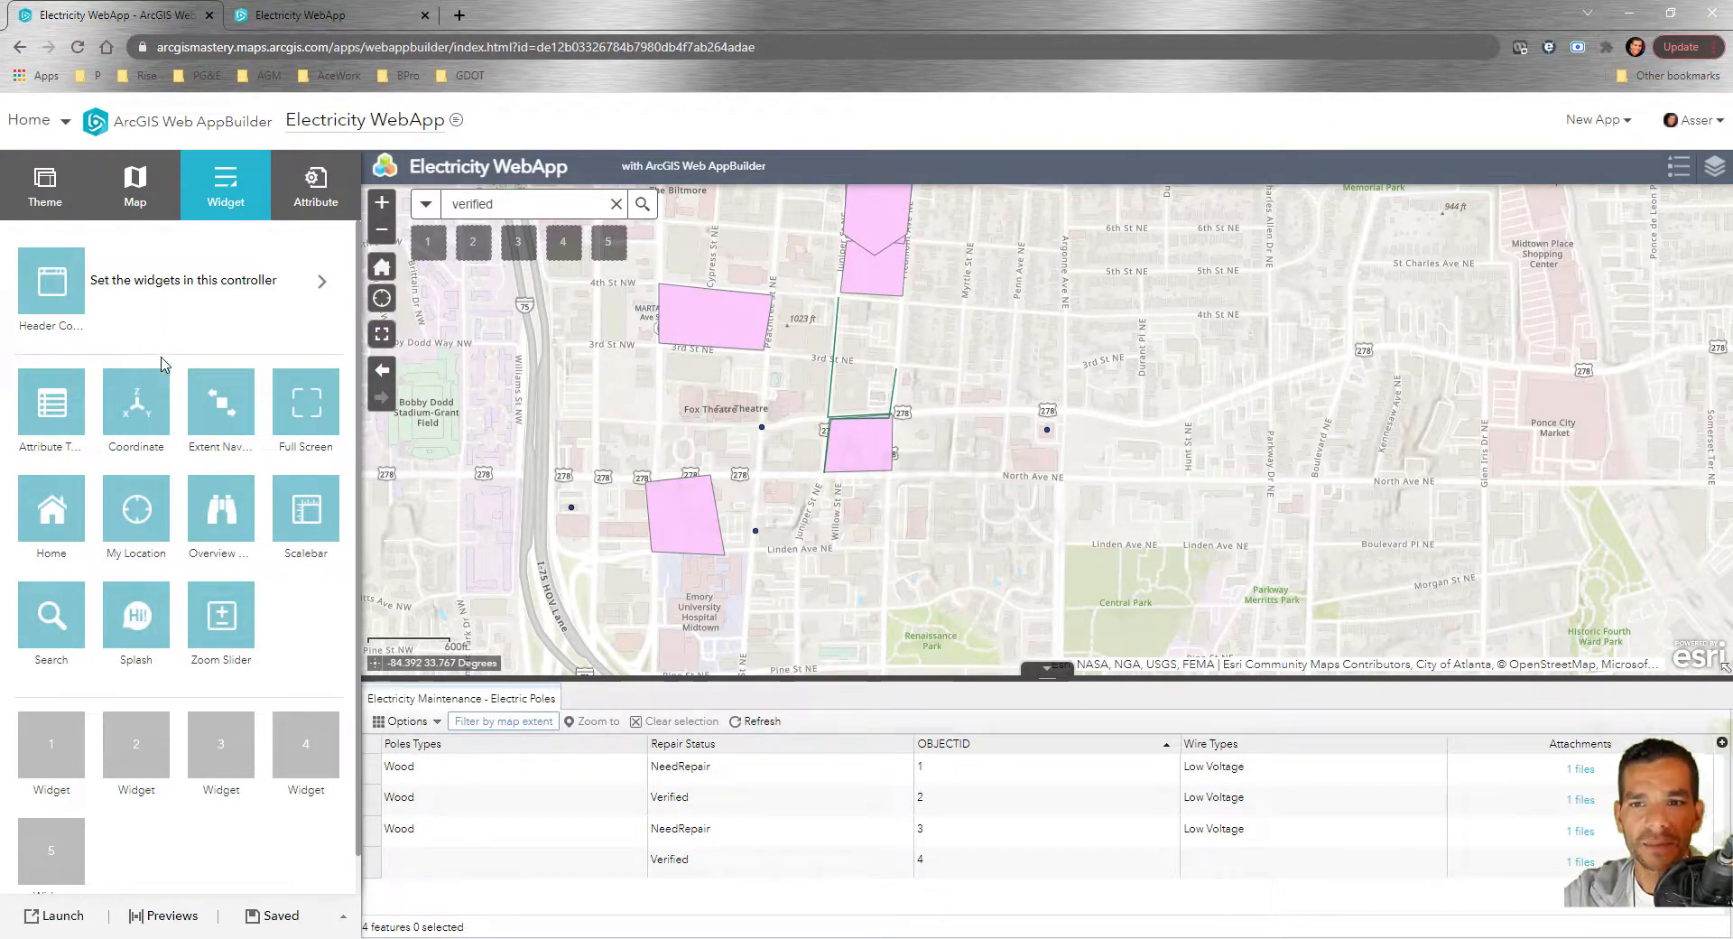
Add the Measurement widget to the Header Controller, move it to the front, and save
left_click(166, 291)
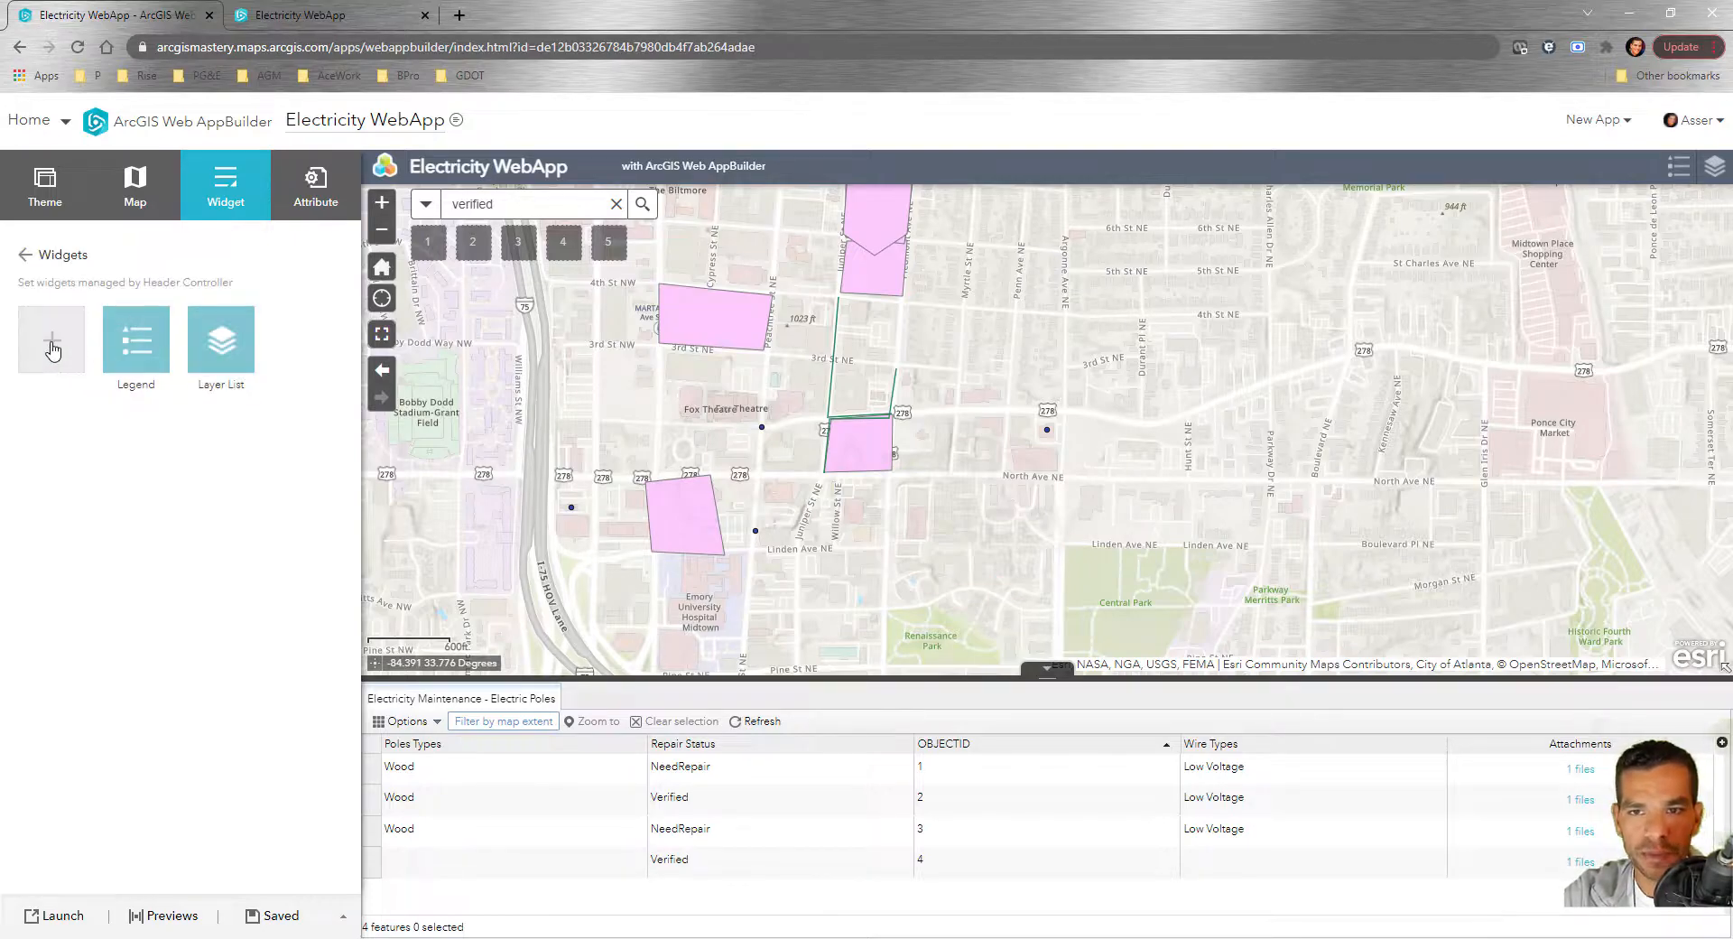
left_click(53, 348)
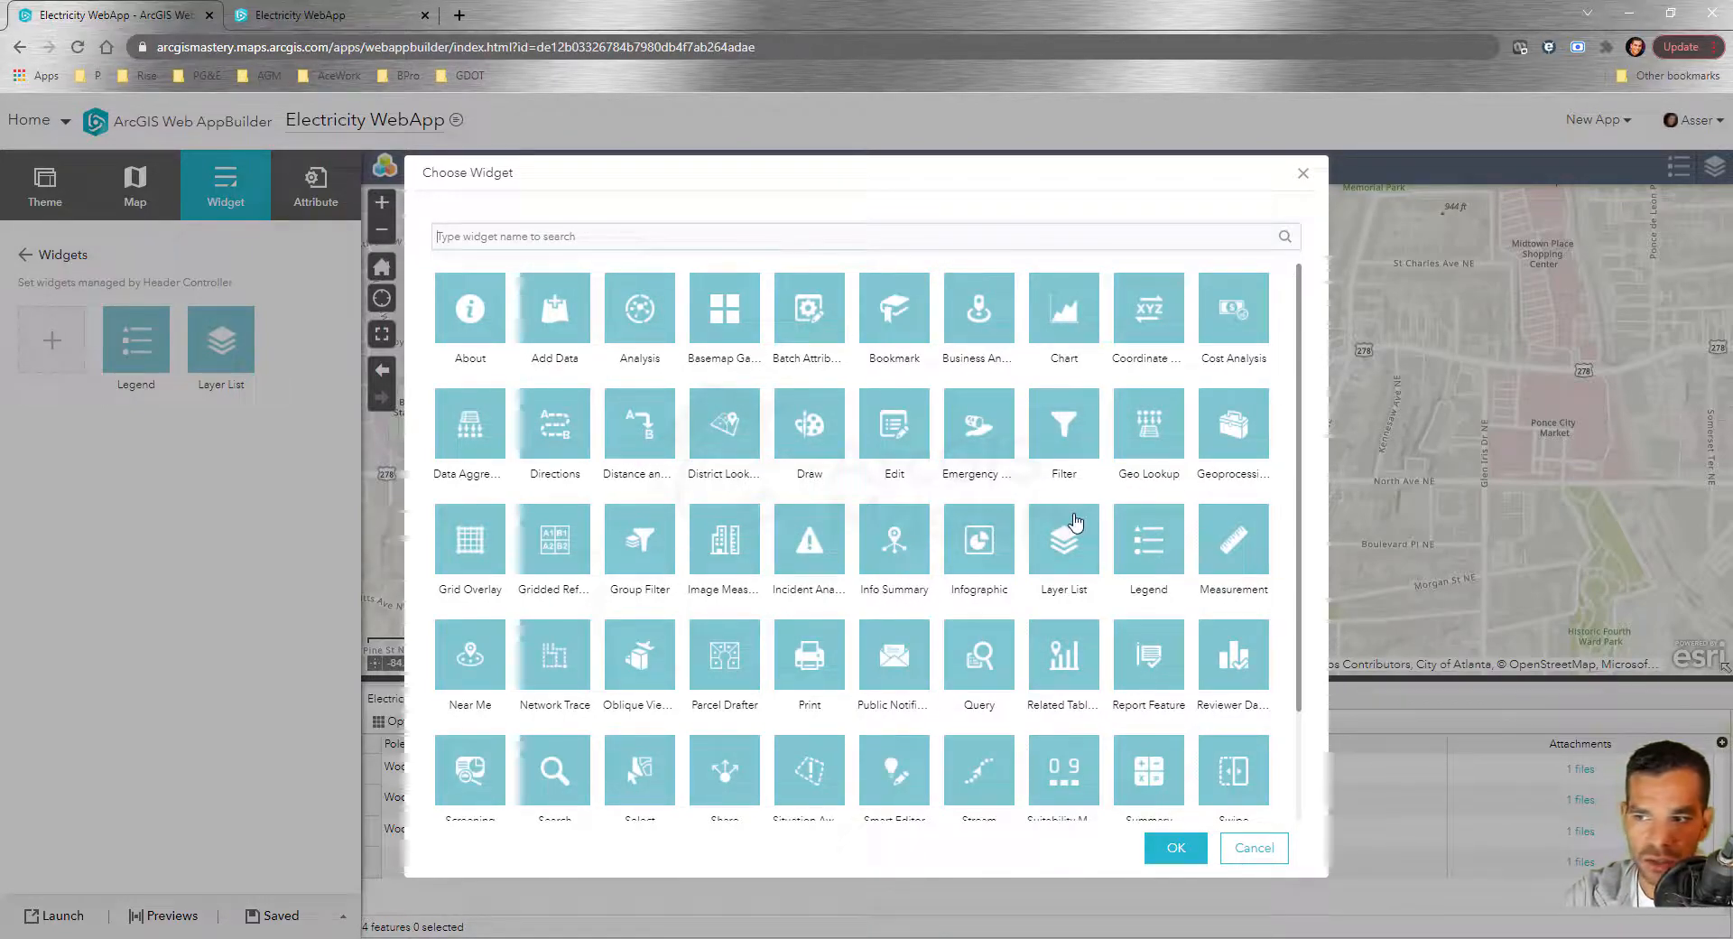
scroll(815, 577, "down", 2)
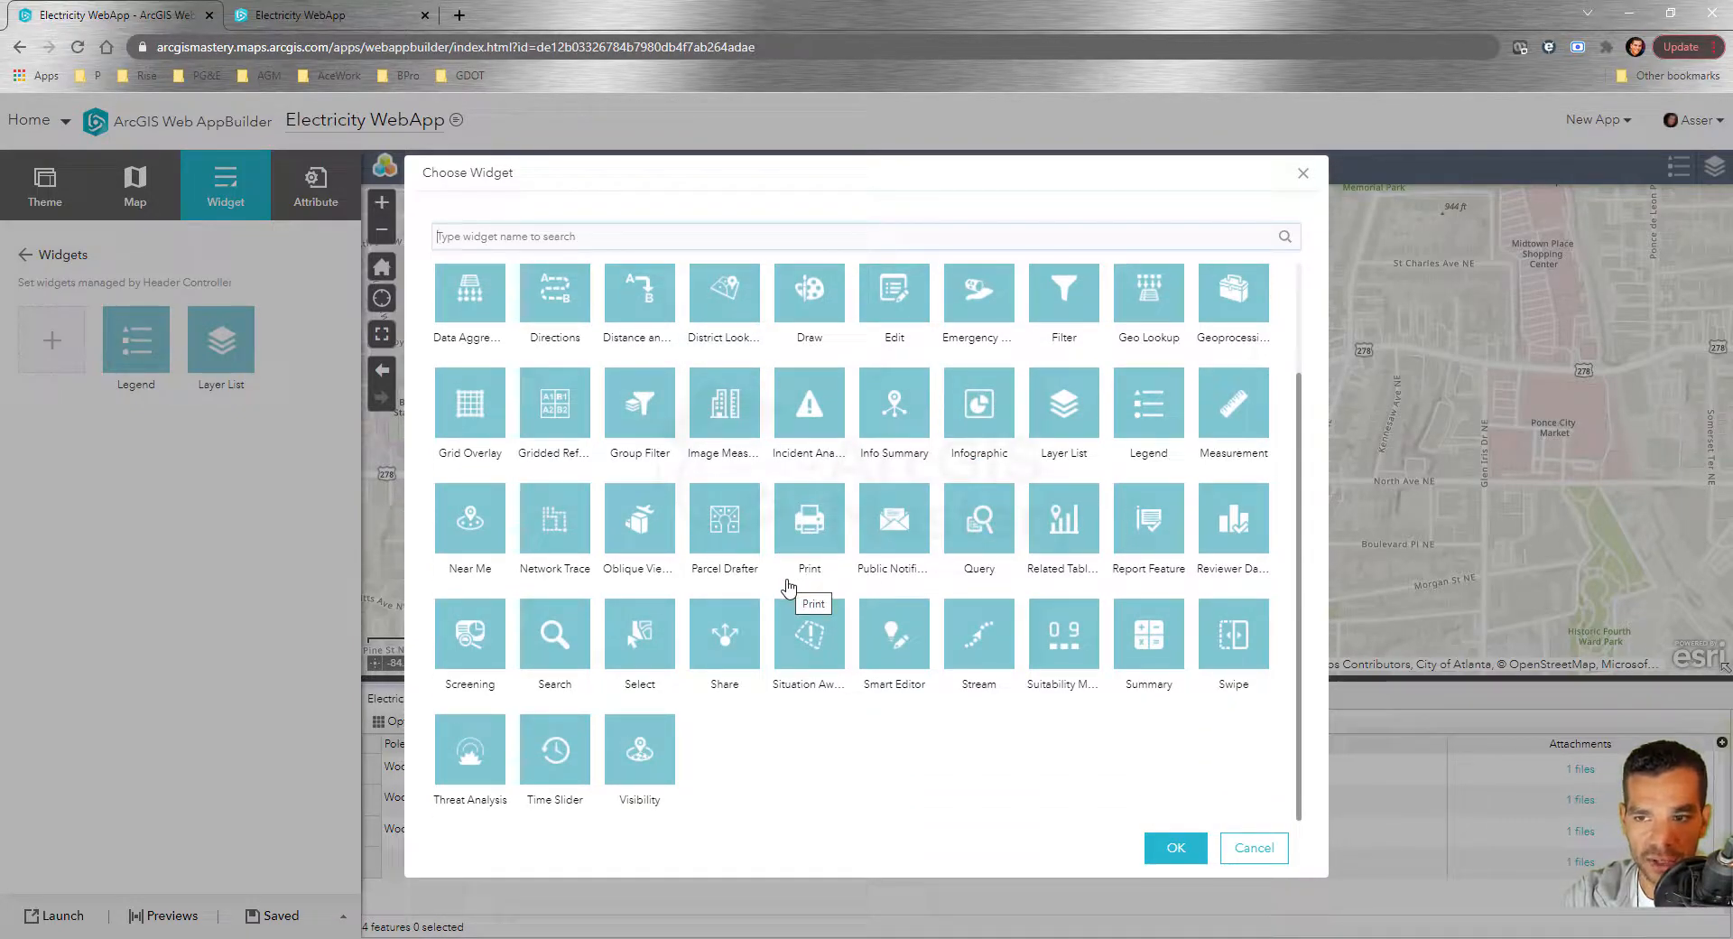
scroll(776, 542, "up", 2)
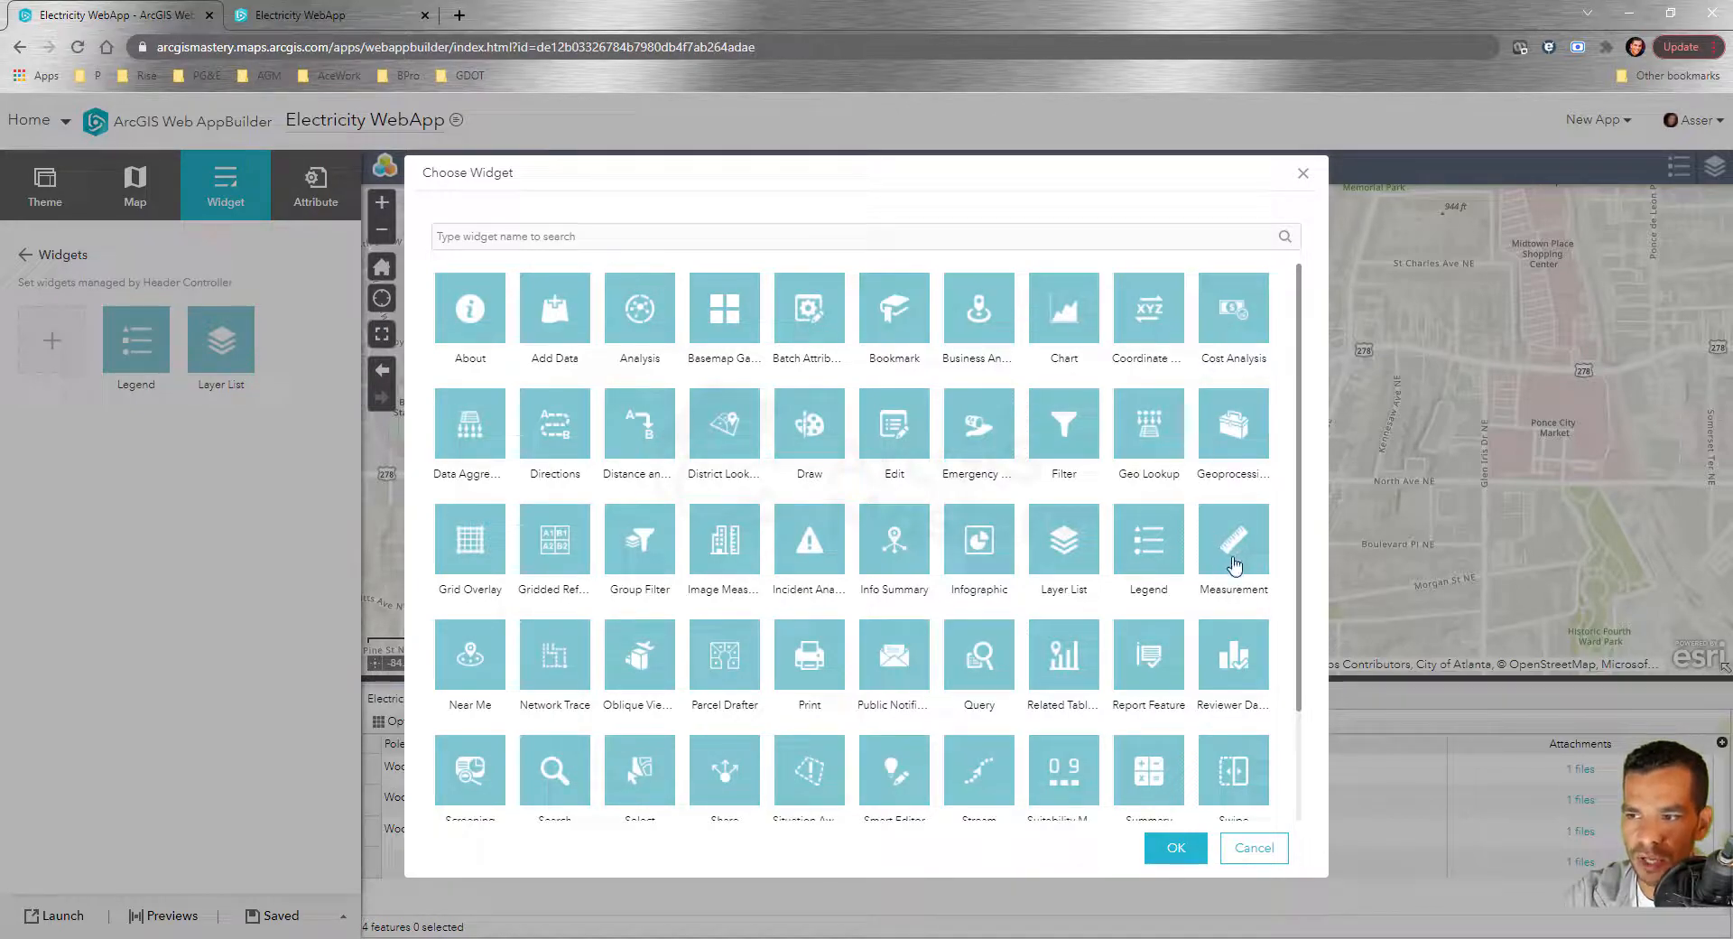
left_click(1175, 847)
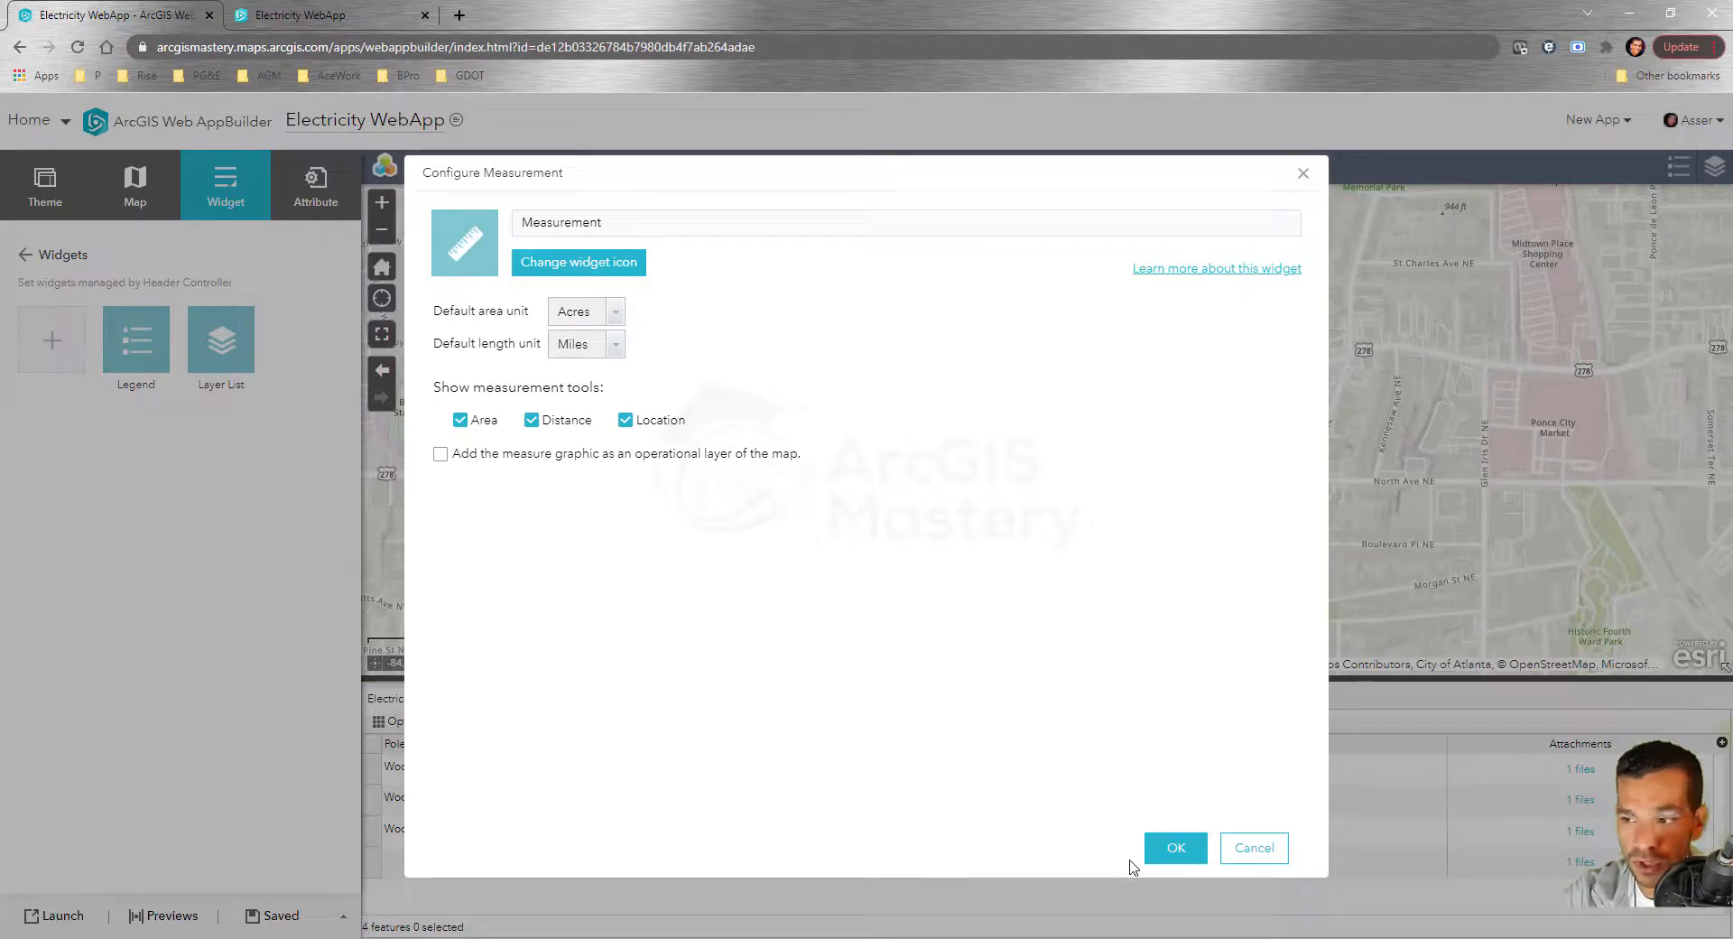
left_click(1170, 850)
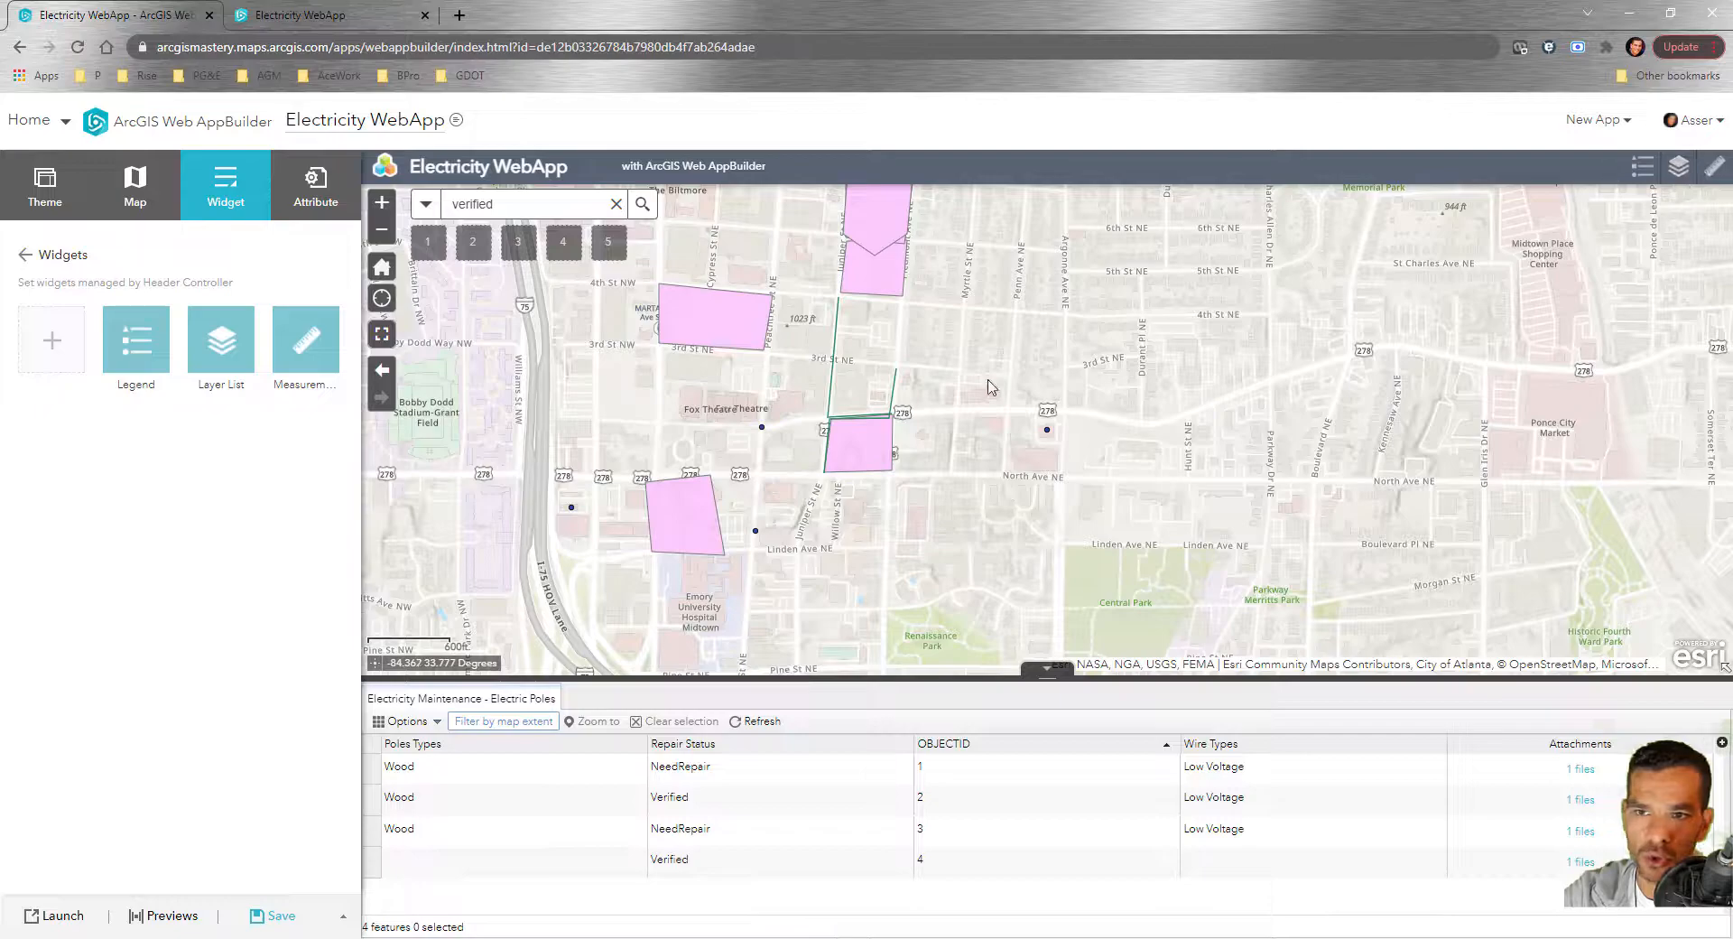
mouse_move(293, 340)
left_mouse_down()
mouse_move(172, 362)
mouse_move(181, 397)
mouse_move(93, 385)
left_mouse_up()
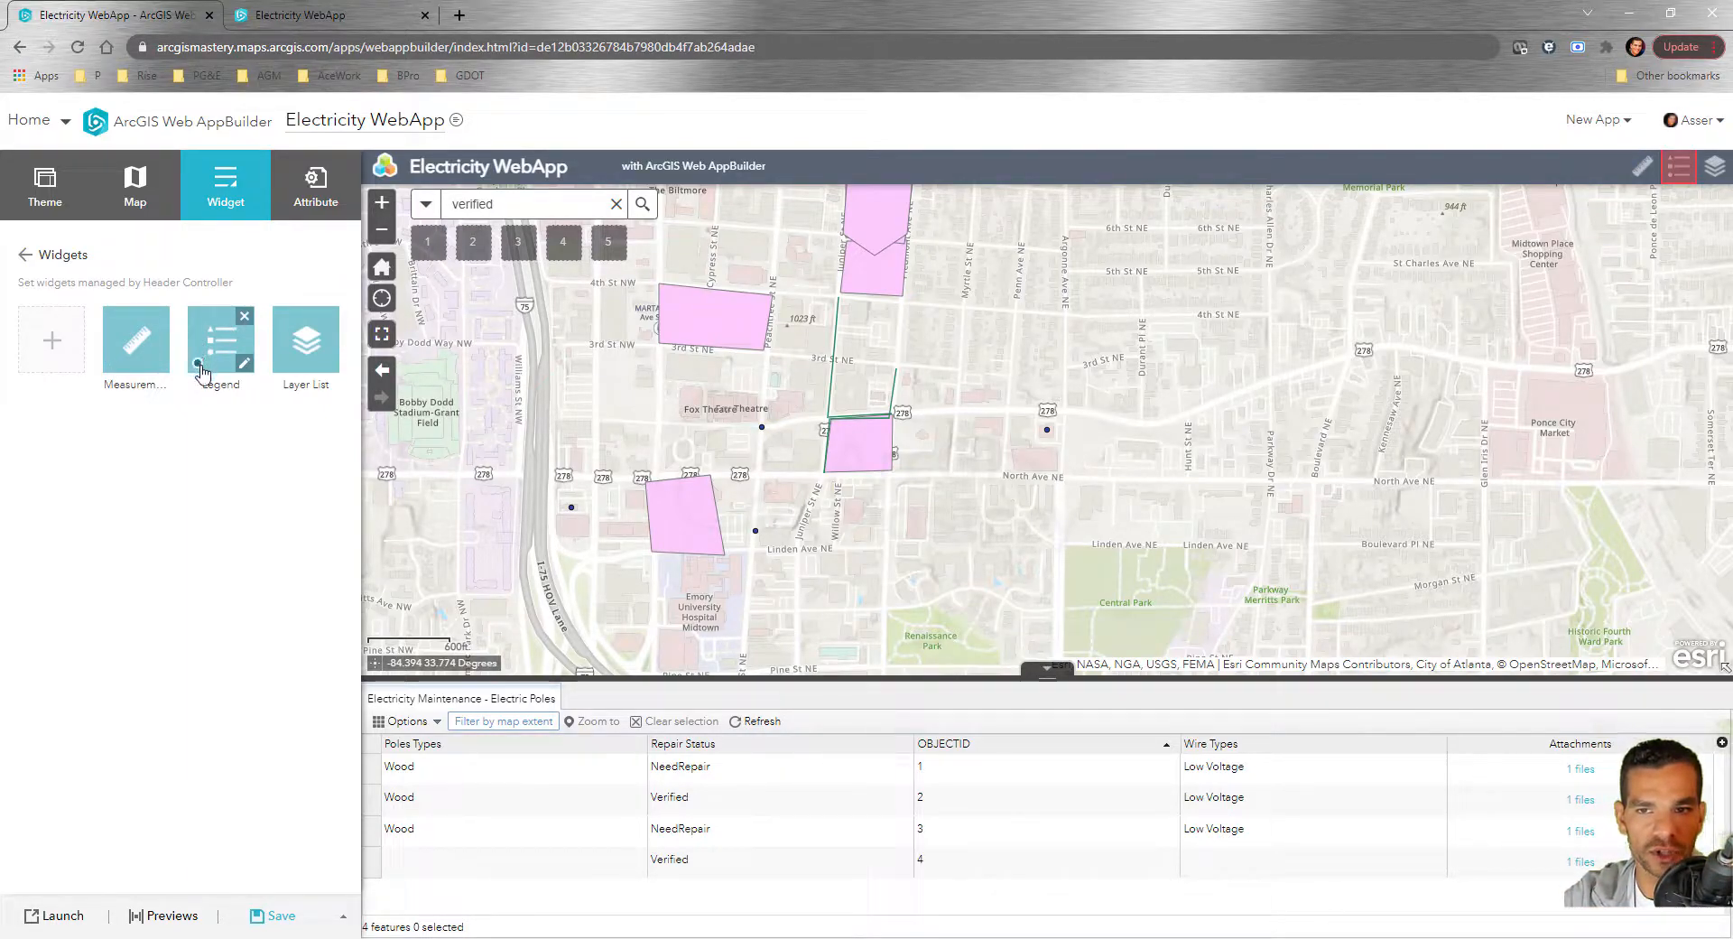
left_click(269, 917)
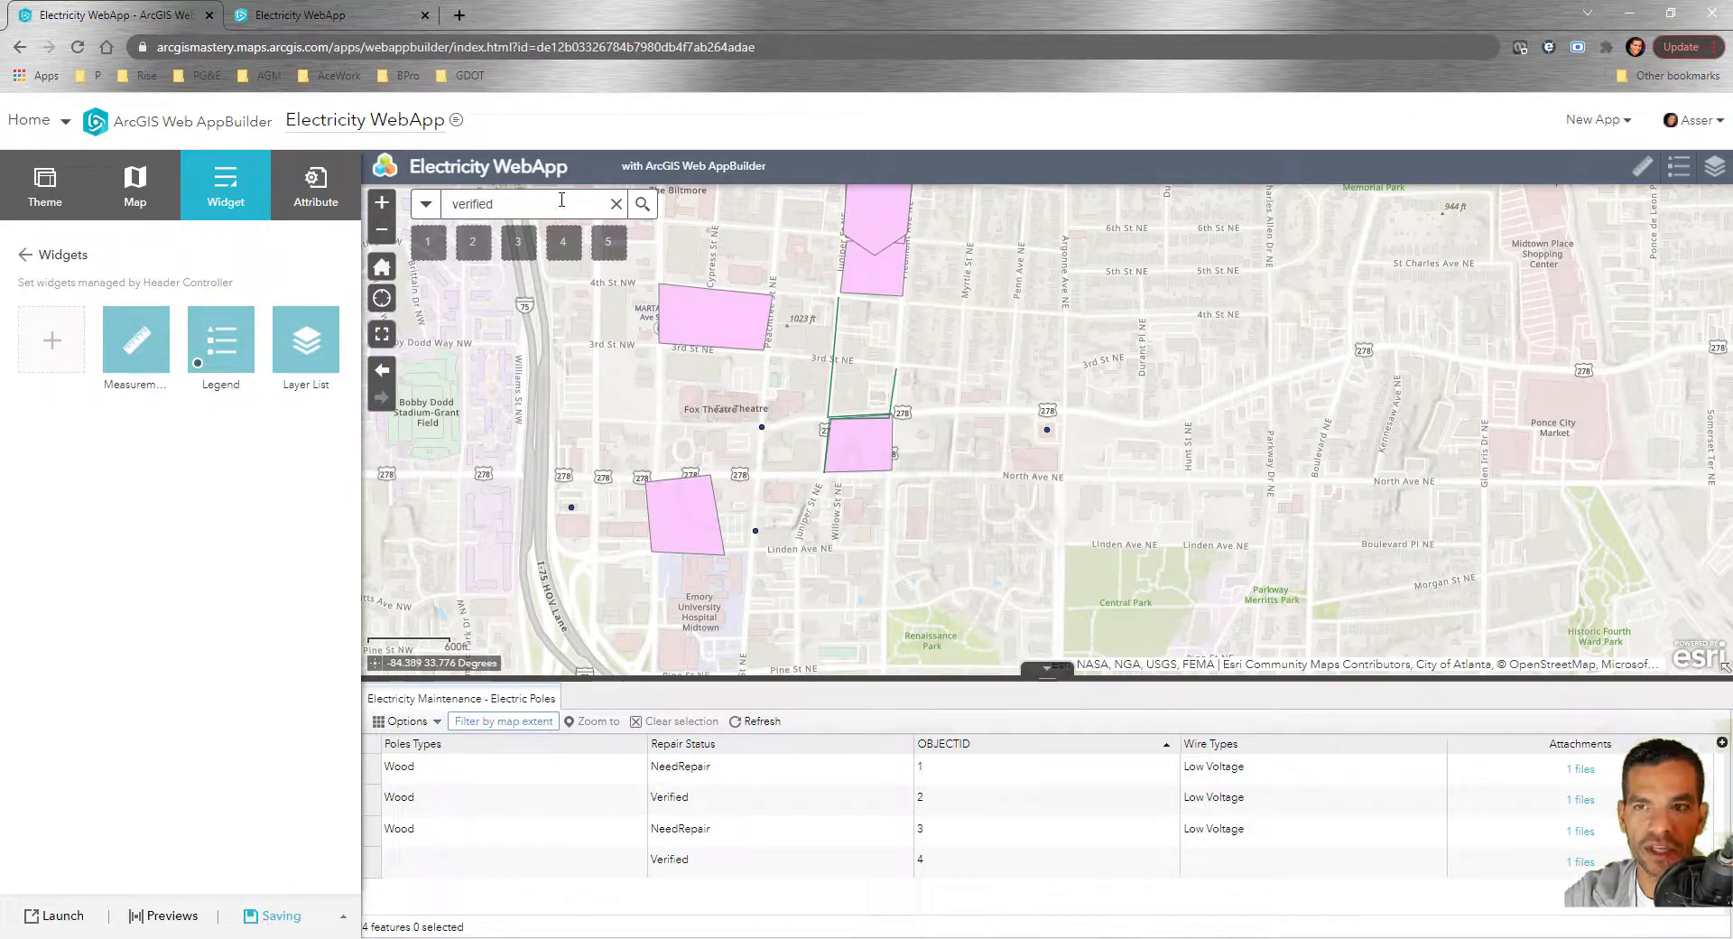
Reload the live Electricity WebApp, dismiss the splash, and close the auto-opened Legend panel
left_click(324, 16)
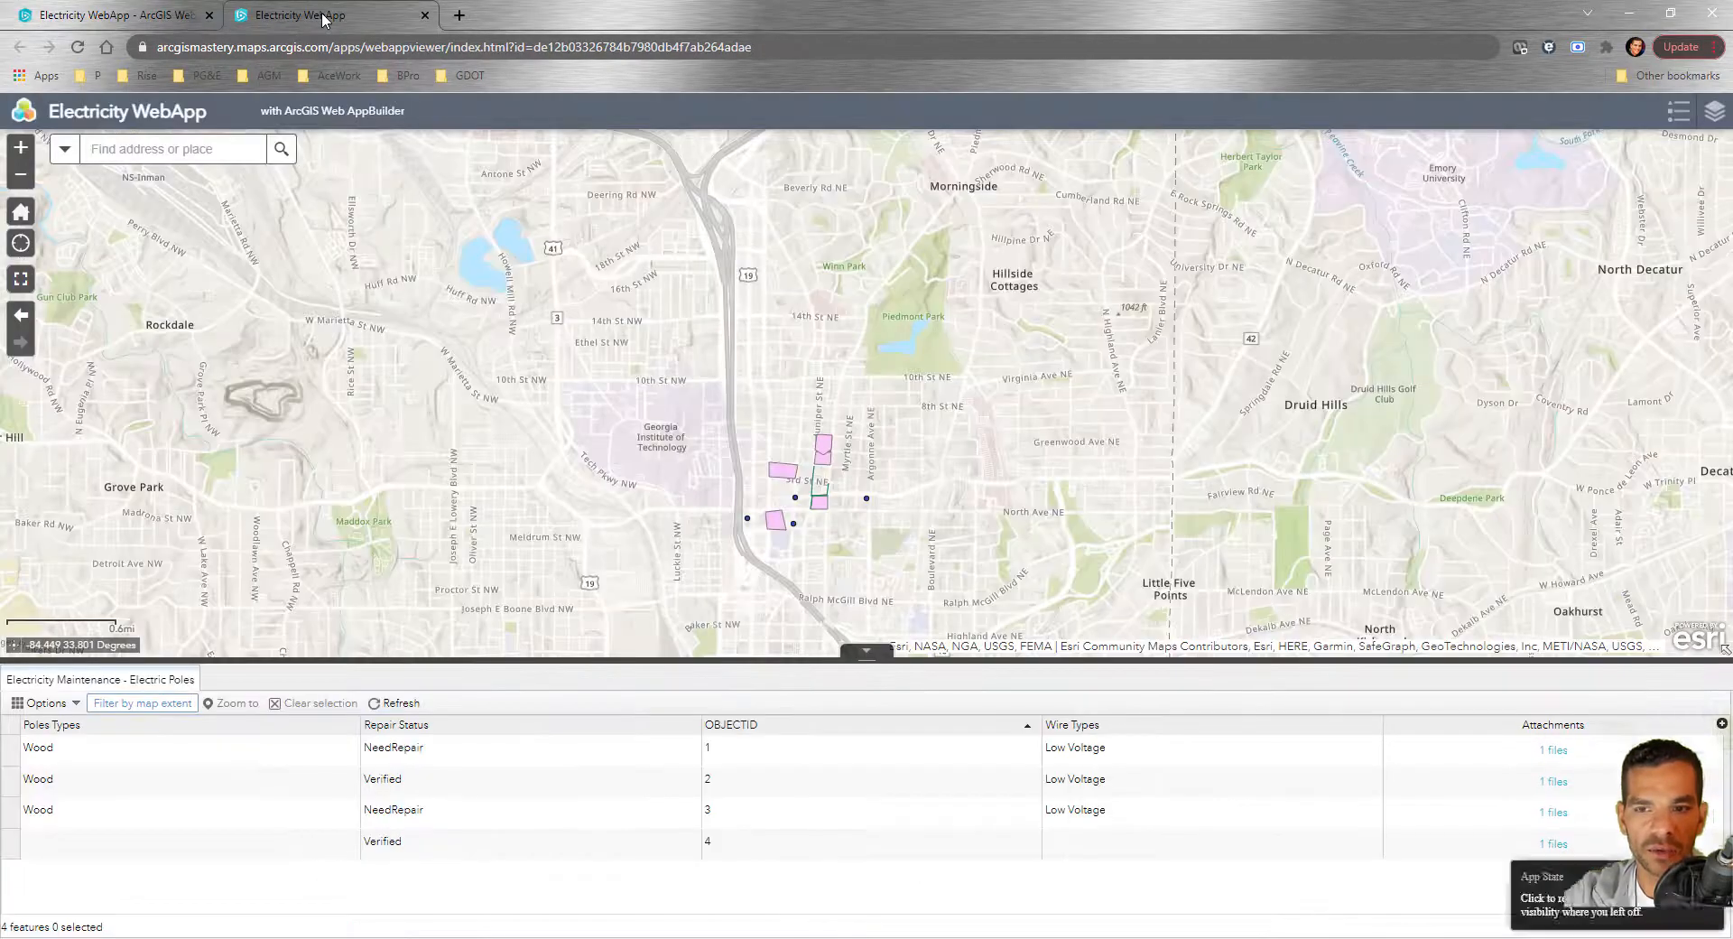
left_click(79, 48)
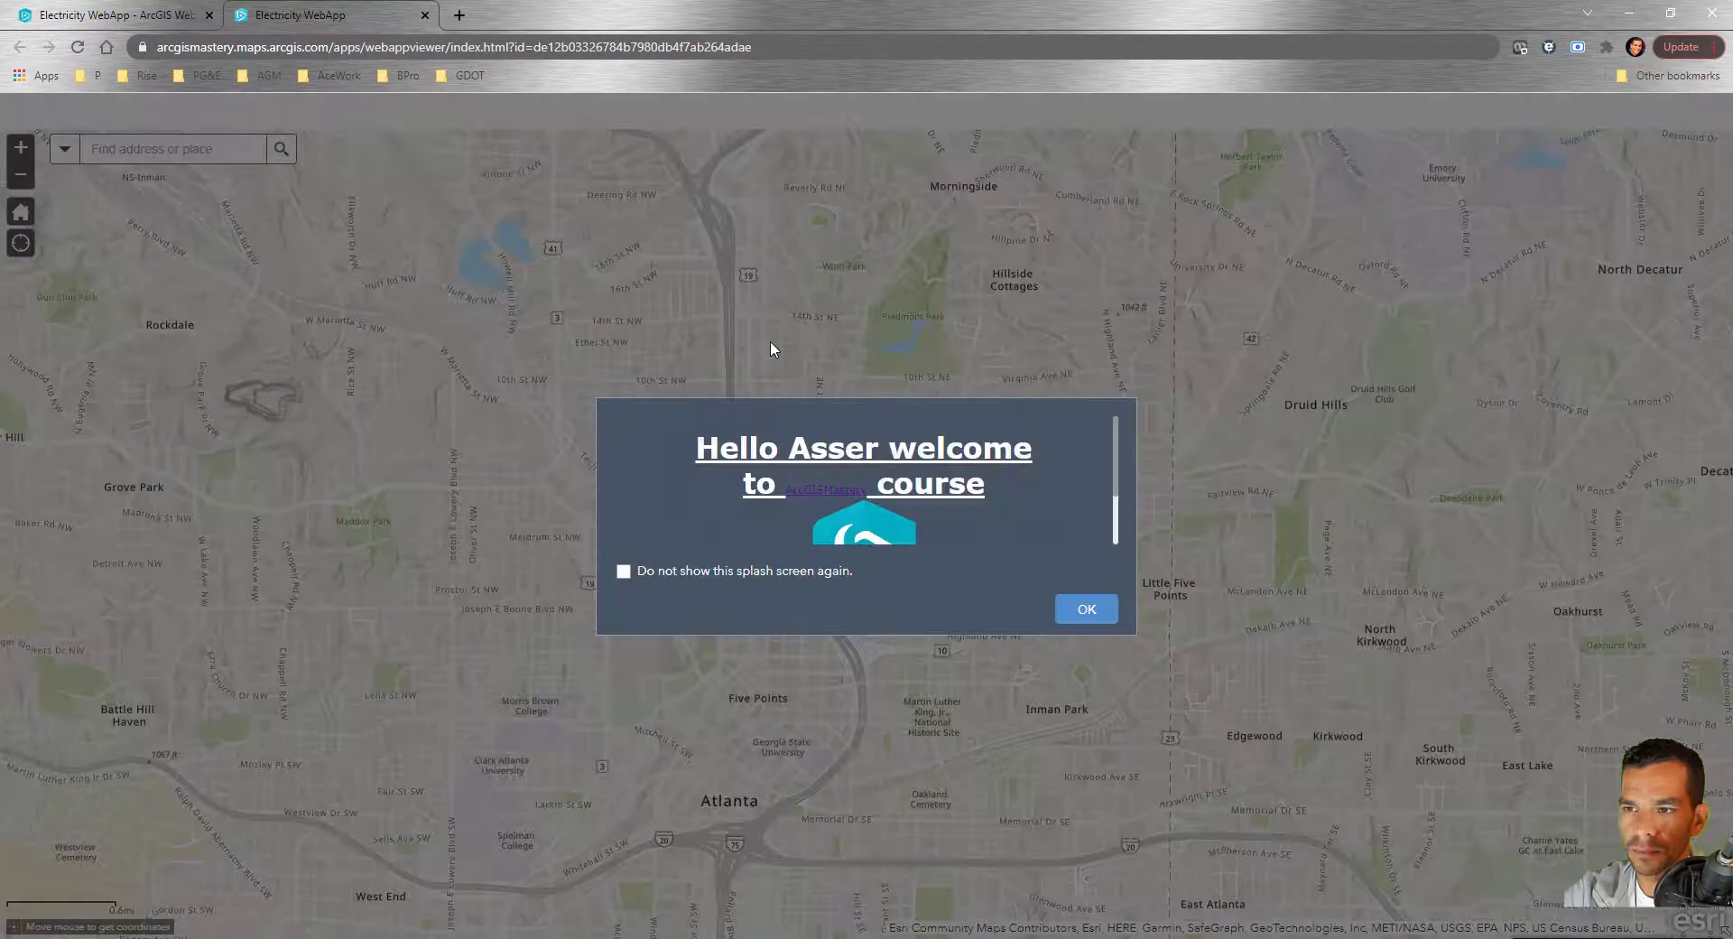
left_click(1086, 606)
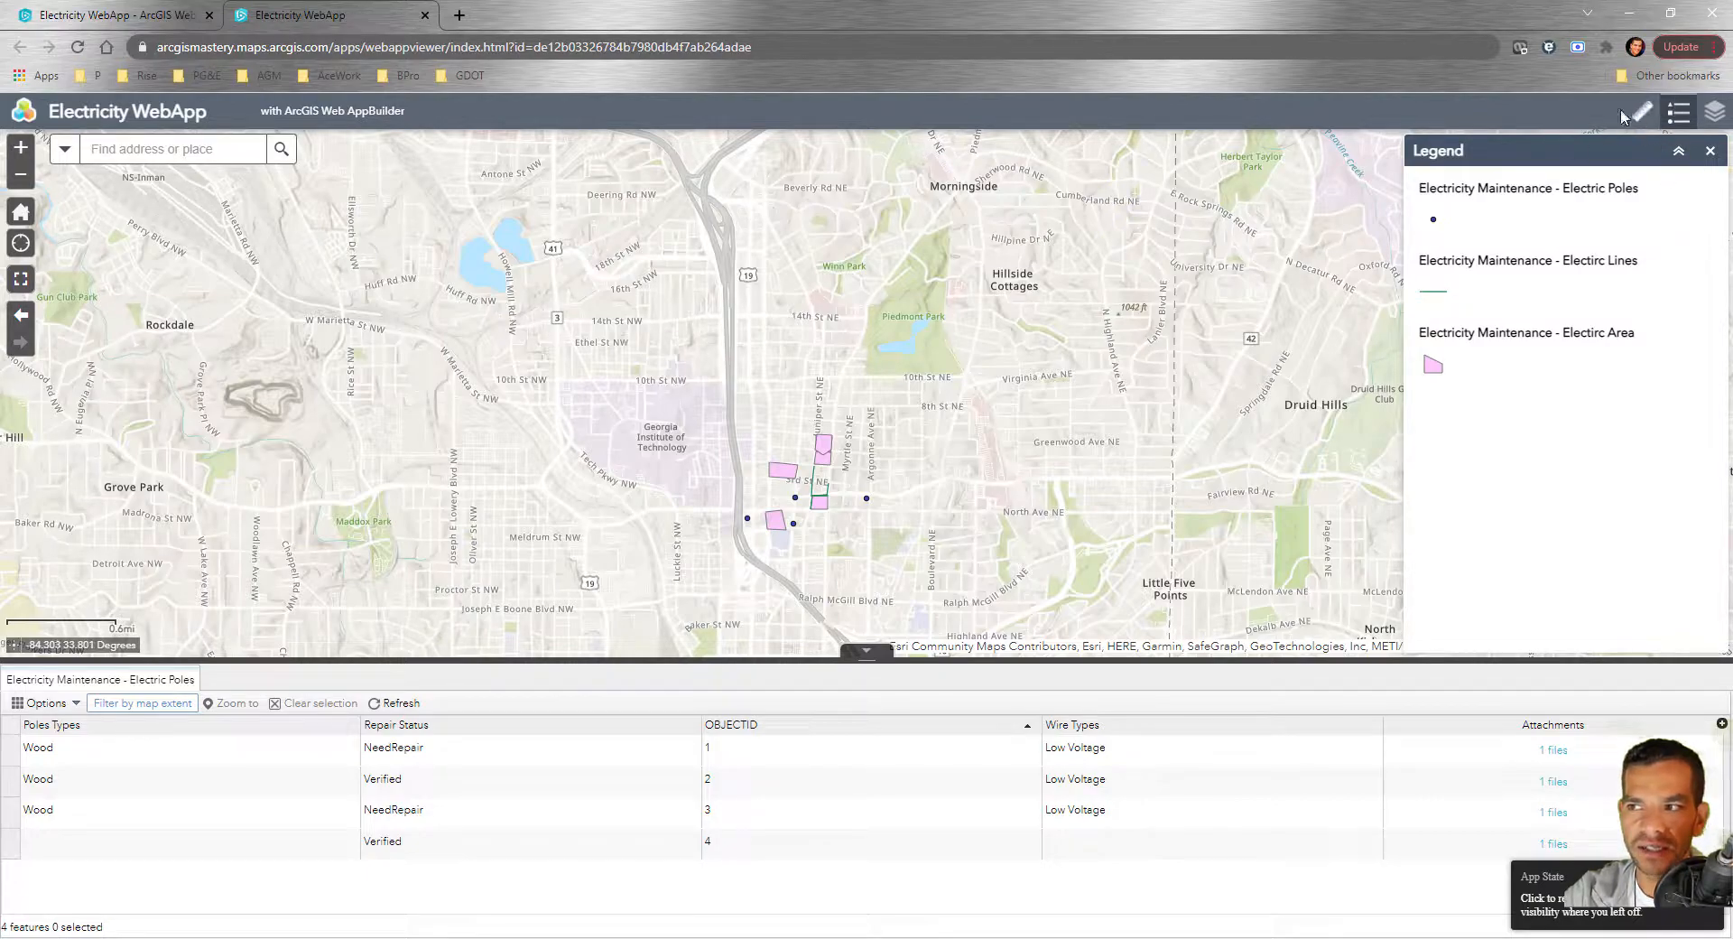
left_click(1712, 155)
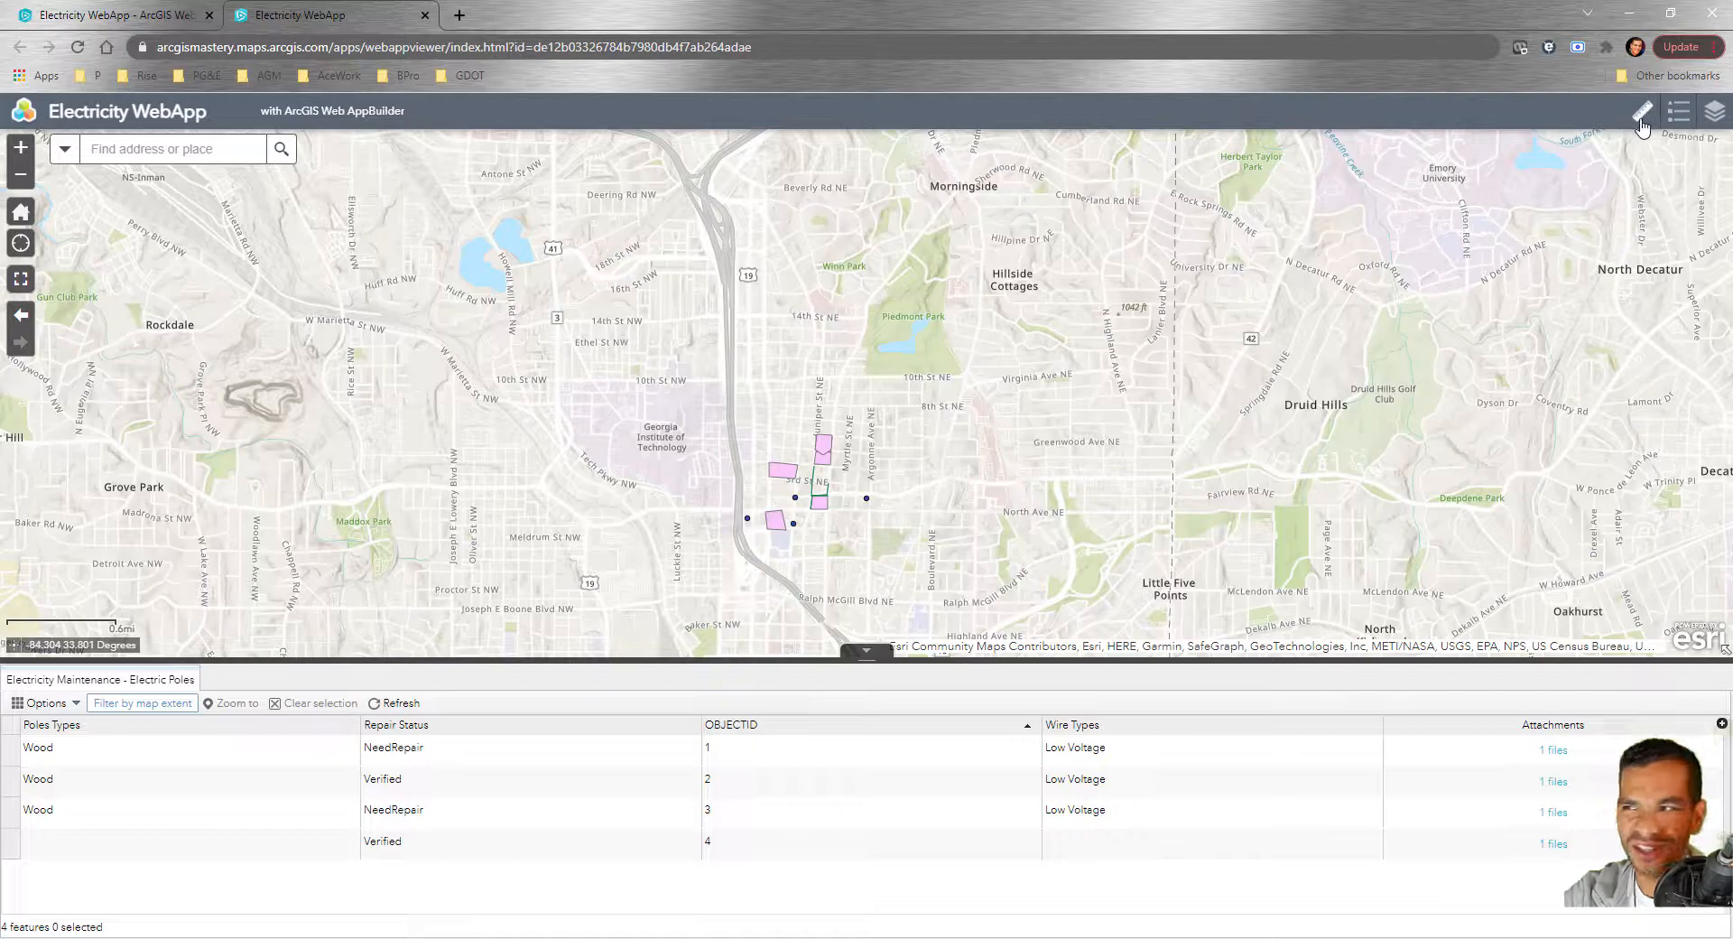
Set Legend to open at startup, then review the Directions route settings and cancel
left_click(108, 15)
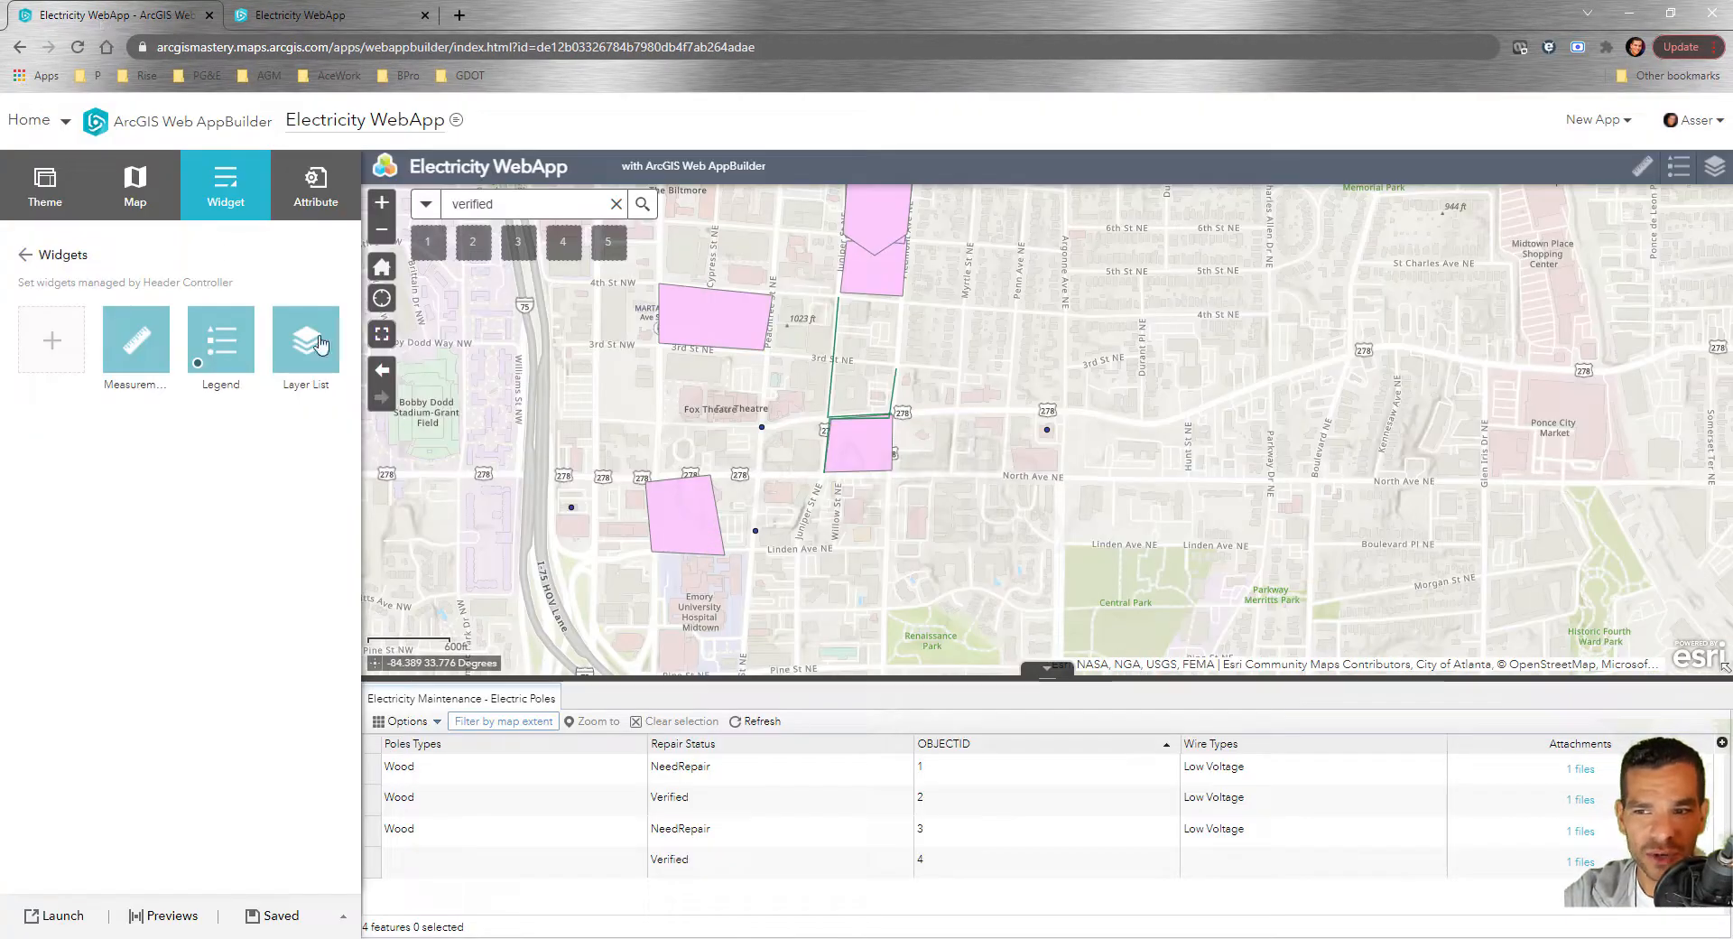
left_click(198, 364)
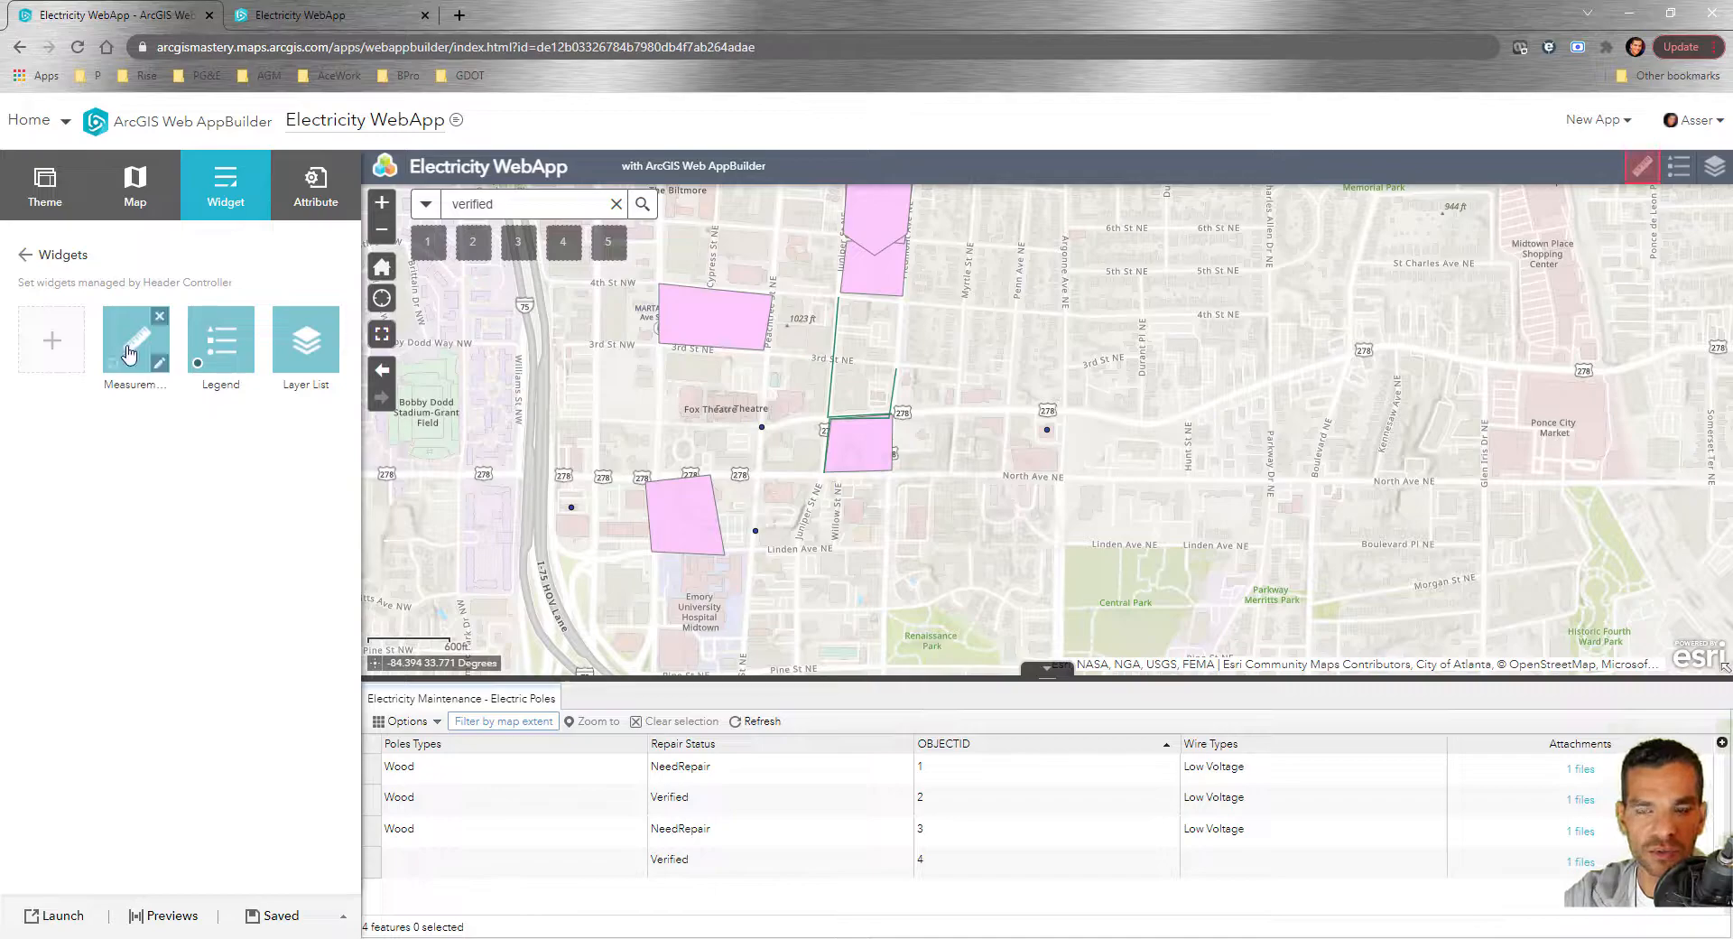
left_click(47, 349)
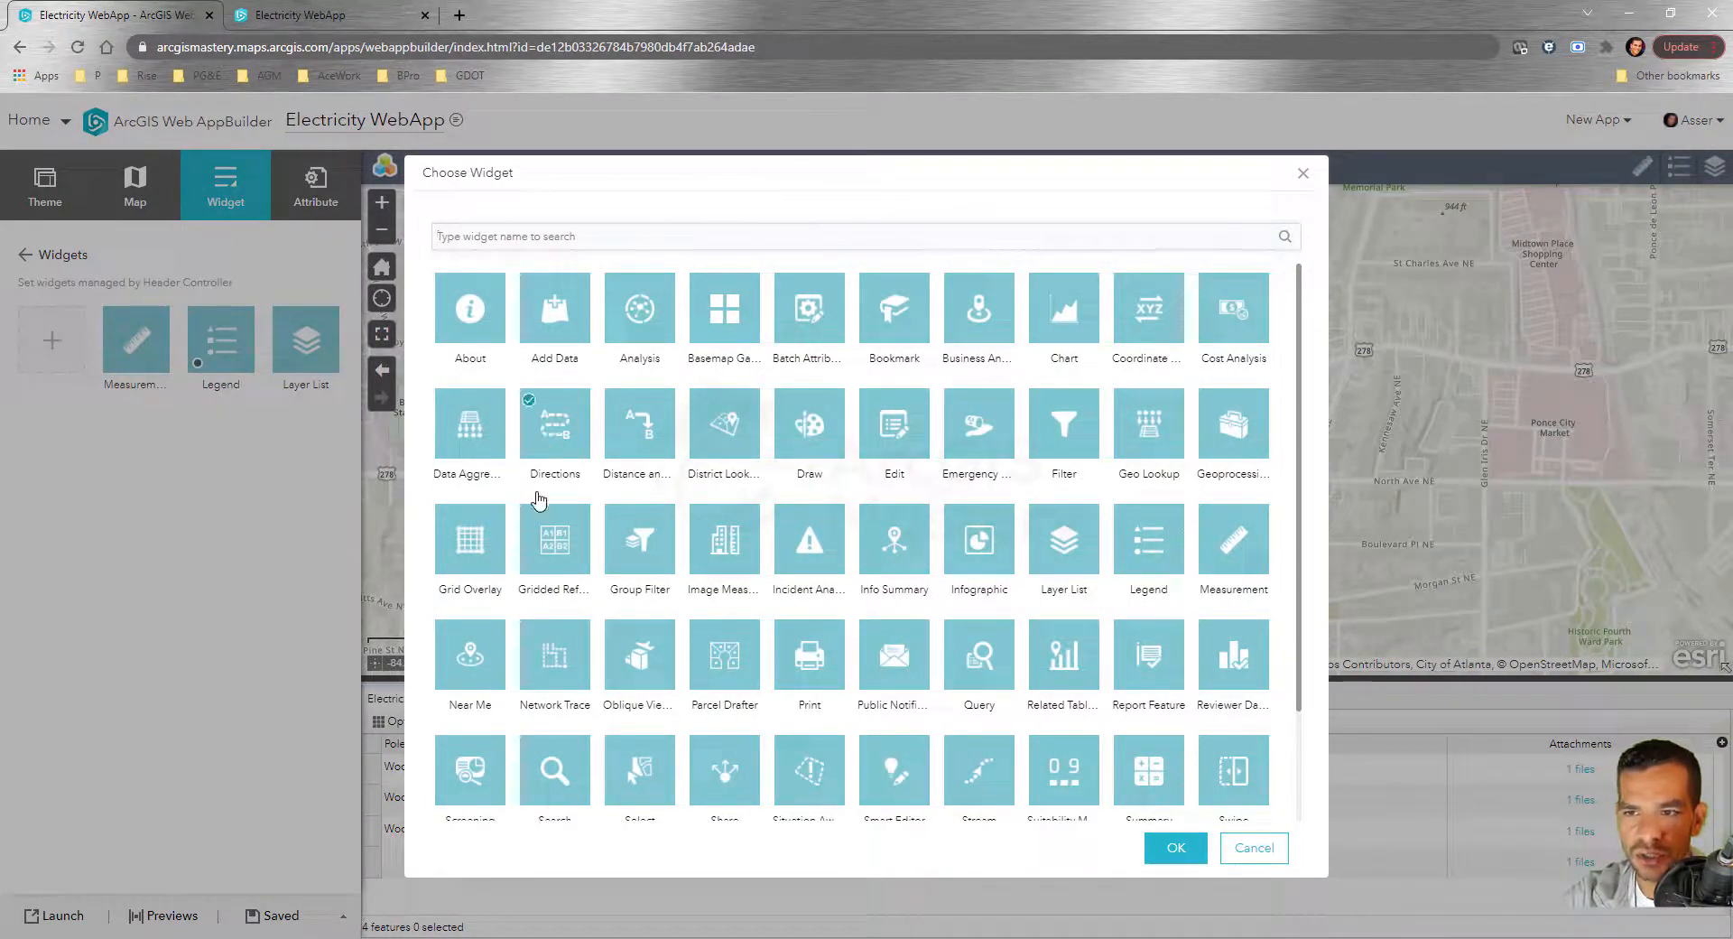
left_click(1170, 850)
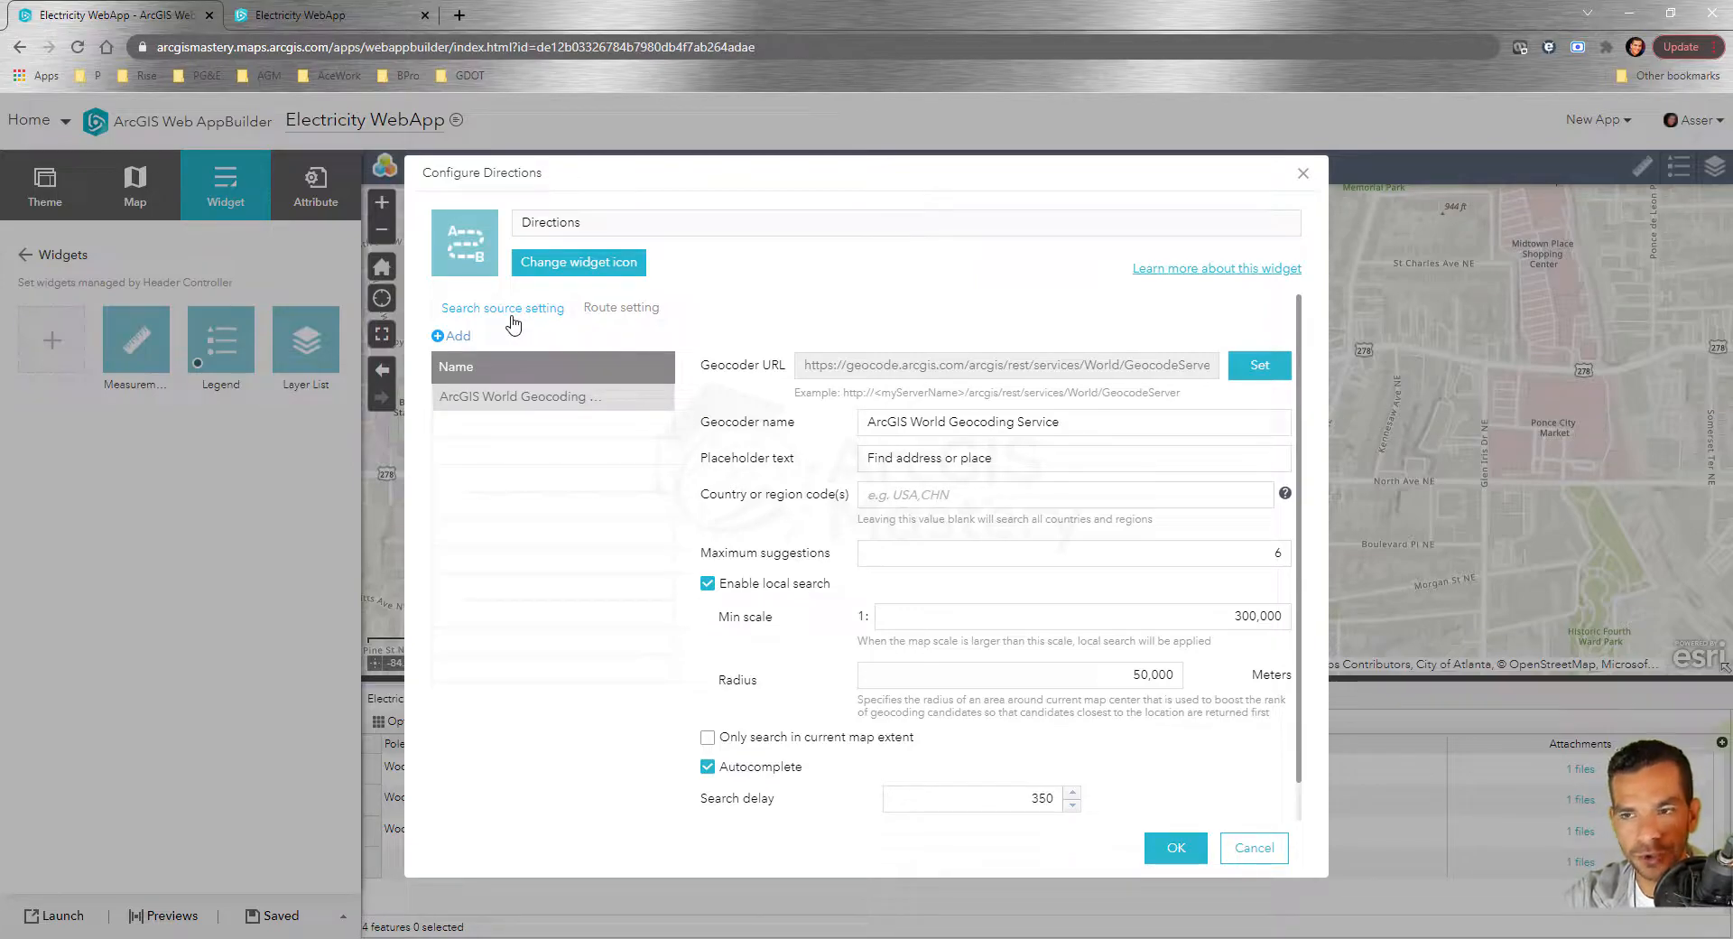
left_click(640, 312)
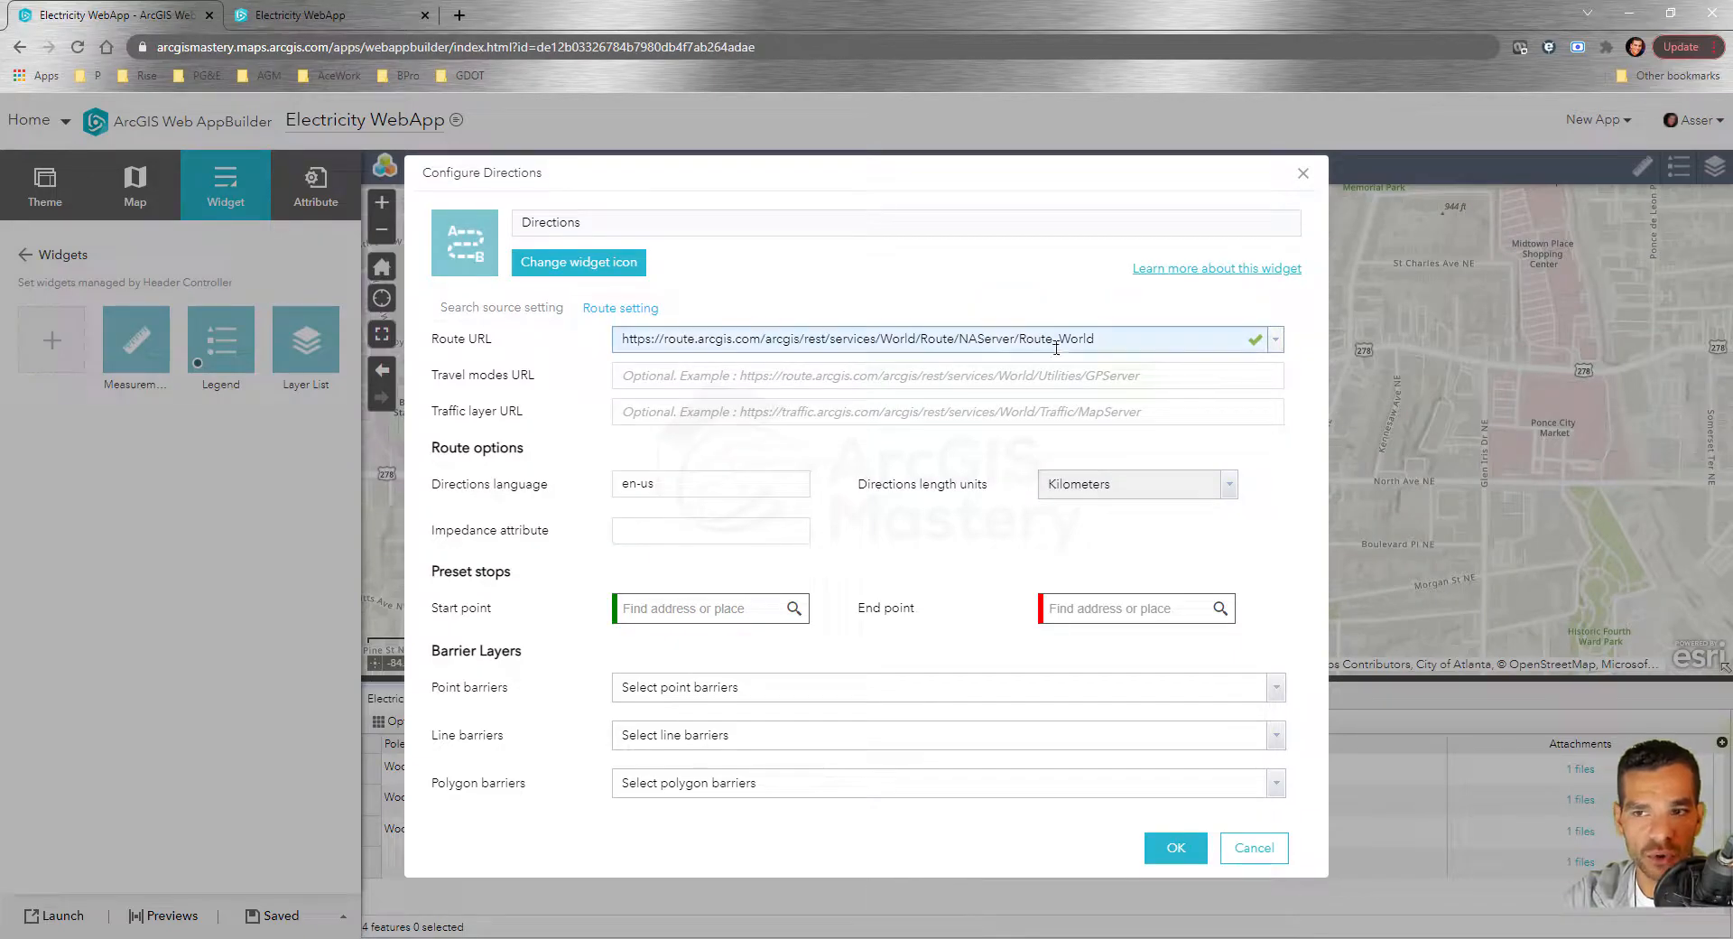
left_click(532, 307)
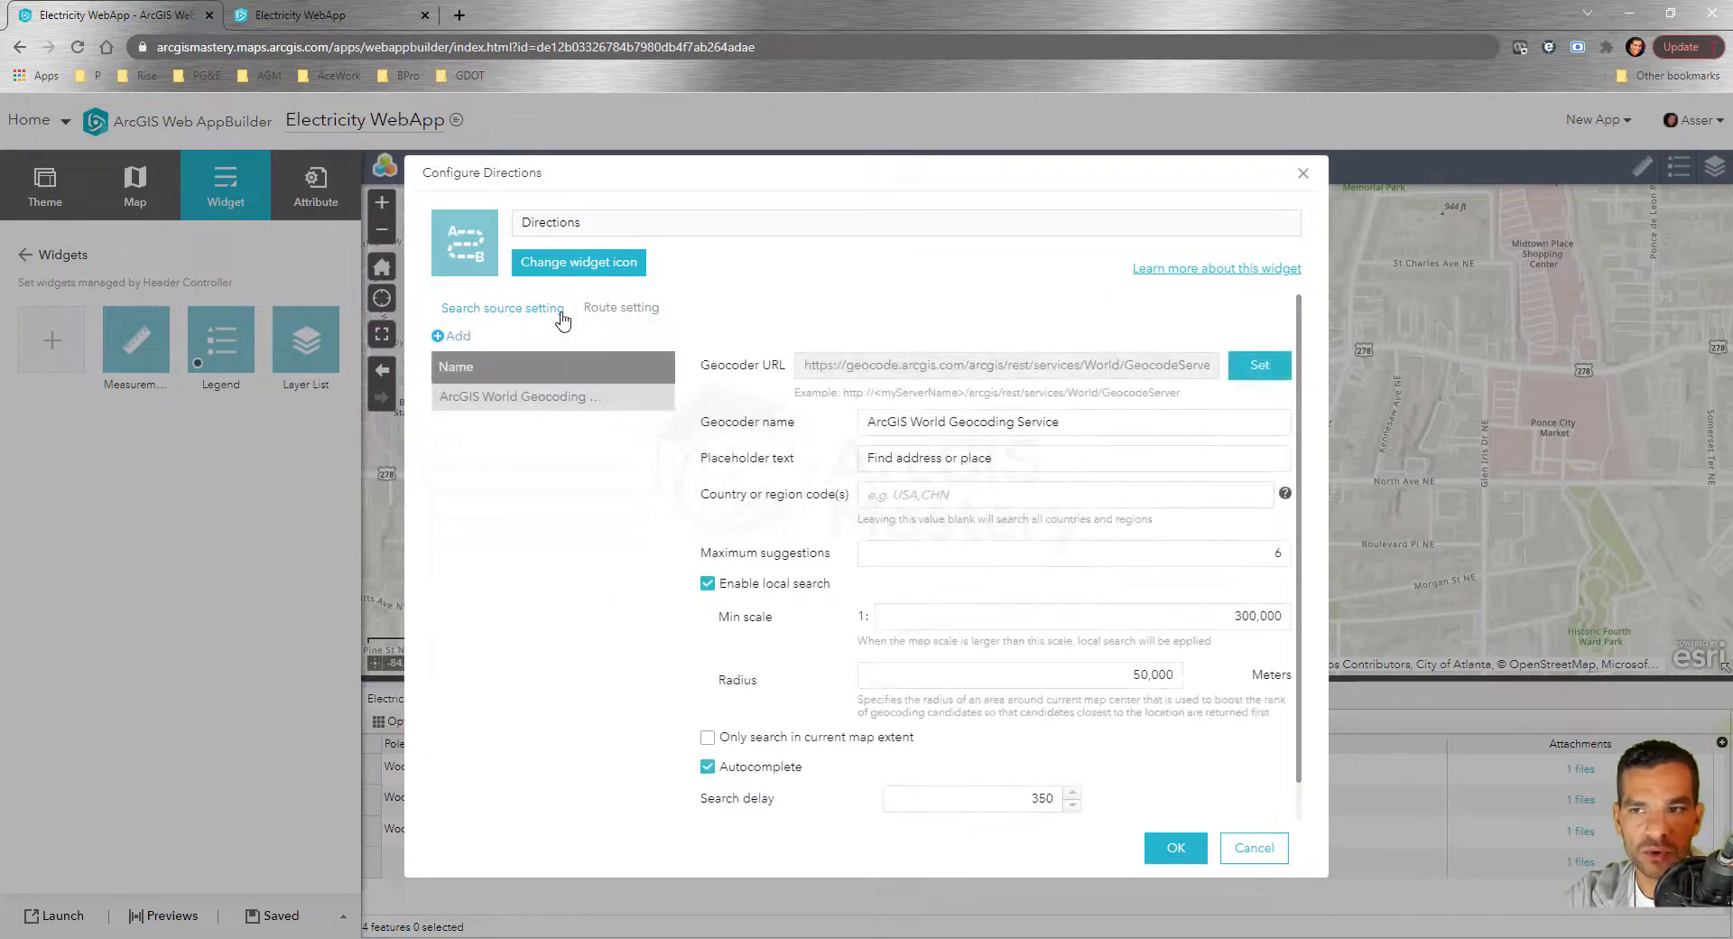
left_click(645, 316)
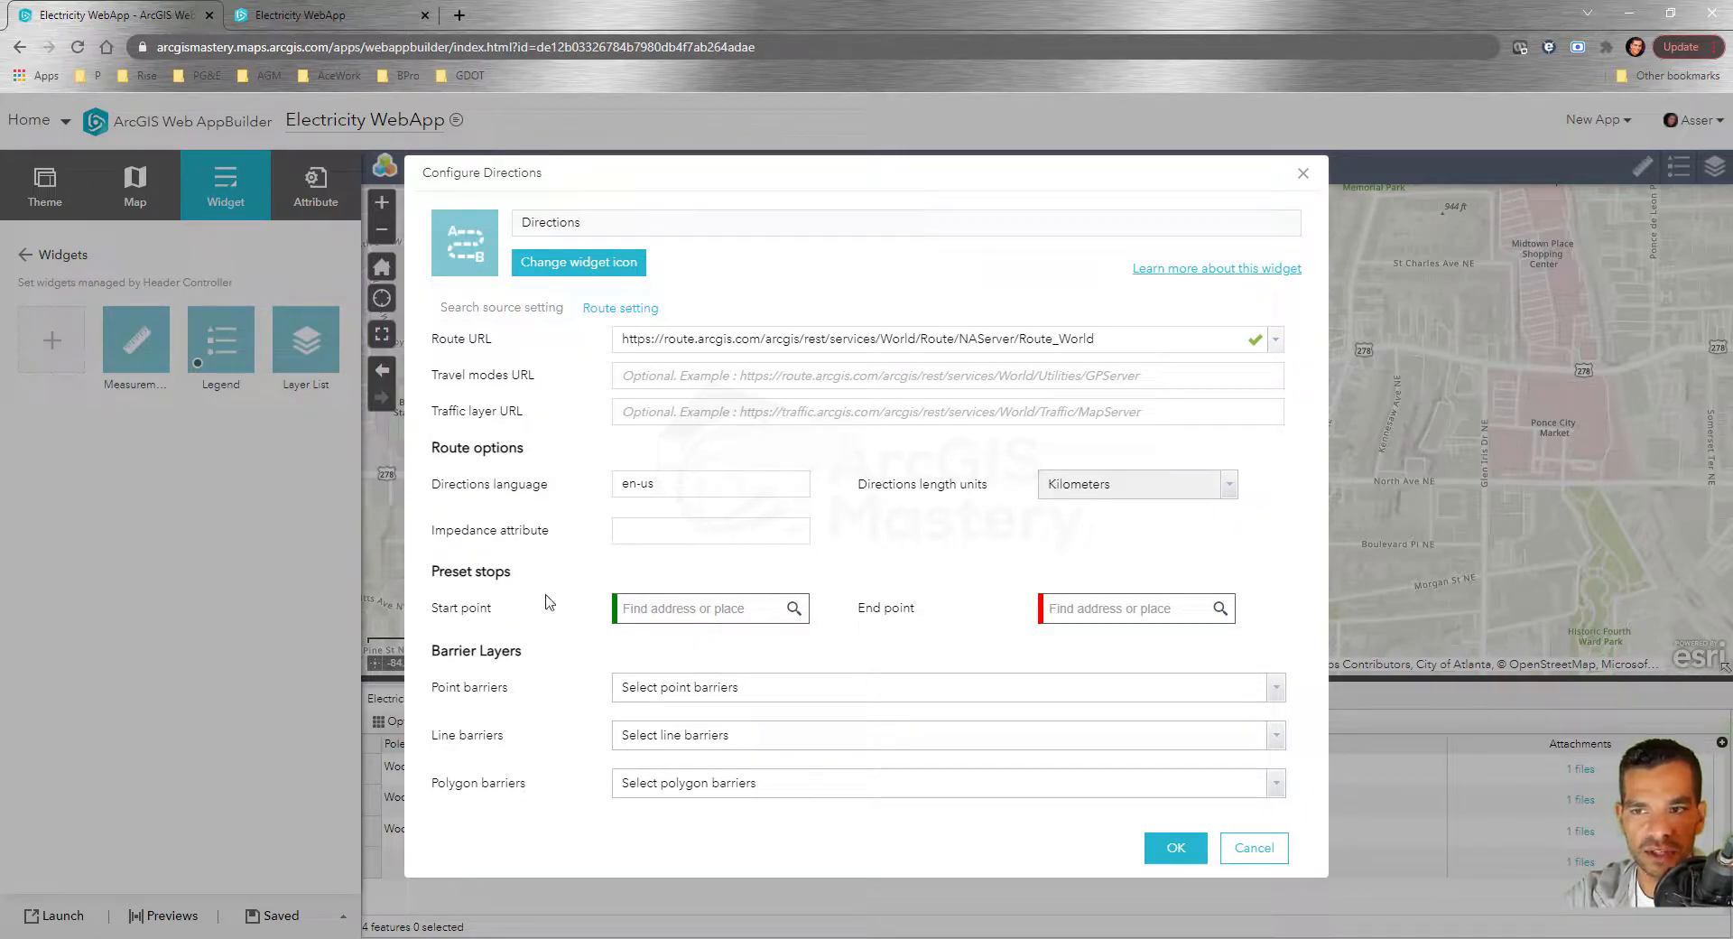
left_click(1260, 856)
Add the Directions widget to the header with its default settings
left_click(65, 354)
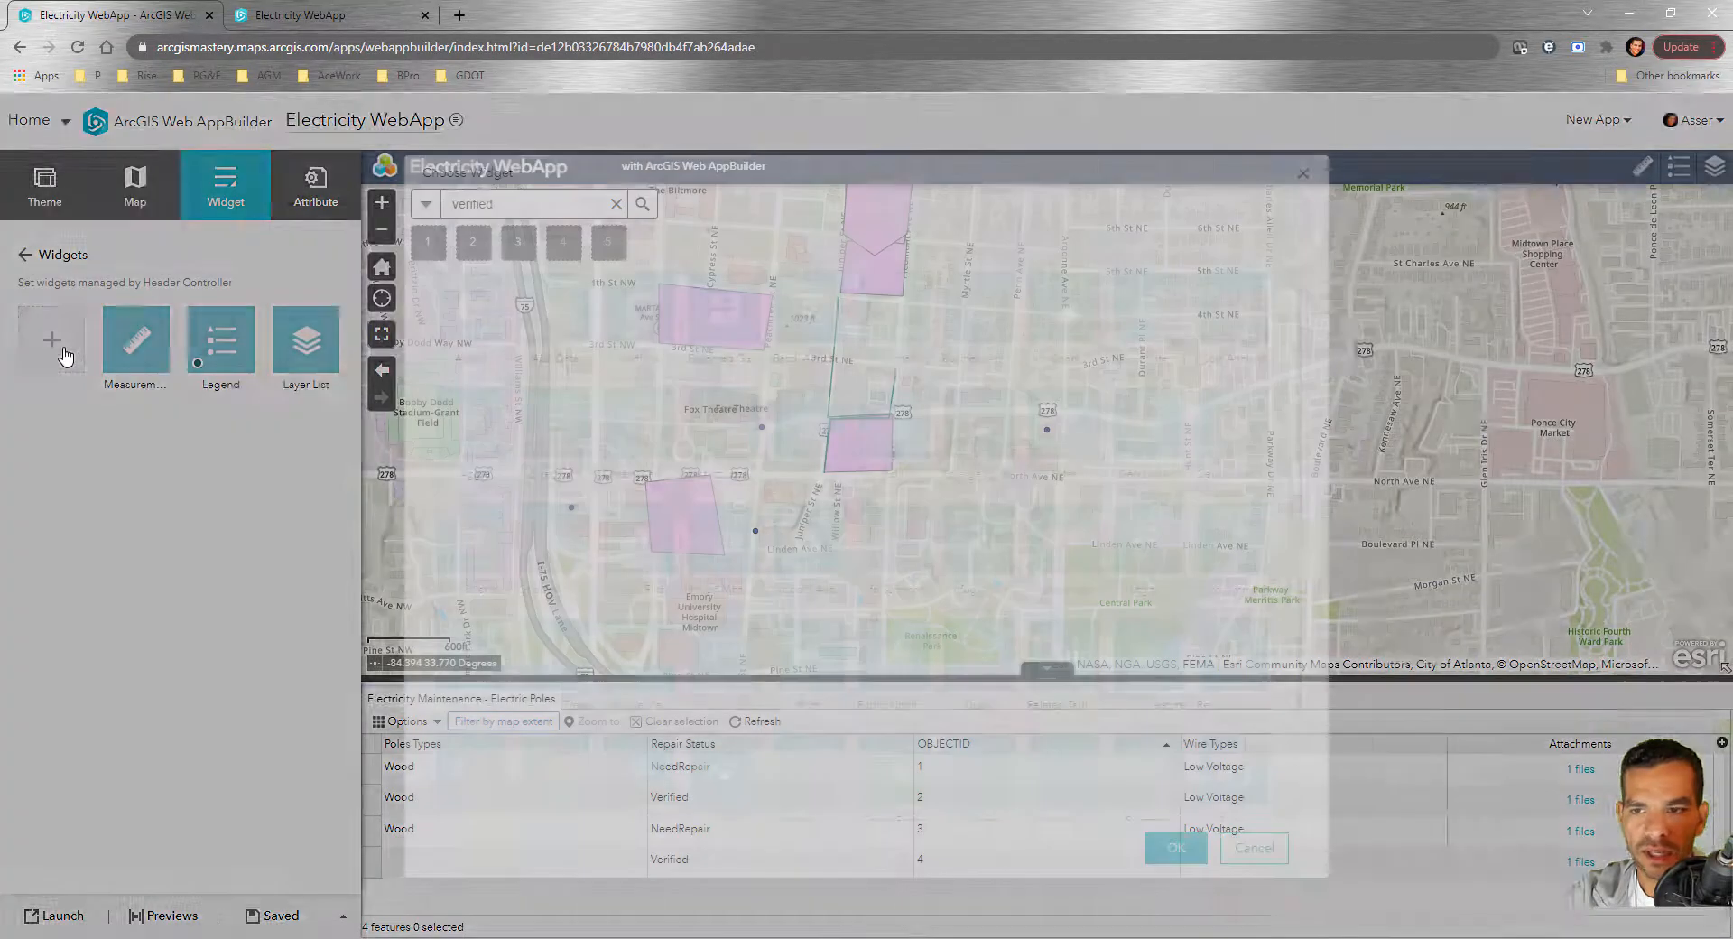
left_click(571, 447)
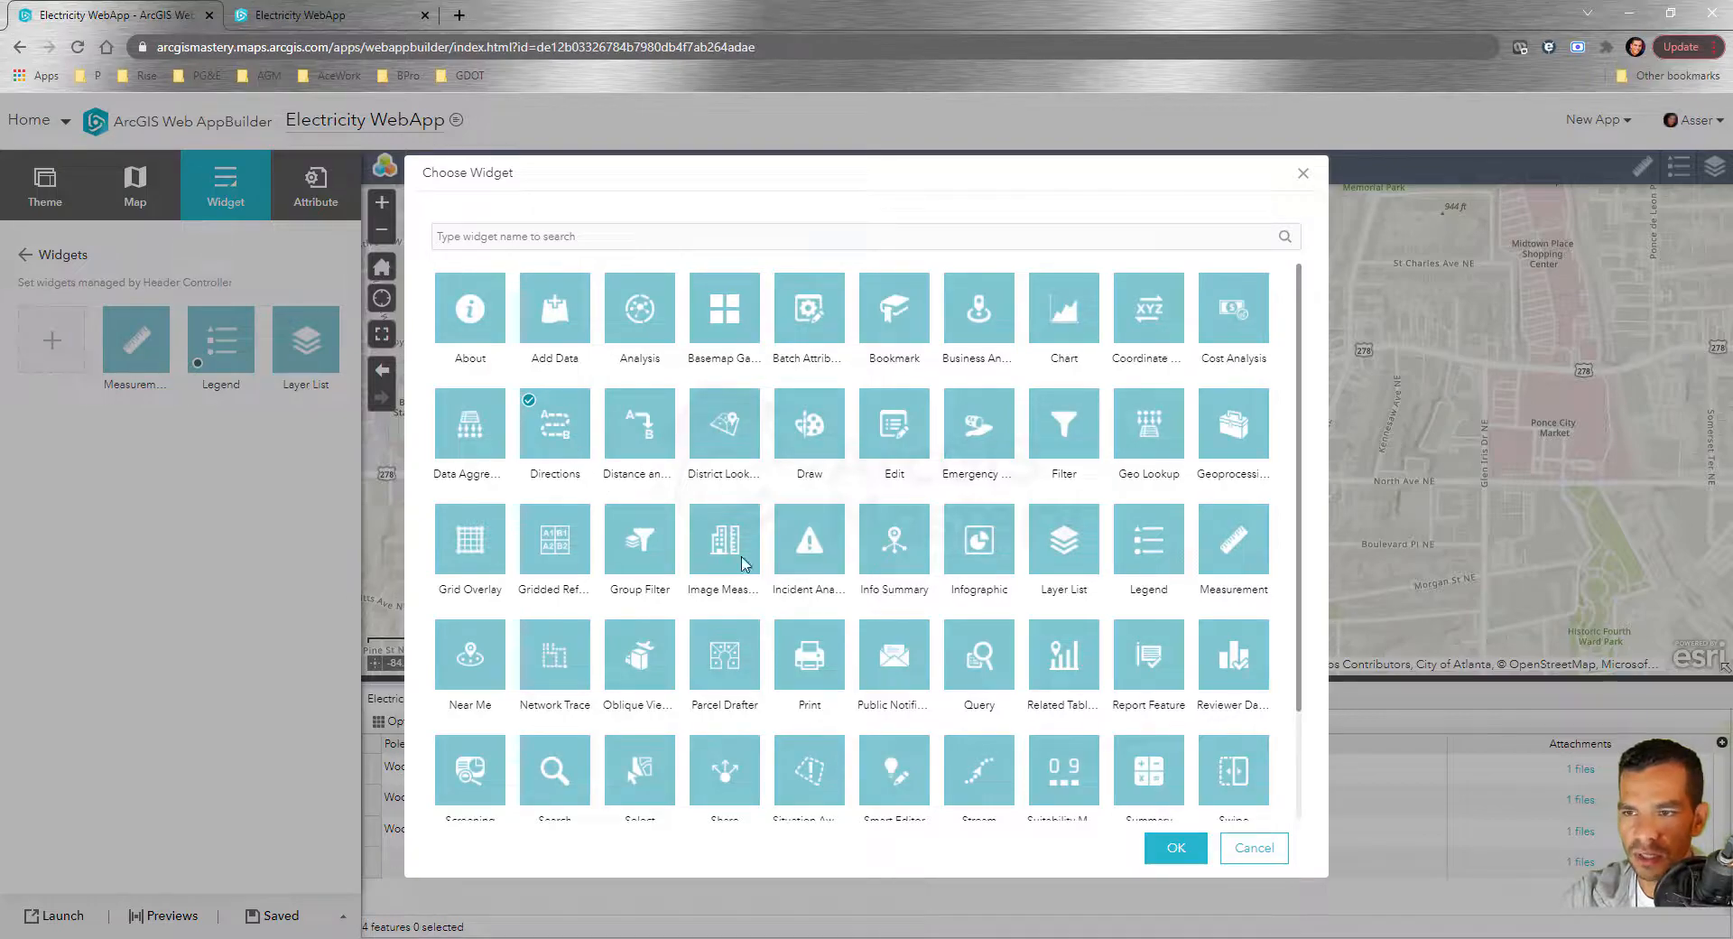
left_click(1175, 847)
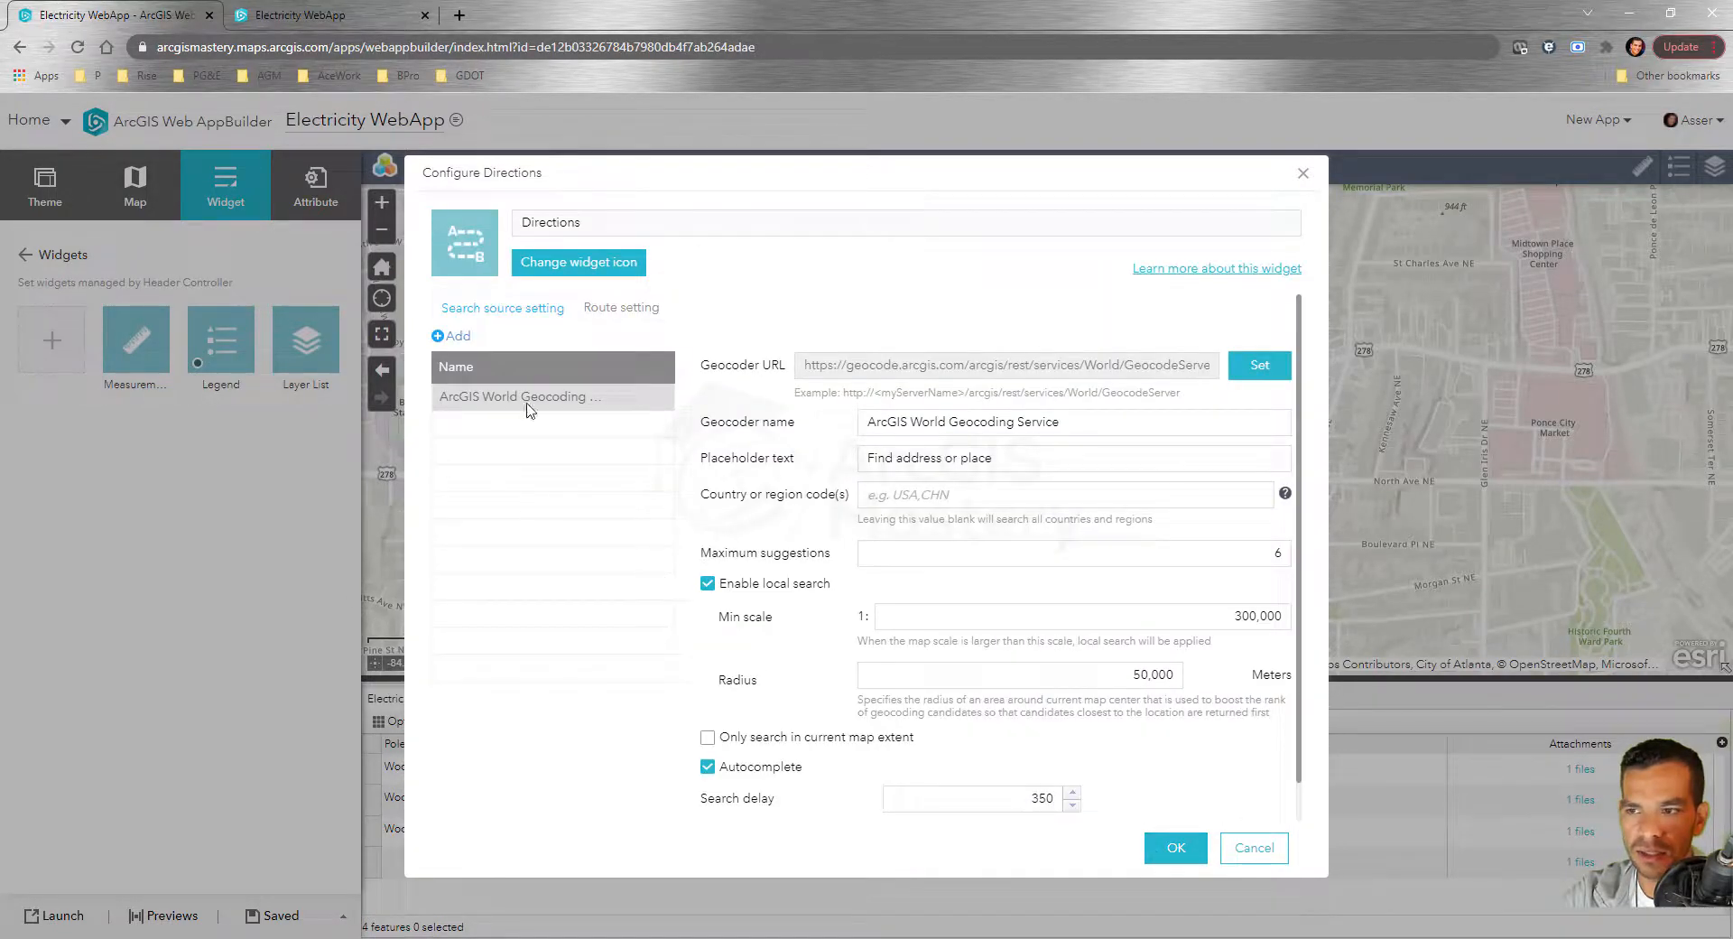
left_click(1175, 846)
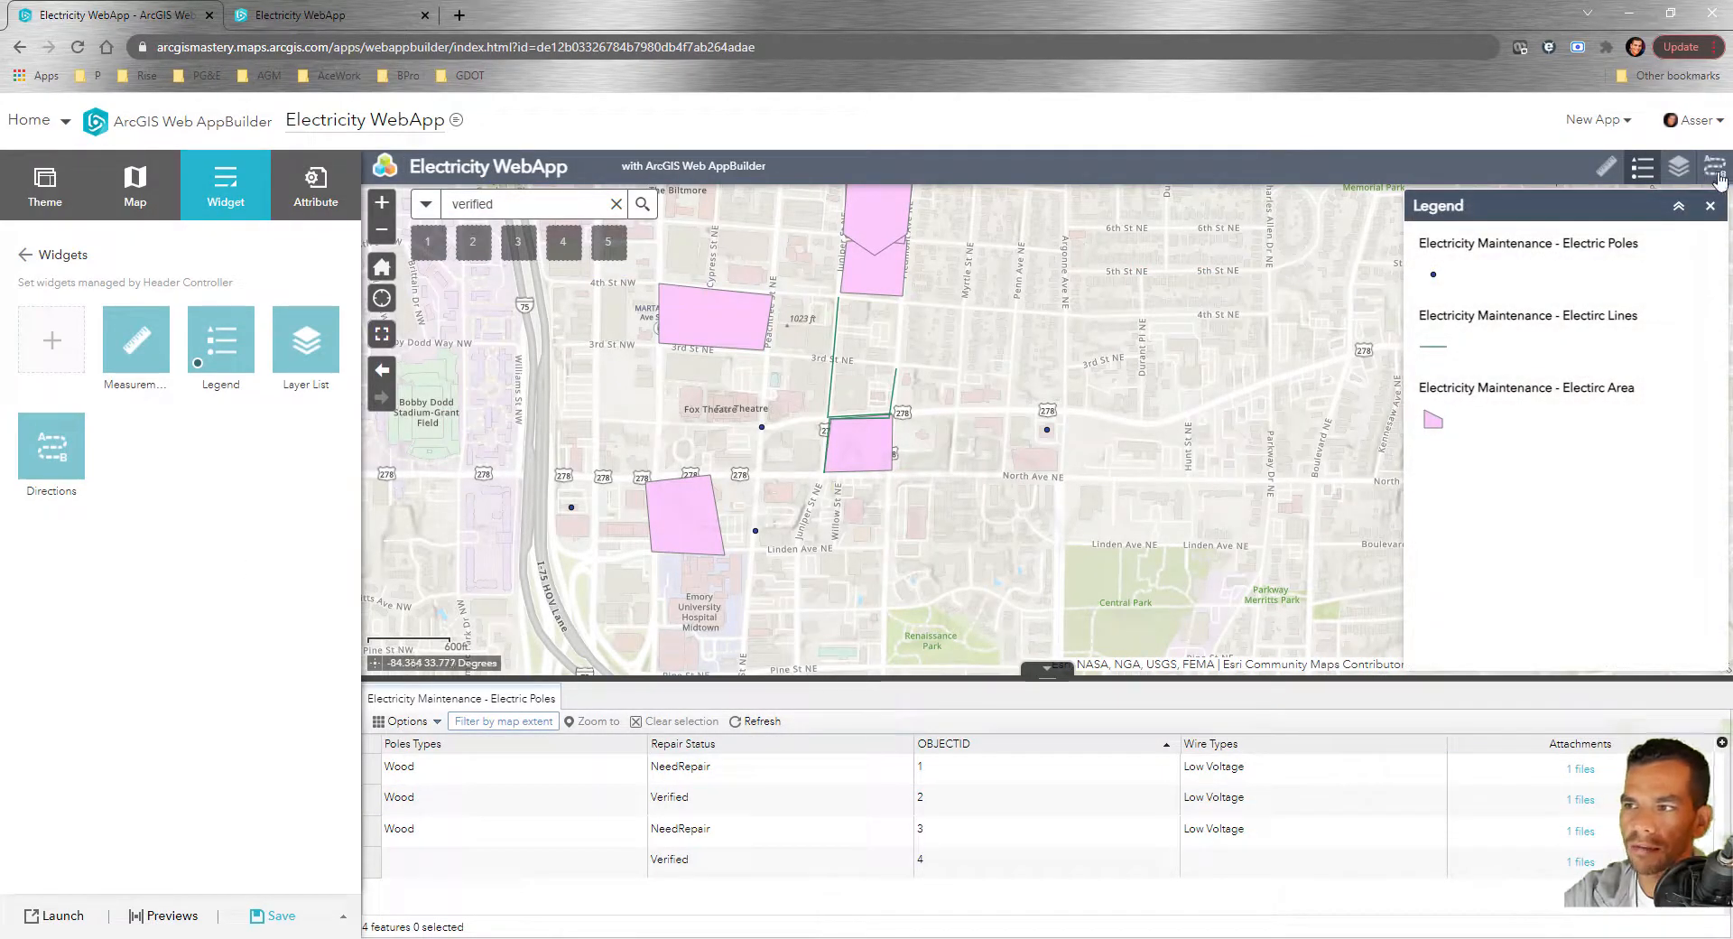
Move Directions first and group Layer List with Directions, previewing the group panel
left_click_drag(51, 449, 90, 353)
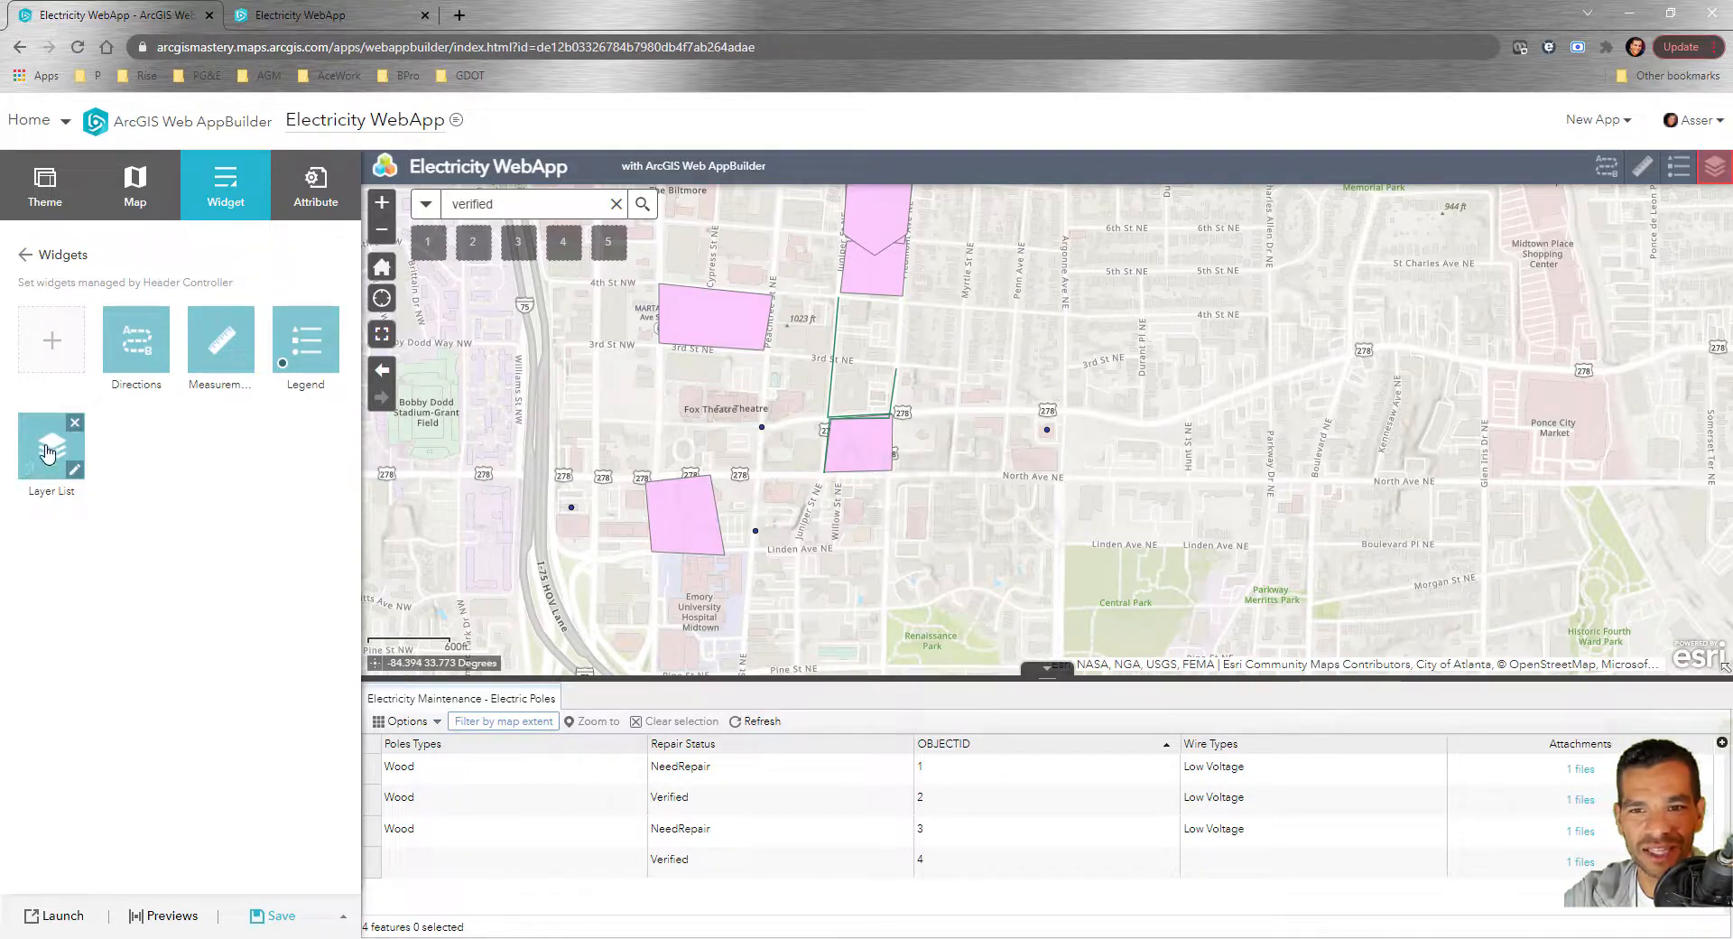
mouse_move(45, 448)
left_mouse_down()
mouse_move(140, 453)
mouse_move(48, 446)
left_mouse_up()
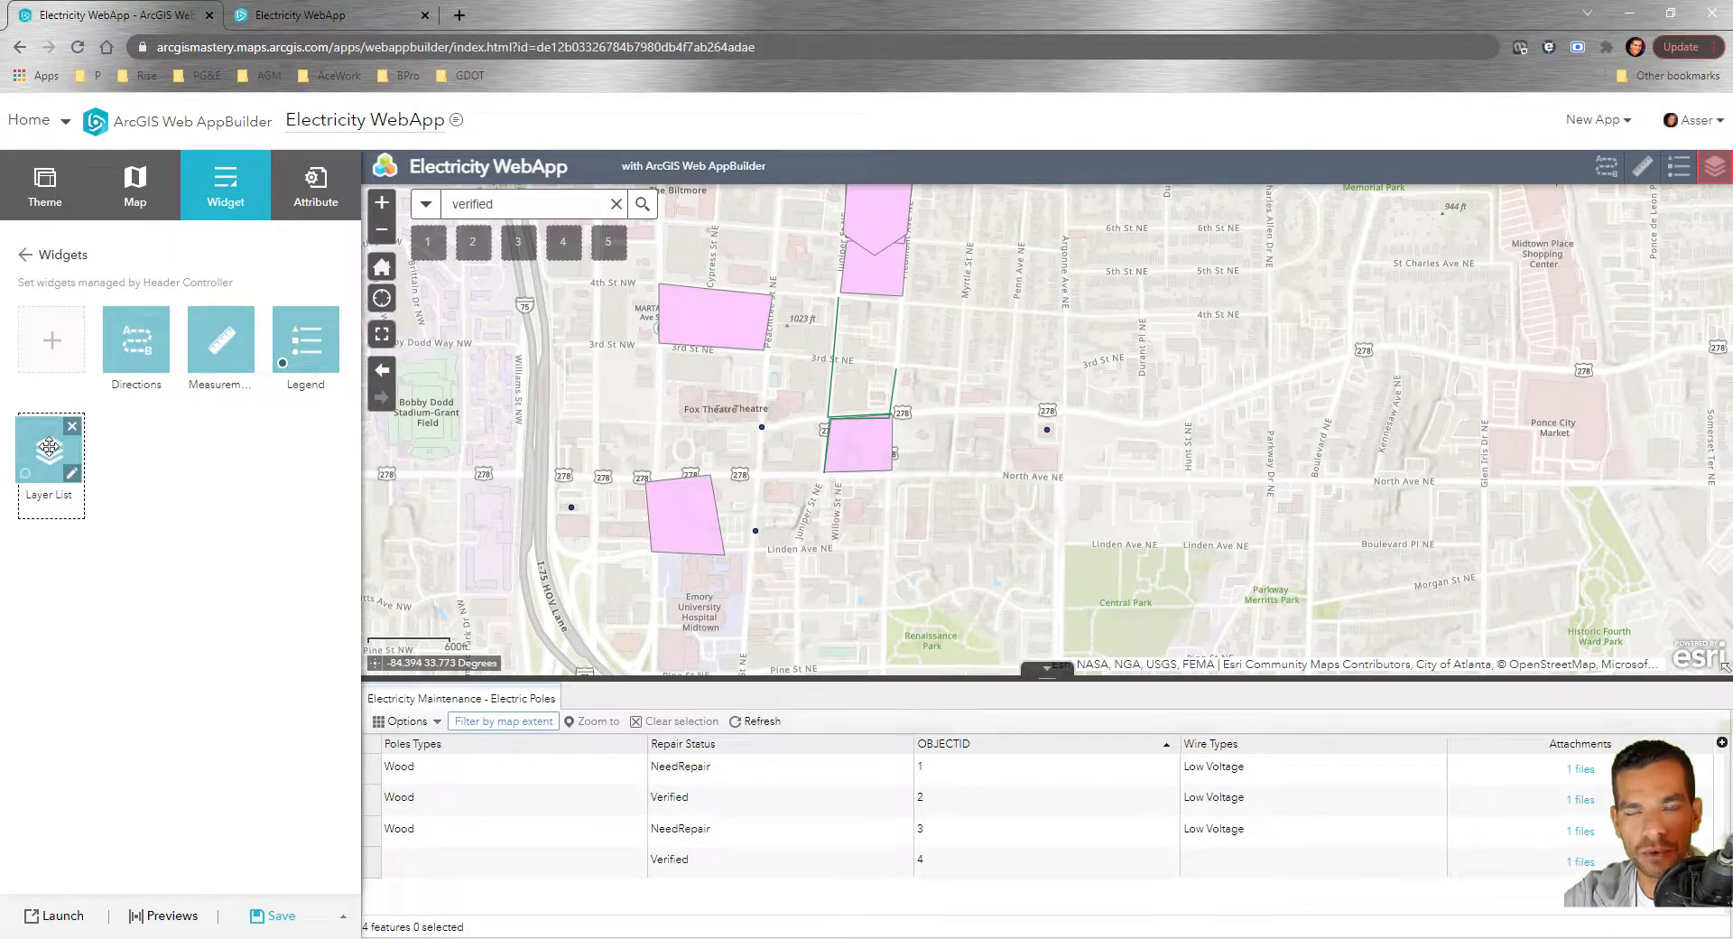
left_click_drag(49, 447, 138, 348)
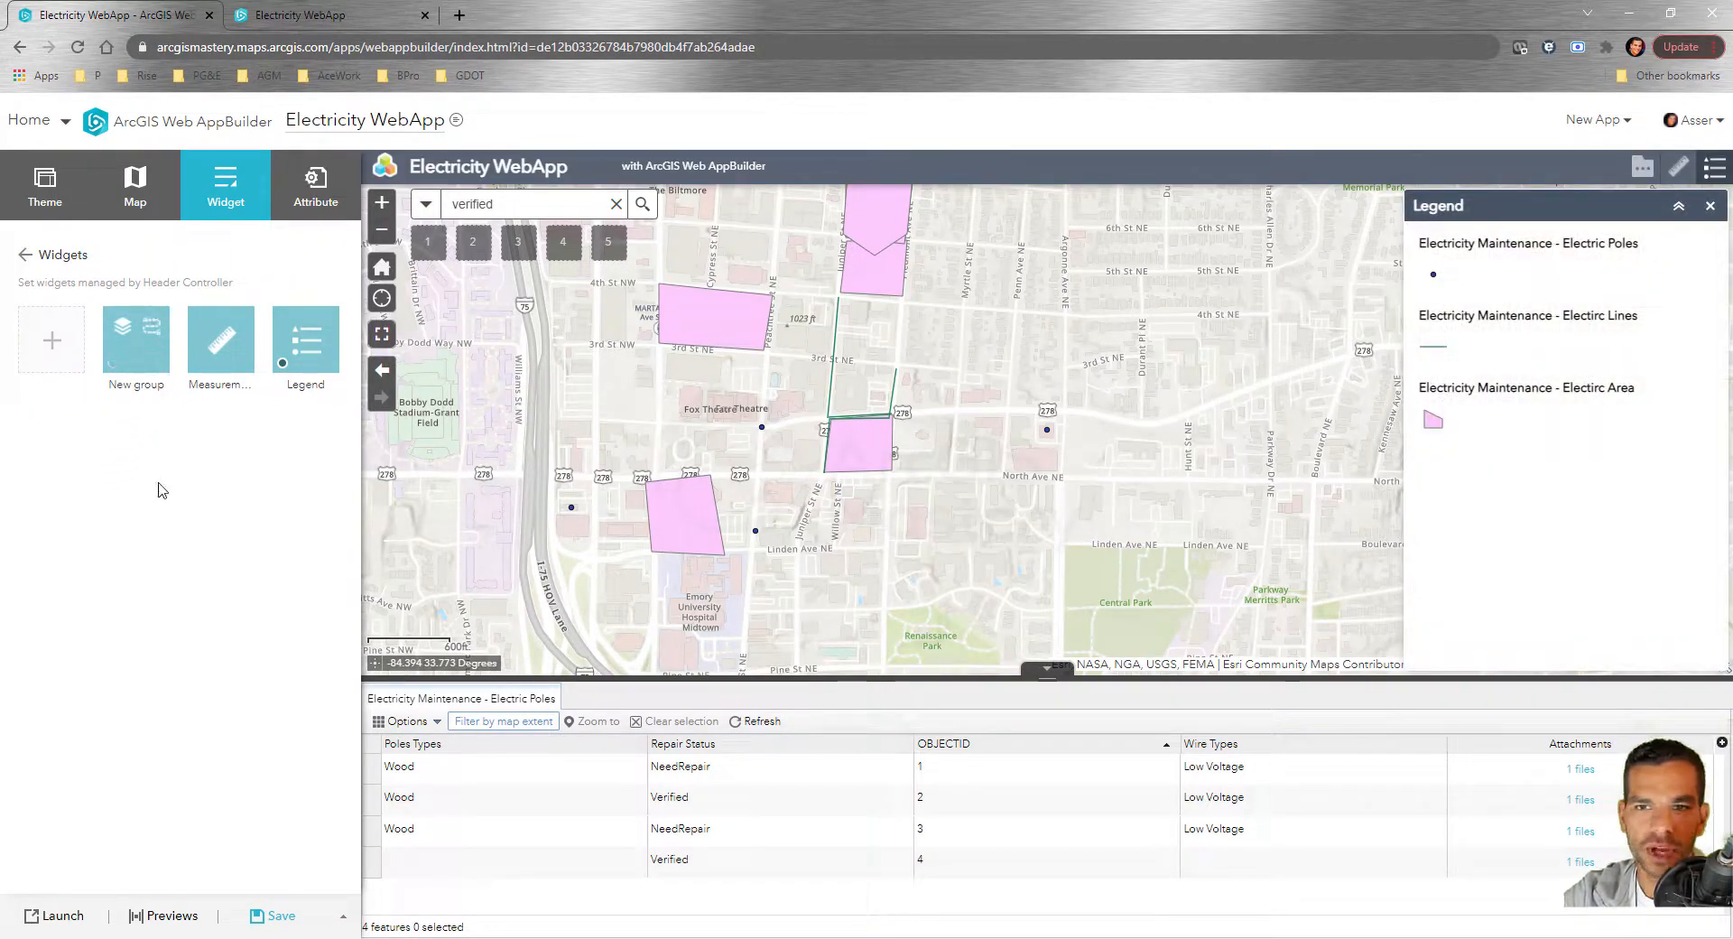
left_click(1640, 172)
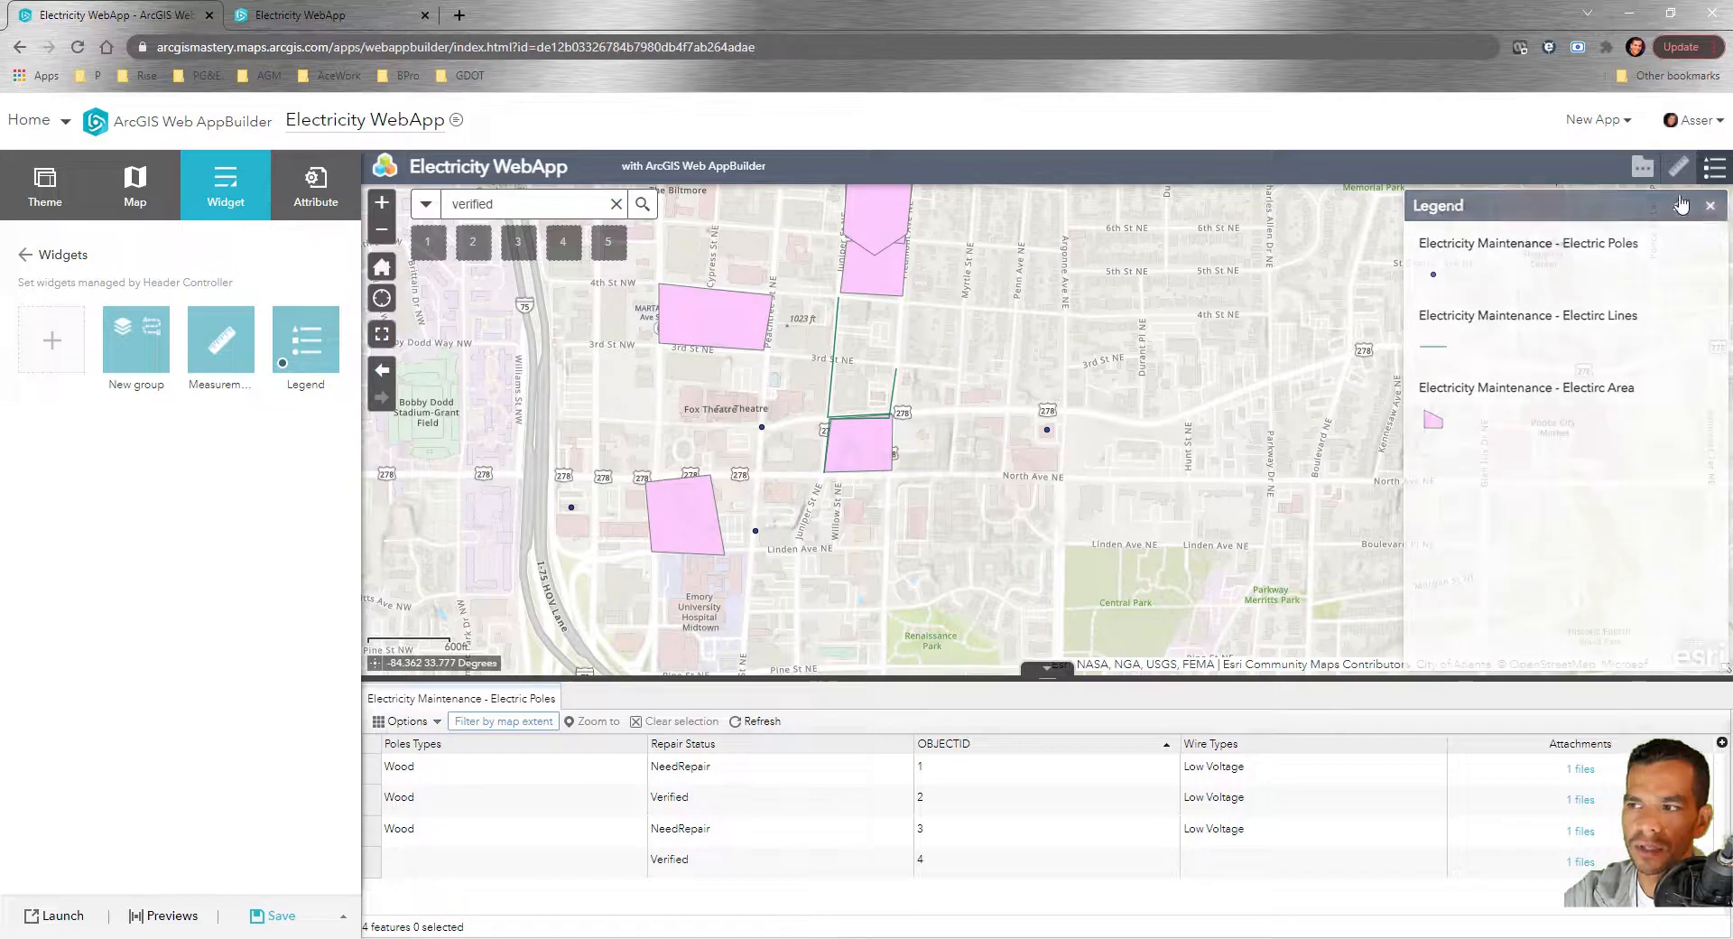
left_click(1641, 173)
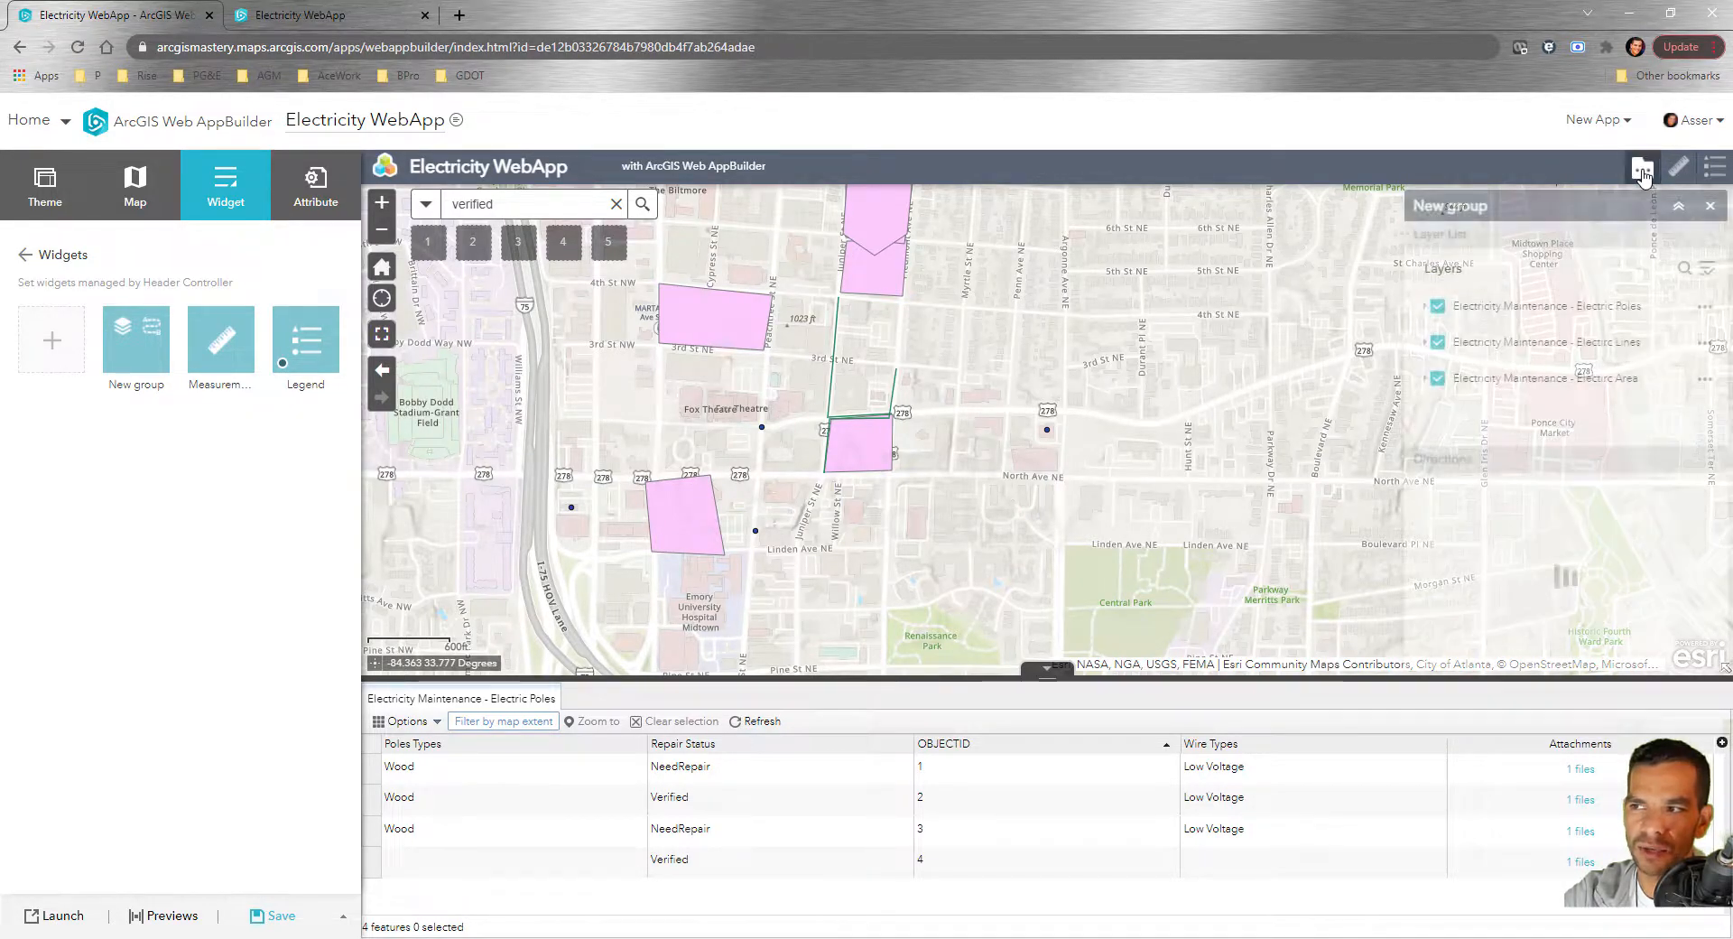
left_click(1638, 237)
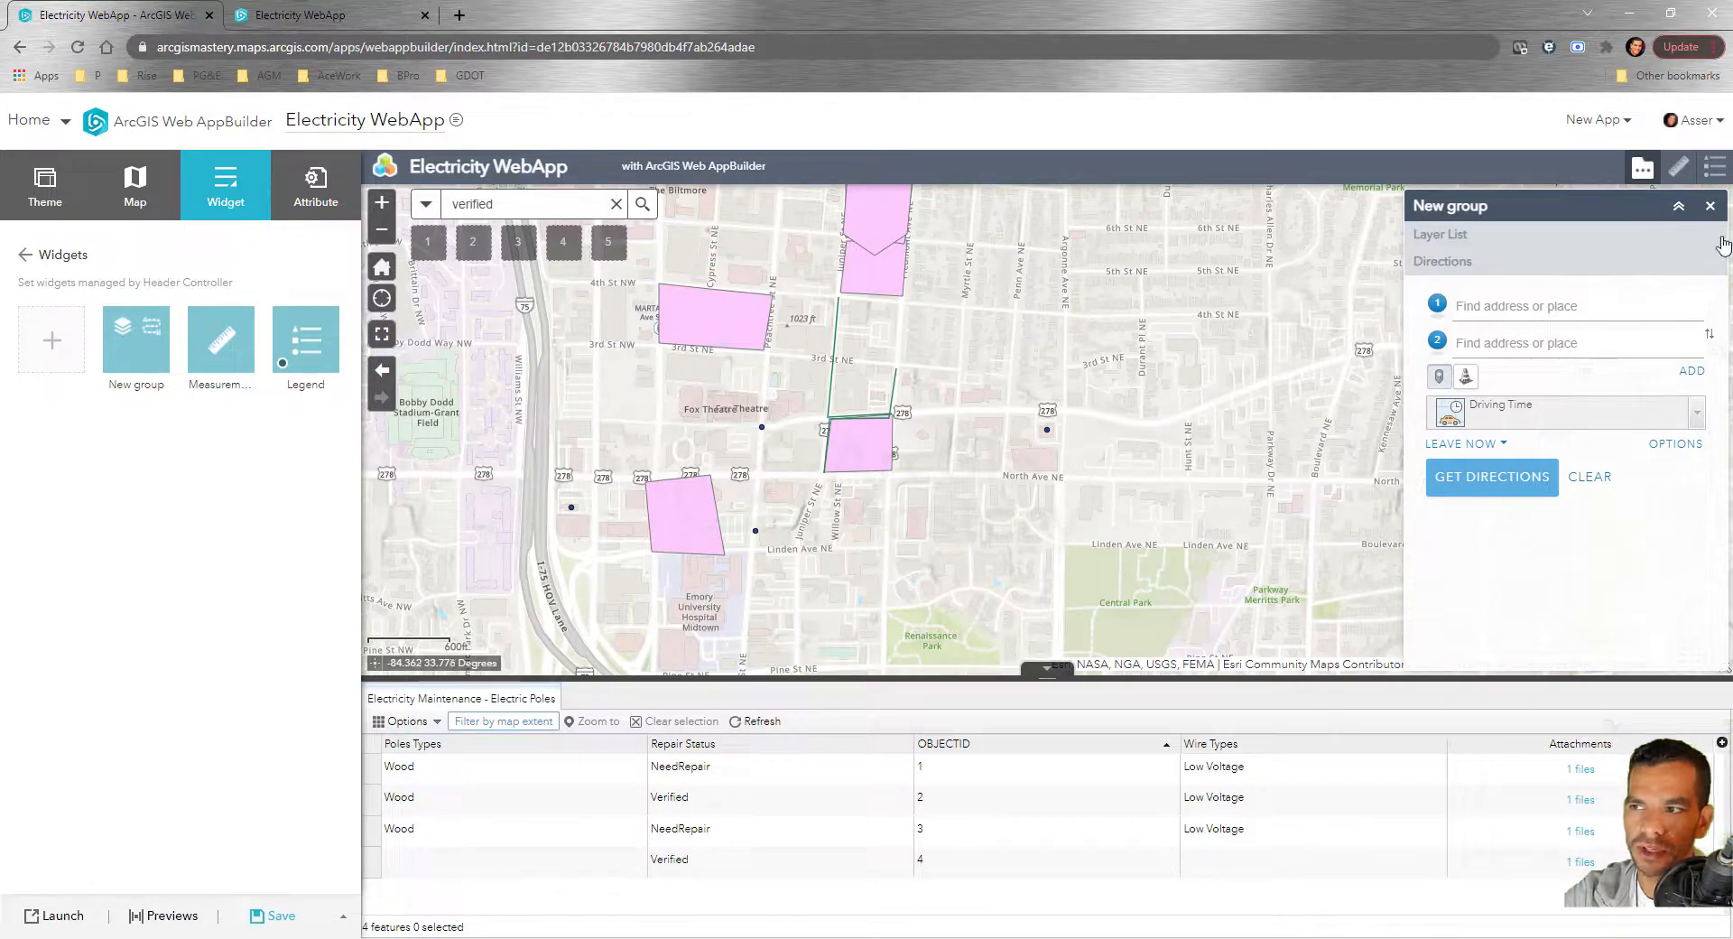
left_click(1709, 206)
Ungroup the widgets and order them Directions, Measurement, Layer List, then Legend
mouse_move(137, 361)
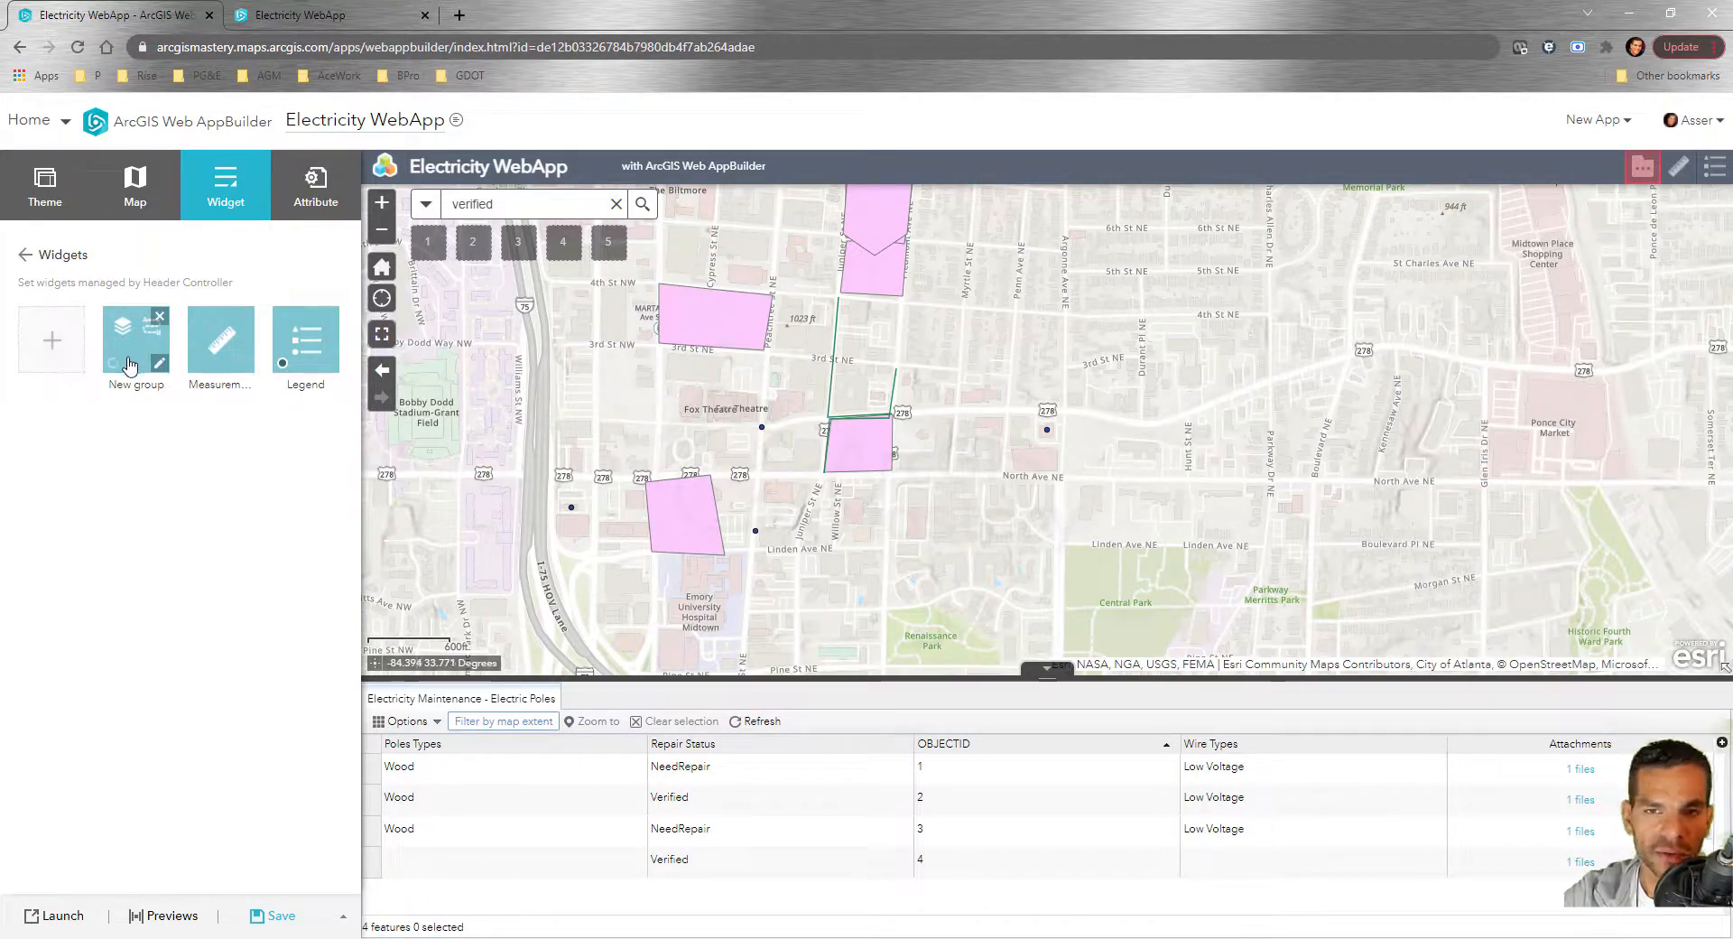
left_click_drag(129, 334, 249, 637)
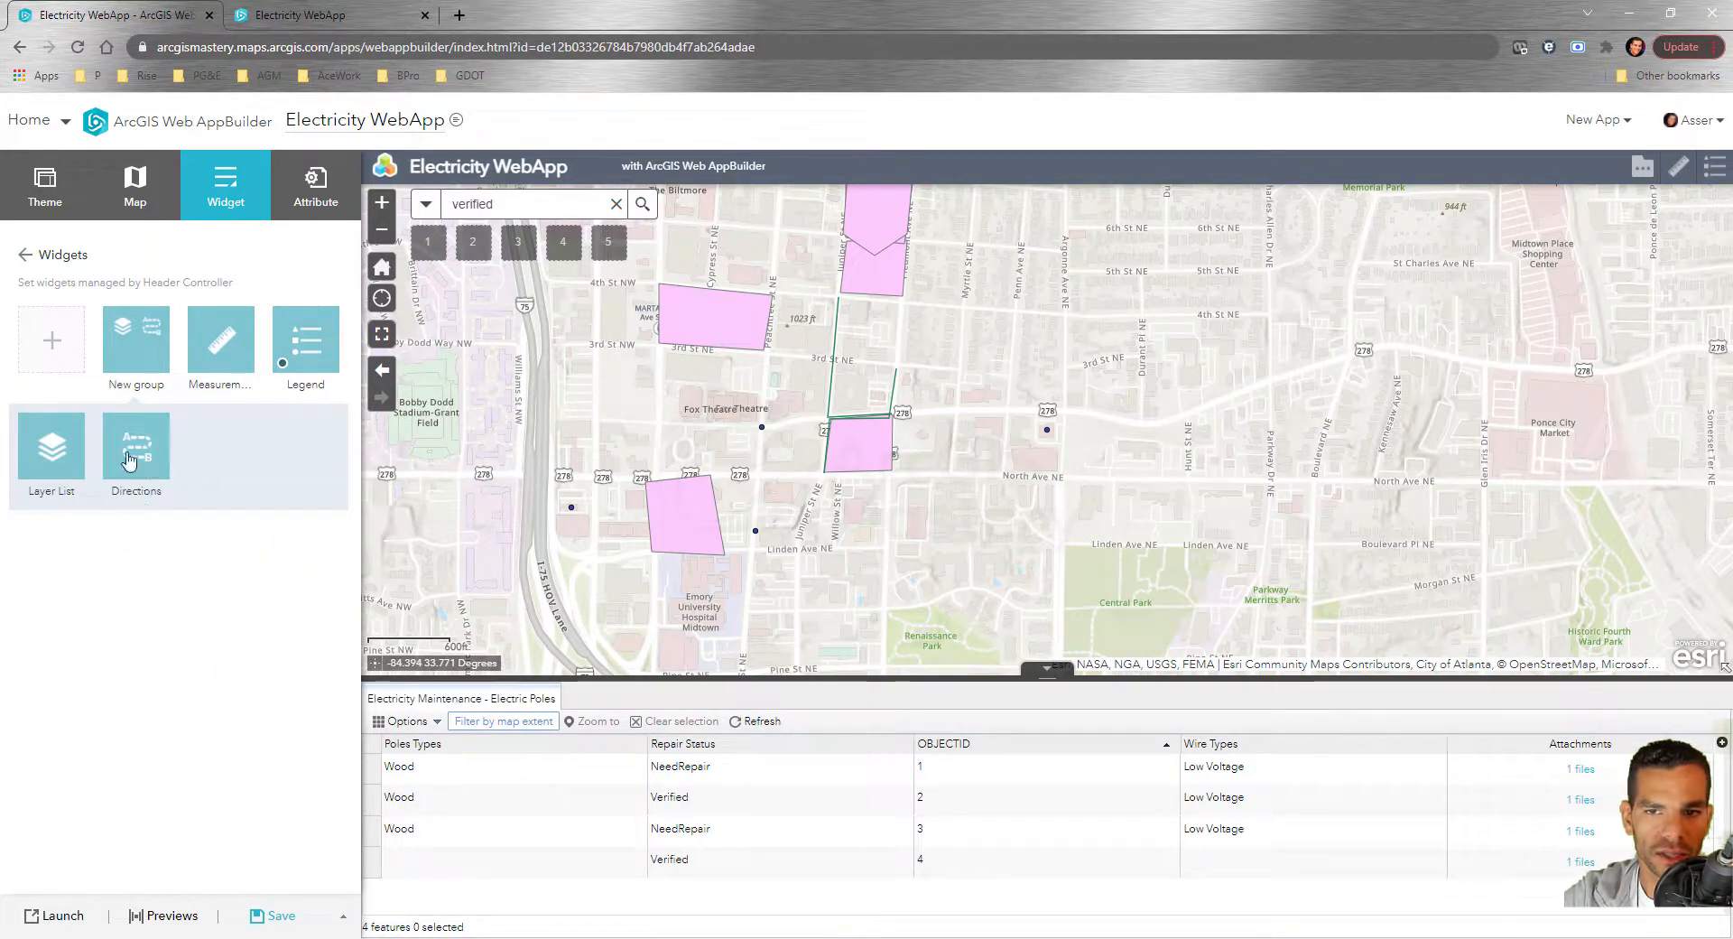
left_click_drag(158, 480, 232, 620)
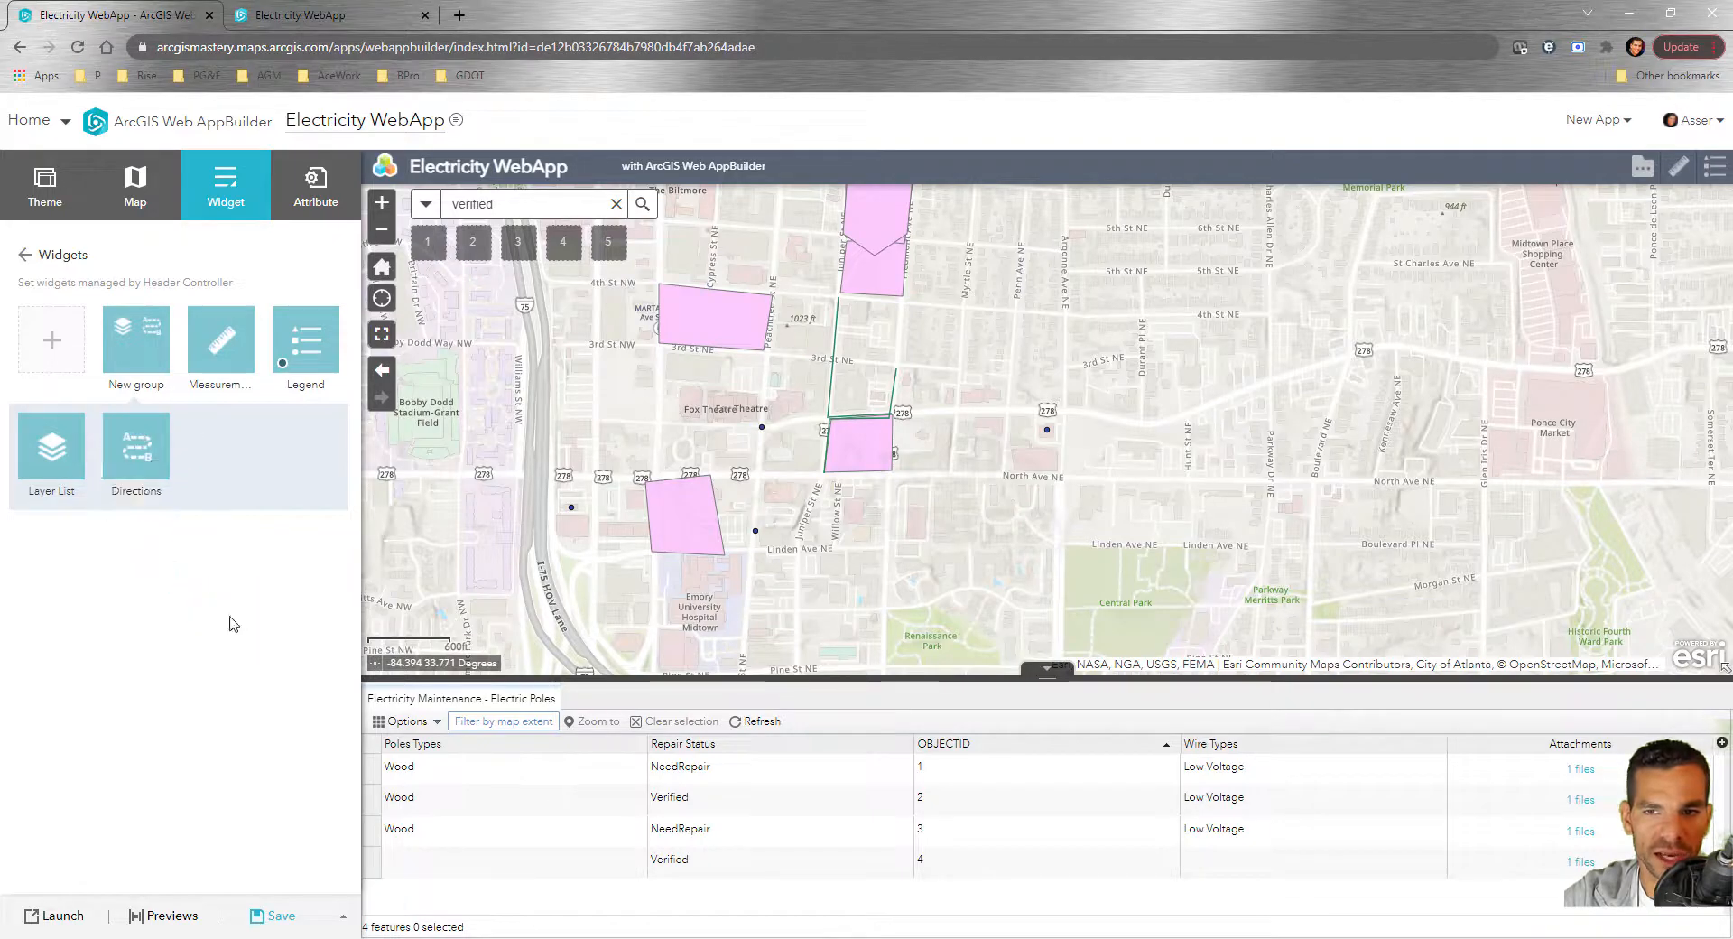
left_click_drag(135, 443, 97, 334)
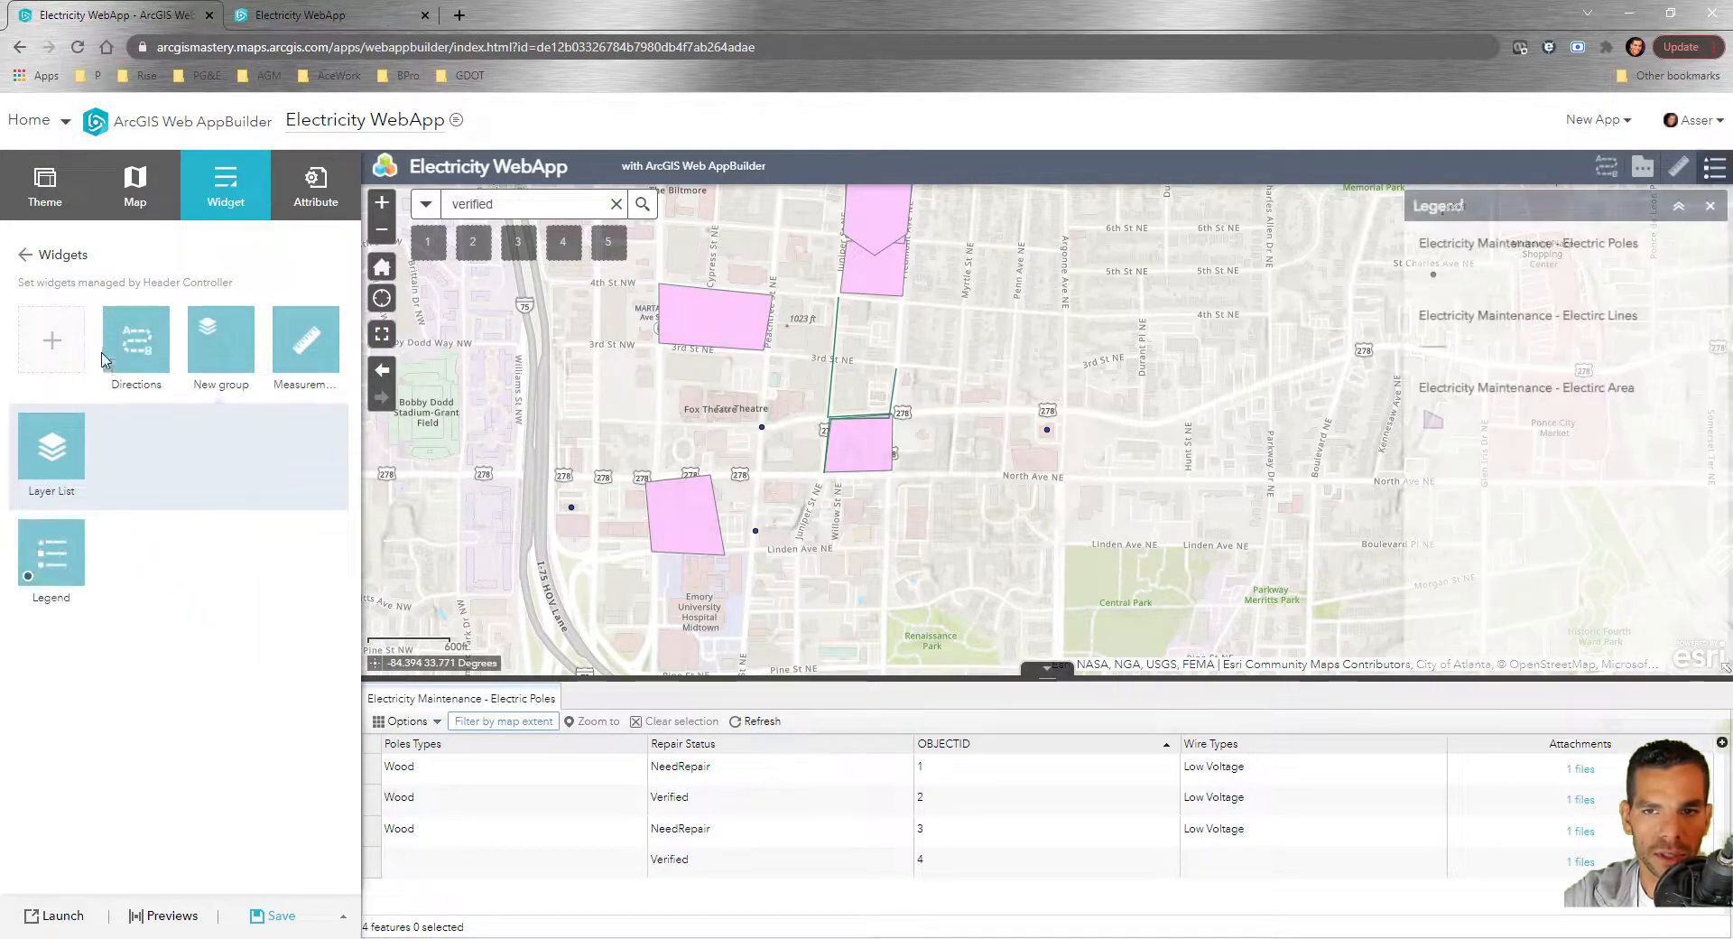
left_click_drag(51, 440, 185, 362)
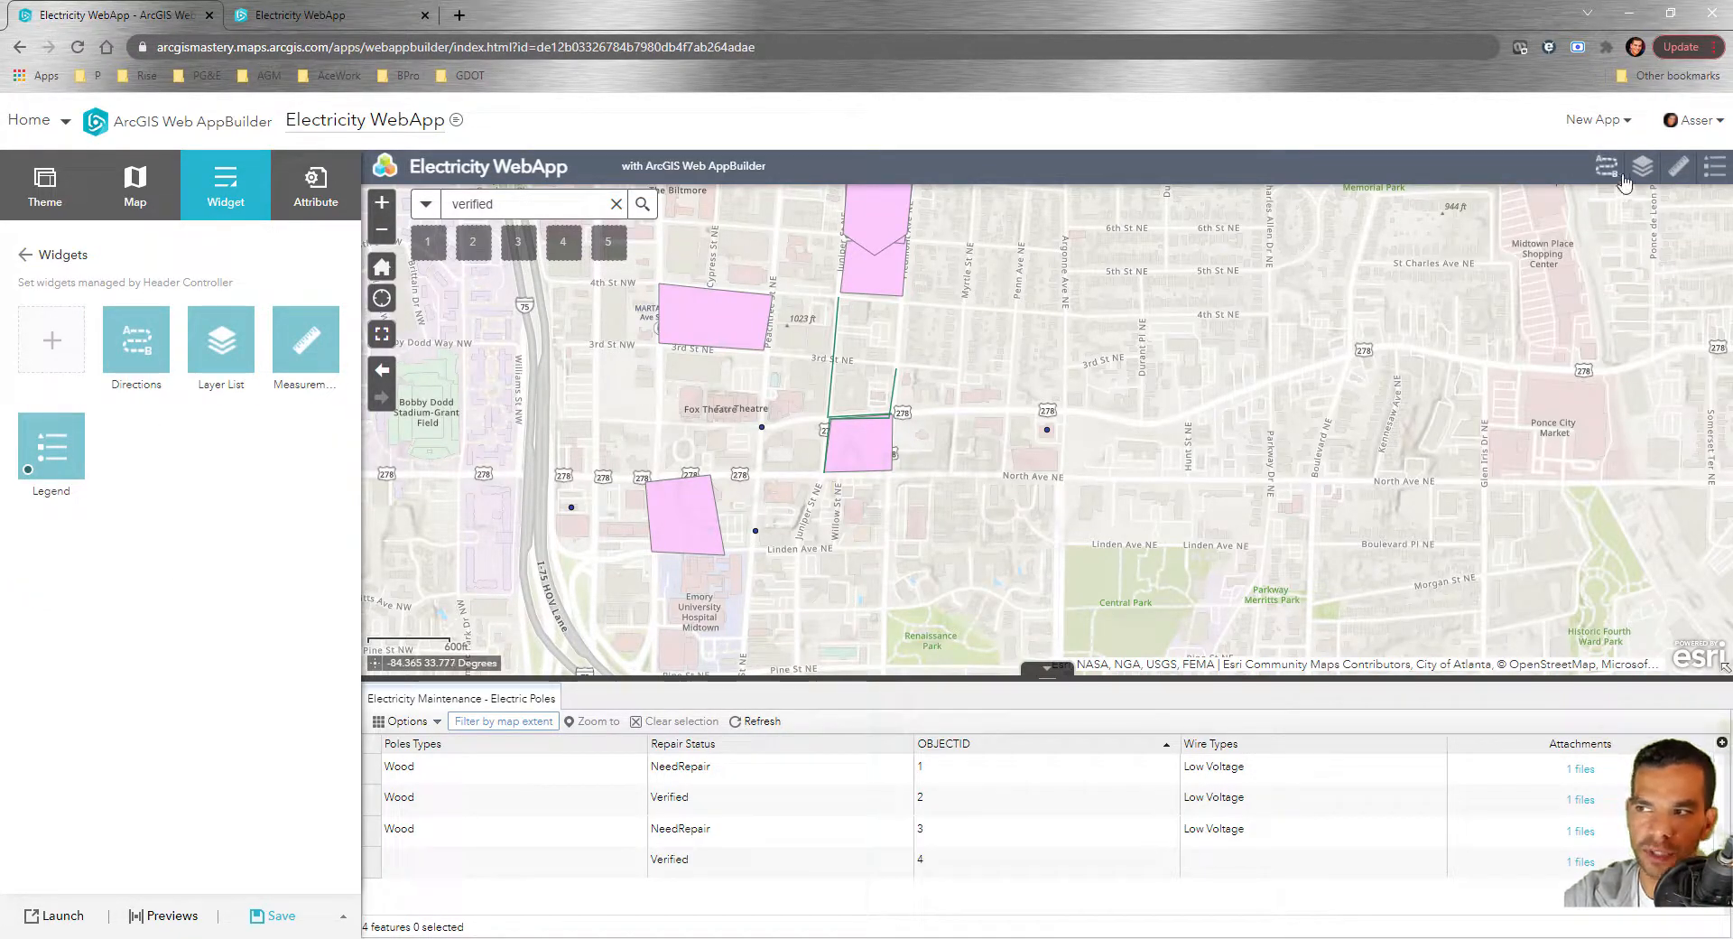
left_click_drag(311, 354, 188, 373)
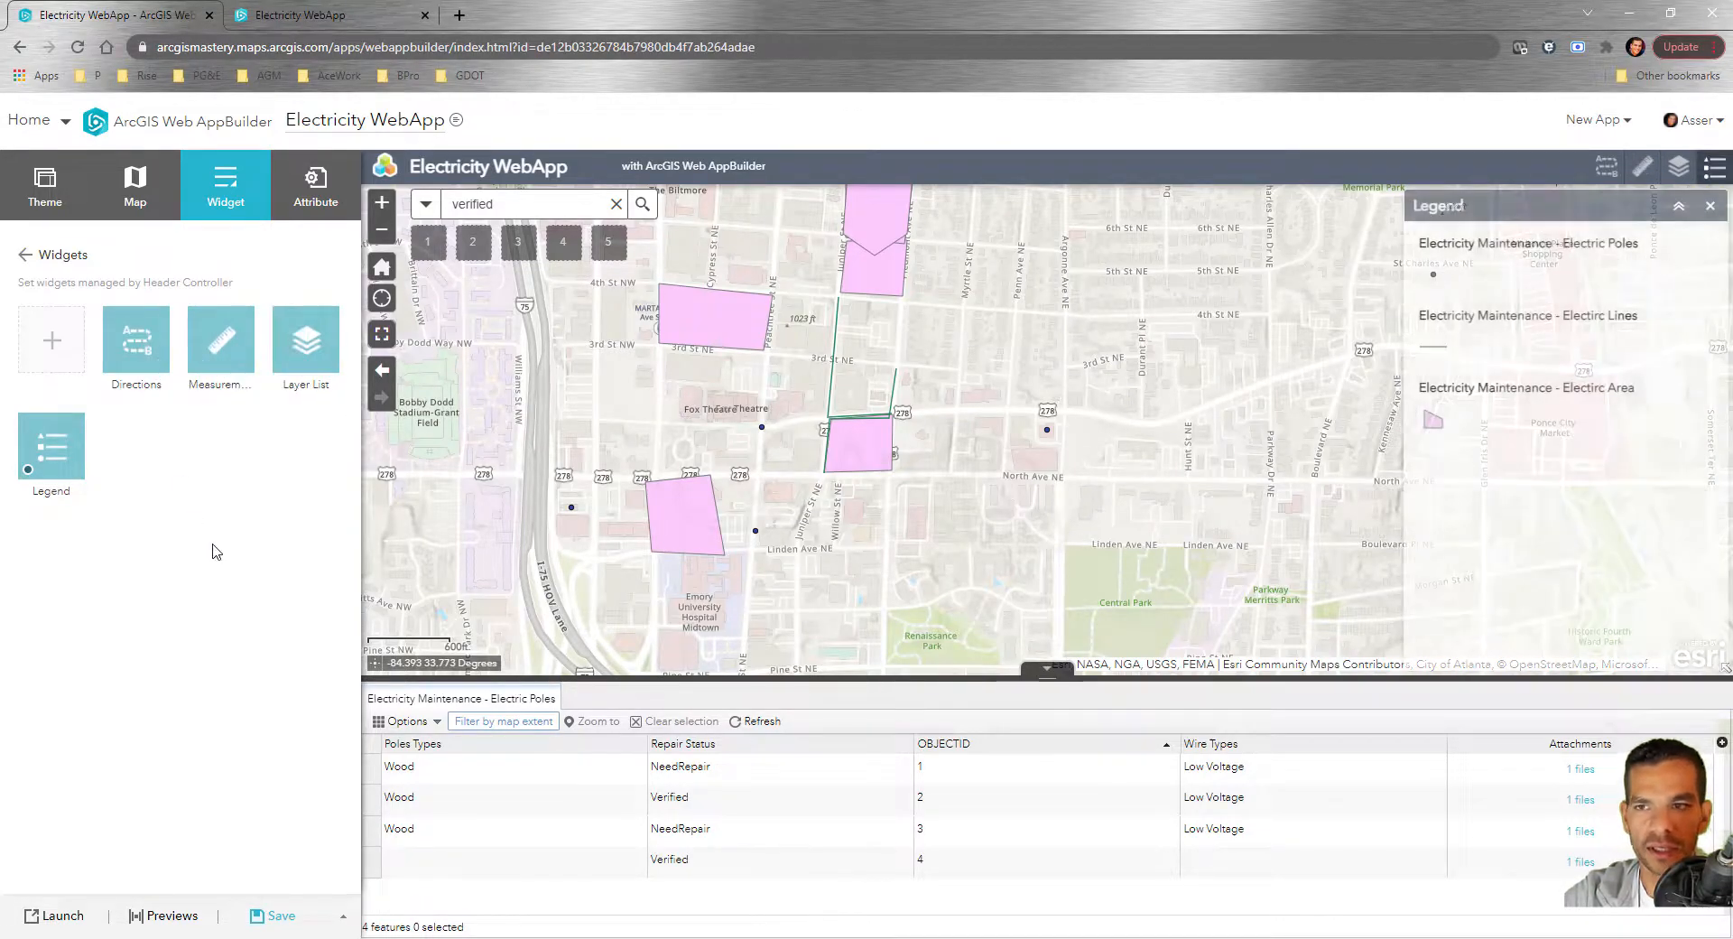
left_click(1709, 206)
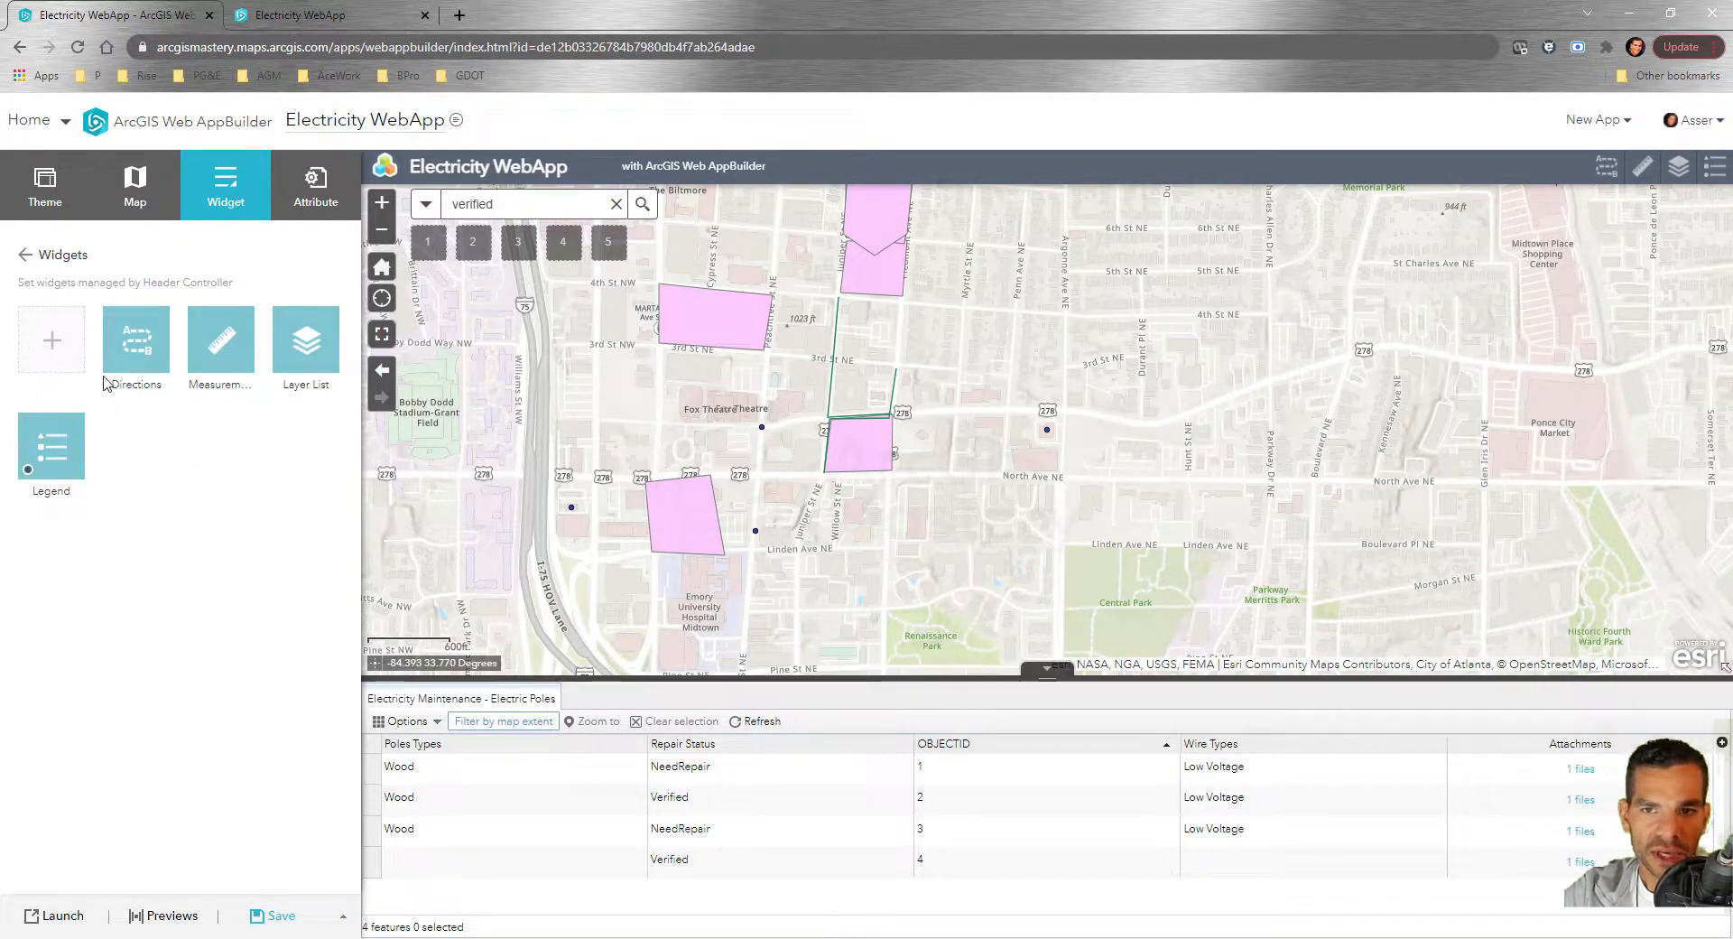
Leave the header controller for the full widget list and scroll to placeholder slots 1–5
left_click(24, 255)
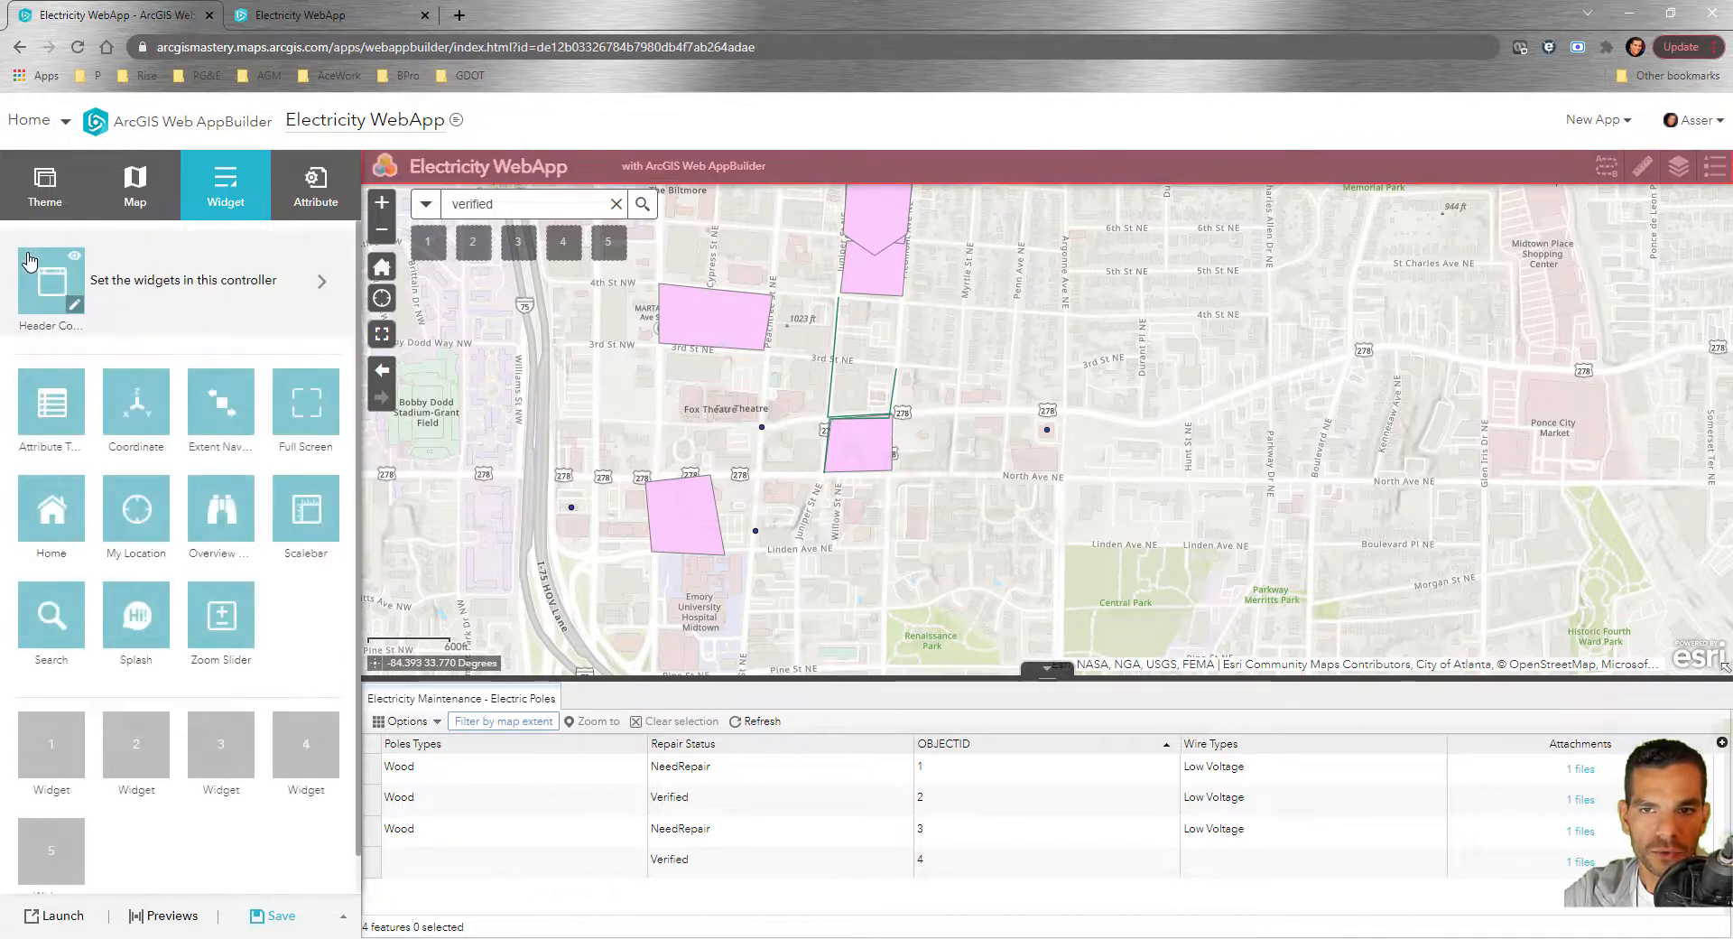
left_click(190, 279)
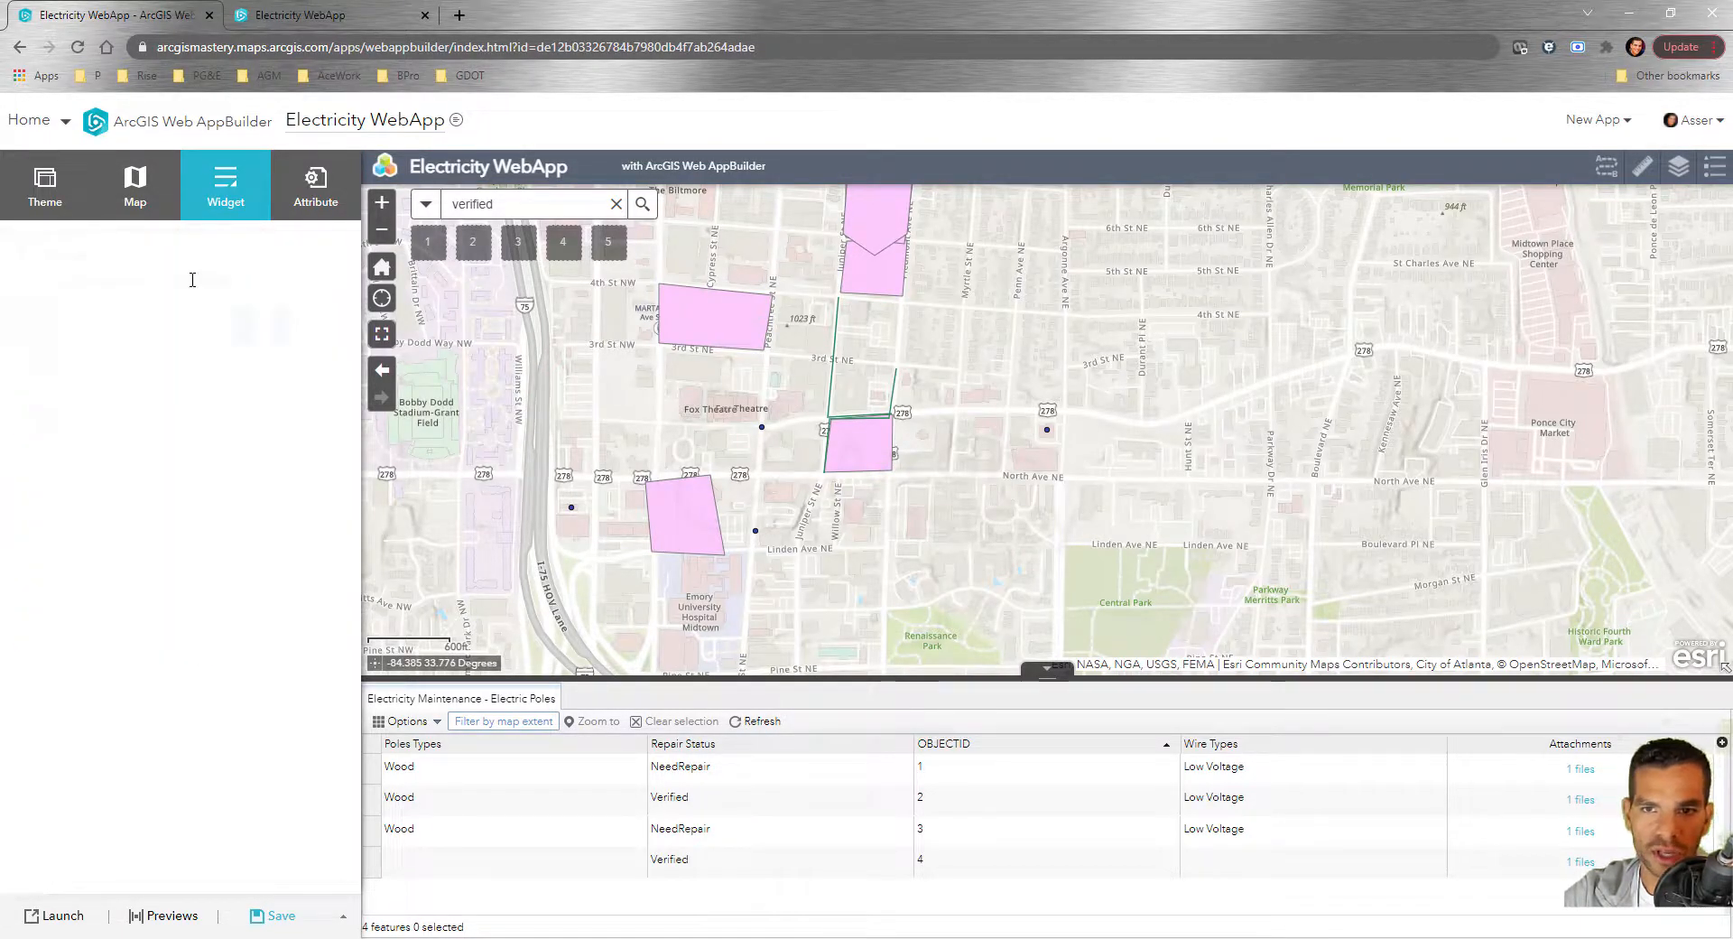
left_click(161, 370)
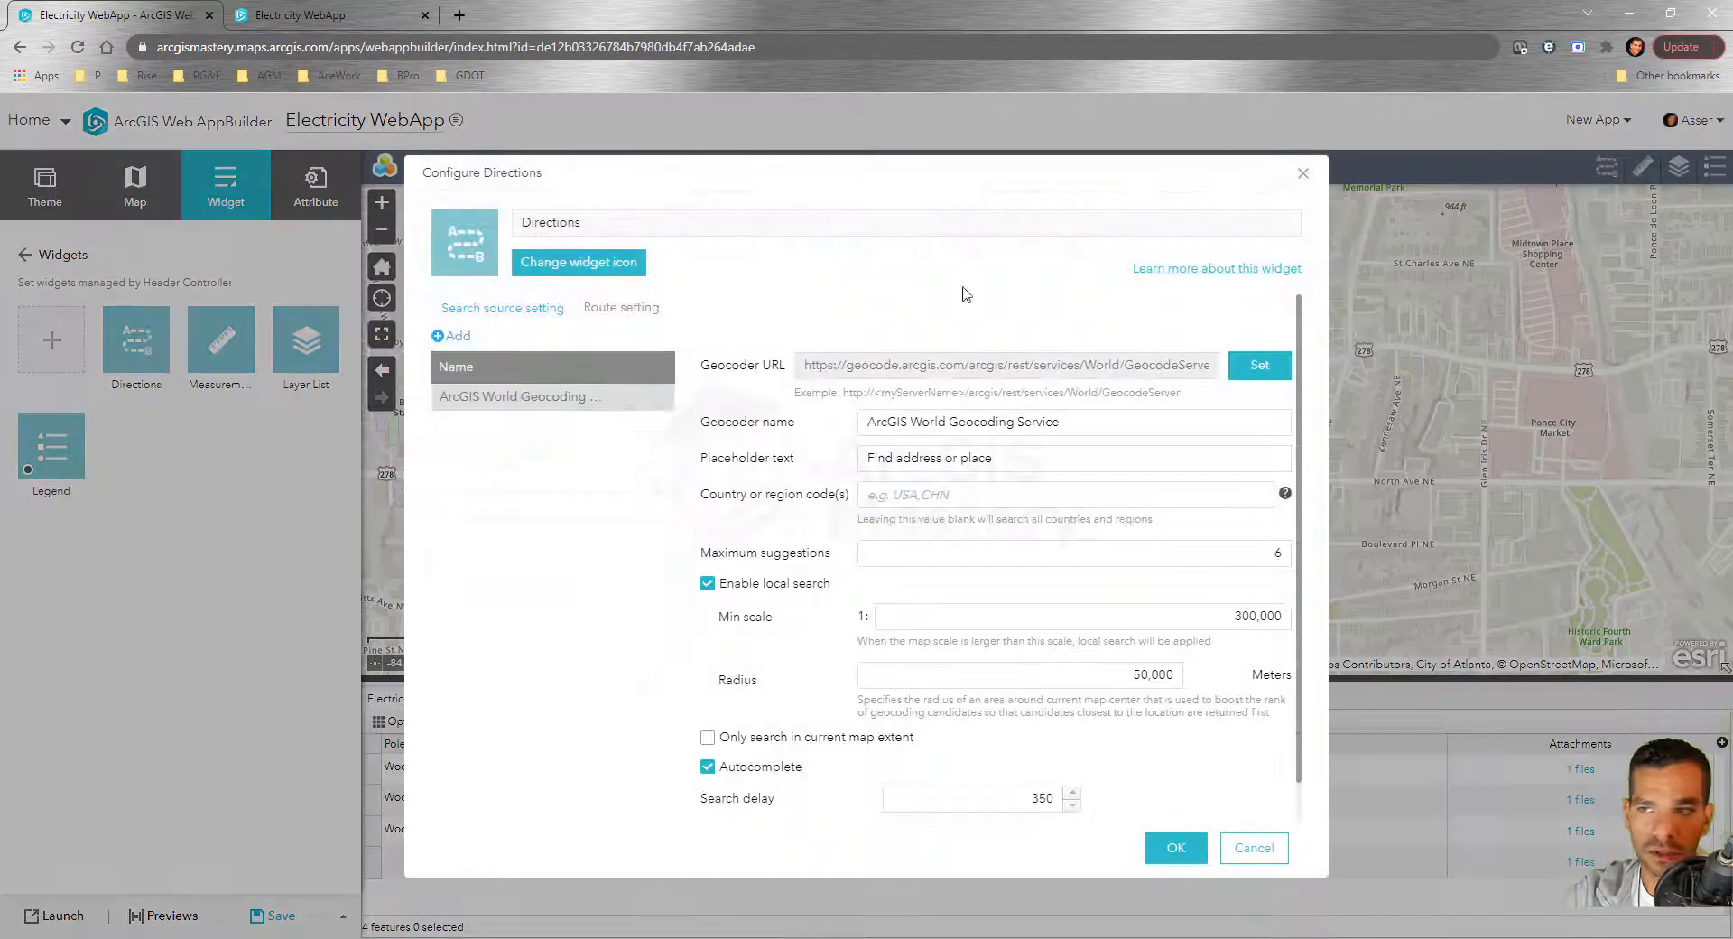
left_click(1302, 173)
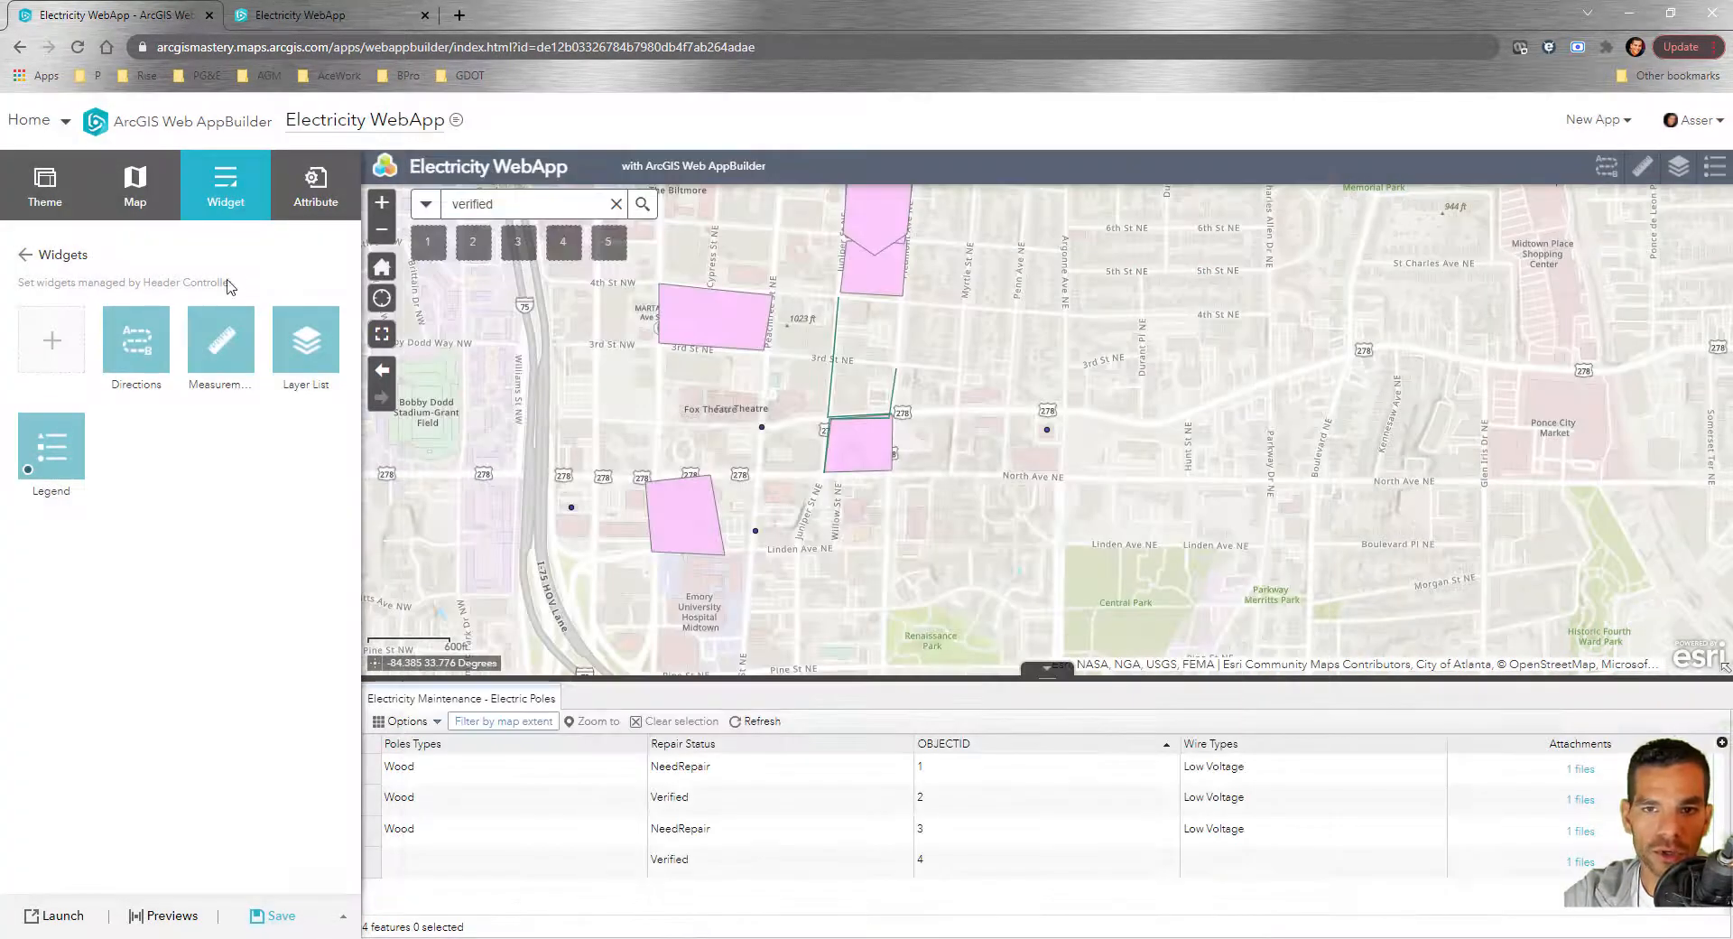
left_click(24, 262)
scroll(59, 704, "down", 1)
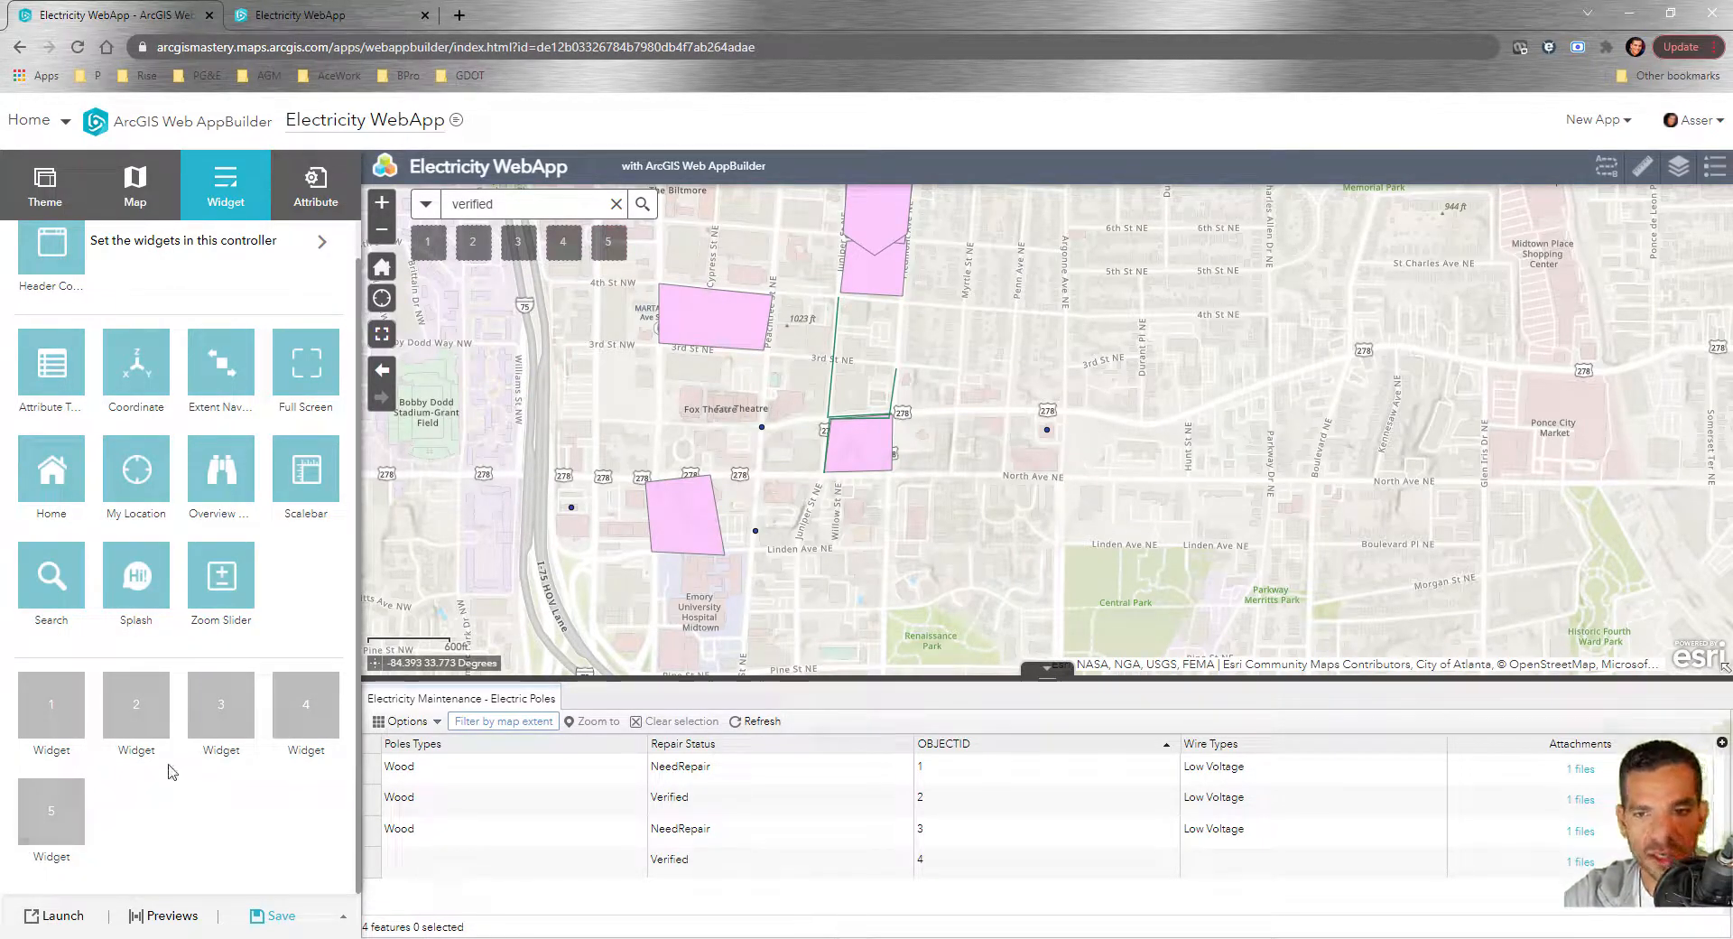
Place the Edit widget in placeholder slot 1 with default settings and save
left_click(44, 714)
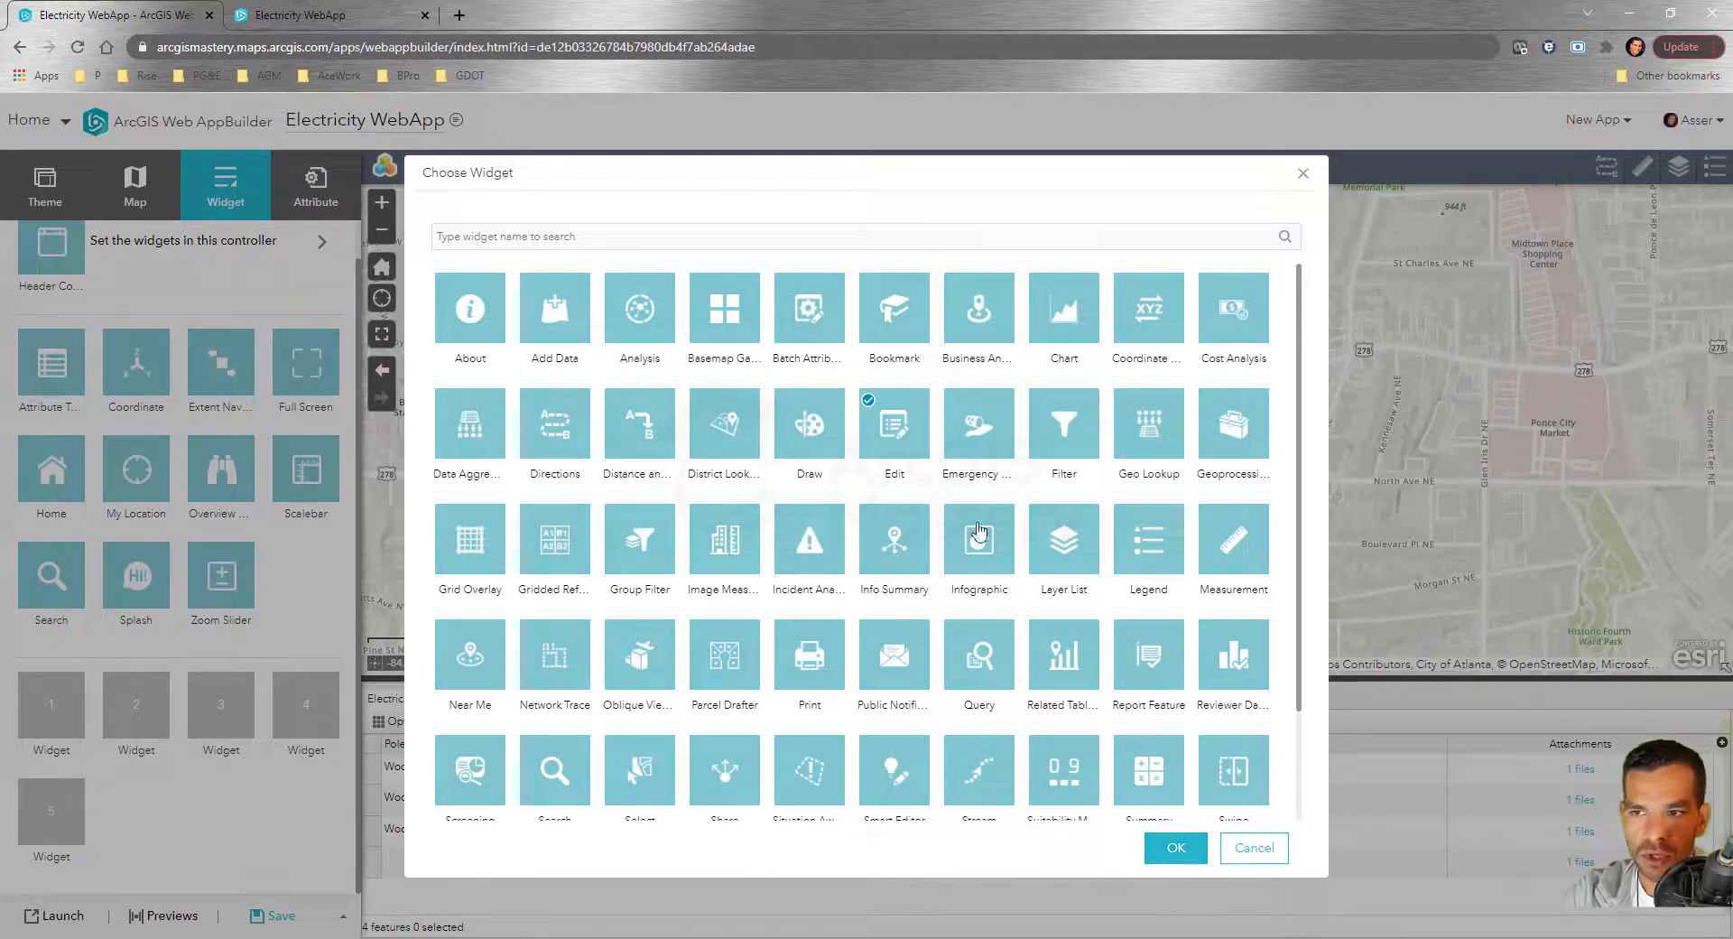
left_click(1175, 847)
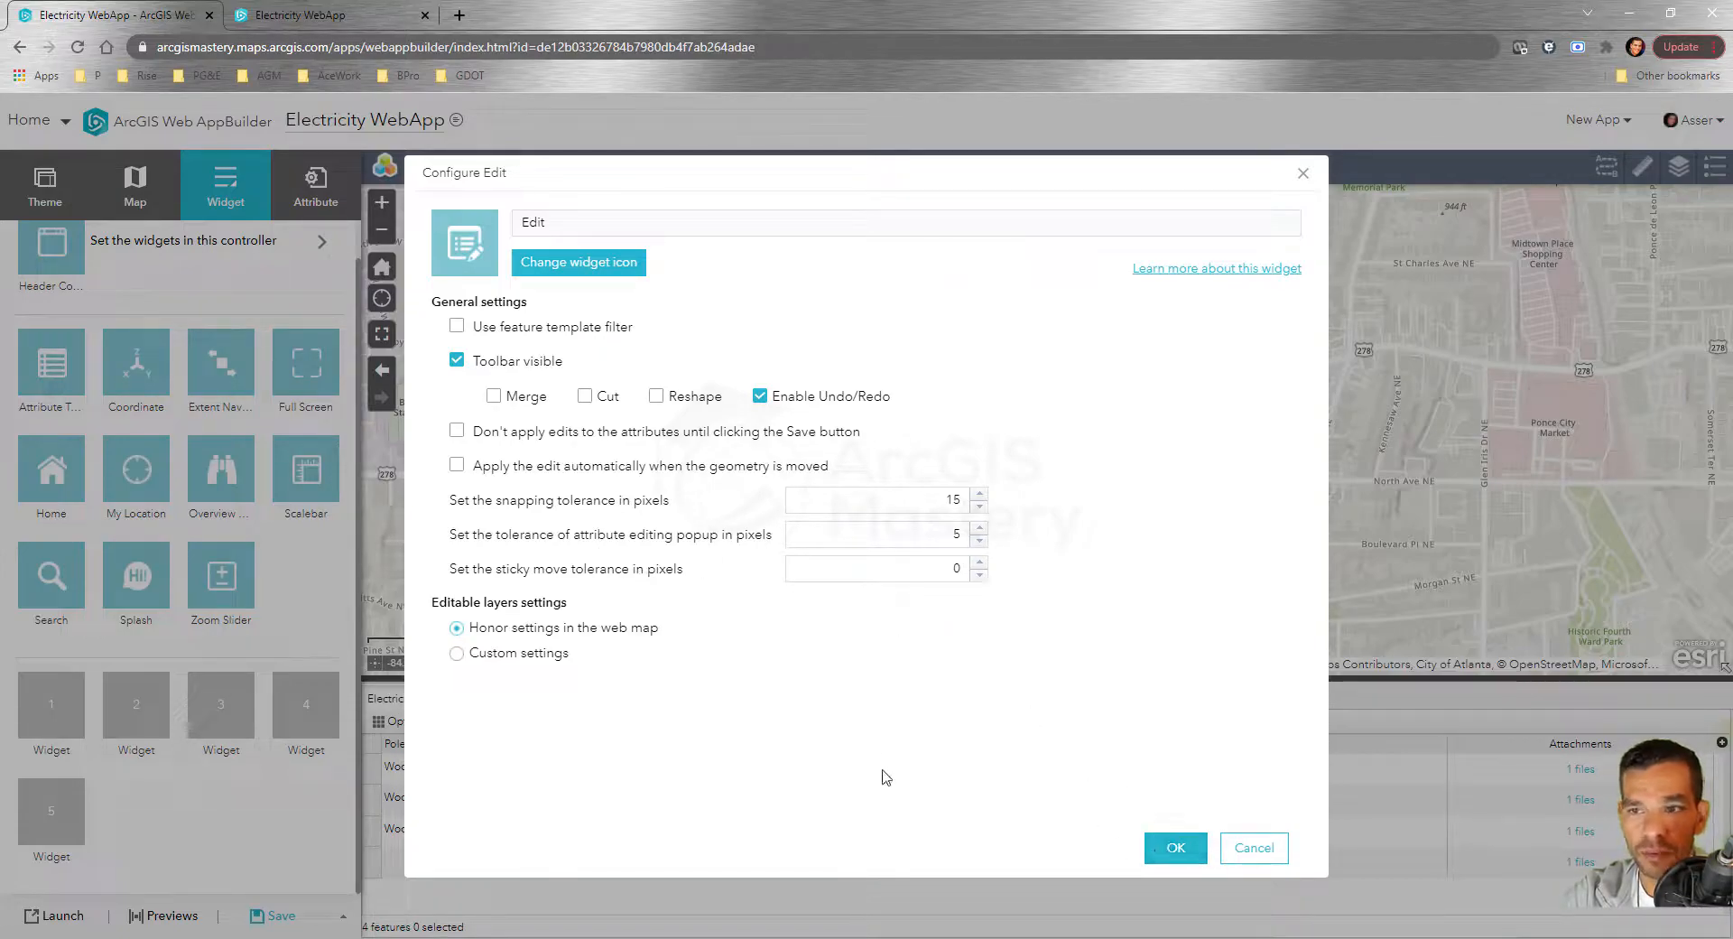
left_click(1173, 853)
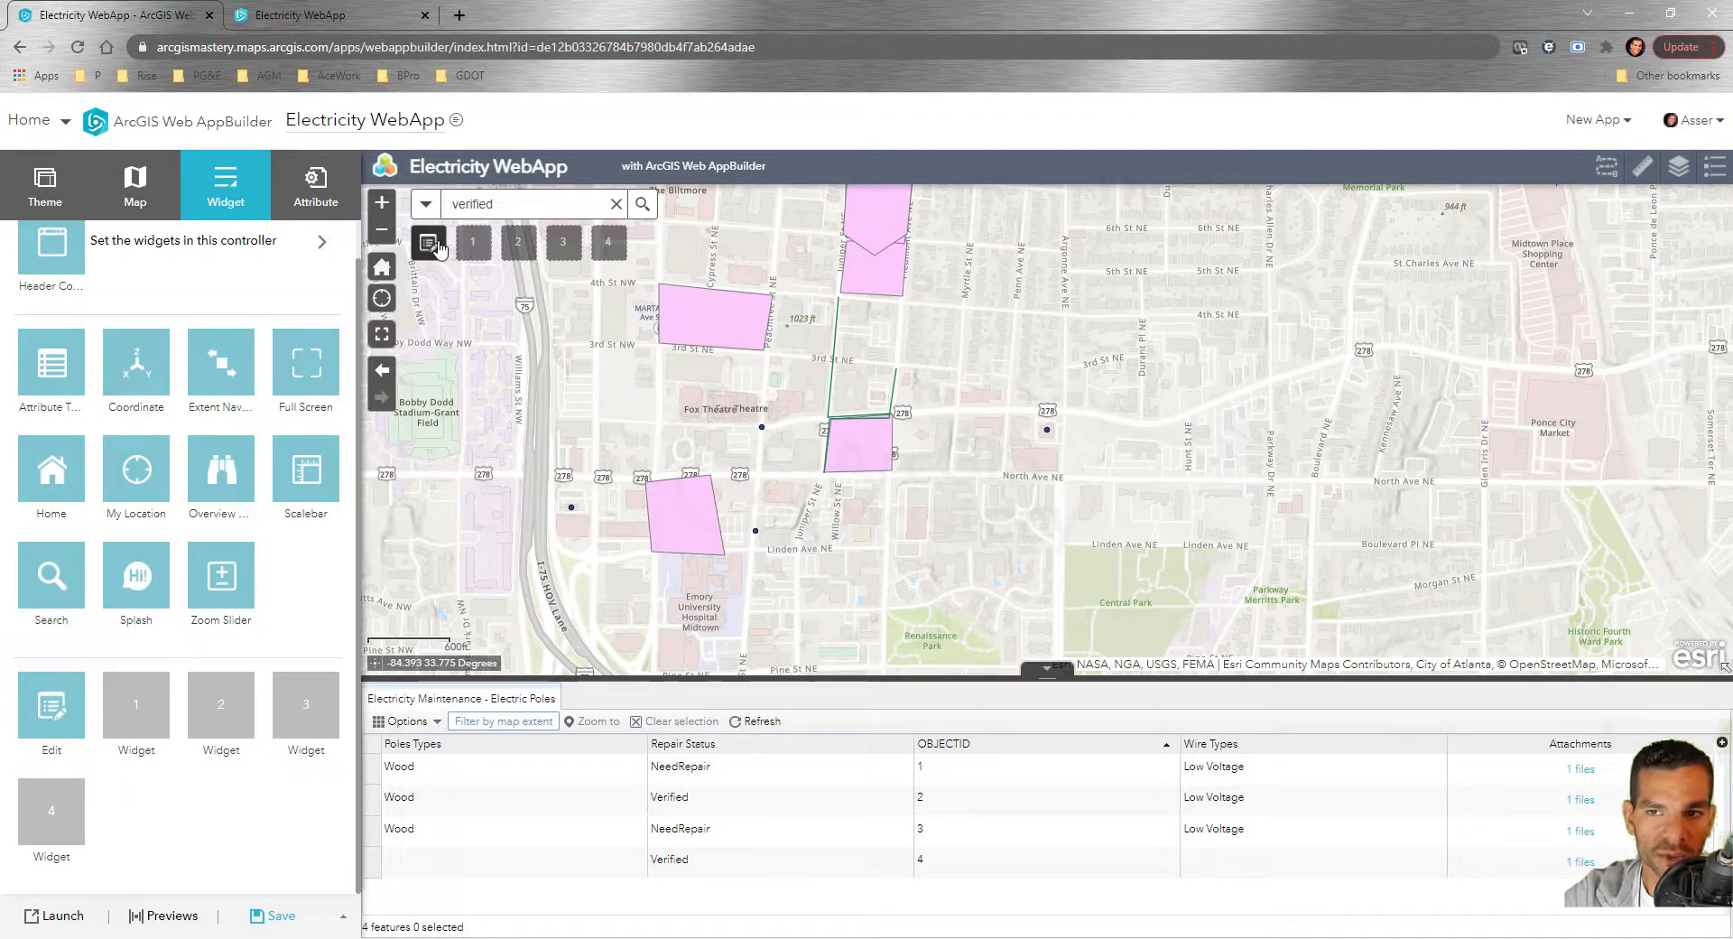
left_click(291, 918)
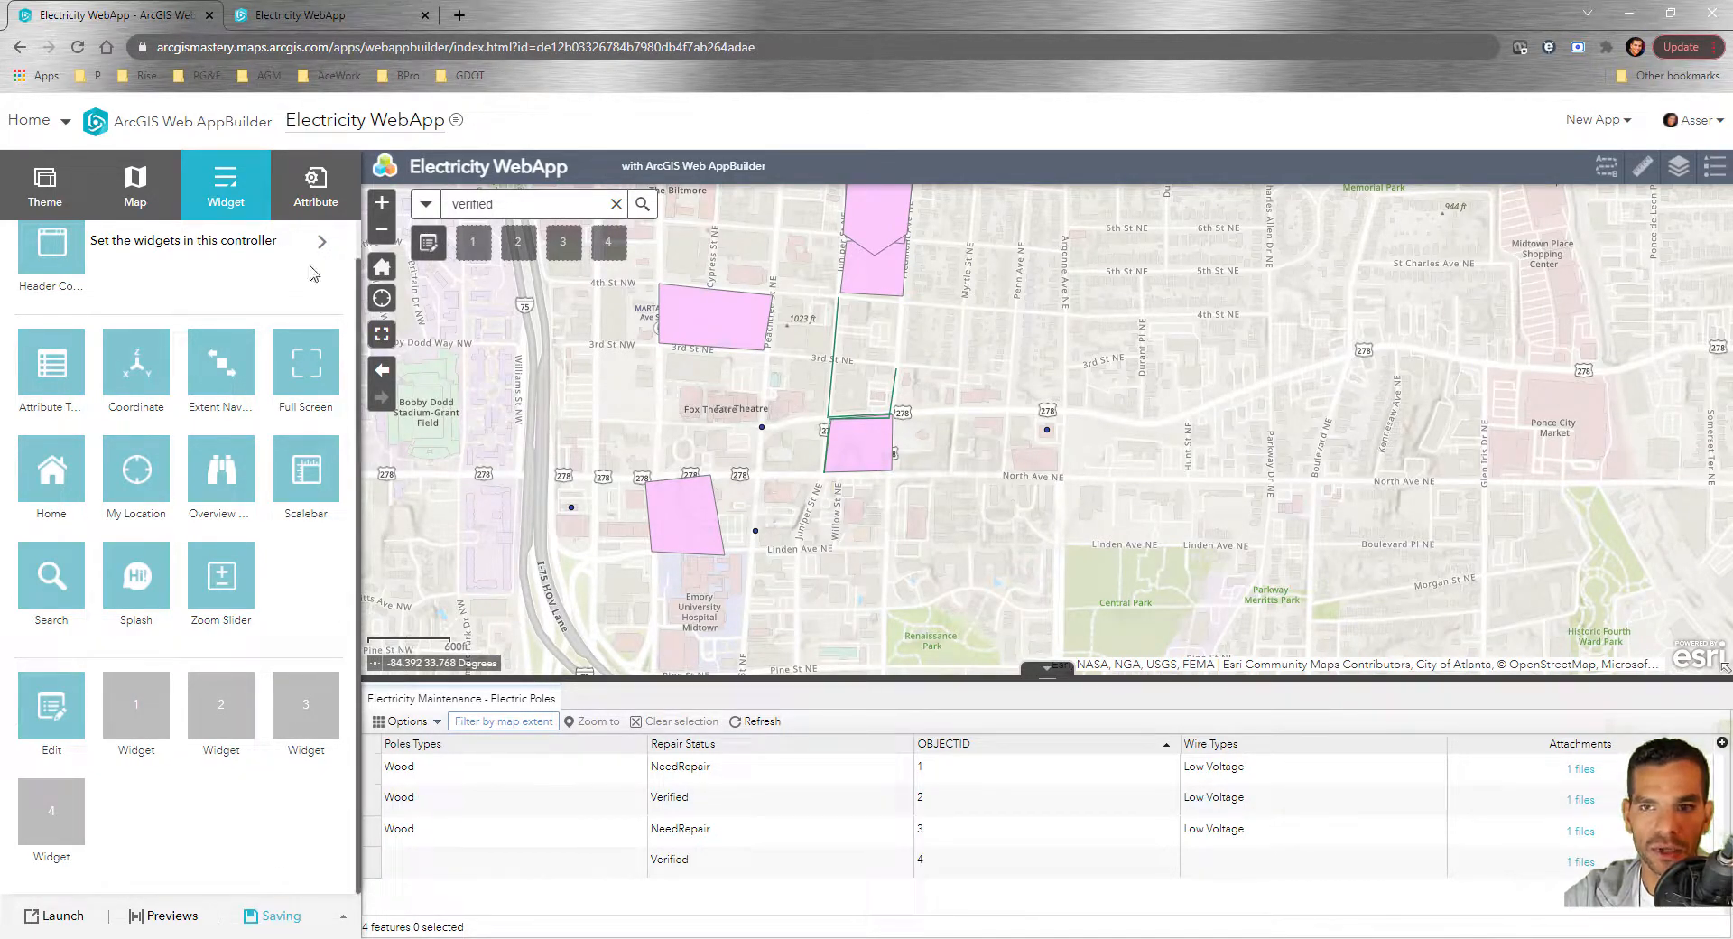
Switch to the second Electricity WebApp tab and reload it to show the Edit widget
left_click(334, 16)
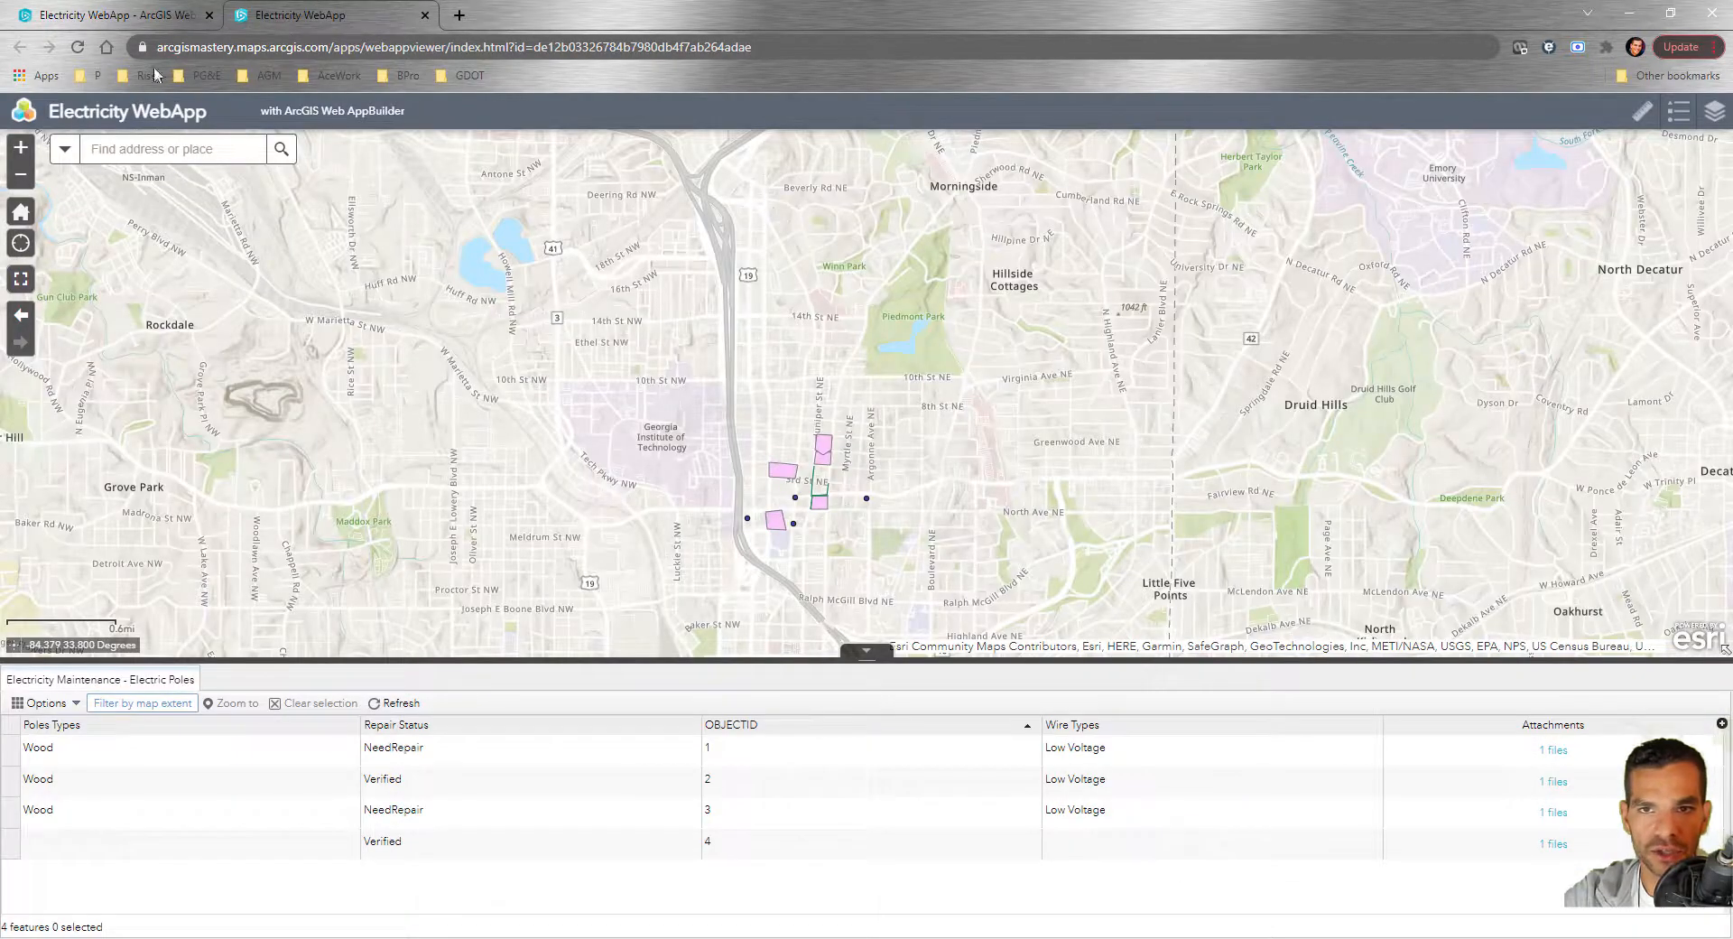
left_click(78, 47)
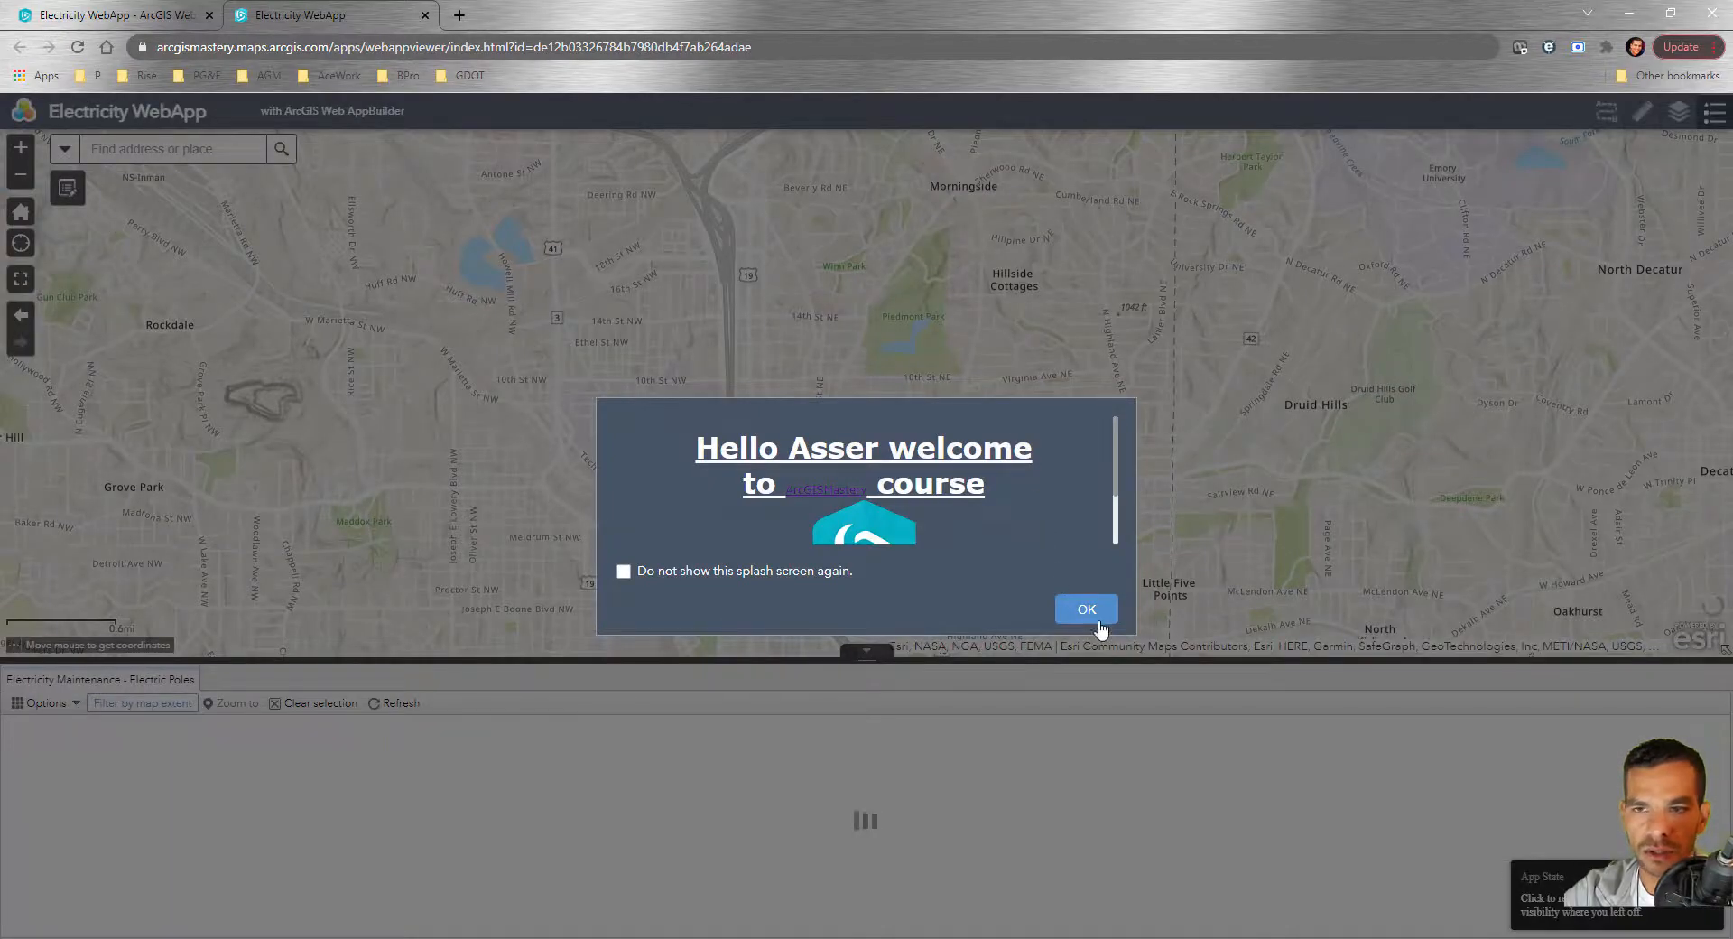
Draw a new Electric Lines feature east of Argonne Ave near 8th St NE with the Edit widget
left_click(1087, 610)
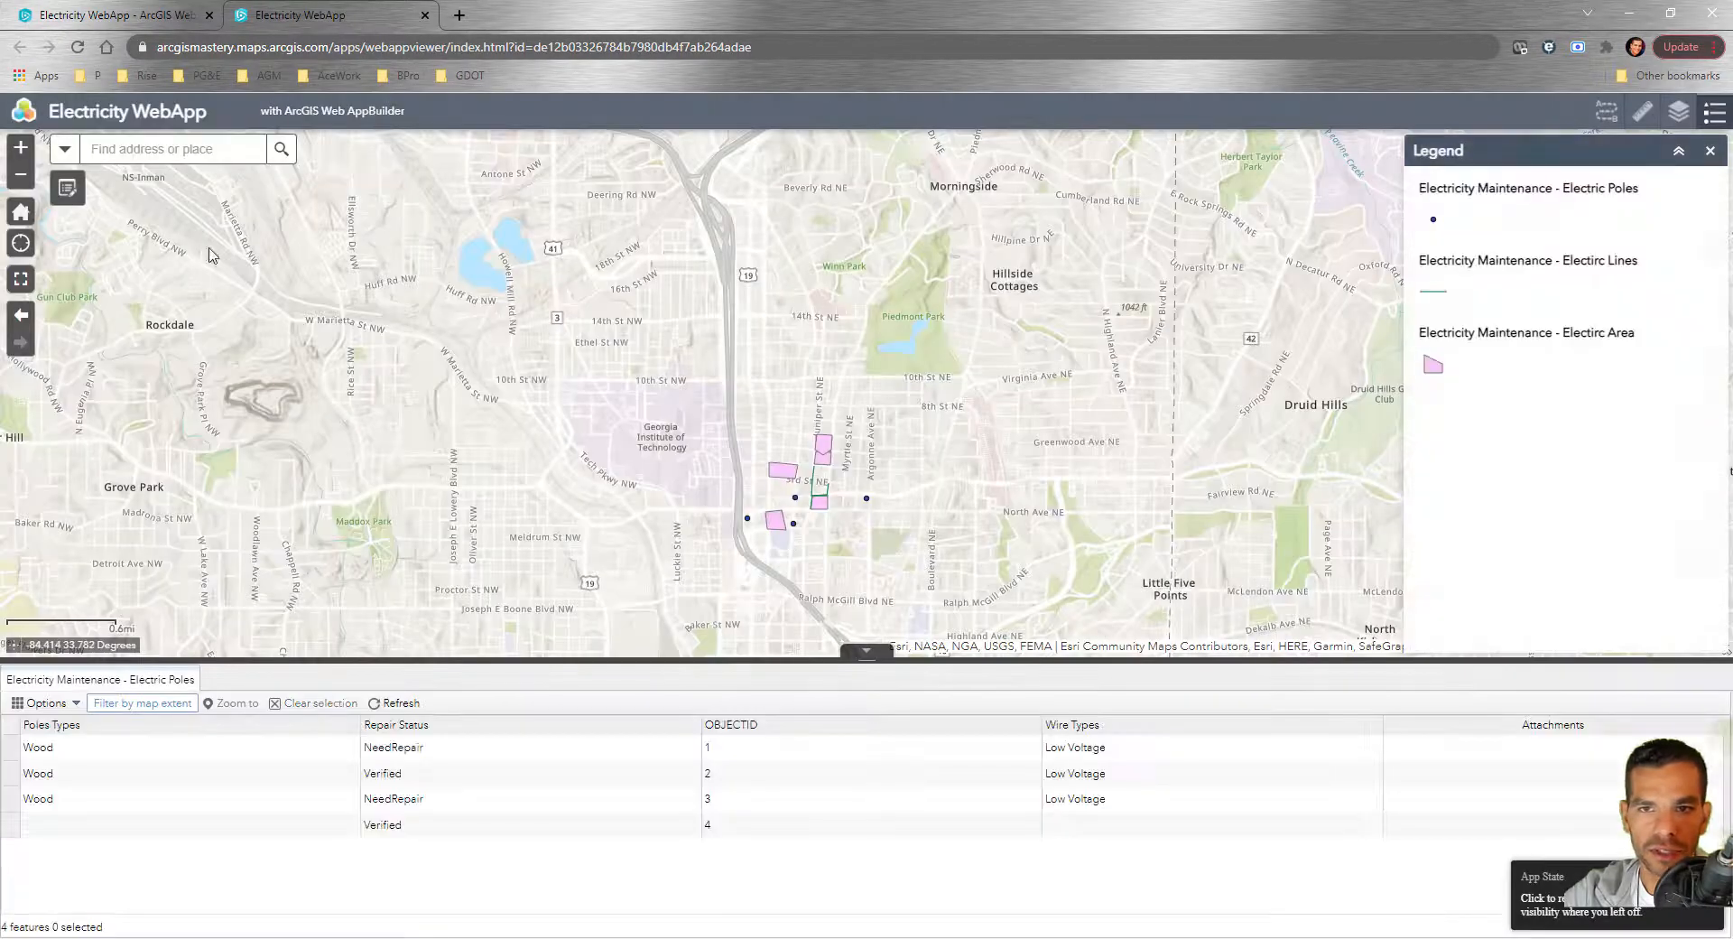
left_click(66, 193)
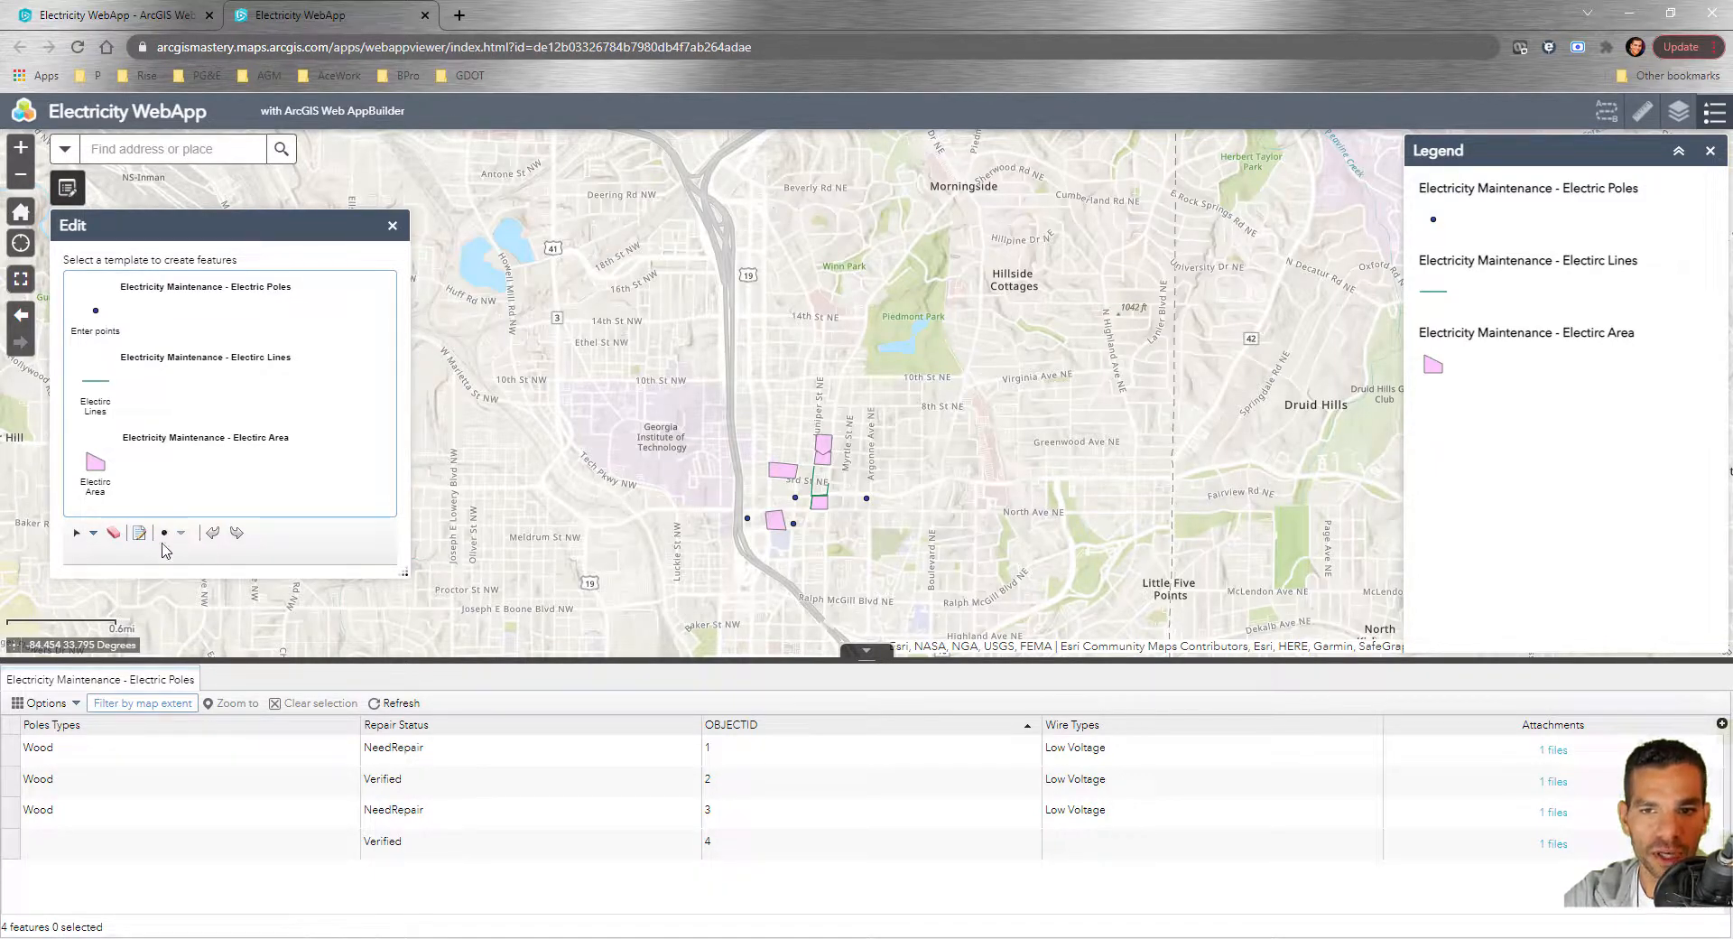
left_click(94, 388)
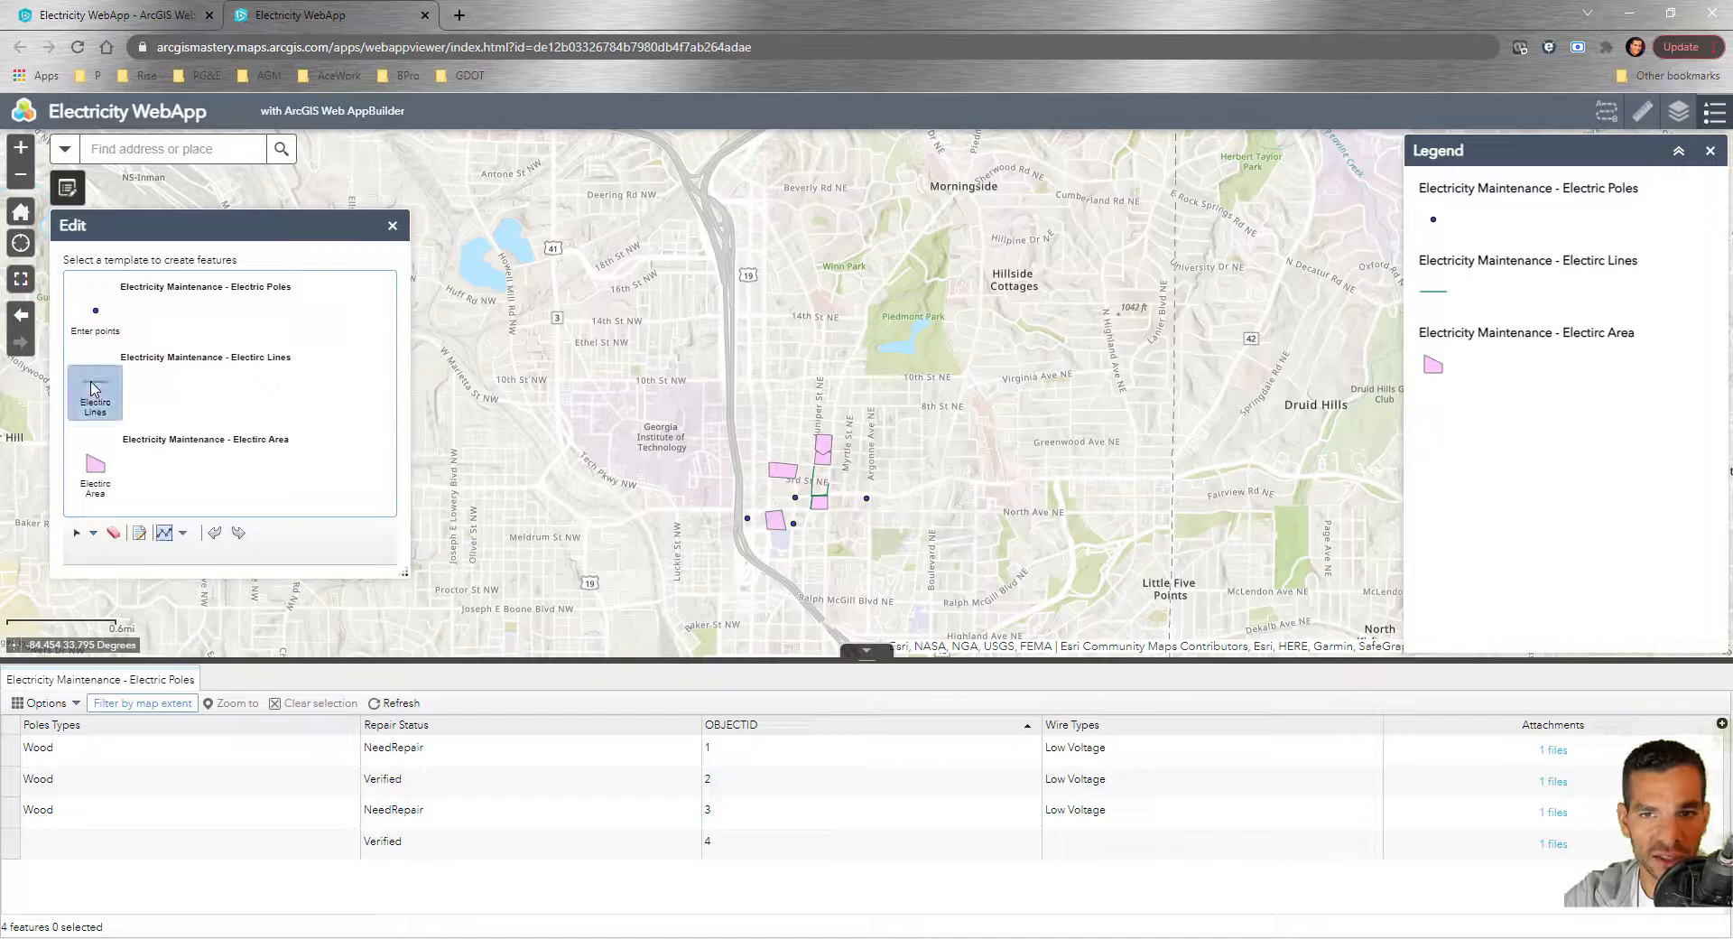
left_click(888, 401)
double_click(911, 531)
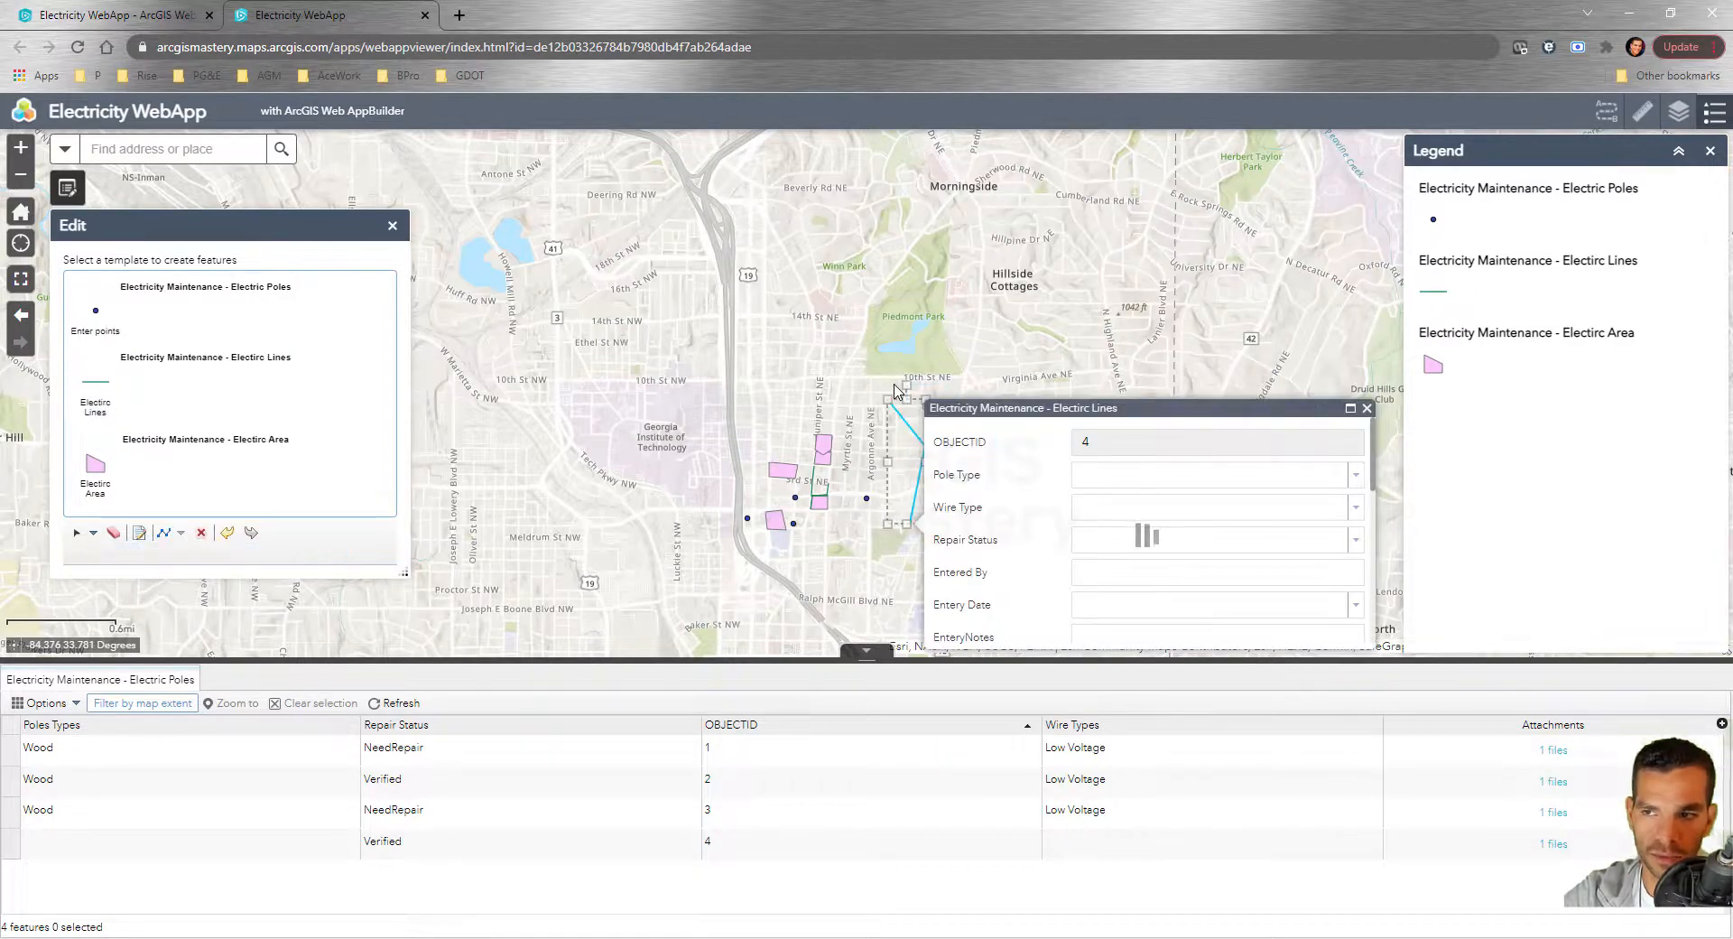
scroll(1020, 511, "down", 5)
scroll(1026, 510, "up", 5)
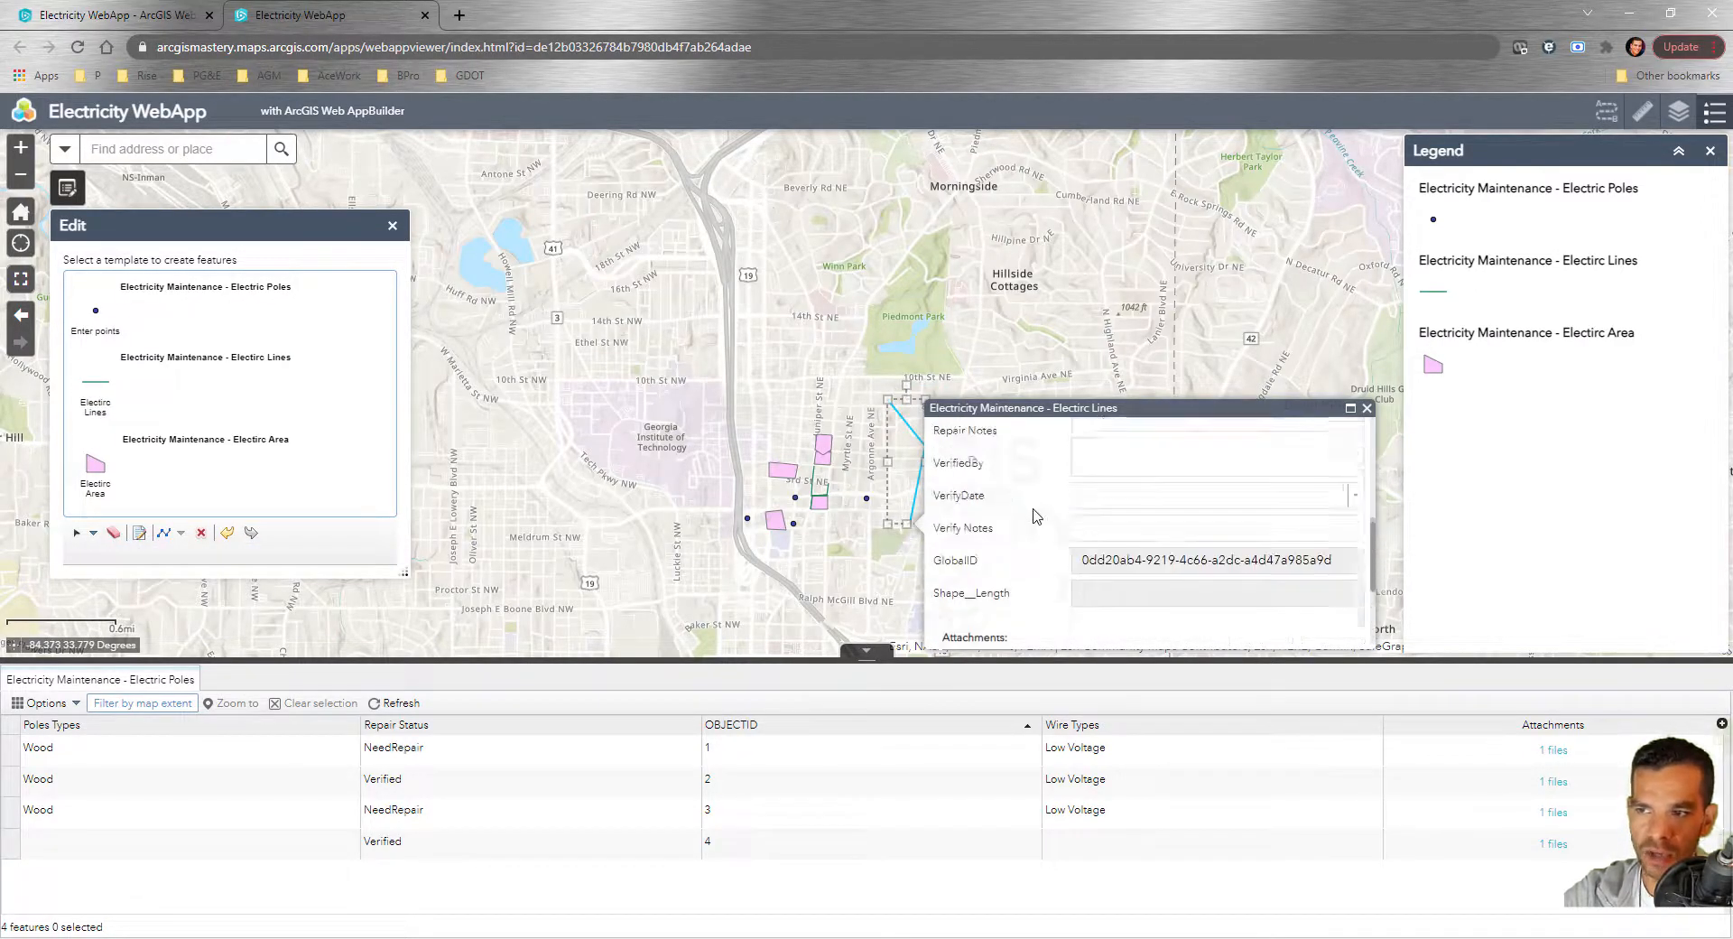
scroll(1032, 497, "down", 5)
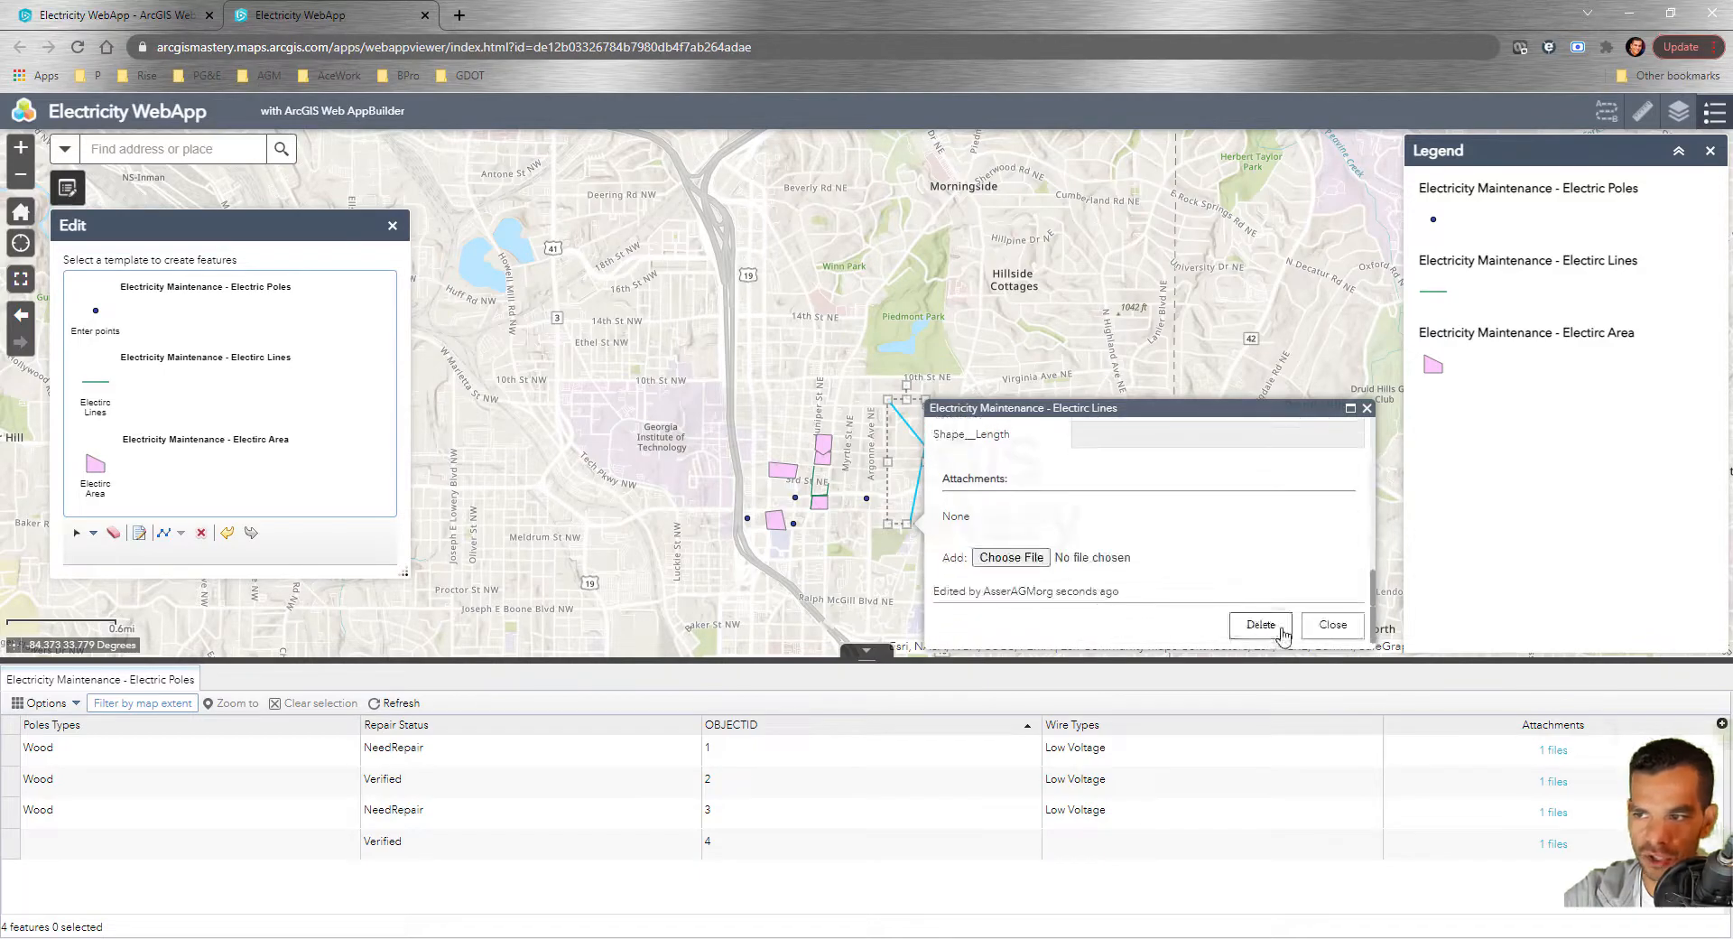
left_click(1331, 627)
left_click(840, 388)
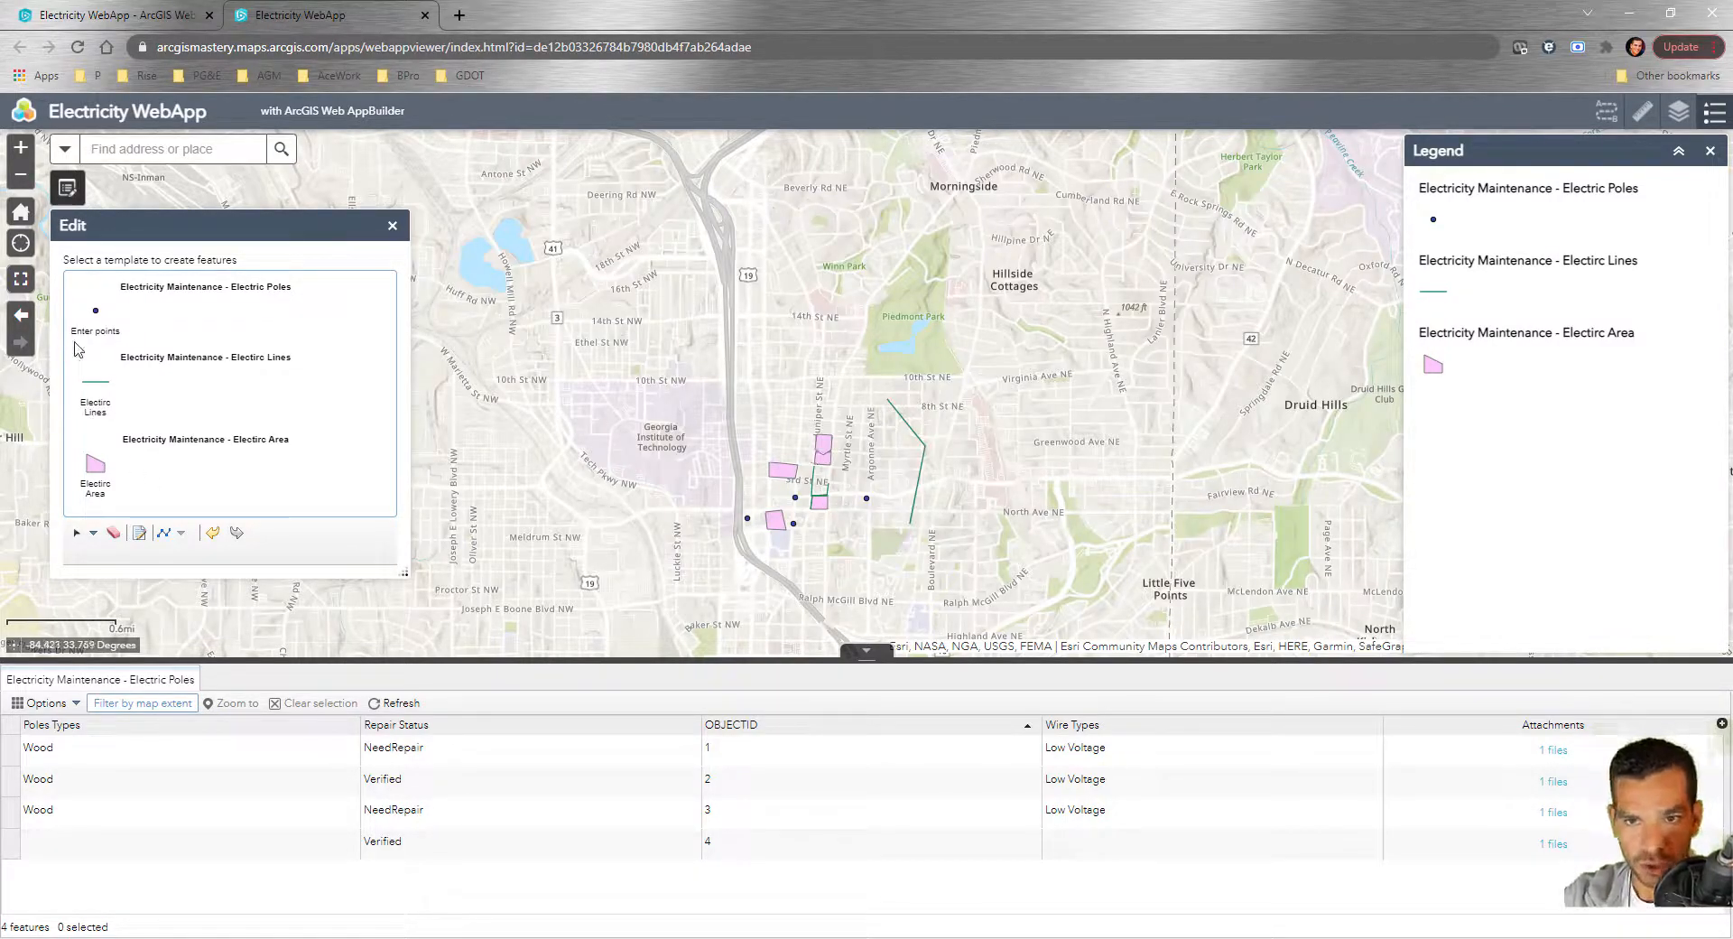
Place a new Electric Poles point on the map north of the existing features
left_click(94, 320)
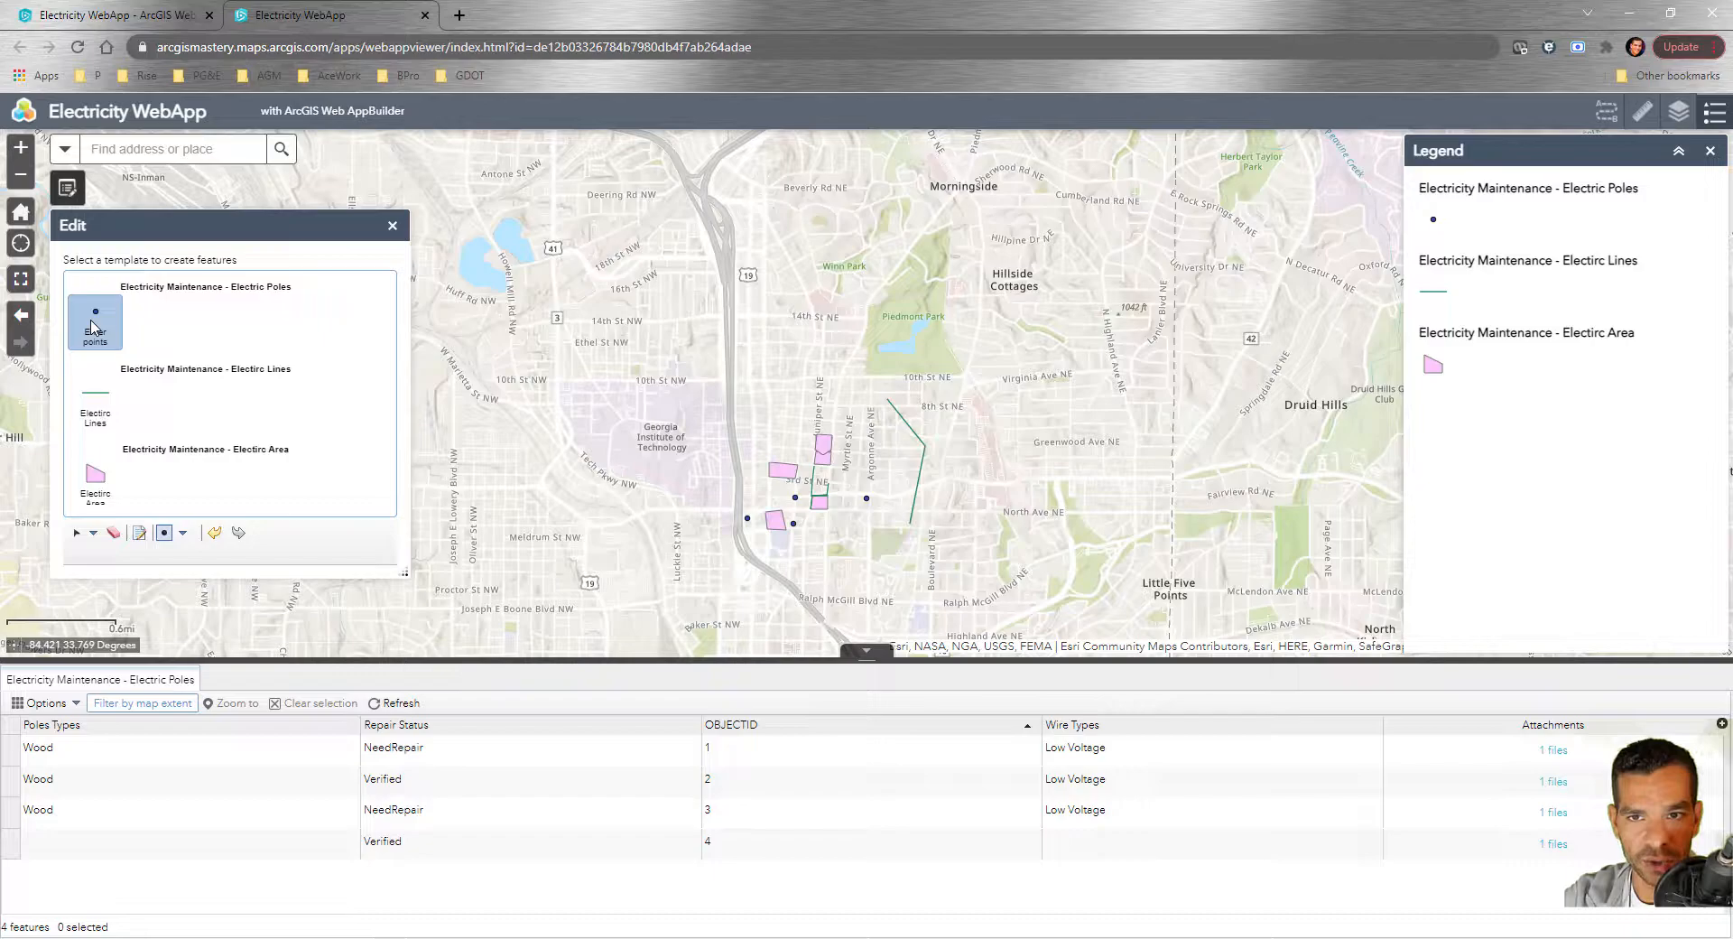
left_click(775, 428)
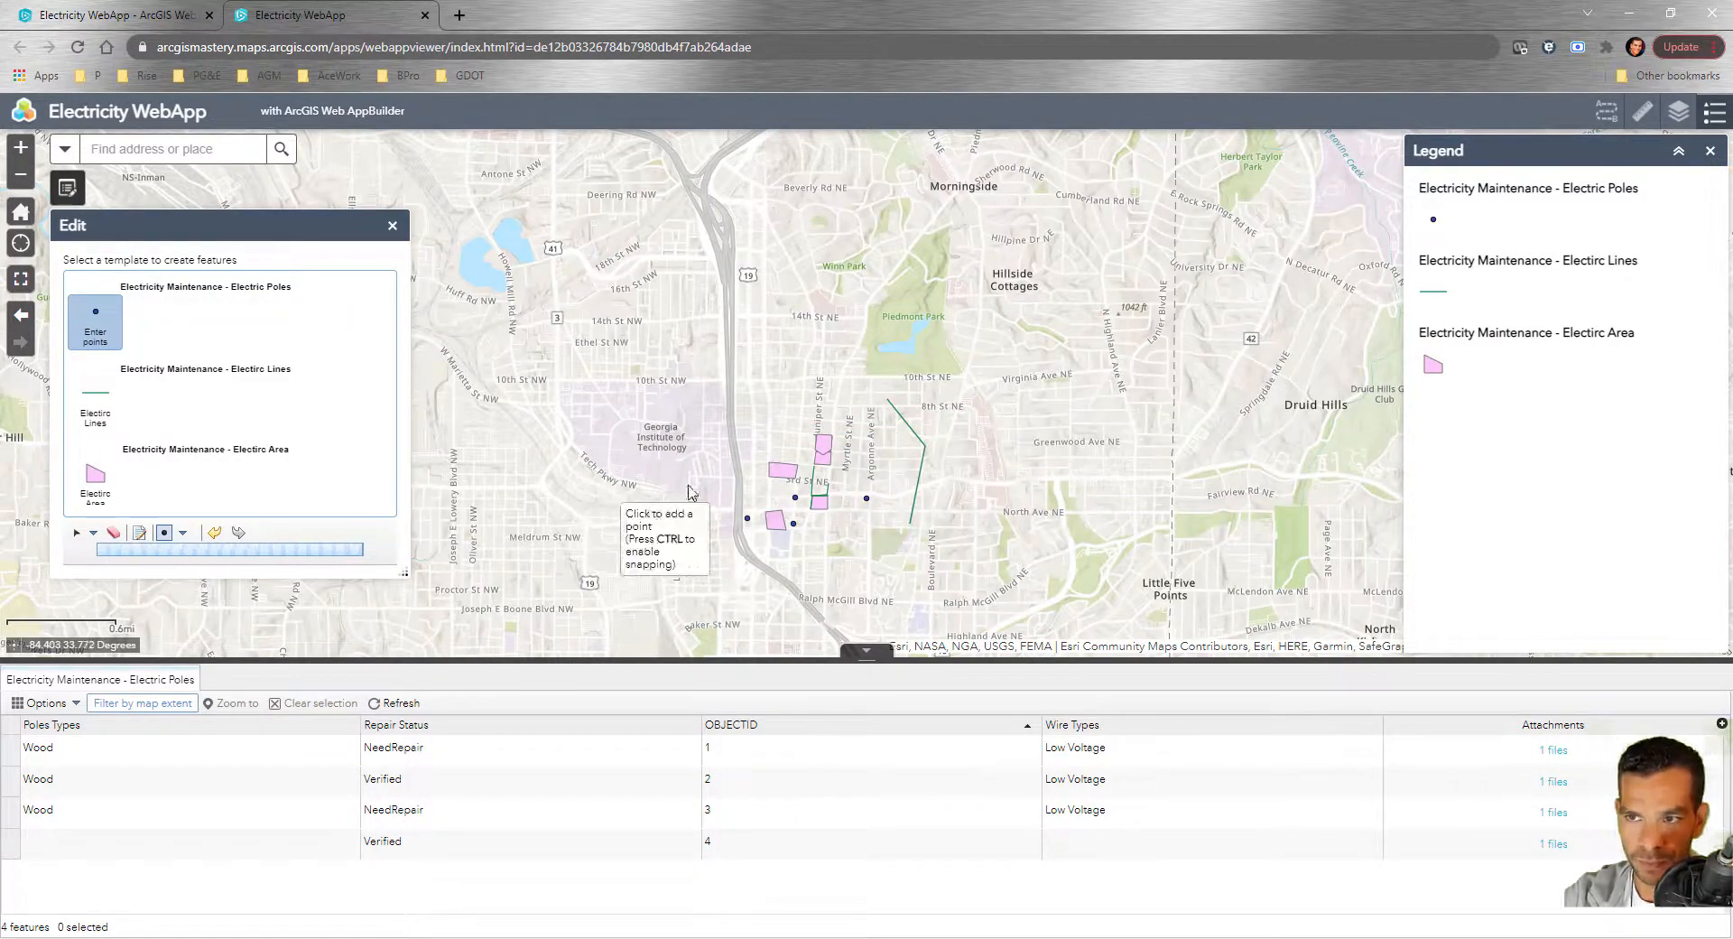
left_click(777, 424)
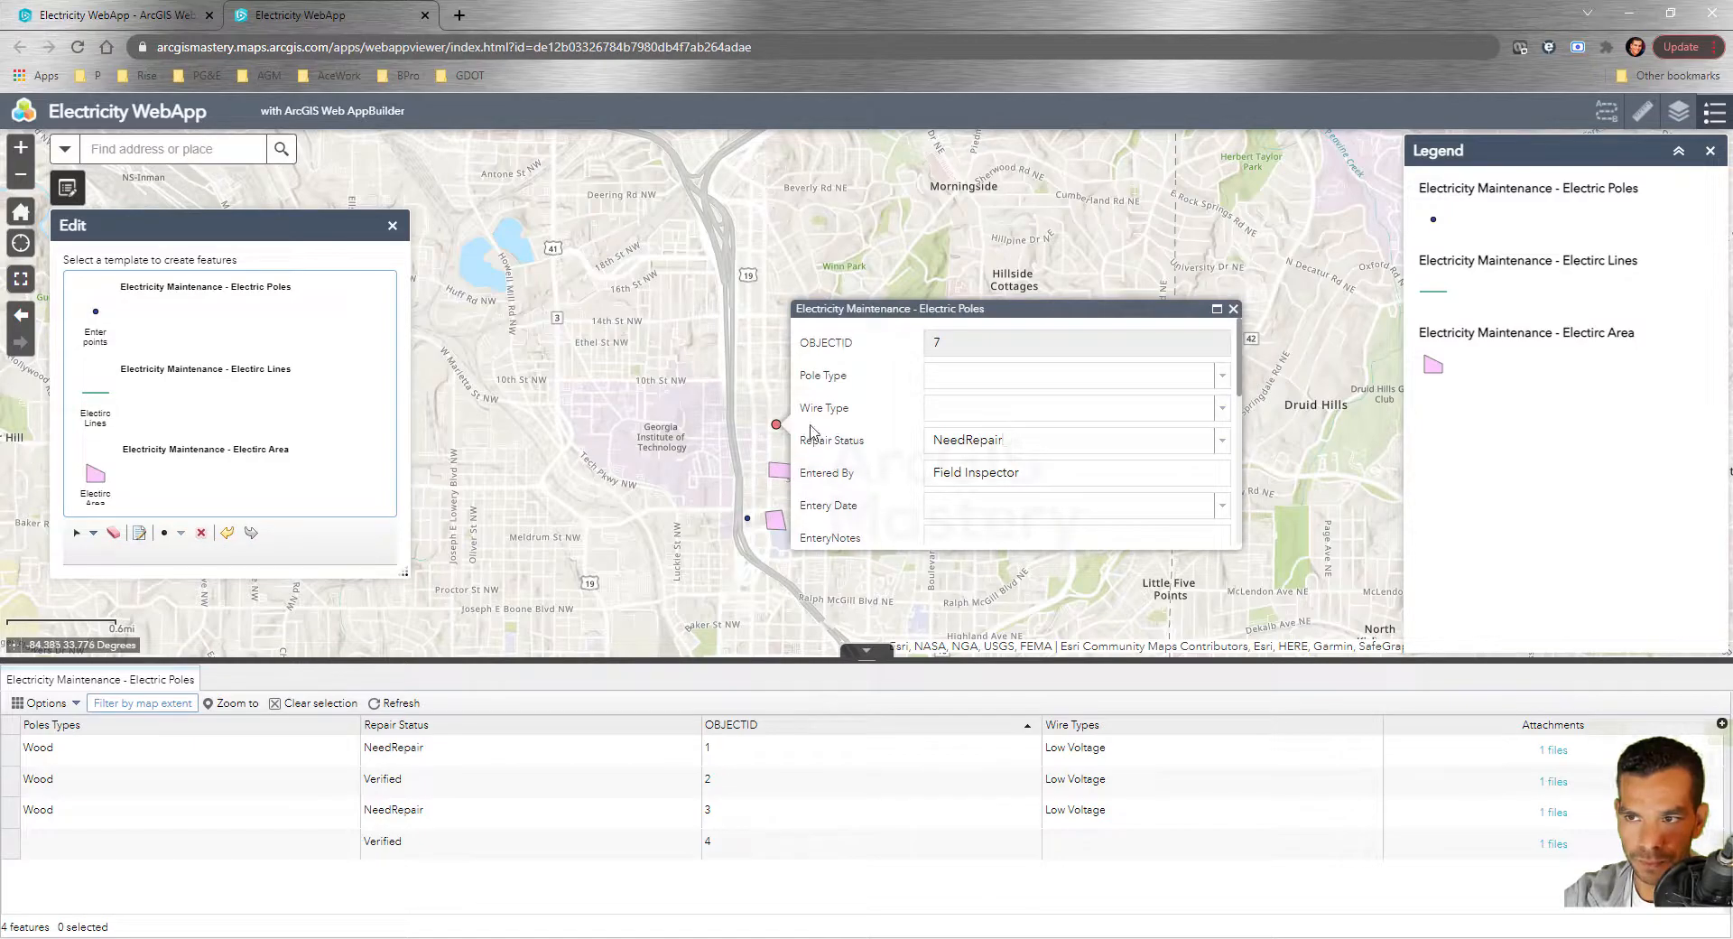
left_click(1233, 310)
left_click(704, 427)
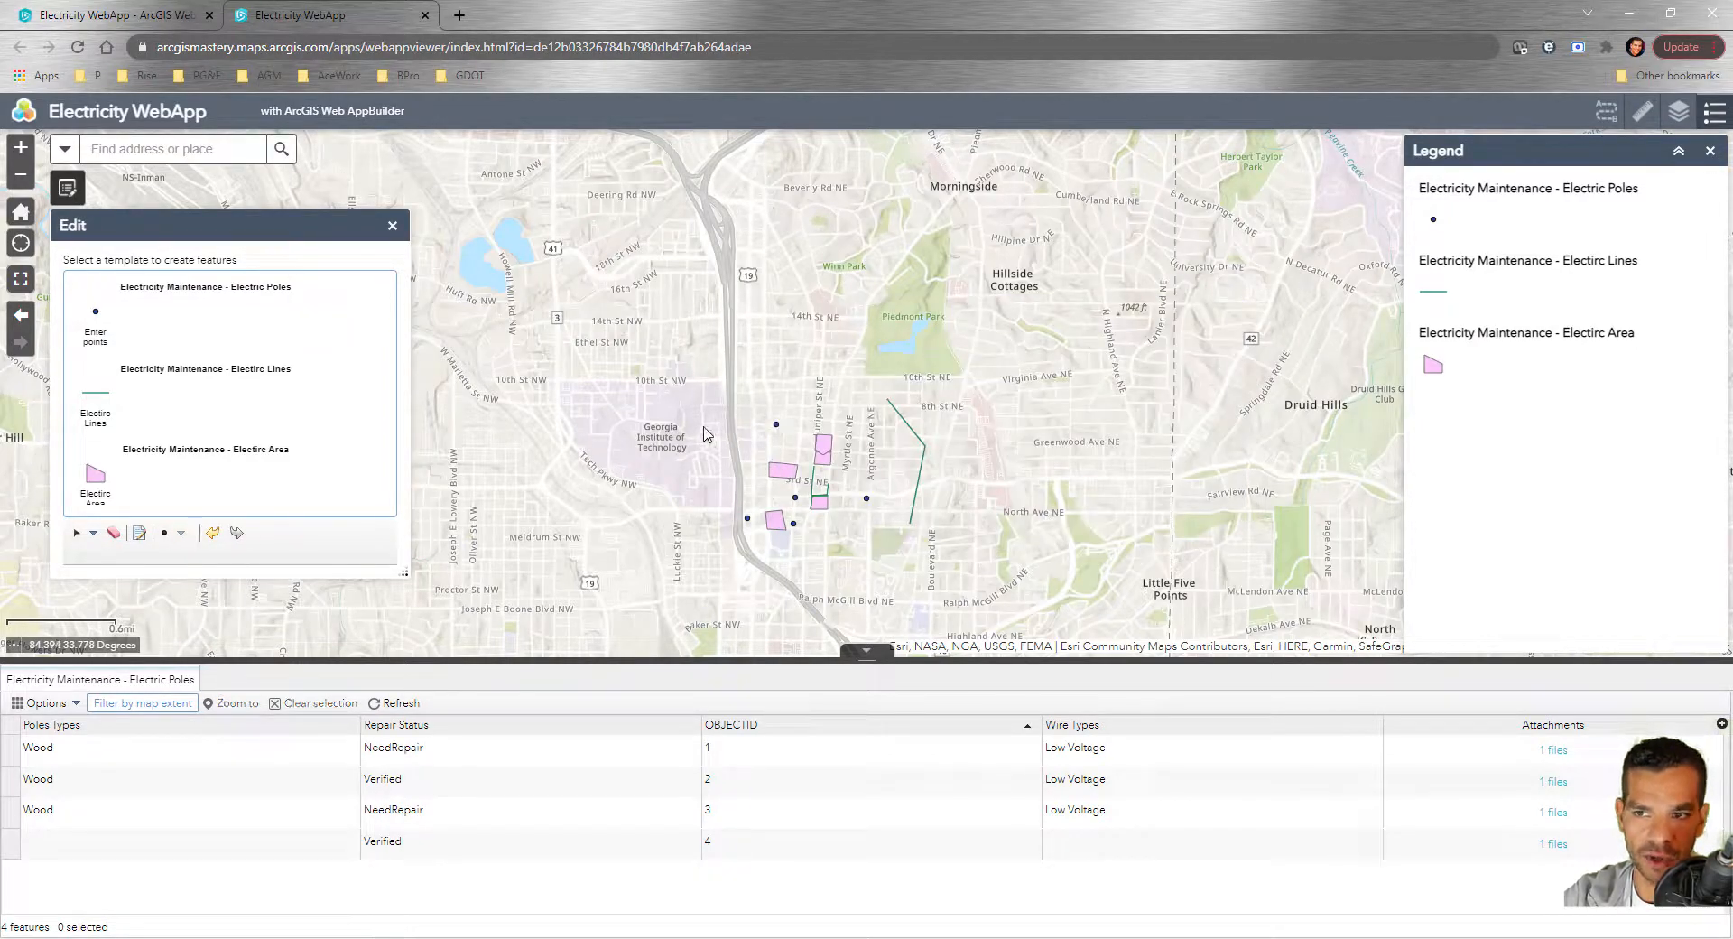
Draw a new four-corner Electric Area polygon beside the new pole
left_click(90, 492)
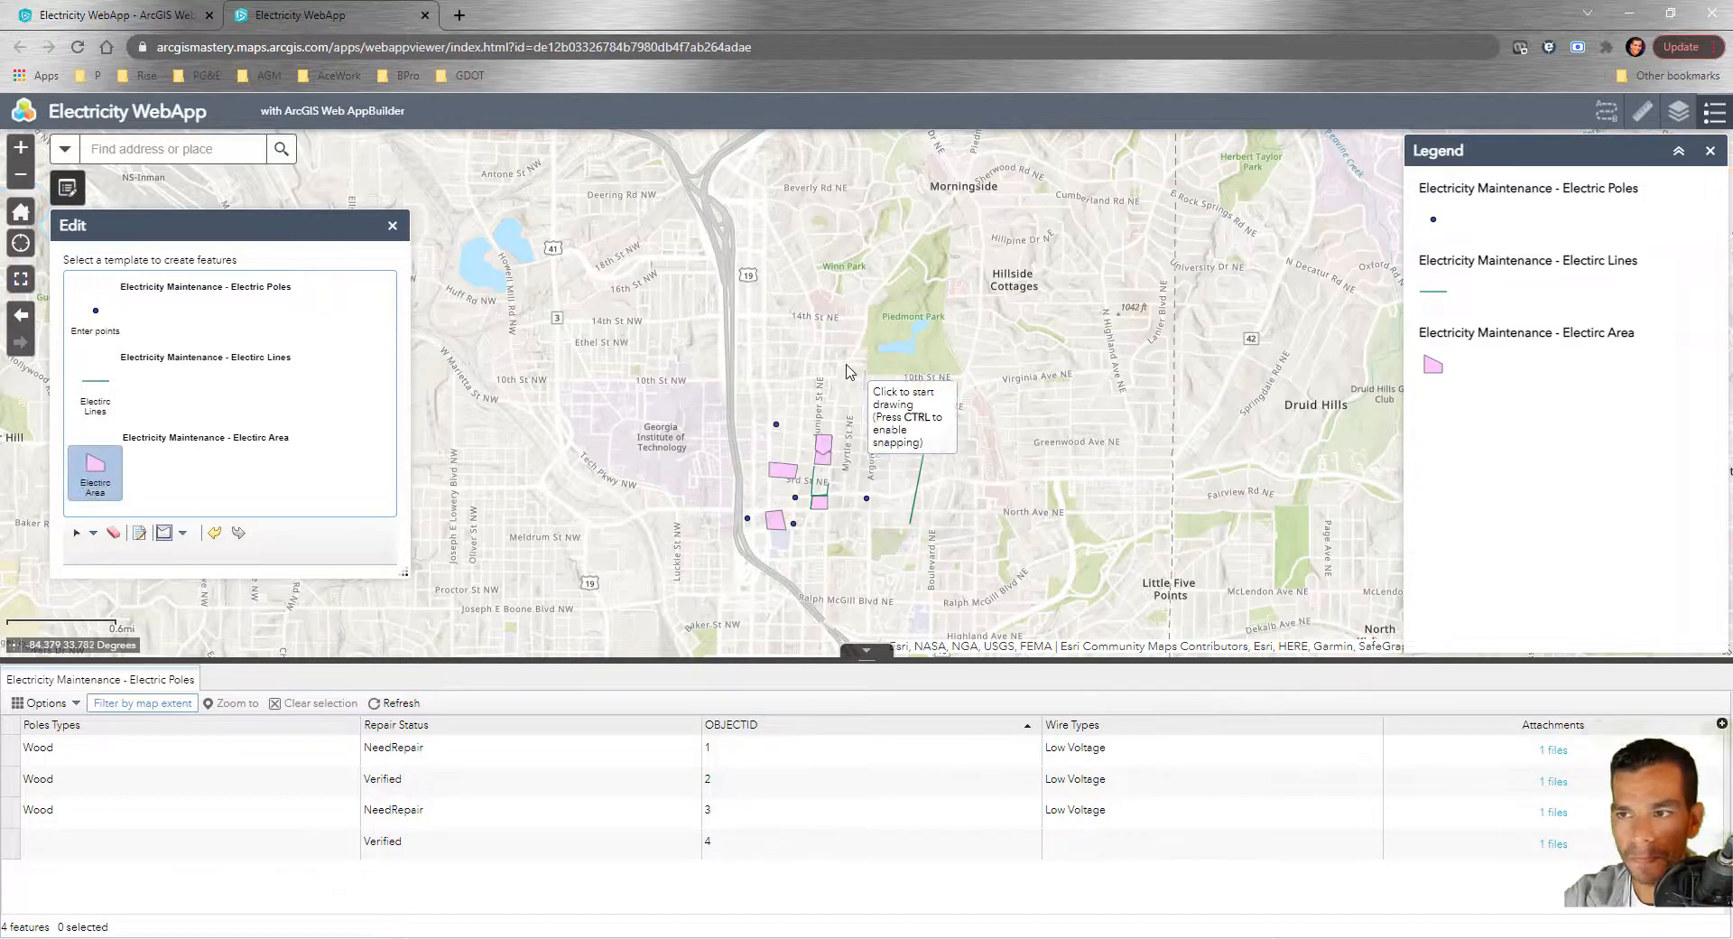
left_click(808, 308)
left_click(859, 353)
left_click(821, 383)
double_click(766, 347)
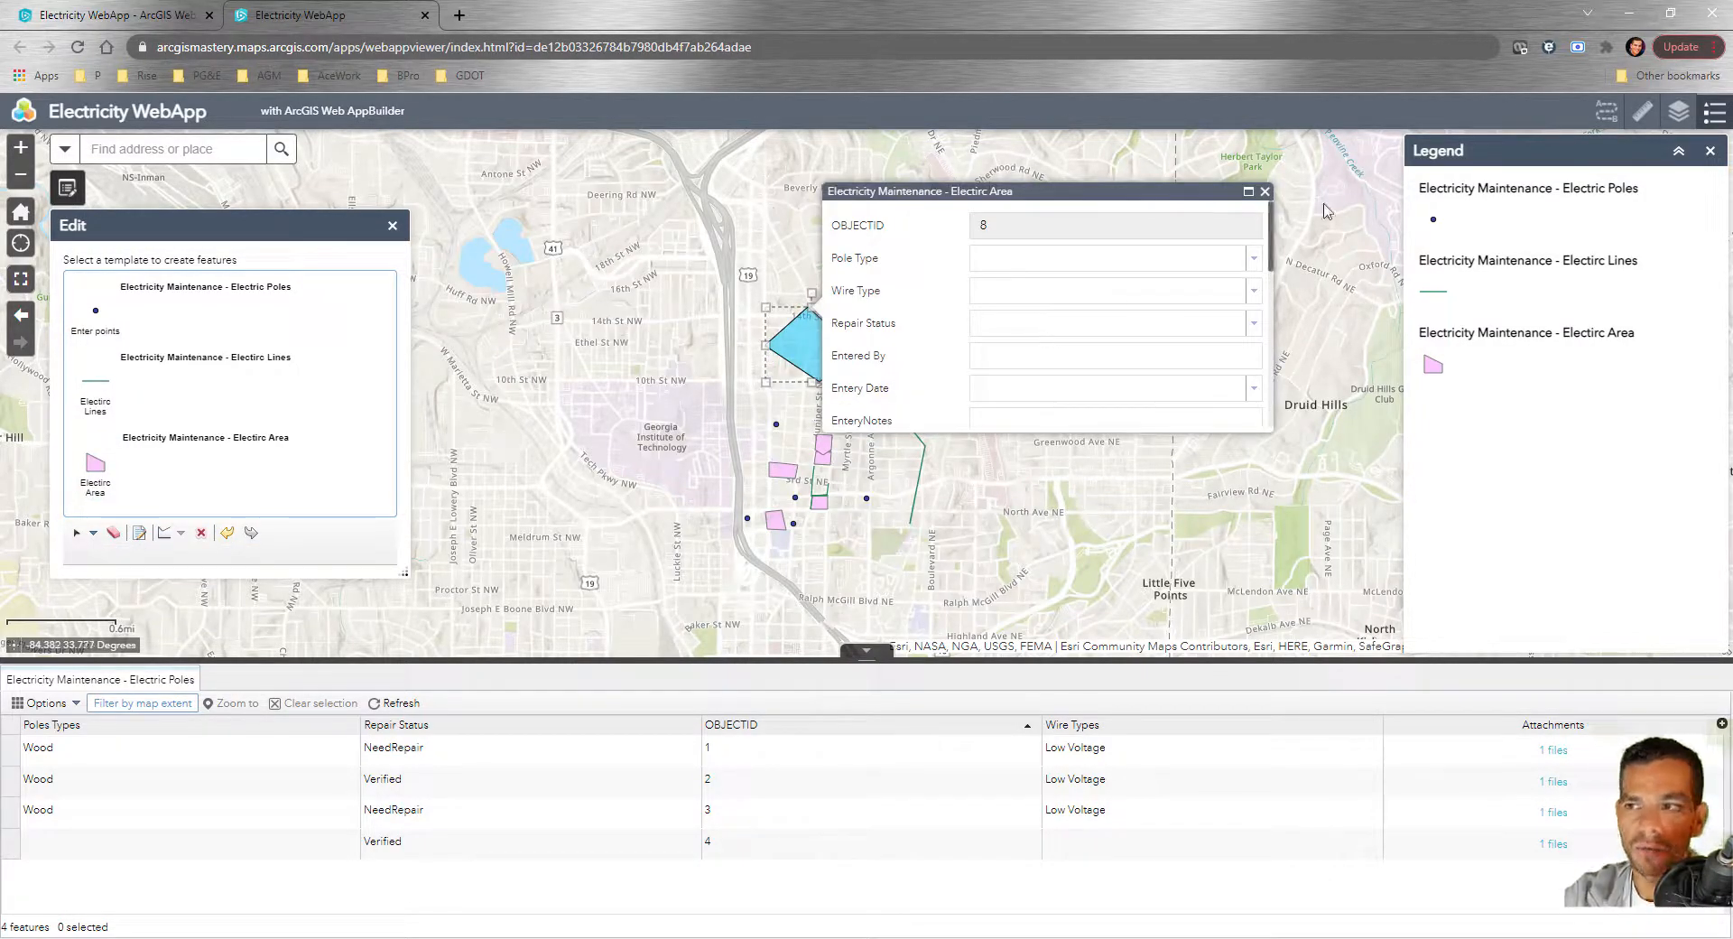
left_click(1264, 192)
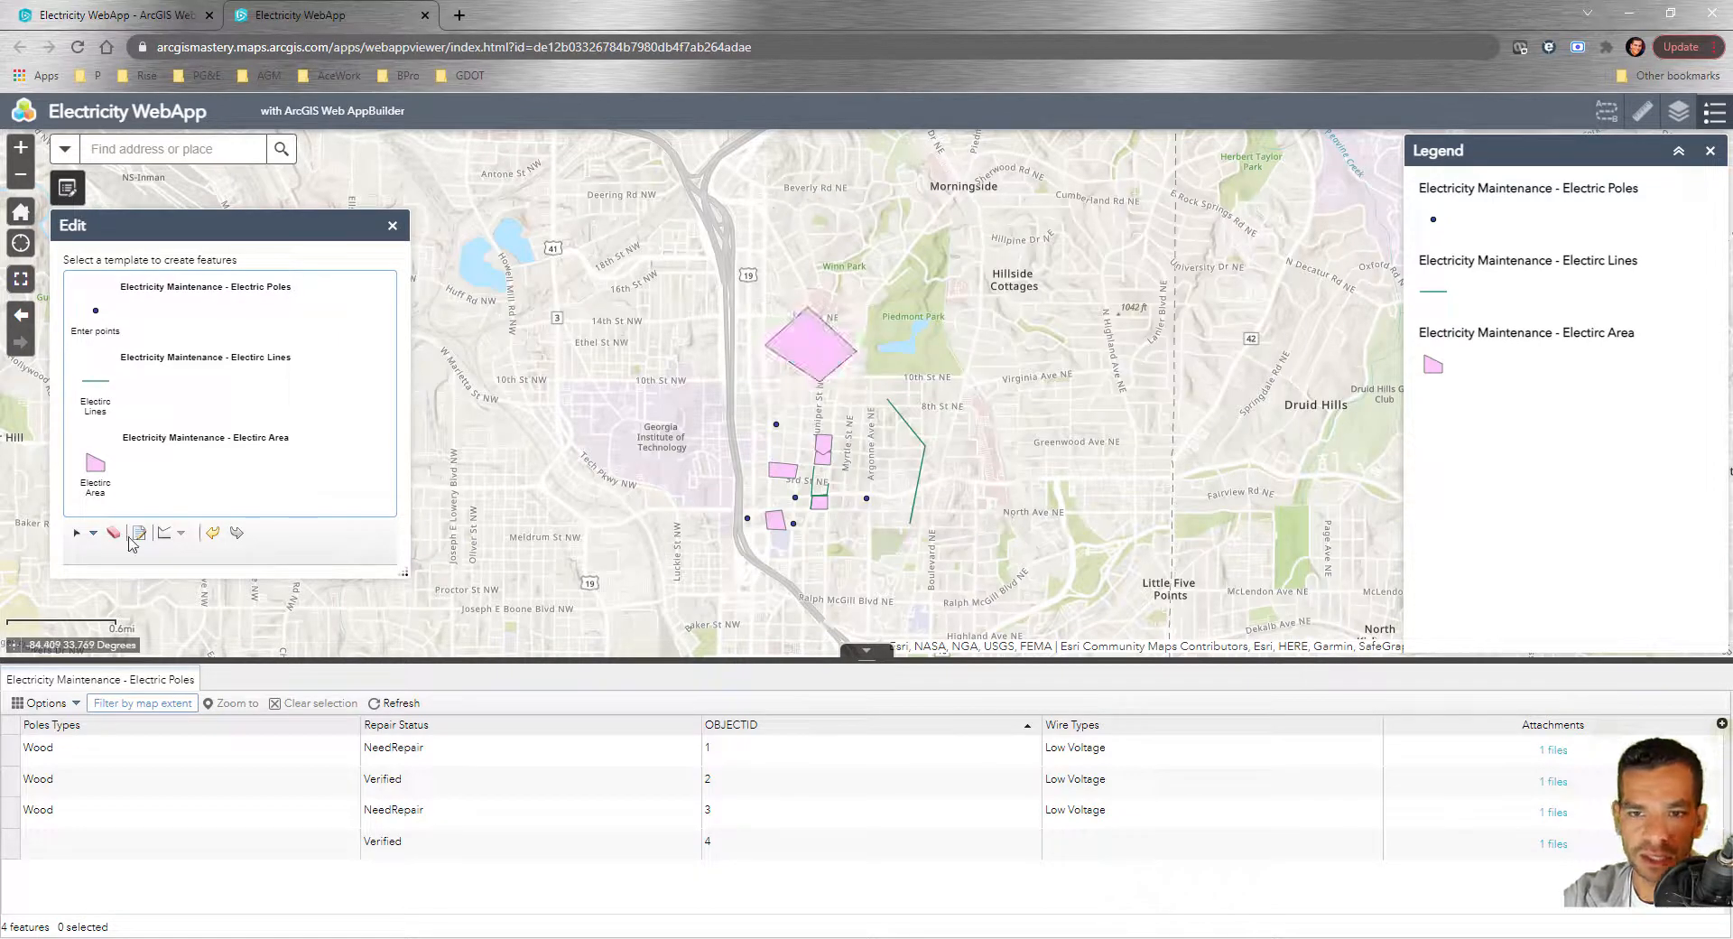
Select the Electric Area polygon near Peachtree and review its attributes
left_click(76, 534)
scroll(768, 523, "up", 1)
left_click_drag(730, 494, 795, 562)
left_click(761, 531)
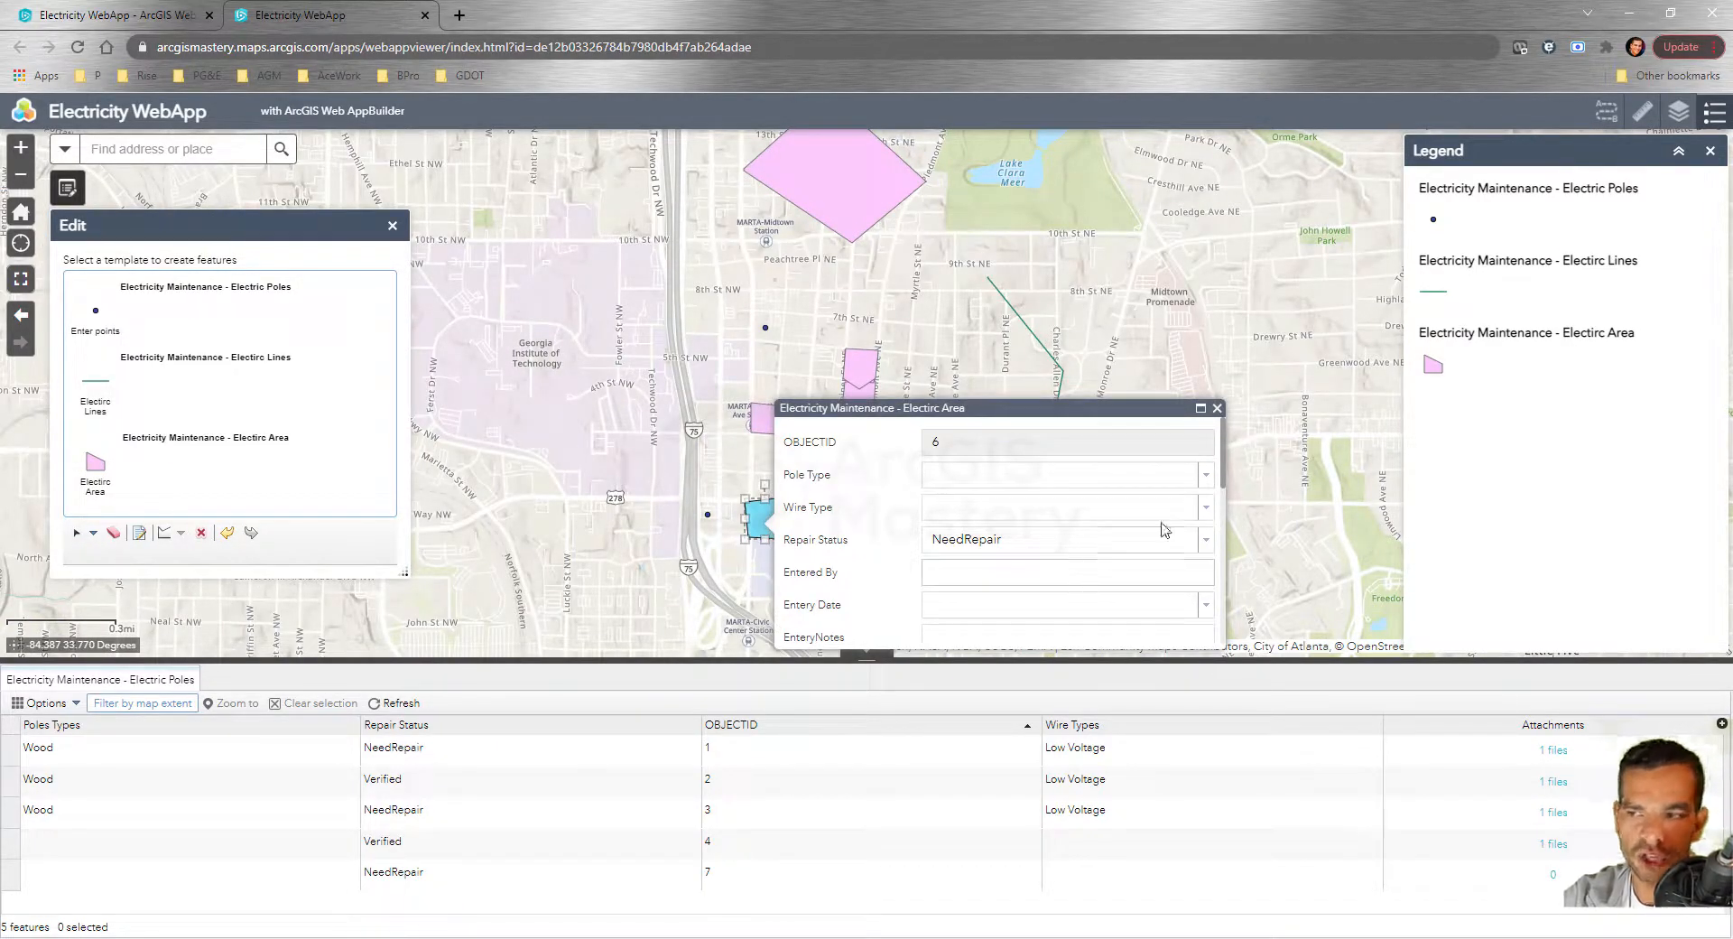
scroll(1164, 534, "down", 5)
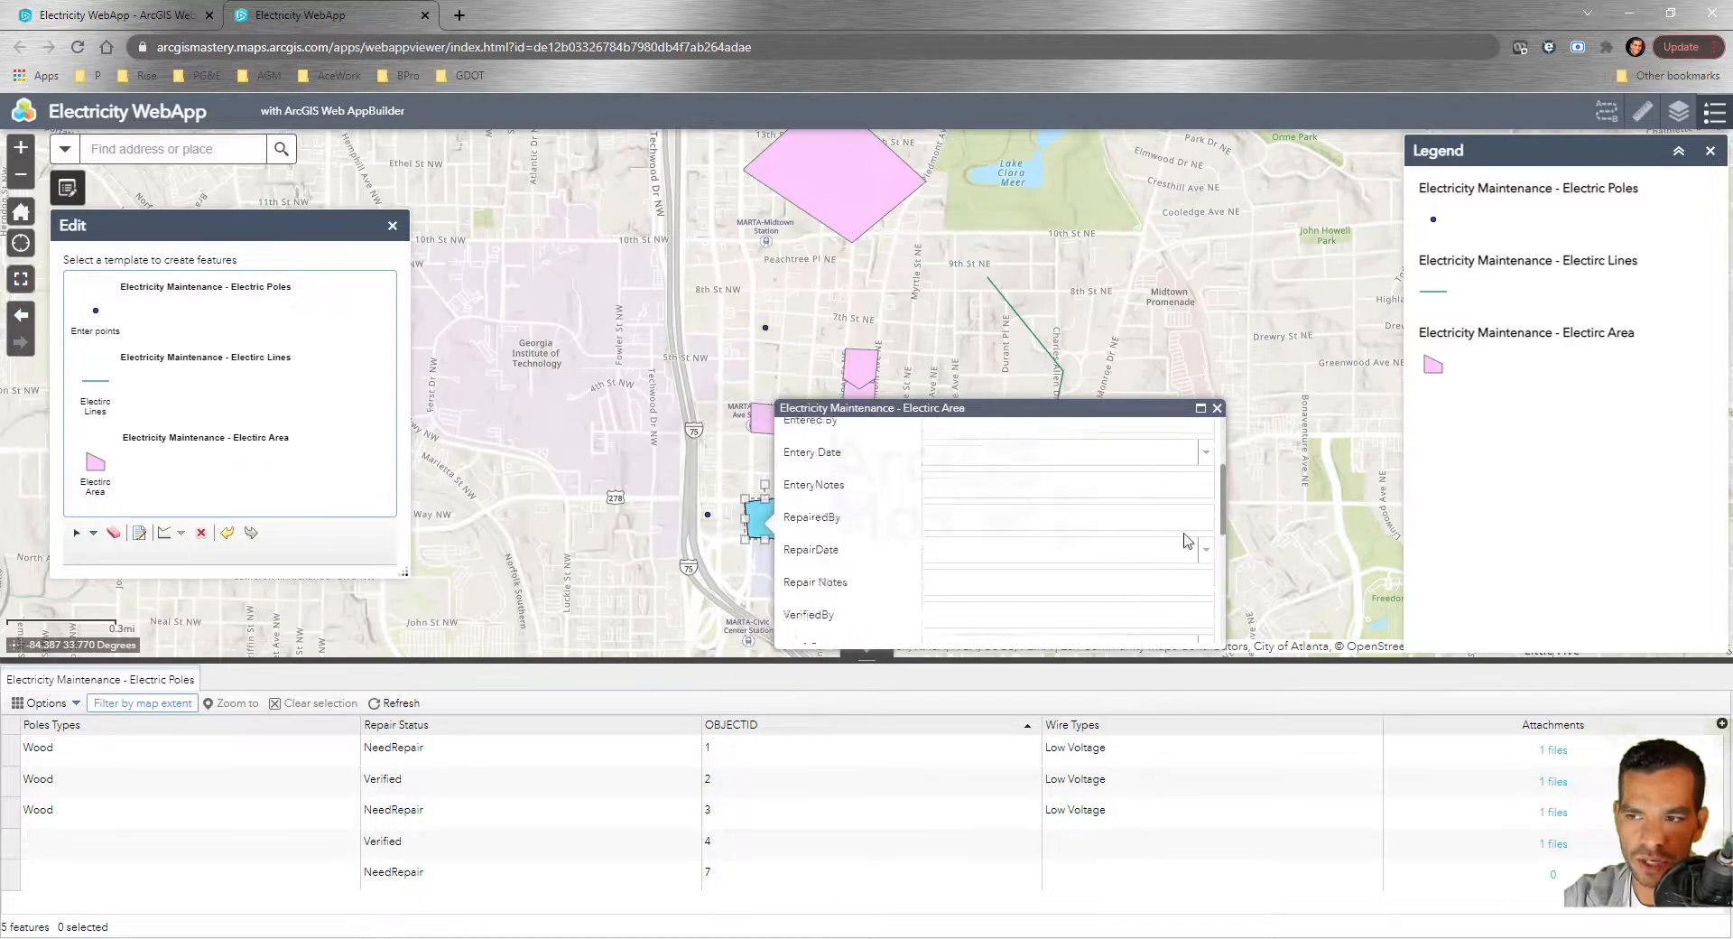
left_click(1217, 408)
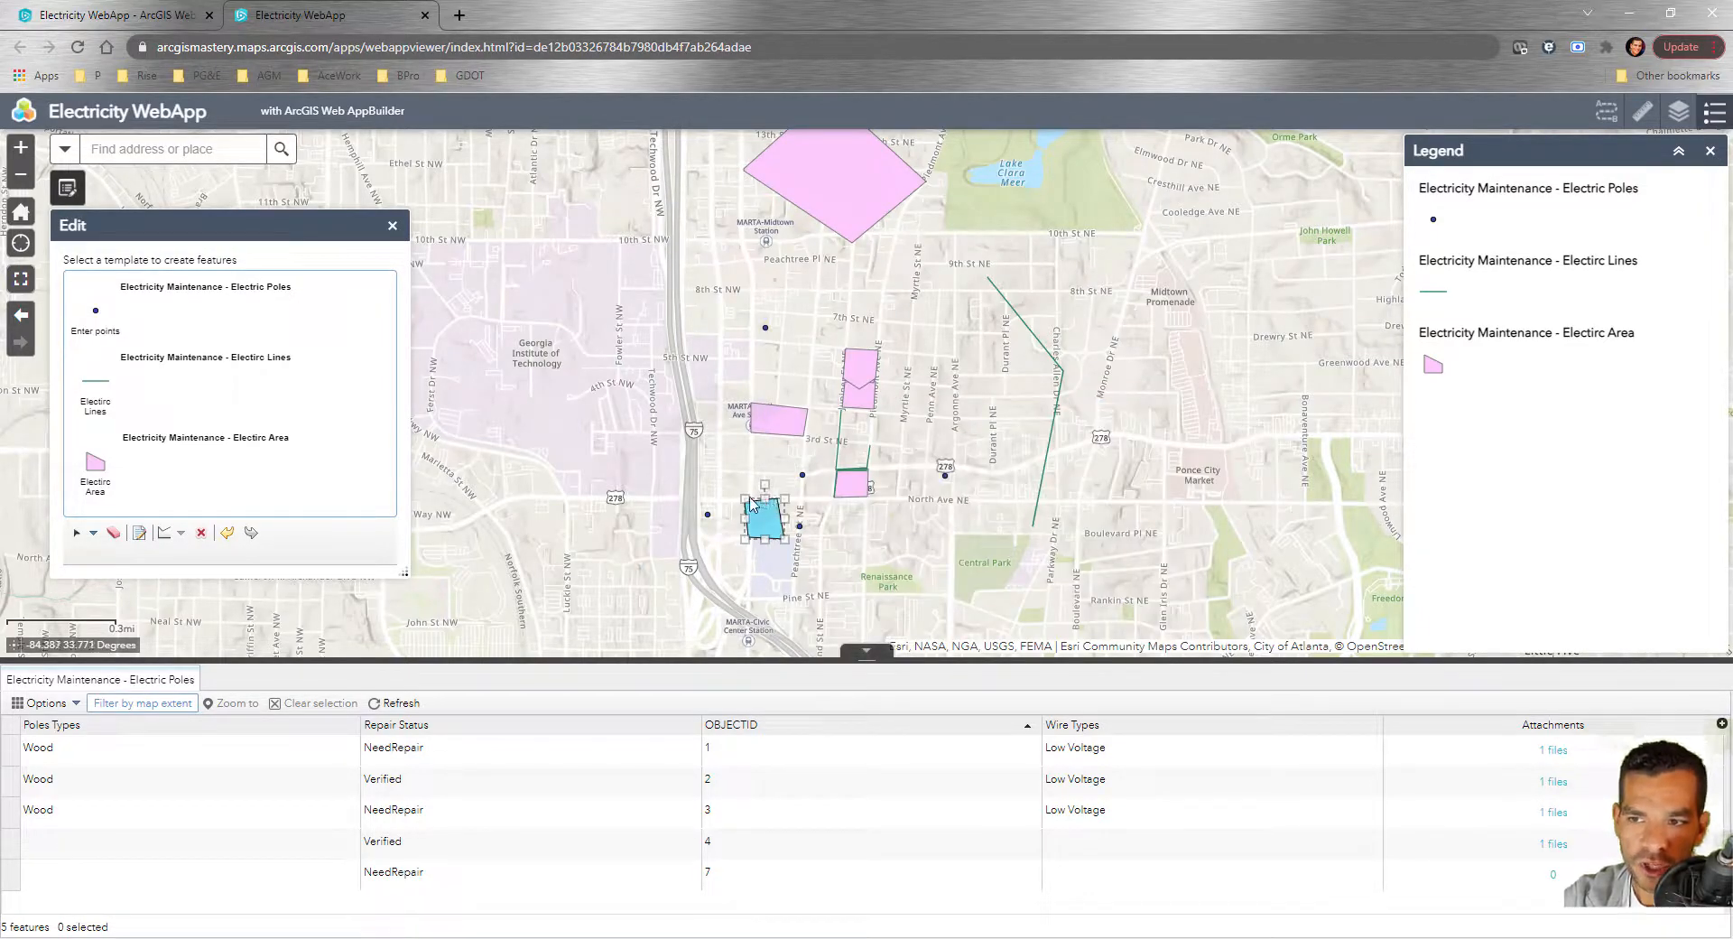
scroll(763, 513, "up", 5)
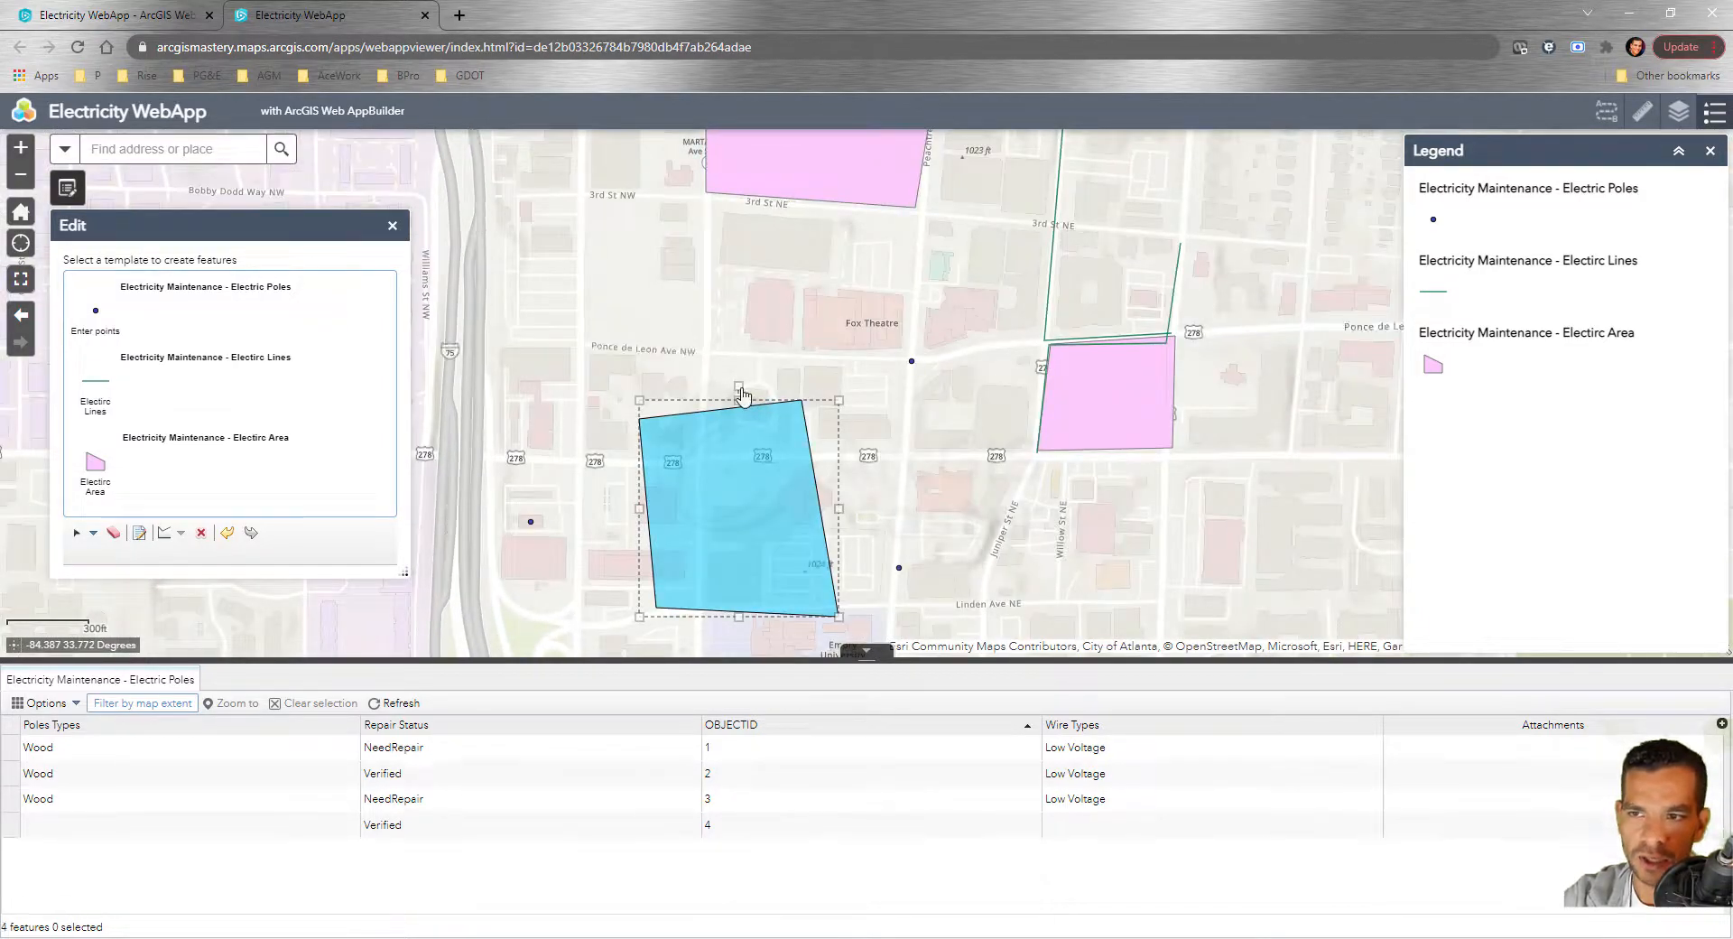
Rotate the Electric Area polygon clockwise and resize it
left_click_drag(785, 409, 794, 442)
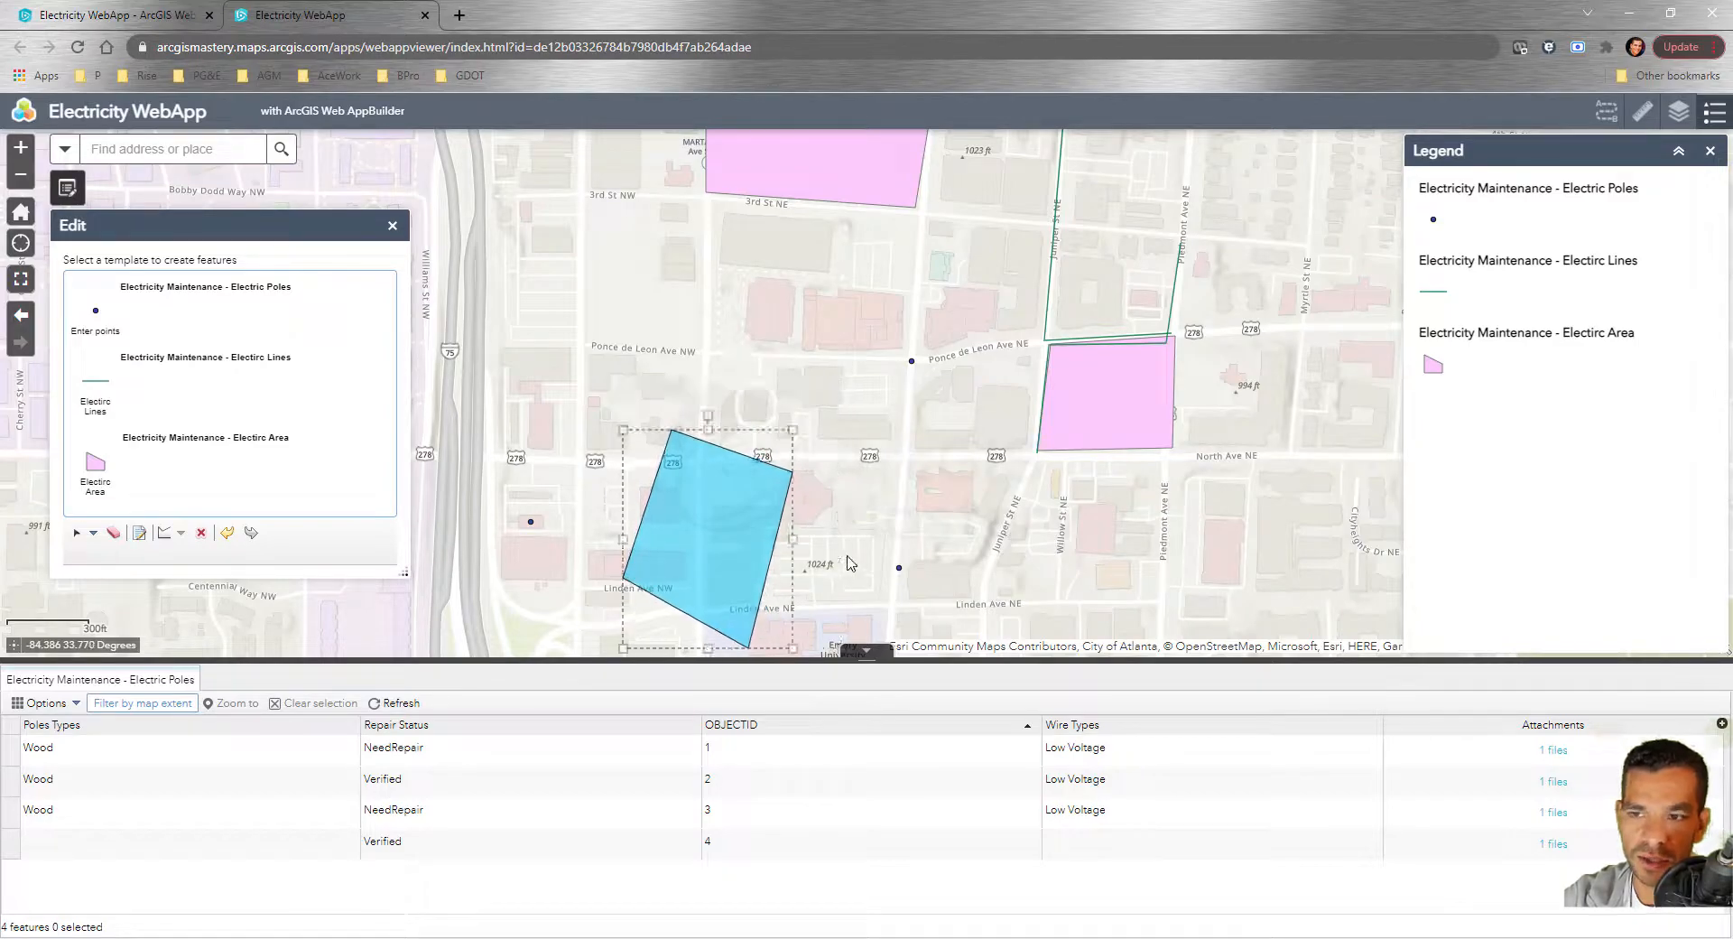
scroll(849, 553, "down", 1)
left_click_drag(849, 554, 912, 495)
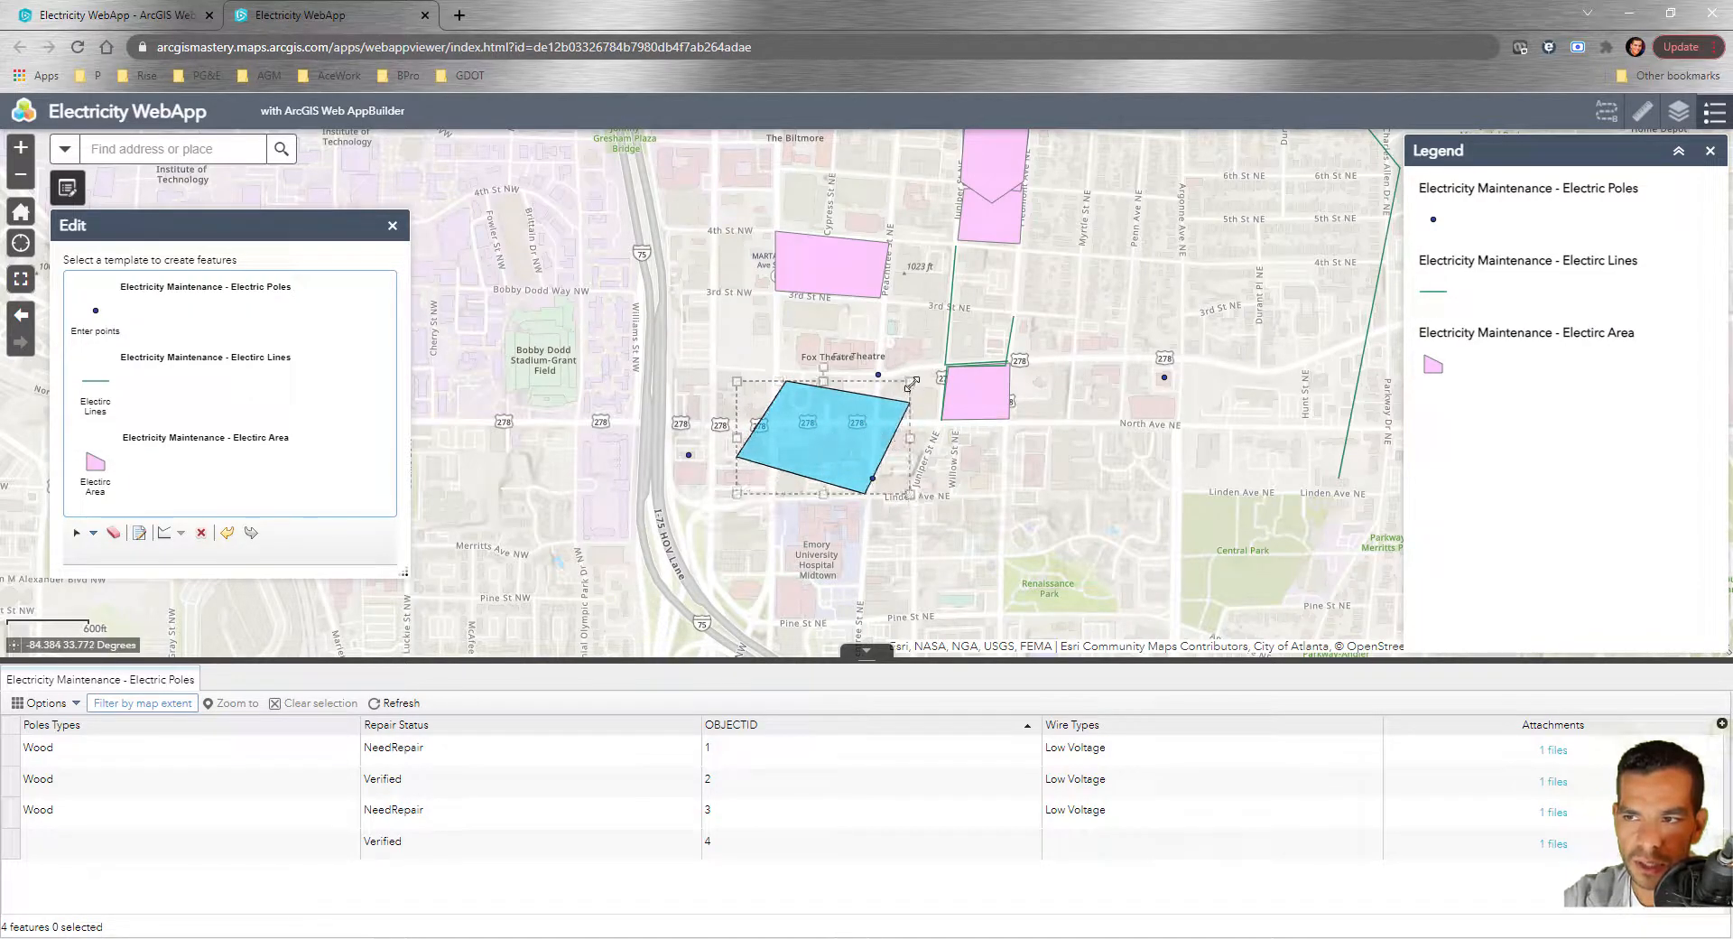
mouse_move(913, 378)
left_mouse_down()
mouse_move(877, 389)
mouse_move(905, 381)
left_mouse_up()
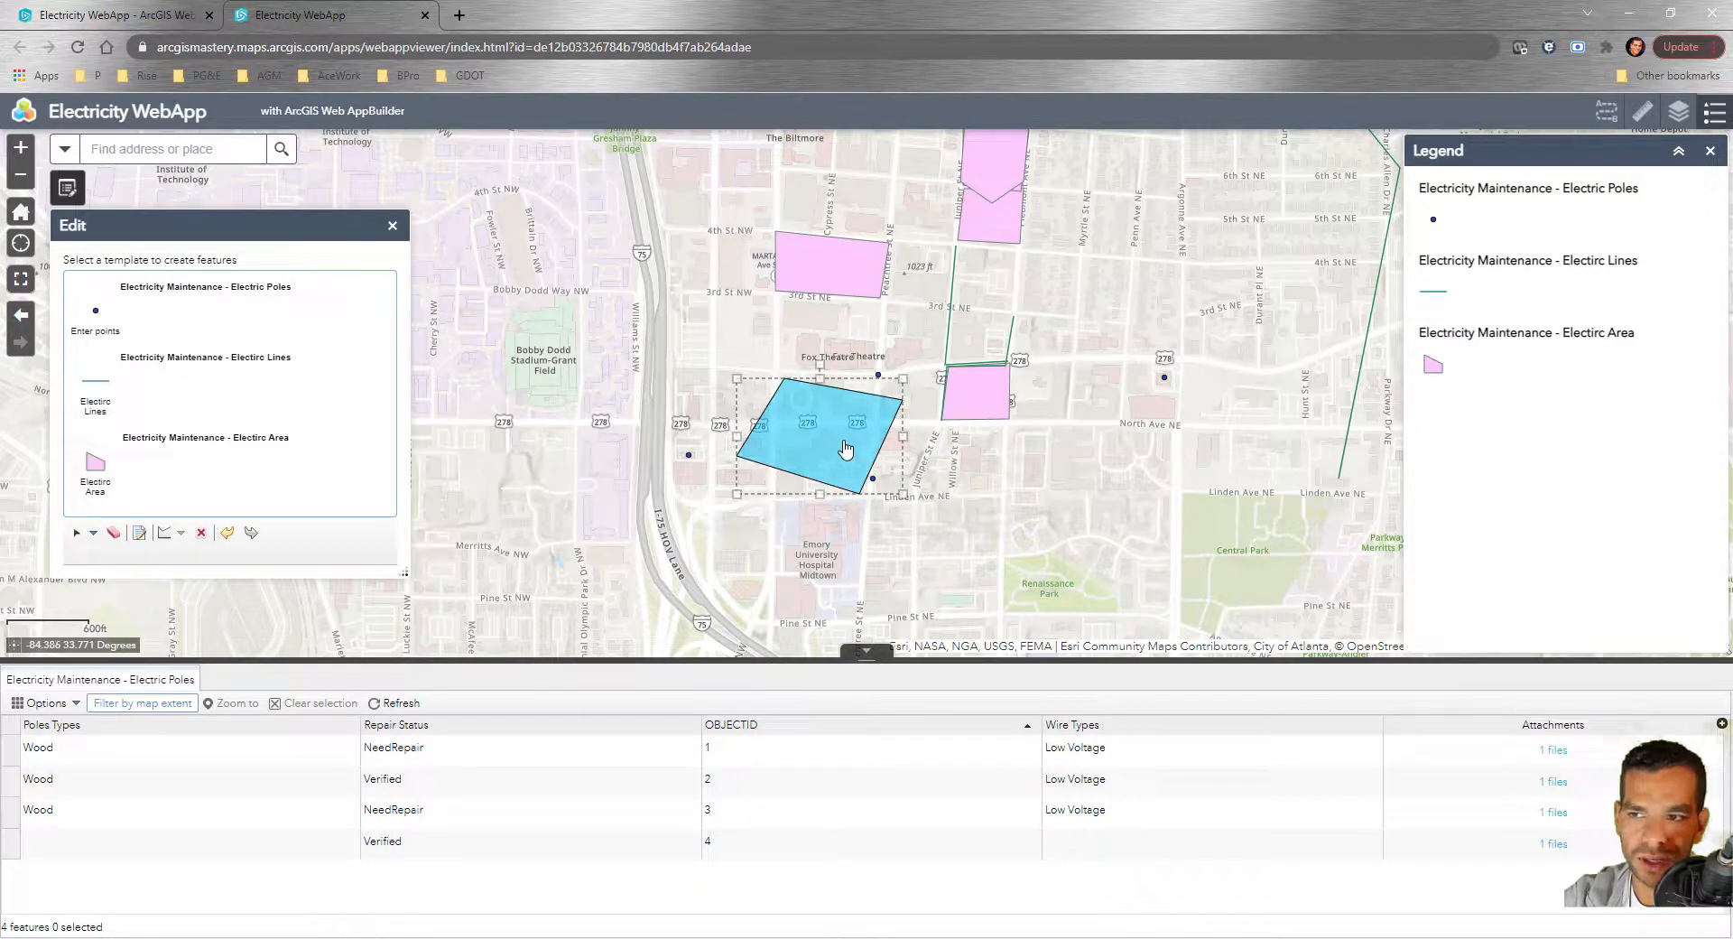
left_click(845, 449)
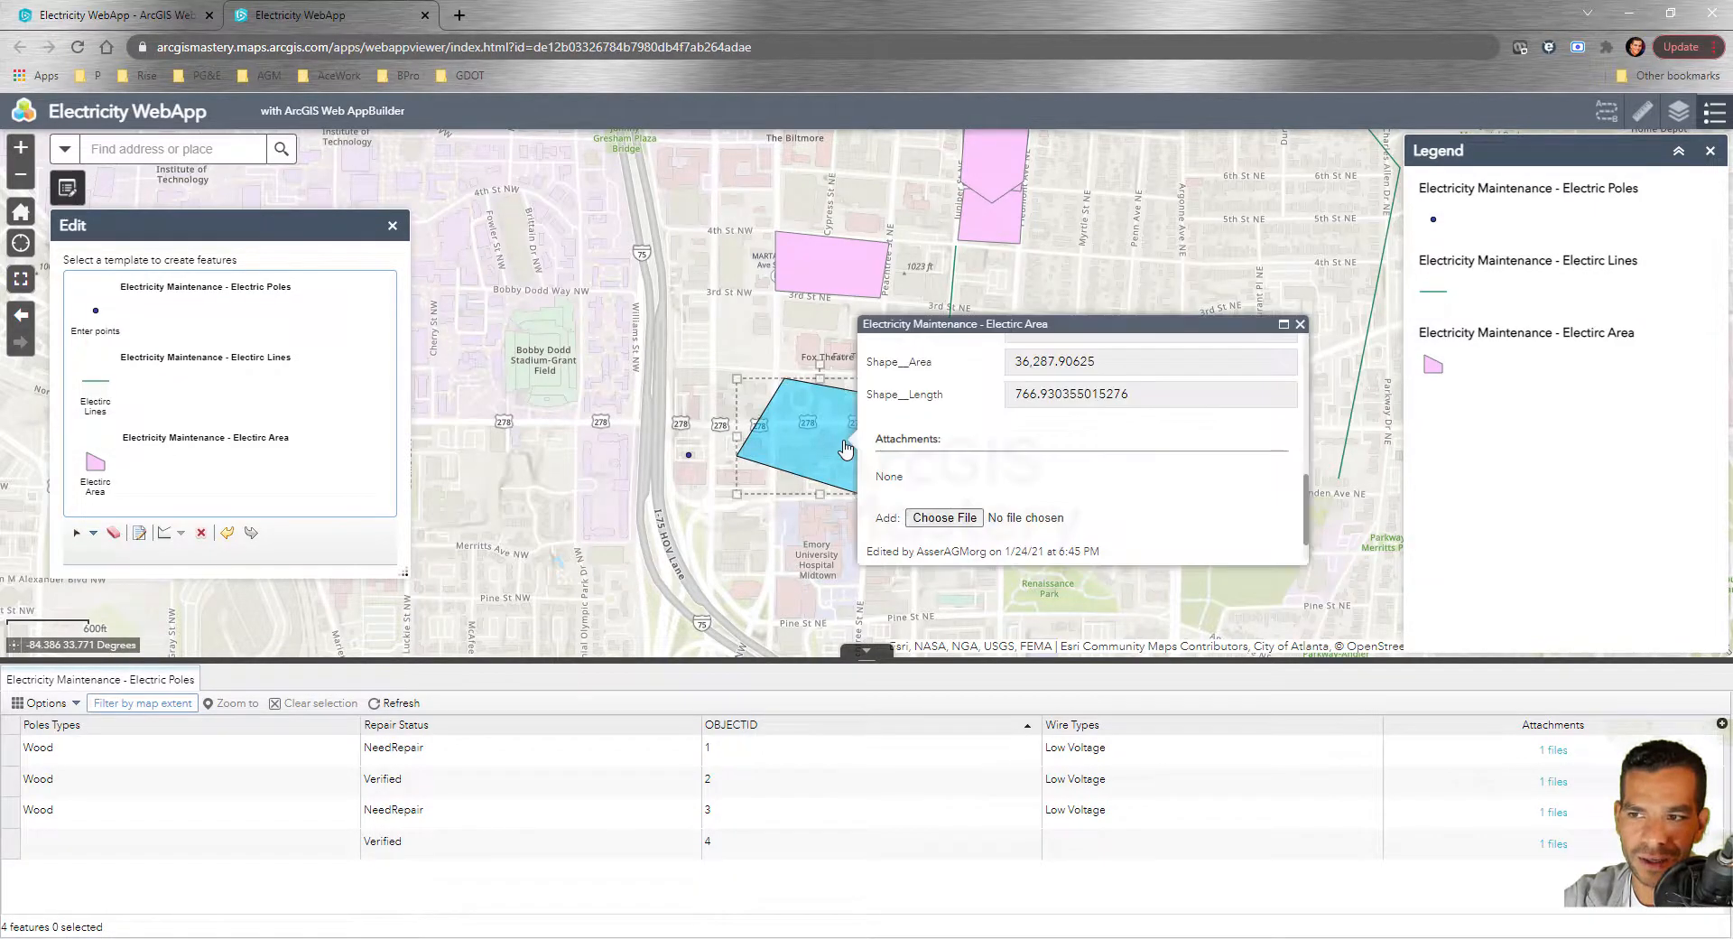
left_click(1299, 324)
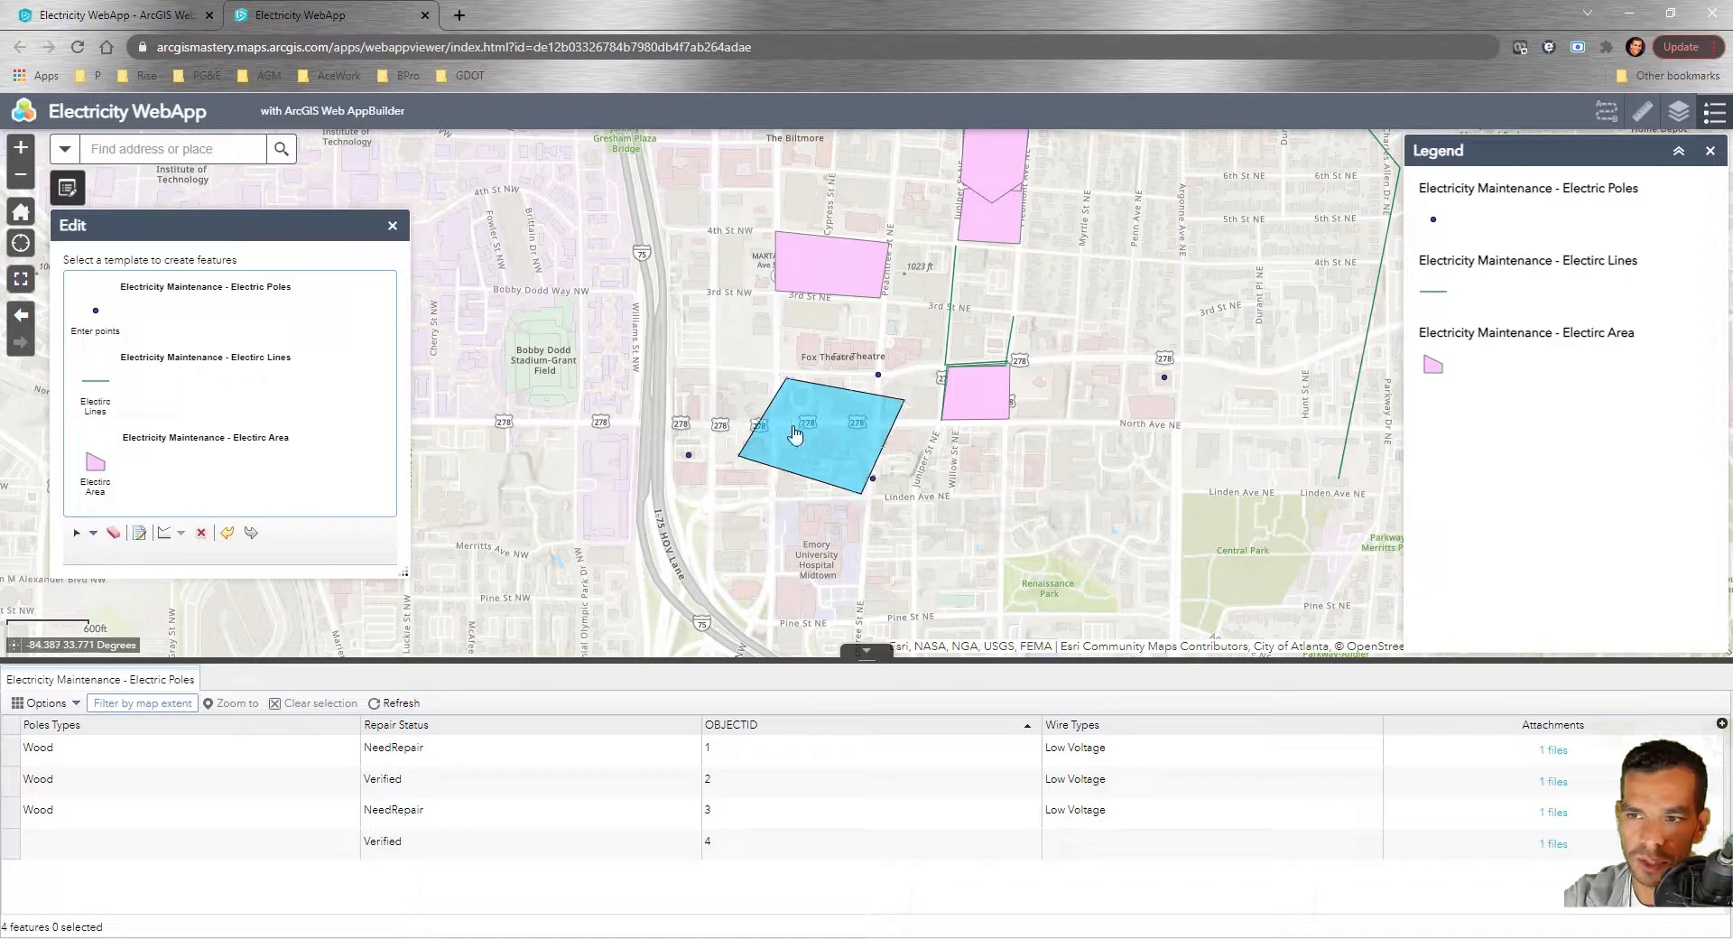
left_click(670, 585)
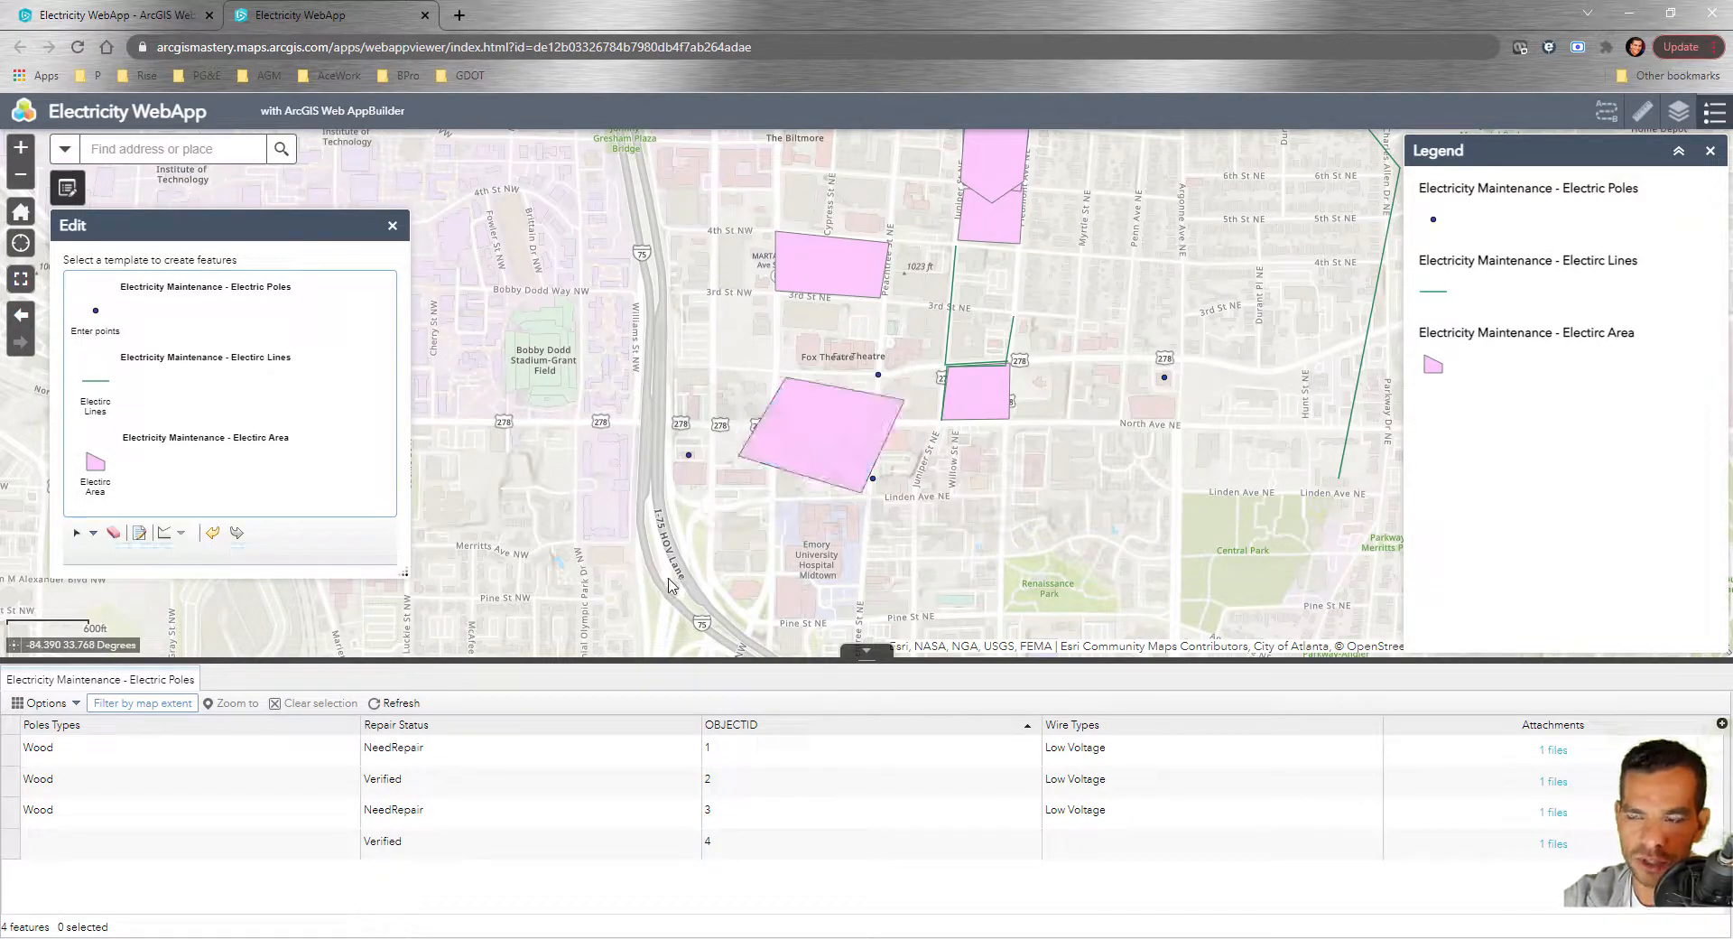
Enlarge the polygon and move it onto the hospital block south of Linden Ave
left_click(806, 442)
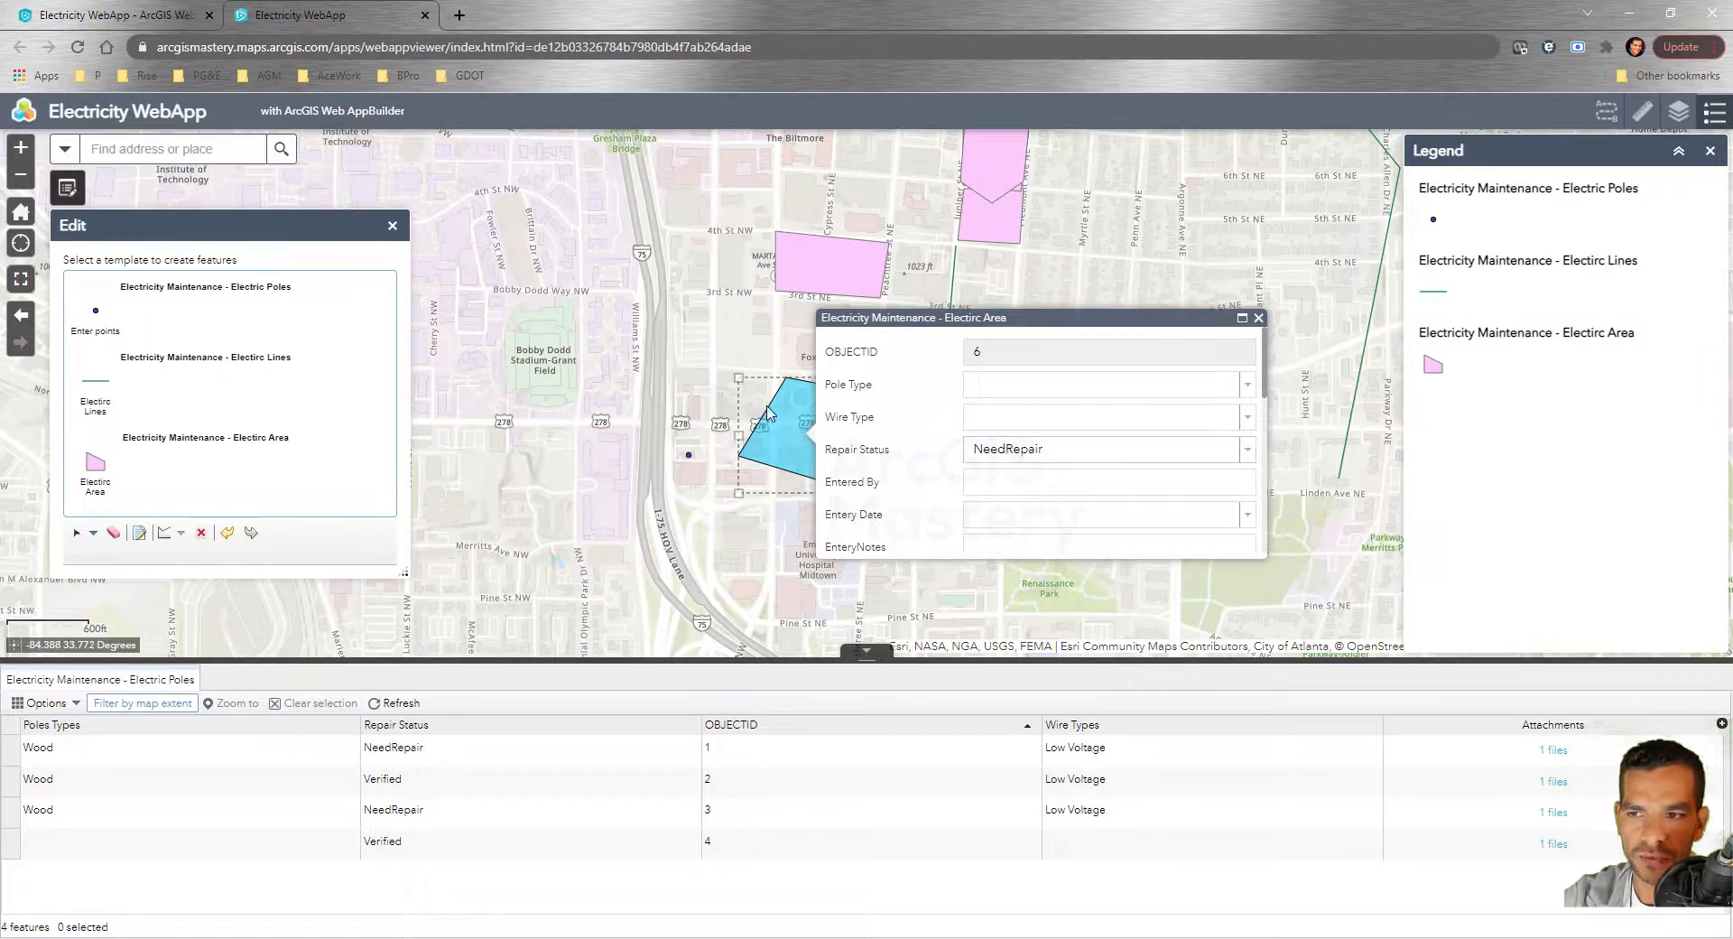
left_click(1258, 319)
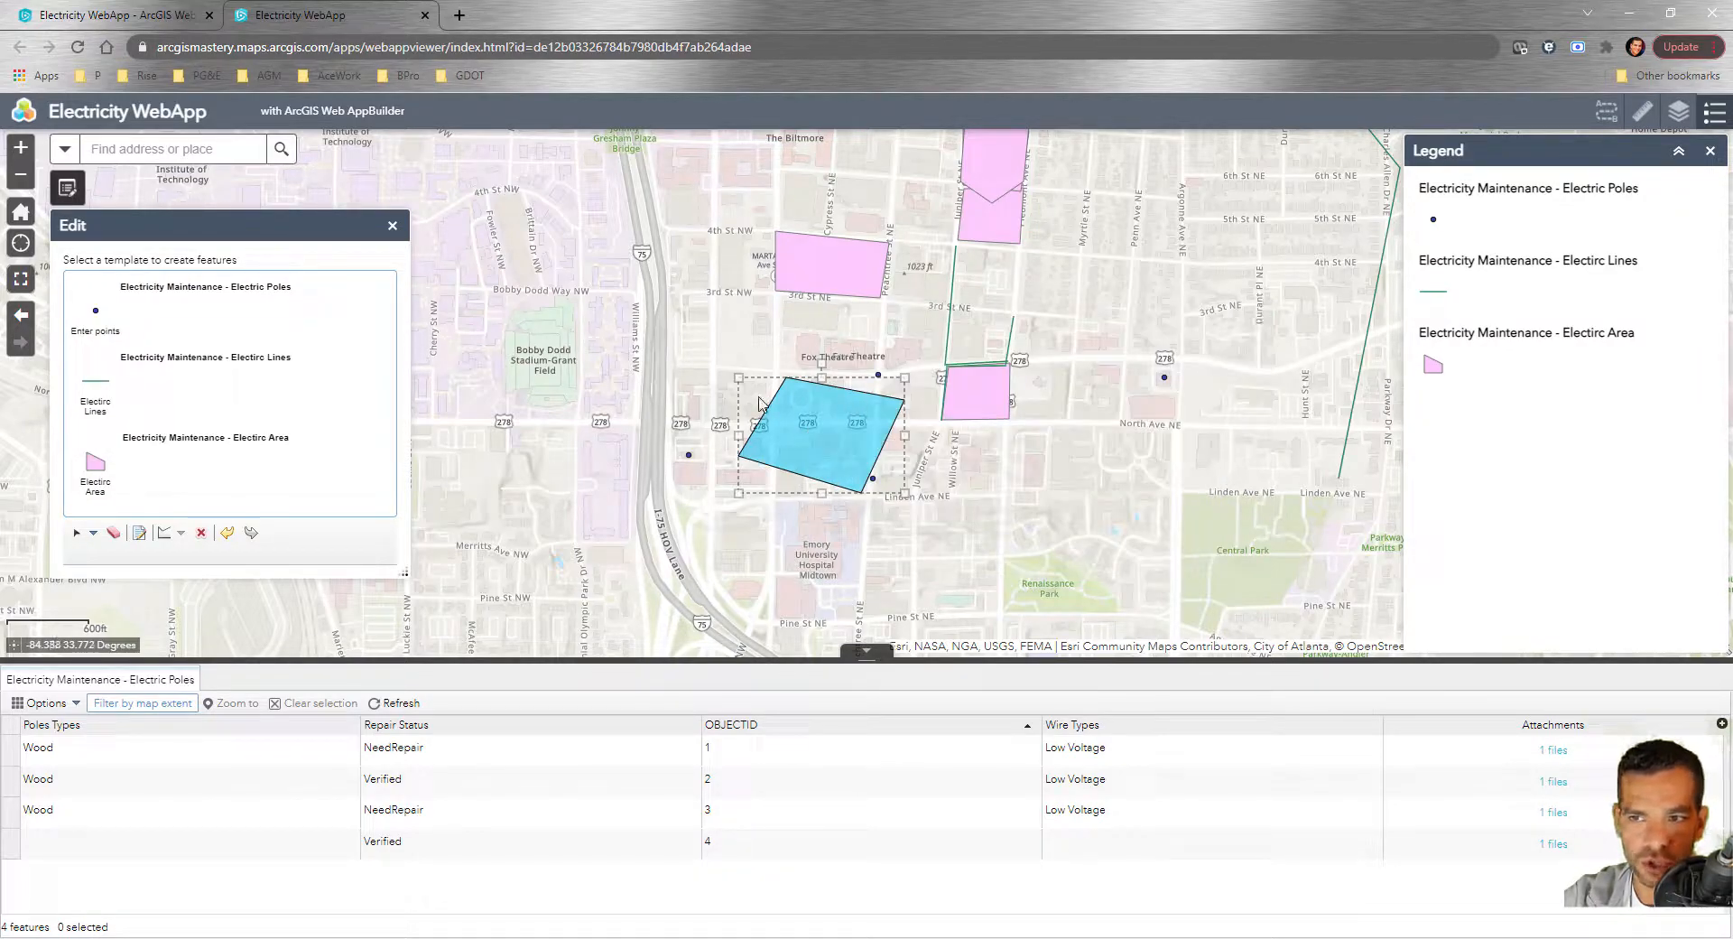
left_click_drag(733, 375, 798, 357)
left_click_drag(837, 439, 864, 540)
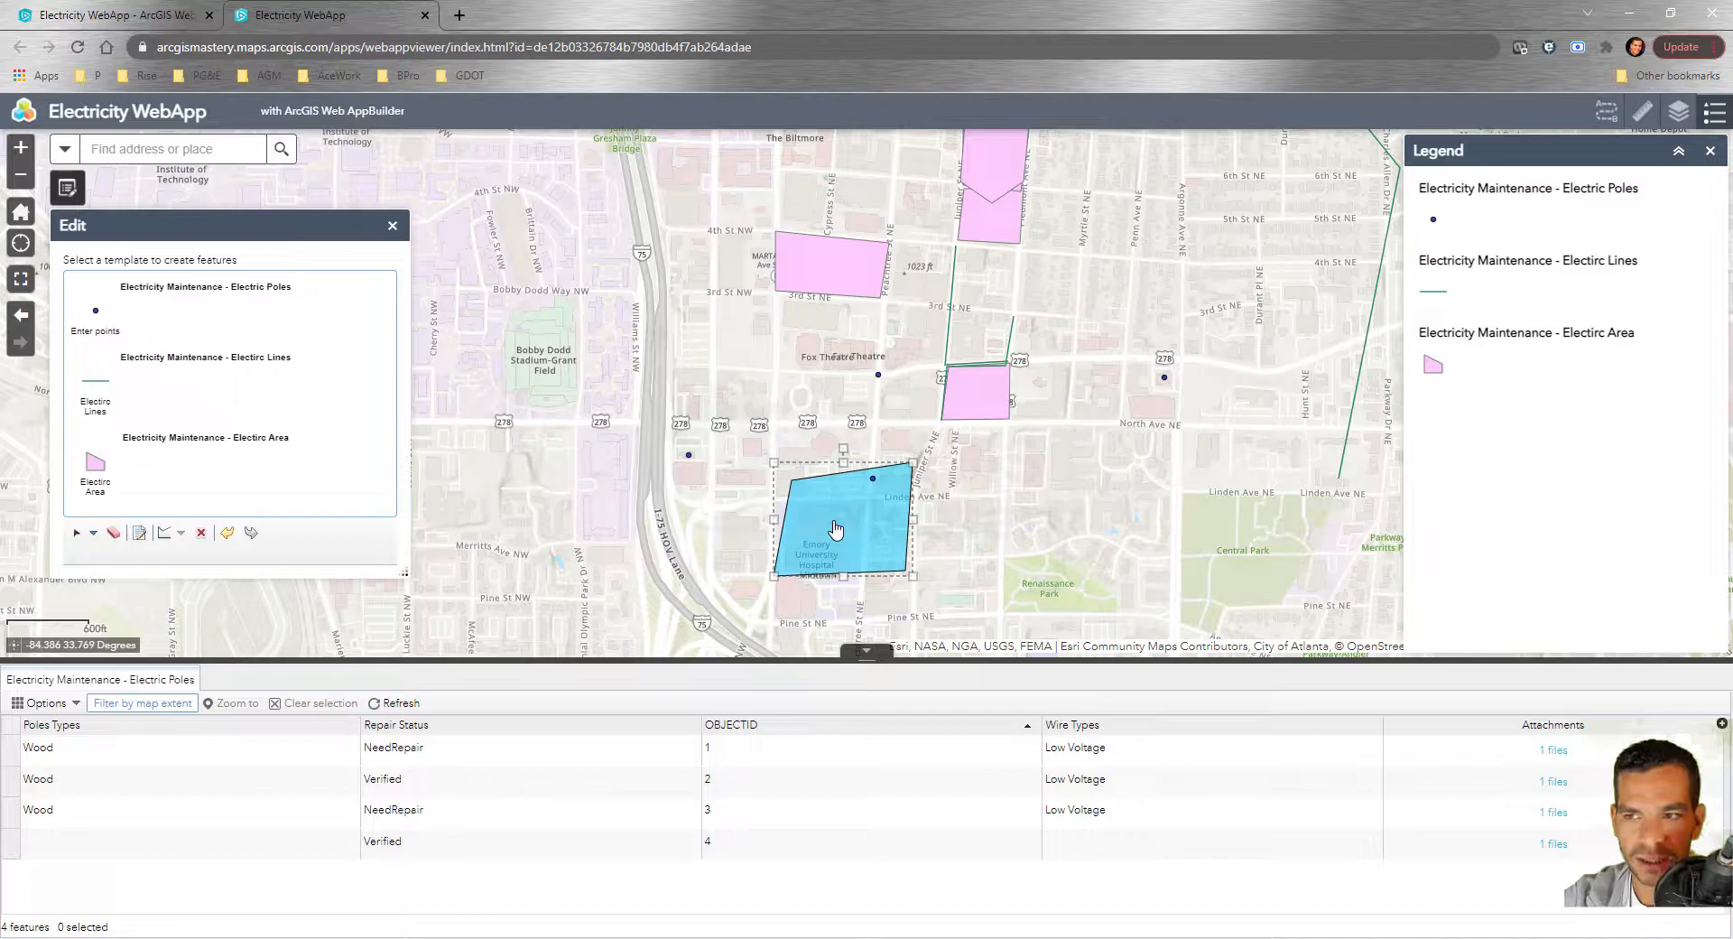
Drag the polygon's vertices to form a pointed five-sided outline with a top peak
left_click(835, 529)
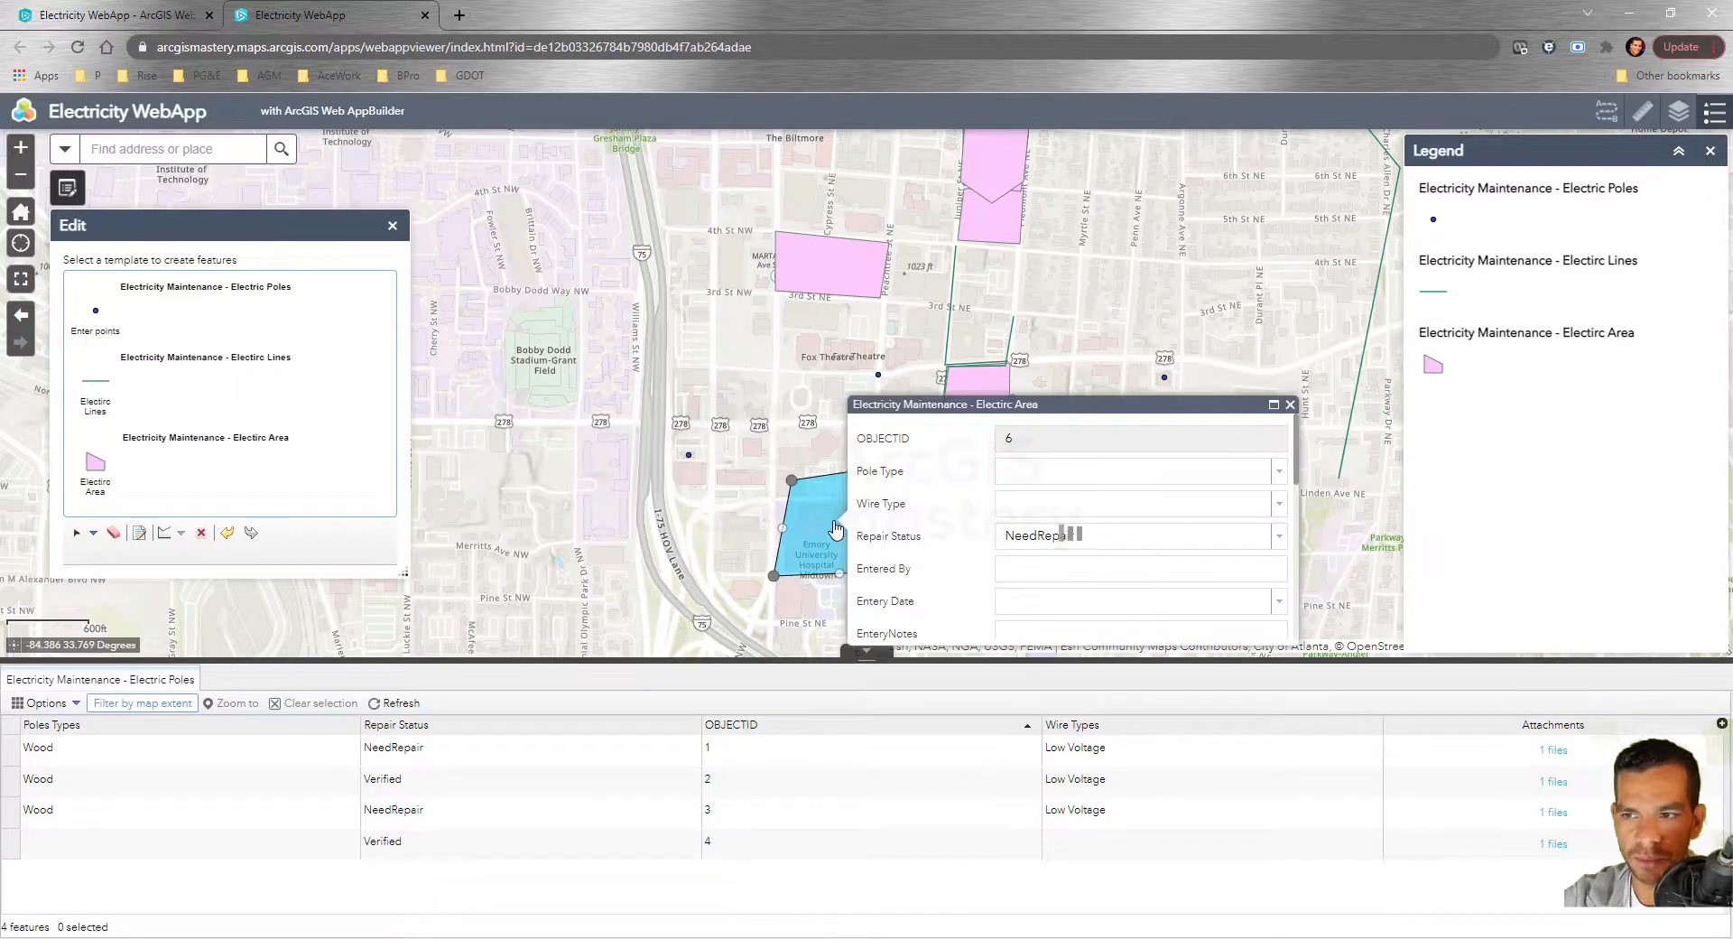
left_click(1290, 405)
left_click_drag(914, 462, 776, 502)
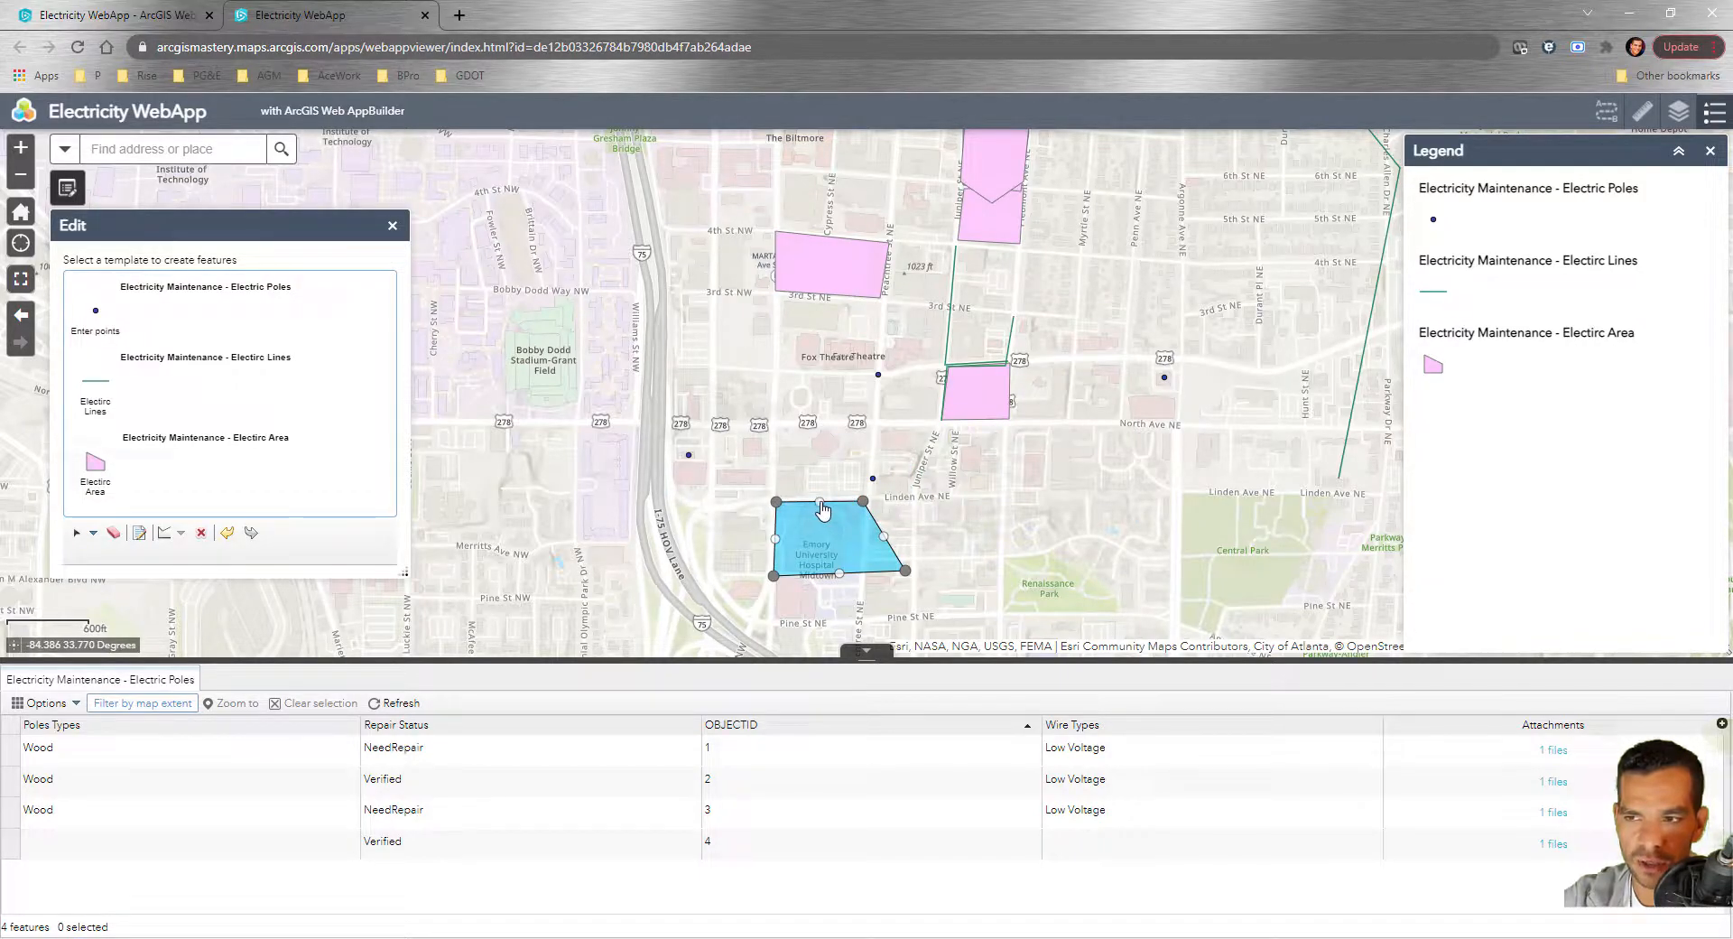
left_click_drag(819, 505, 815, 464)
left_click_drag(885, 541, 864, 571)
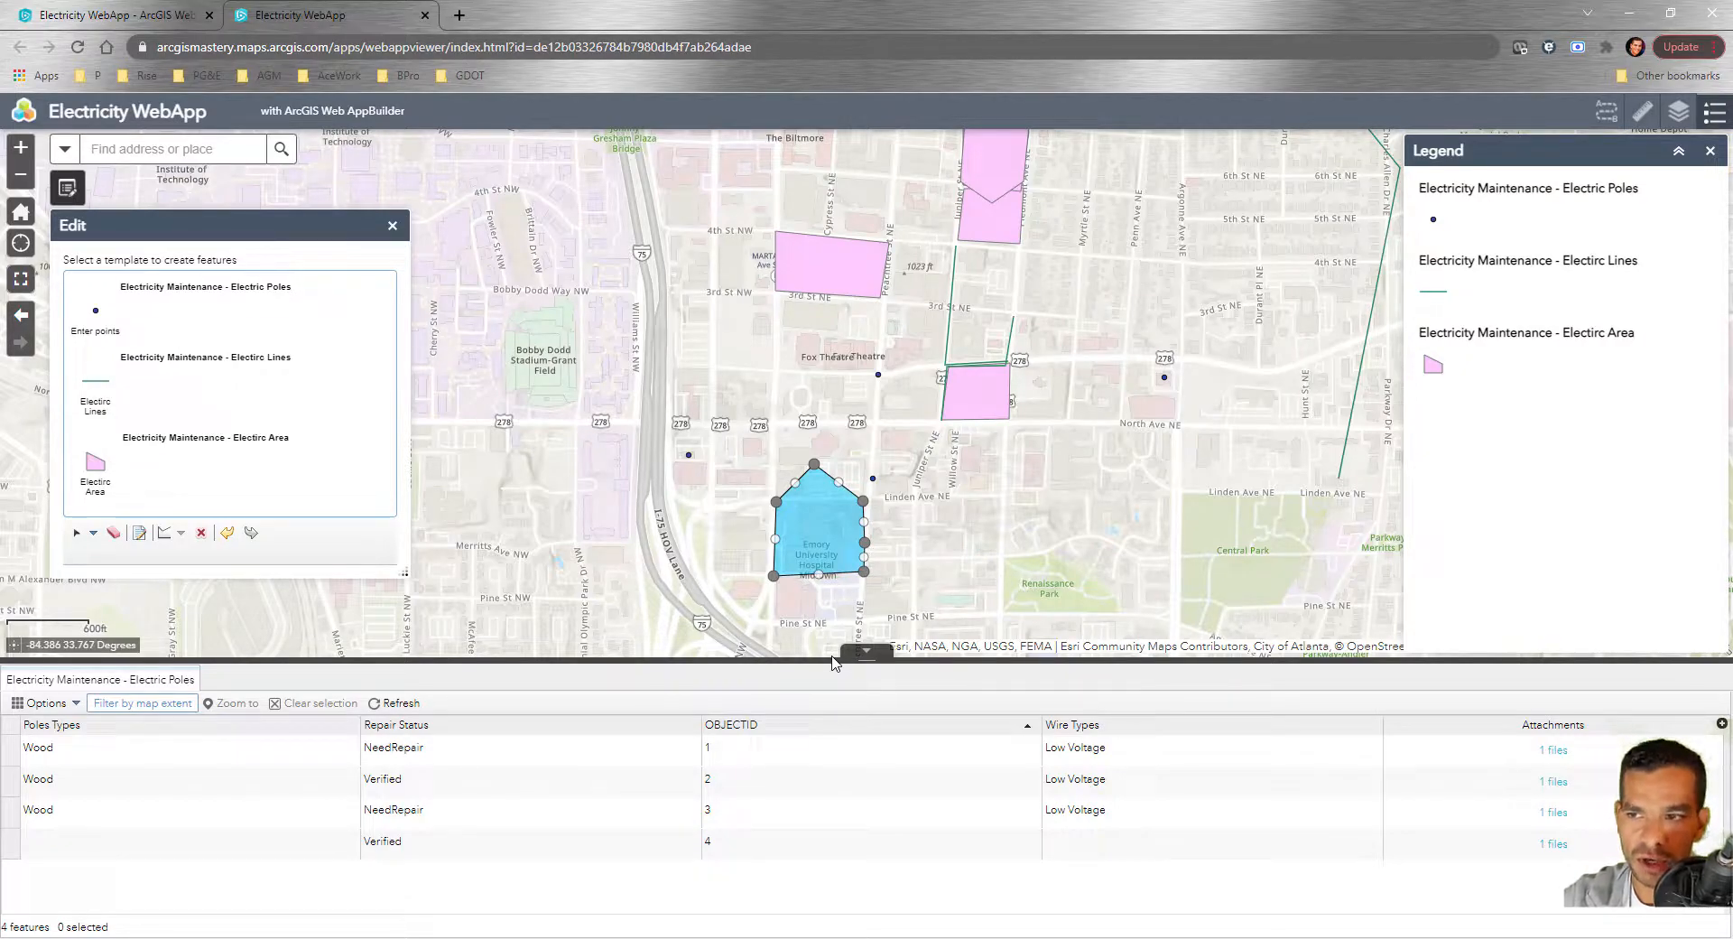
Deselect the reshaped polygon and close the Edit panel
left_click(827, 540)
left_click(632, 564)
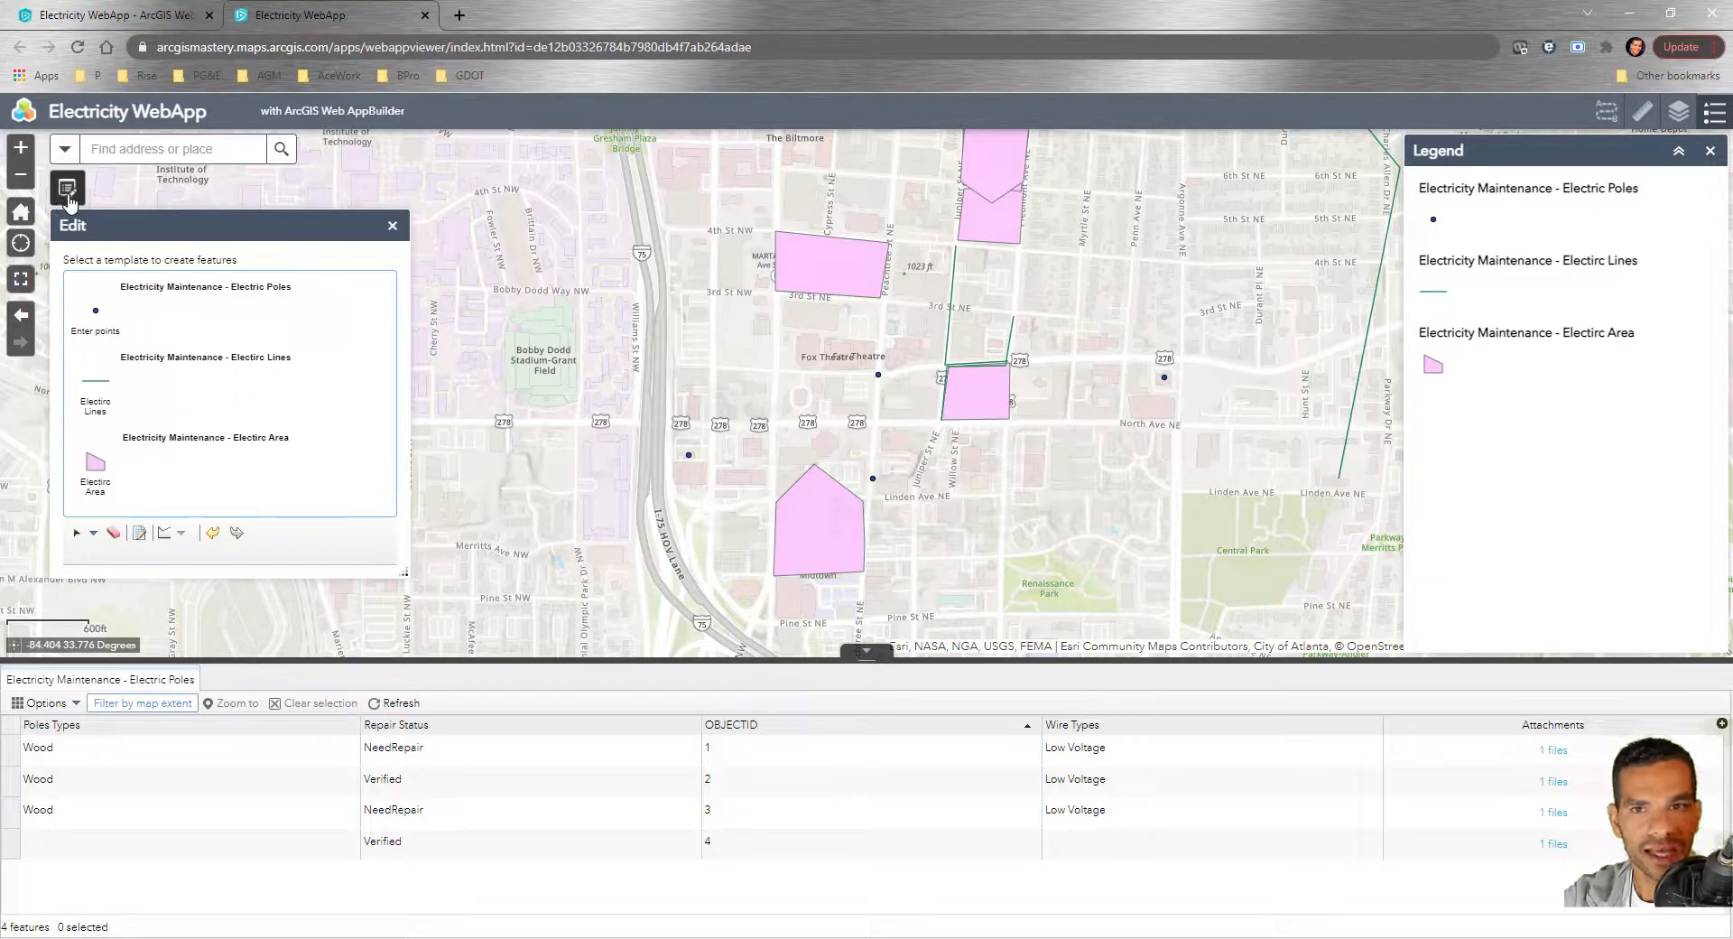
left_click(392, 227)
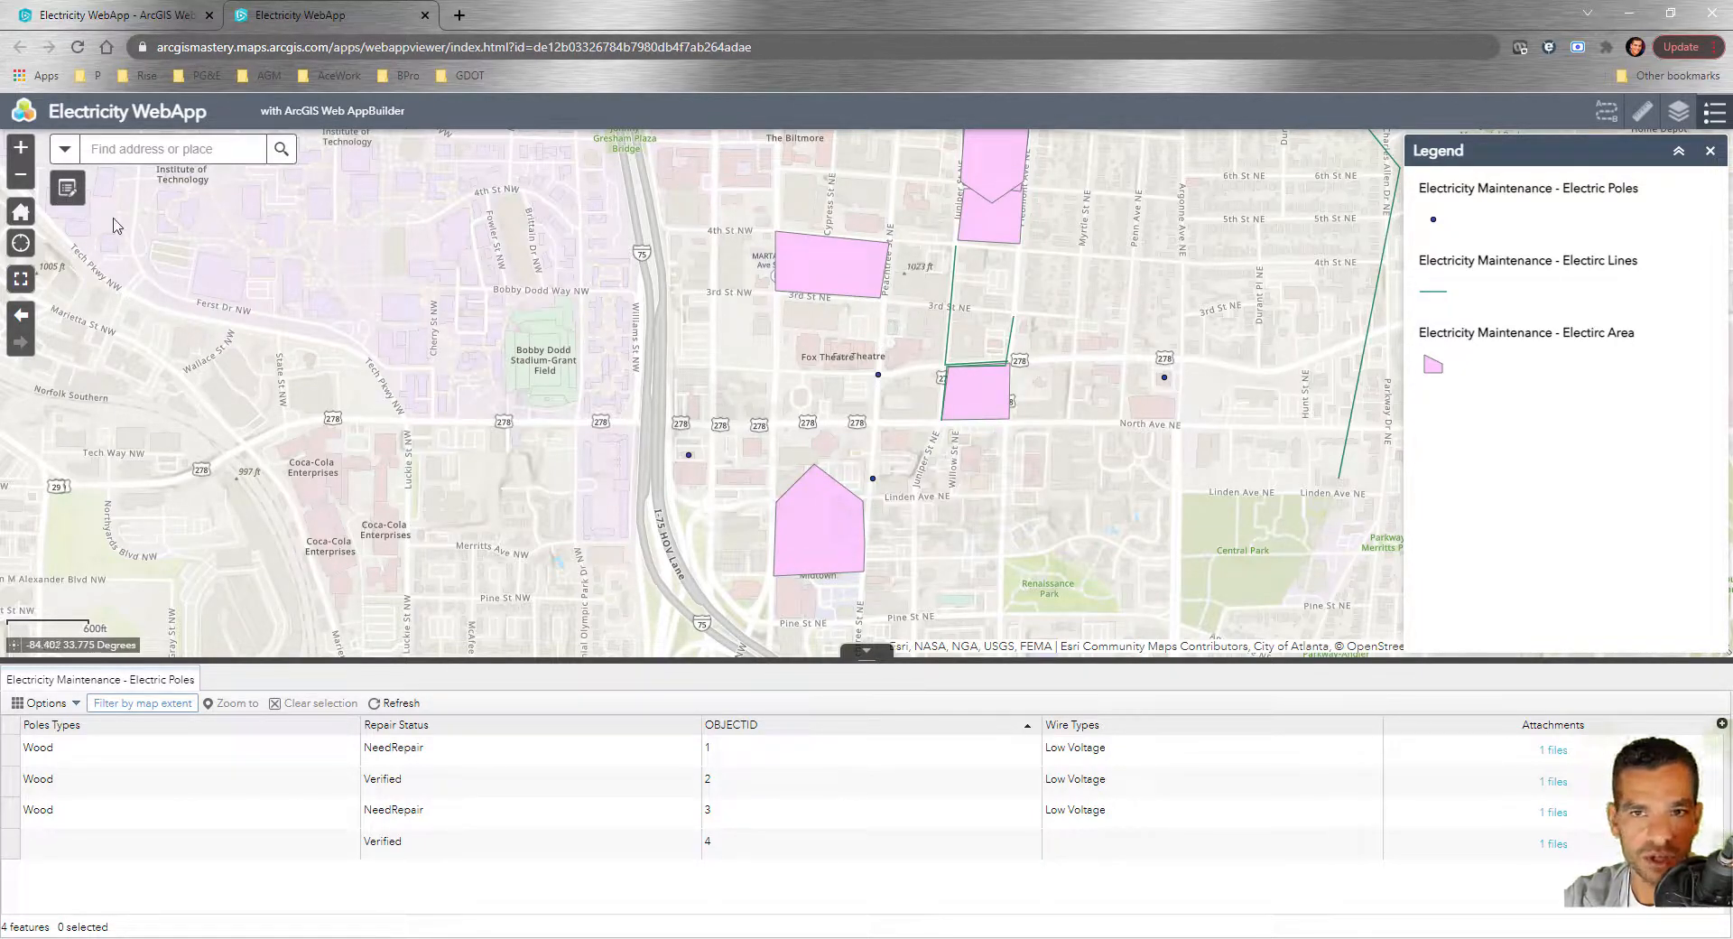
Add Basemap Gallery to the second on-map slot with 'Always synchronize' to organization basemaps
left_click(127, 15)
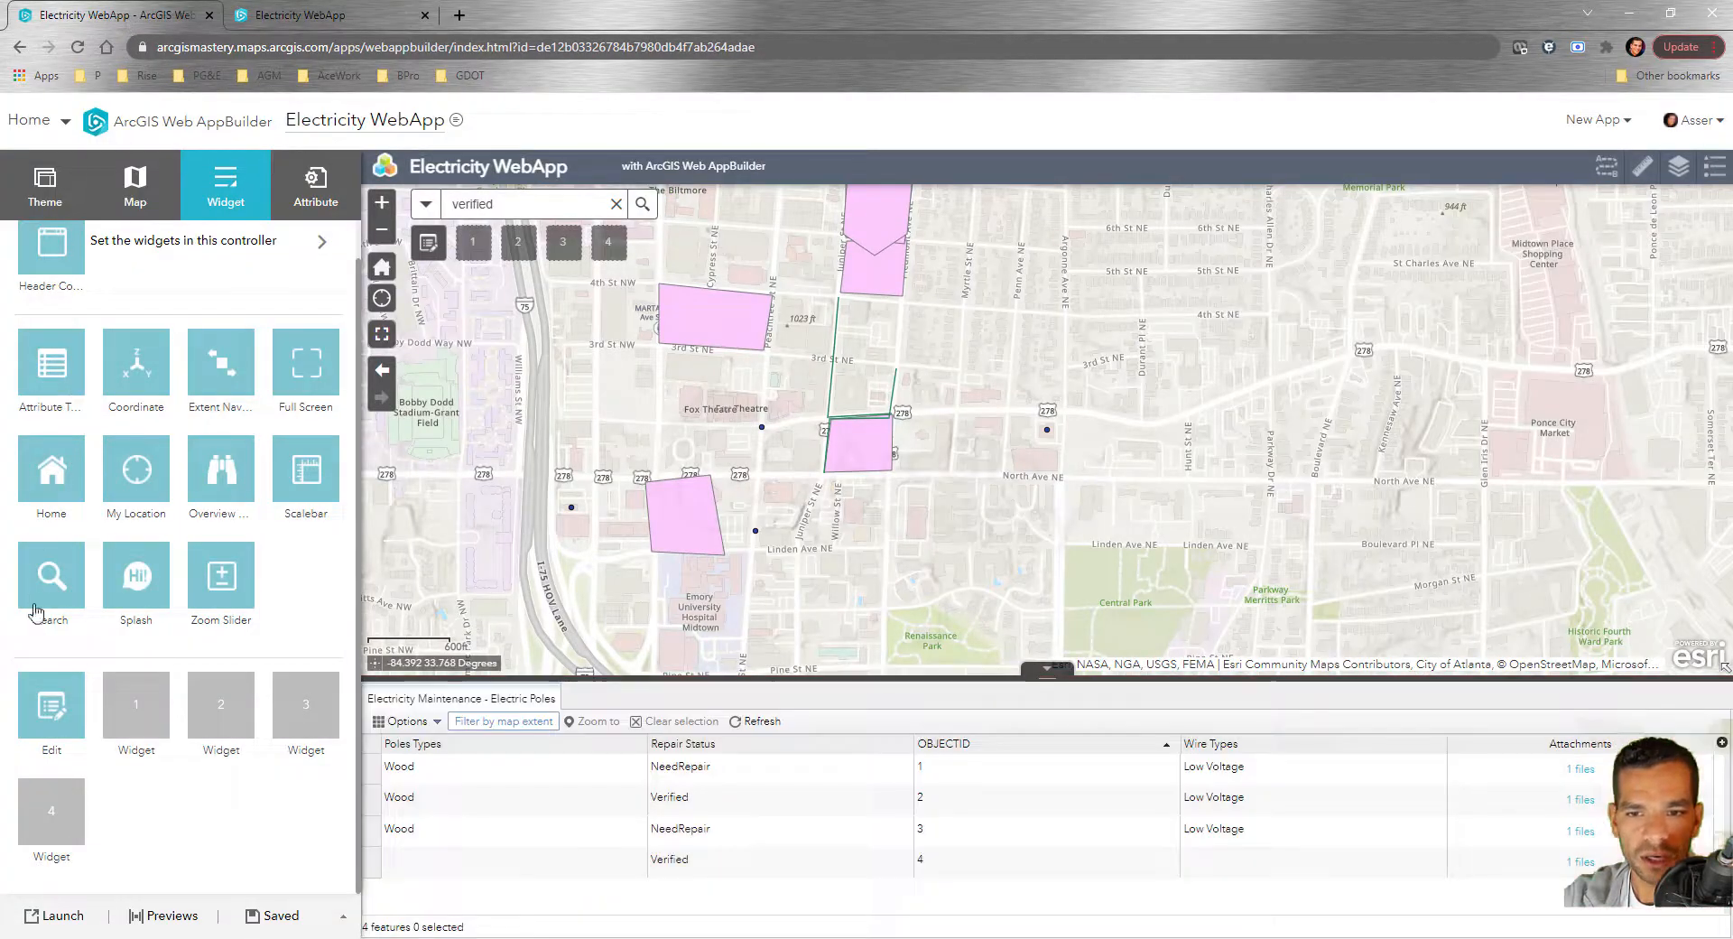
left_click(135, 705)
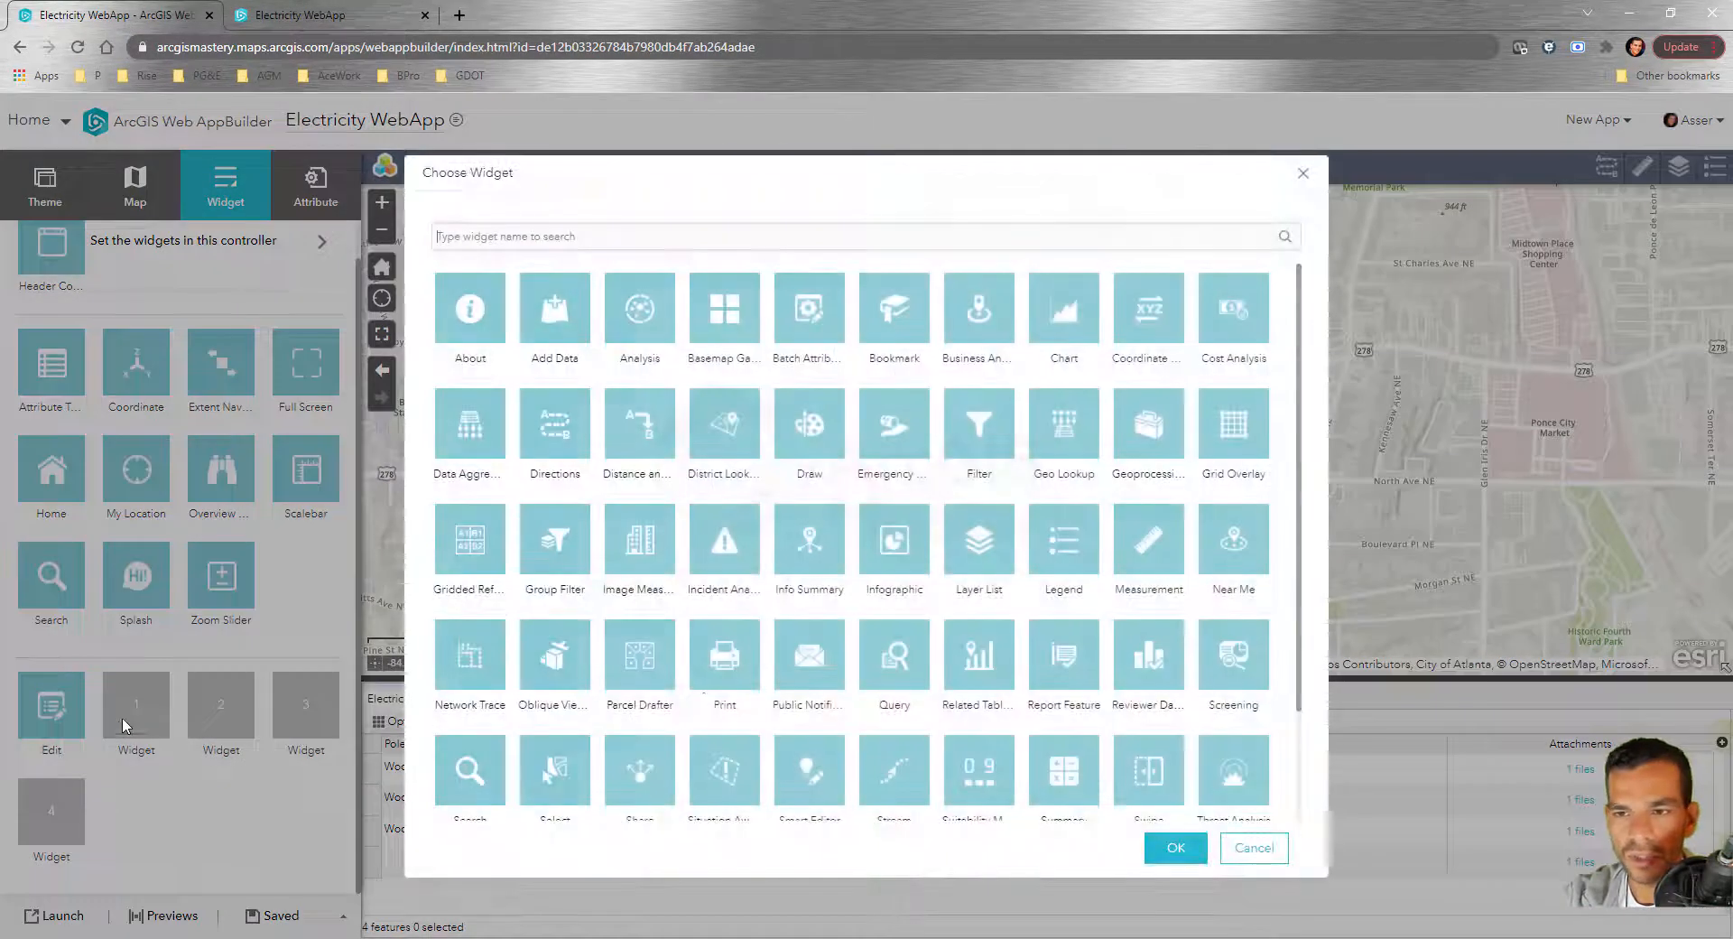
left_click(728, 315)
left_click(1159, 853)
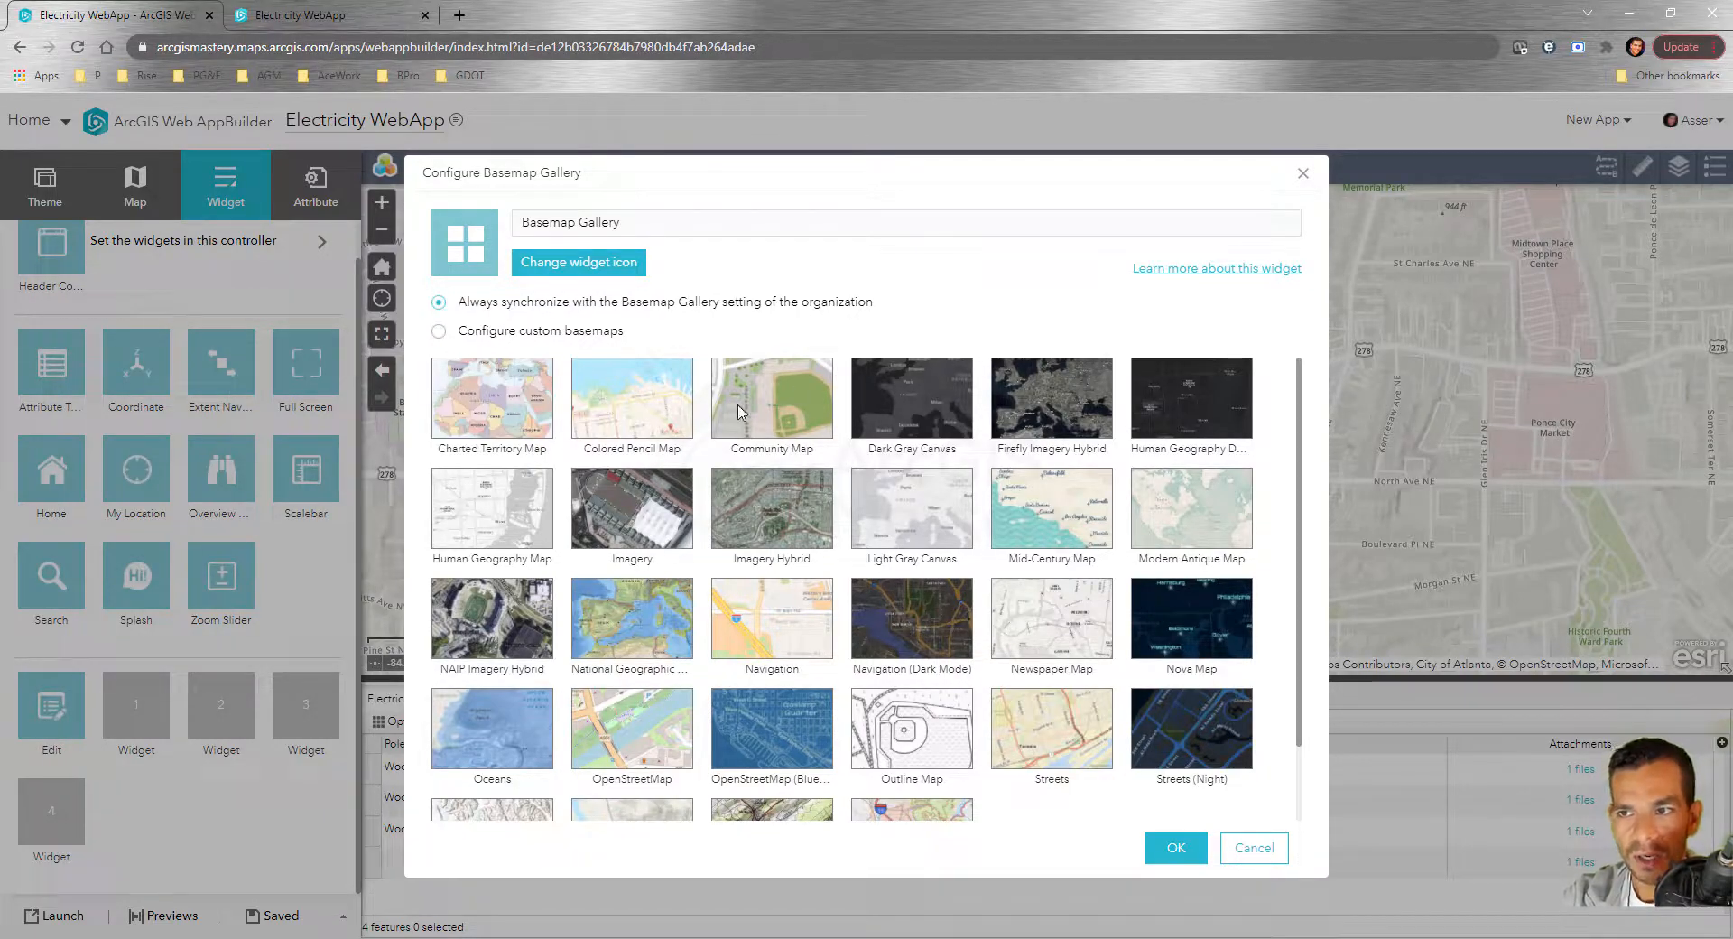
scroll(1117, 540, "down", 2)
scroll(812, 506, "up", 2)
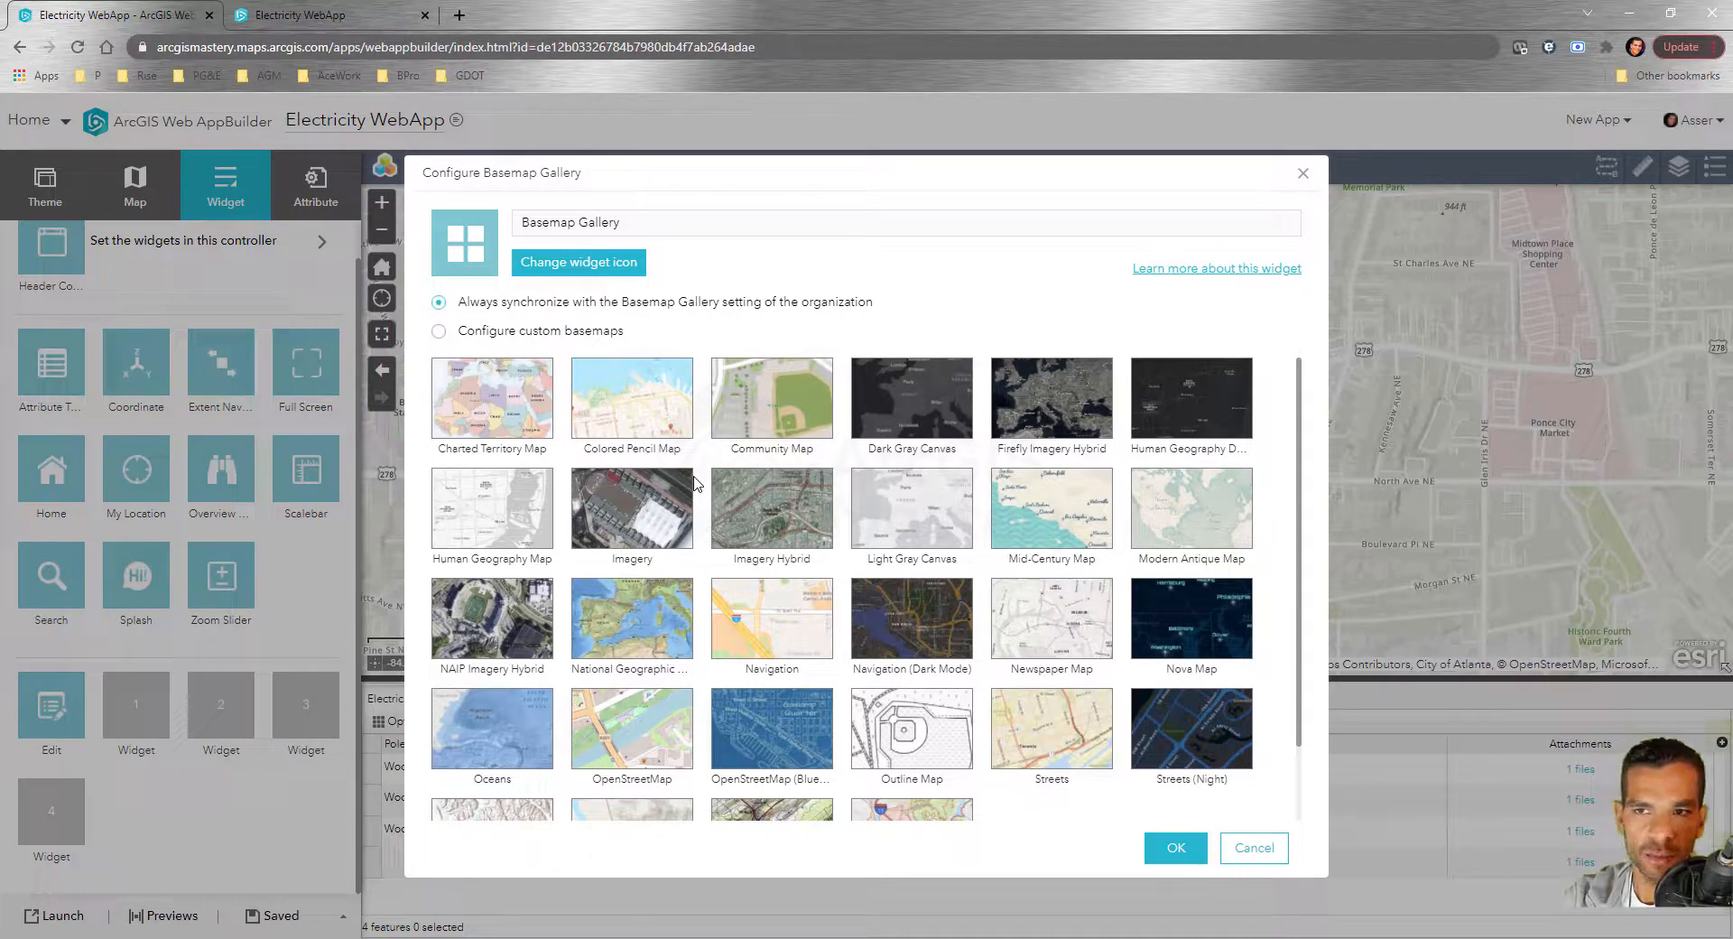
left_click(439, 332)
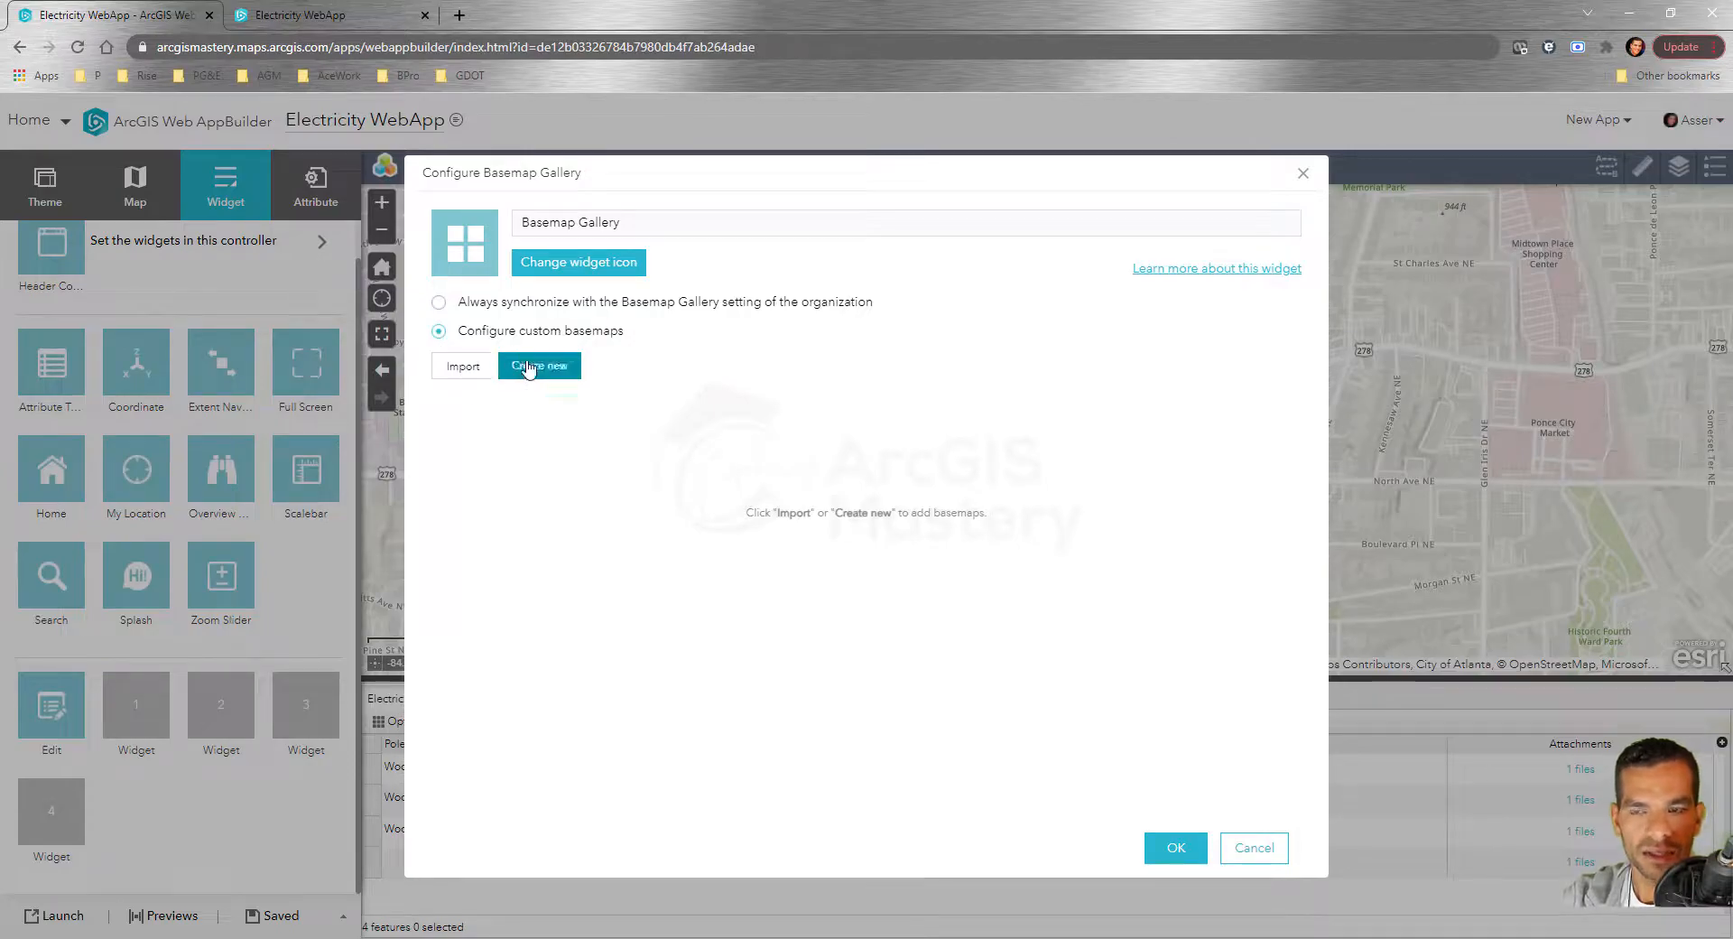
left_click(439, 304)
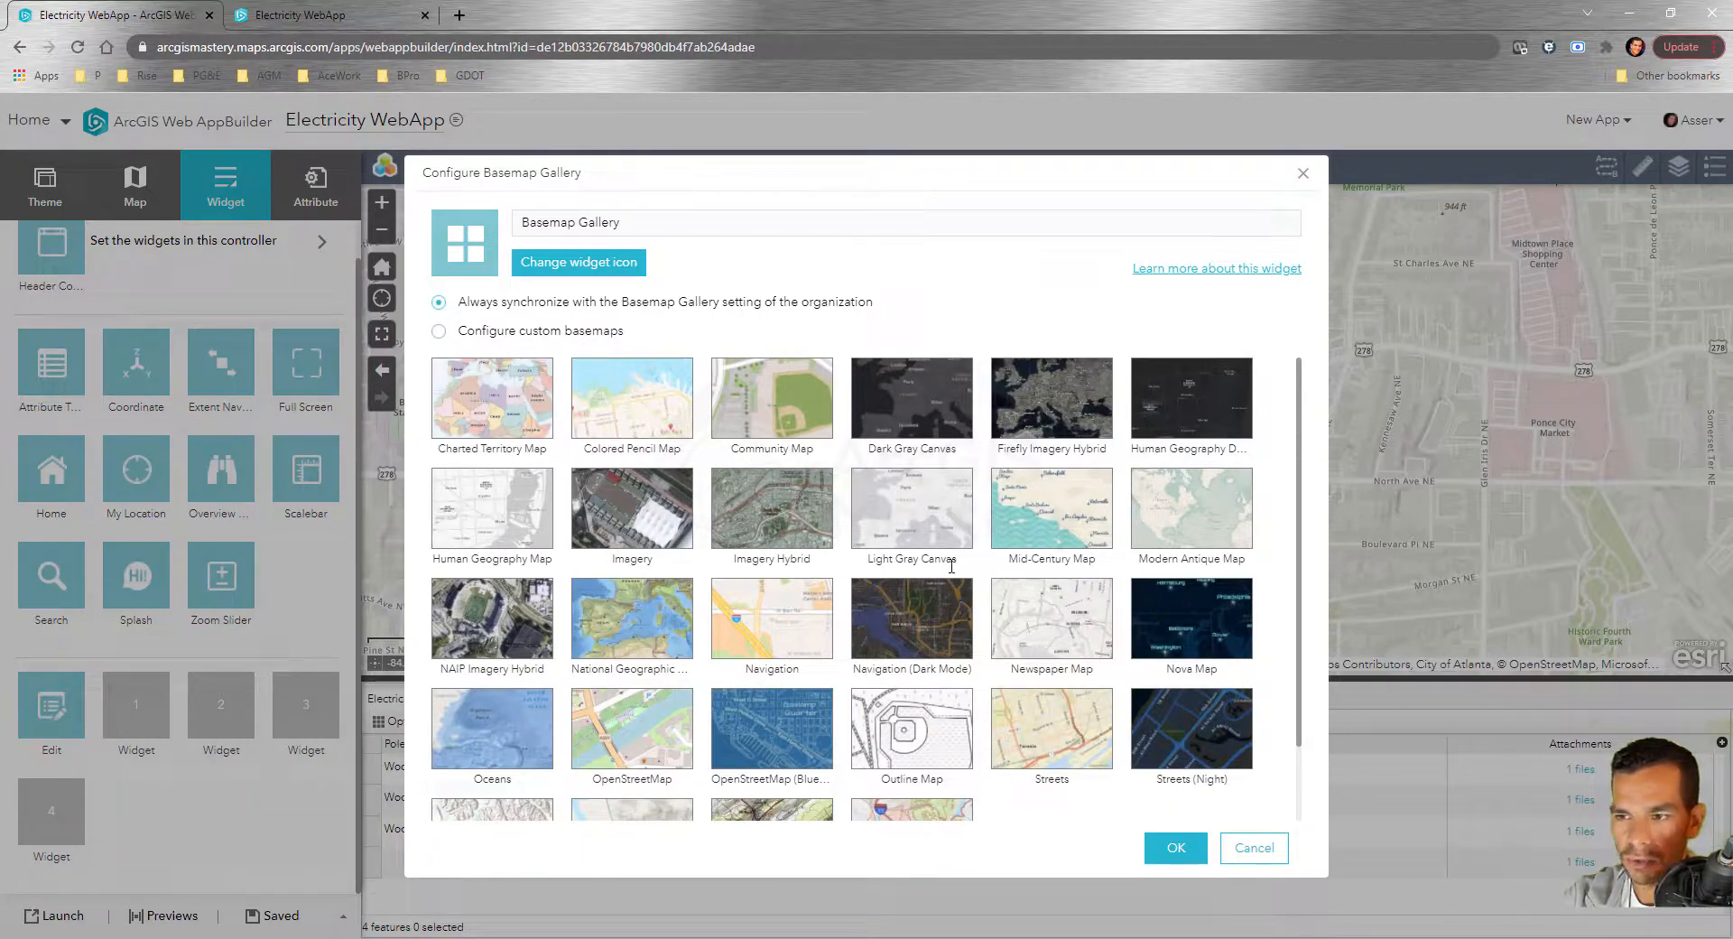
left_click(1176, 849)
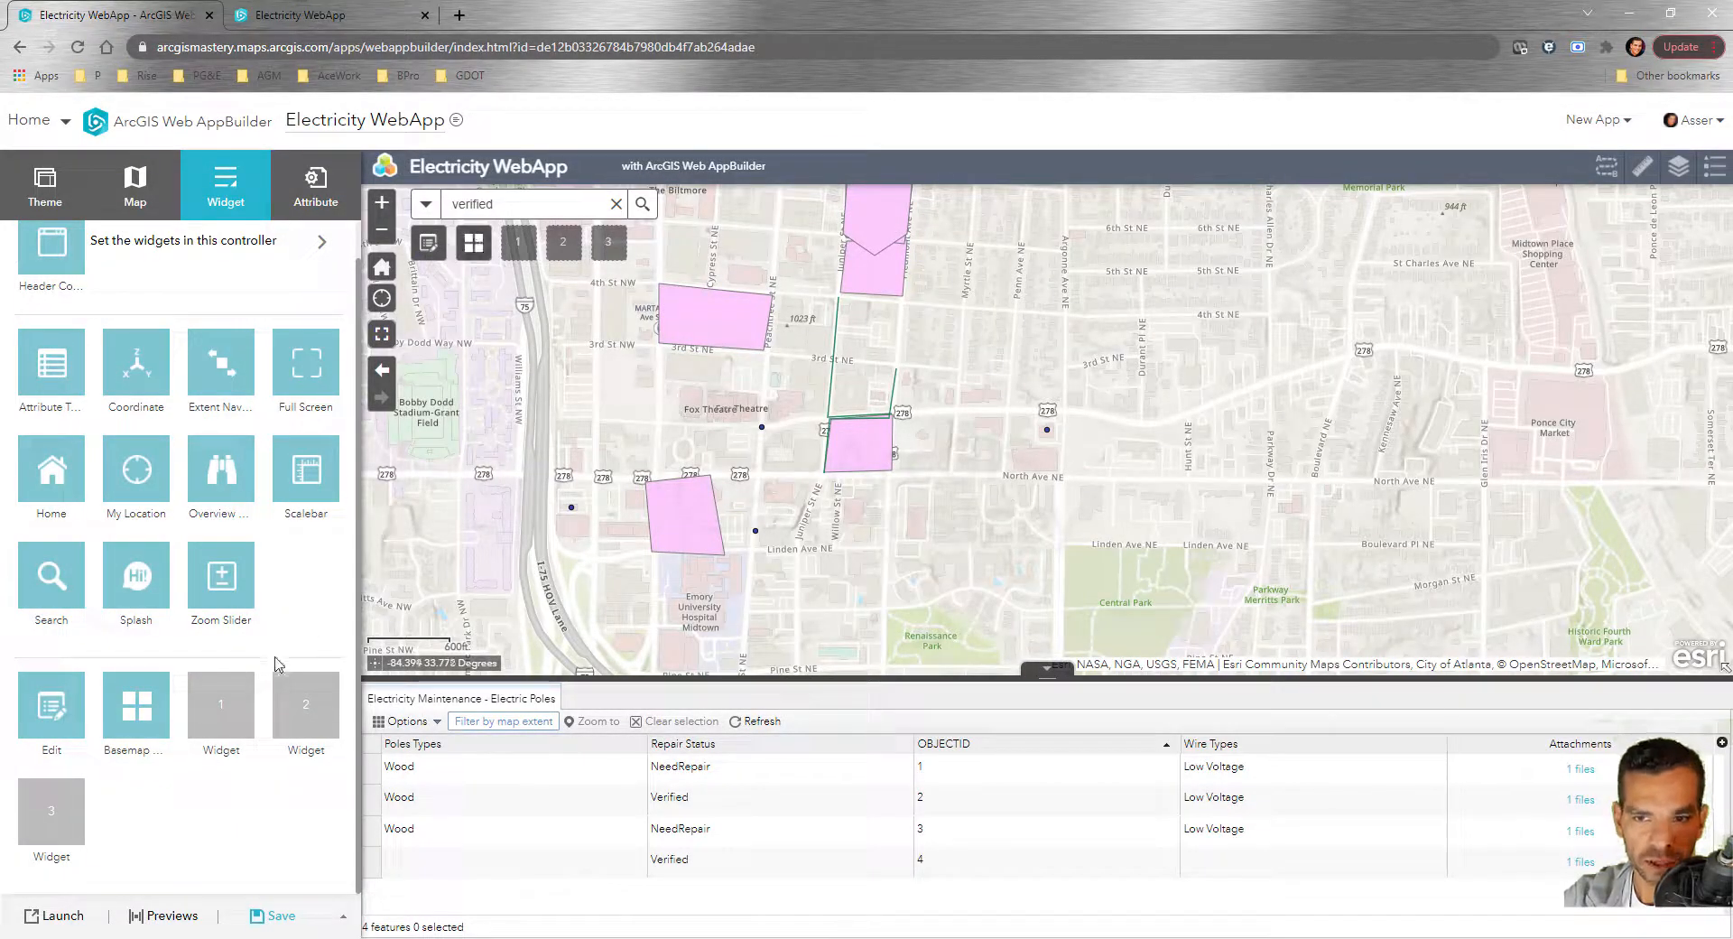
Add a Draw widget with default settings to the third slot and save the app
left_click(221, 708)
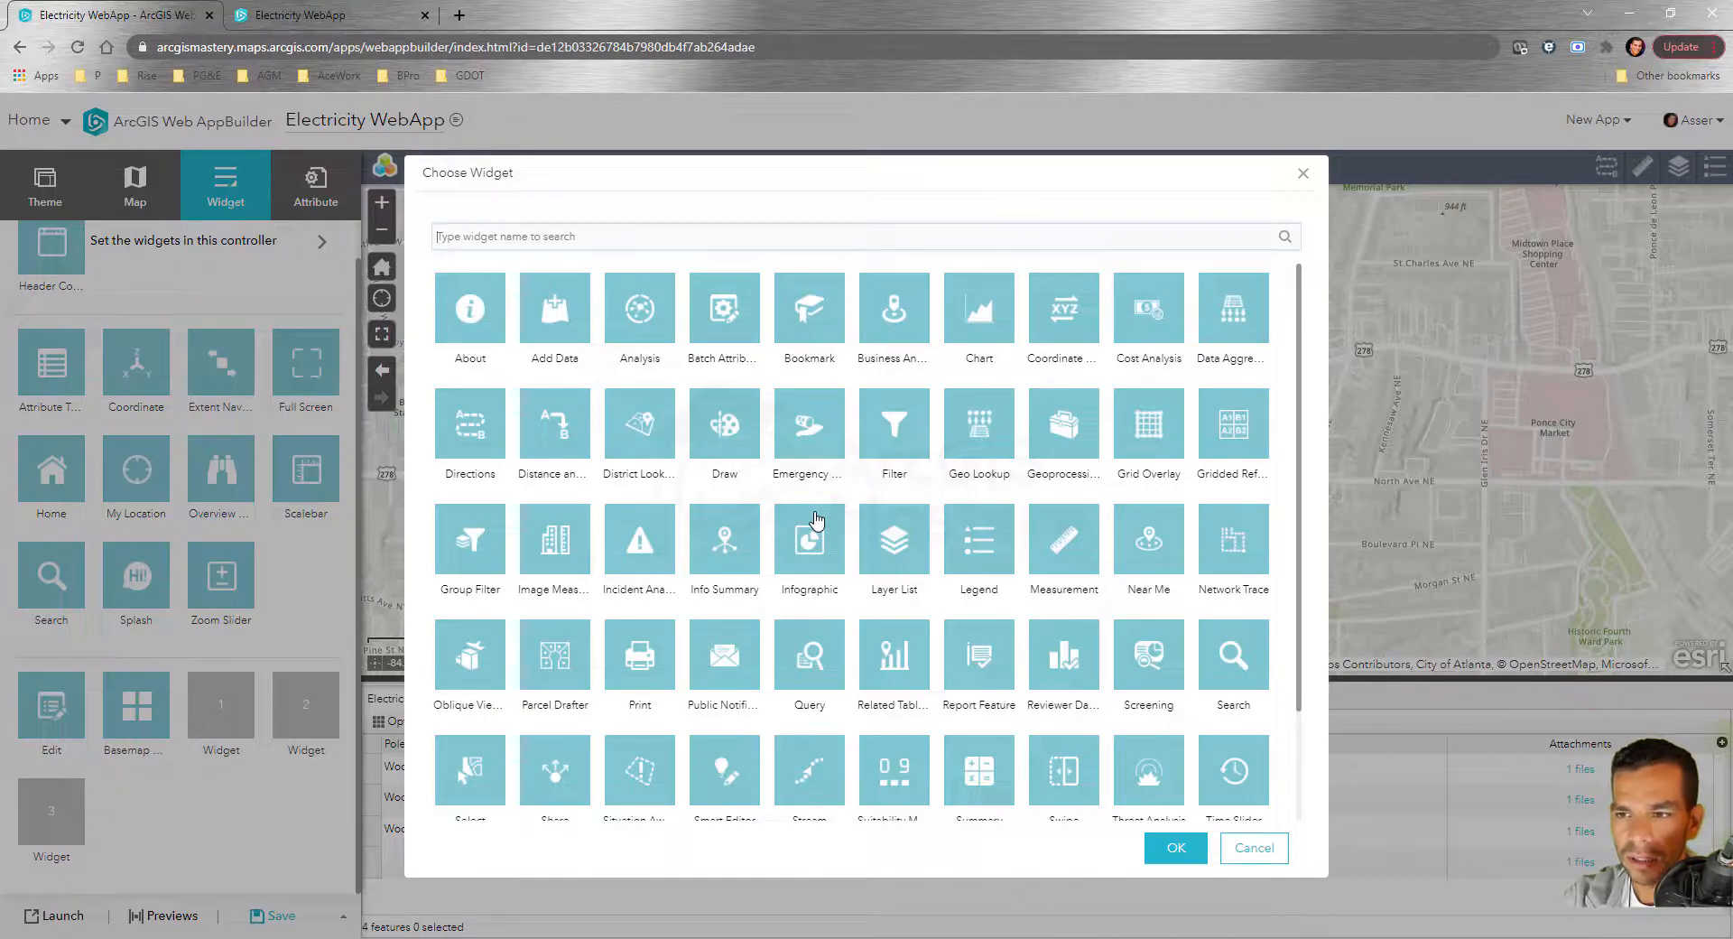
left_click(724, 451)
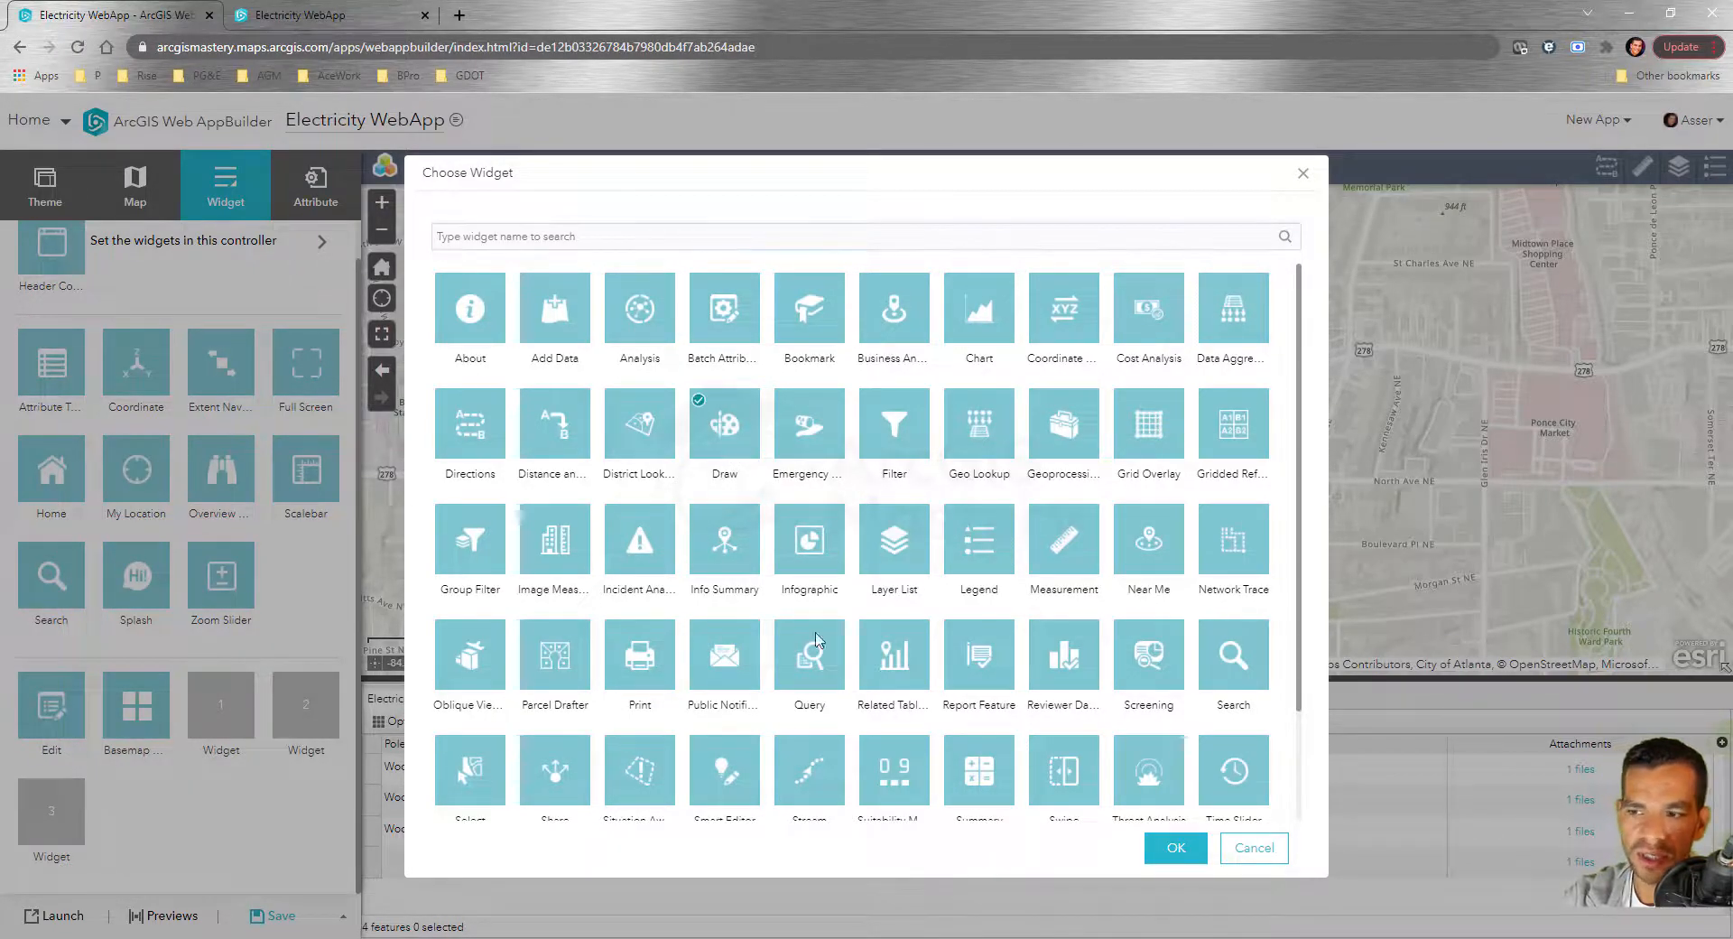
left_click(1174, 853)
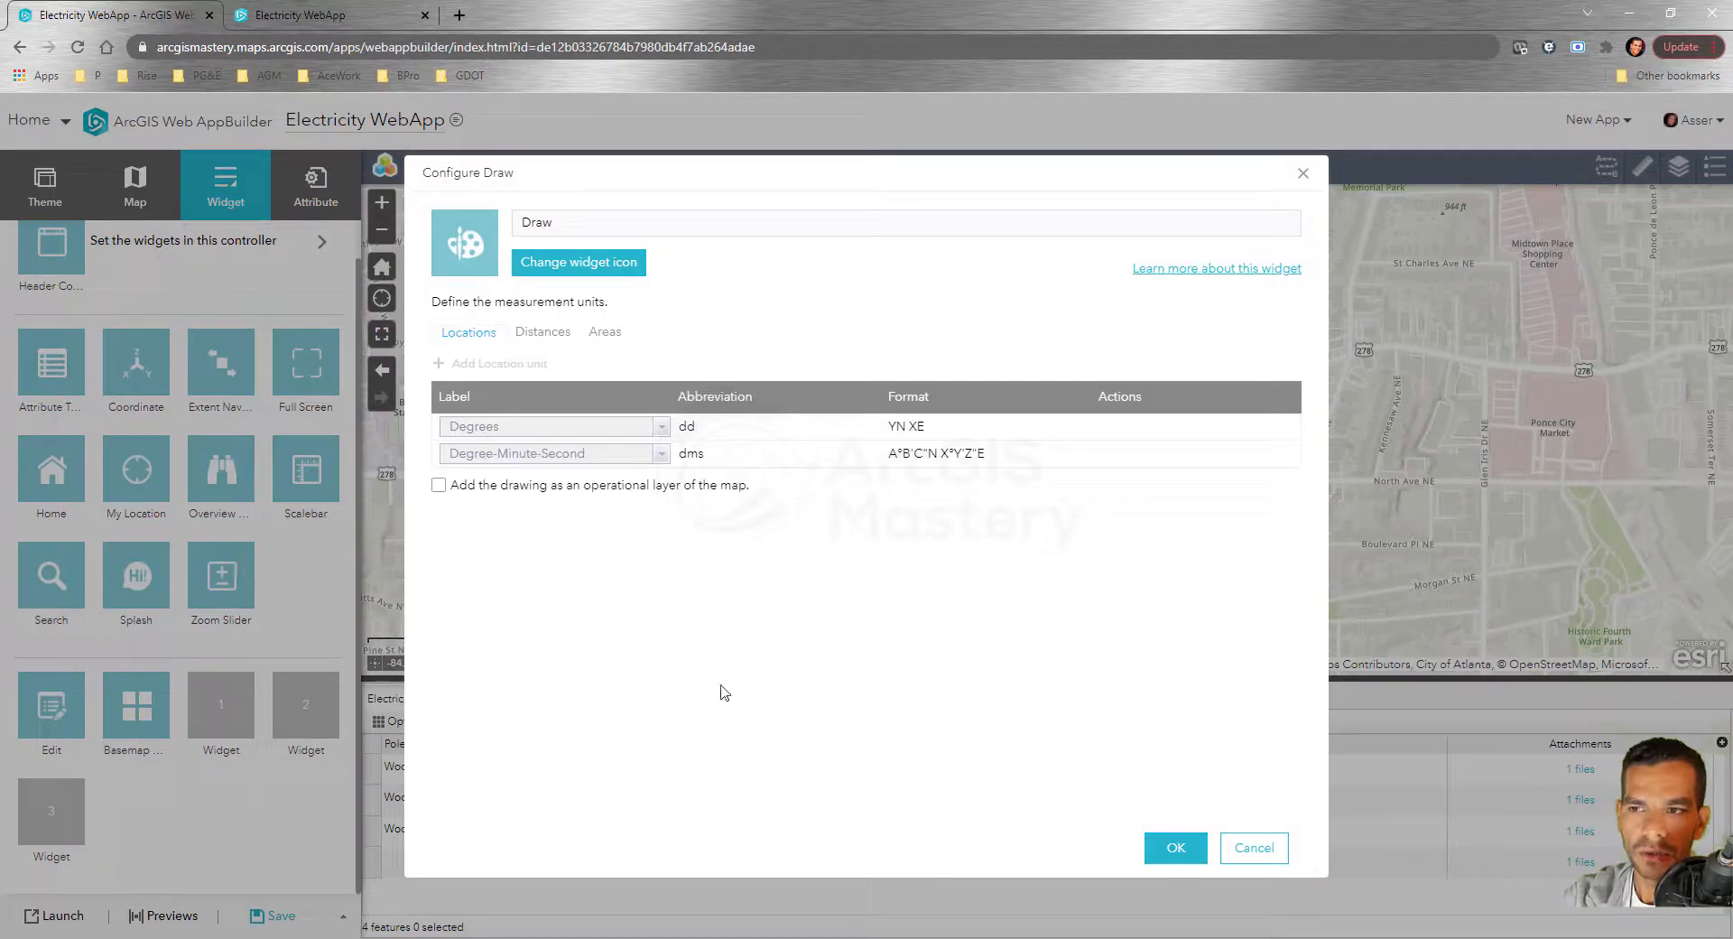
left_click(1173, 847)
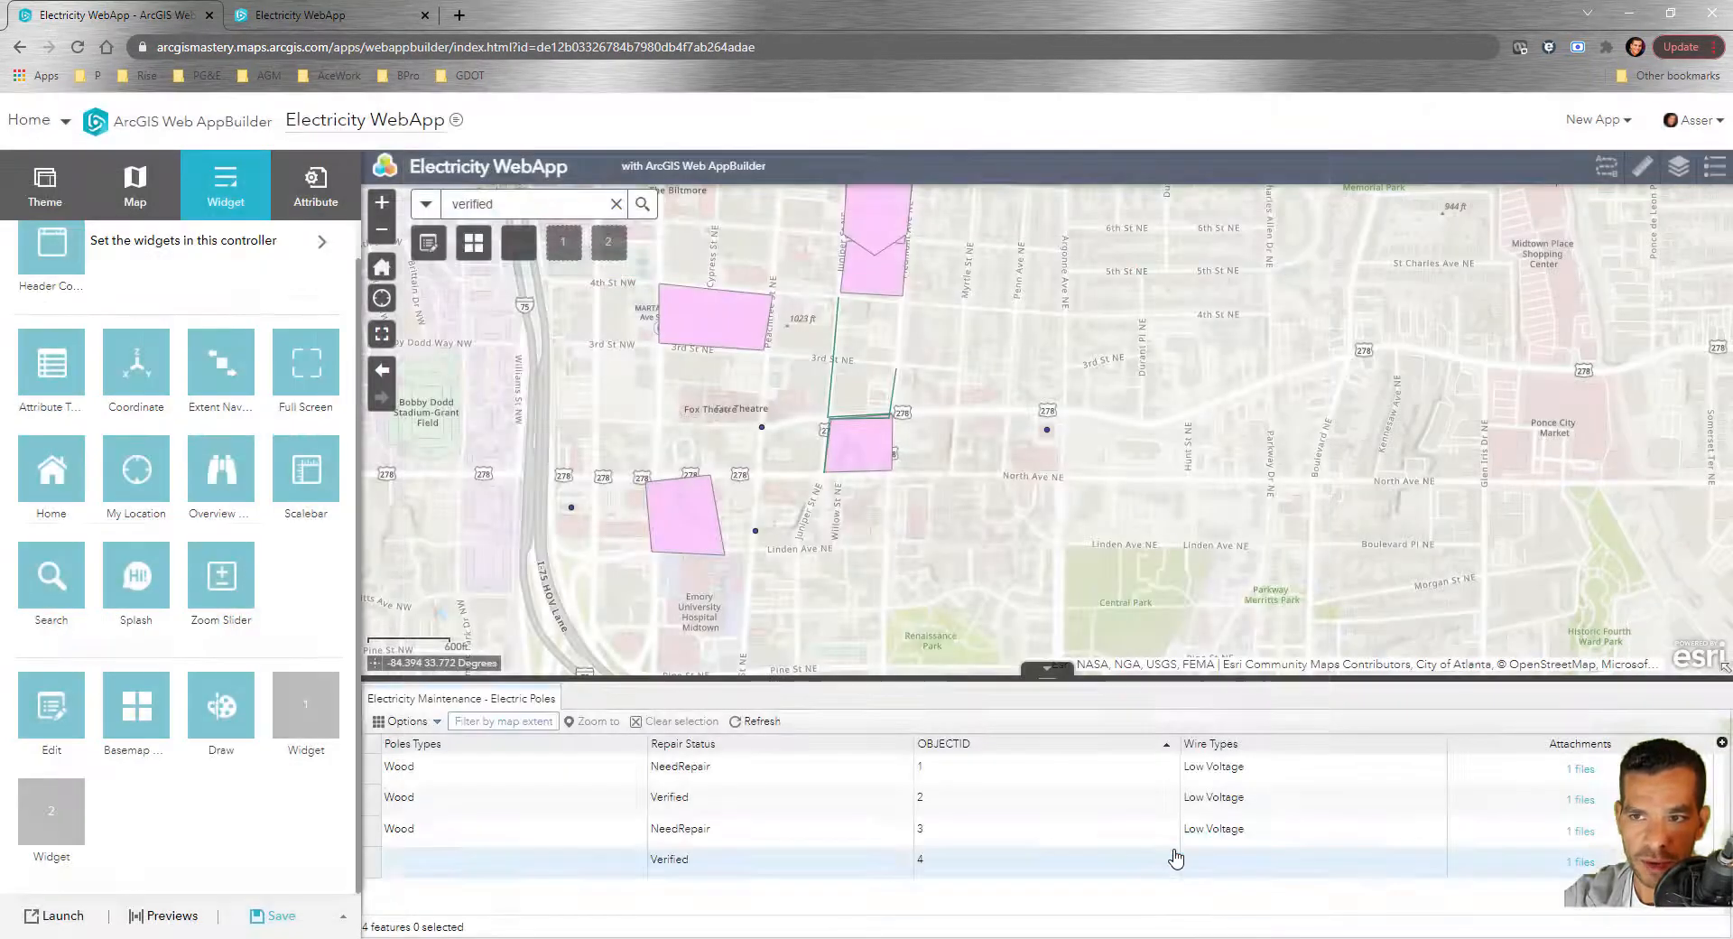
left_click(271, 915)
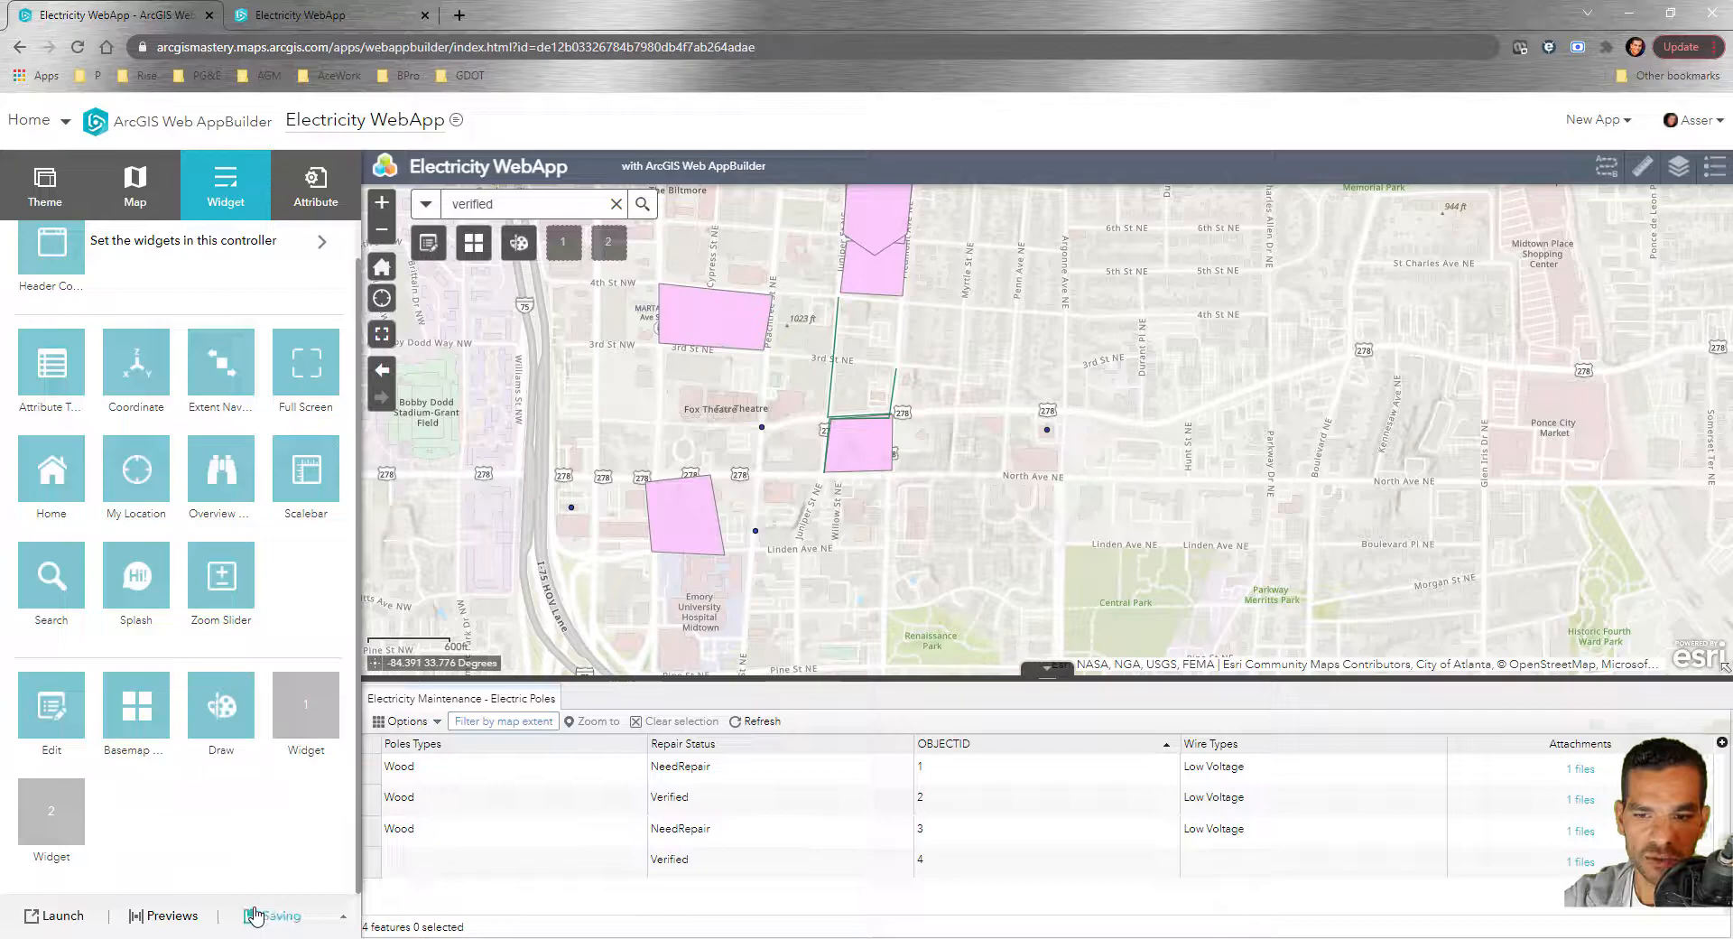
left_click(334, 18)
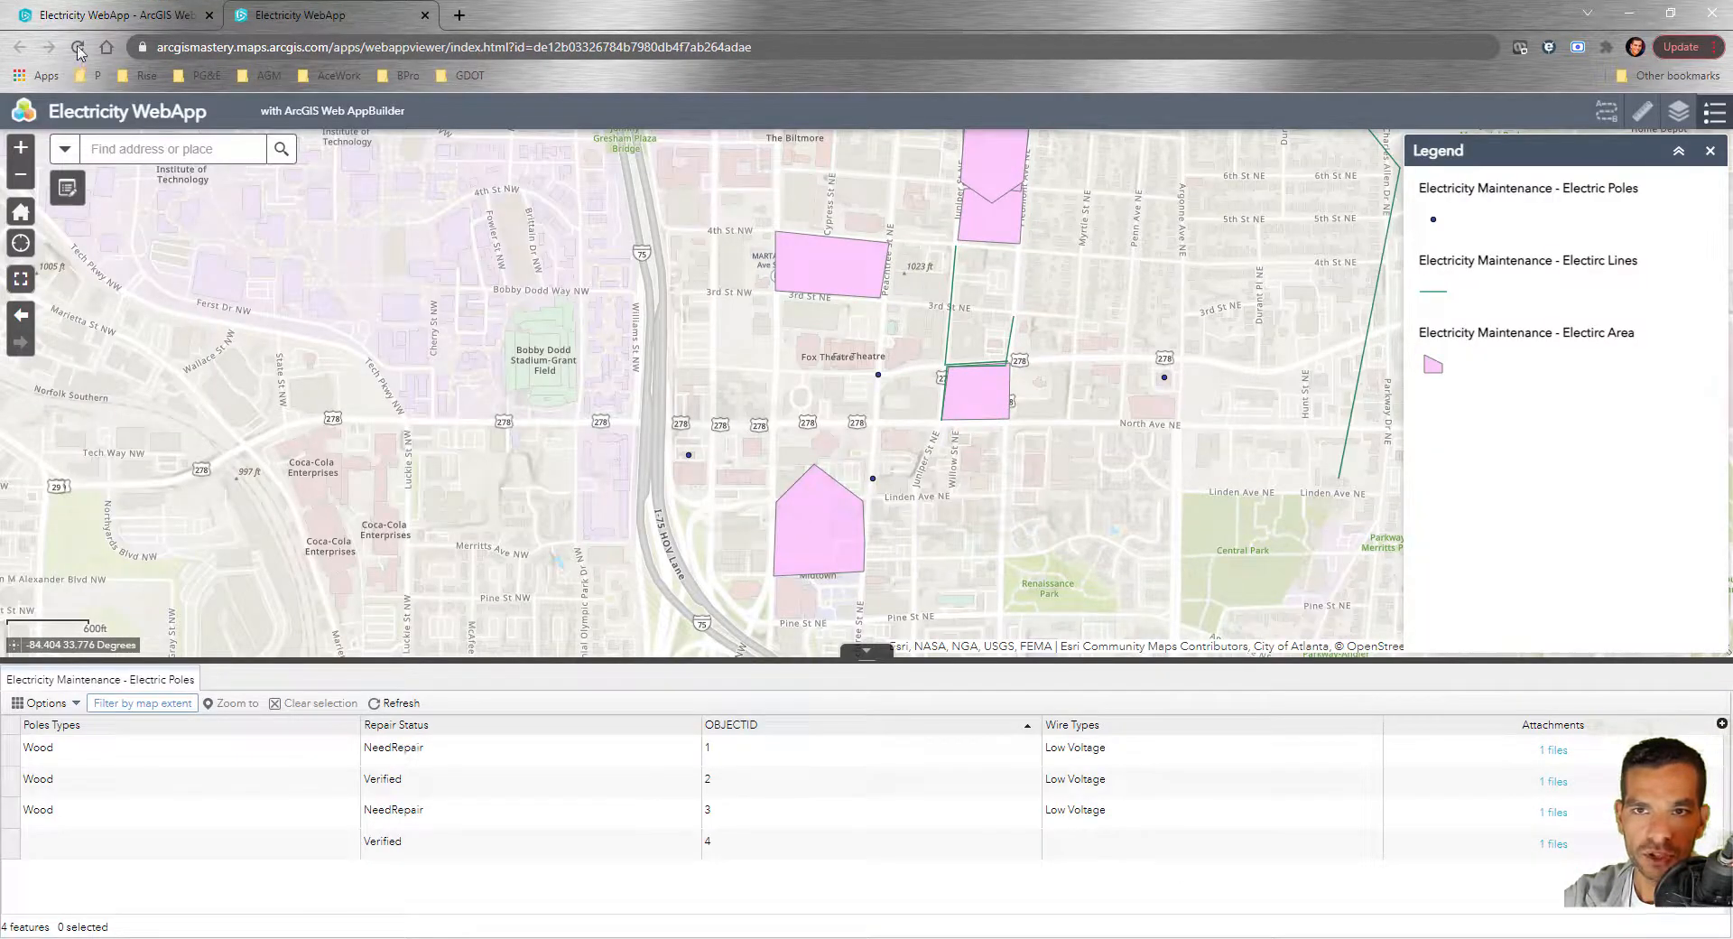
Reload the web app and sketch a green rectangle over Georgia Tech with Draw
left_click(78, 50)
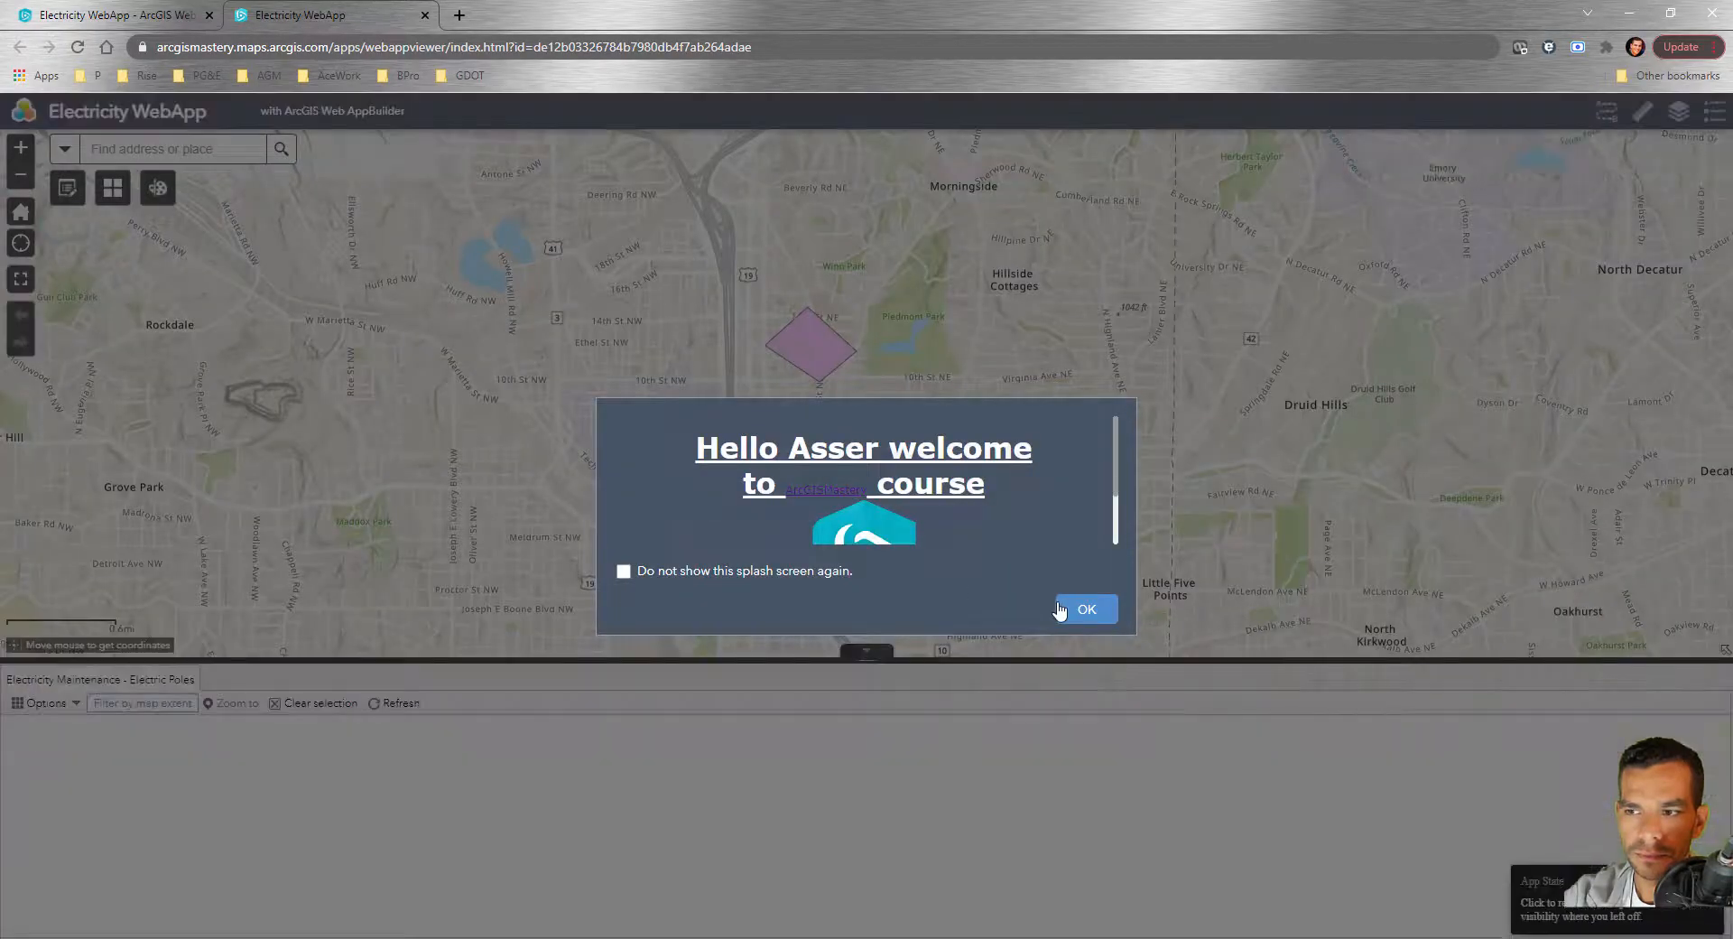
left_click(1059, 611)
left_click(158, 200)
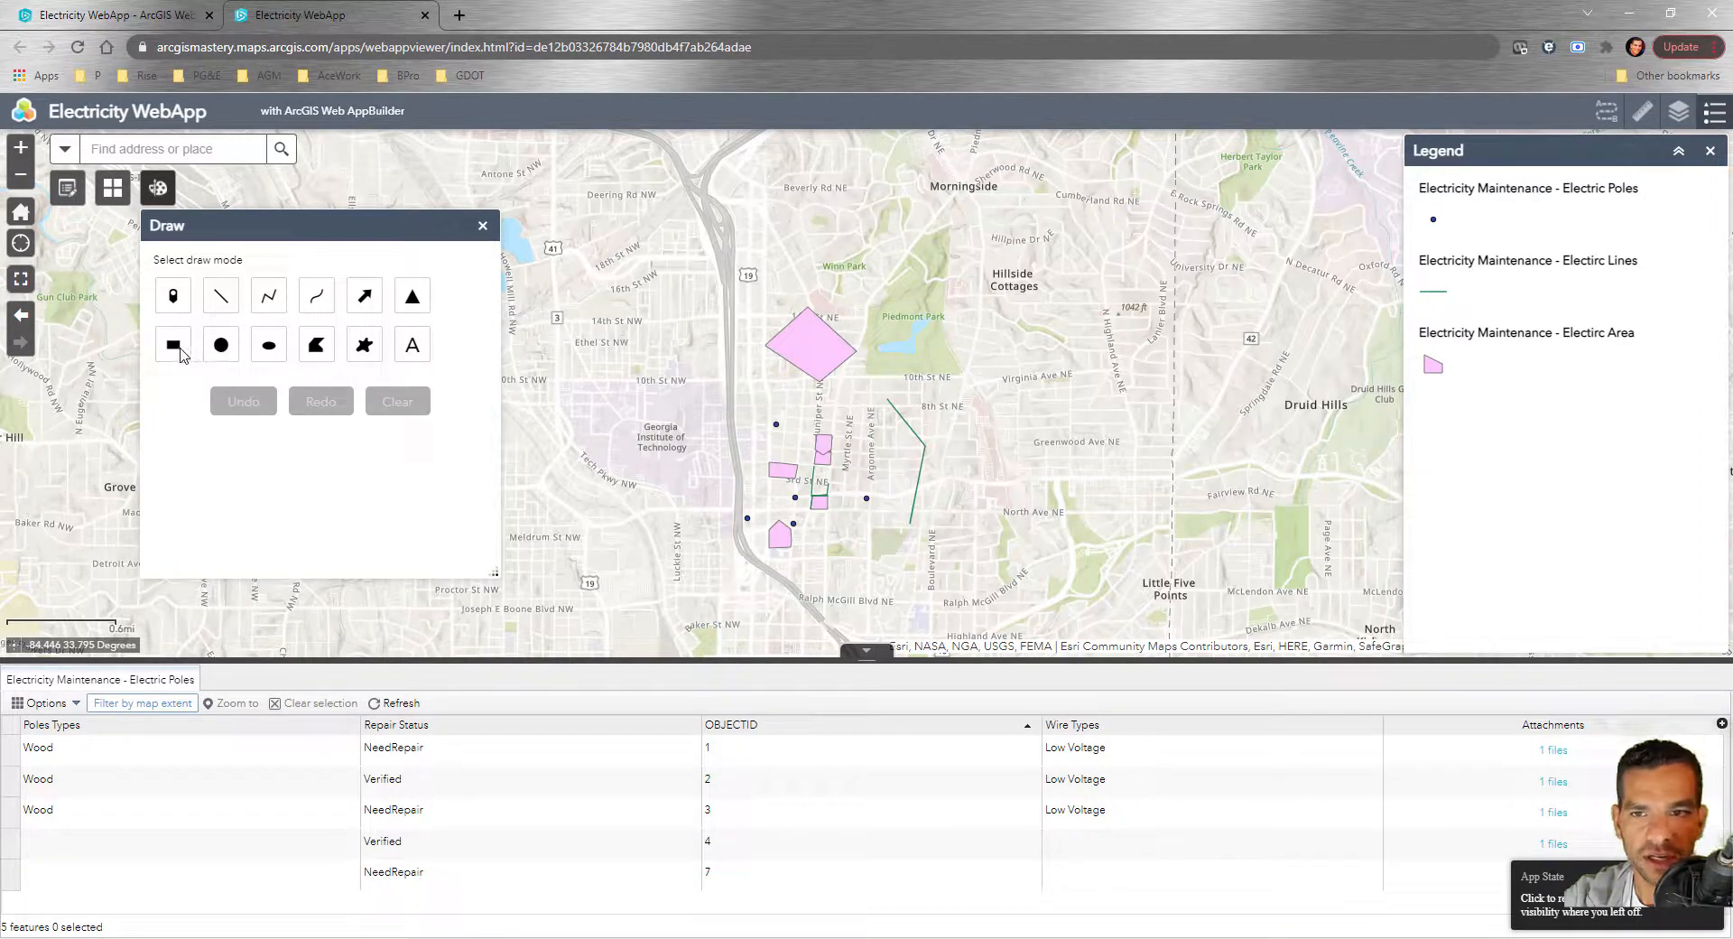
left_click(173, 345)
left_click_drag(547, 319, 716, 414)
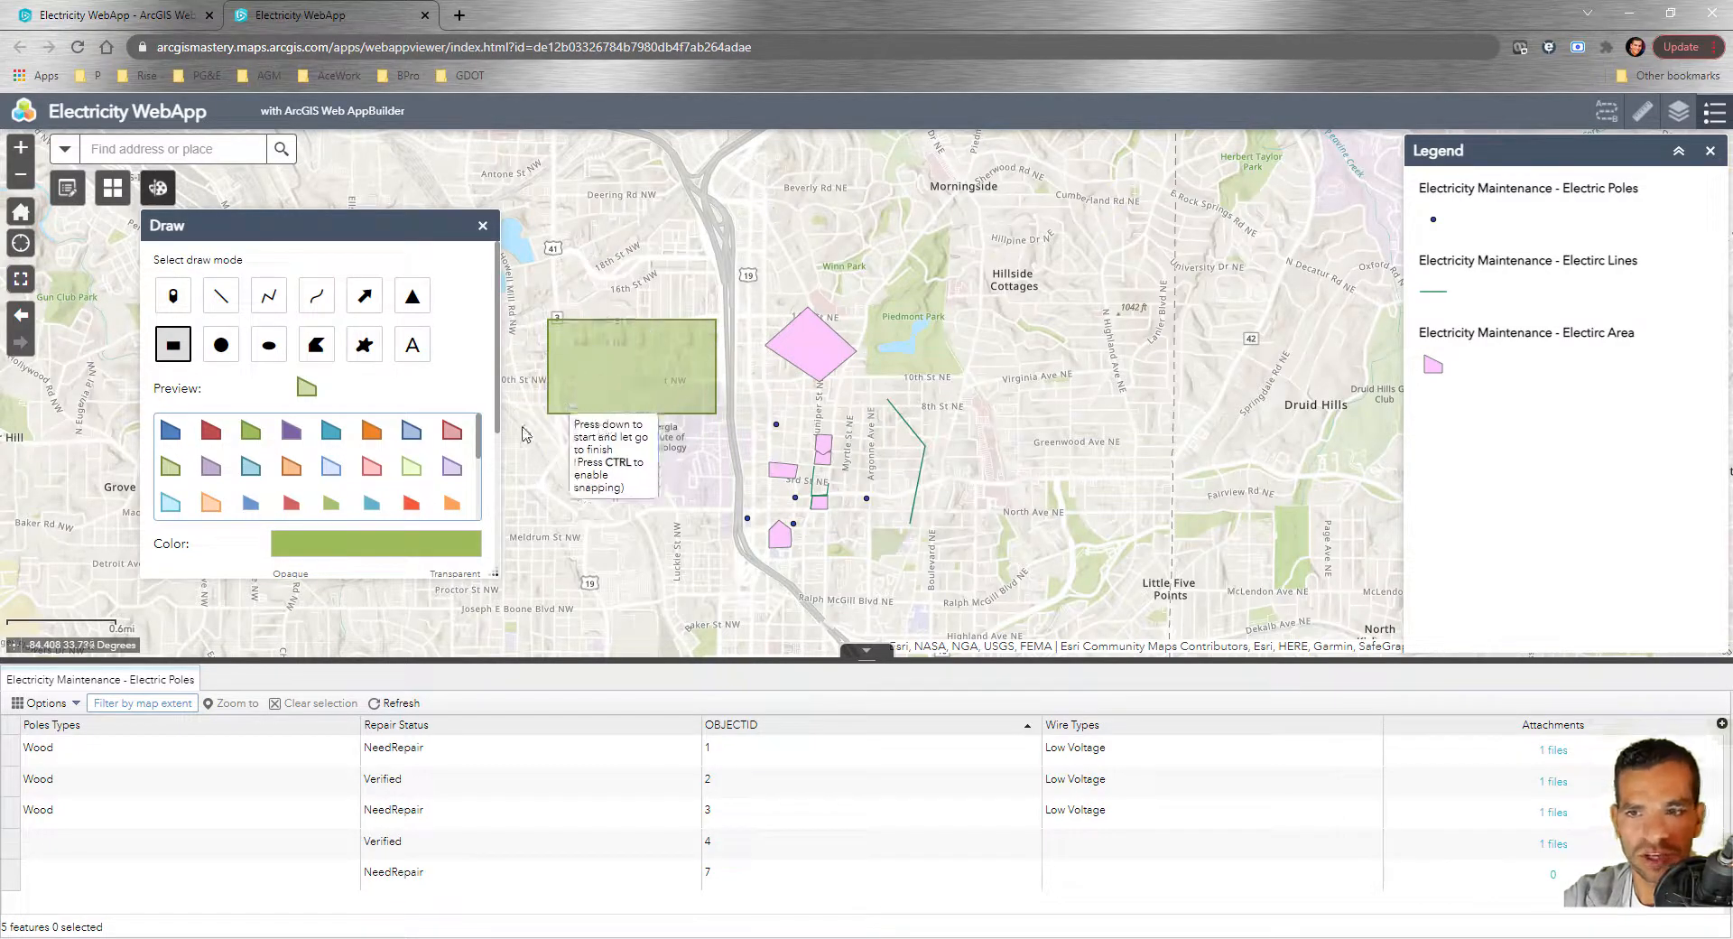
left_click(483, 229)
Add a Print widget with PDF default format to the fourth slot and save the app
left_click(126, 15)
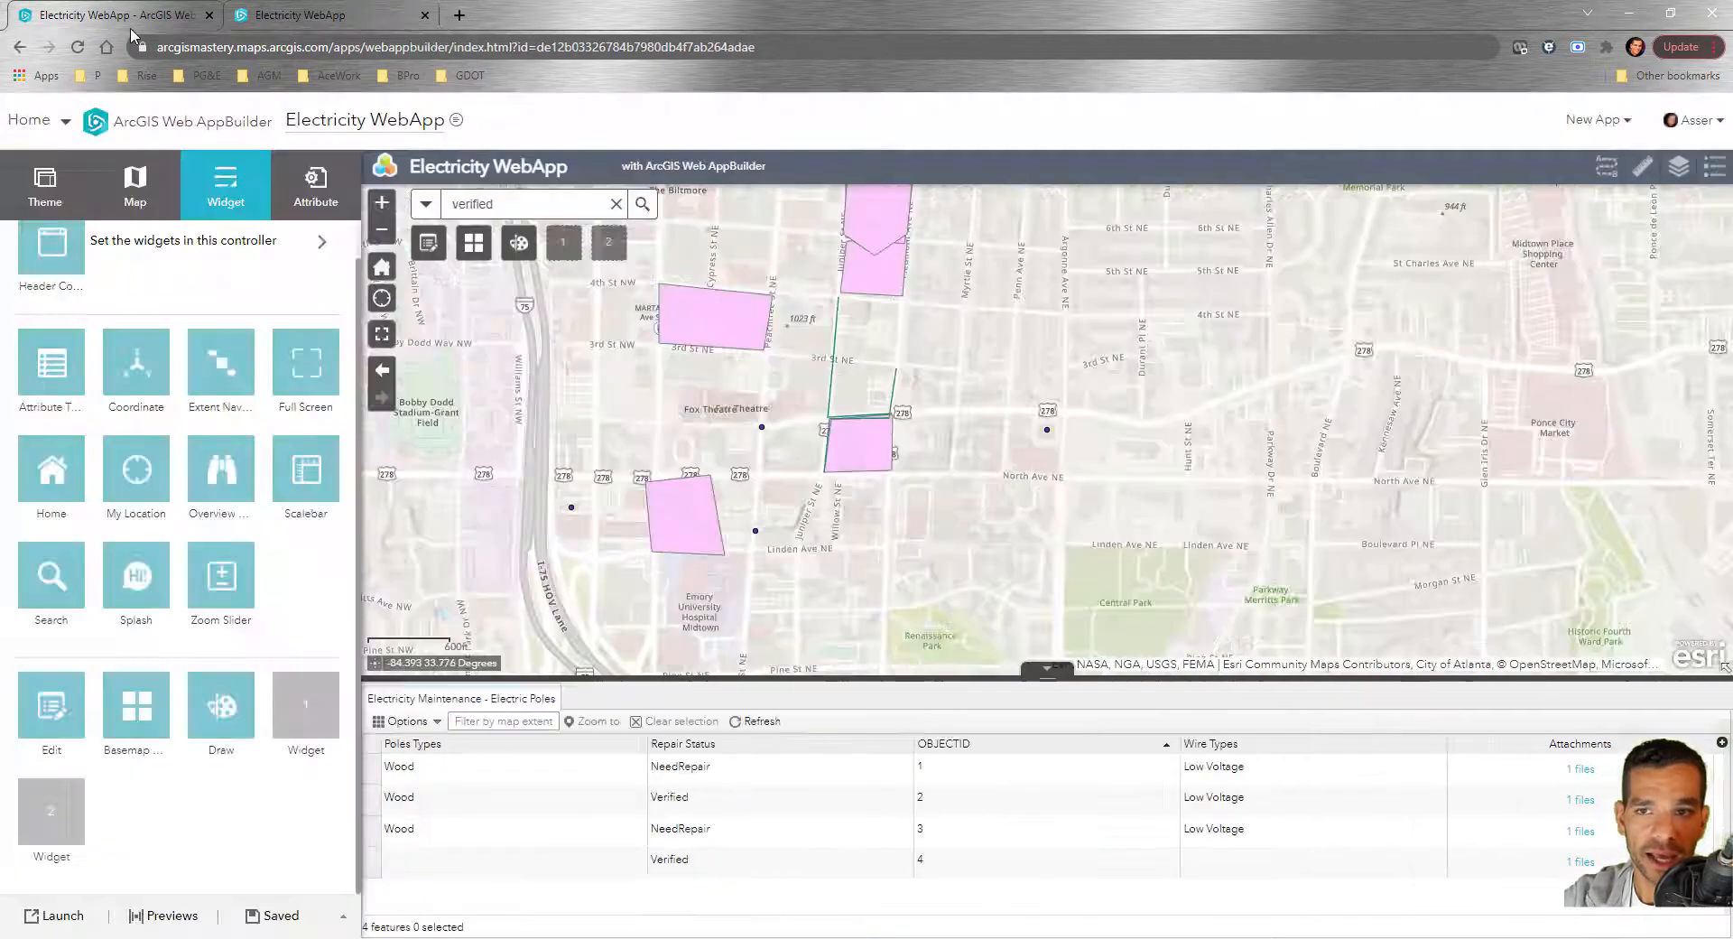
left_click(298, 738)
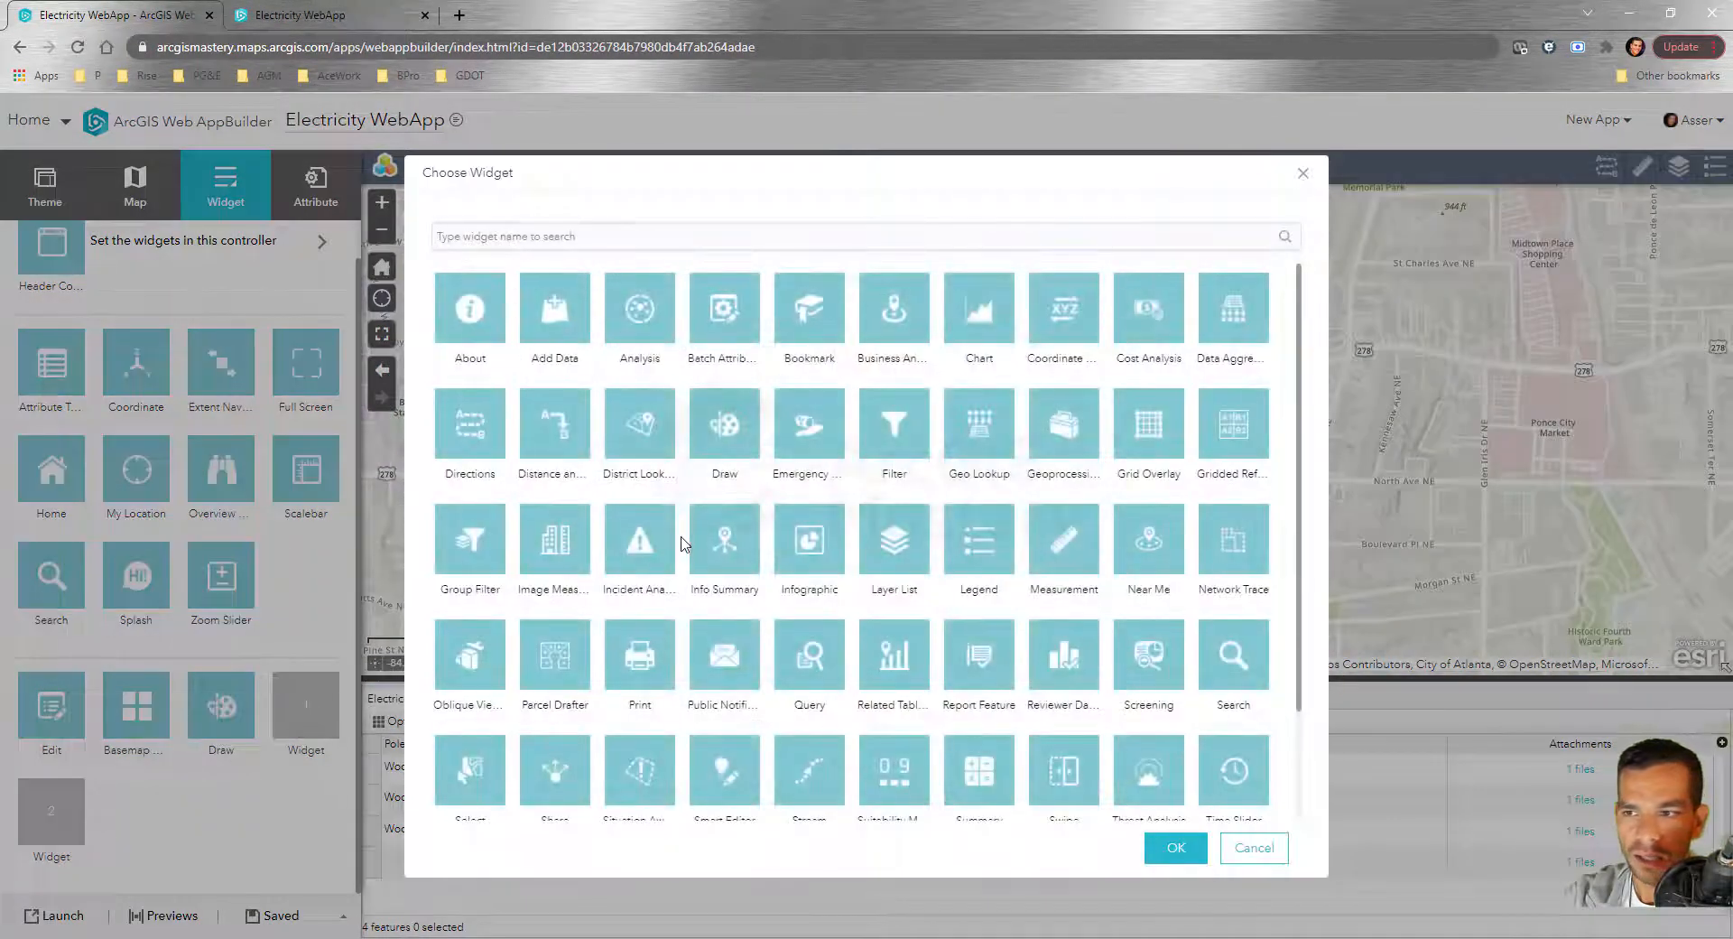
scroll(709, 645, "down", 2)
left_click(643, 533)
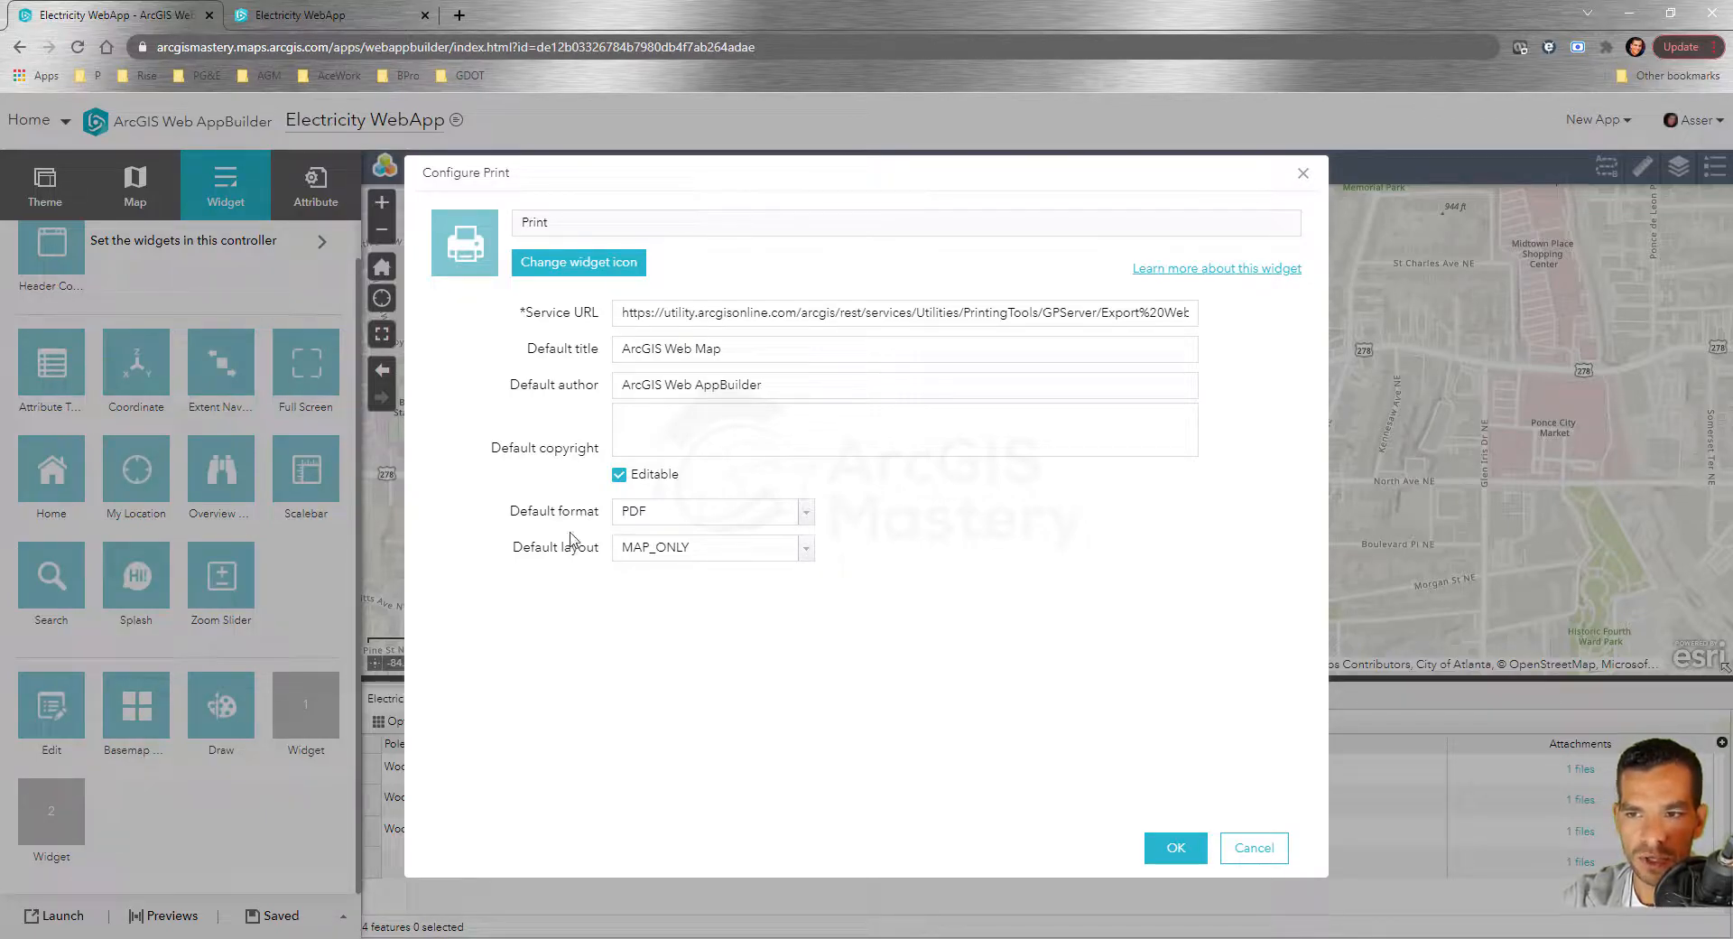
left_click(806, 513)
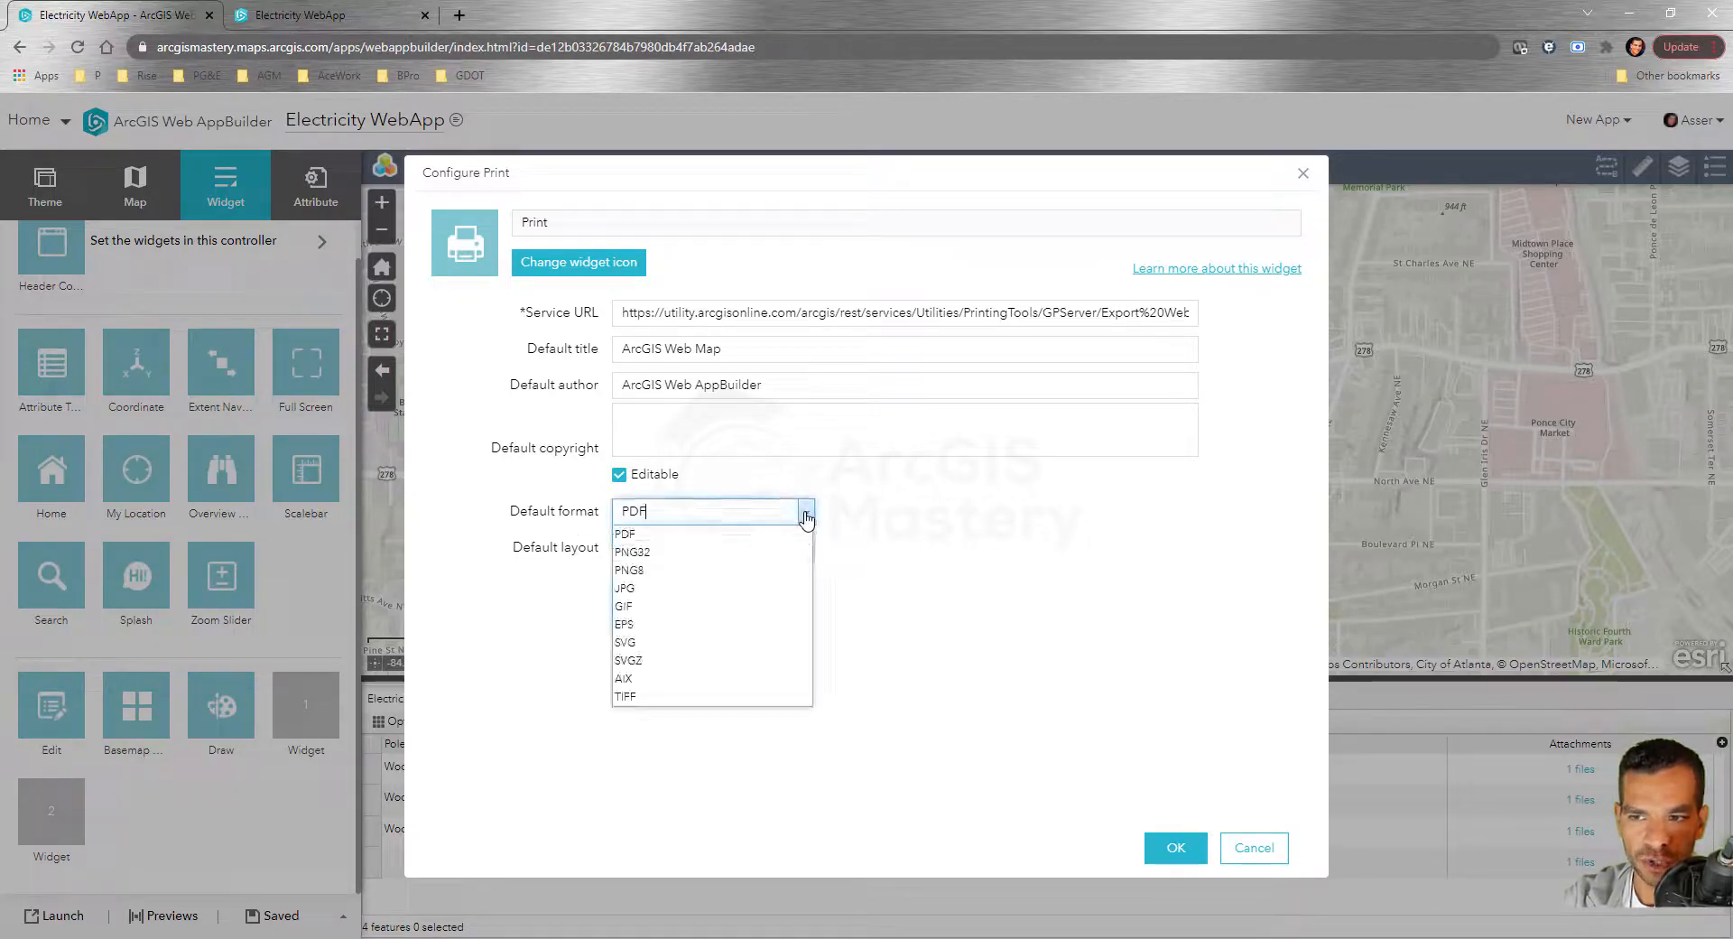
left_click(806, 513)
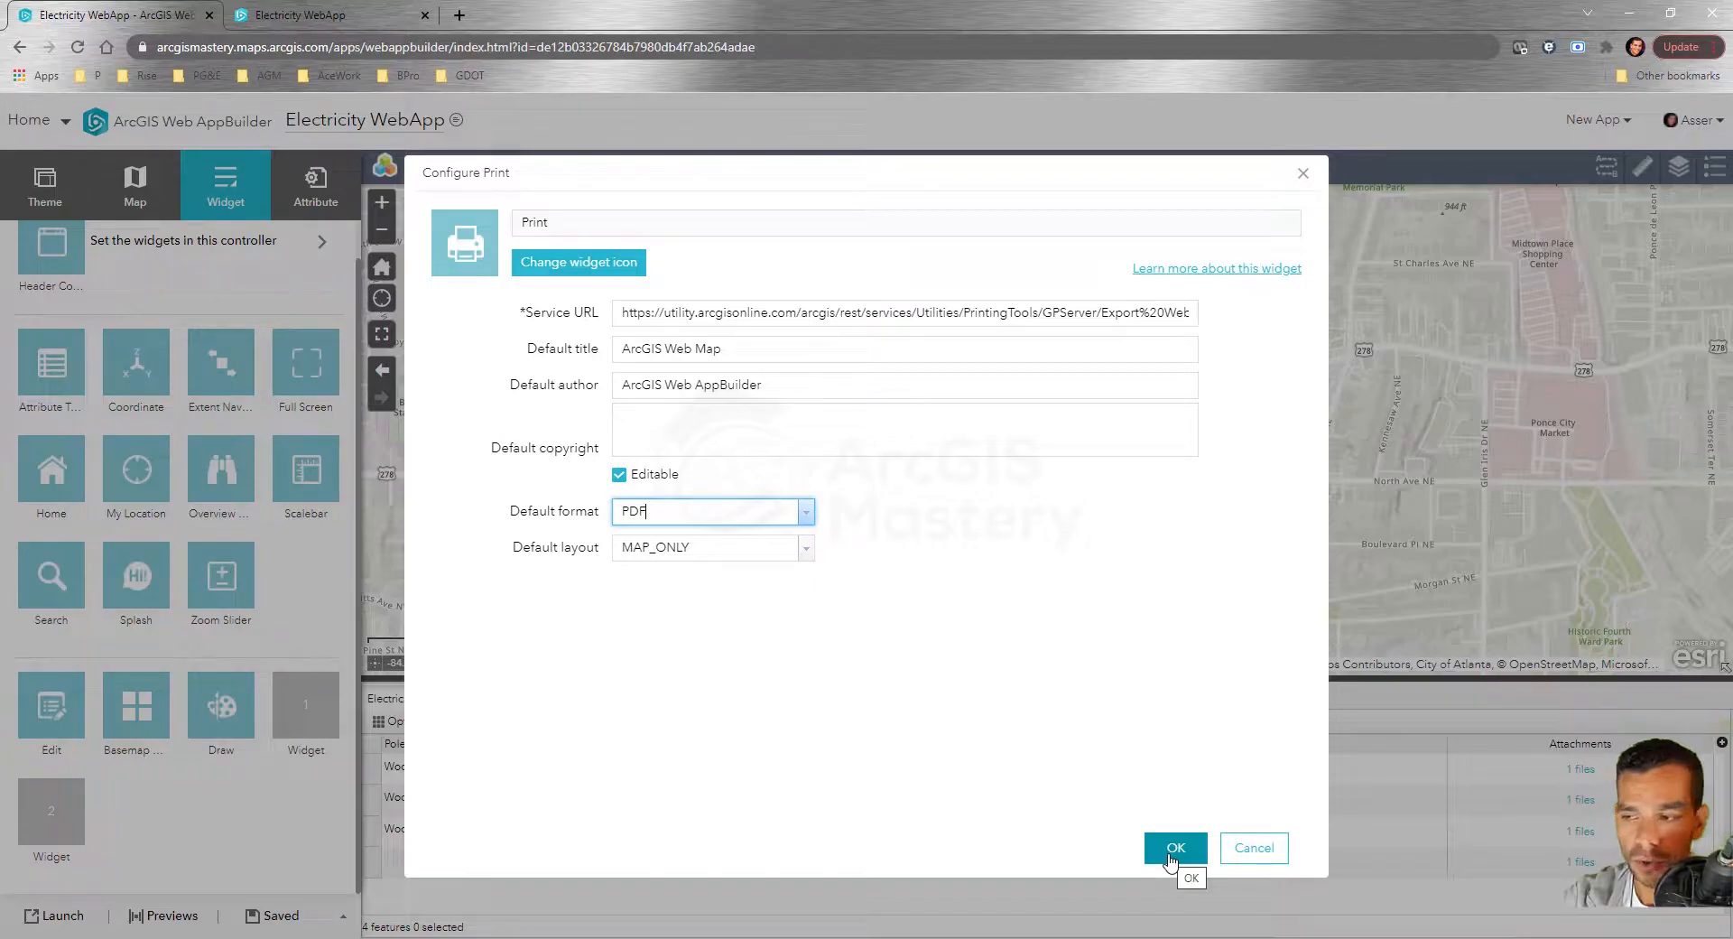
left_click(1171, 857)
left_click(282, 920)
left_click(321, 16)
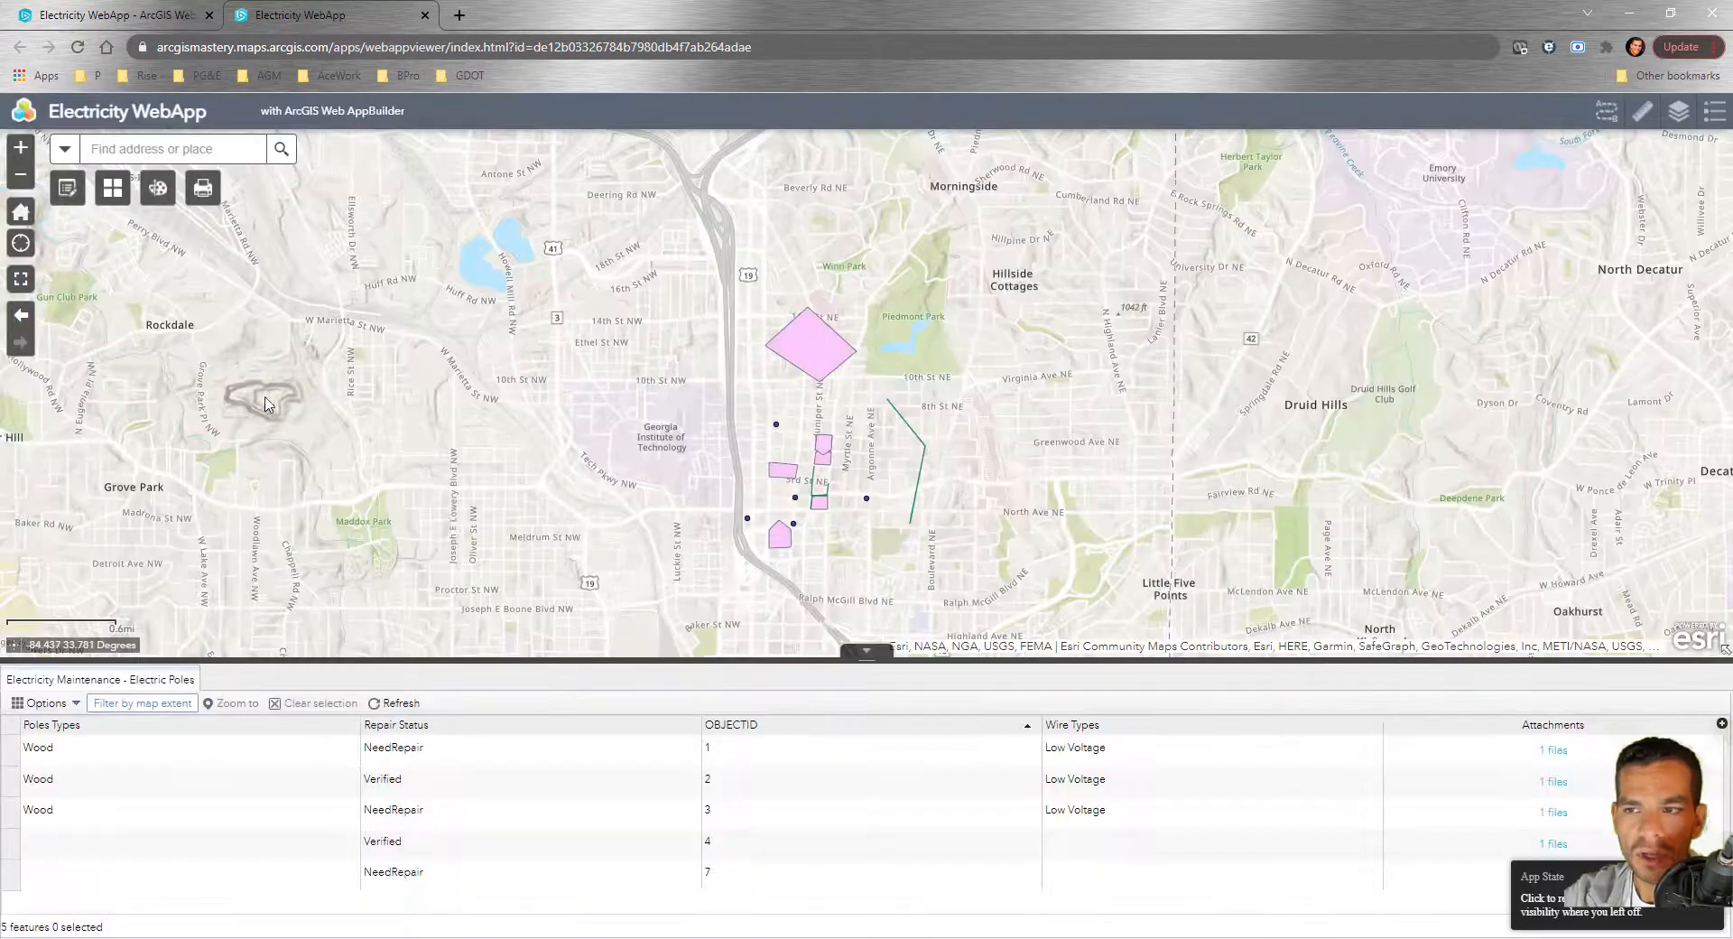
Draw a red arrow pointing at the pink diamond
left_click(158, 188)
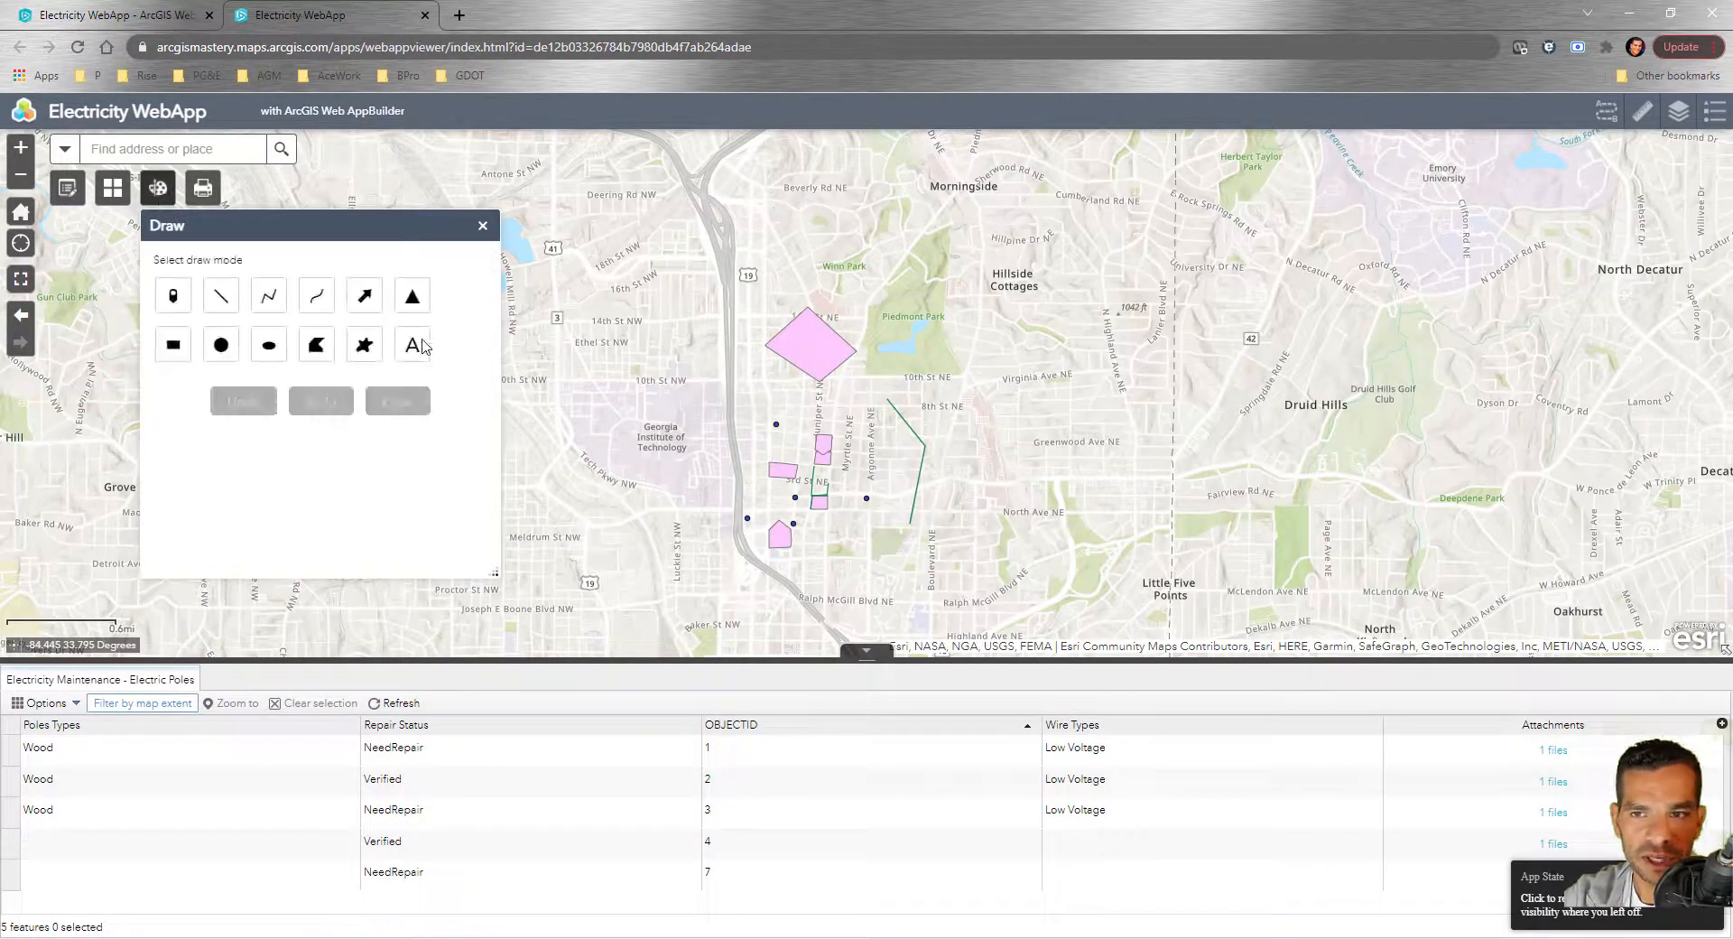
left_click(364, 301)
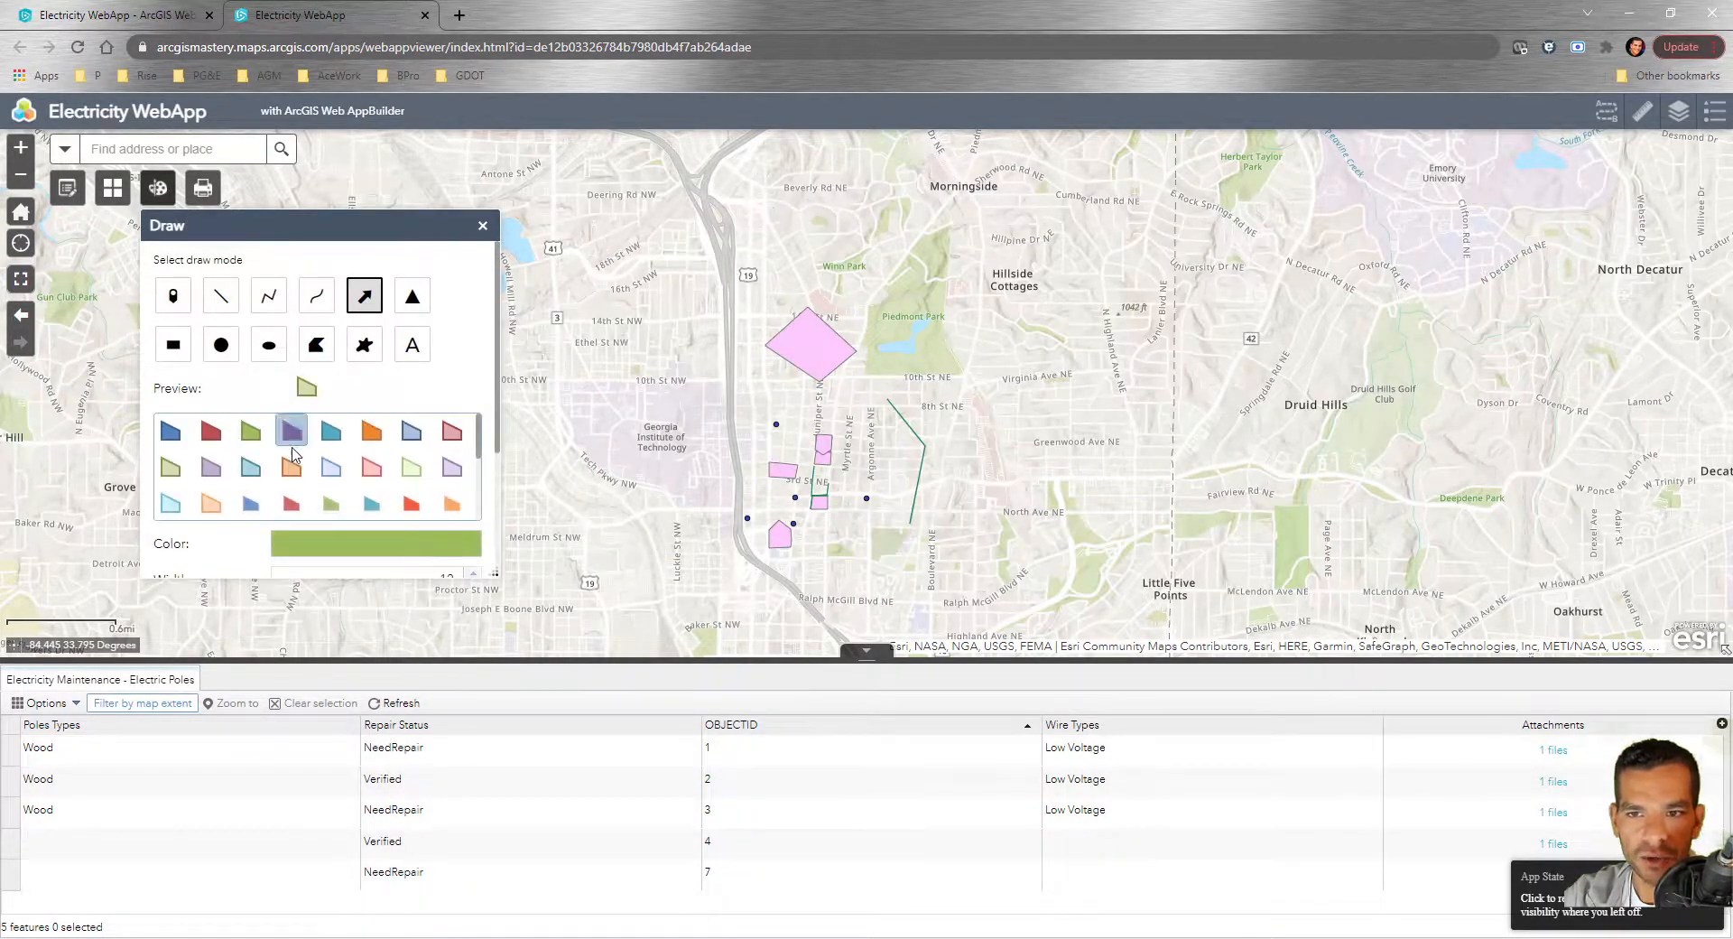
scroll(348, 478, "down", 2)
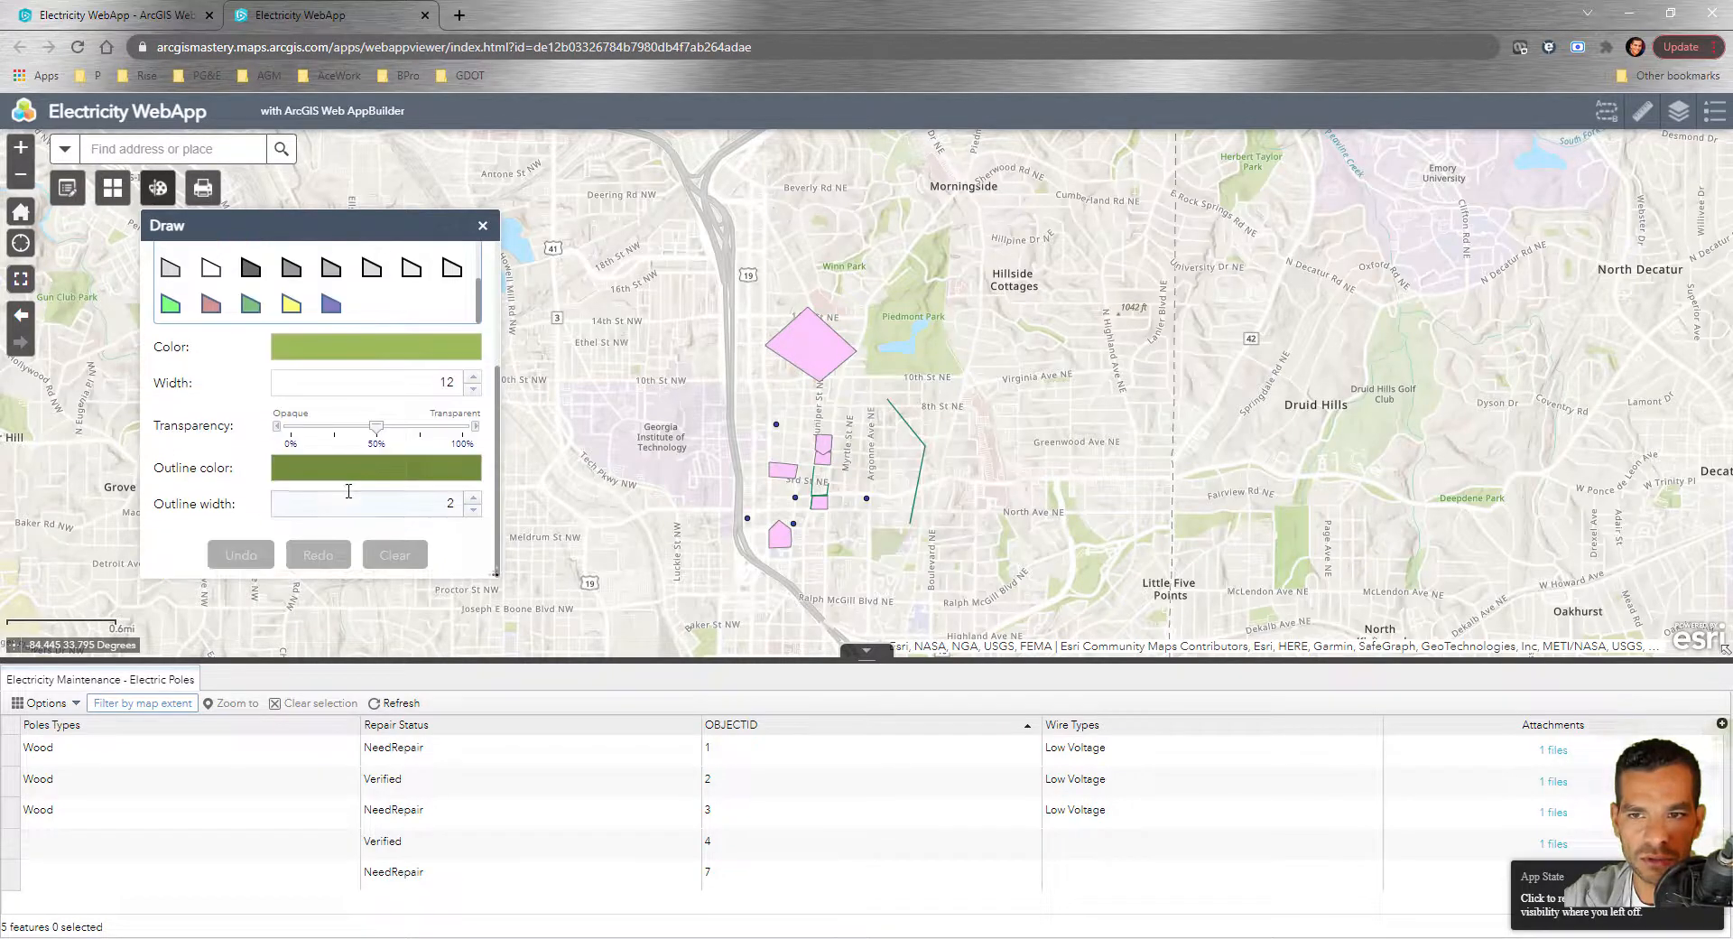
left_click(348, 350)
left_click_drag(430, 395, 420, 399)
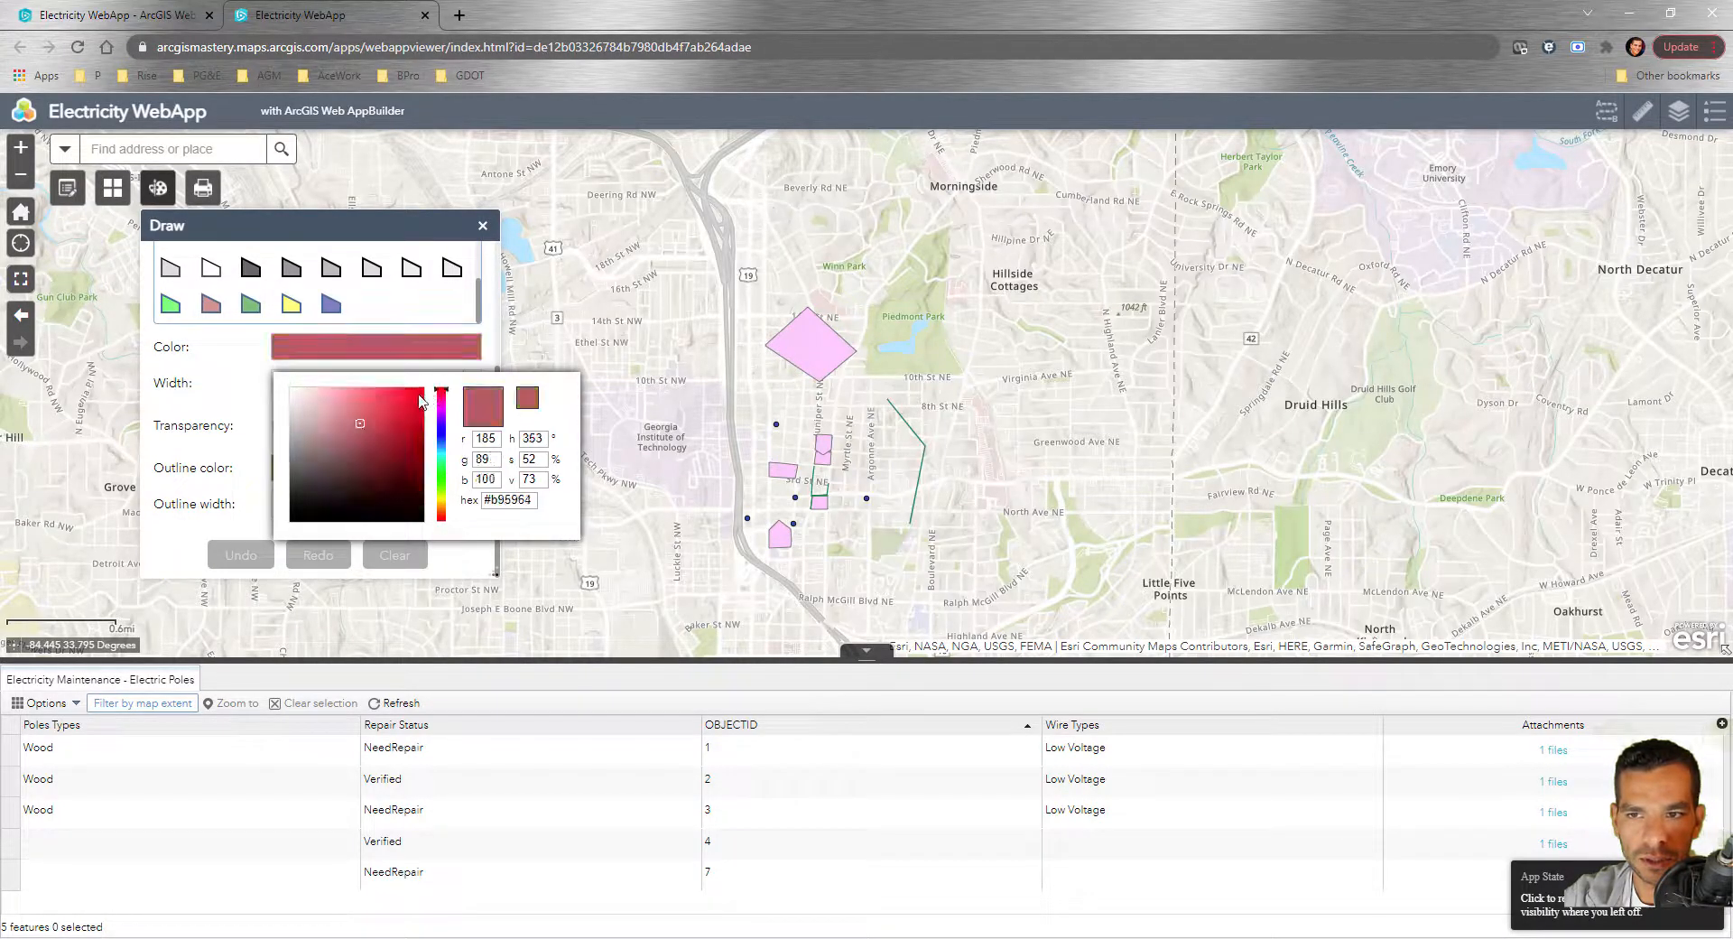
left_click_drag(691, 325, 772, 341)
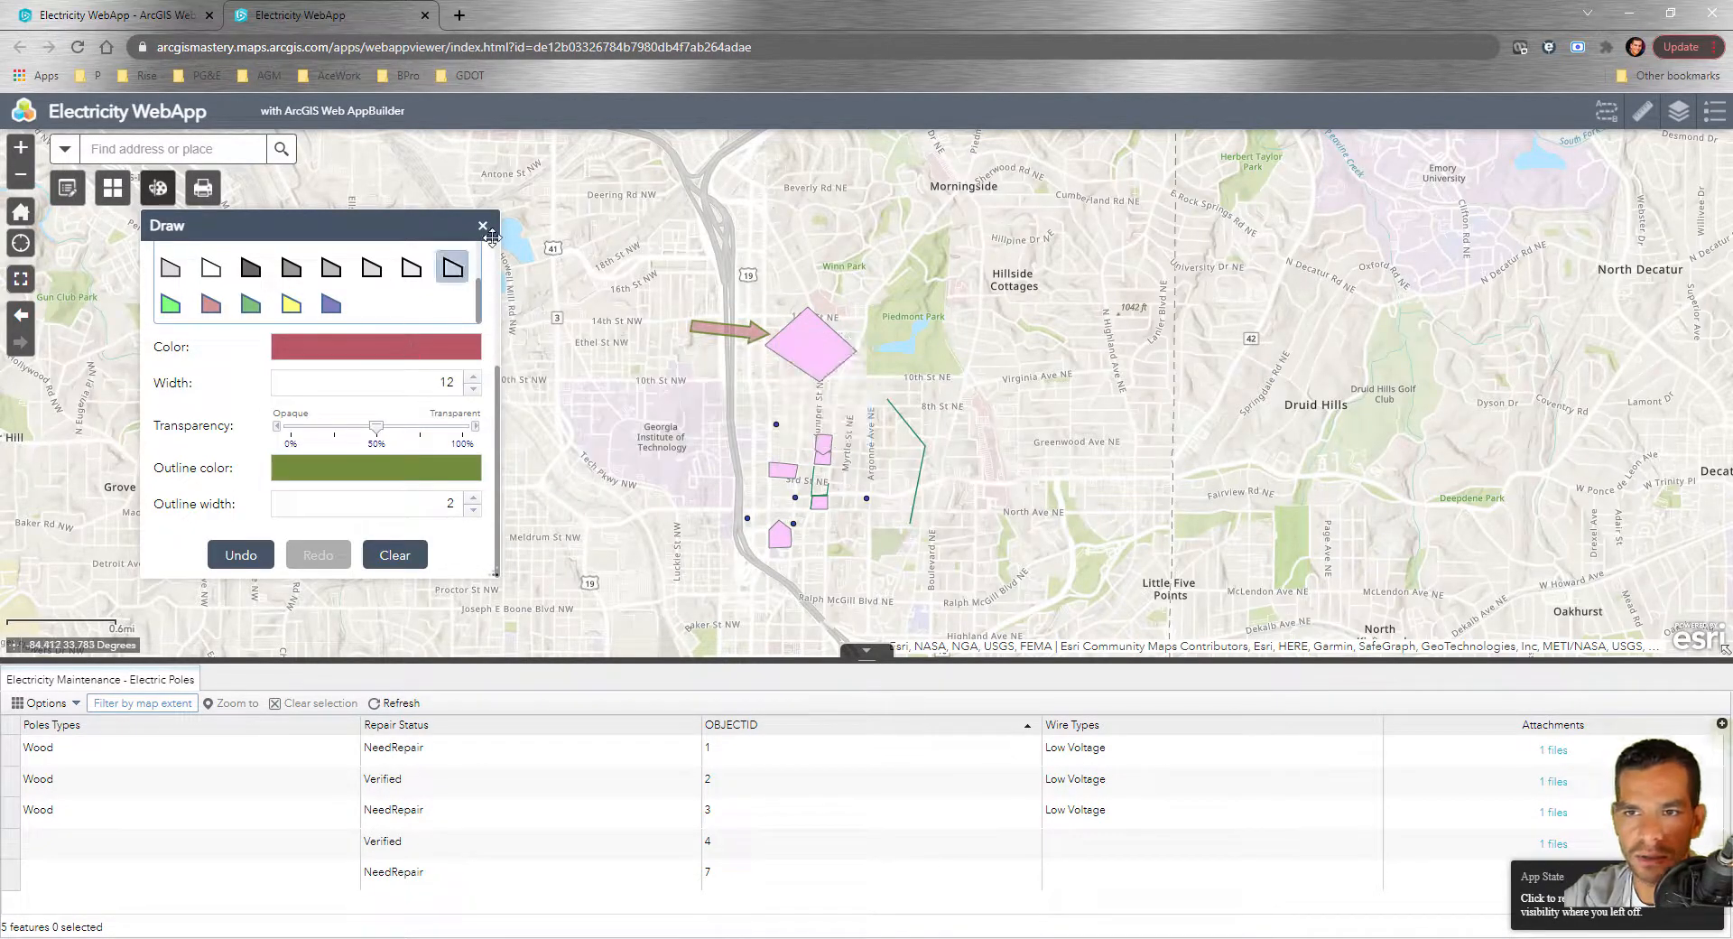
Add the text label 'Please check this area' above the arrow
scroll(235, 343, "up", 5)
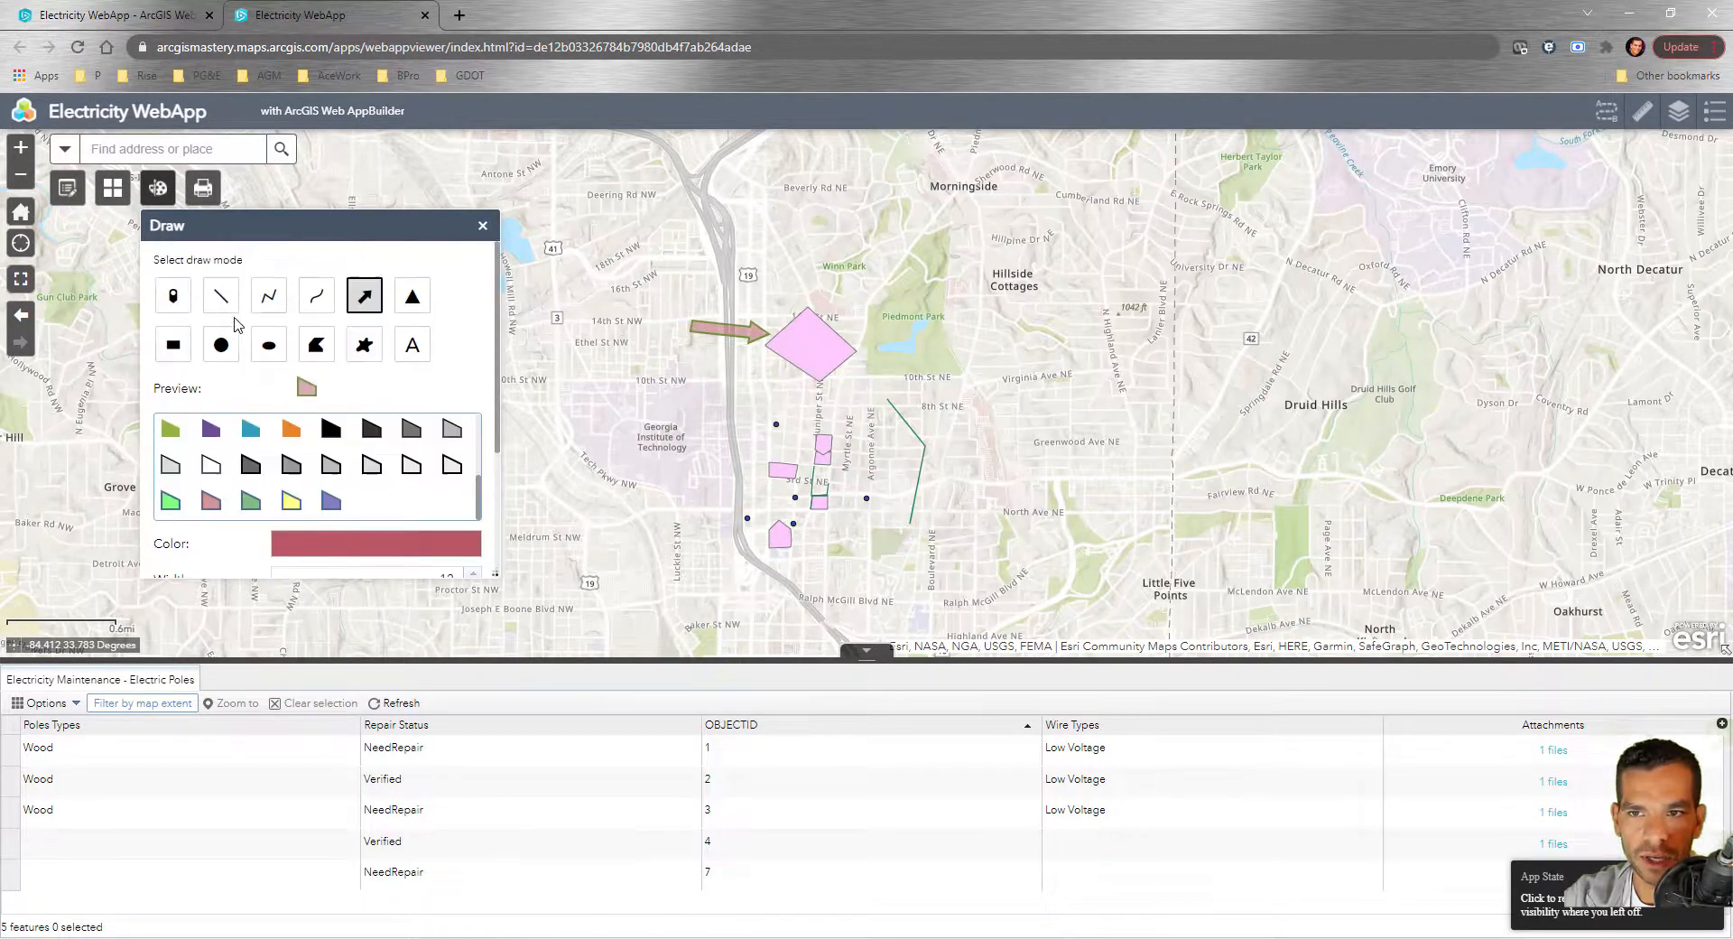
left_click(412, 347)
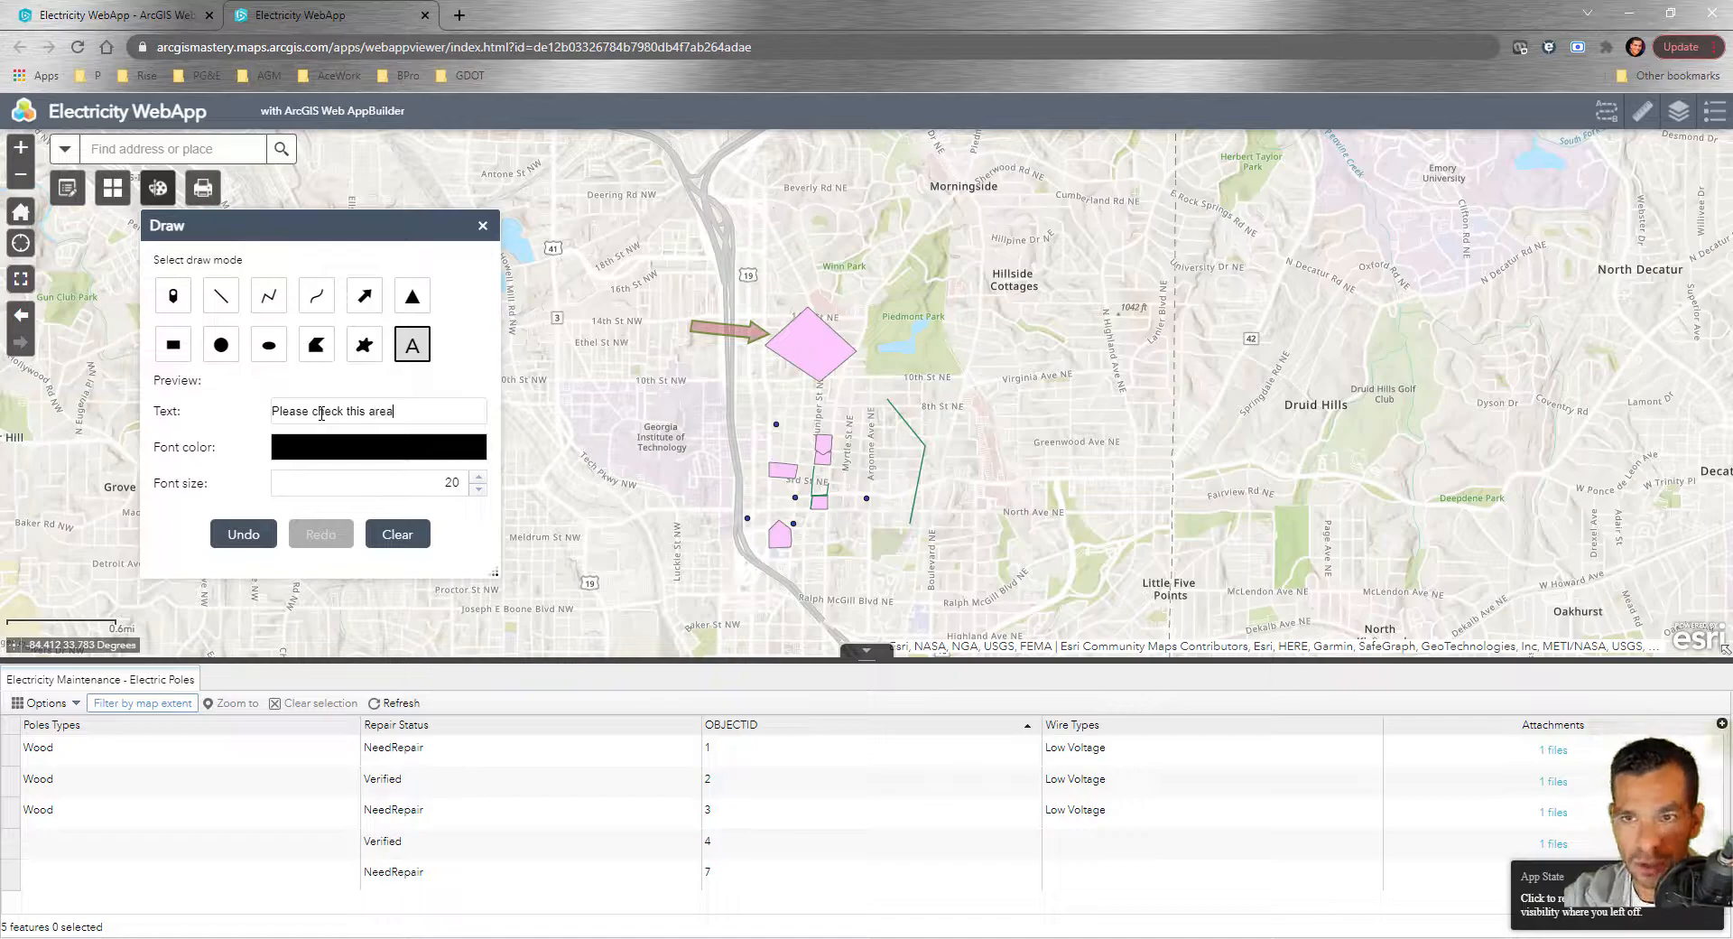
left_click(642, 307)
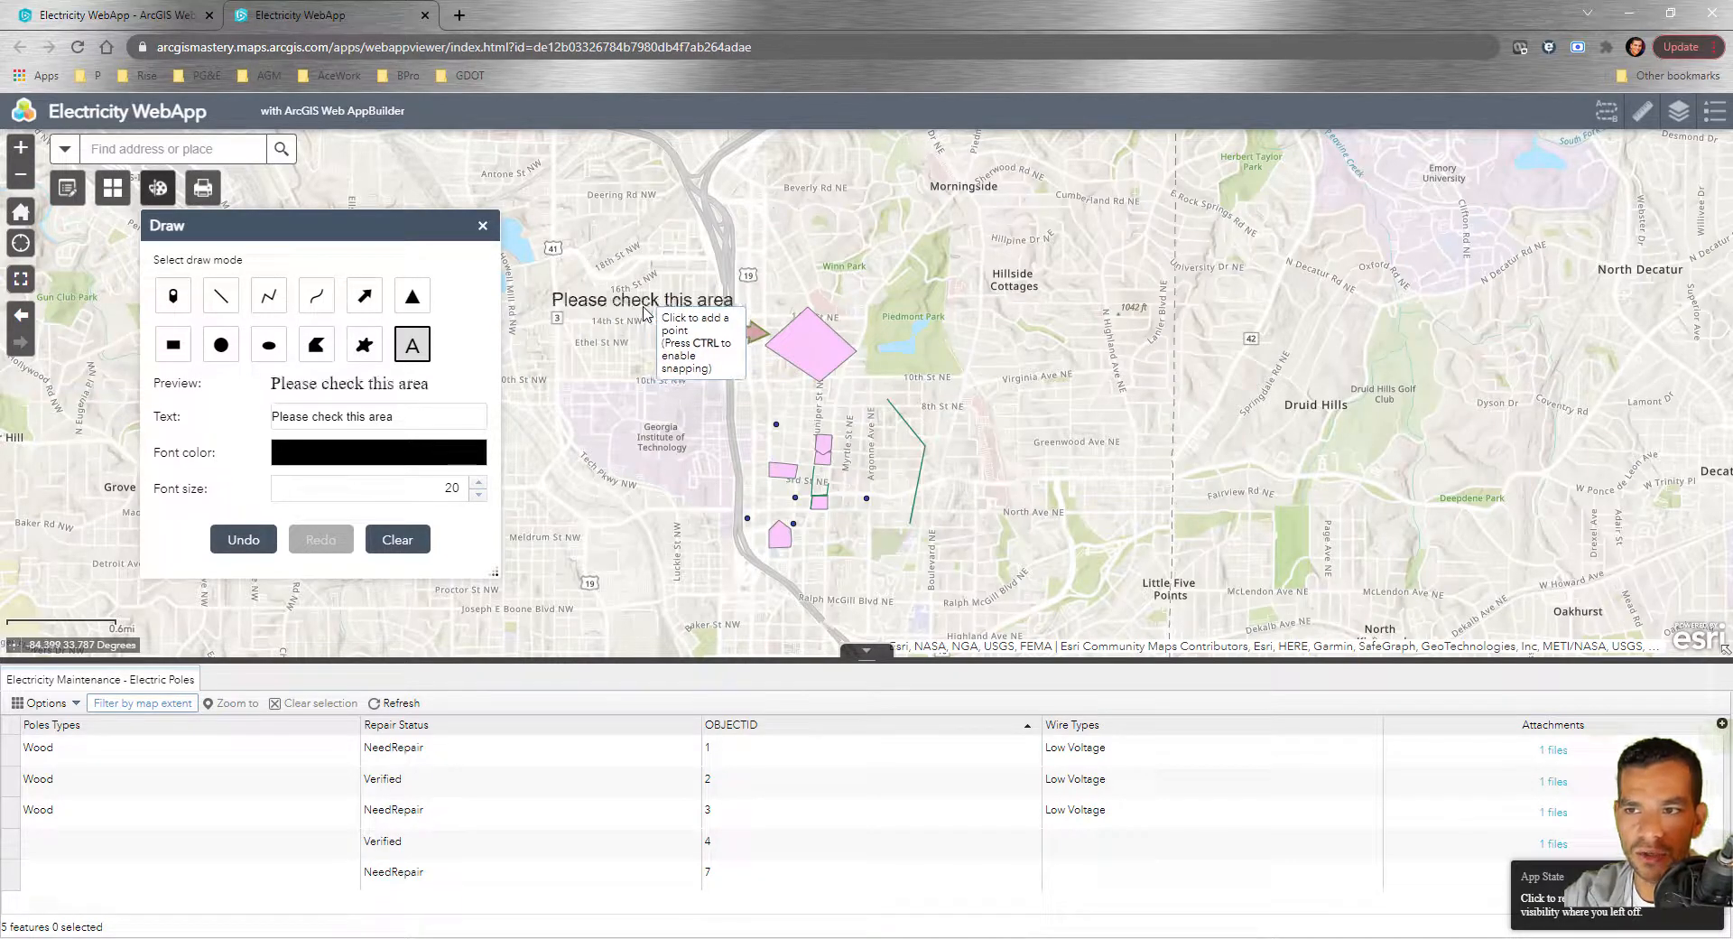
left_click(483, 225)
left_click(202, 188)
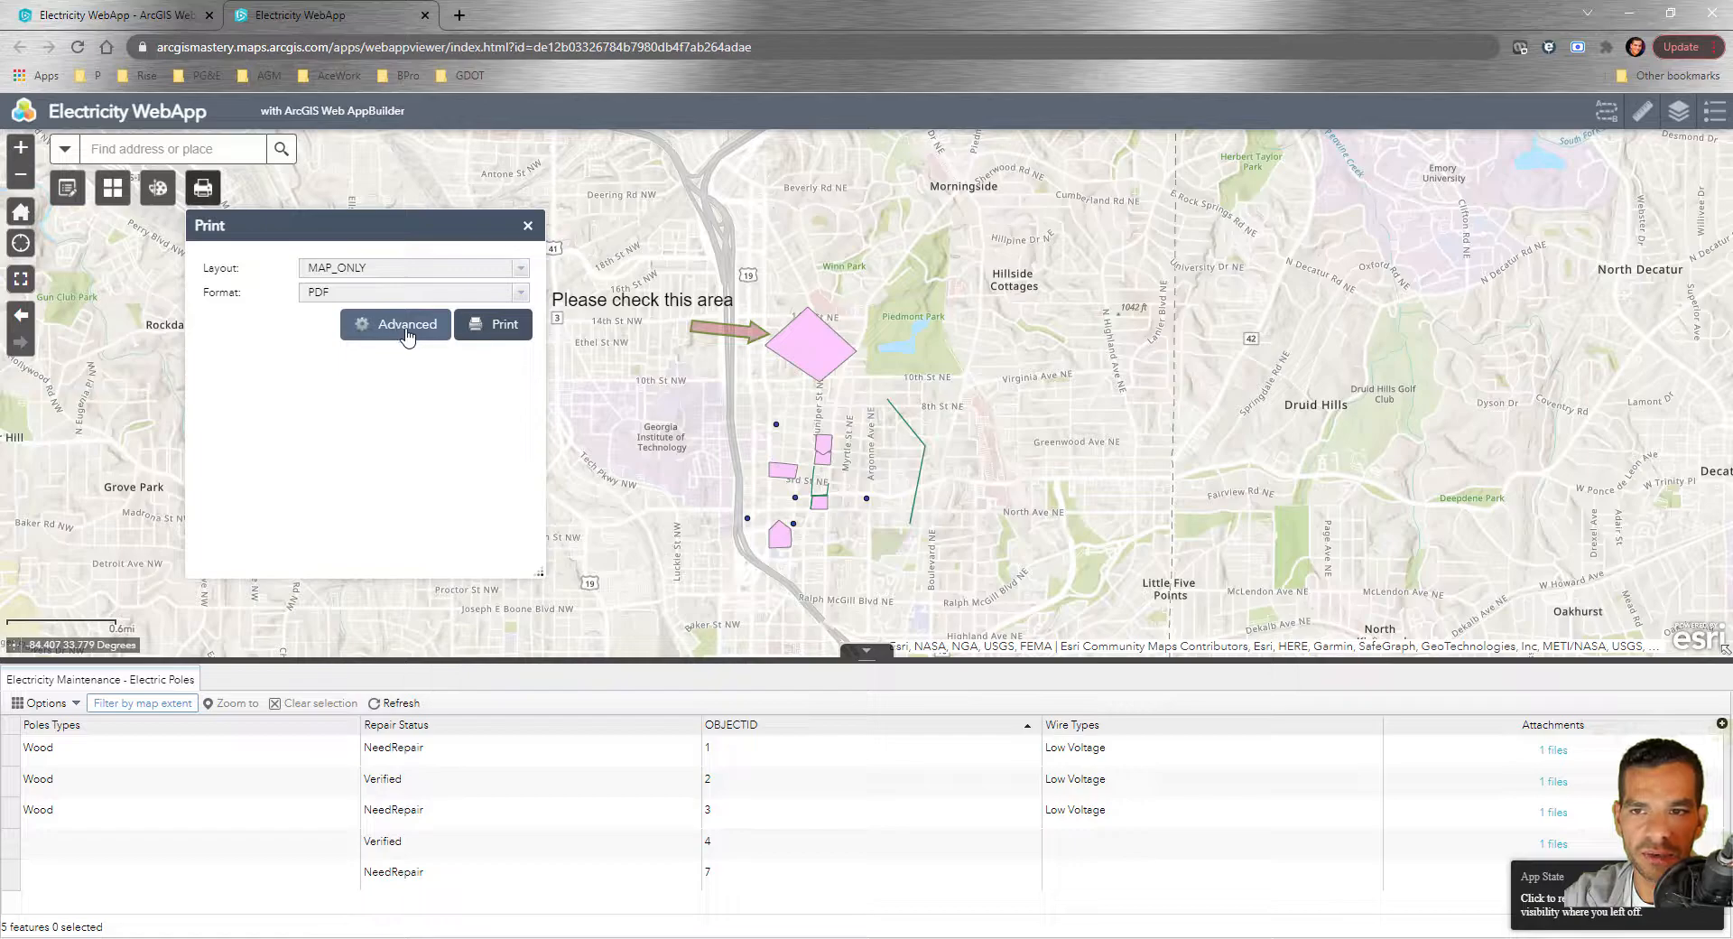
Print the annotated map to a MAP_ONLY PDF and review the output
left_click(493, 334)
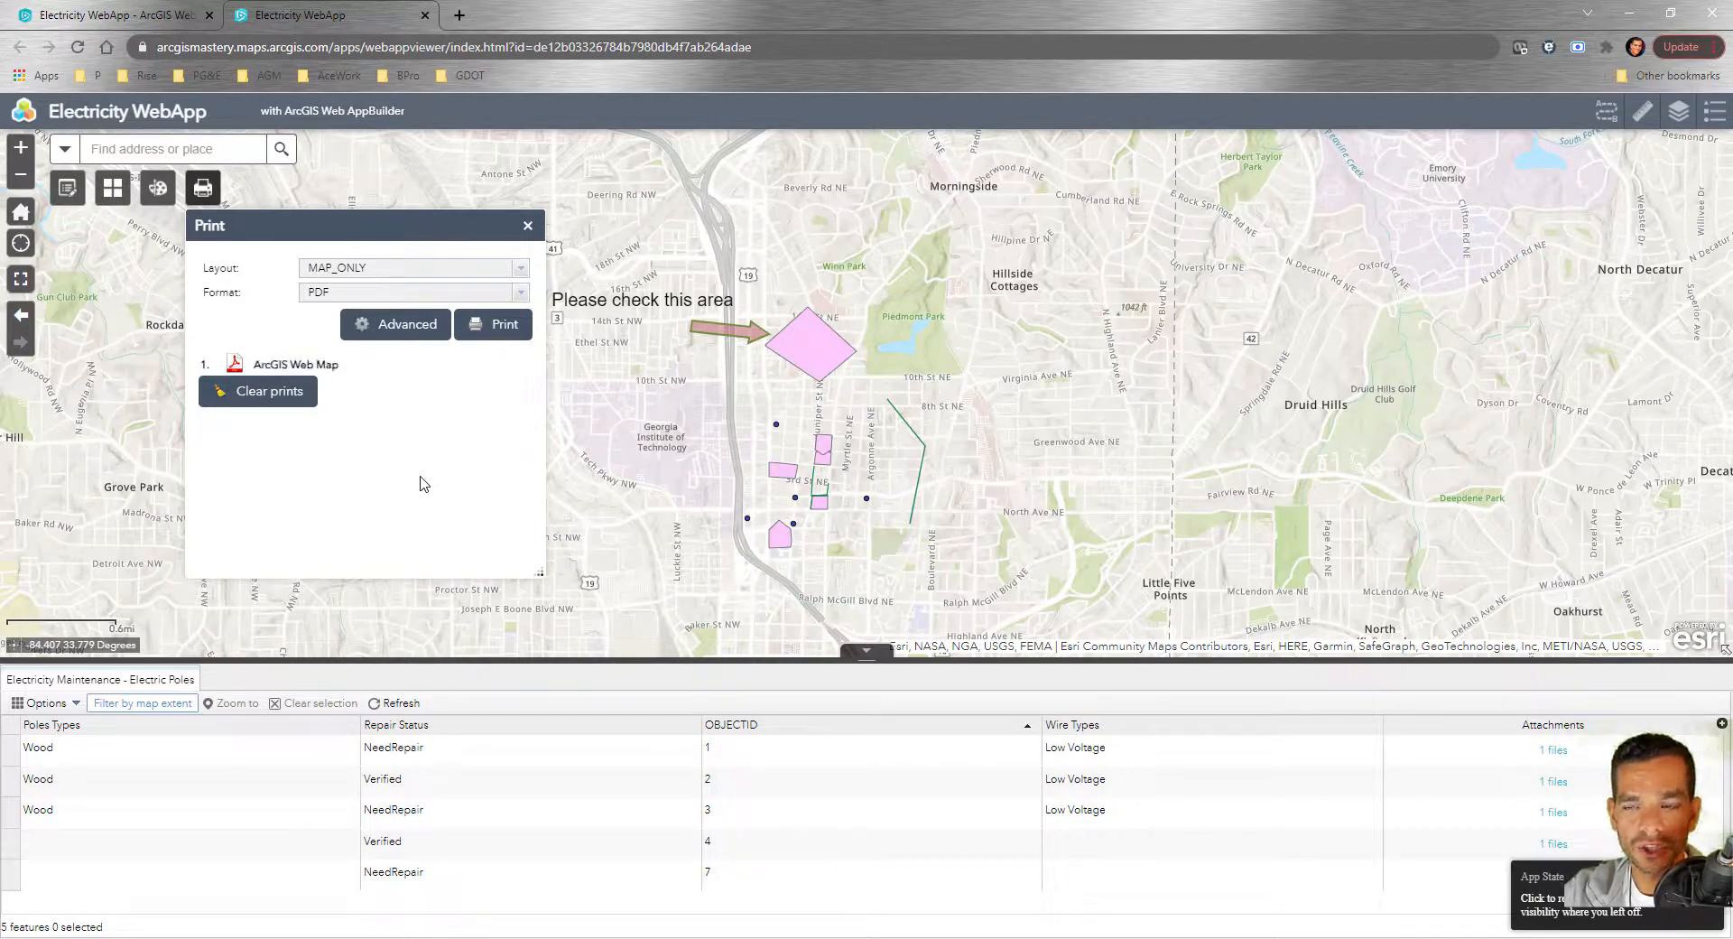
left_click(321, 368)
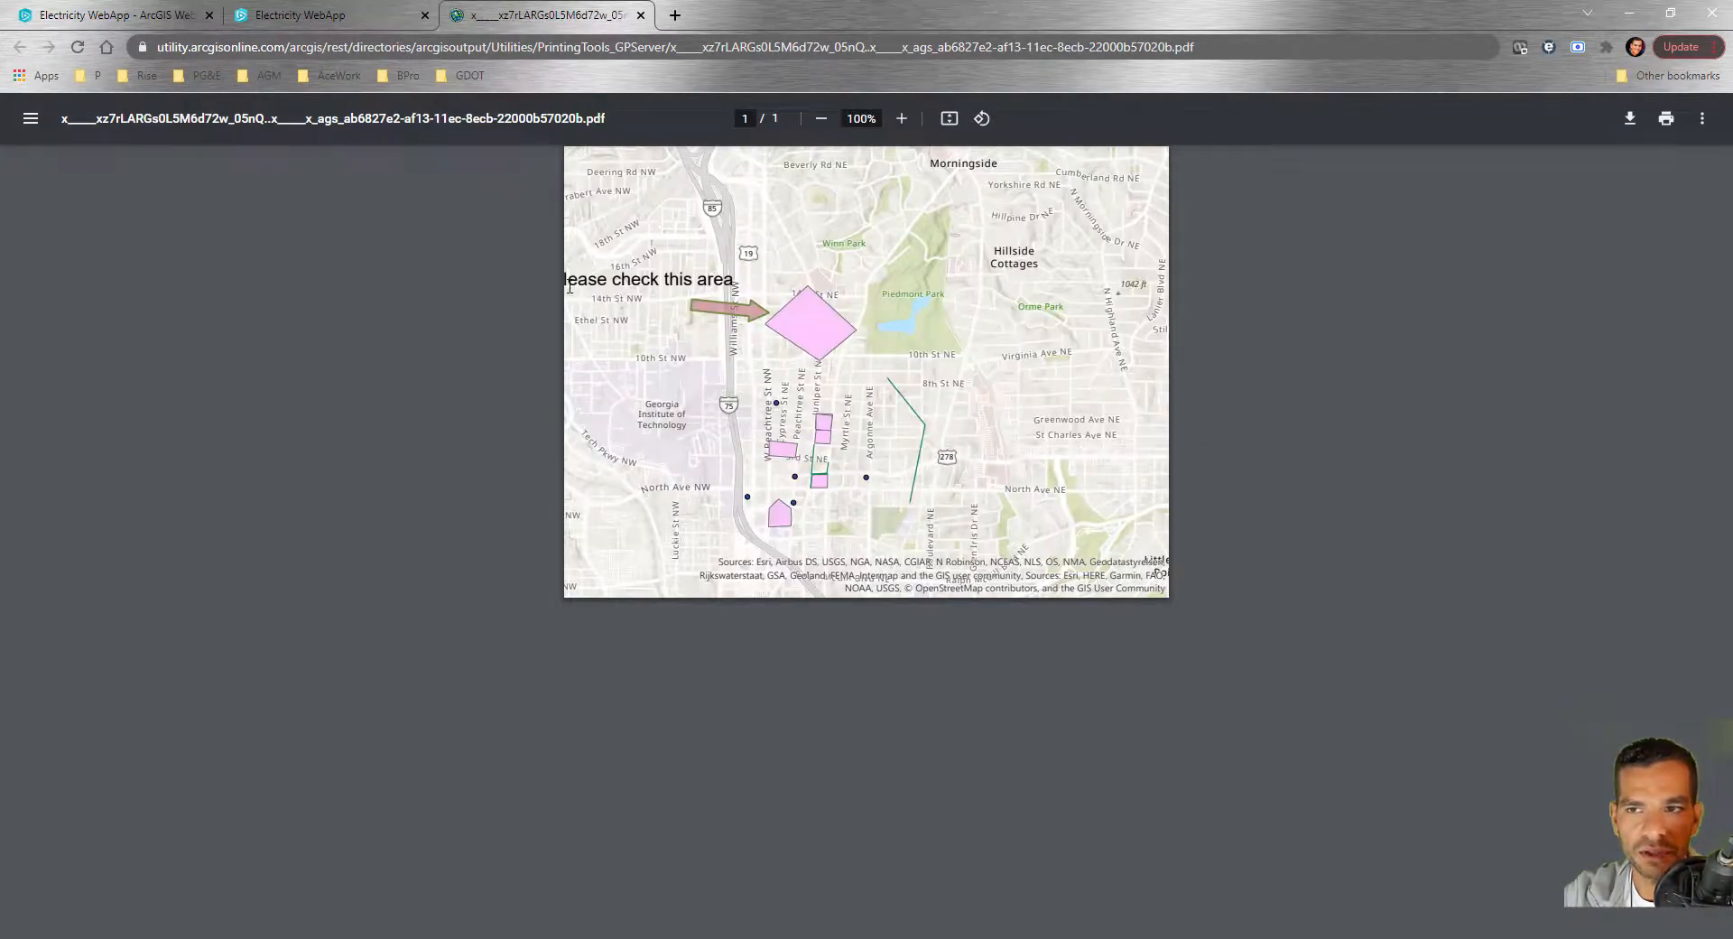
left_click(641, 15)
left_click(539, 225)
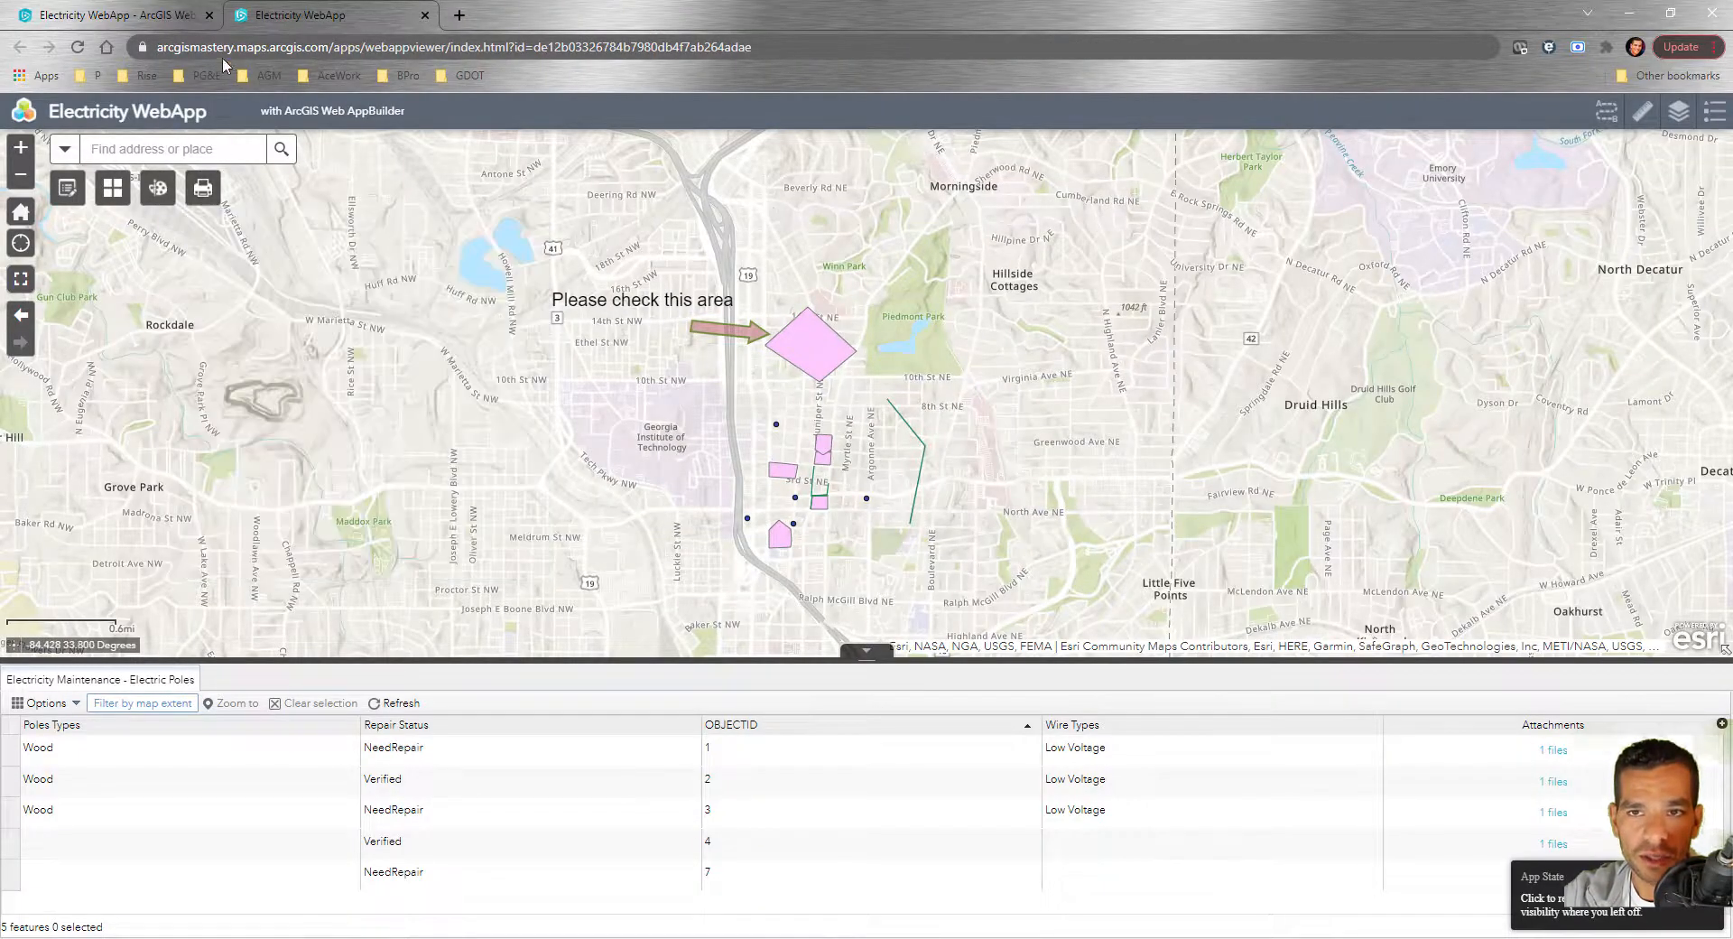
left_click(163, 18)
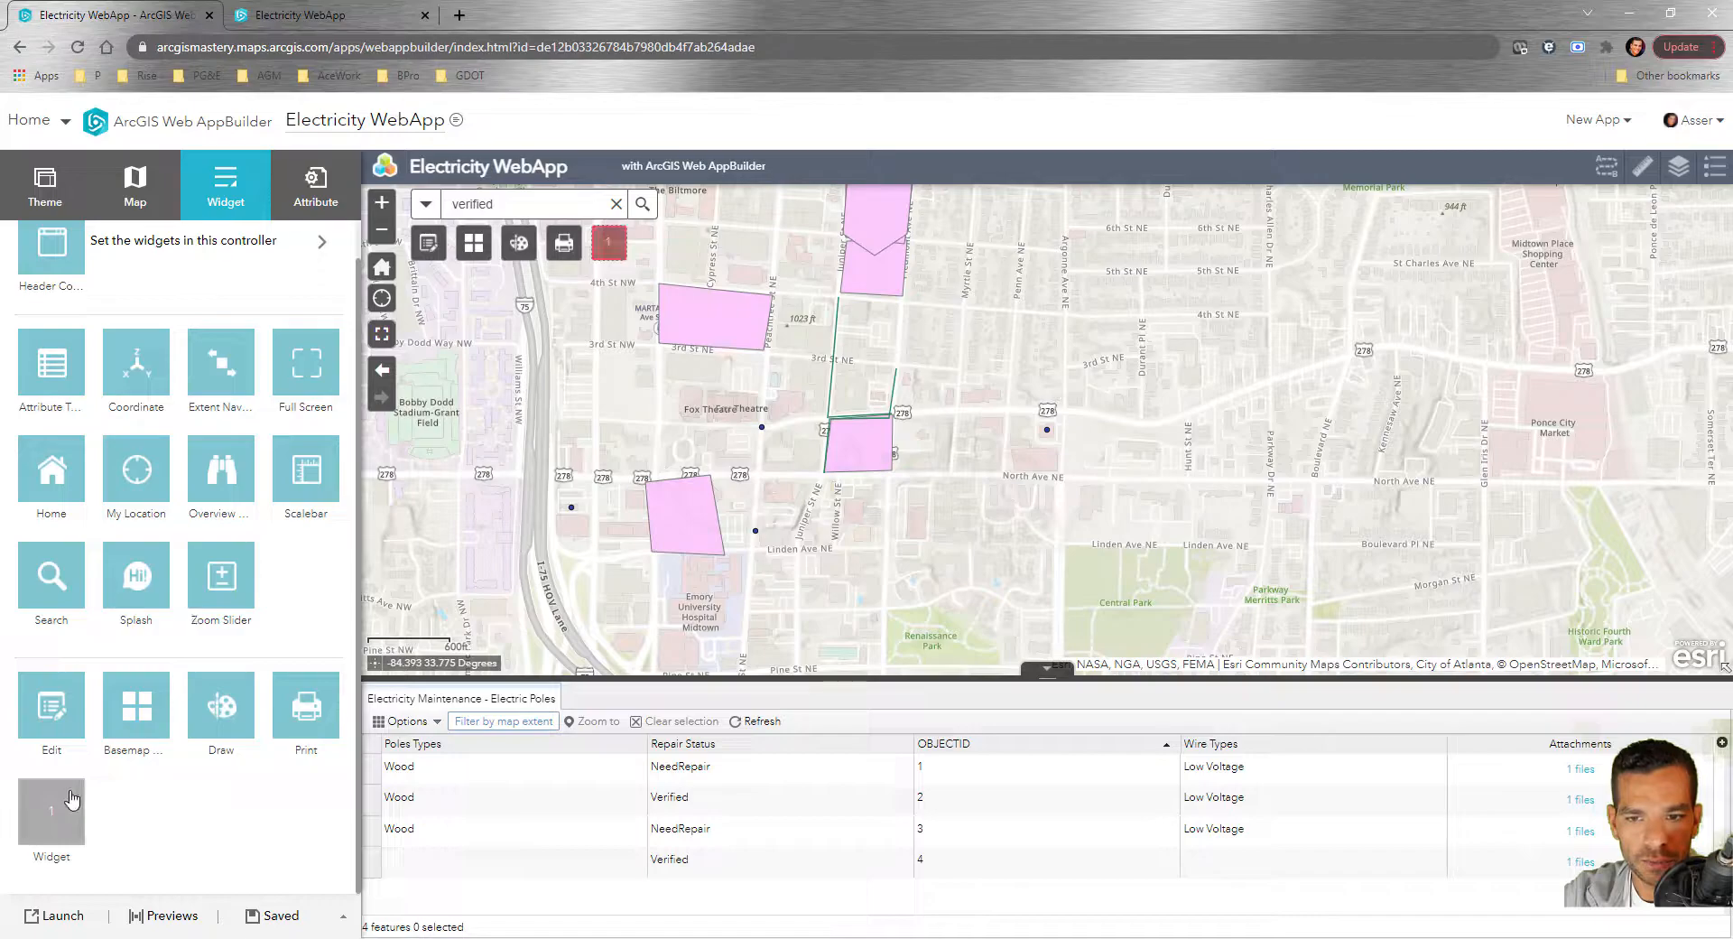
Add the Share widget with default sharing options to the empty header slot
left_click(72, 799)
scroll(828, 806, "down", 3)
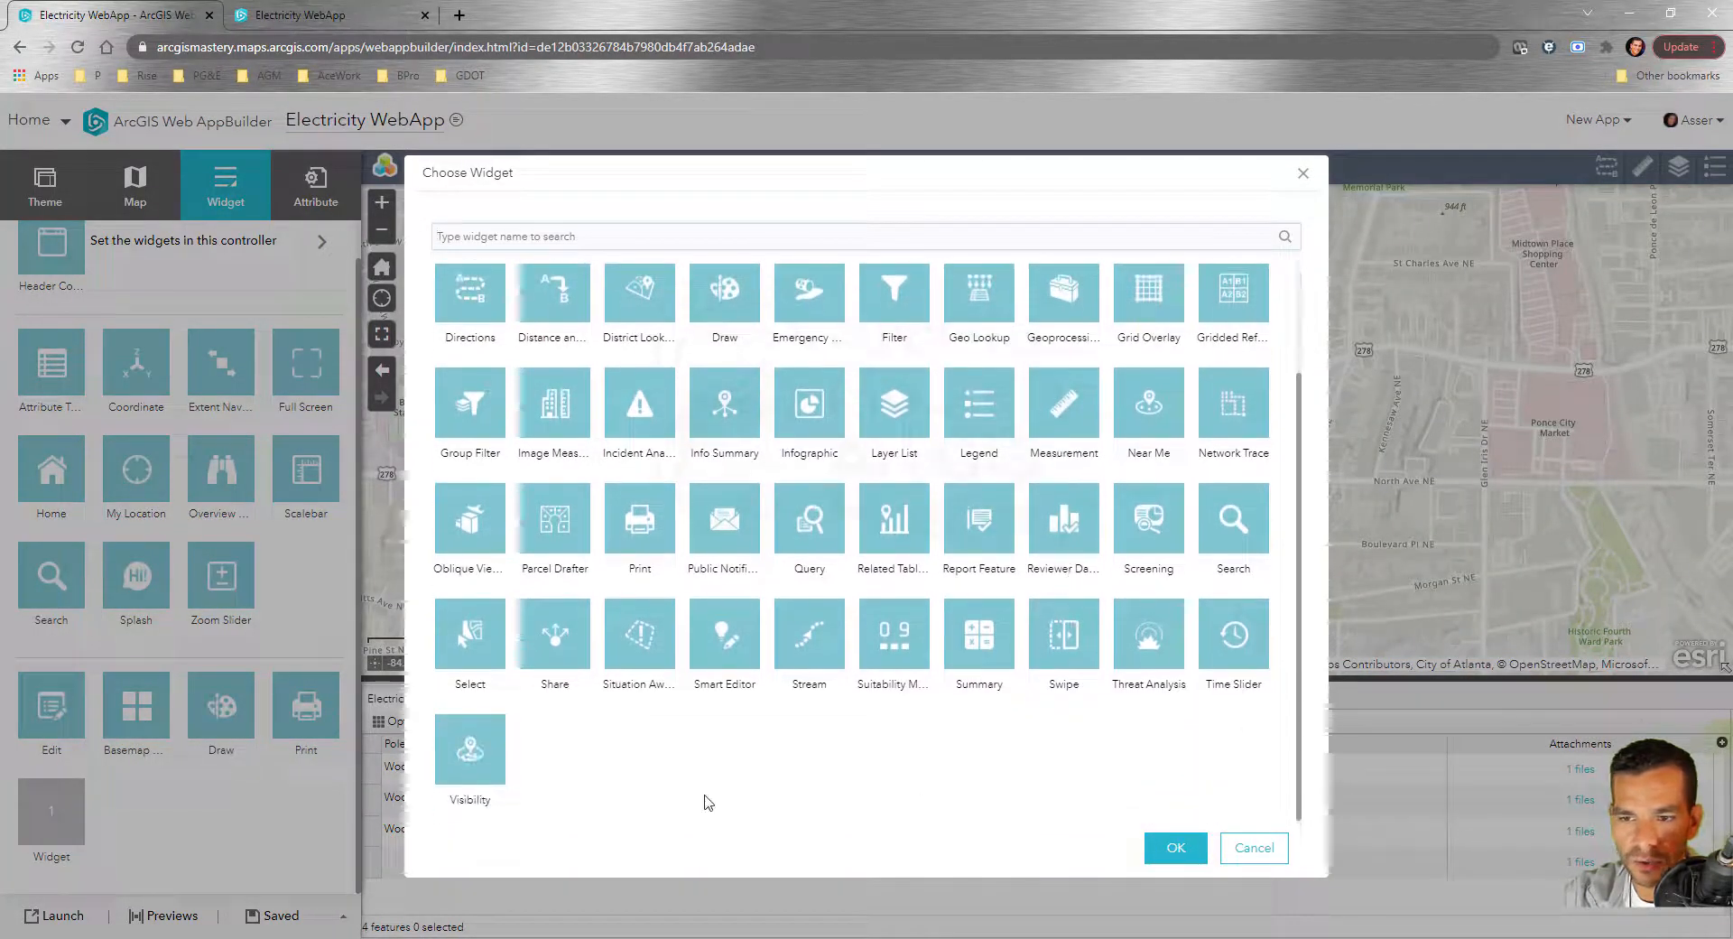
left_click(554, 642)
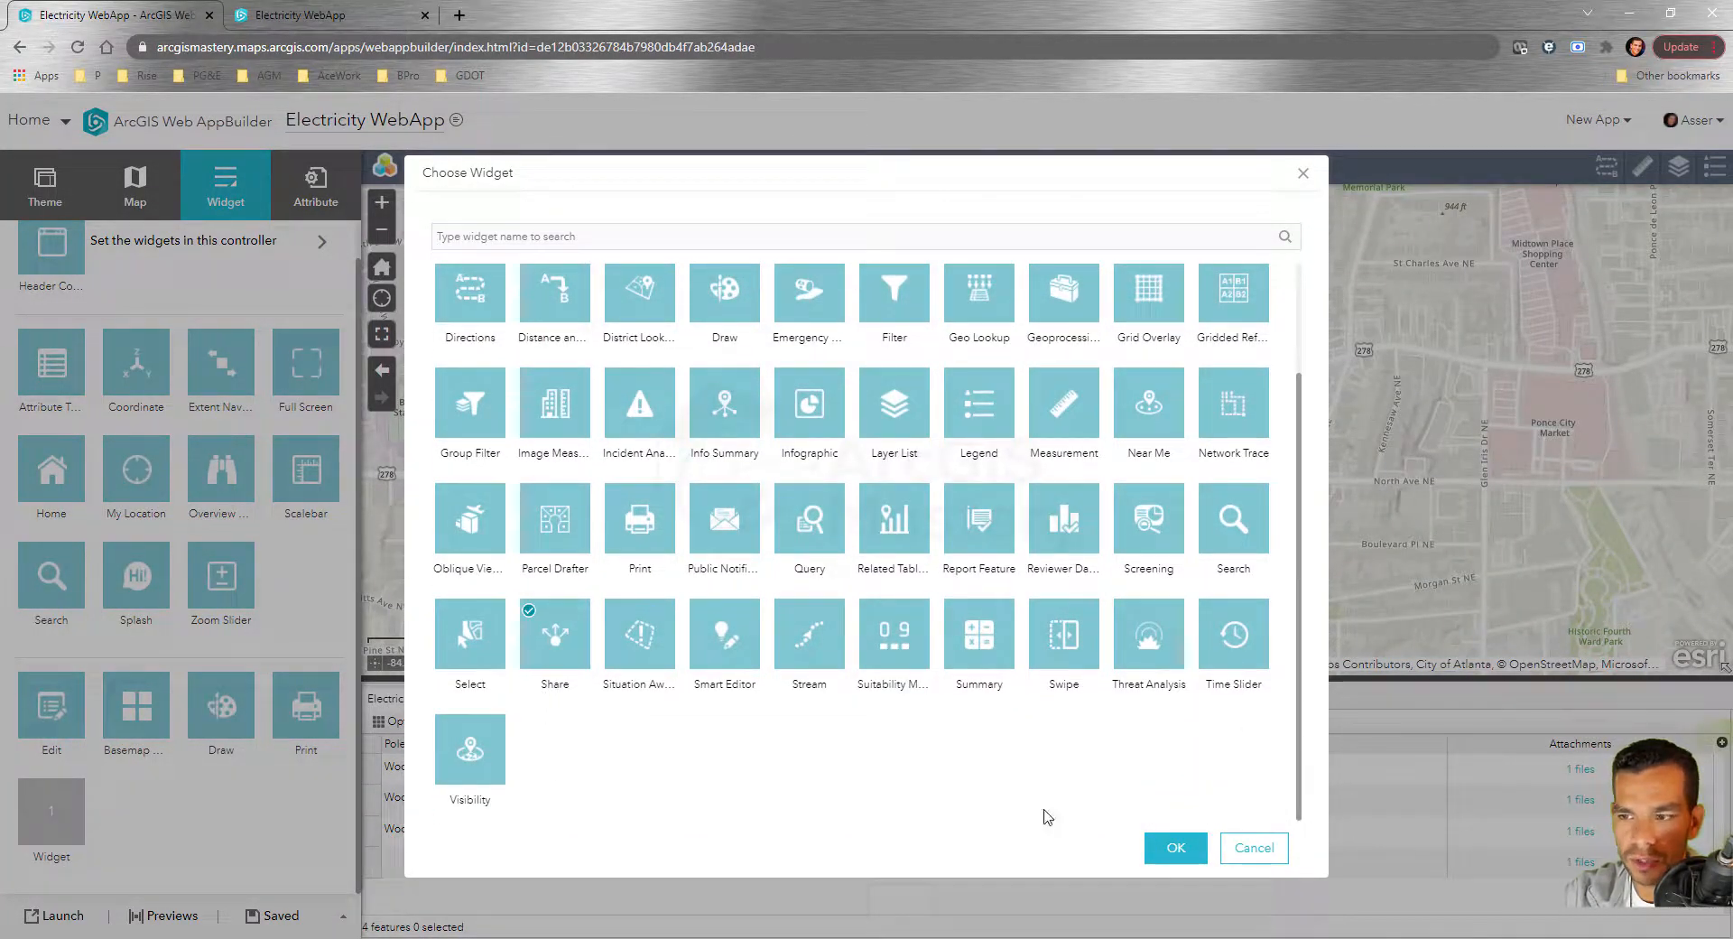
left_click(1176, 851)
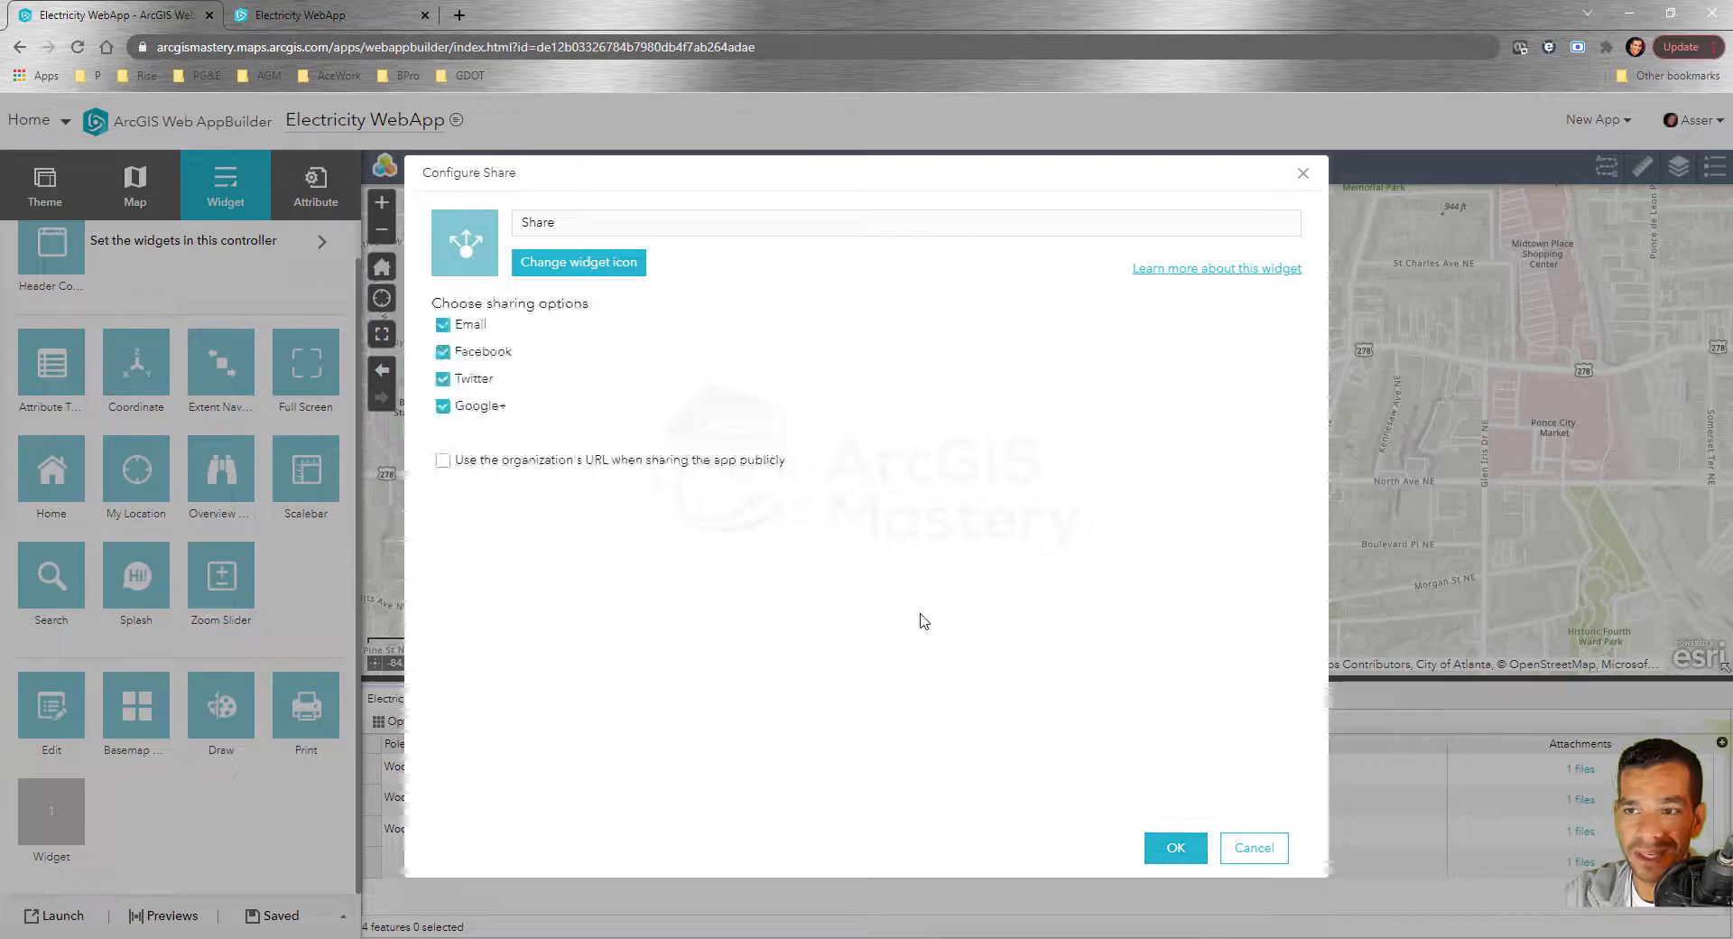
left_click(1176, 848)
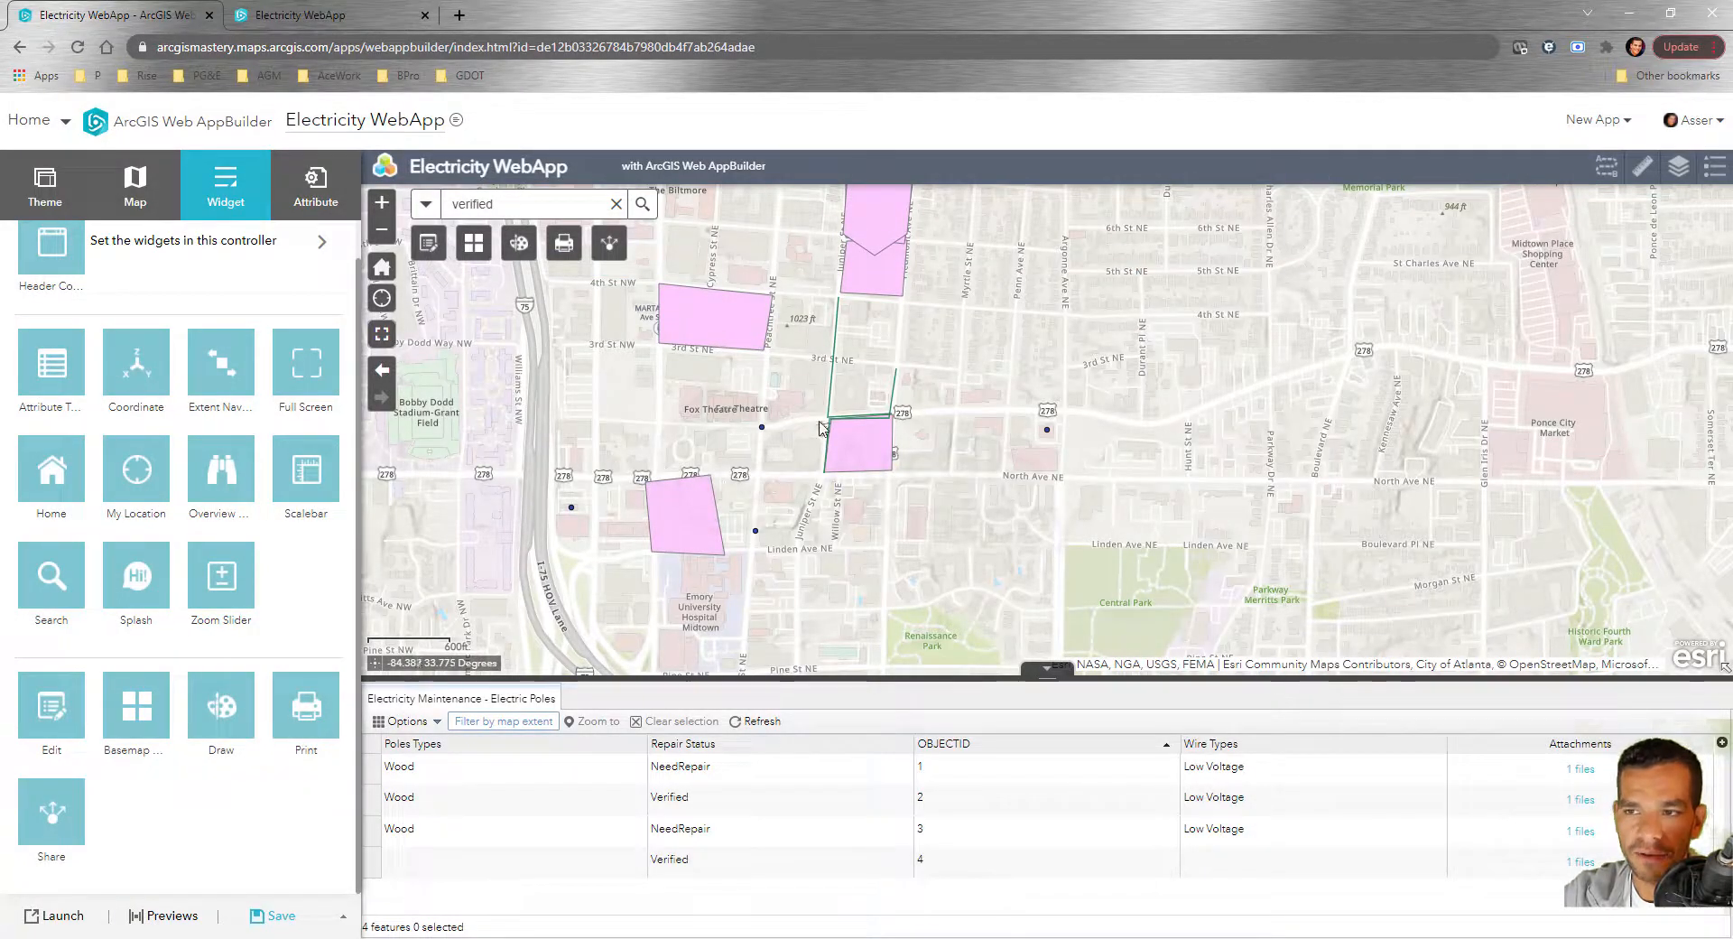
scroll(848, 461, "down", 1)
scroll(870, 489, "down", 1)
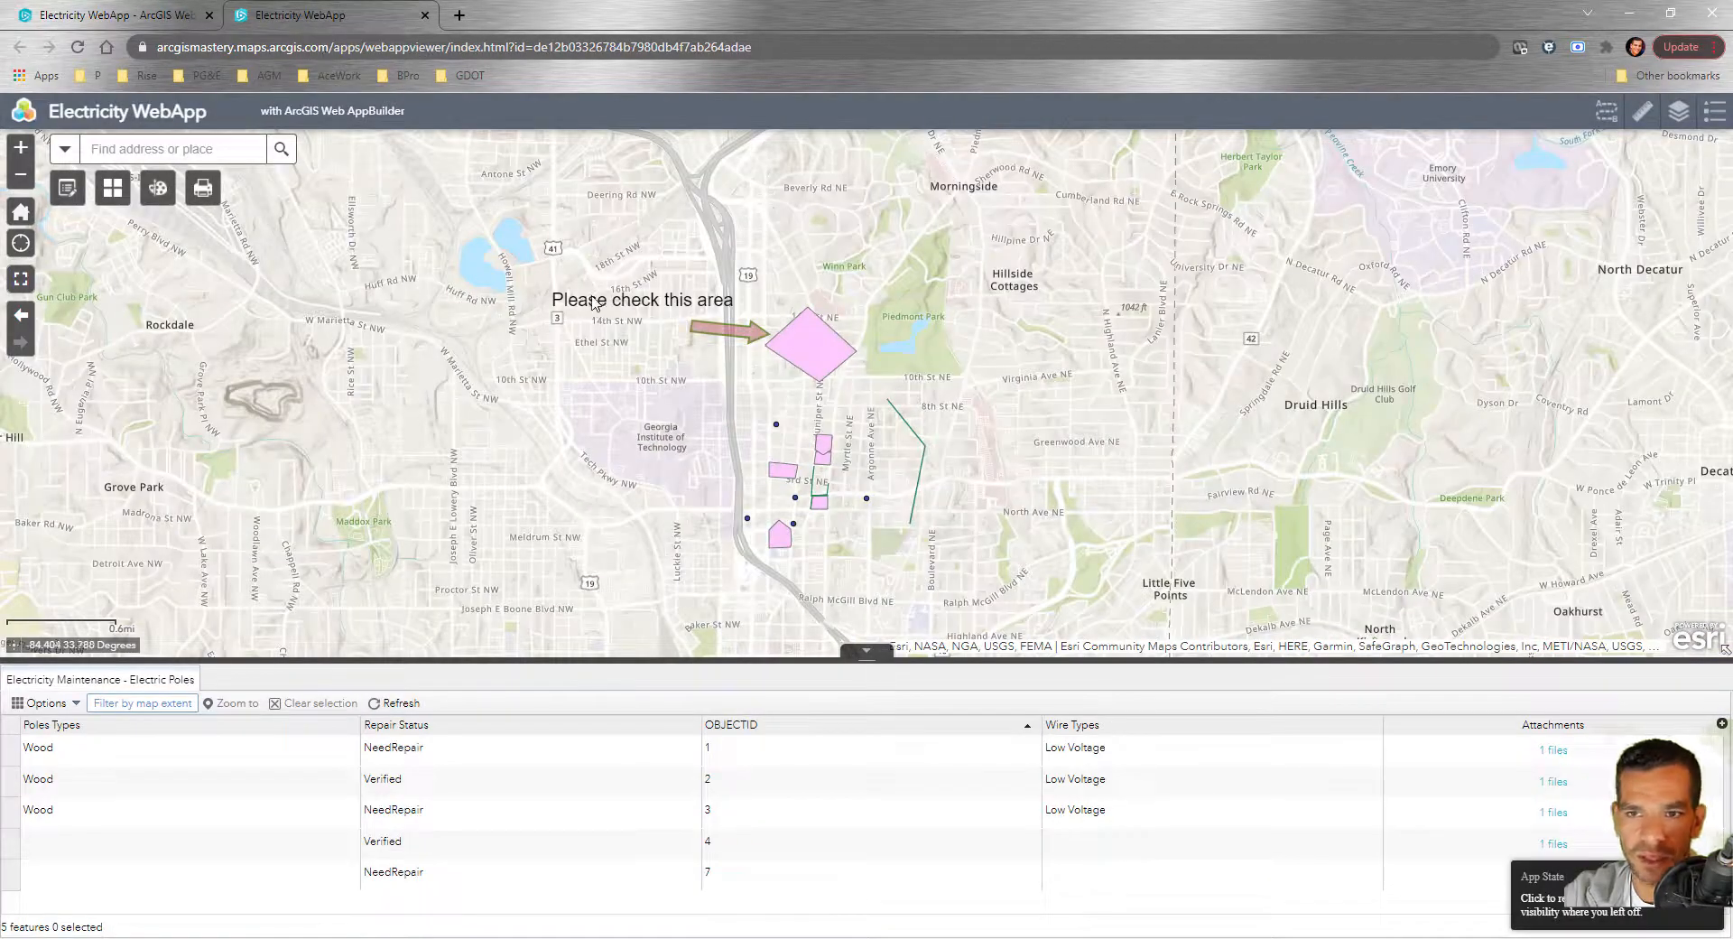
left_click(90, 16)
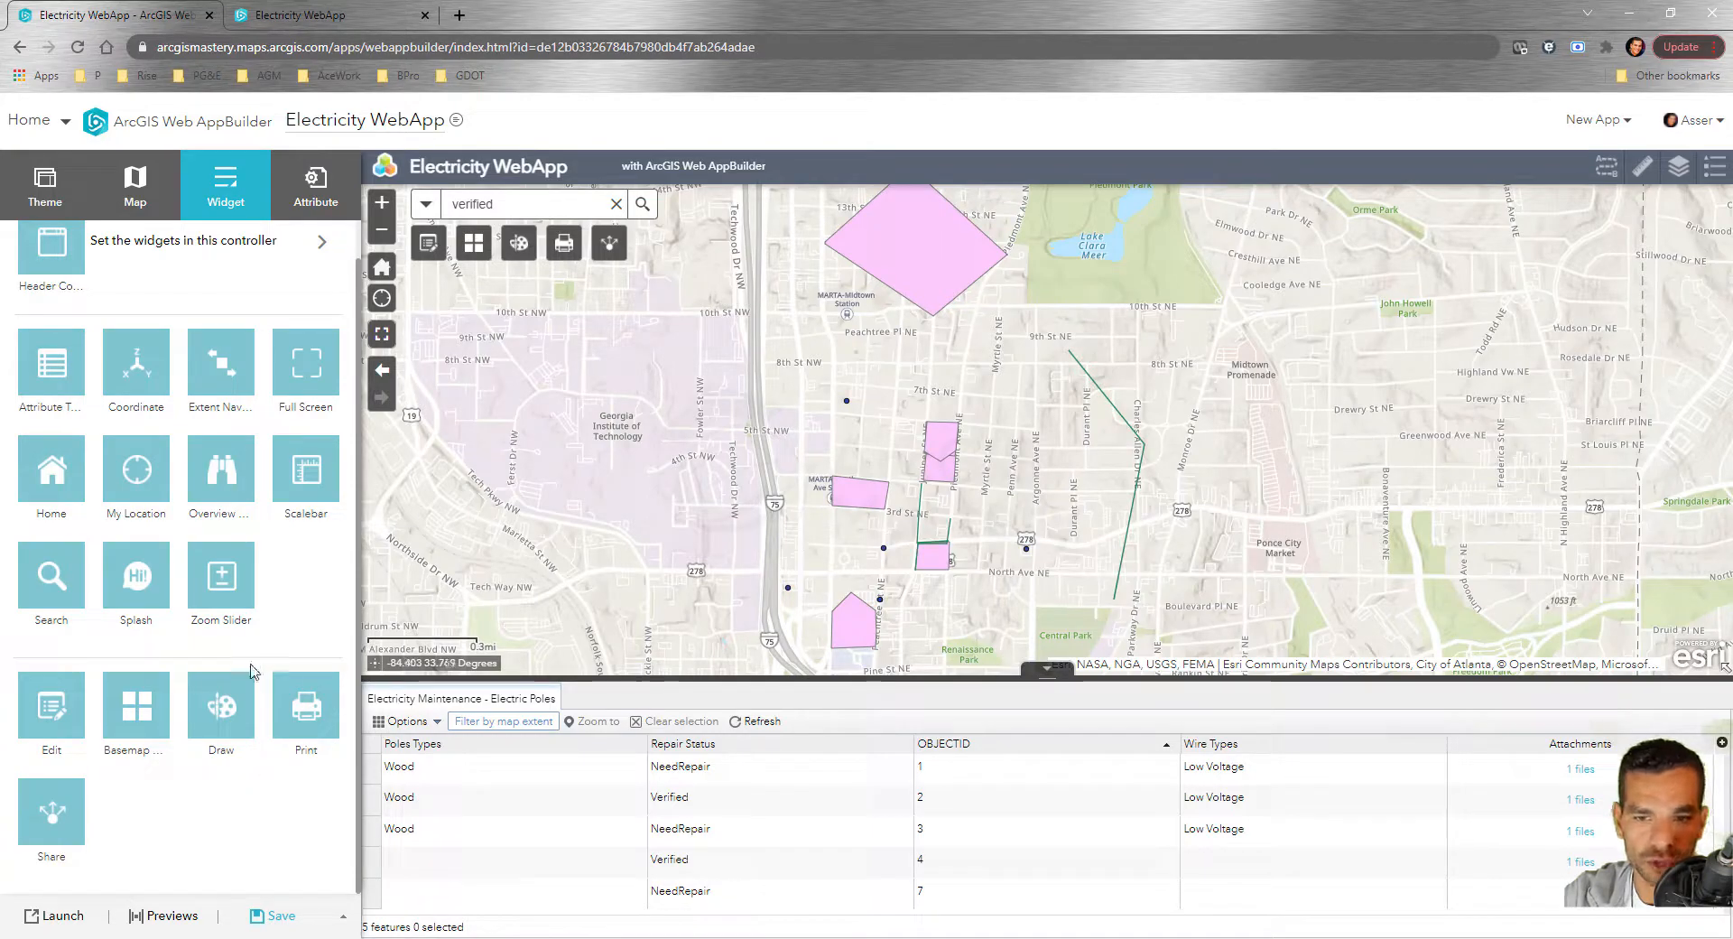
Remove the Share widget again, leaving the fifth slot free for Filter
left_click(75, 836)
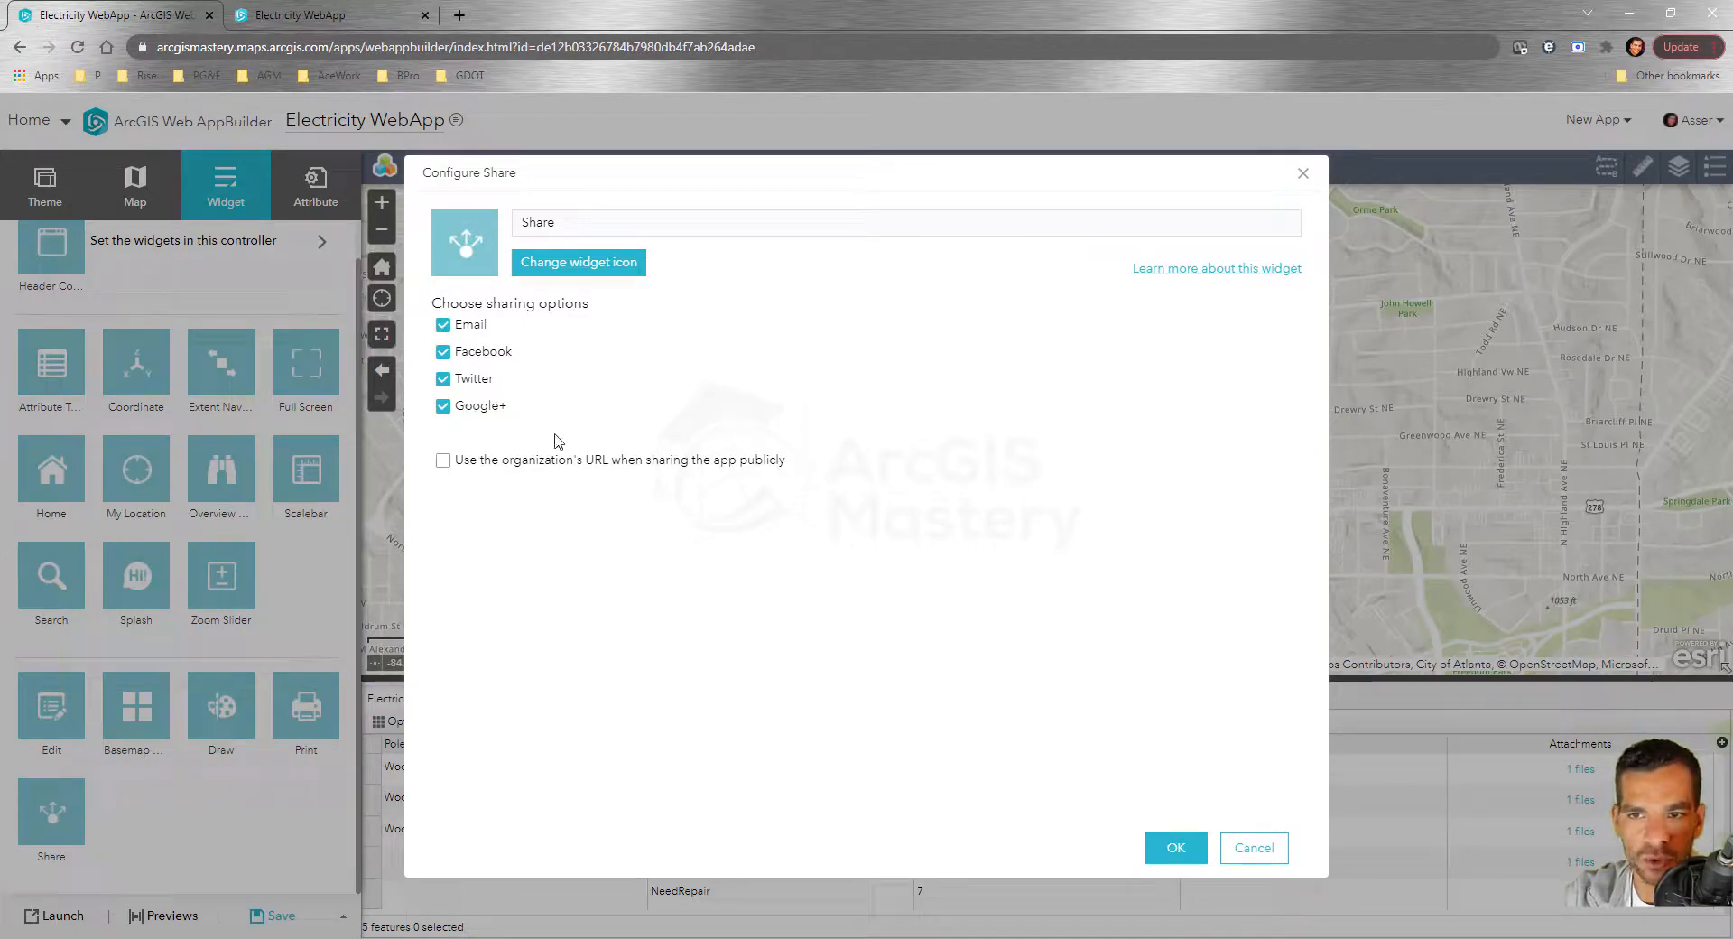
left_click(1257, 853)
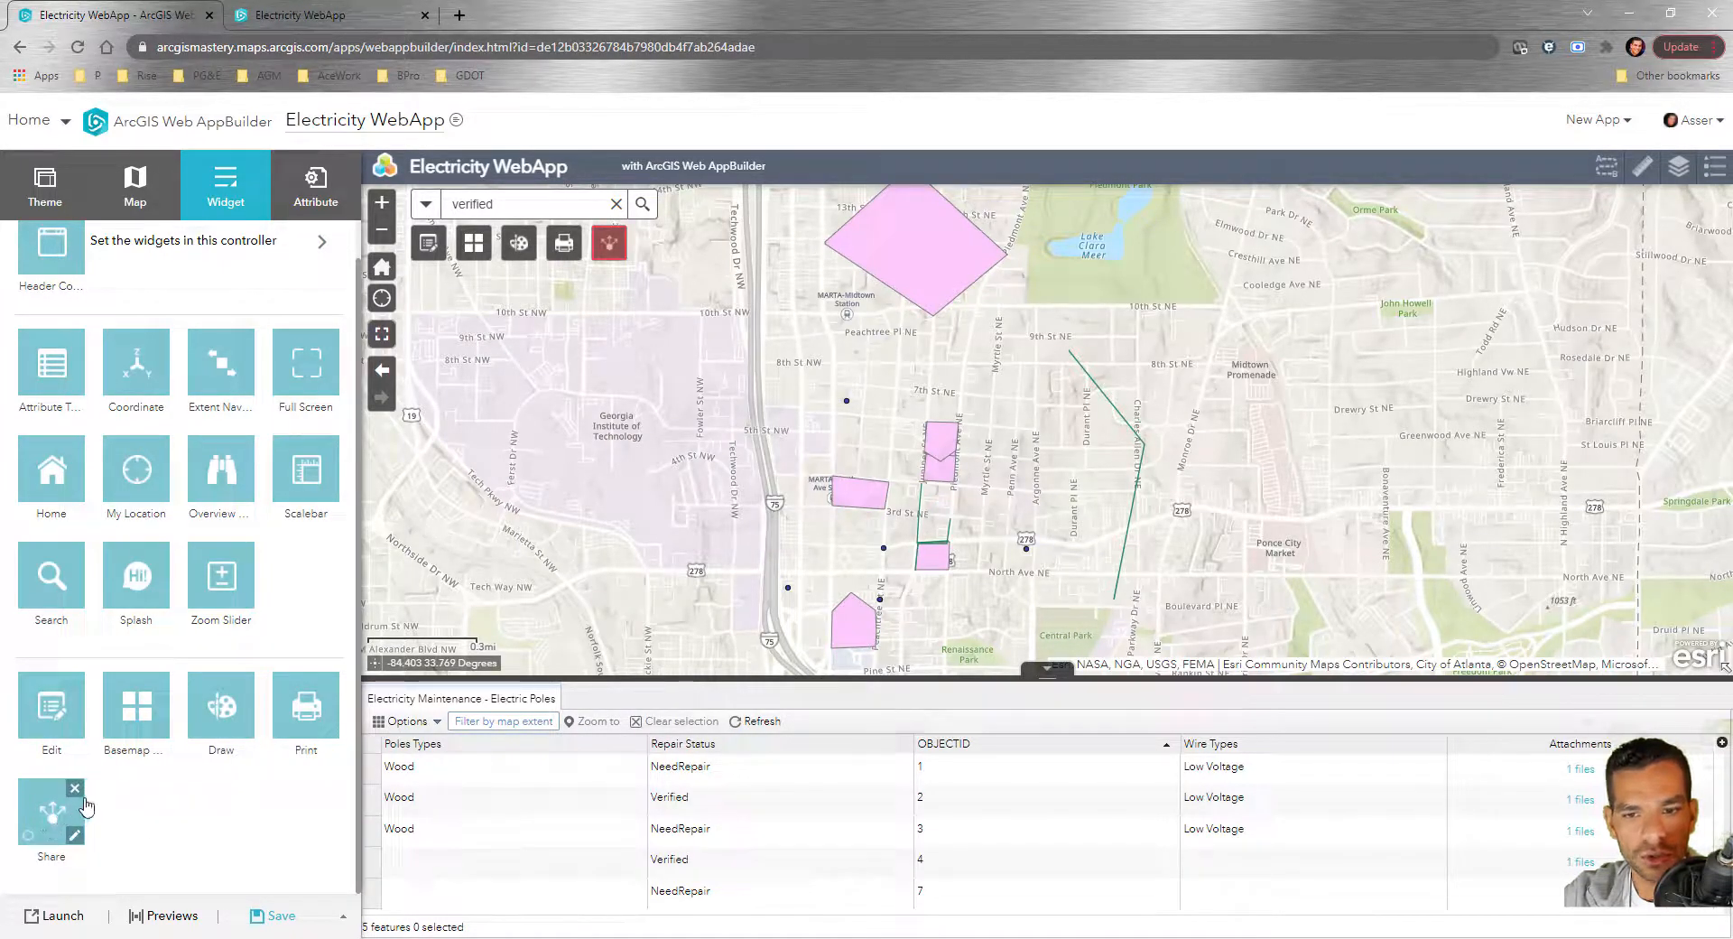
left_click(75, 788)
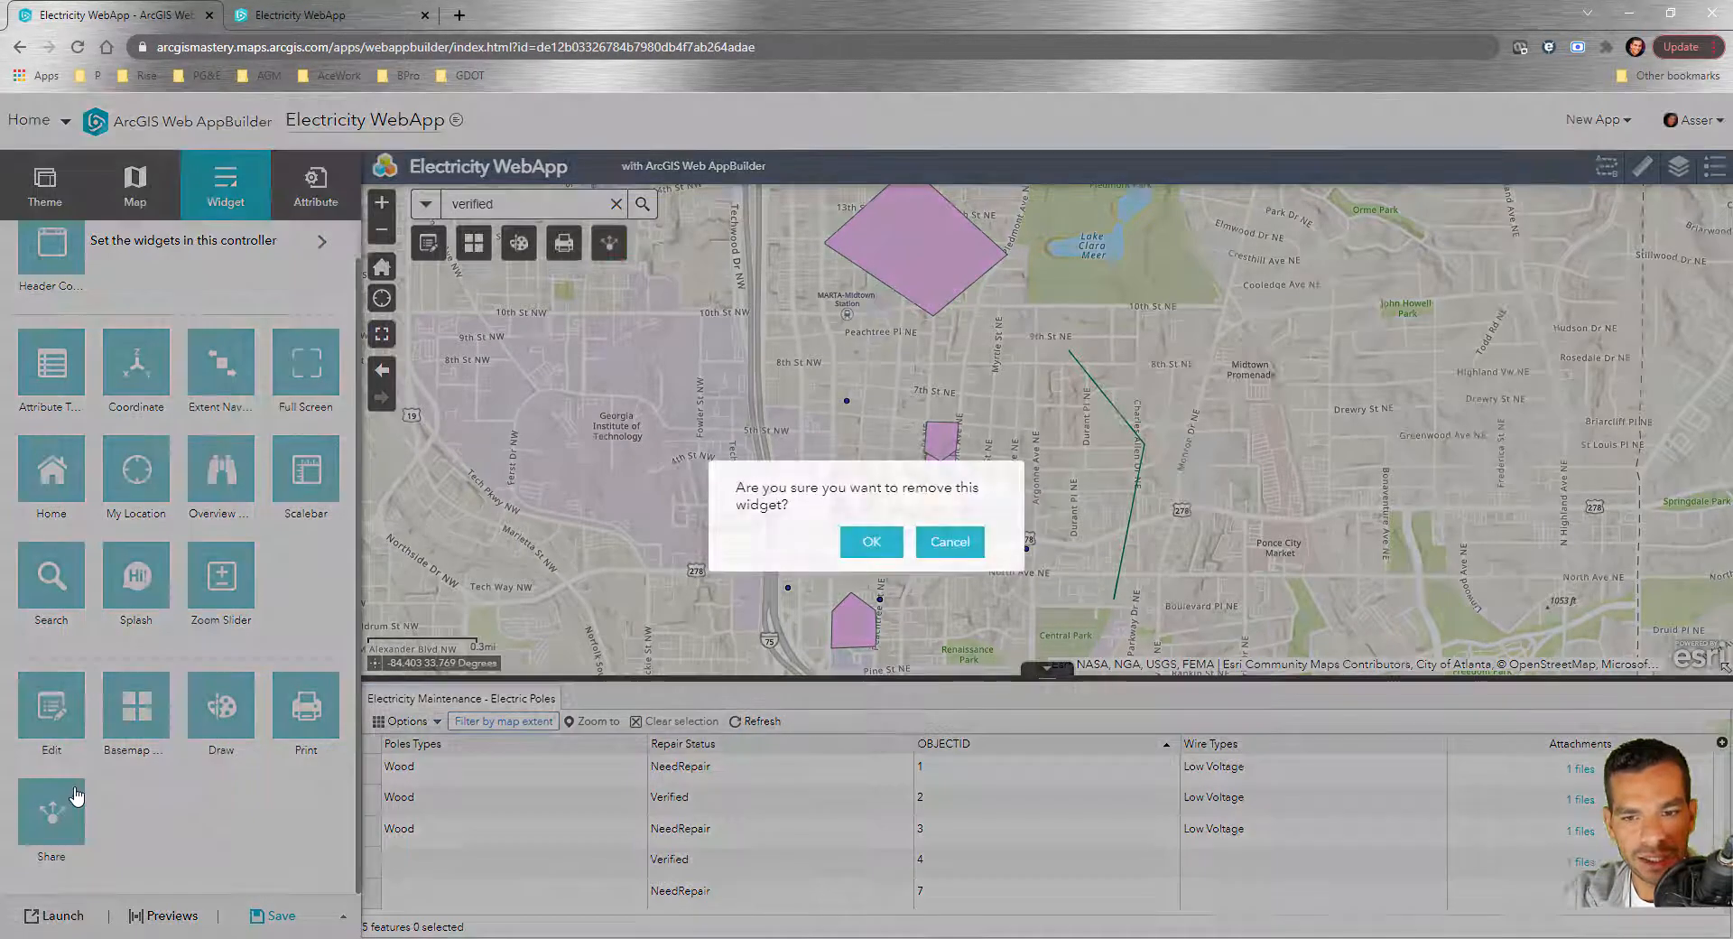
left_click(872, 543)
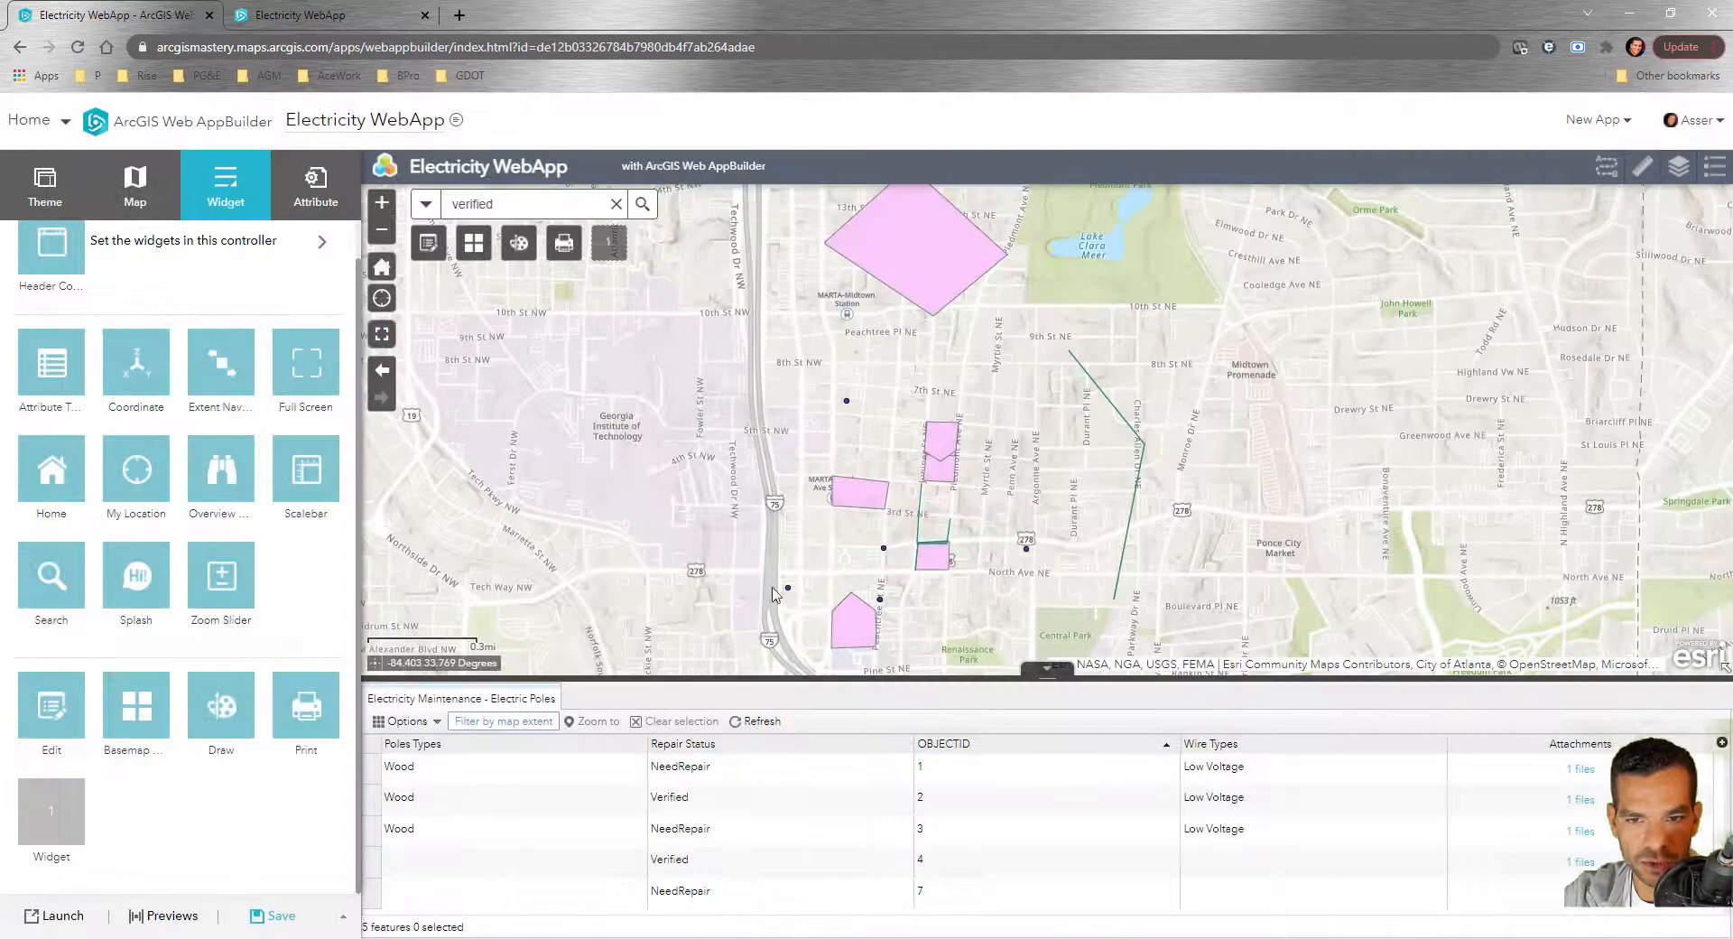
left_click(54, 821)
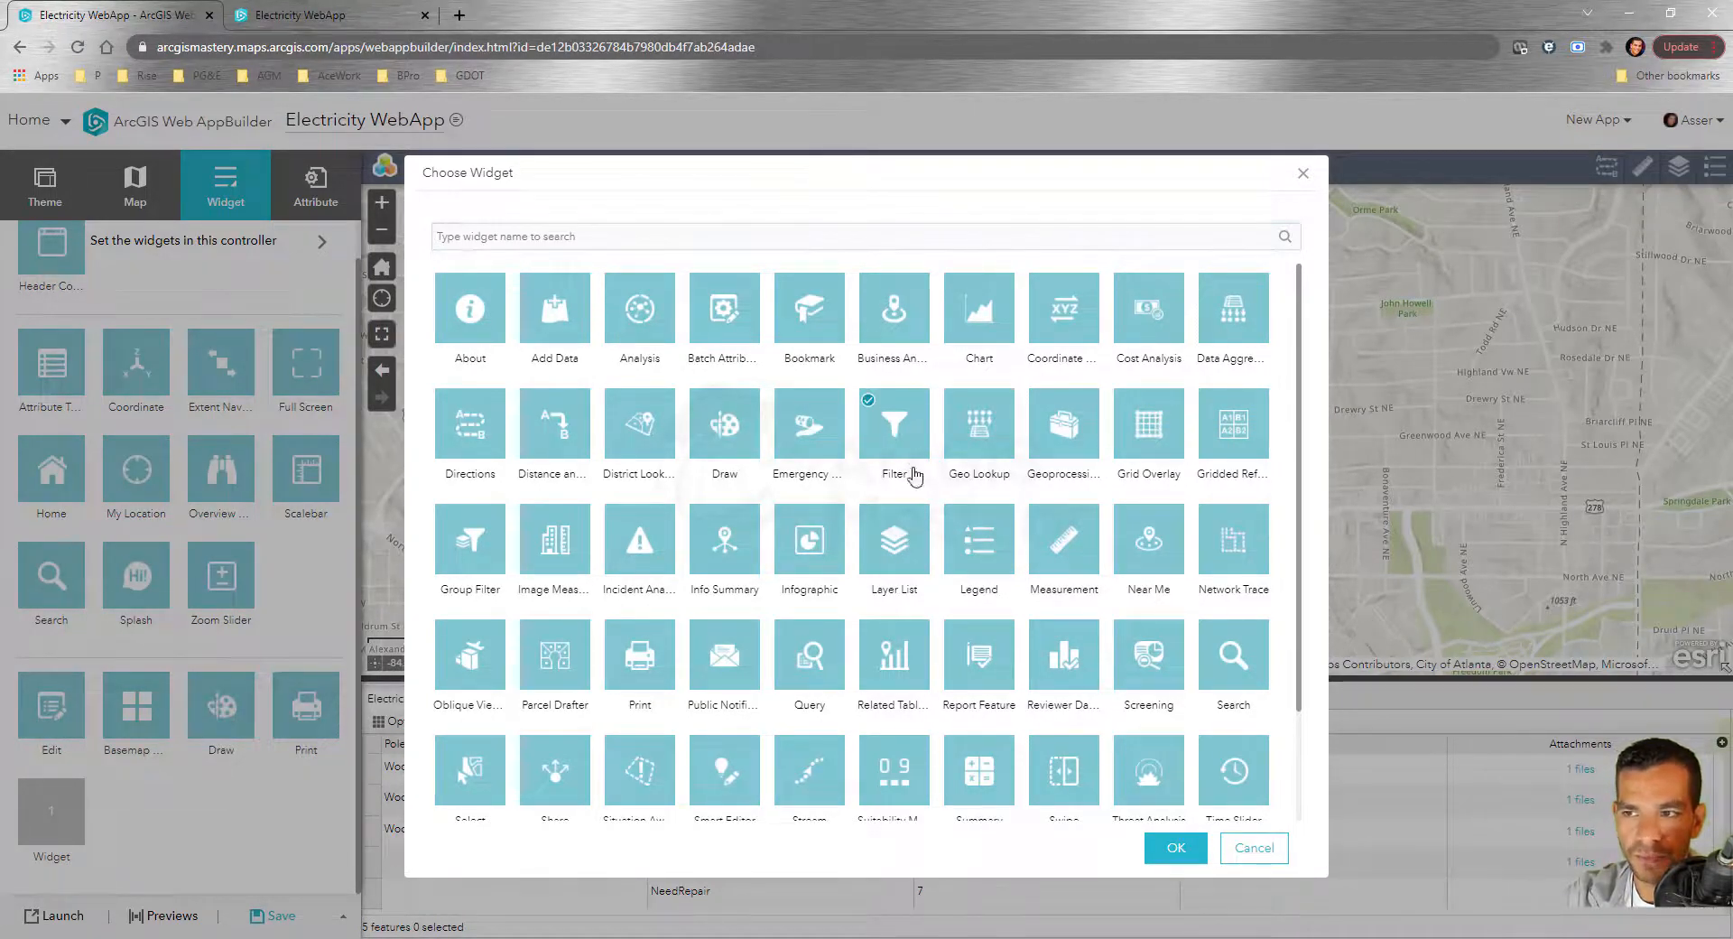
Add a Filter widget filter on the Electric Poles layer, relabelled 'Electric Poles'
left_click(1176, 850)
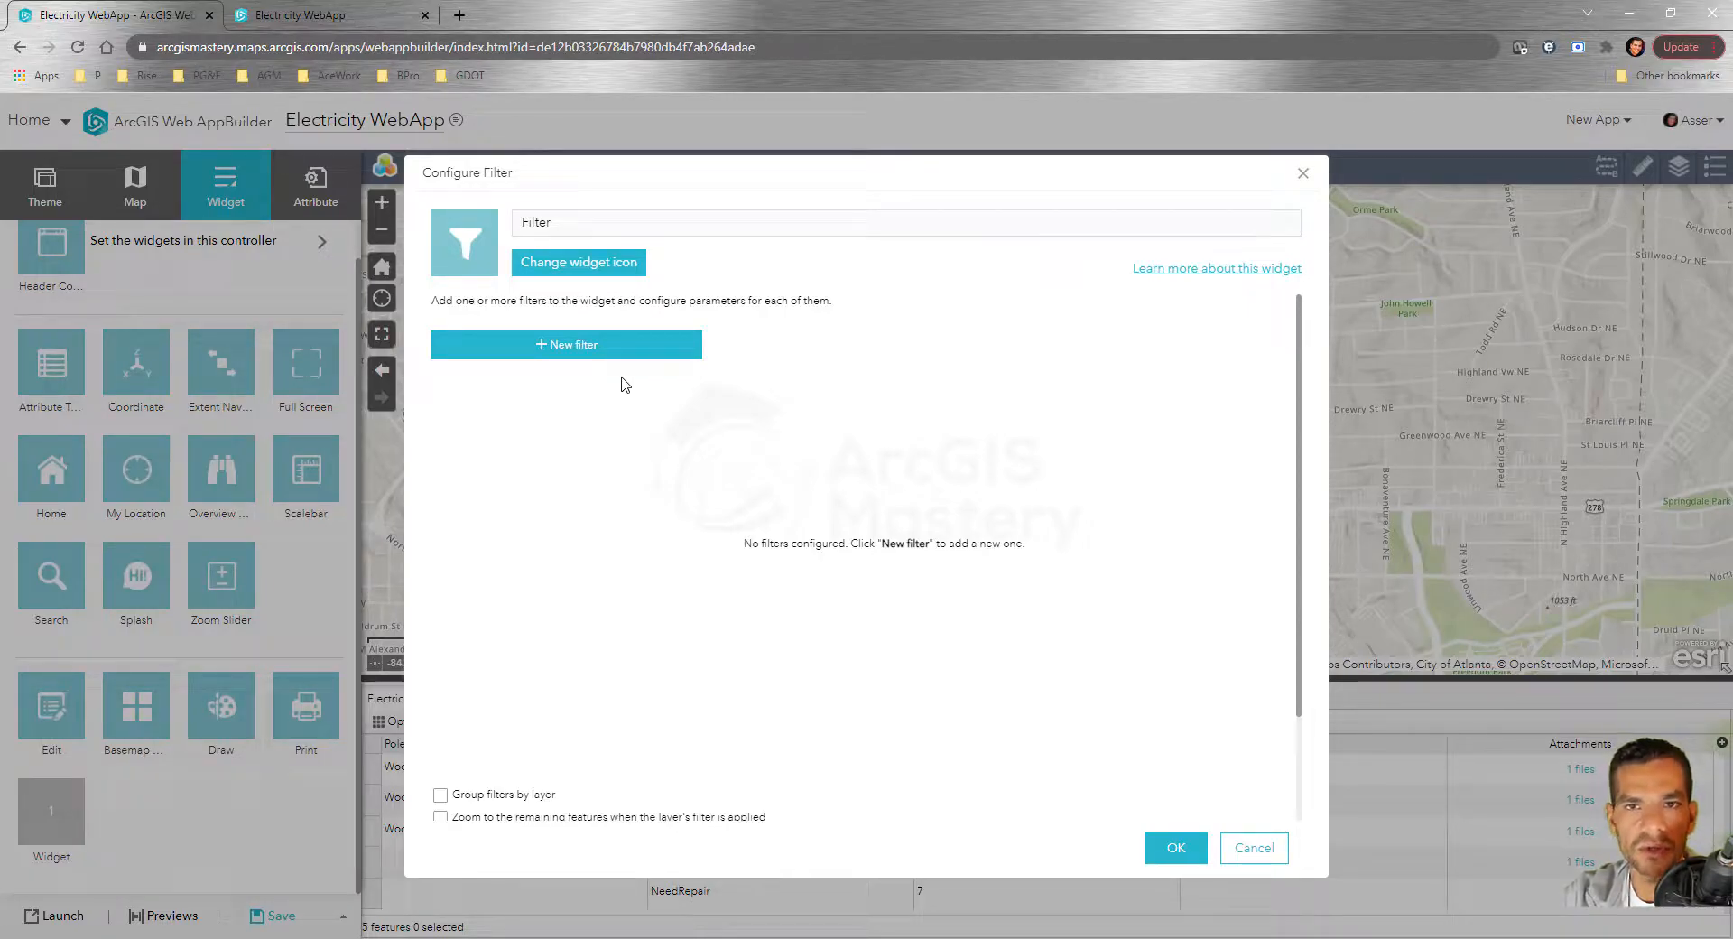
left_click(592, 348)
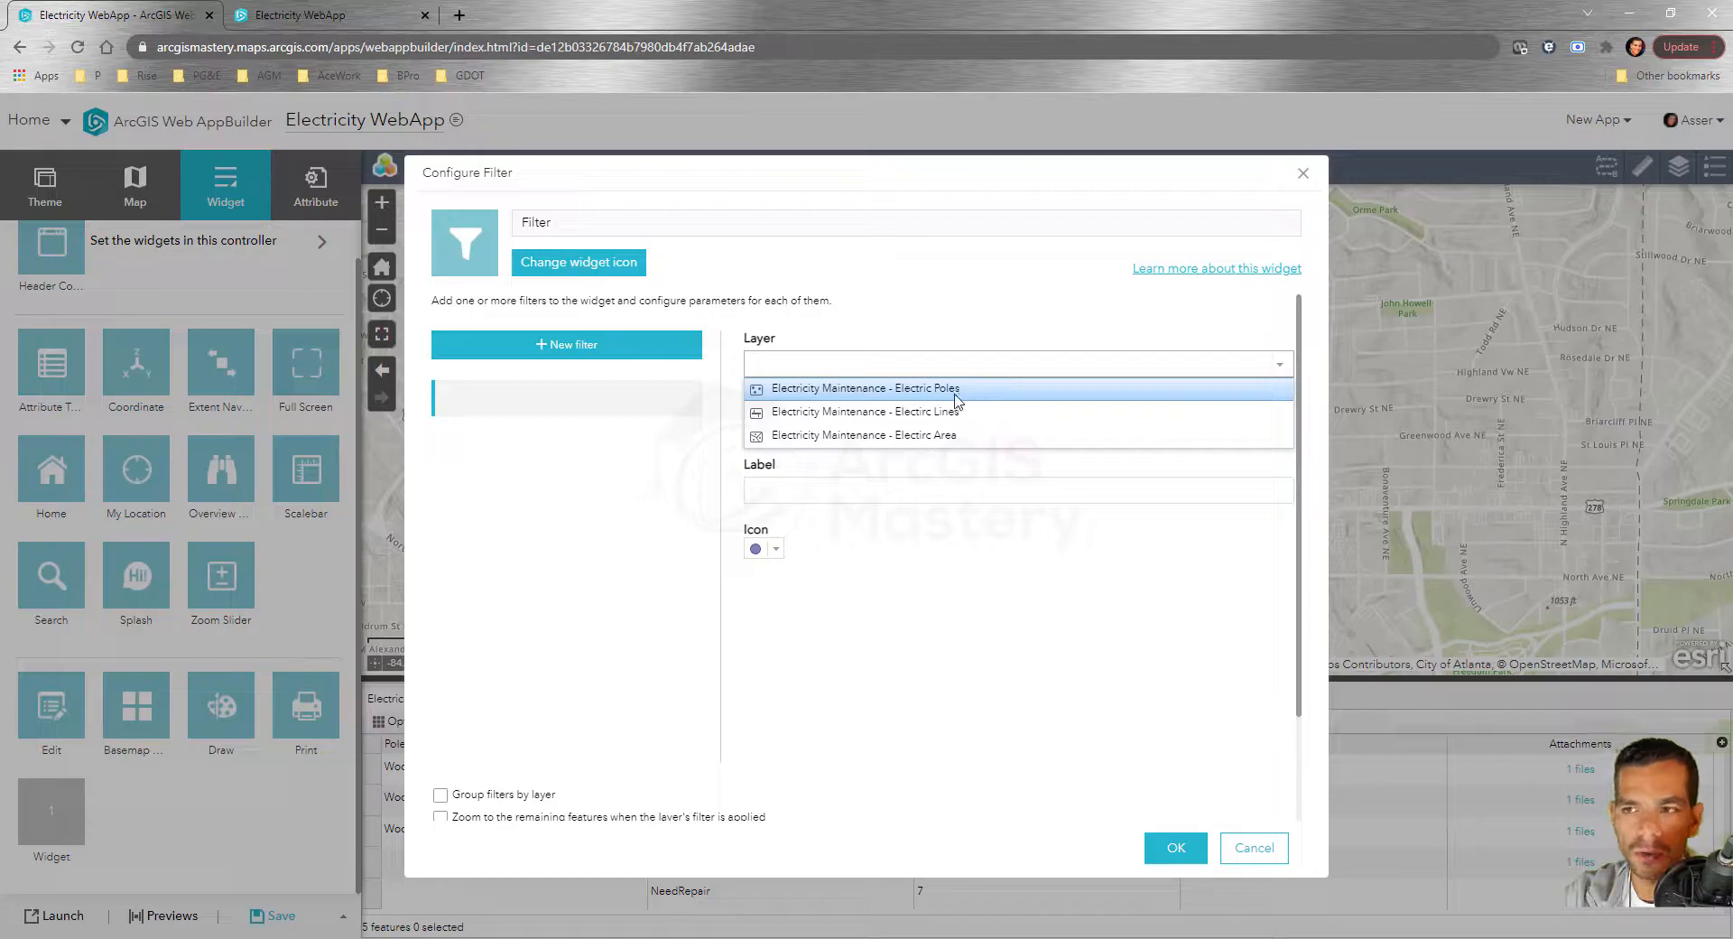
left_click(930, 397)
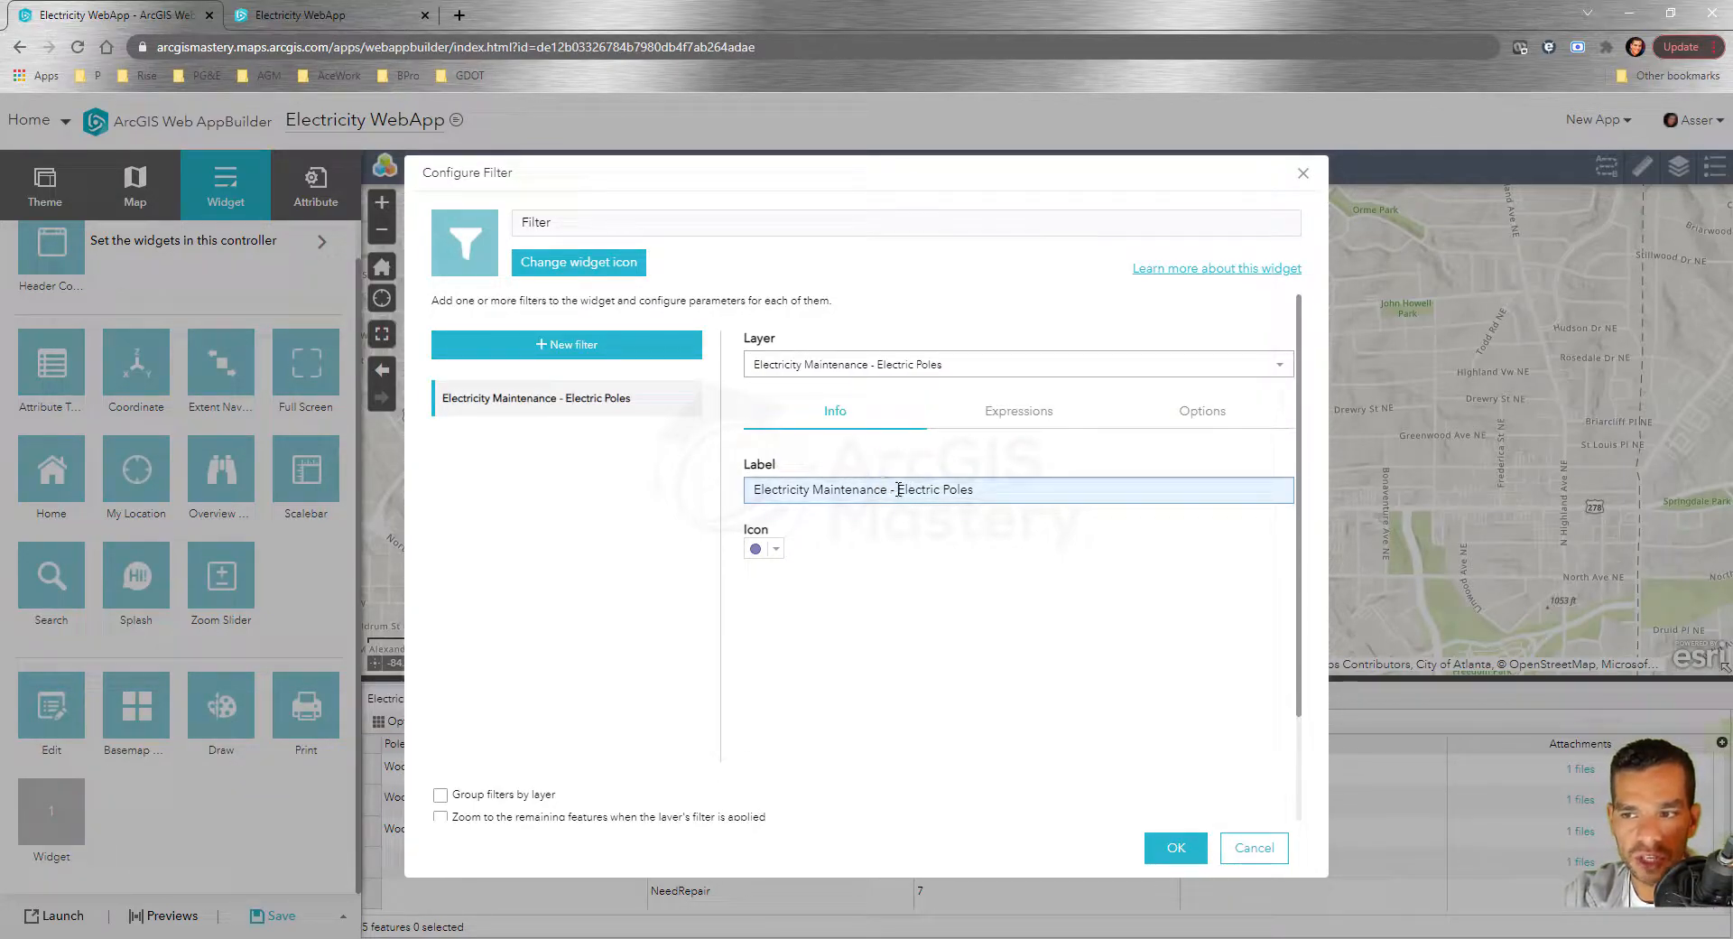
left_click_drag(899, 490, 686, 499)
key("BackSpace")
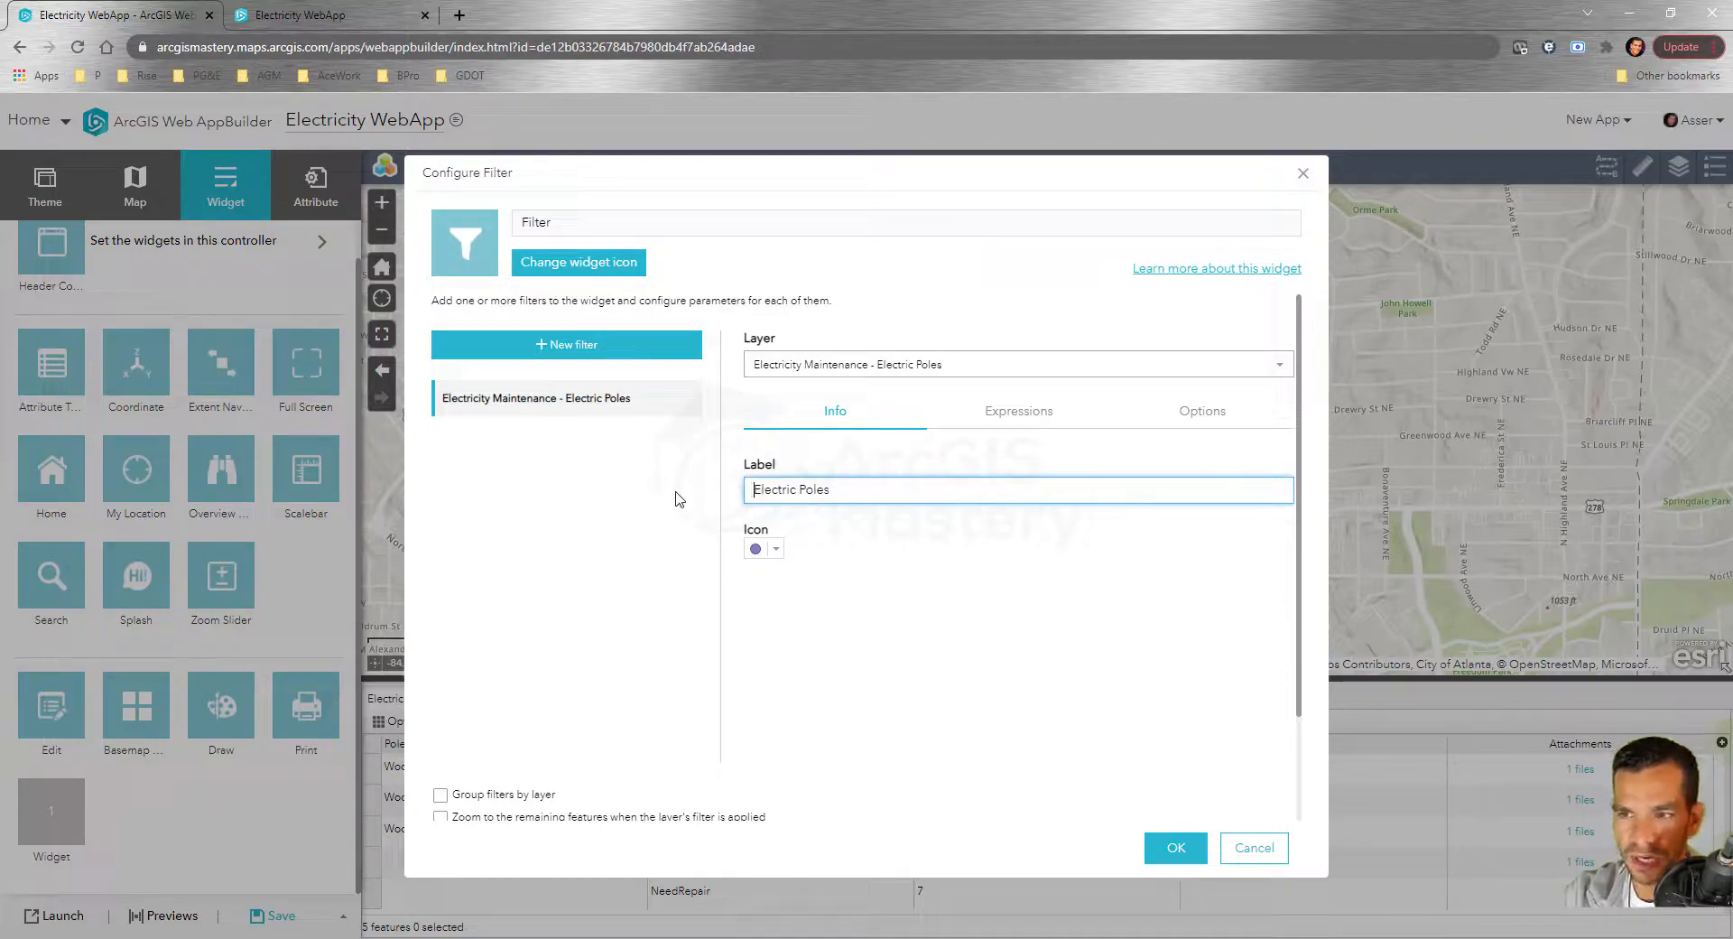
left_click(960, 547)
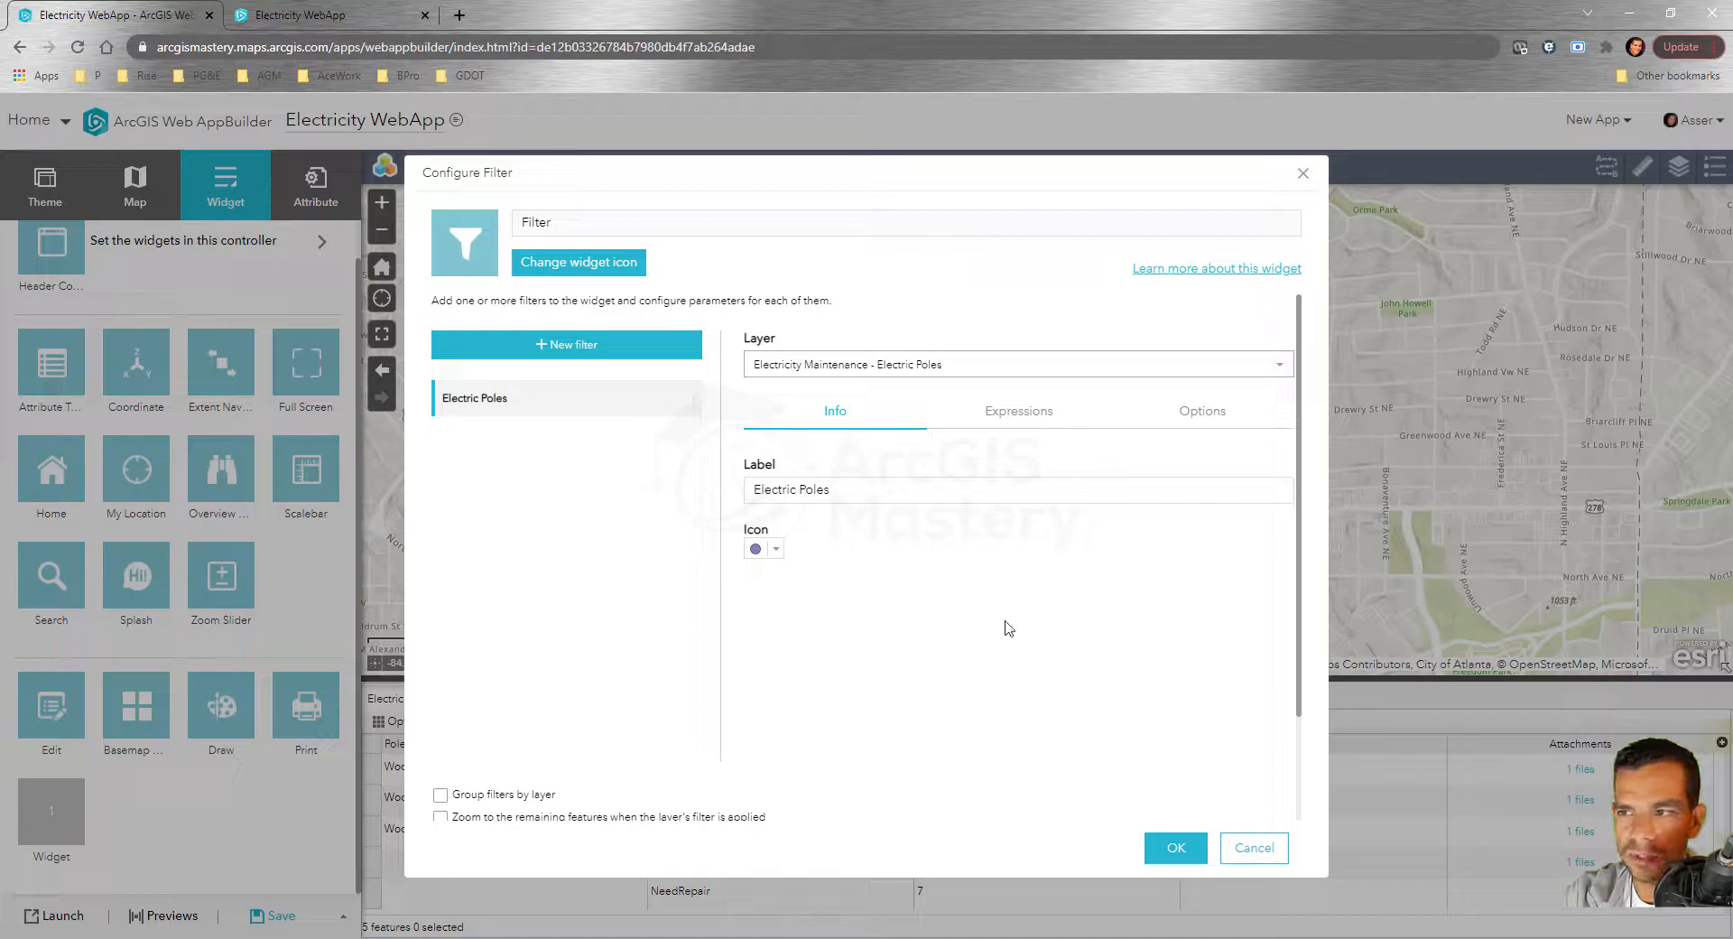
left_click(1000, 422)
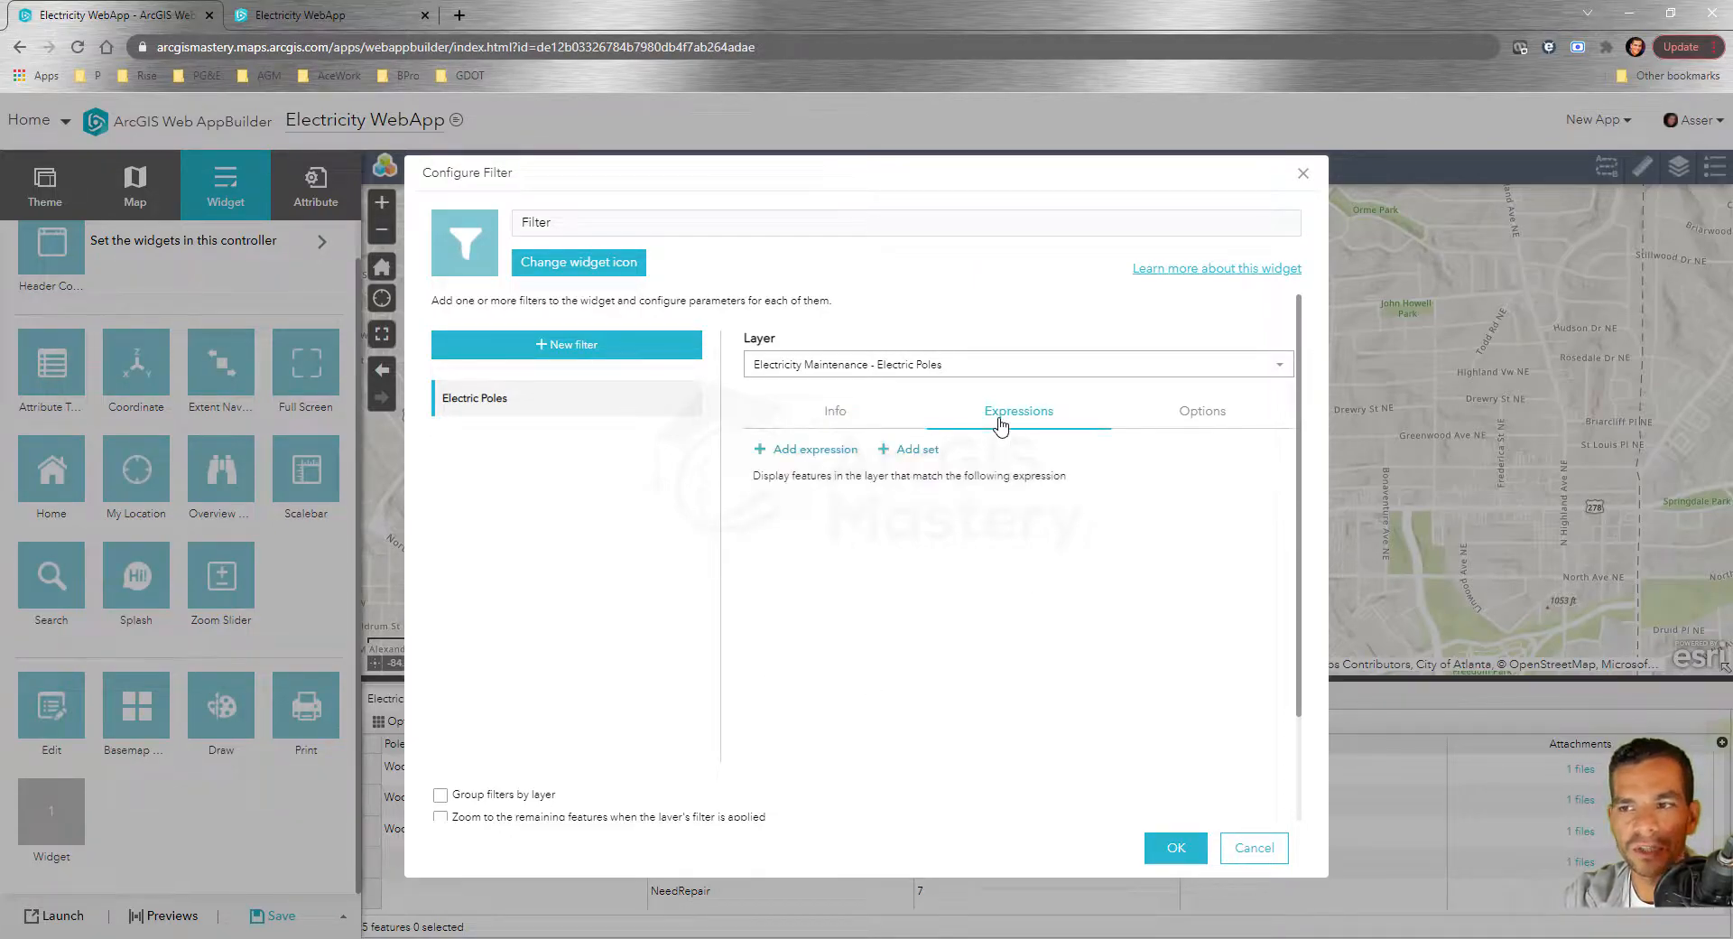
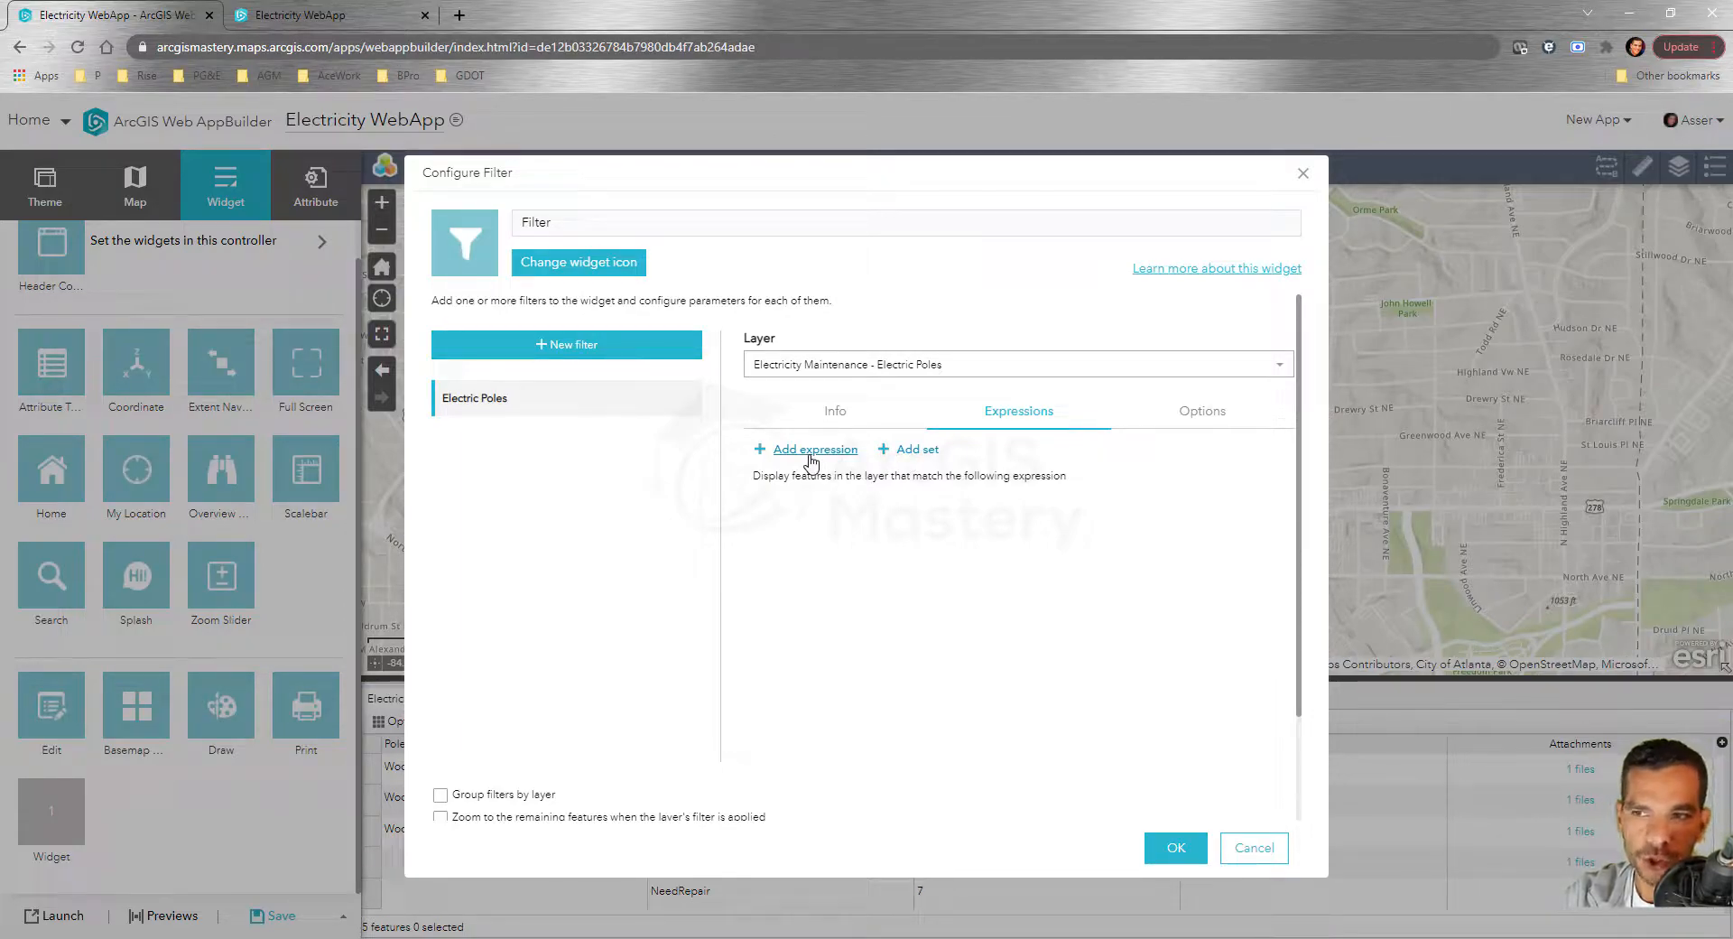
Add a Repair Status expression to Electric Poles that asks users to pick from unique values
left_click(811, 459)
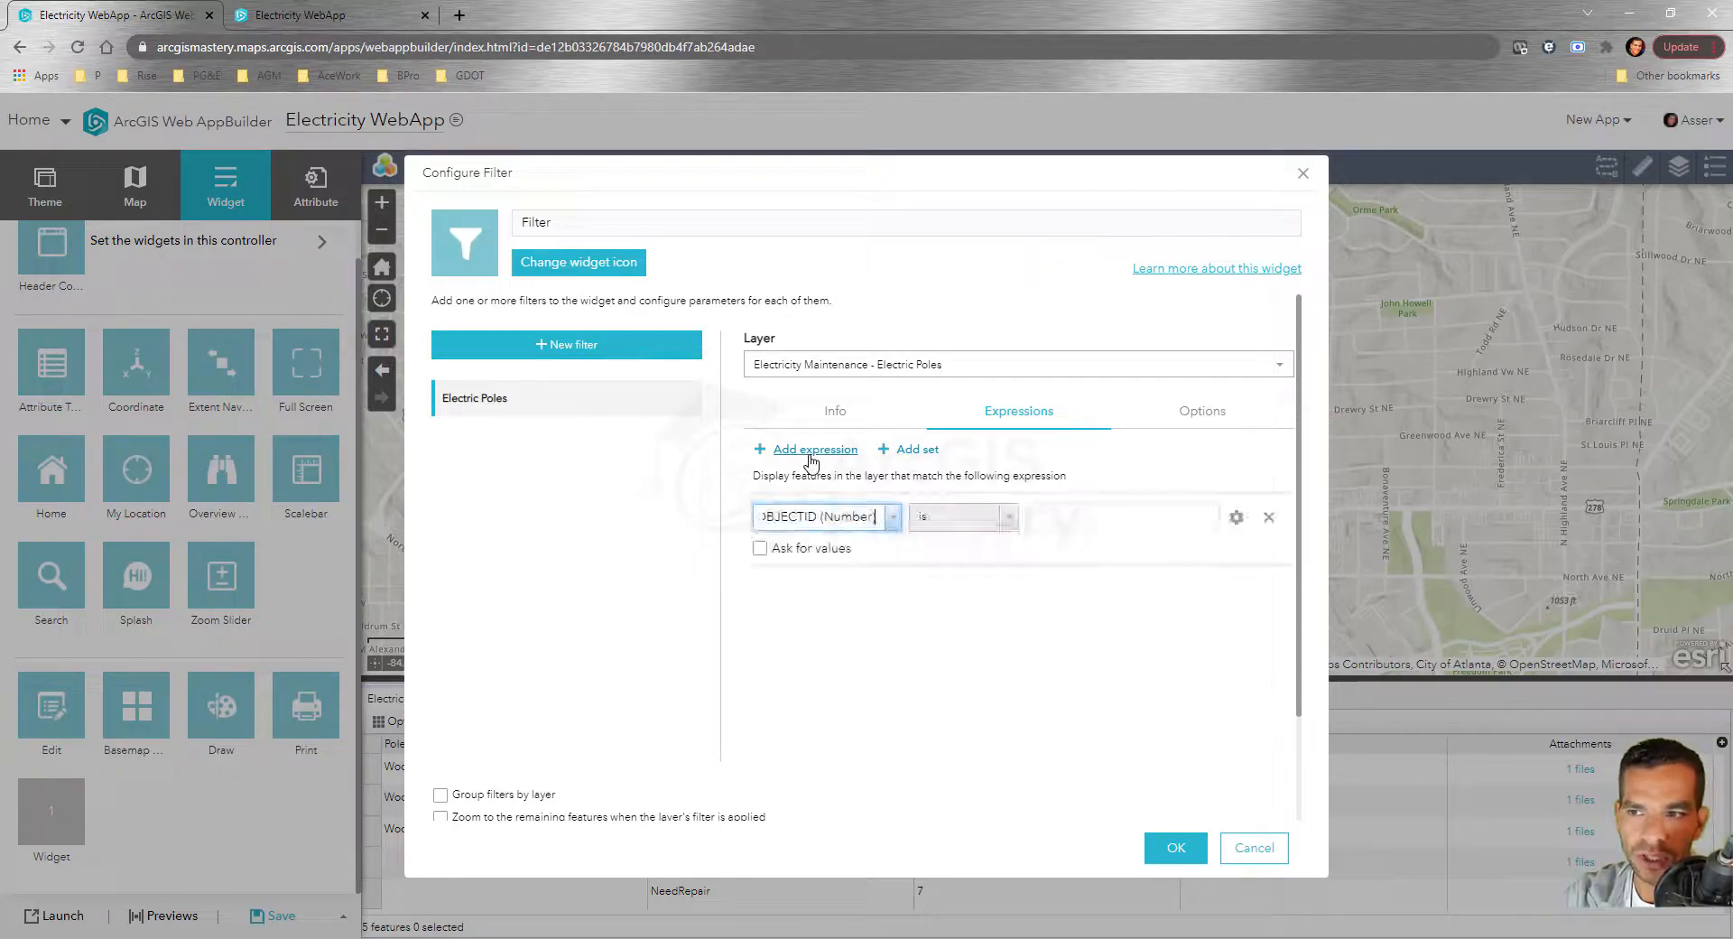
left_click(891, 519)
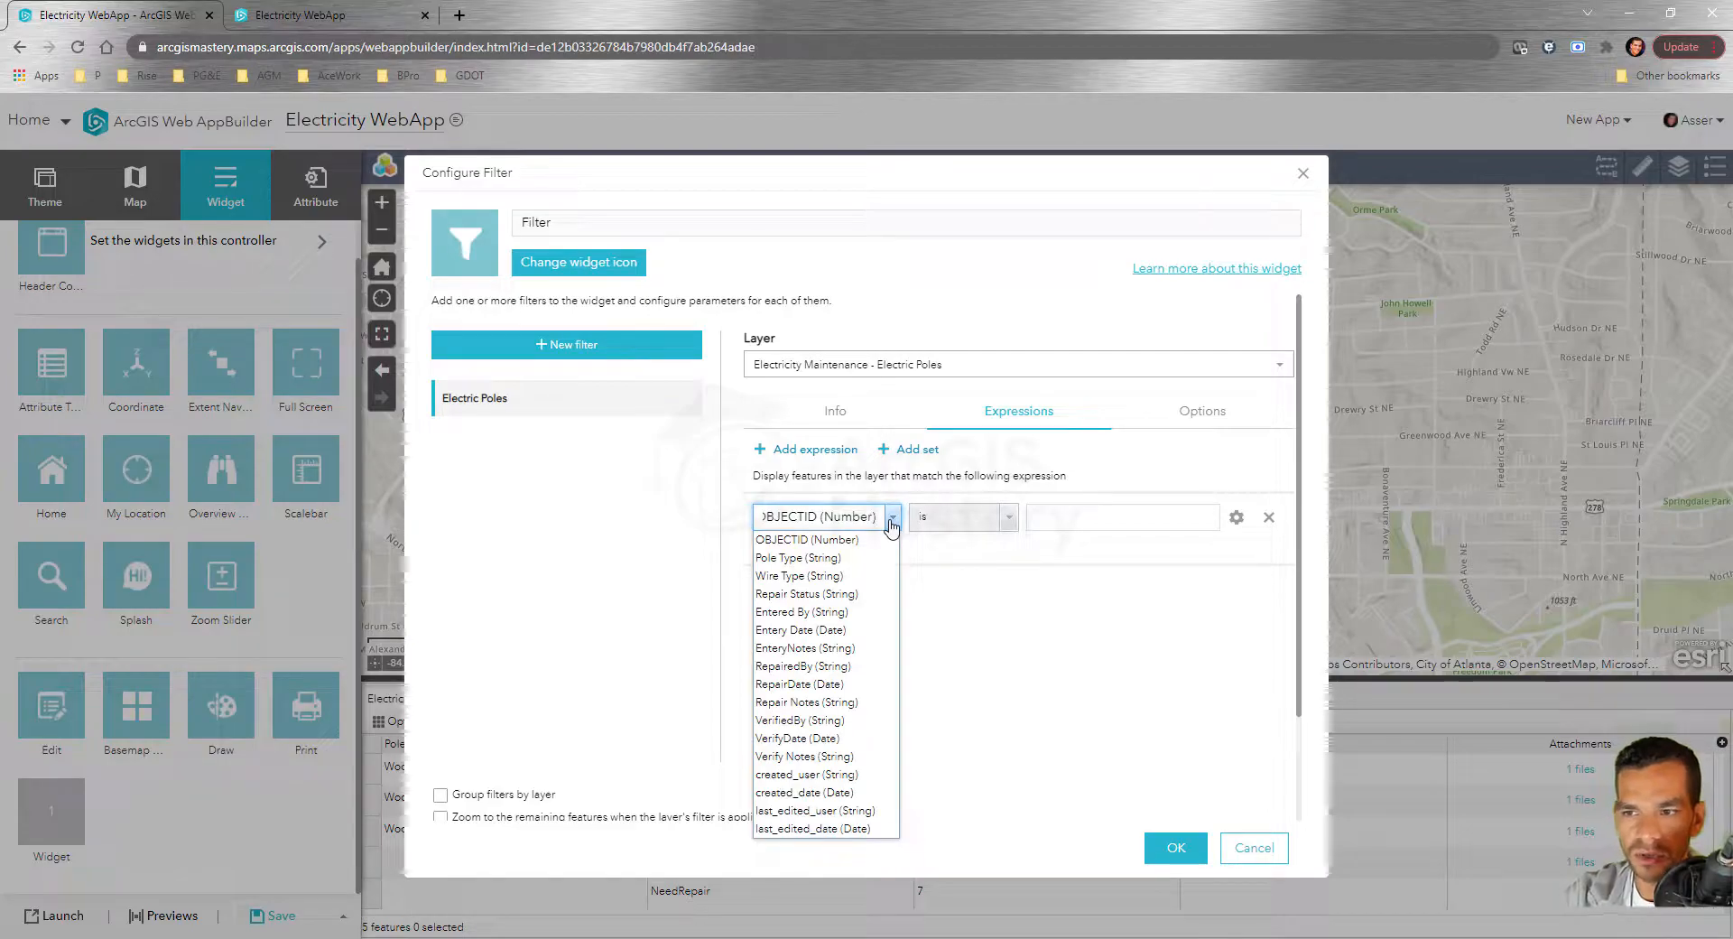
left_click(844, 594)
left_click(760, 549)
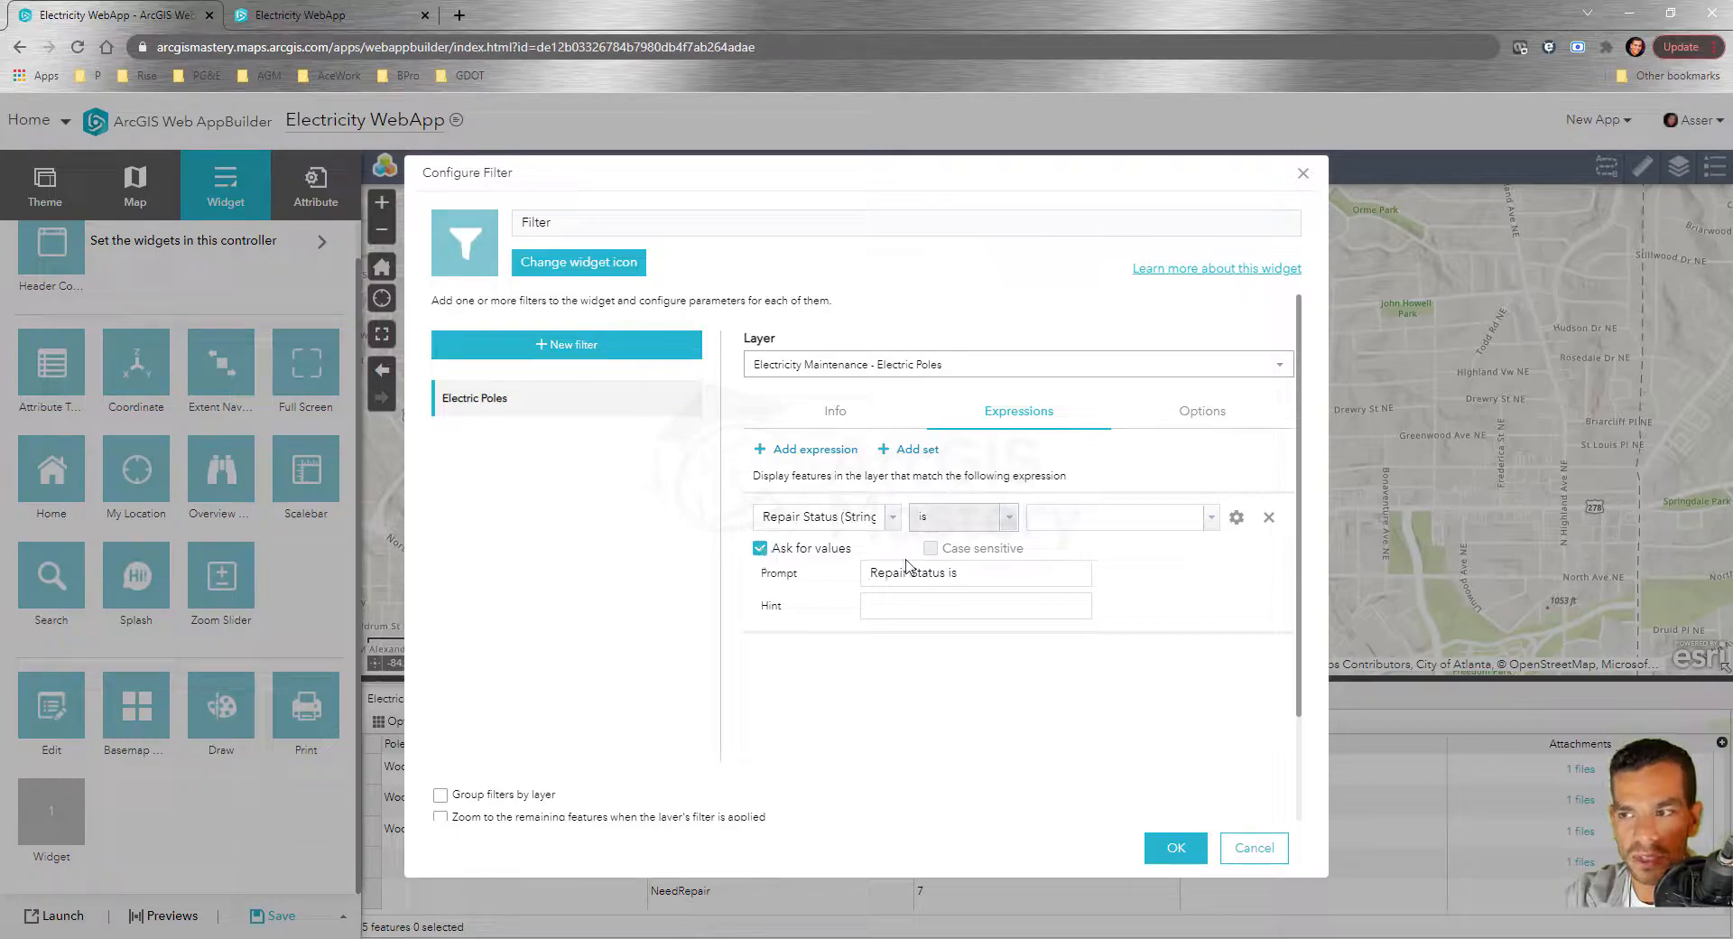
left_click(1236, 520)
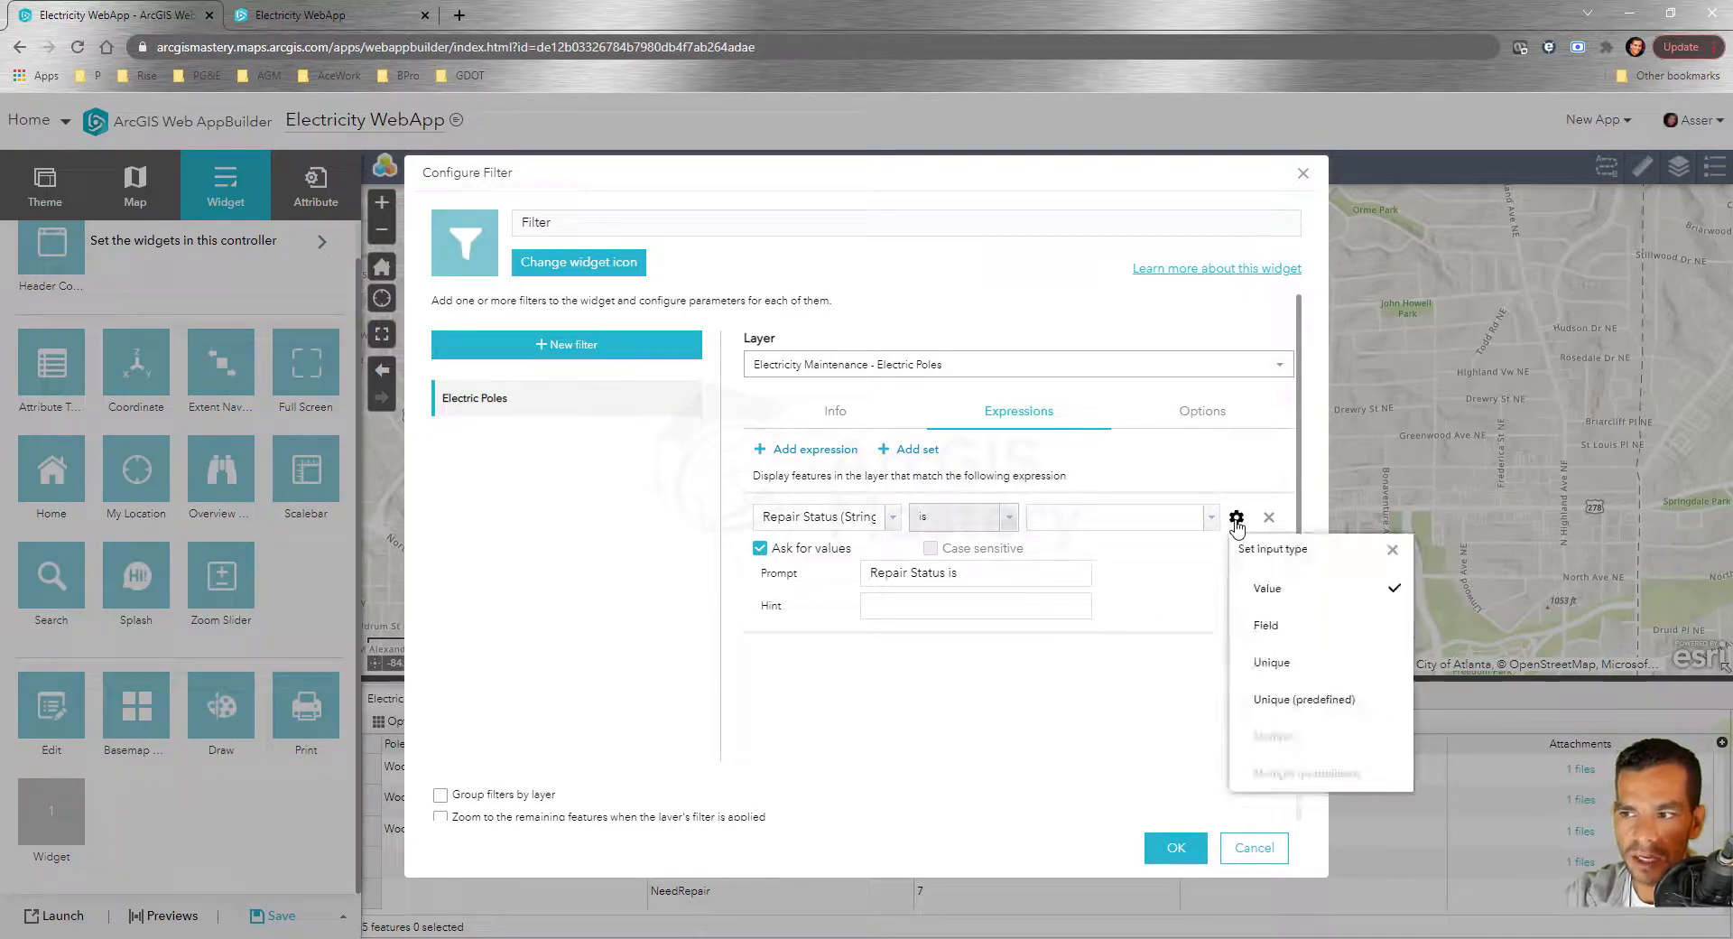
left_click(1300, 671)
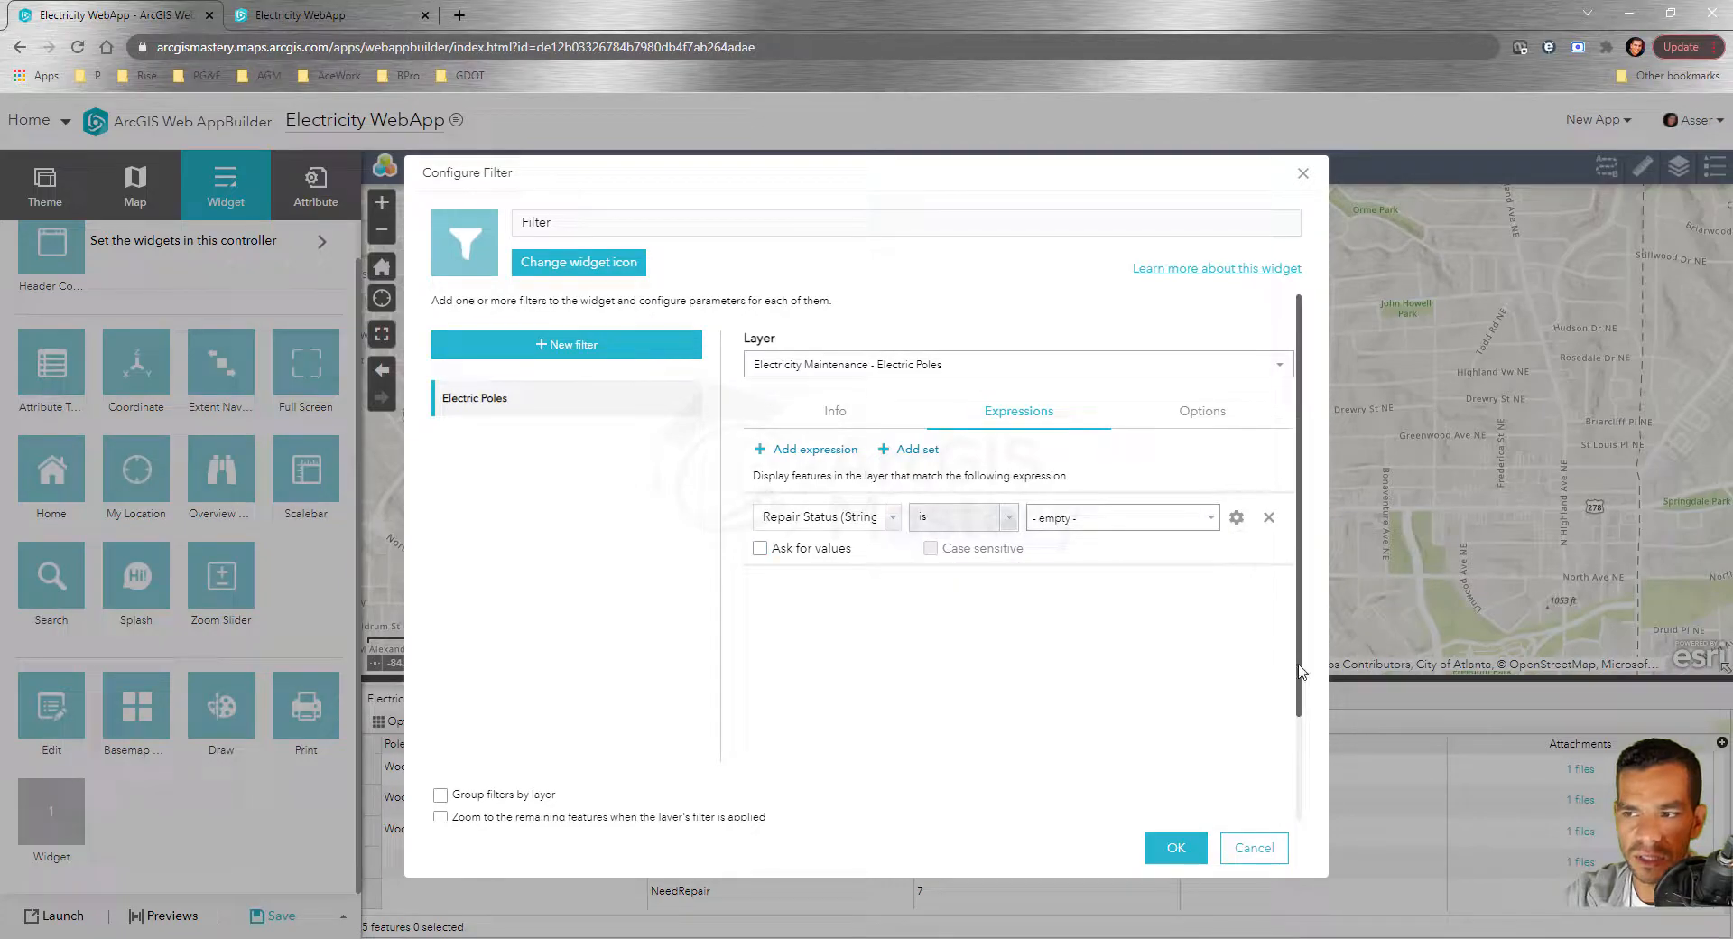
left_click(758, 551)
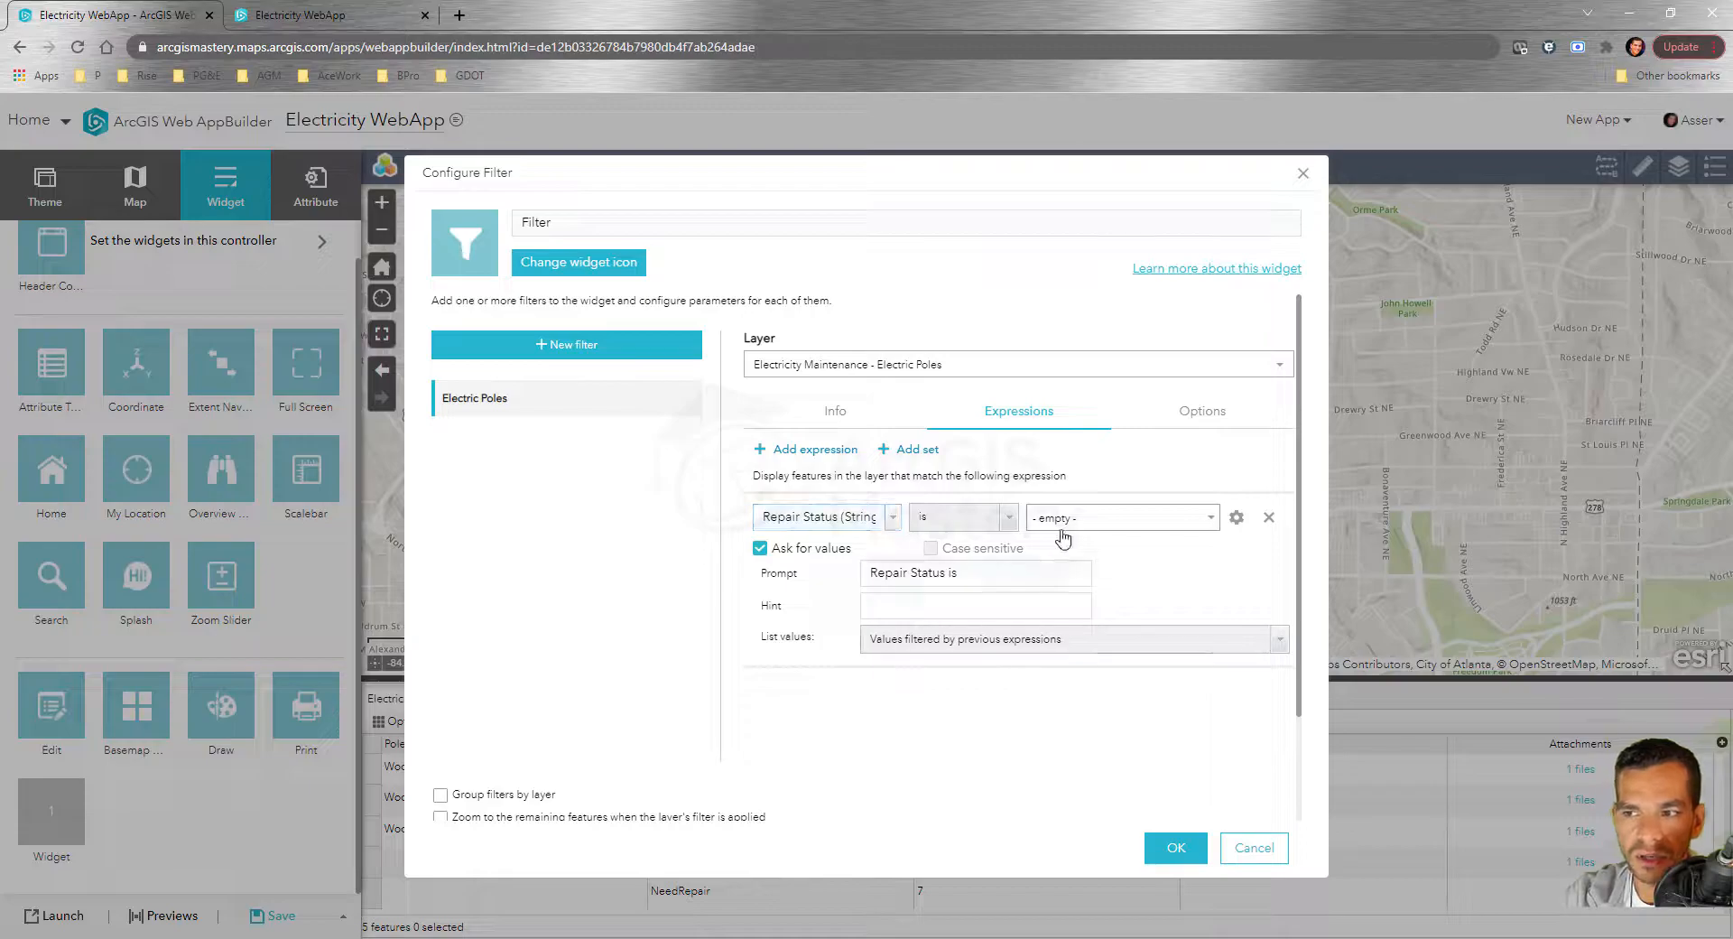
Enable custom filters in the Filter widget settings
scroll(1071, 537, "down", 2)
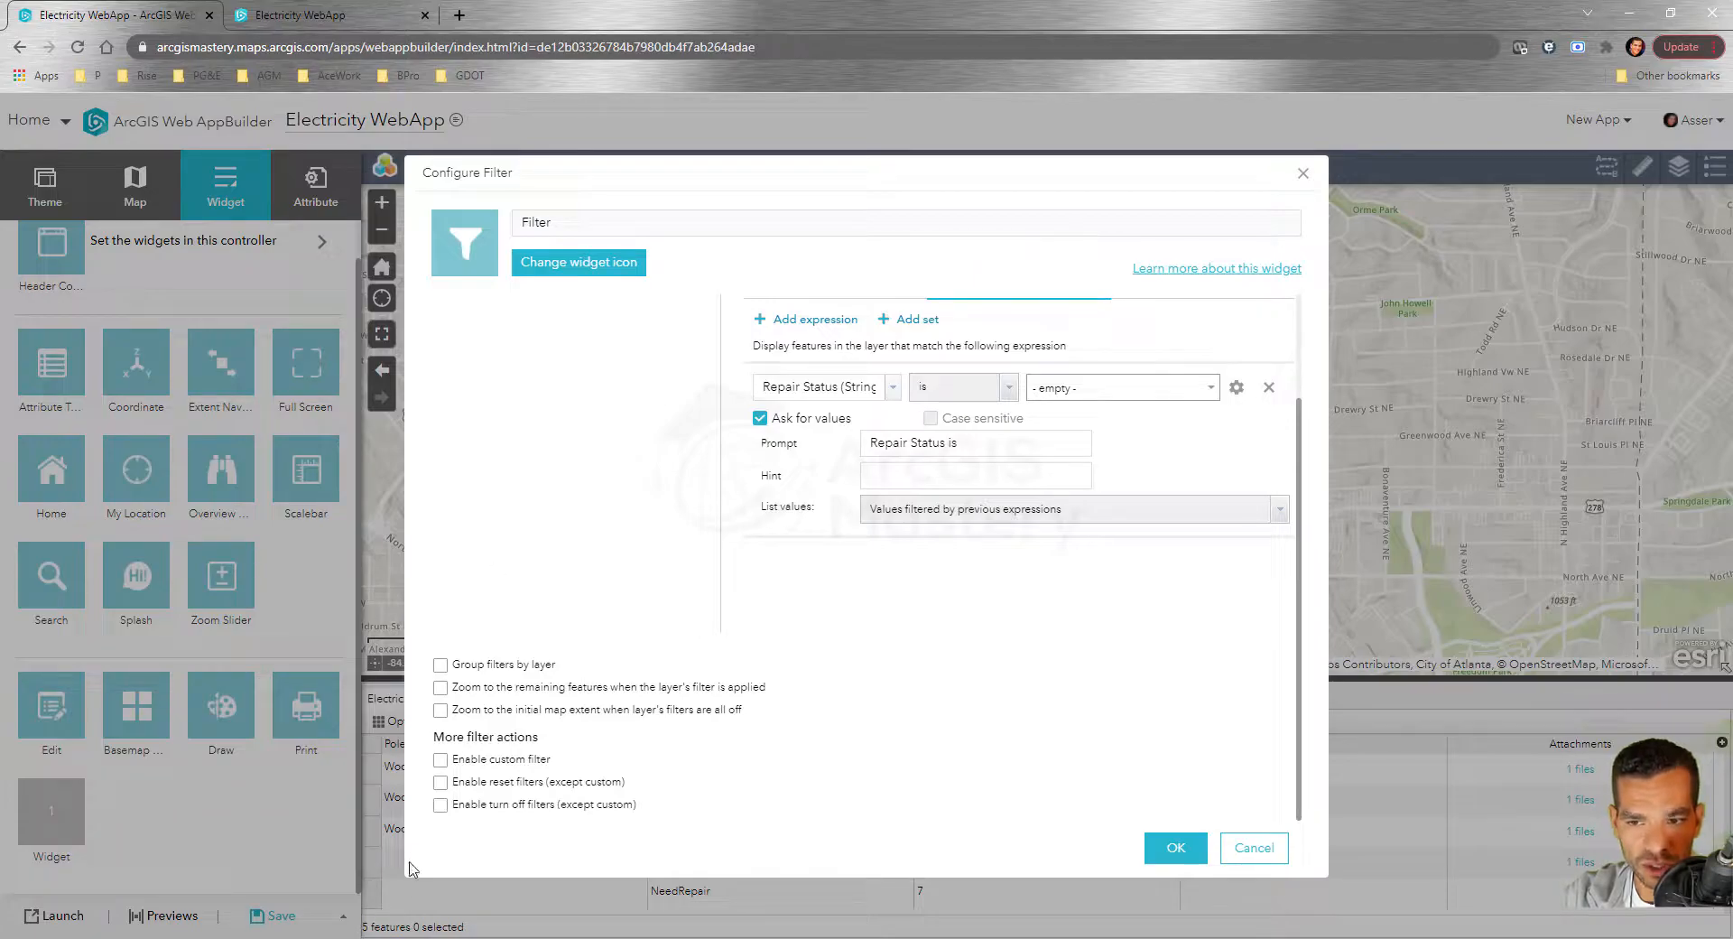
left_click(442, 761)
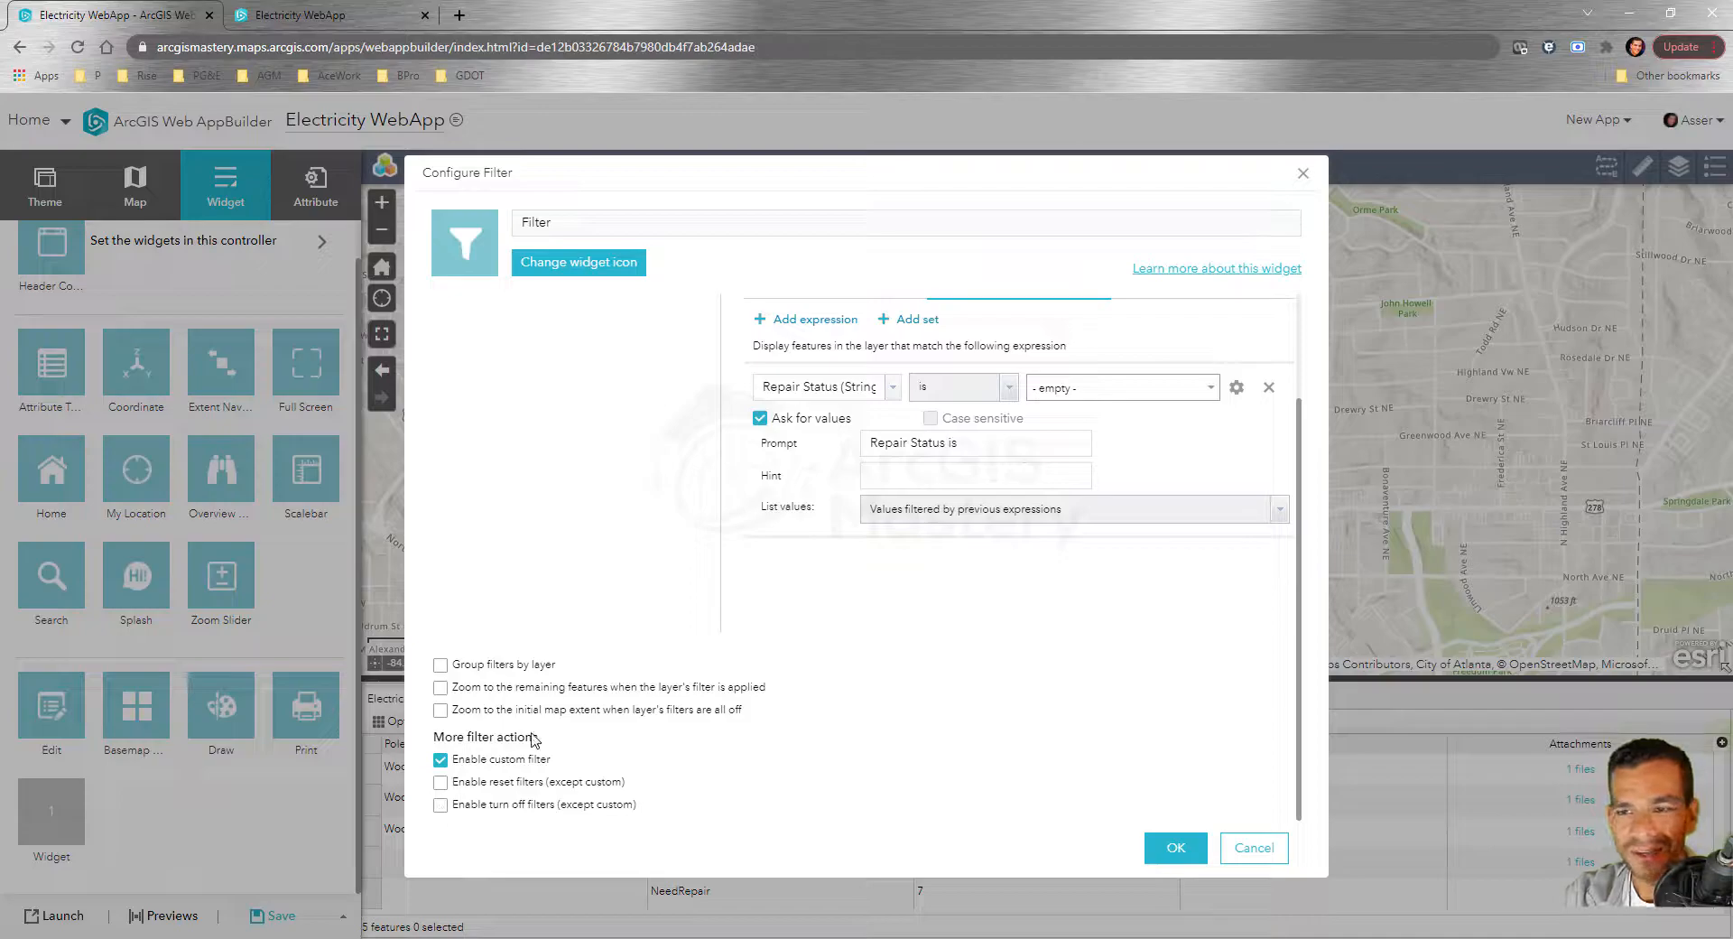
scroll(1213, 719, "up", 3)
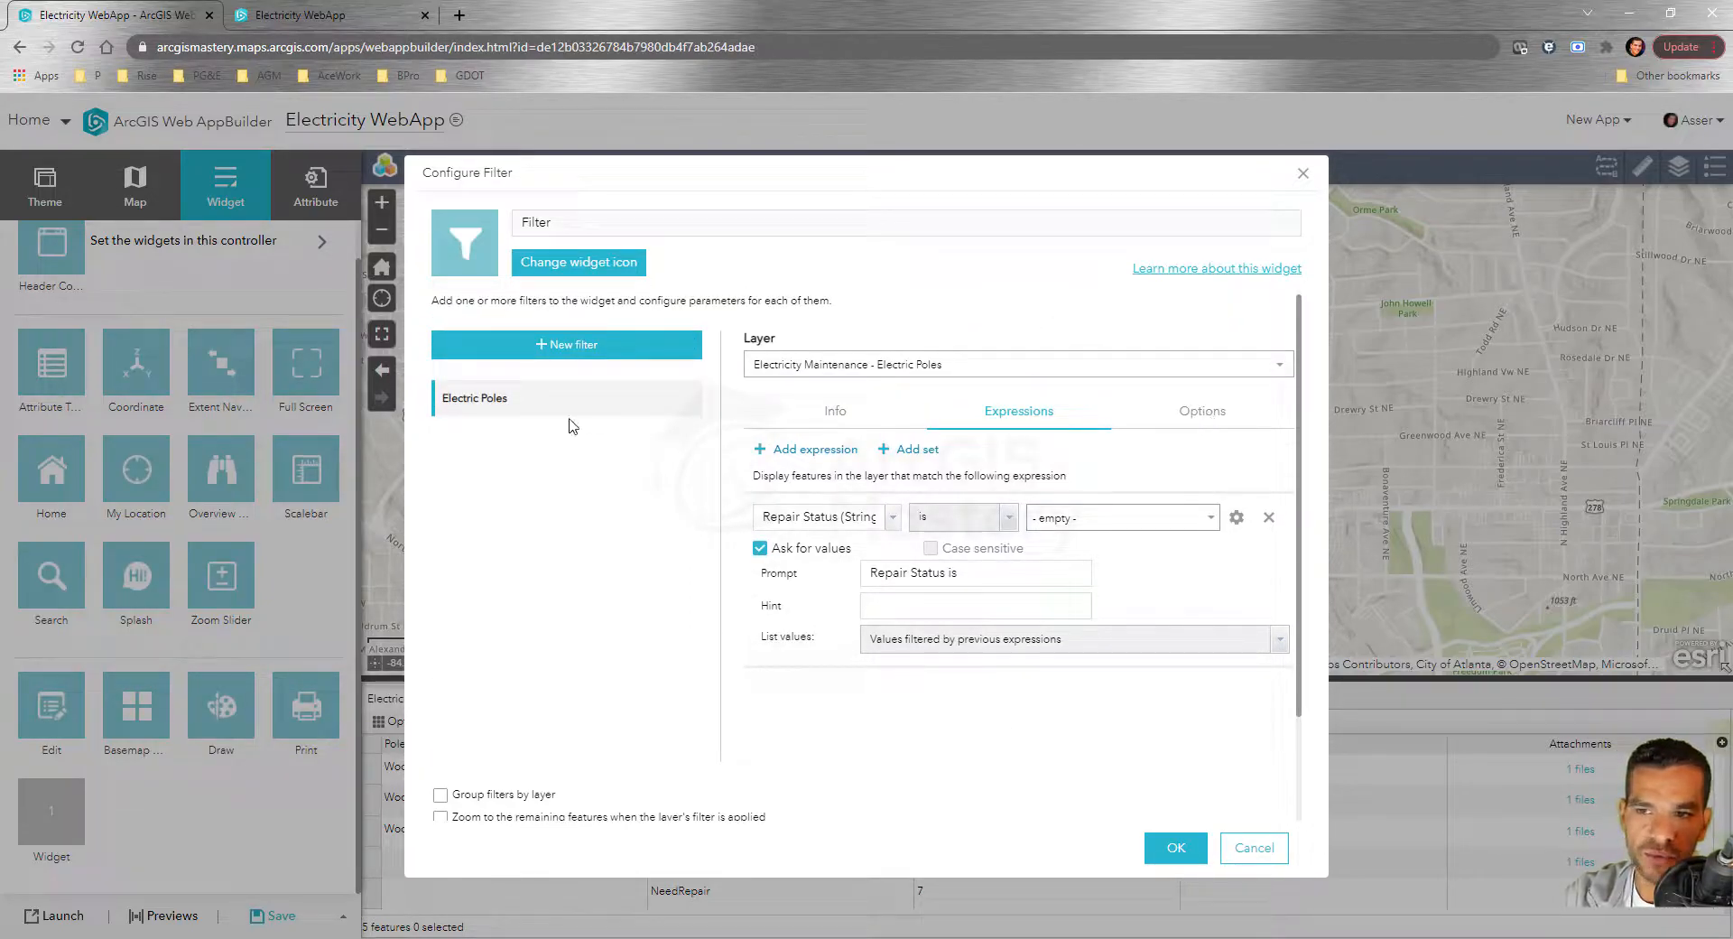
Add an Electric Lines filter with an Entered By expression that asks users for the value
left_click(569, 357)
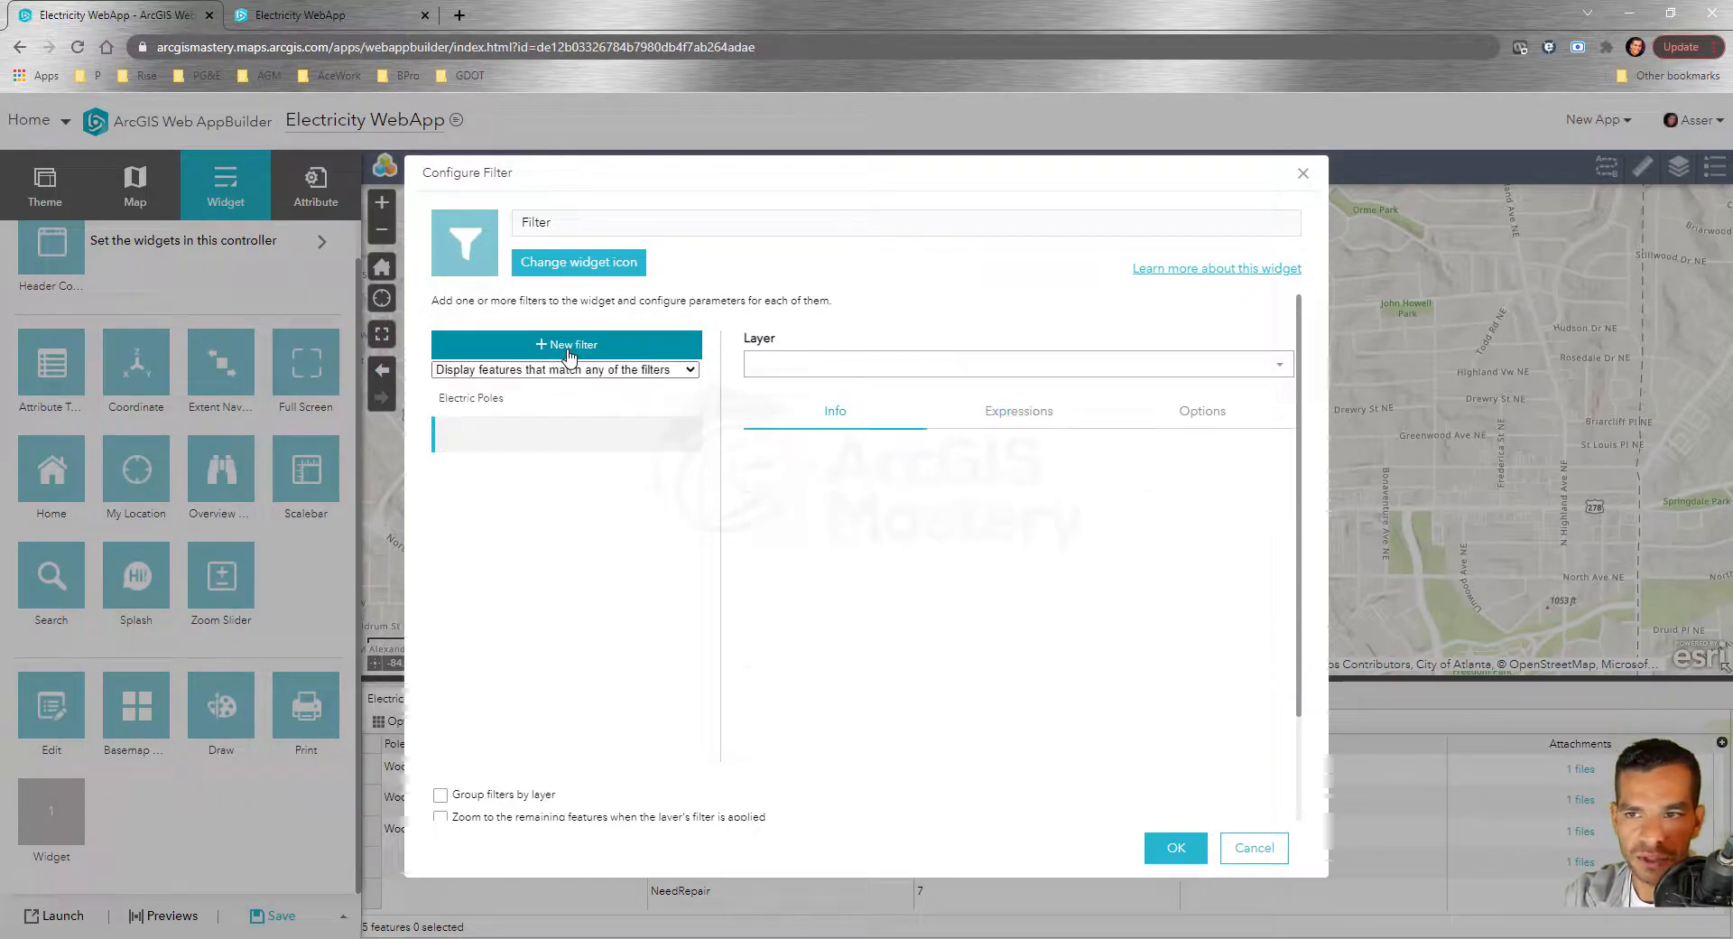
left_click(922, 420)
left_click(1042, 420)
left_click(812, 449)
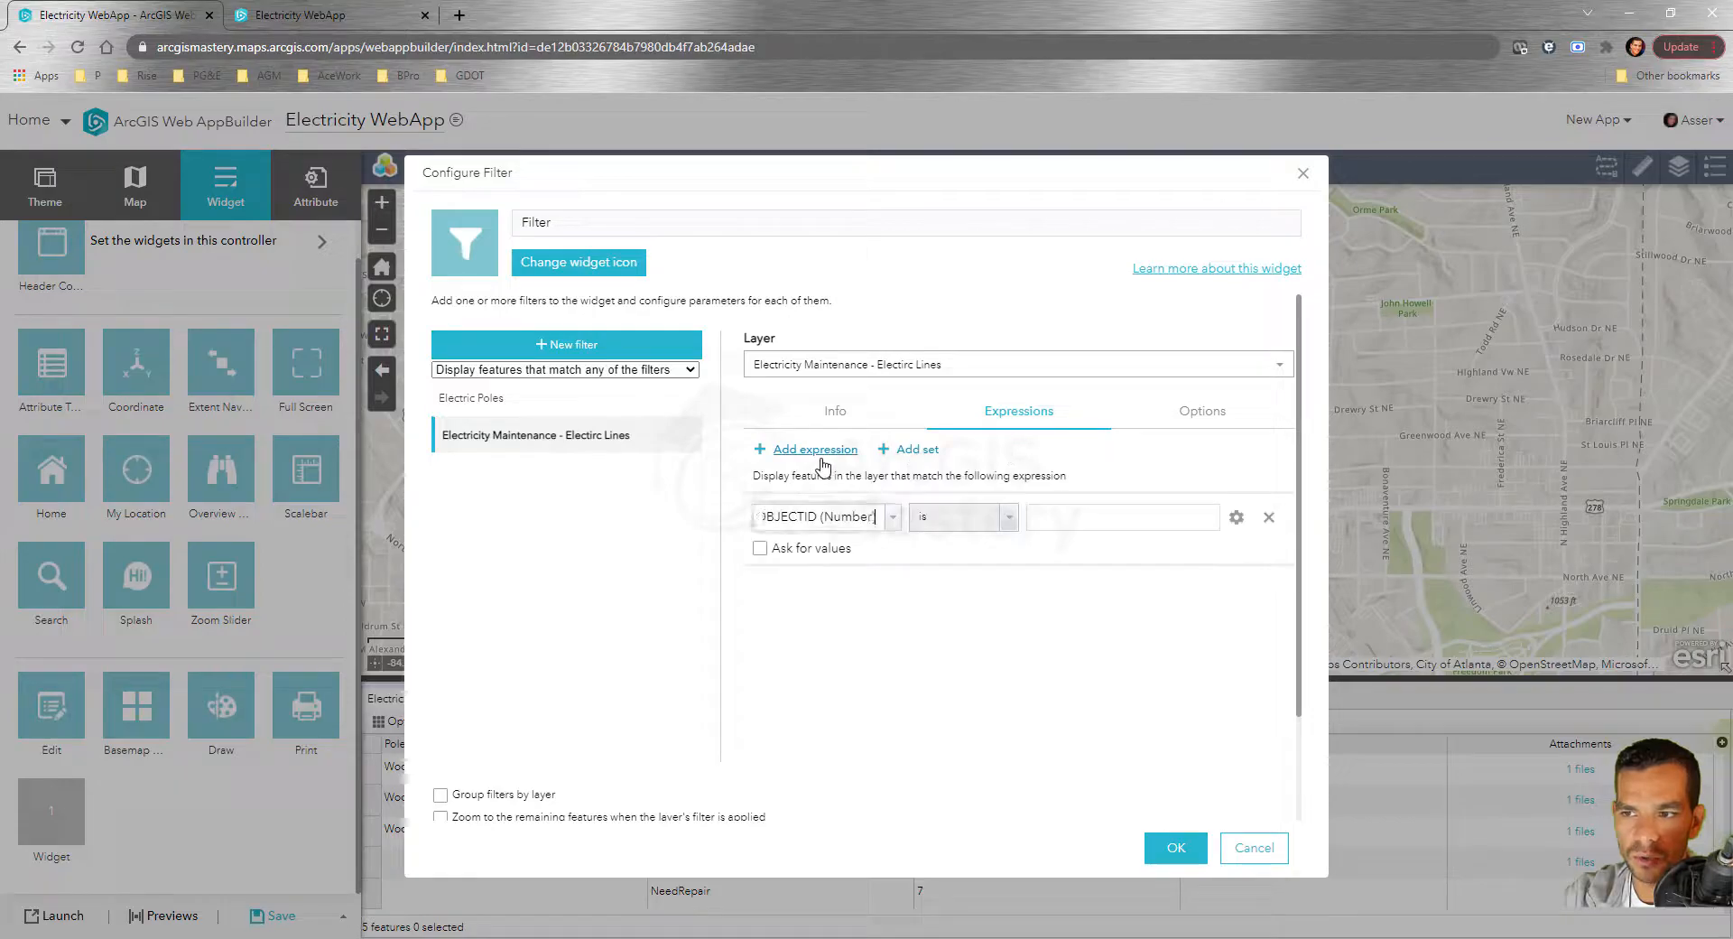
left_click(894, 526)
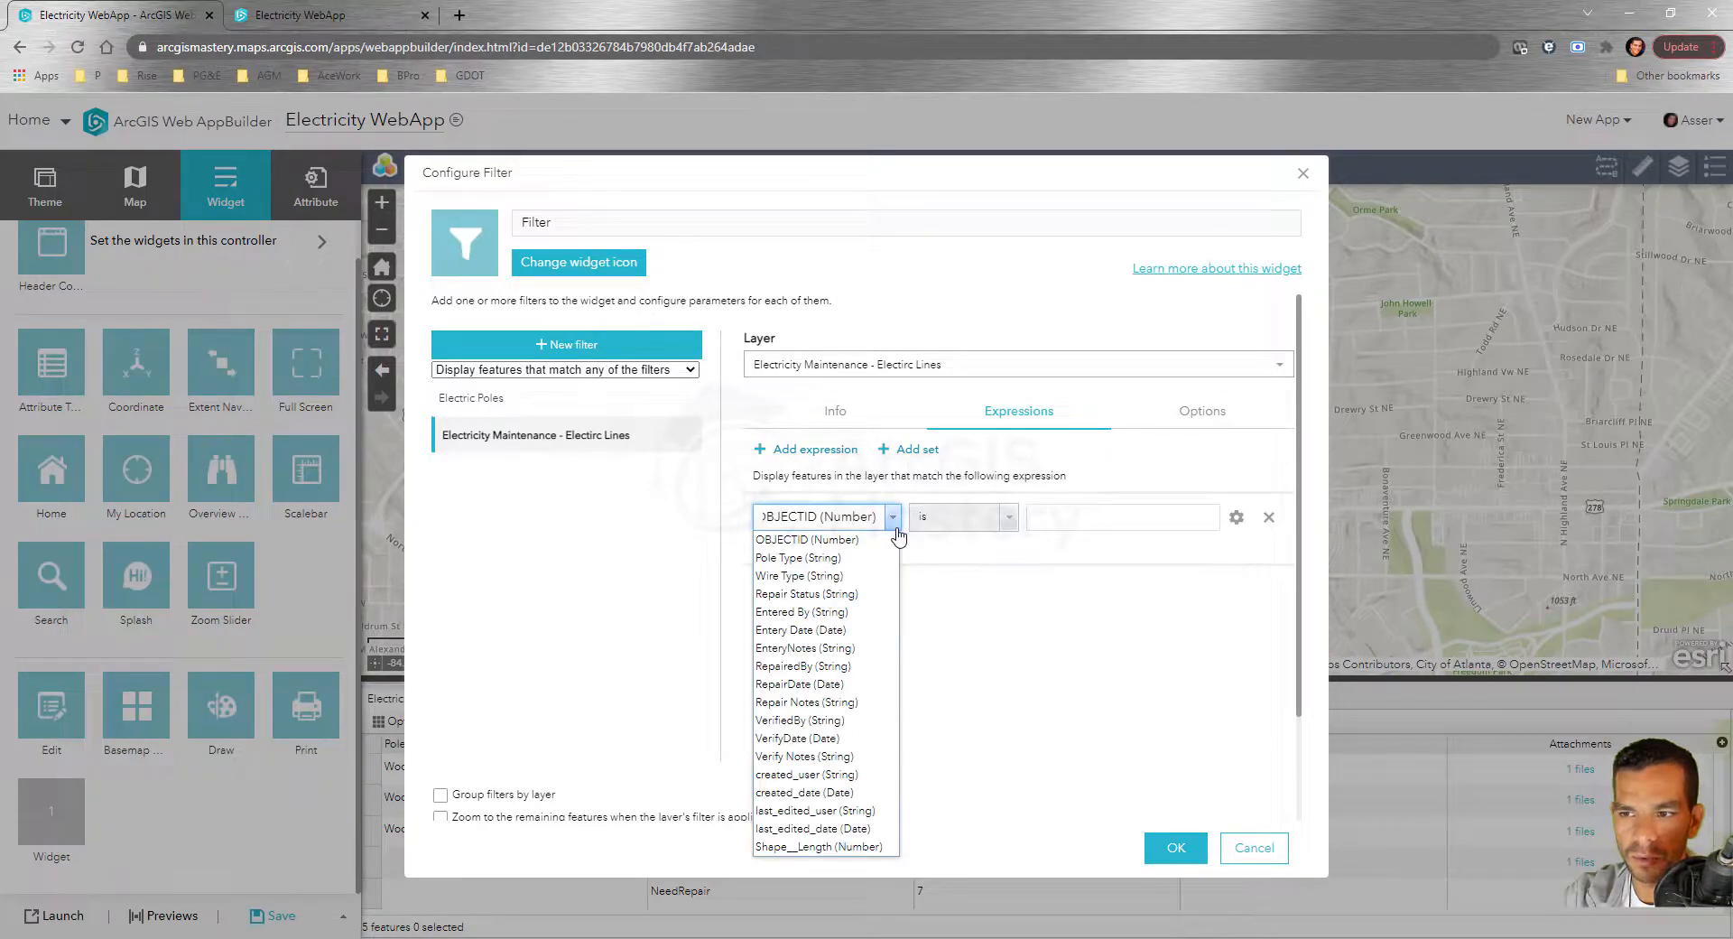
left_click(836, 613)
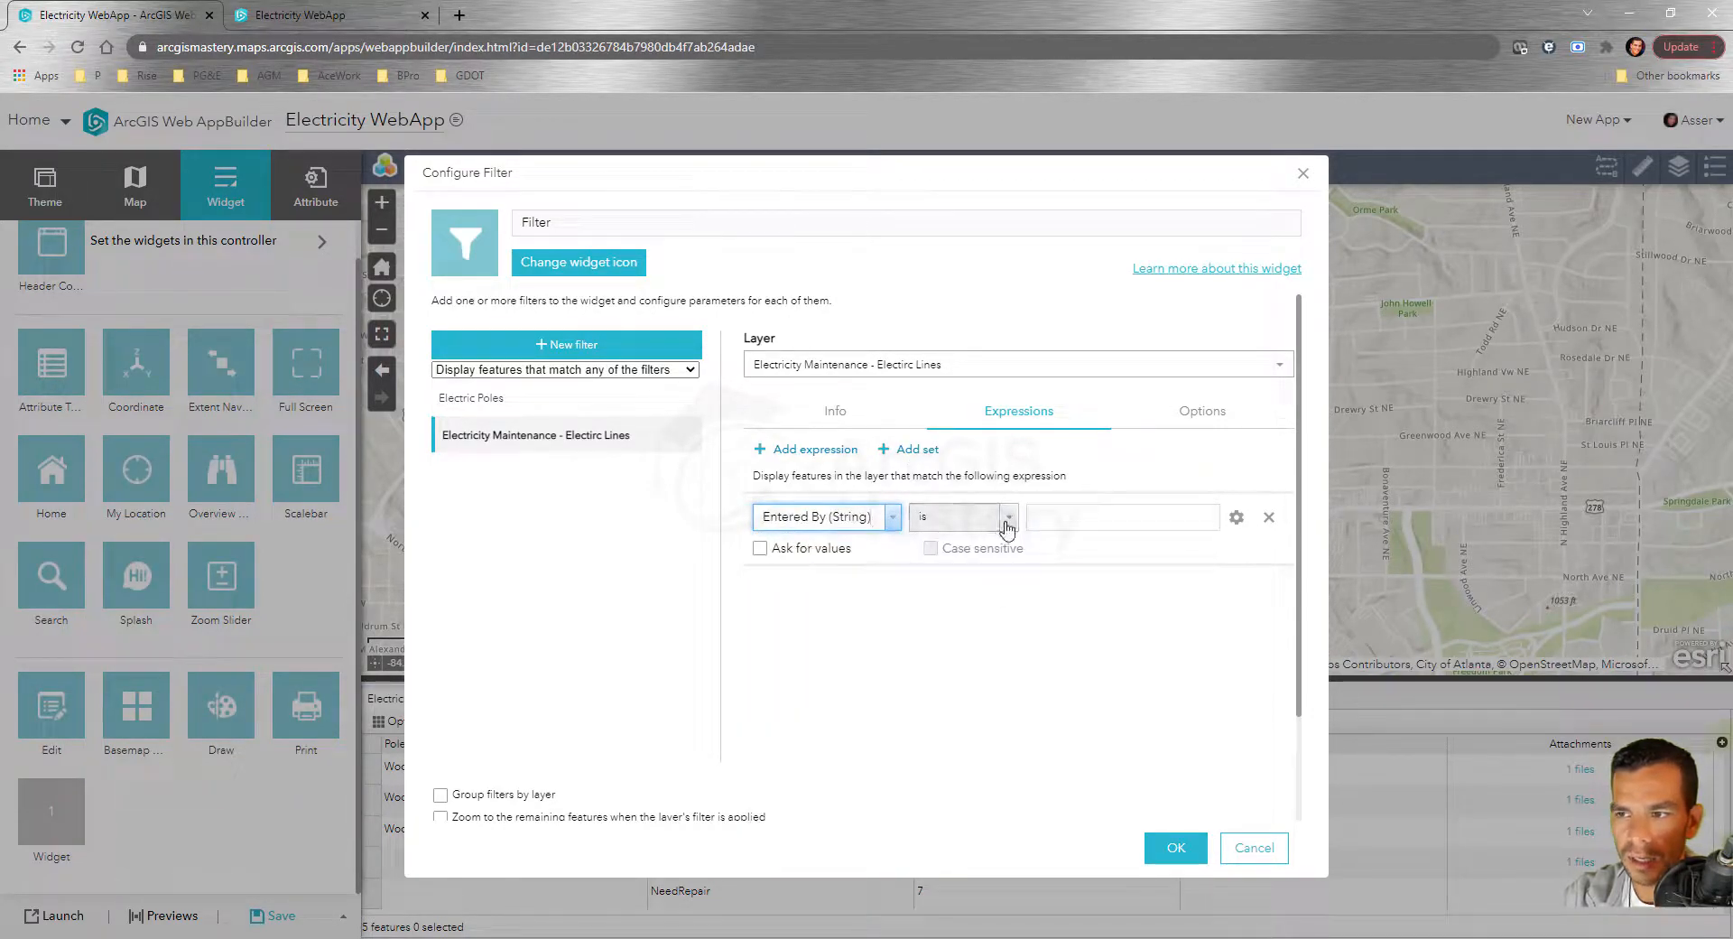
left_click(759, 548)
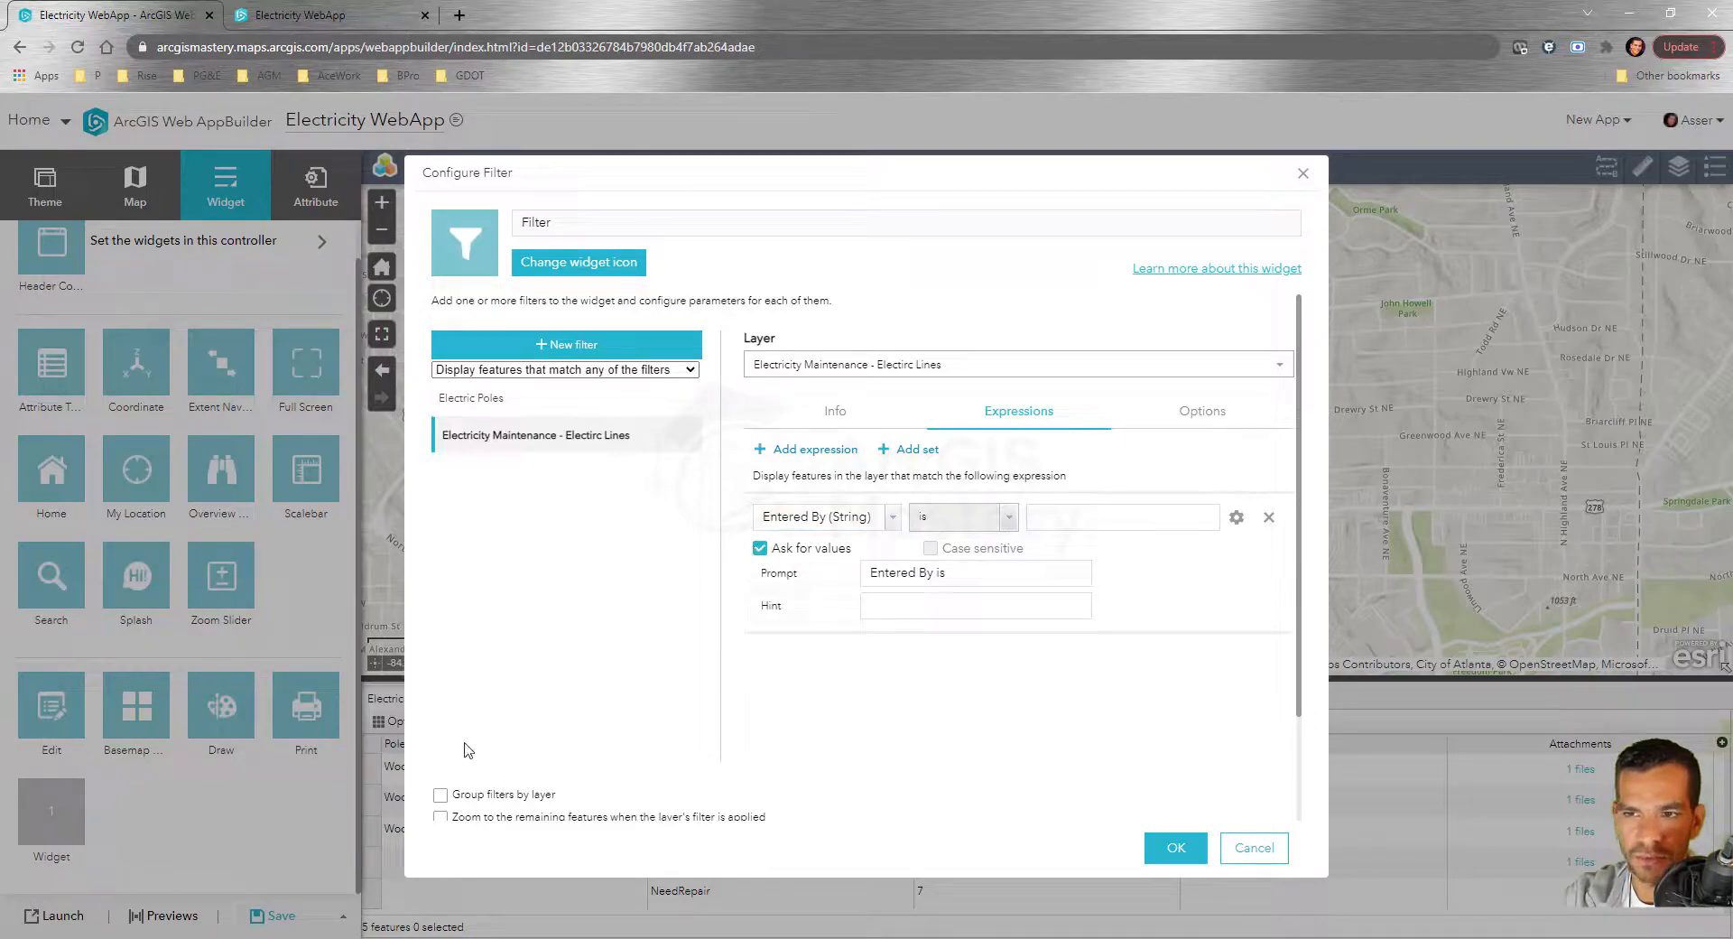
Review the Electric Poles and Electric Lines filter expressions, options and labels
left_click(487, 408)
left_click(1209, 413)
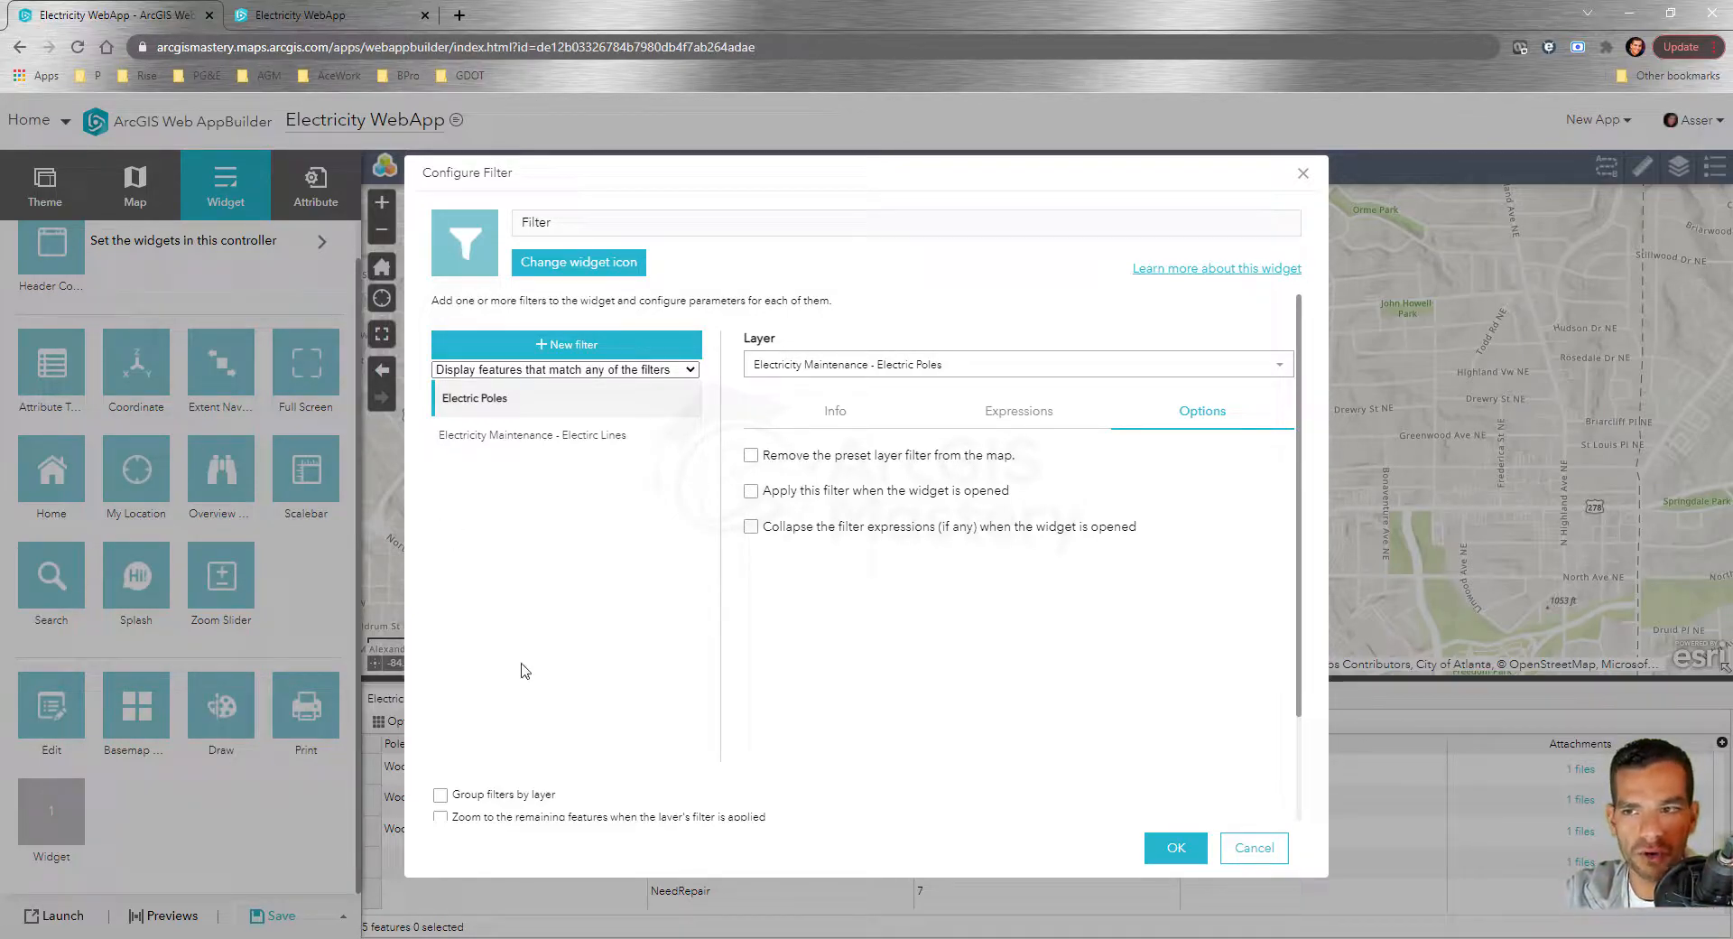
scroll(521, 663, "down", 2)
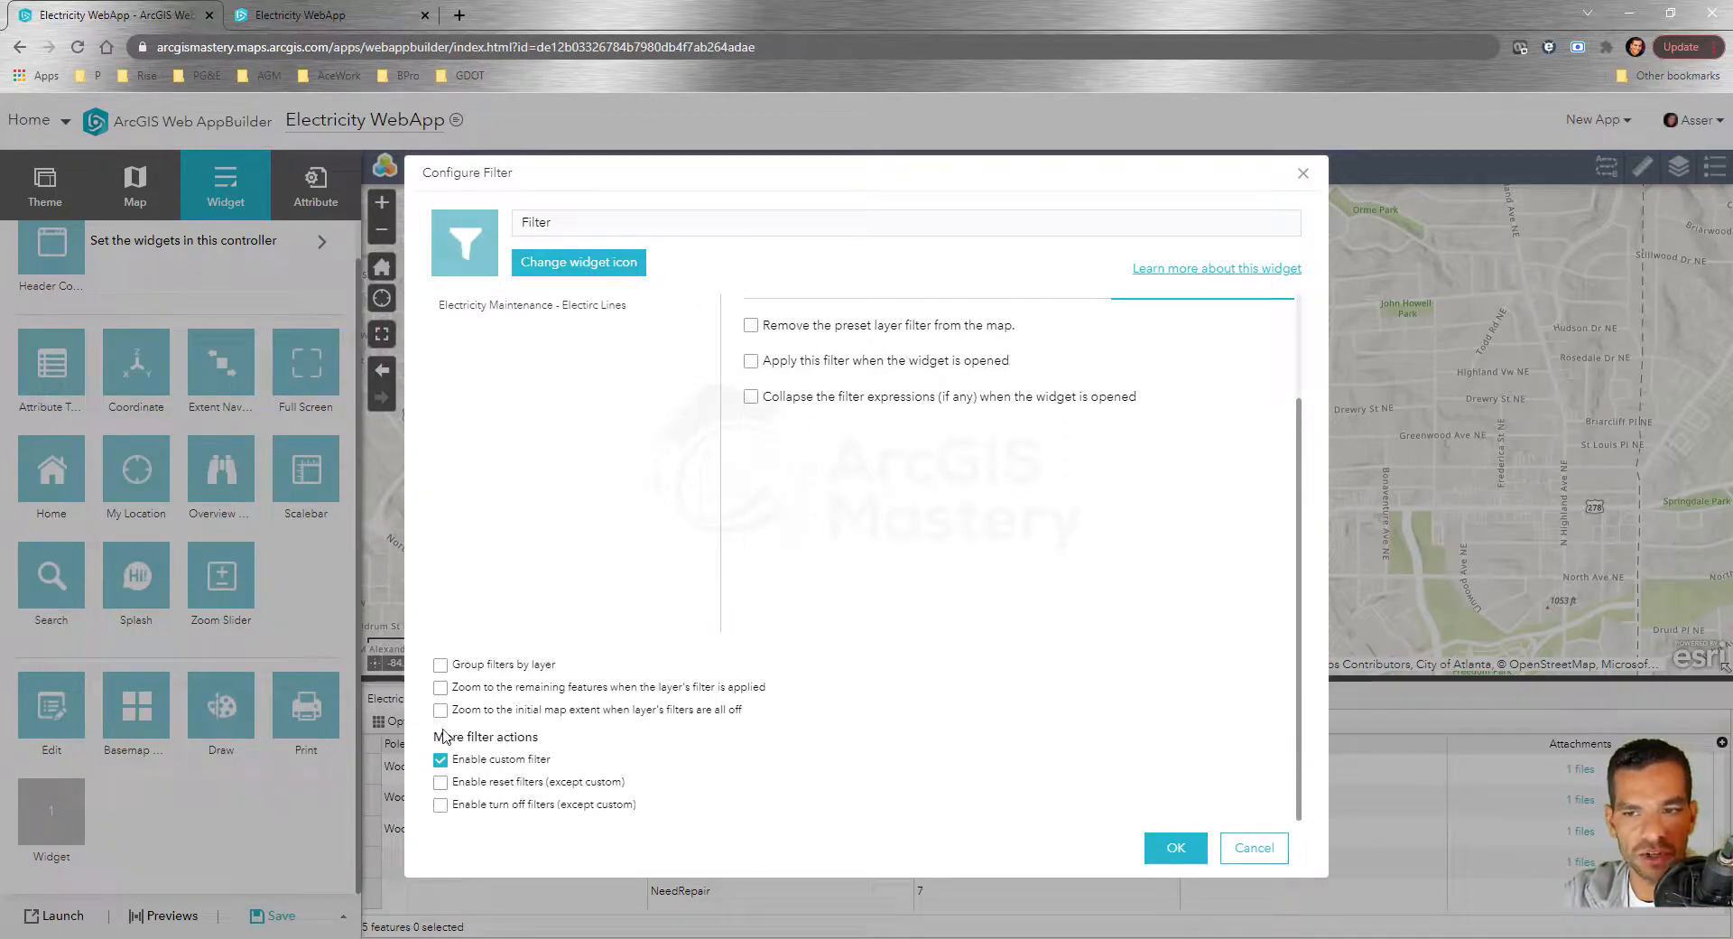
scroll(488, 433, "up", 2)
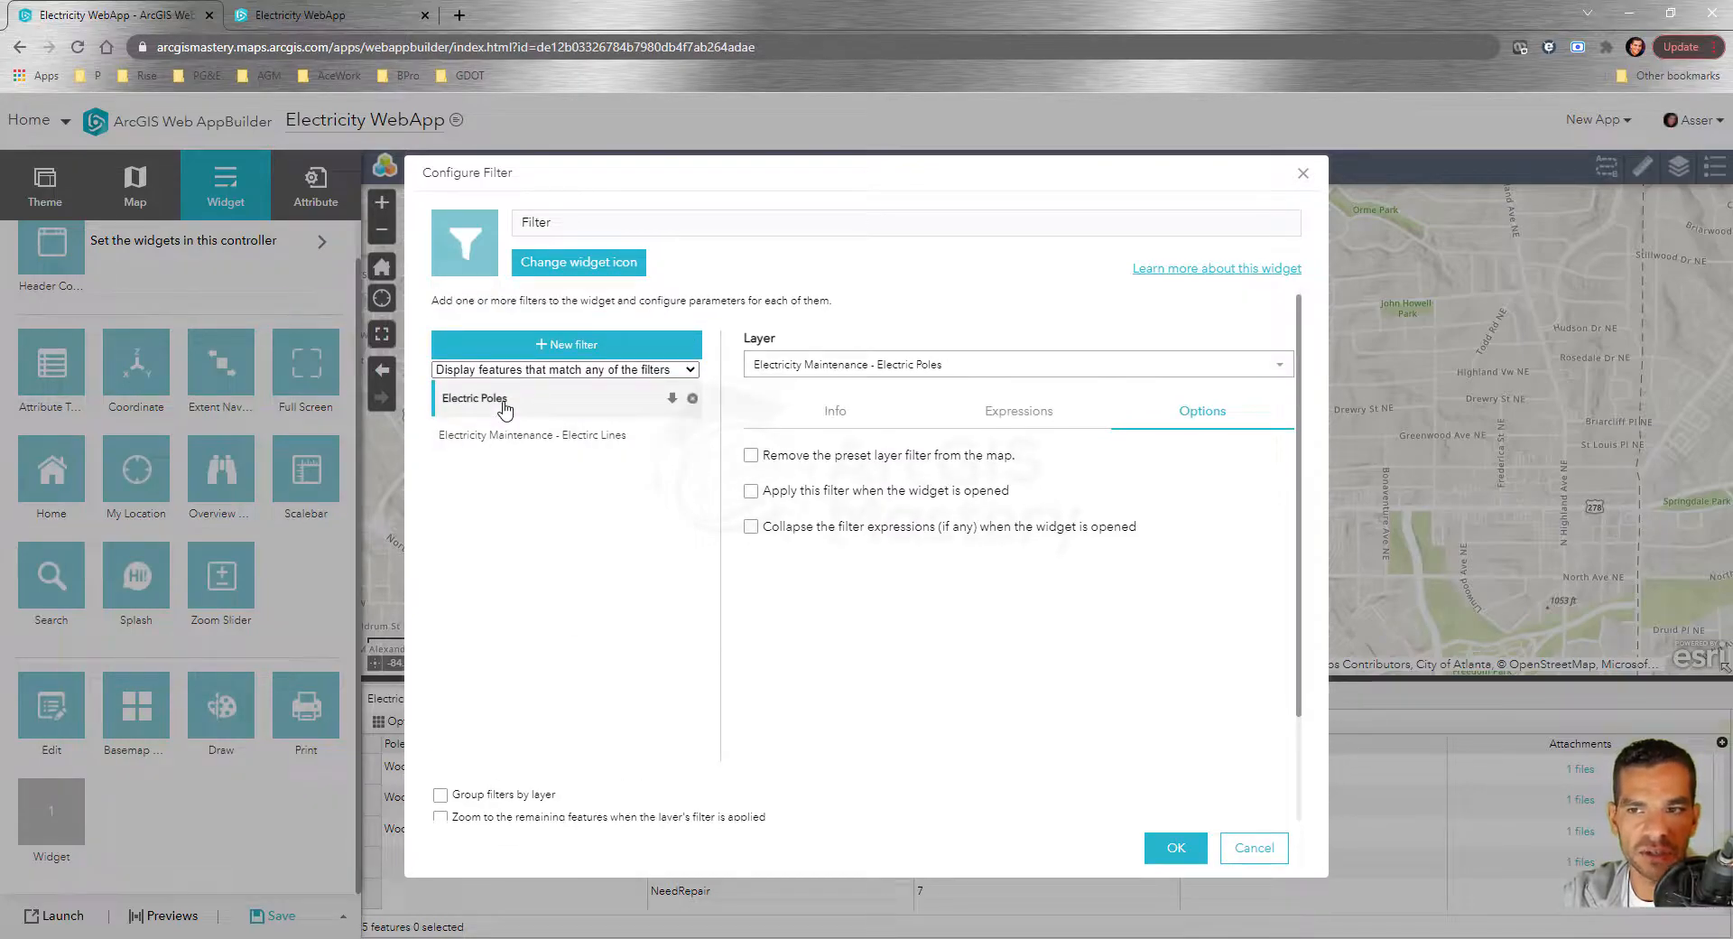
left_click(502, 436)
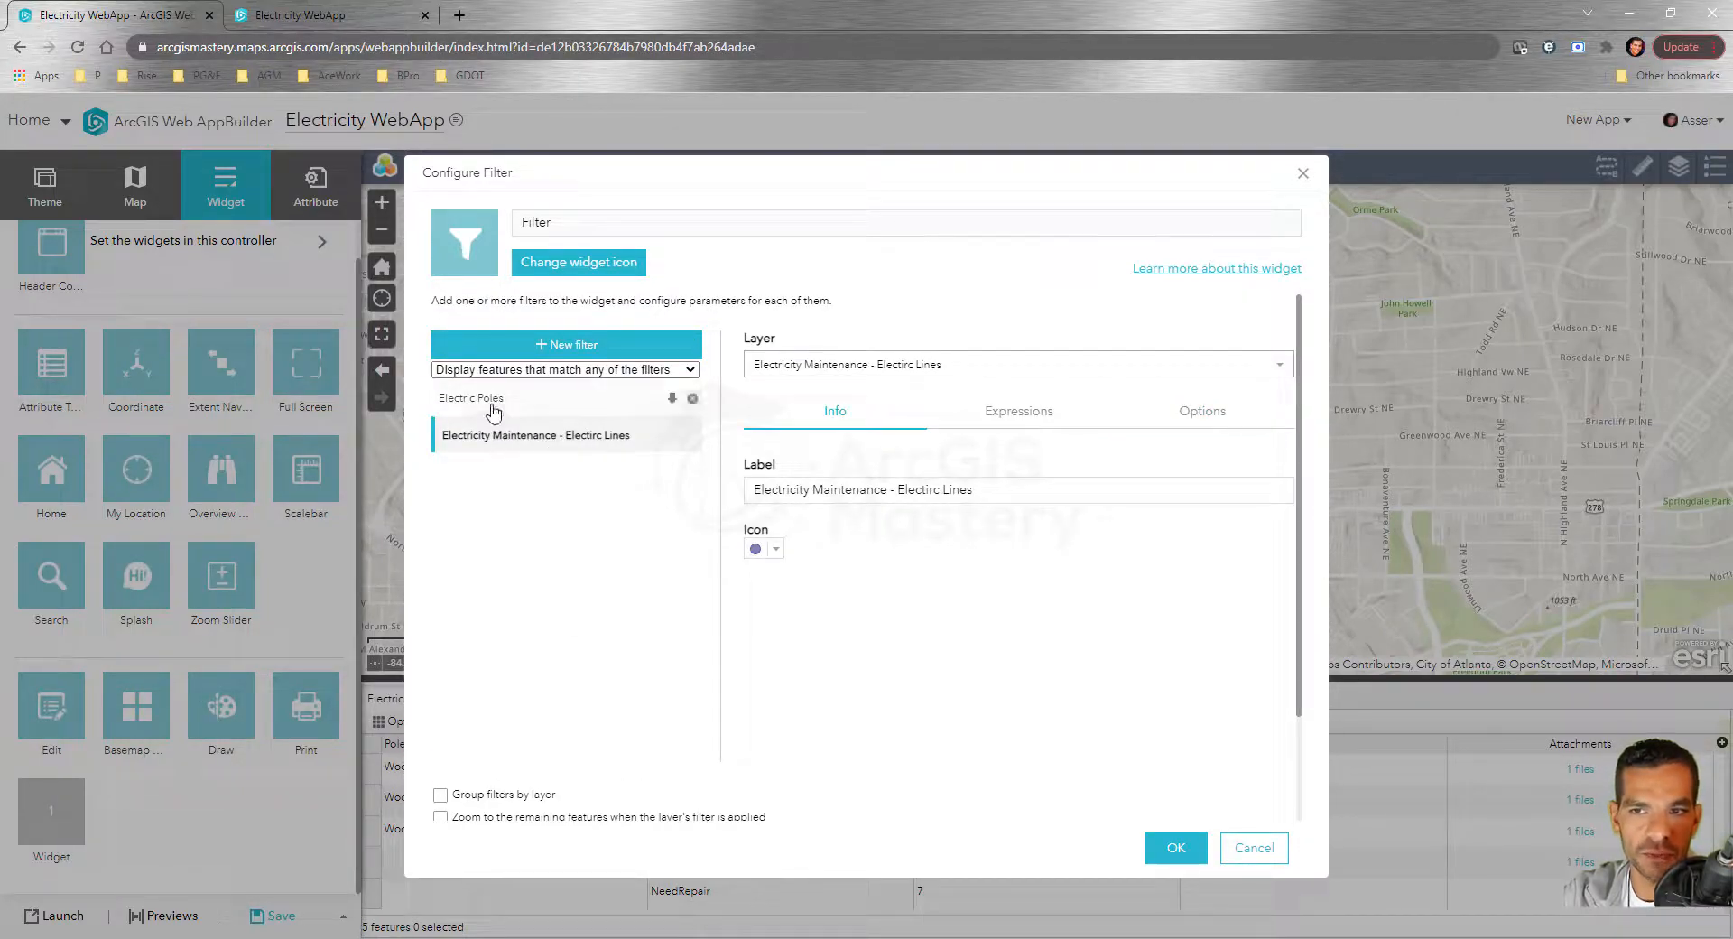
left_click(491, 405)
left_click(1019, 422)
left_click(1205, 423)
left_click(1035, 412)
left_click(823, 417)
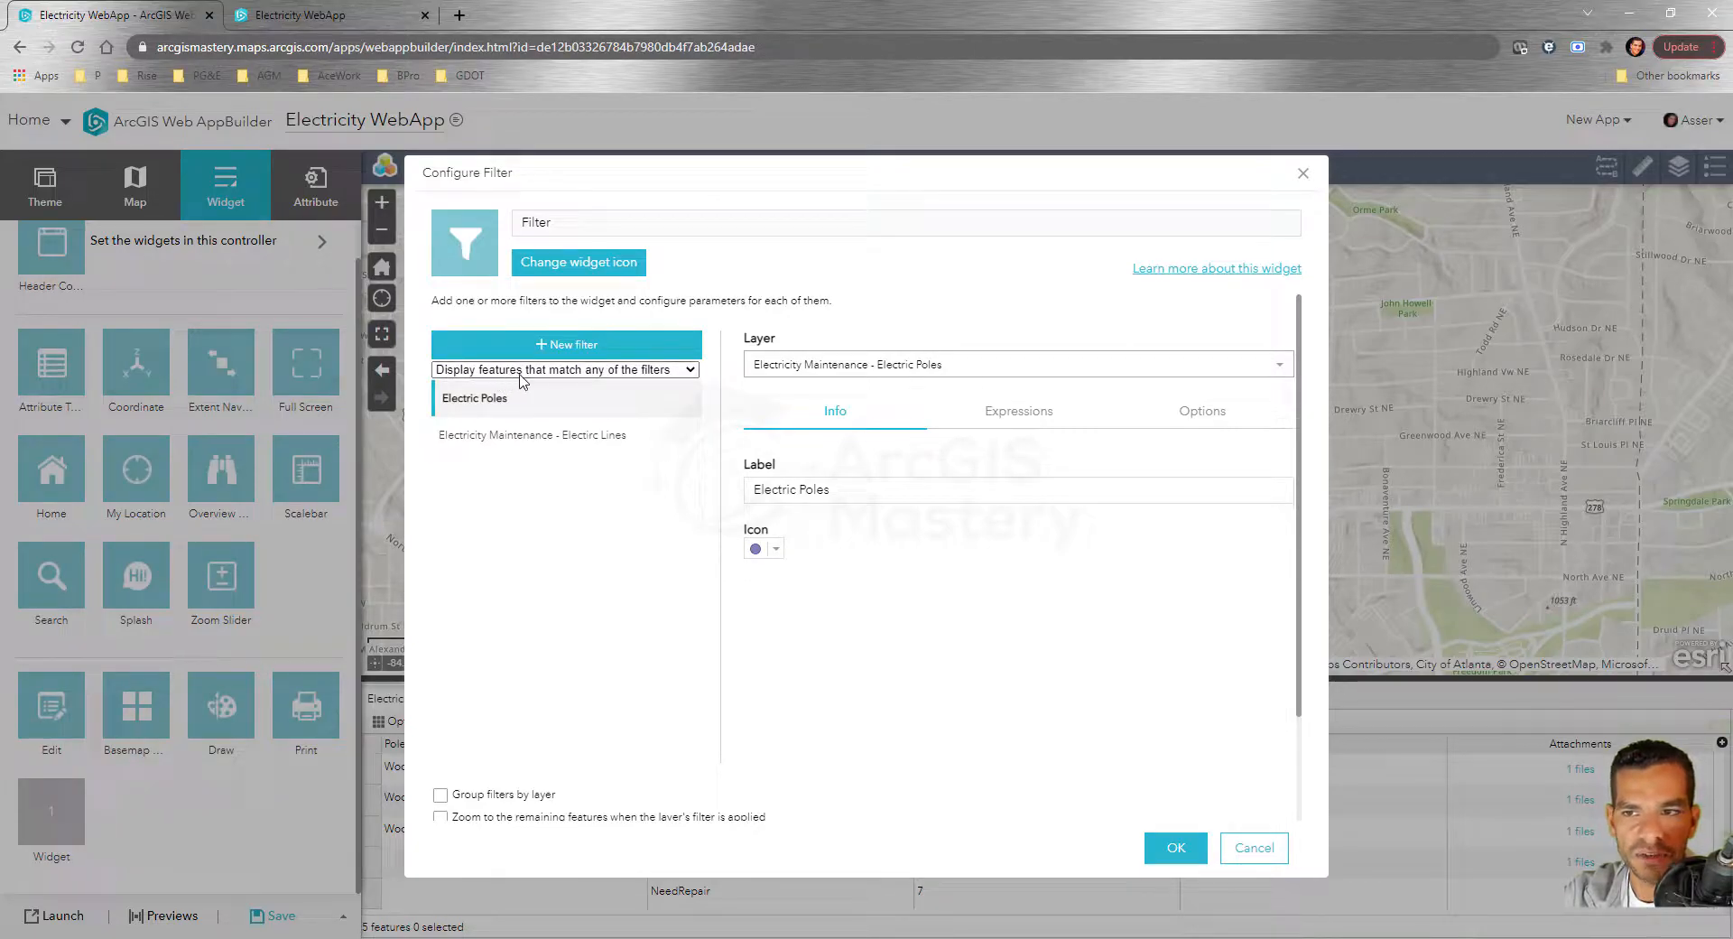
Keep filters combining on 'match any' and confirm the Filter configuration
left_click(670, 372)
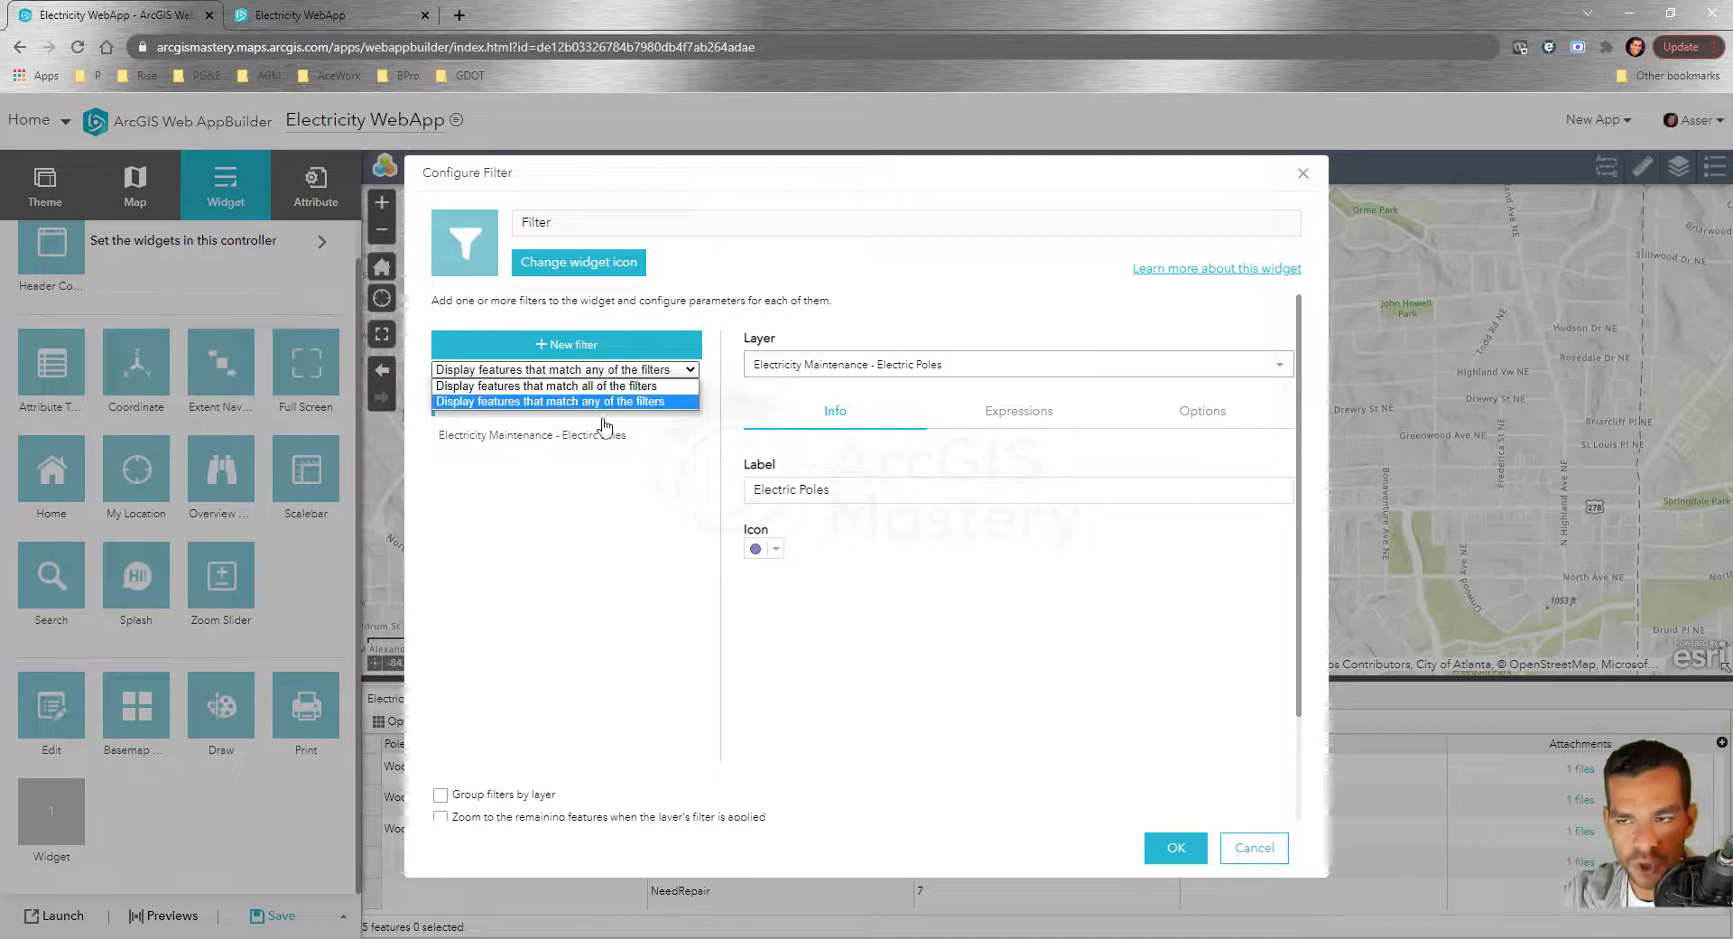
left_click(611, 503)
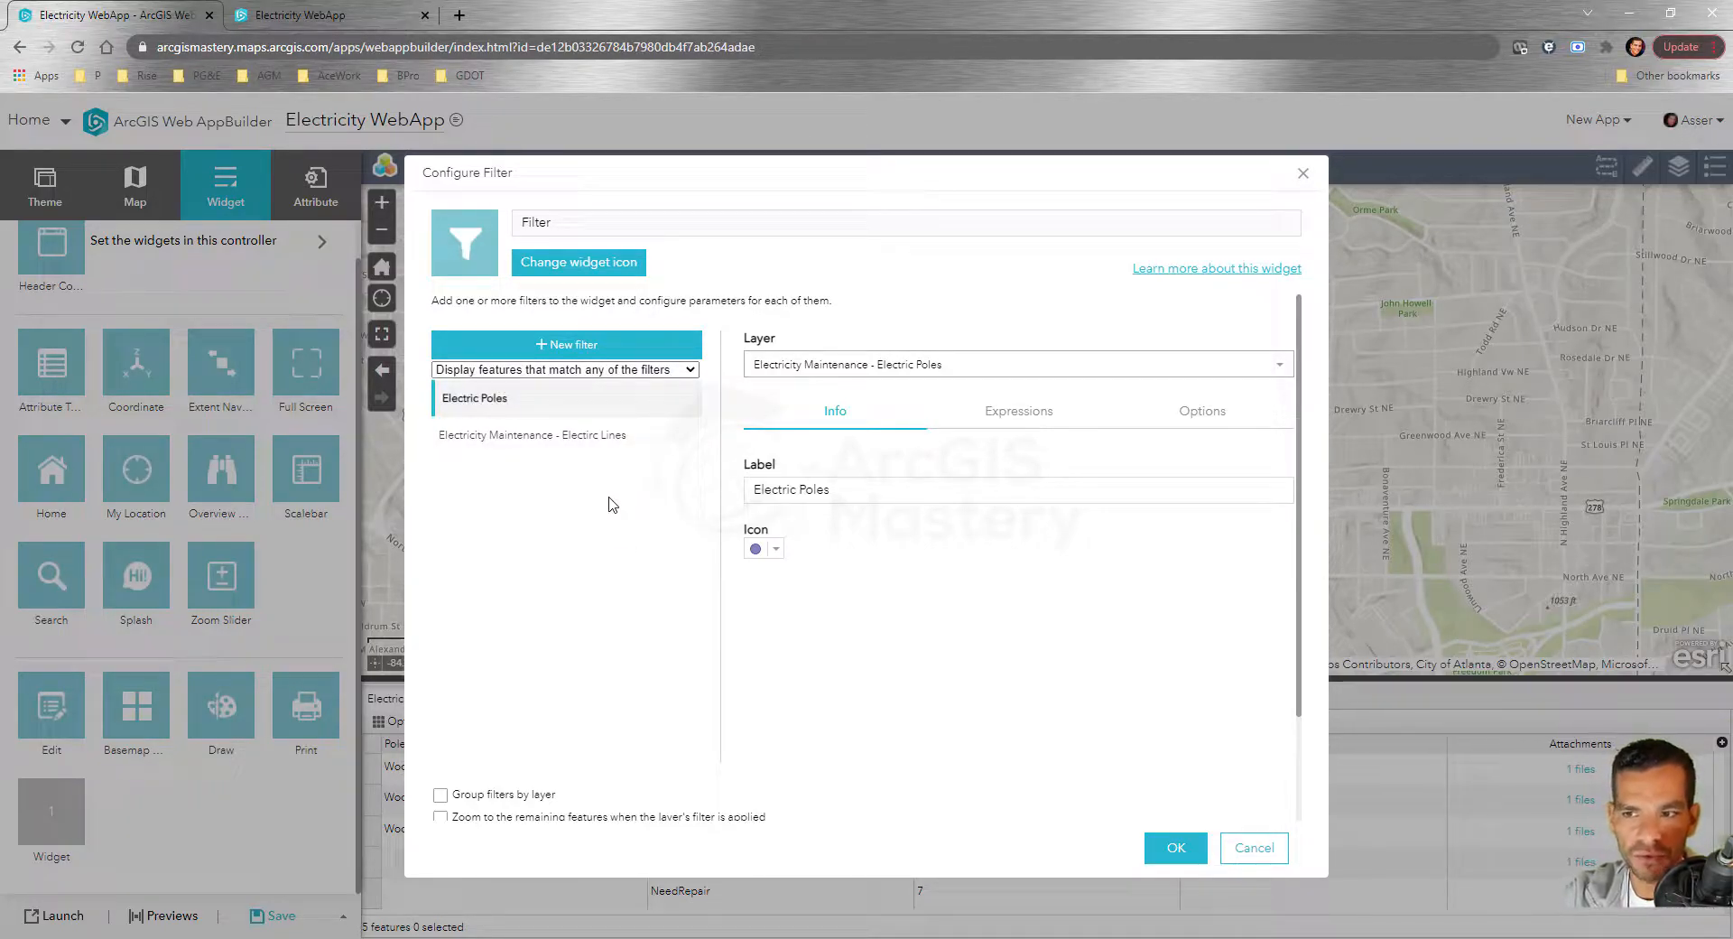
left_click(1173, 848)
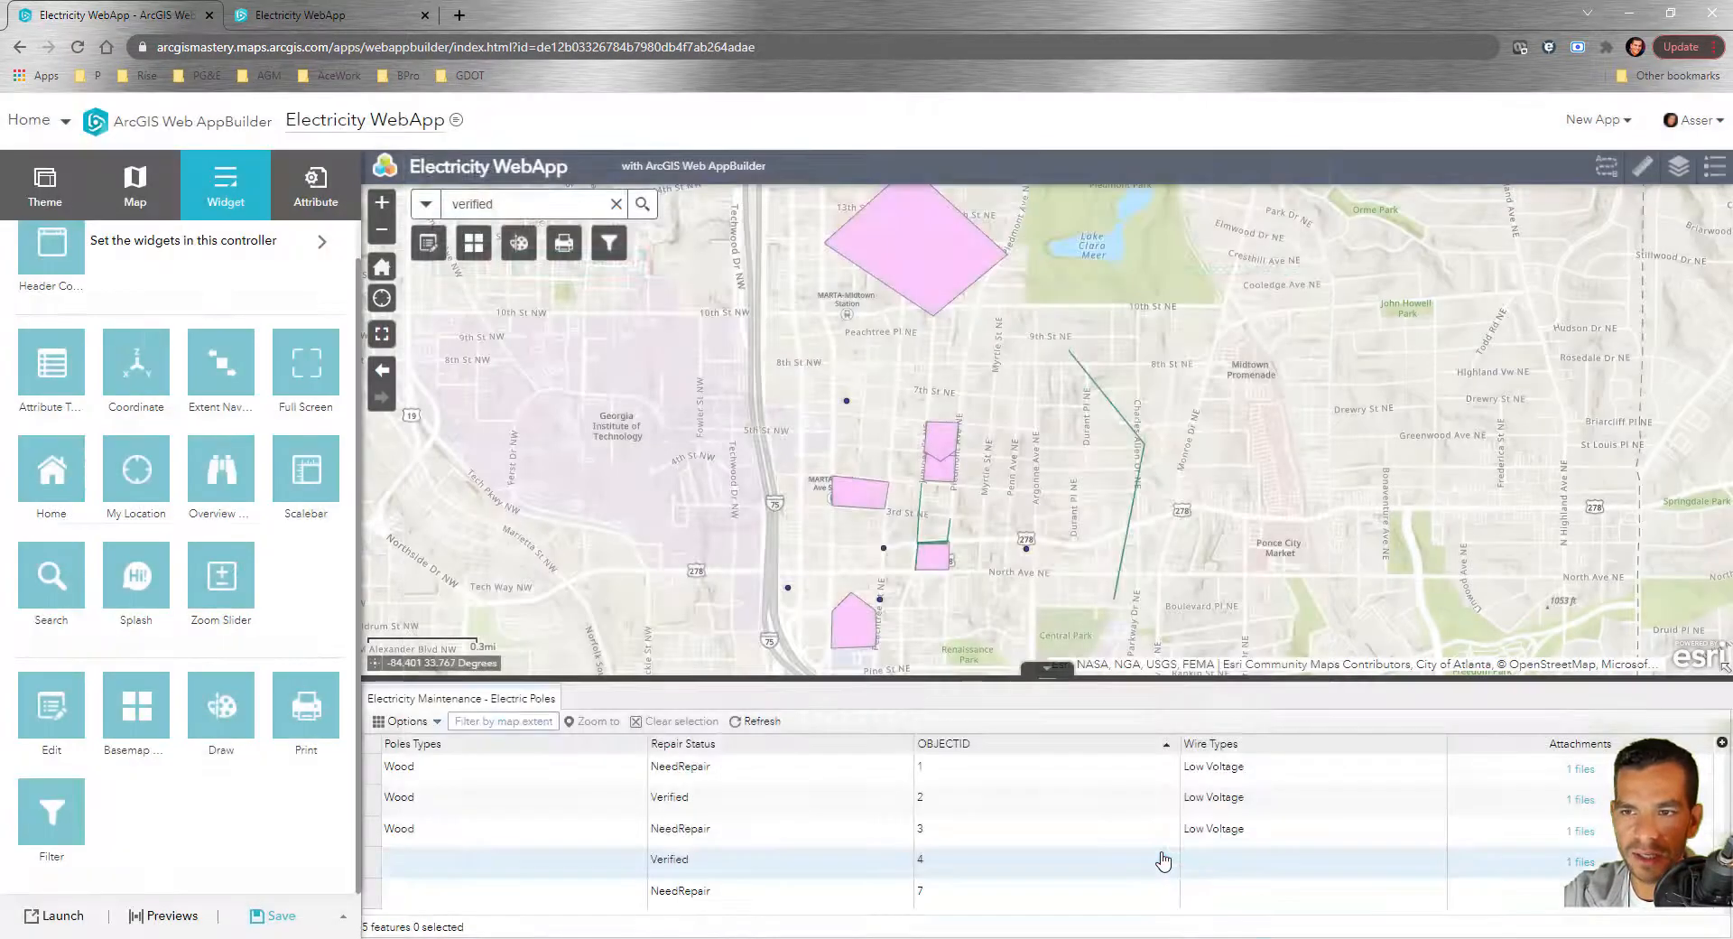
Save the app and reload the running Electricity WebApp tab
left_click(282, 917)
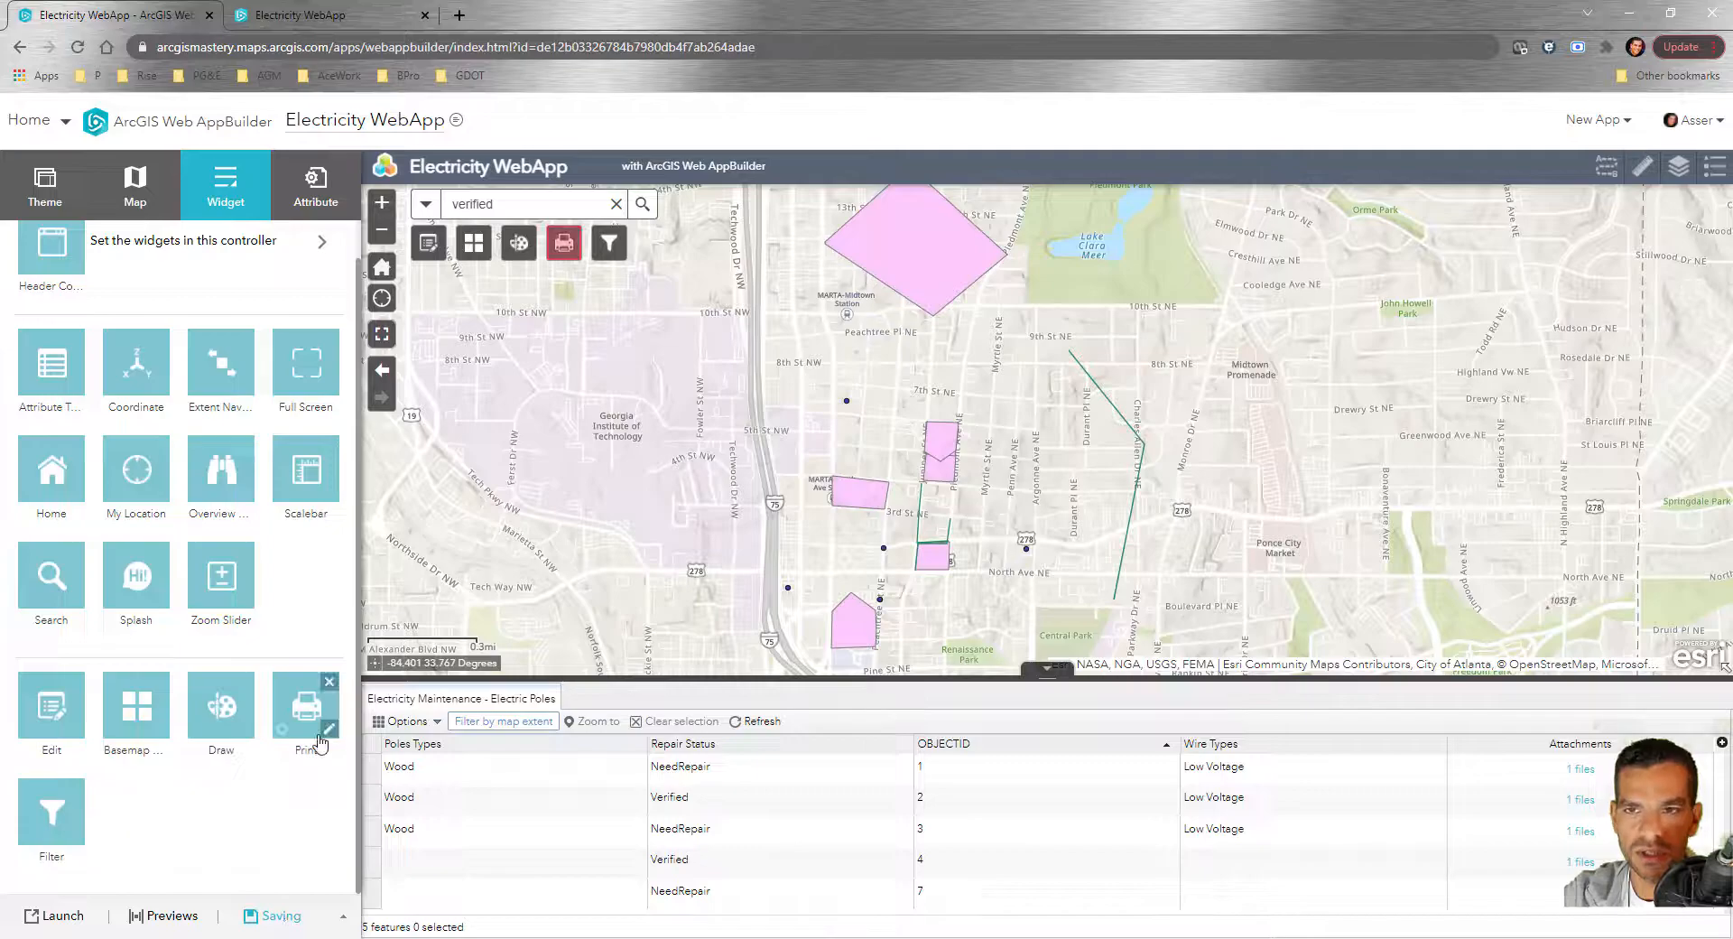
left_click(322, 16)
left_click(80, 50)
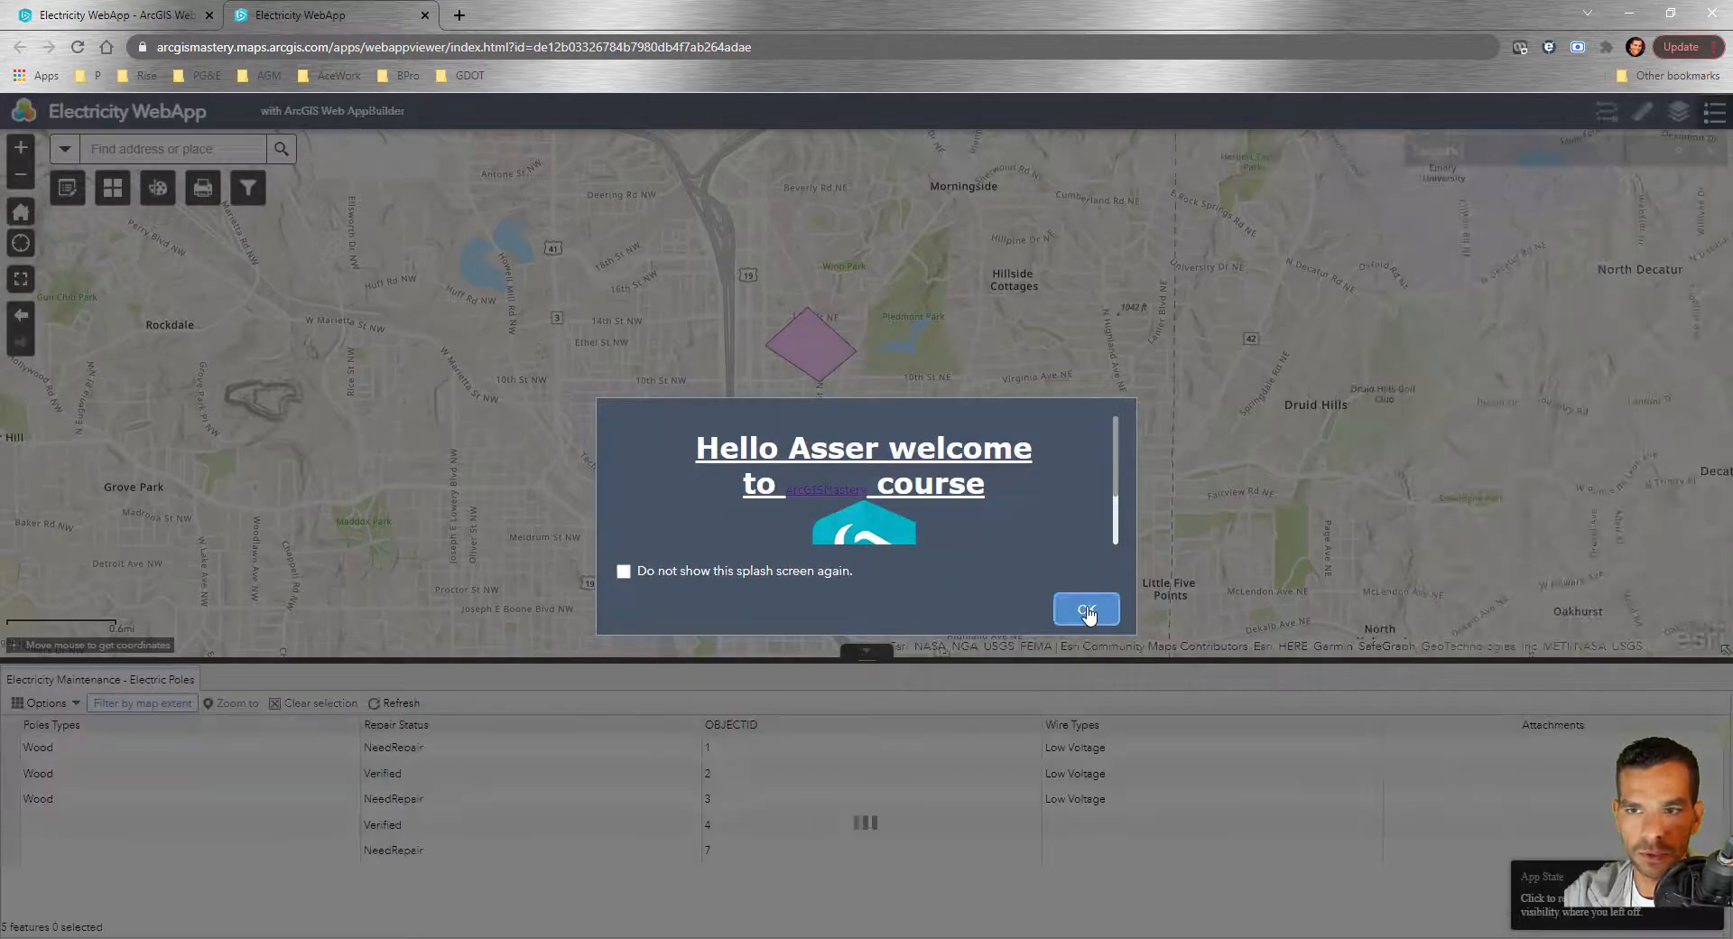
Dismiss the splash screen and filter Electric Poles to Repair Status NeedRepair
left_click(1088, 608)
left_click(253, 191)
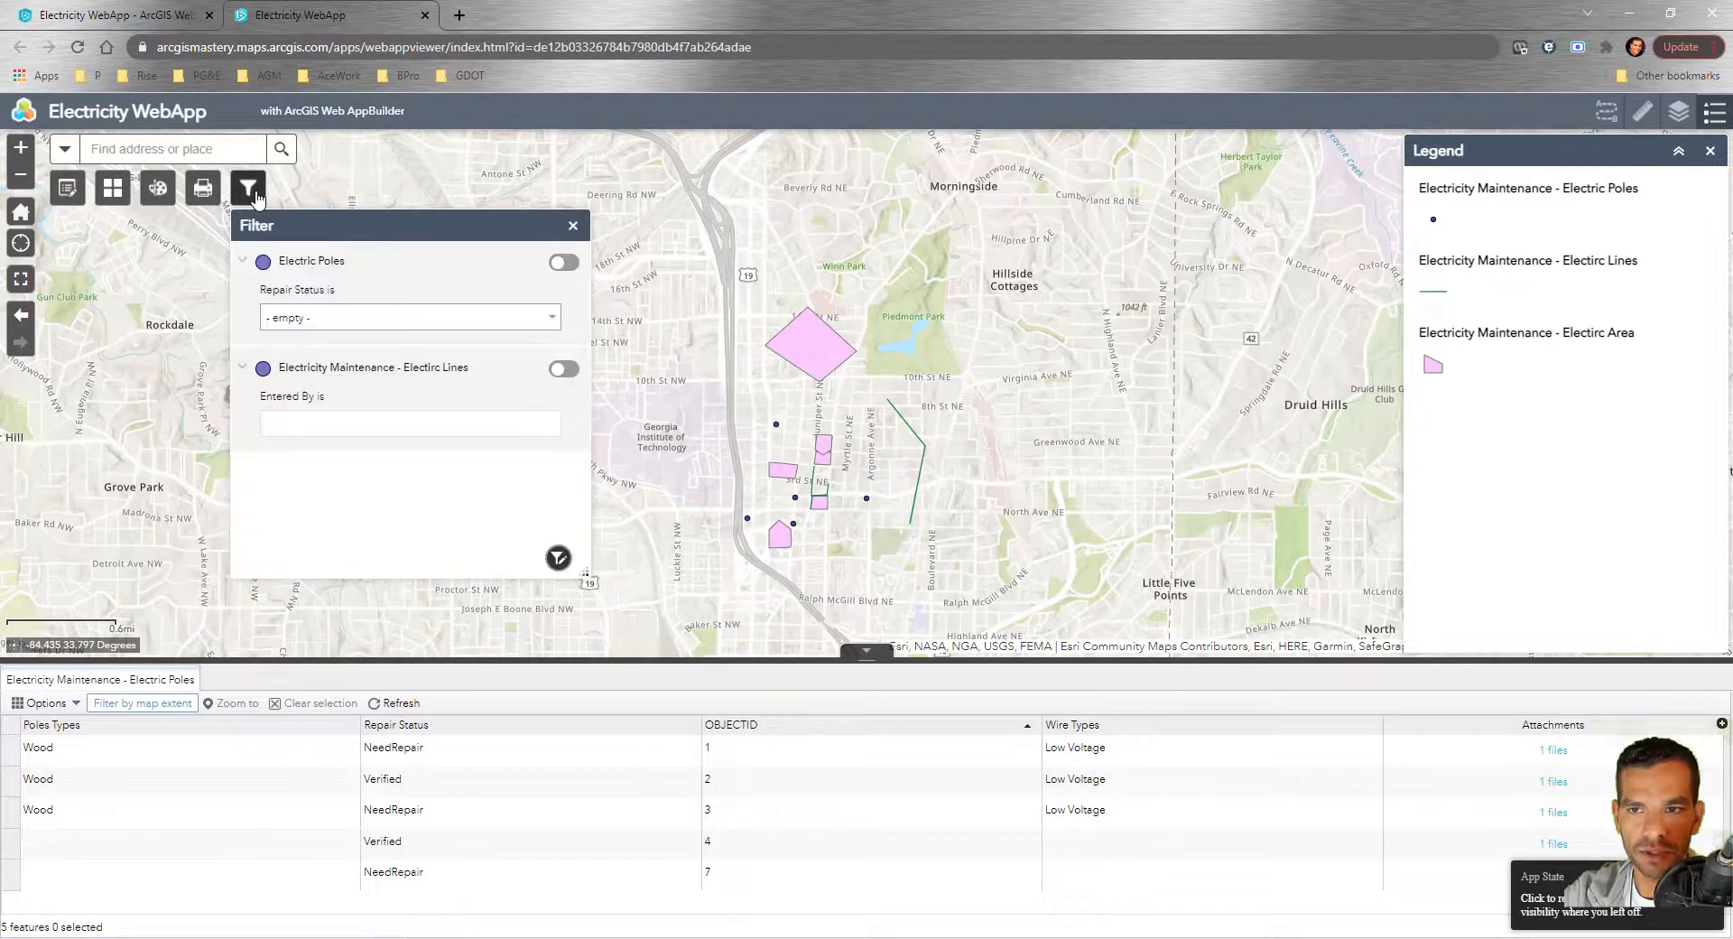
left_click(519, 325)
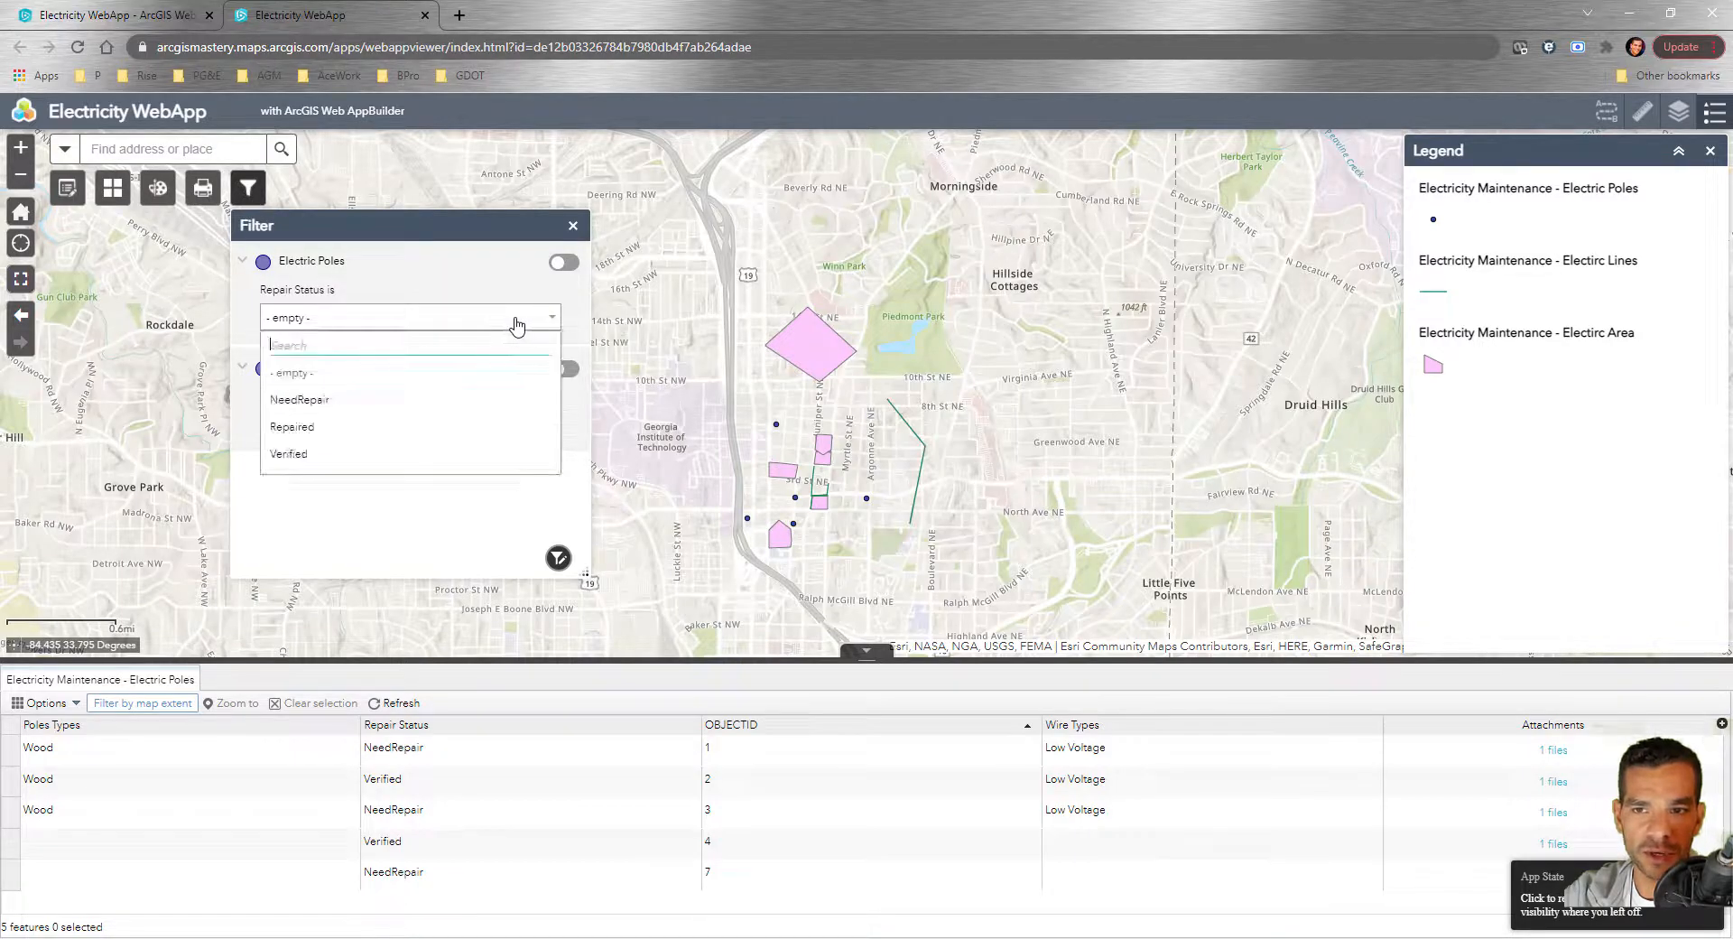
left_click(316, 403)
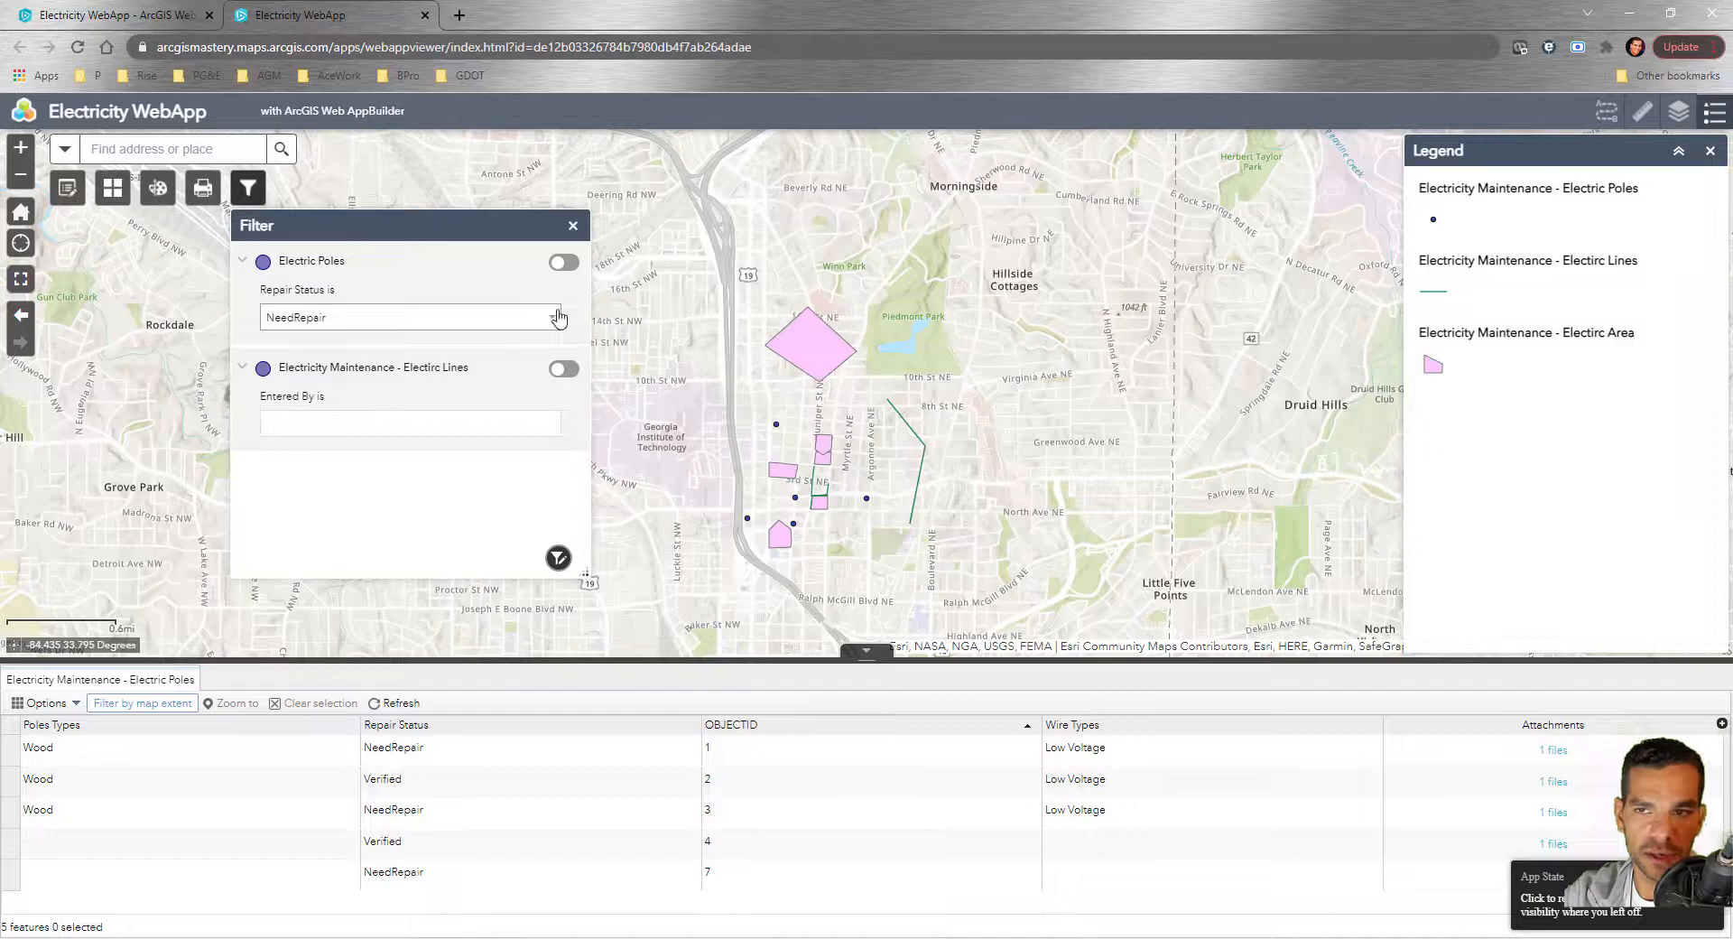
left_click(565, 263)
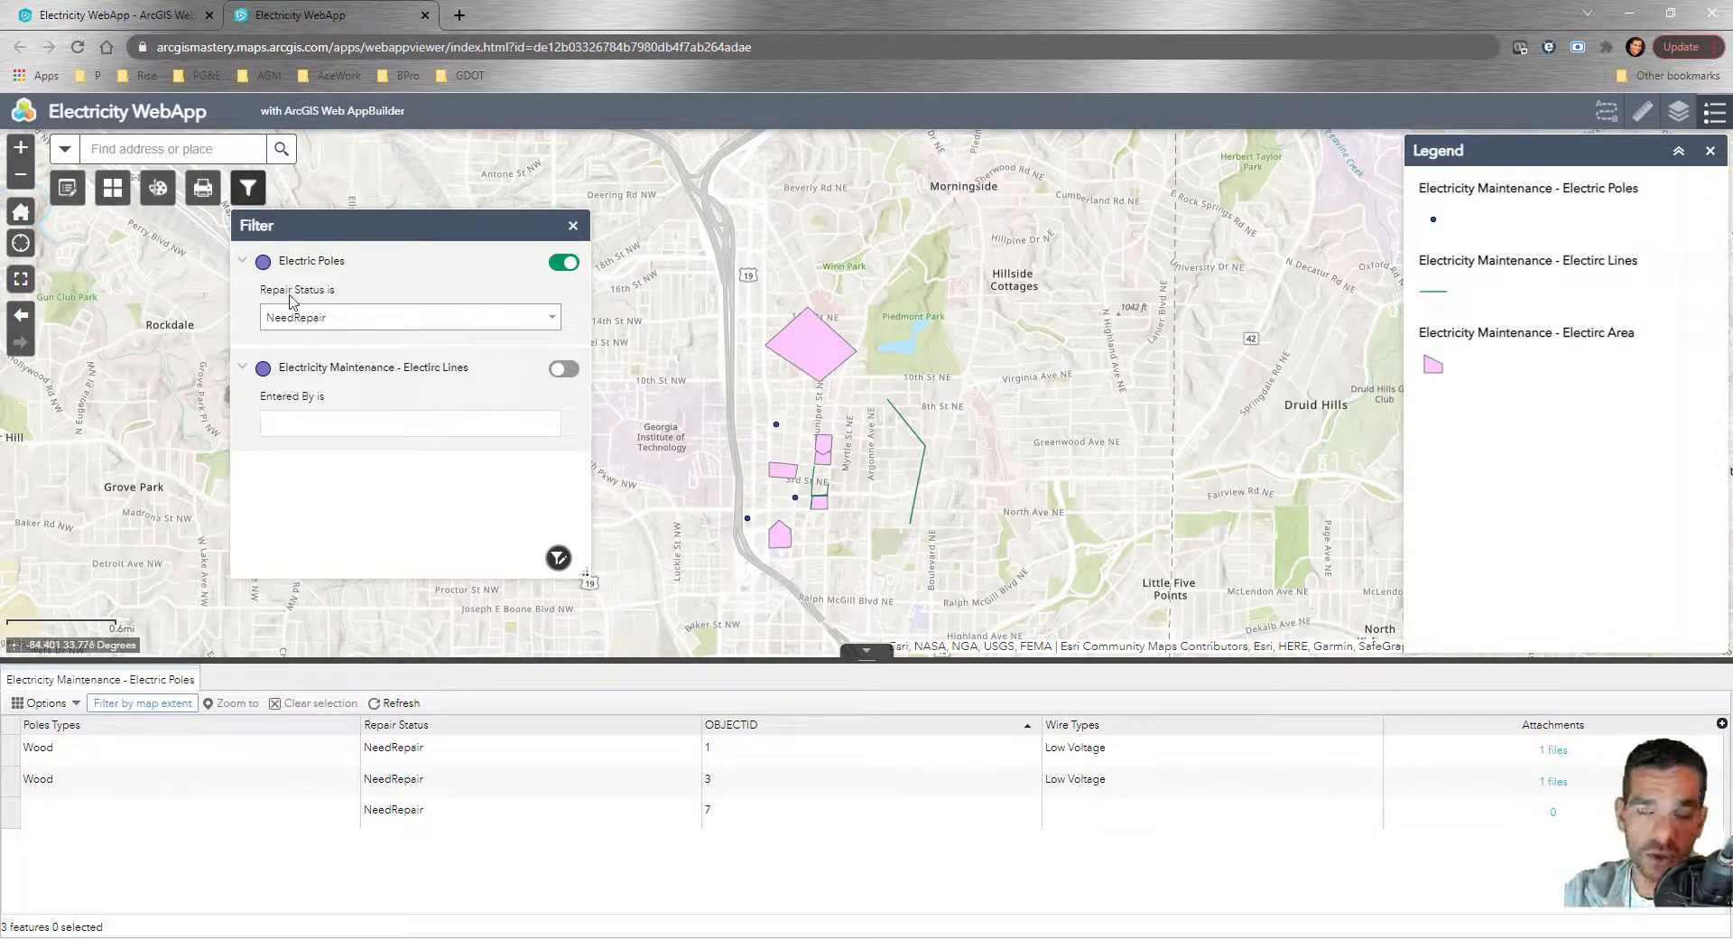
Hide the Electric Lines and Electric Area layers in the Layer List
left_click(1676, 123)
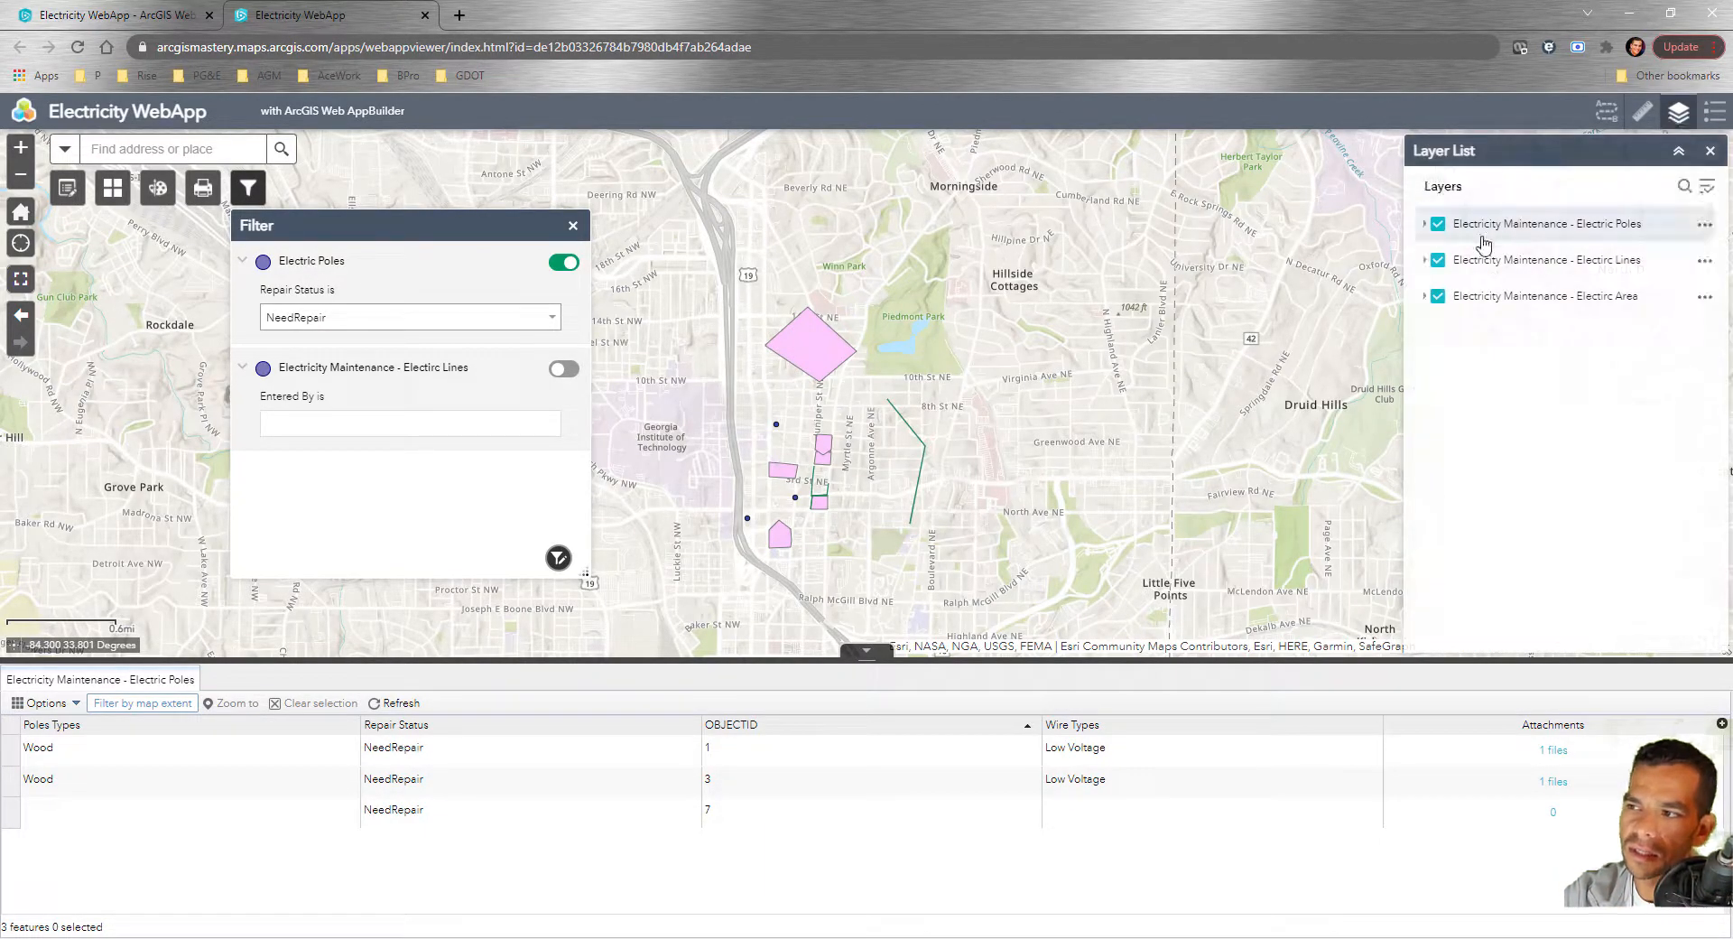
left_click(1438, 261)
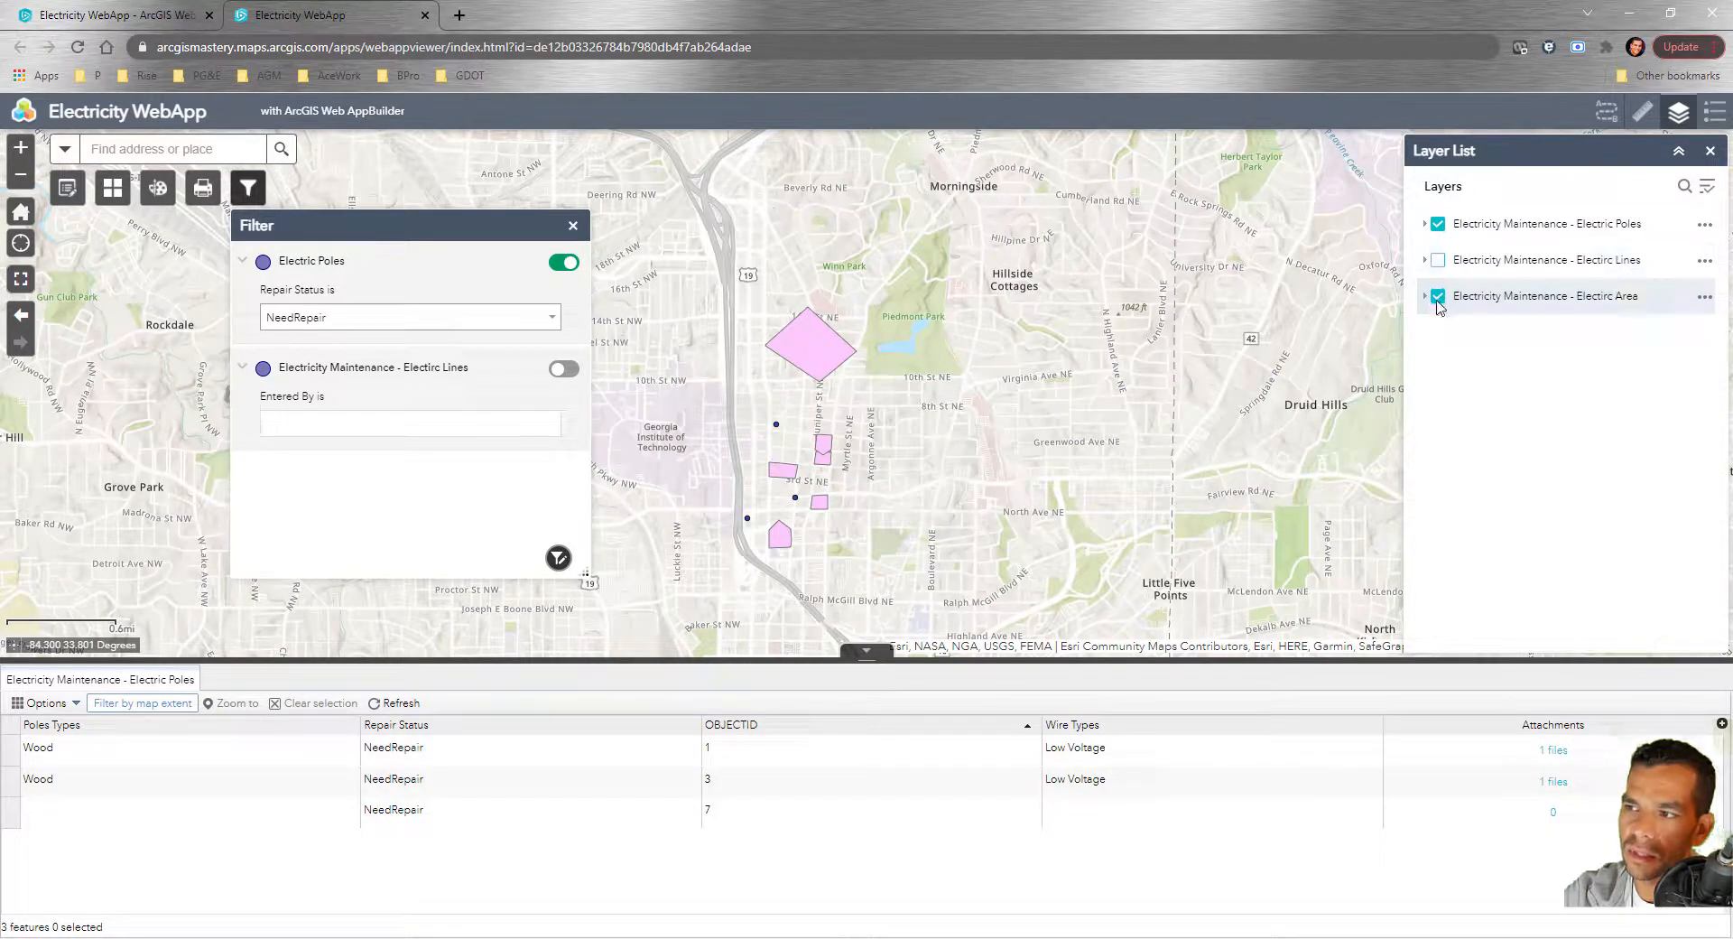
left_click(1438, 296)
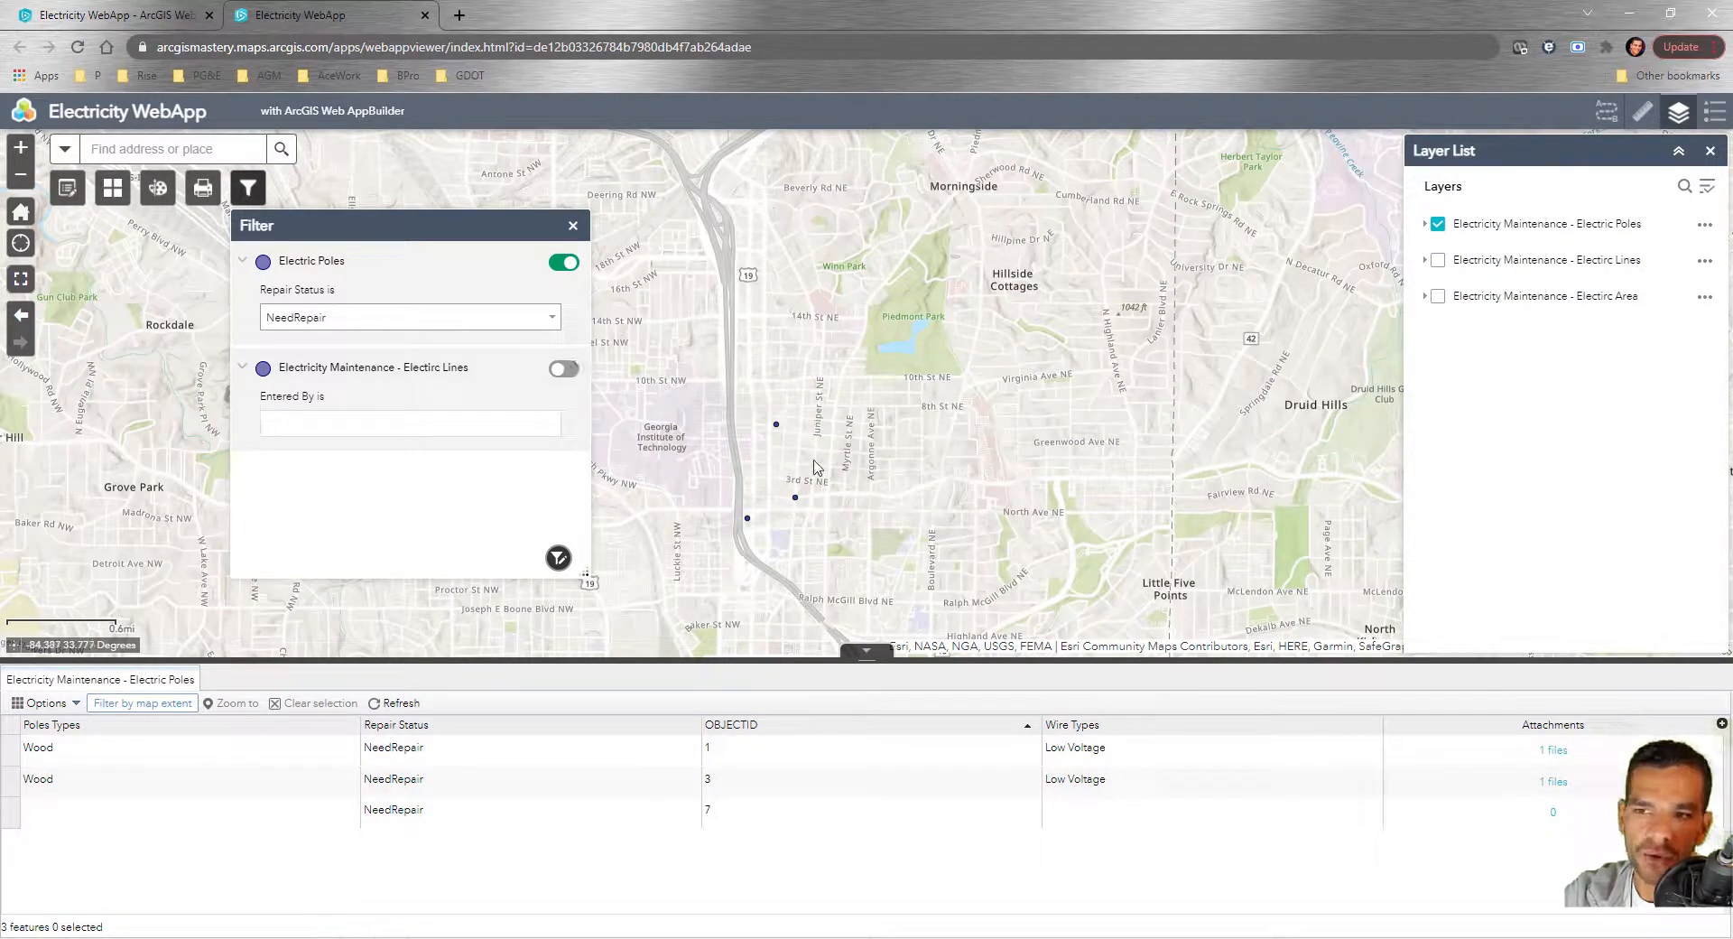
scroll(775, 545, "up", 2)
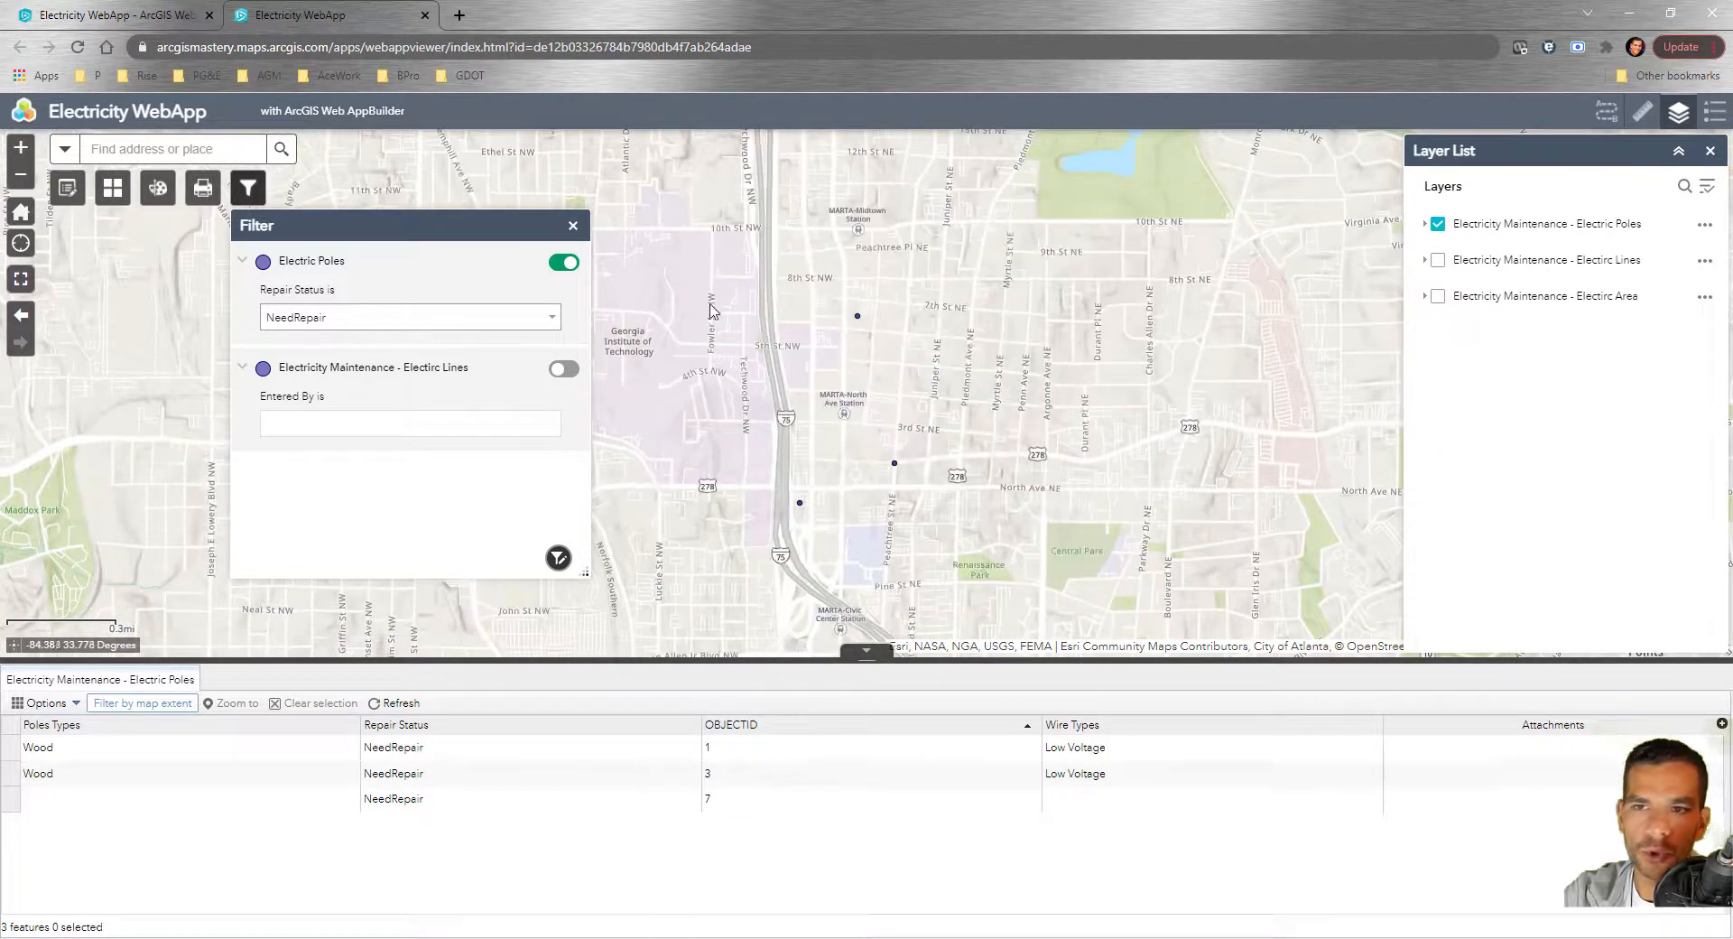
Switch the poles filter to Repaired and toggle it off and on, ending off
left_click(355, 324)
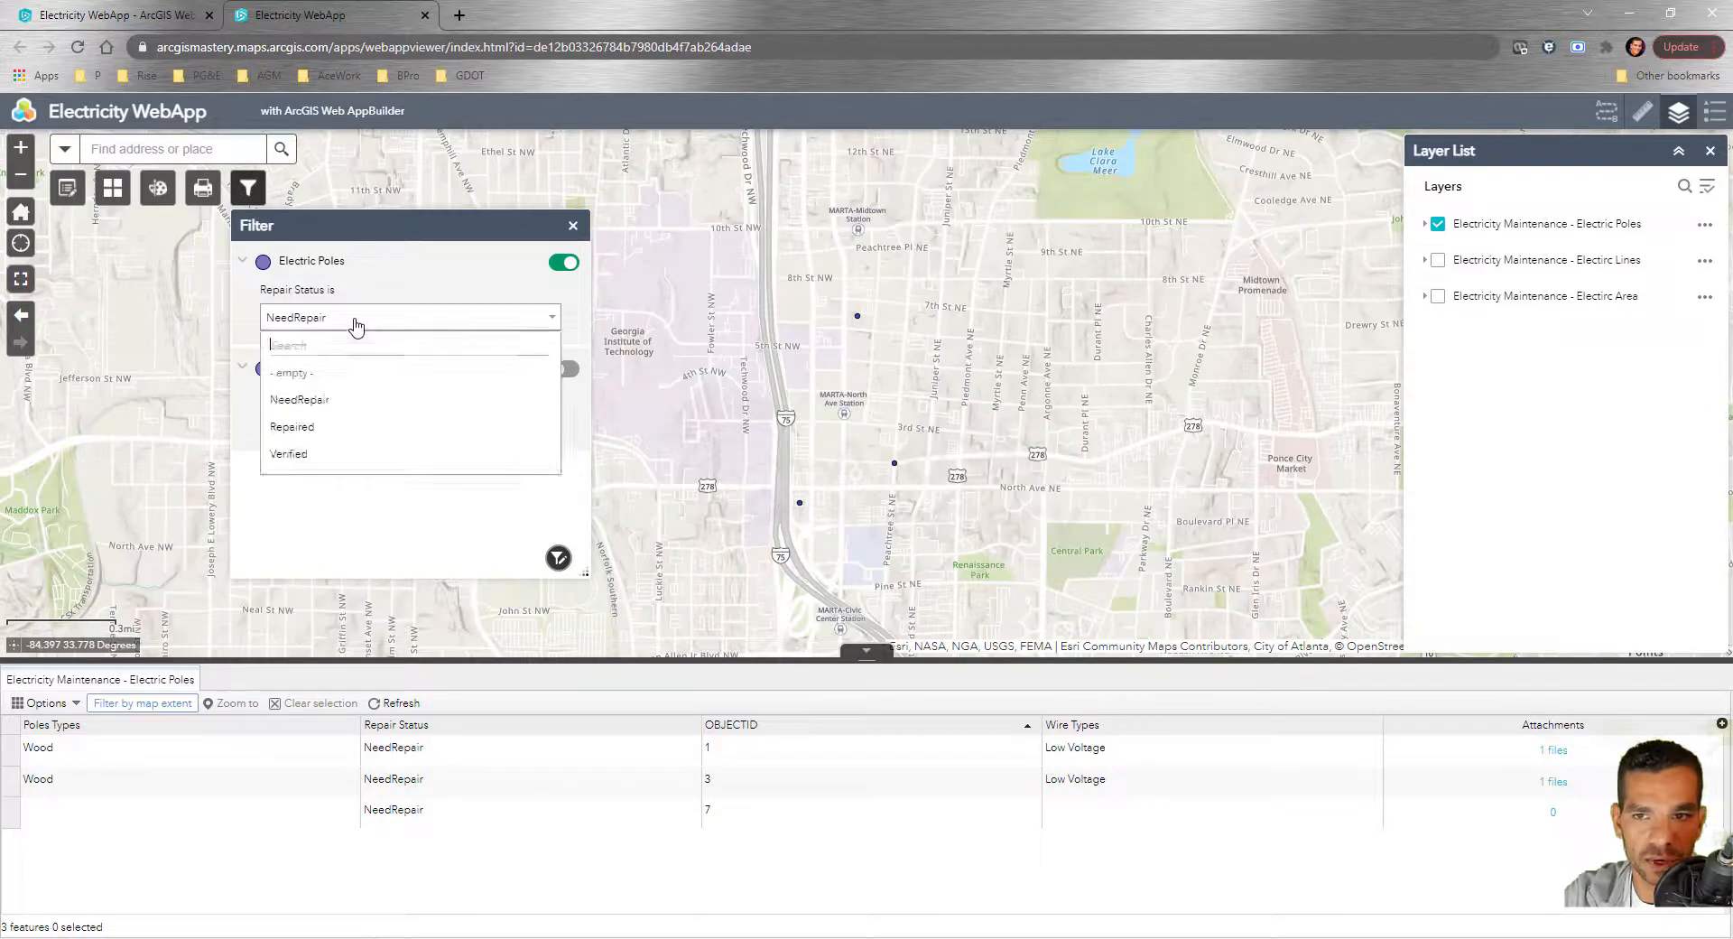
left_click(320, 437)
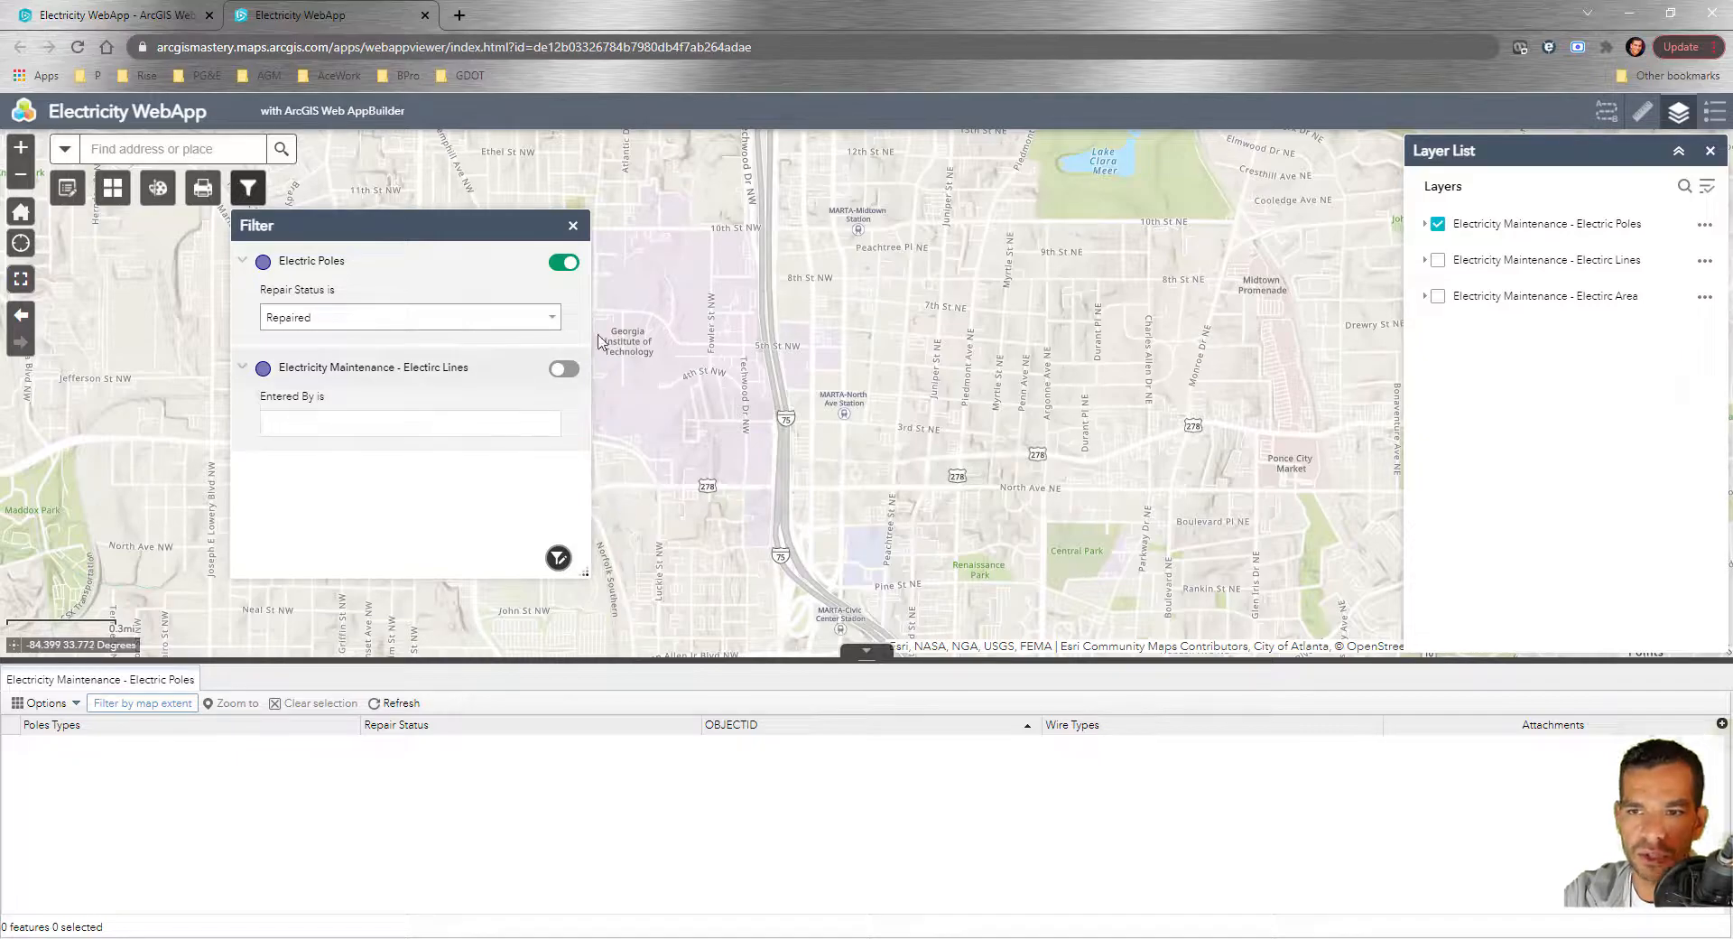
left_click(569, 263)
left_click(569, 264)
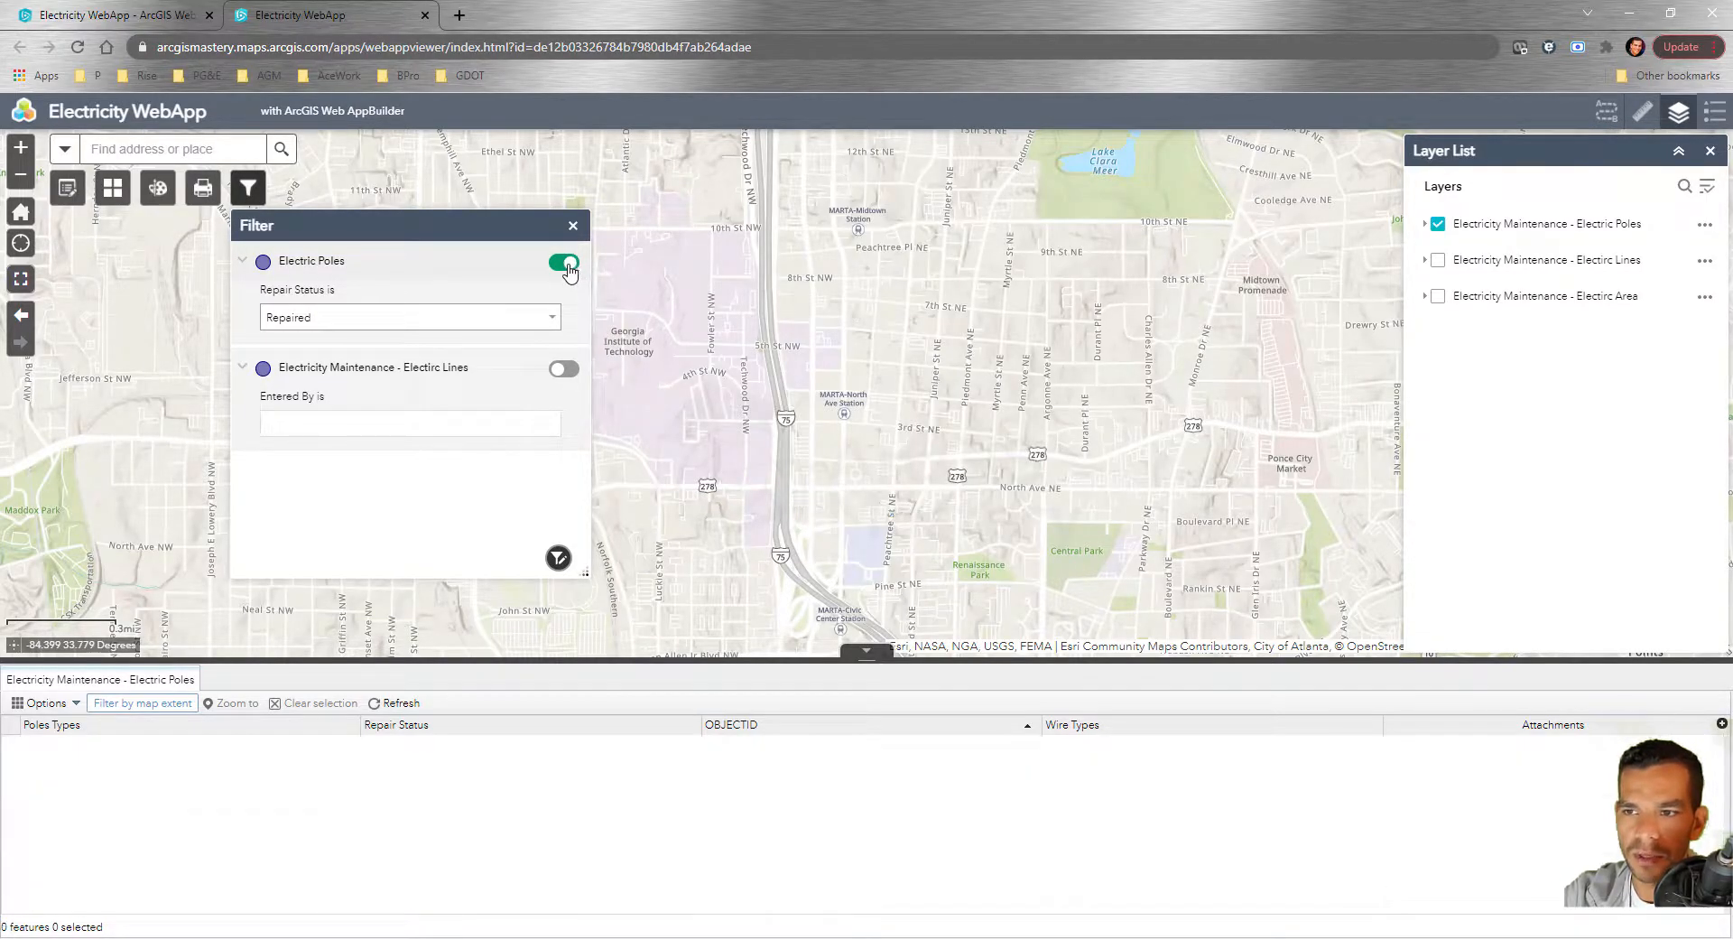
scroll(894, 483, "down", 1)
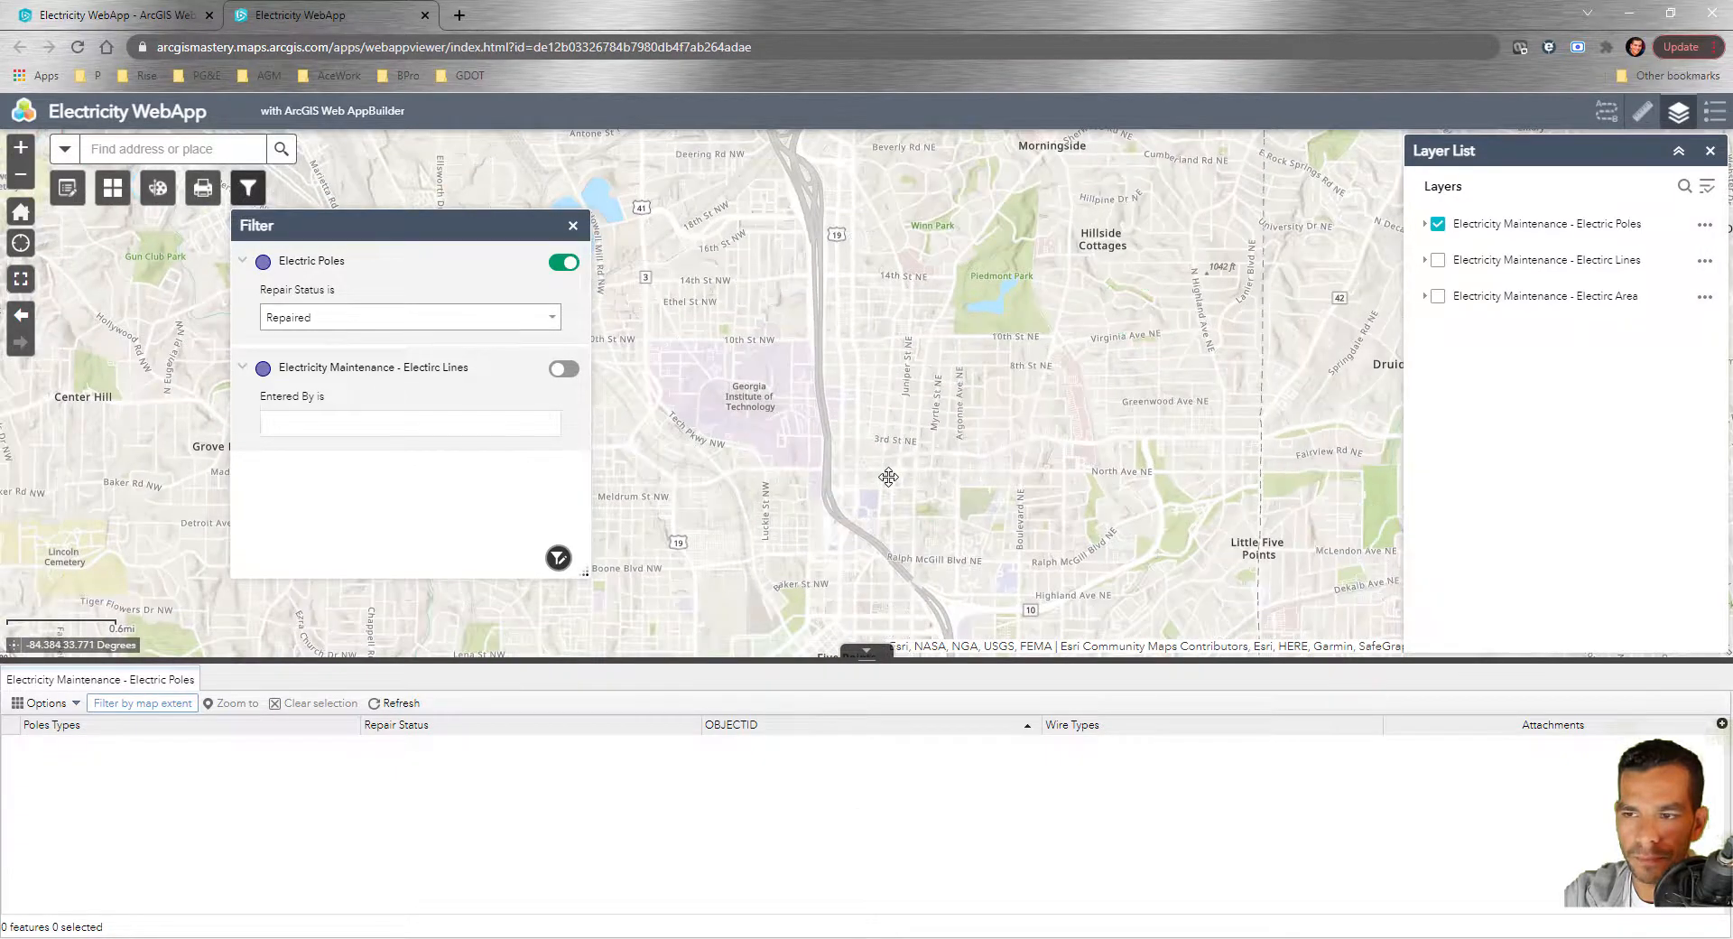
scroll(889, 476, "up", 1)
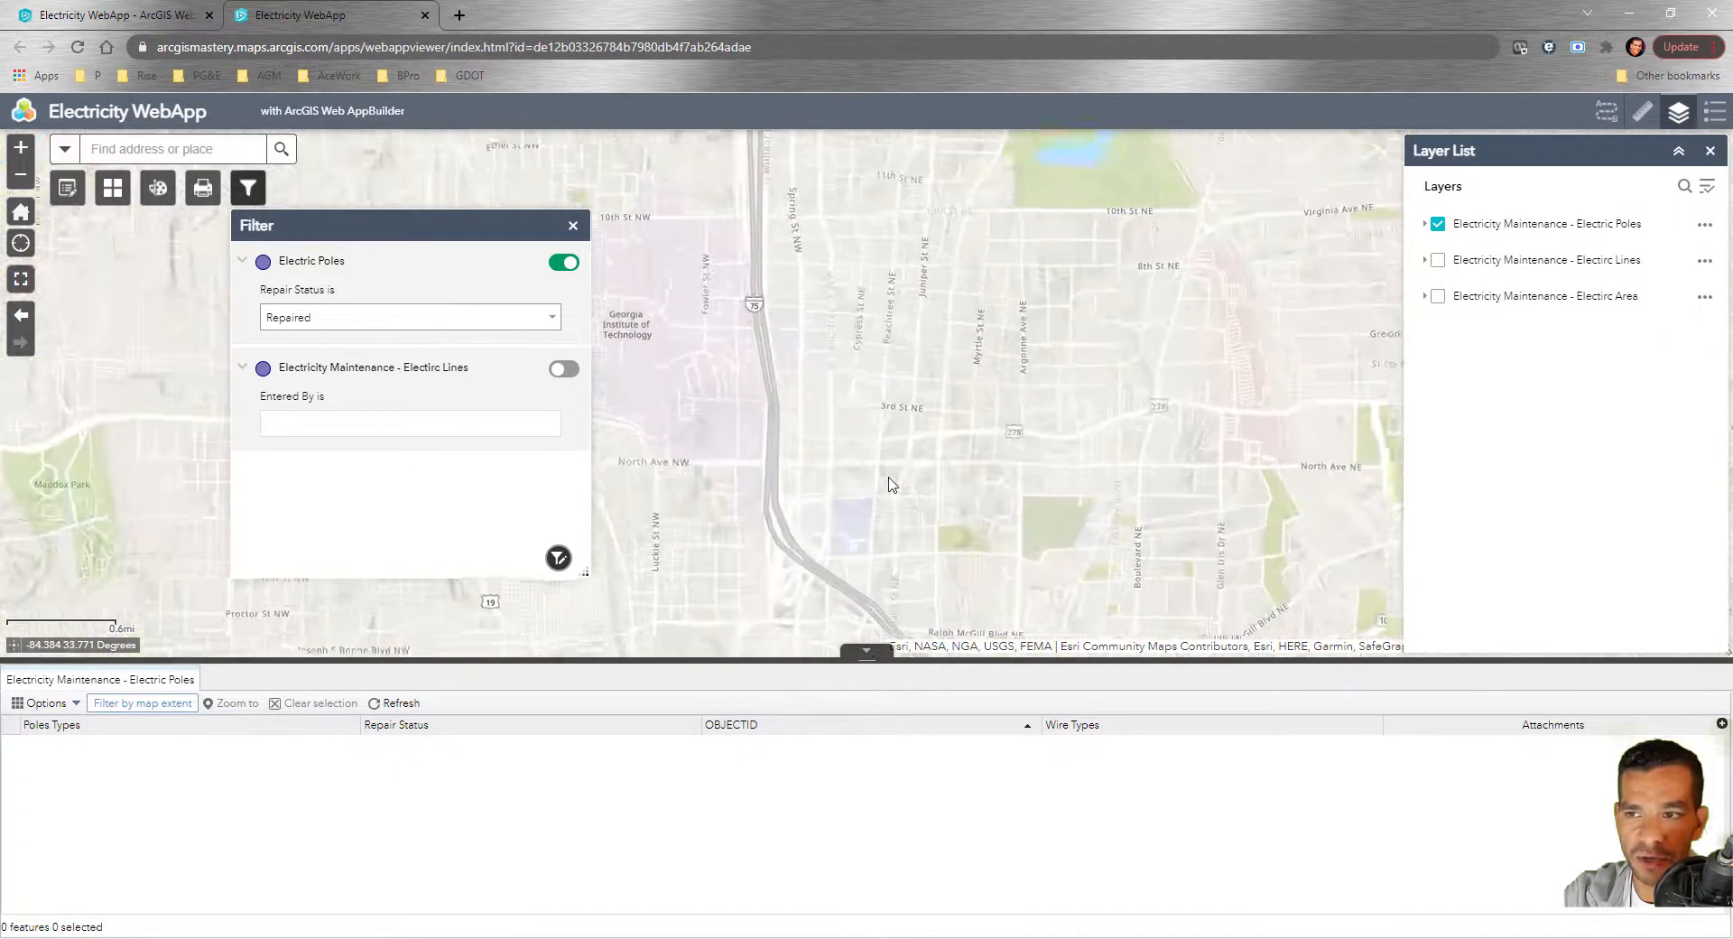
left_click(566, 264)
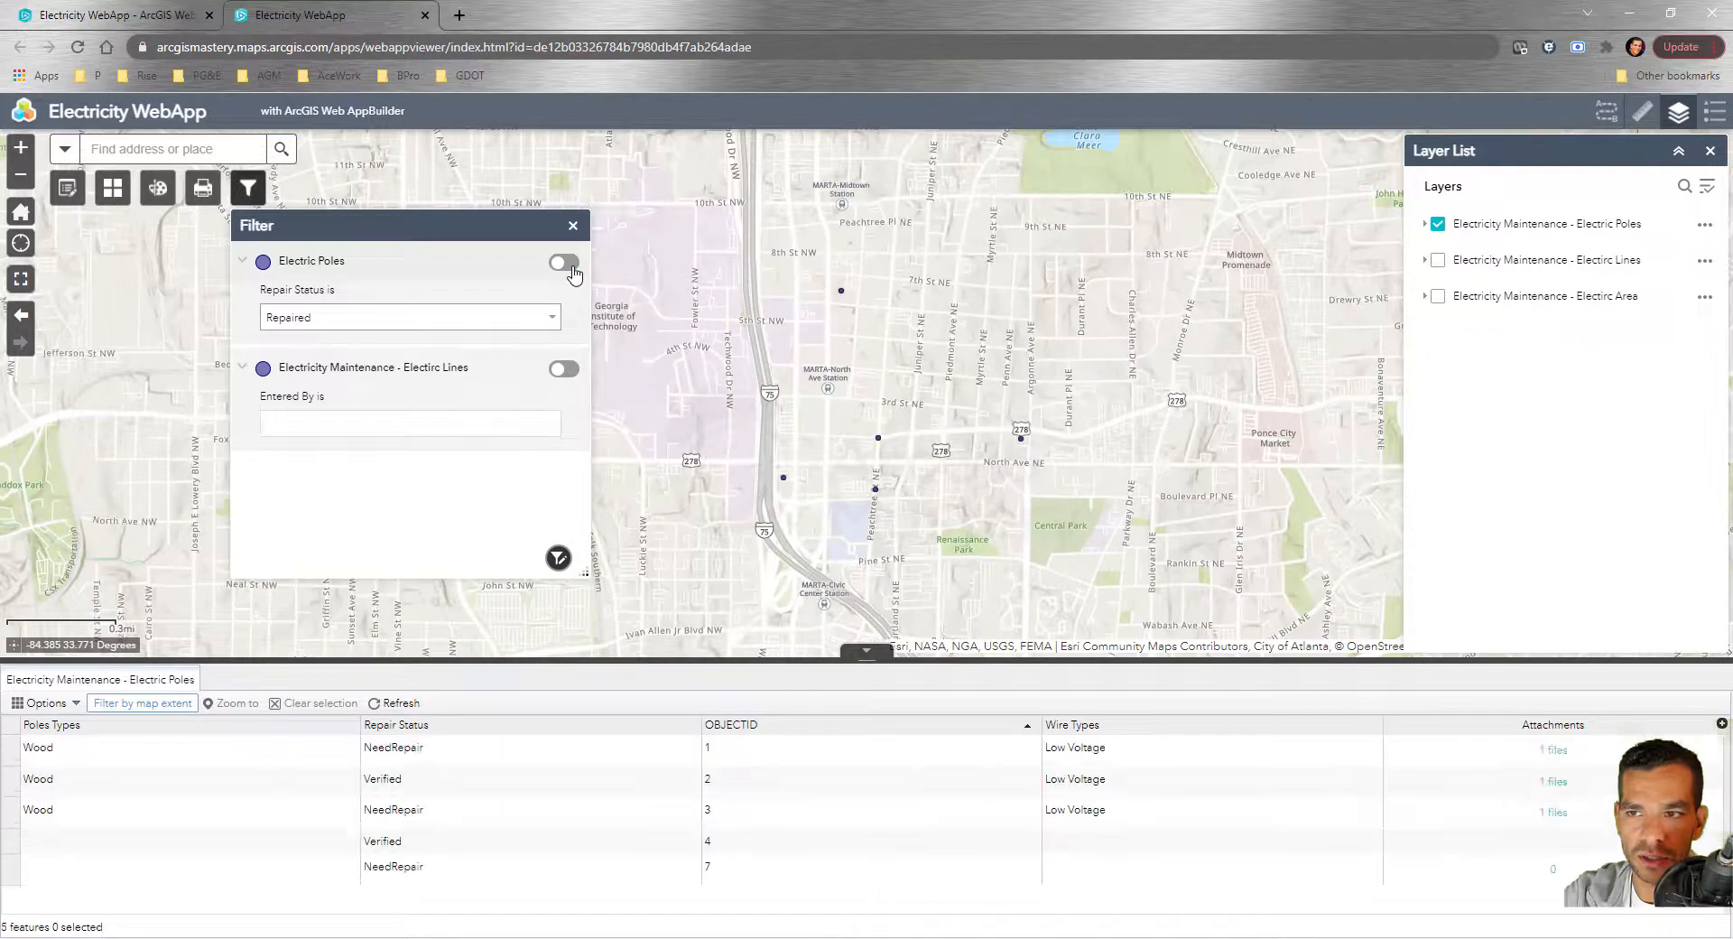
Try the poles filter with Verified, then Repaired, and return to NeedRepair
left_click(544, 320)
left_click(392, 453)
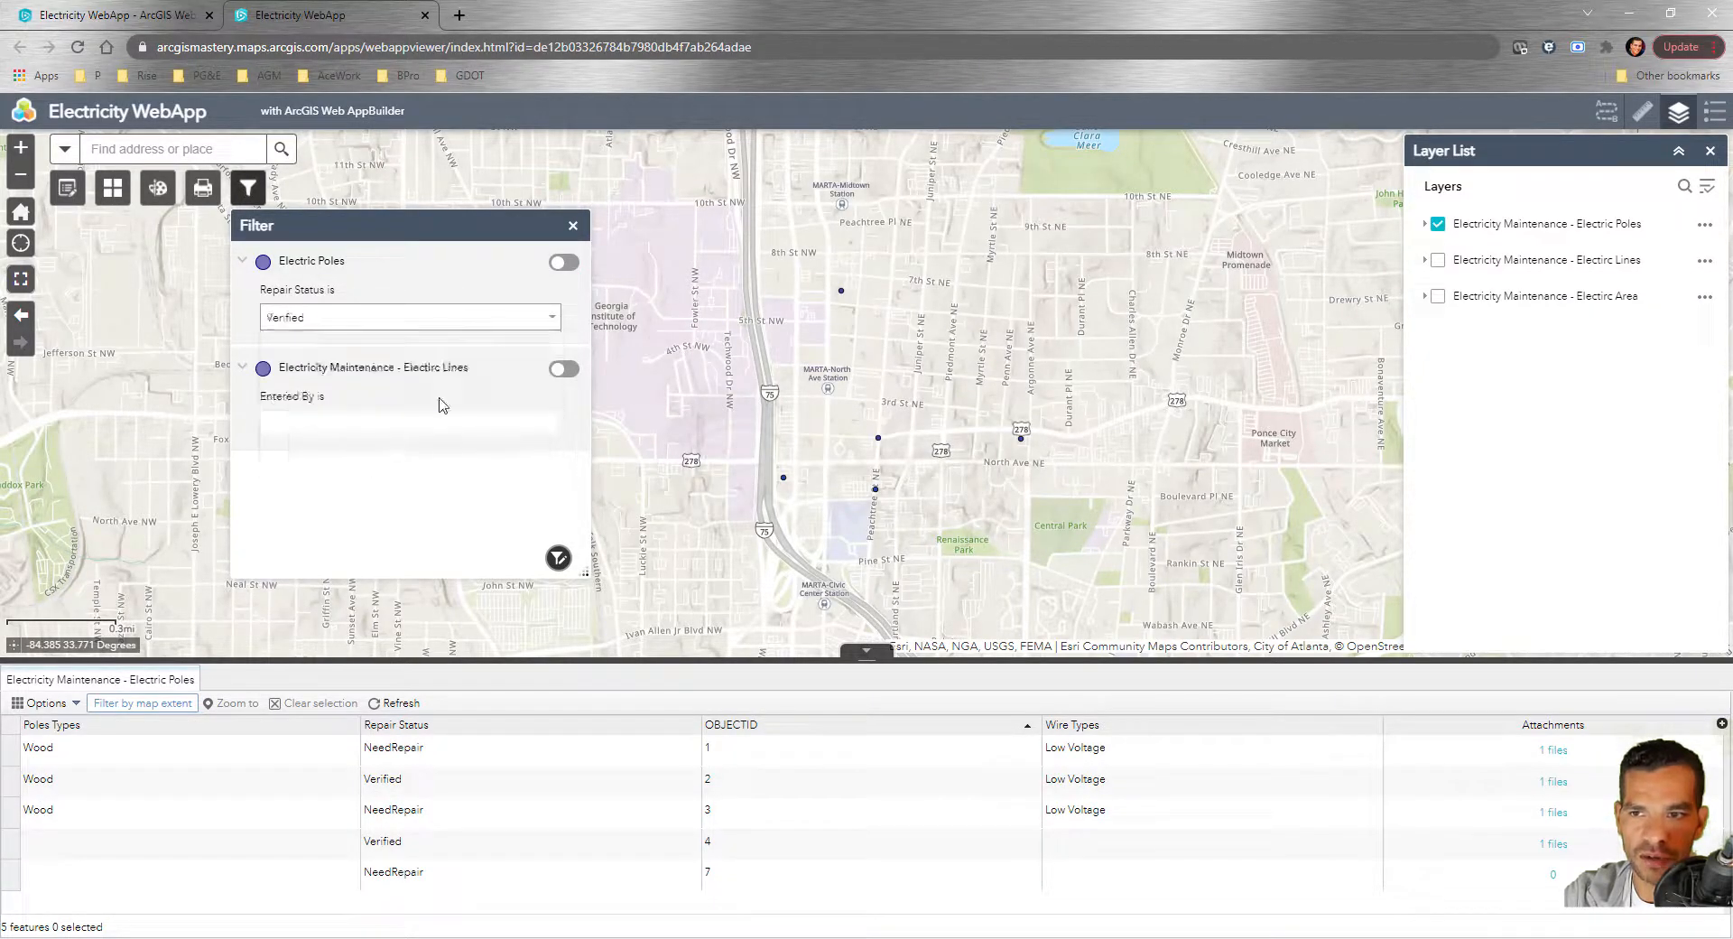
left_click(564, 263)
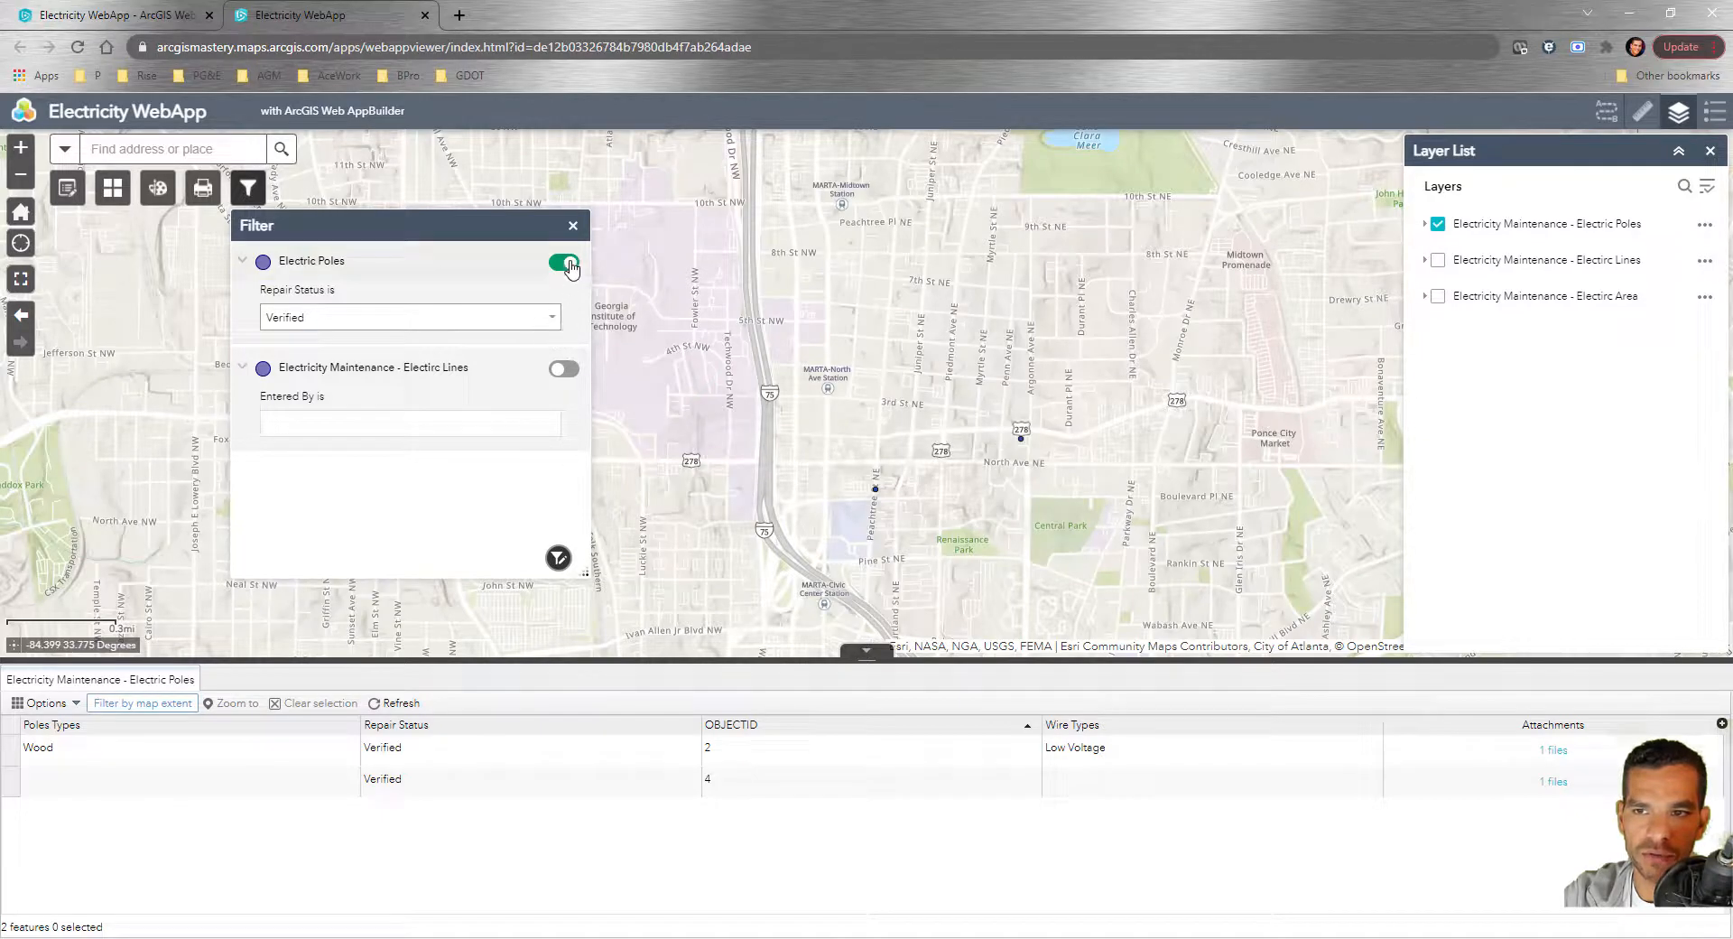
left_click(533, 317)
left_click(328, 427)
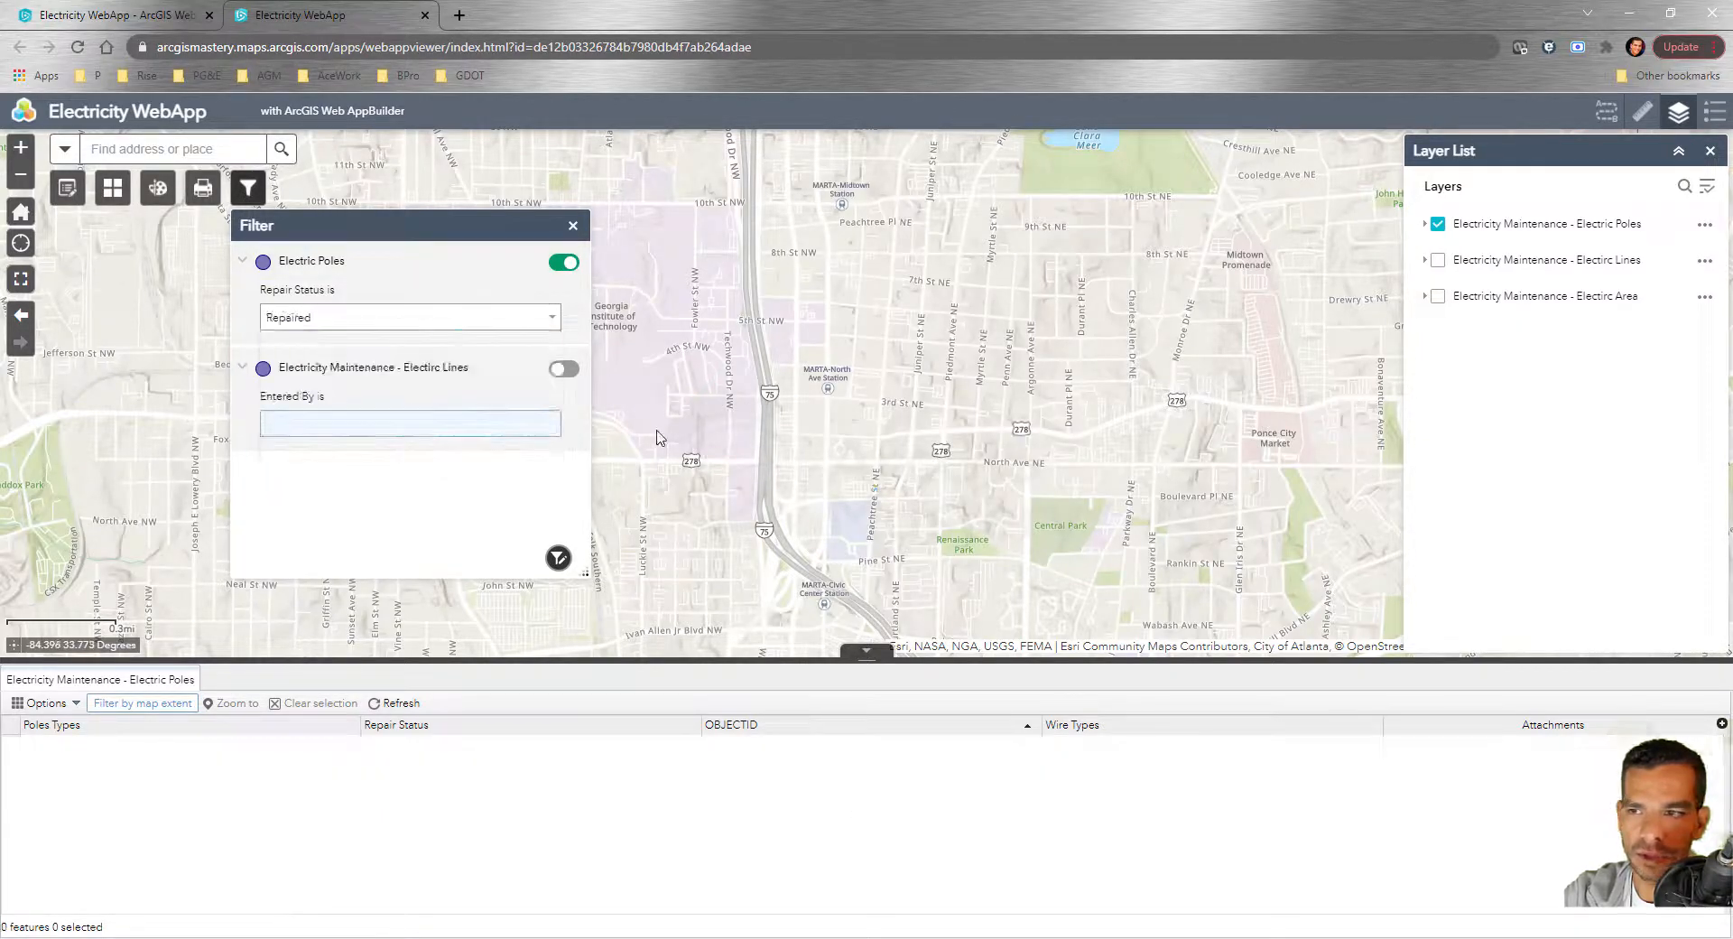
left_click(533, 318)
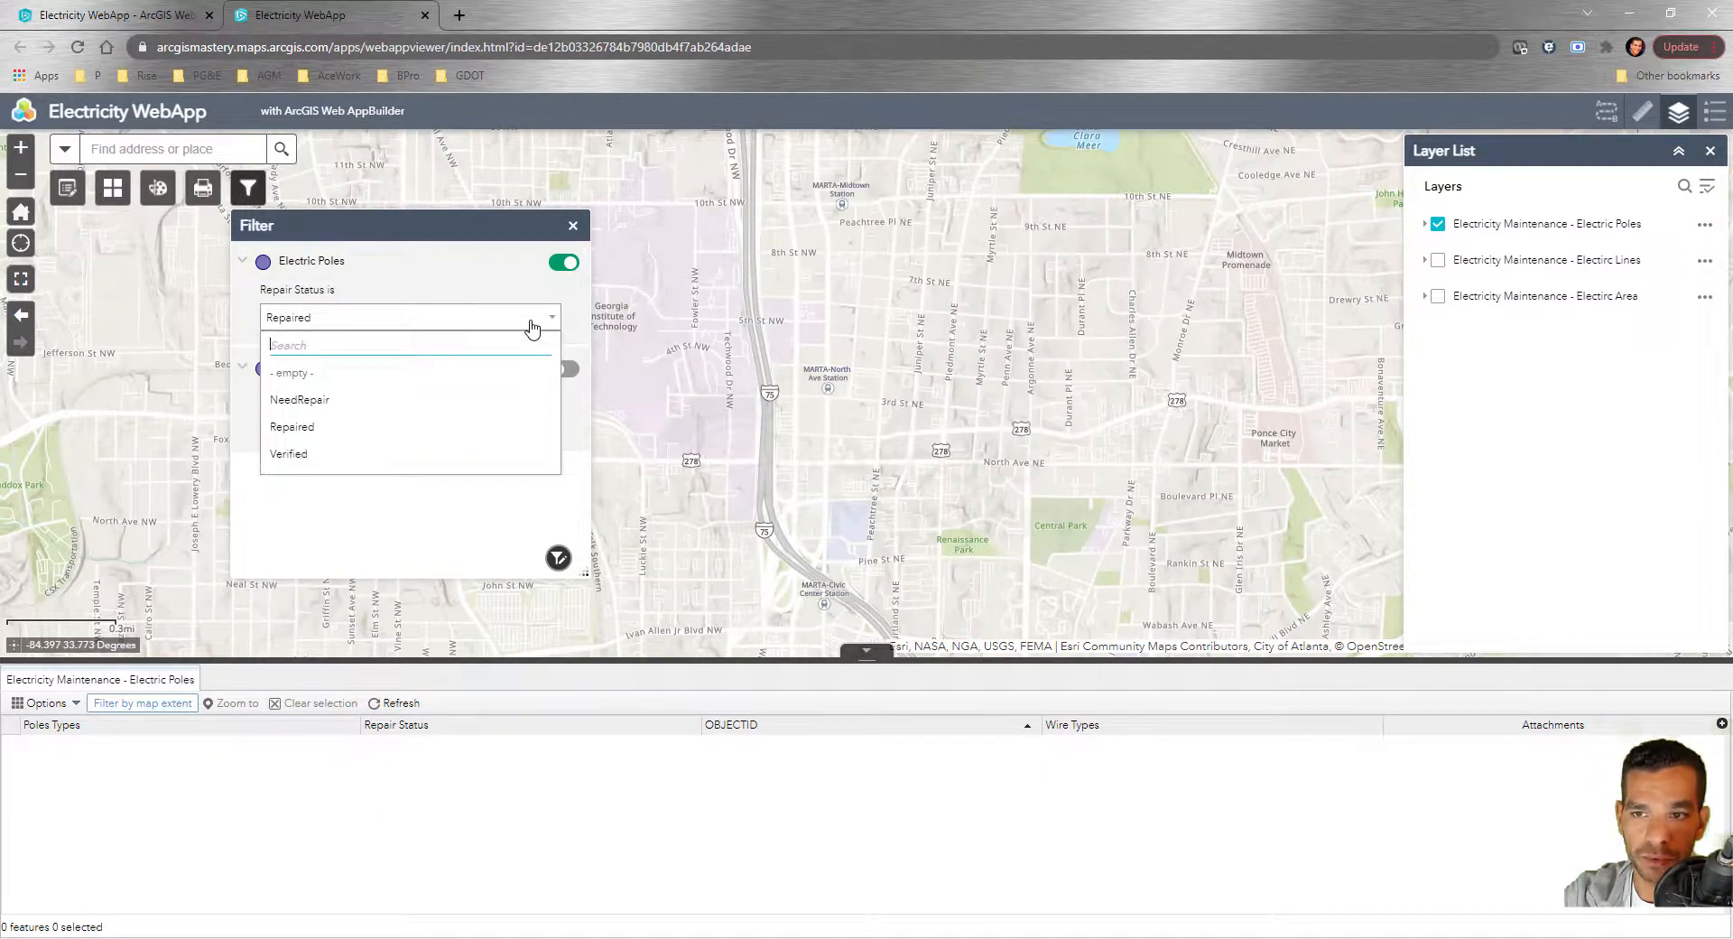
left_click(393, 400)
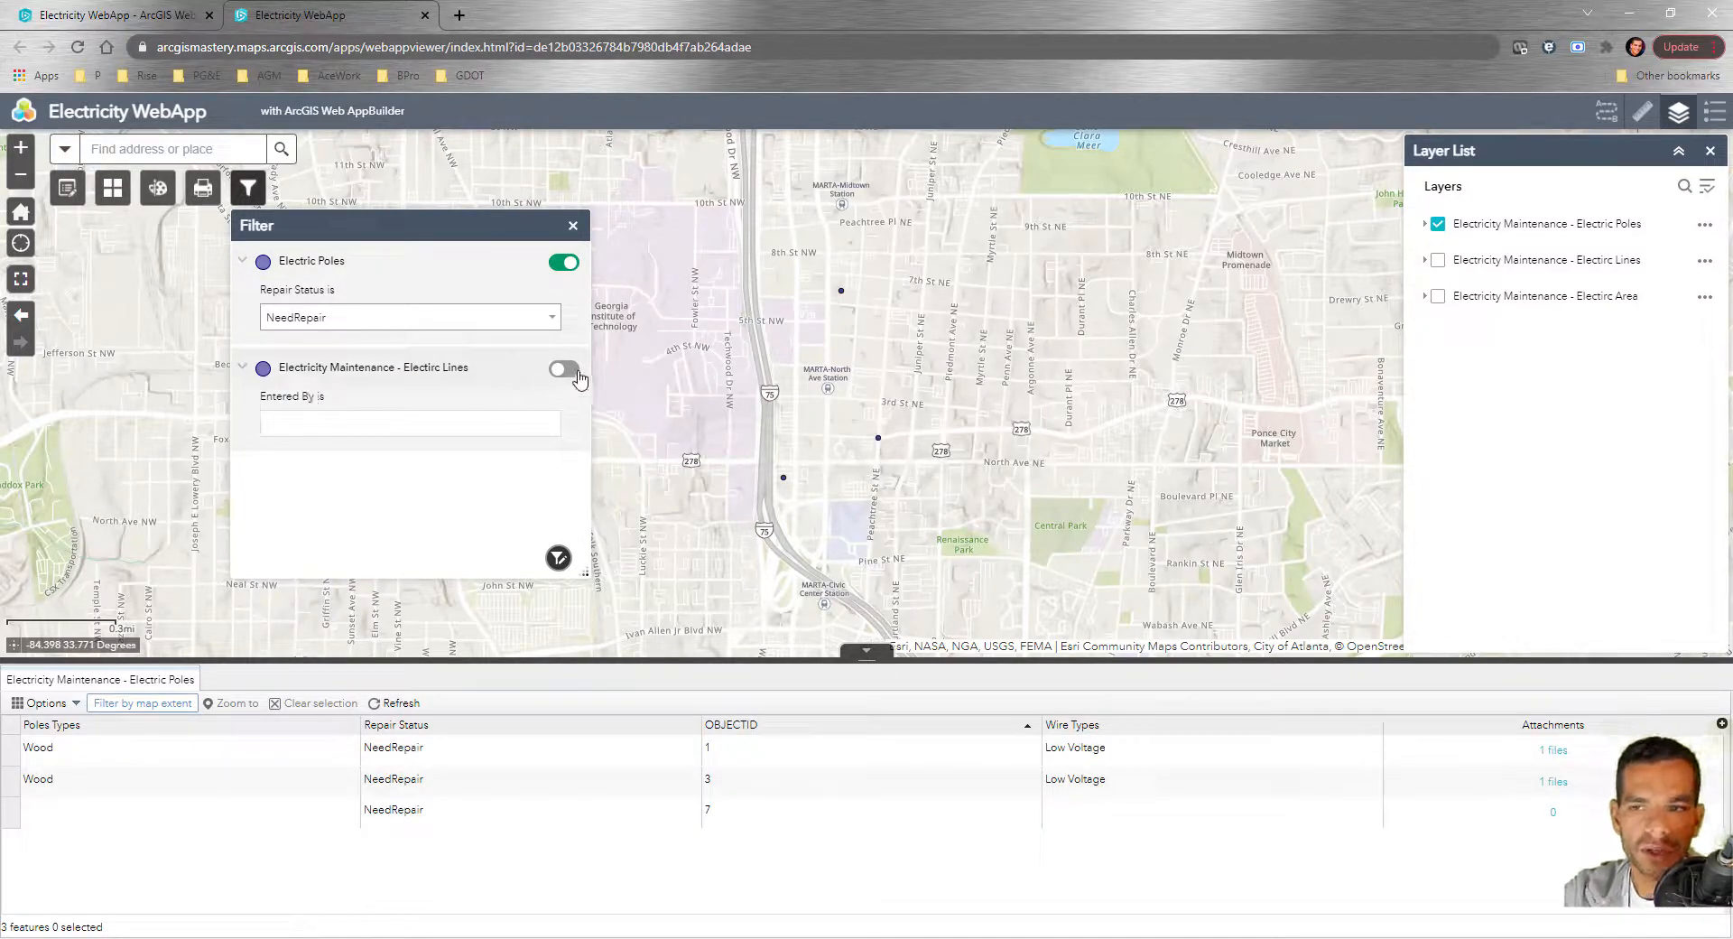
Filter Electric Lines by Entered By 'Inspector', turn off the poles filter, and show the lines layer
left_click(565, 369)
left_click(405, 428)
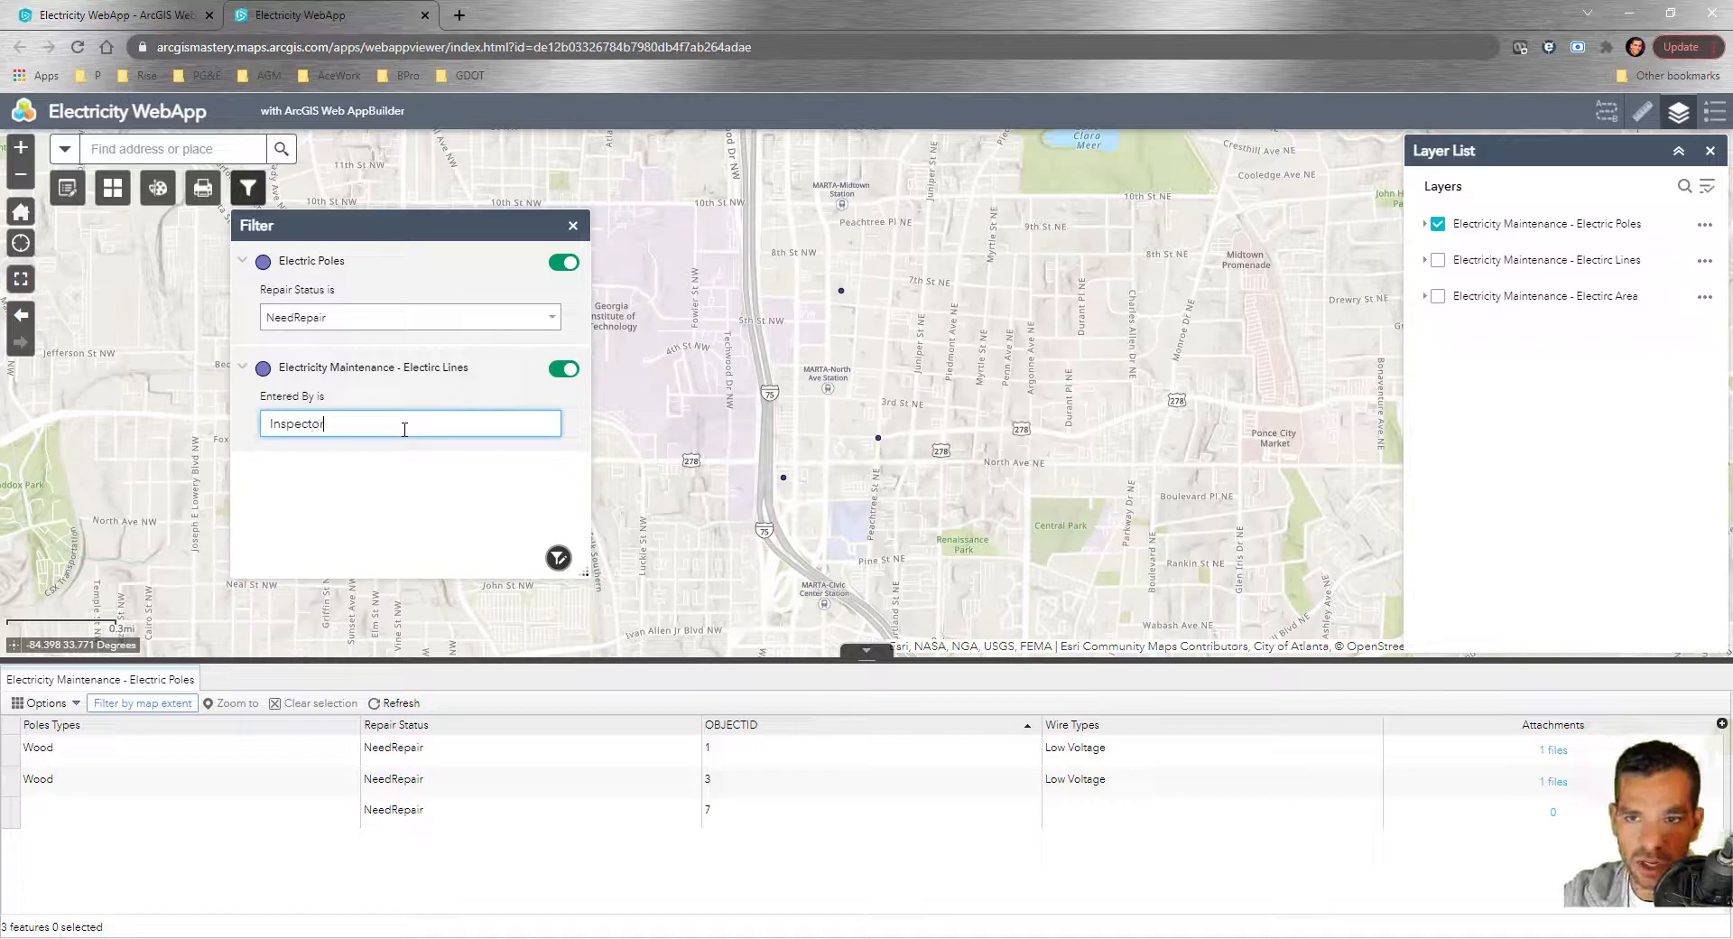
left_click(564, 263)
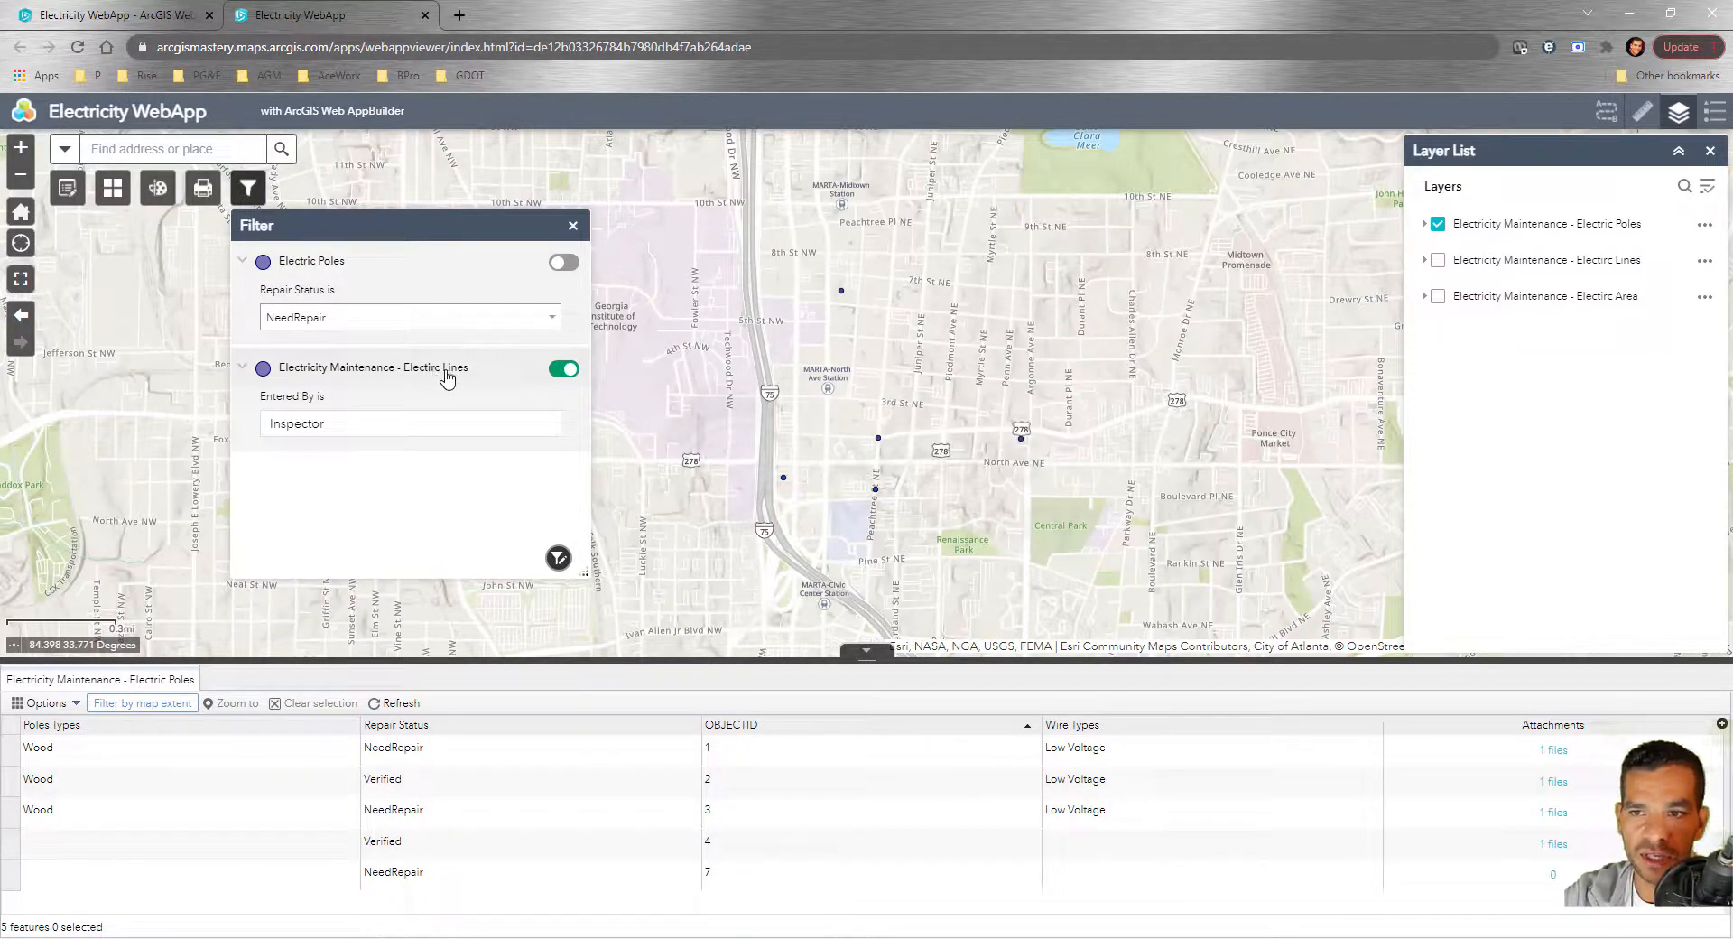
left_click(1438, 261)
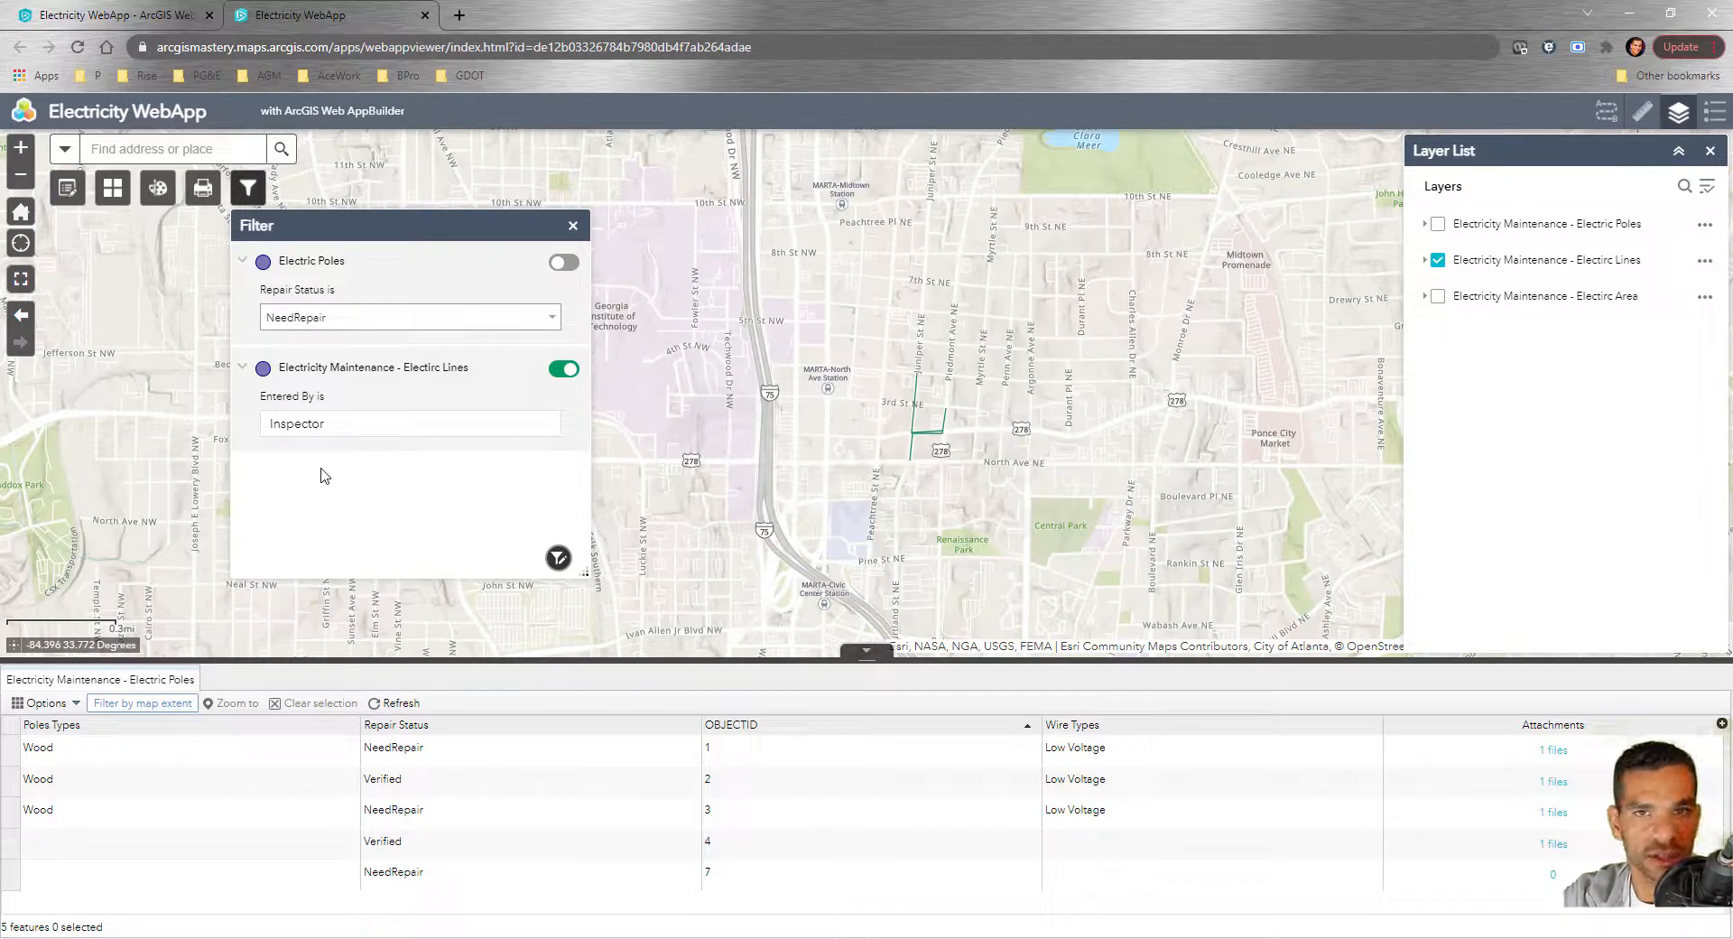
Start a custom filter on an electric layer and add an expression
left_click(559, 557)
left_click(501, 322)
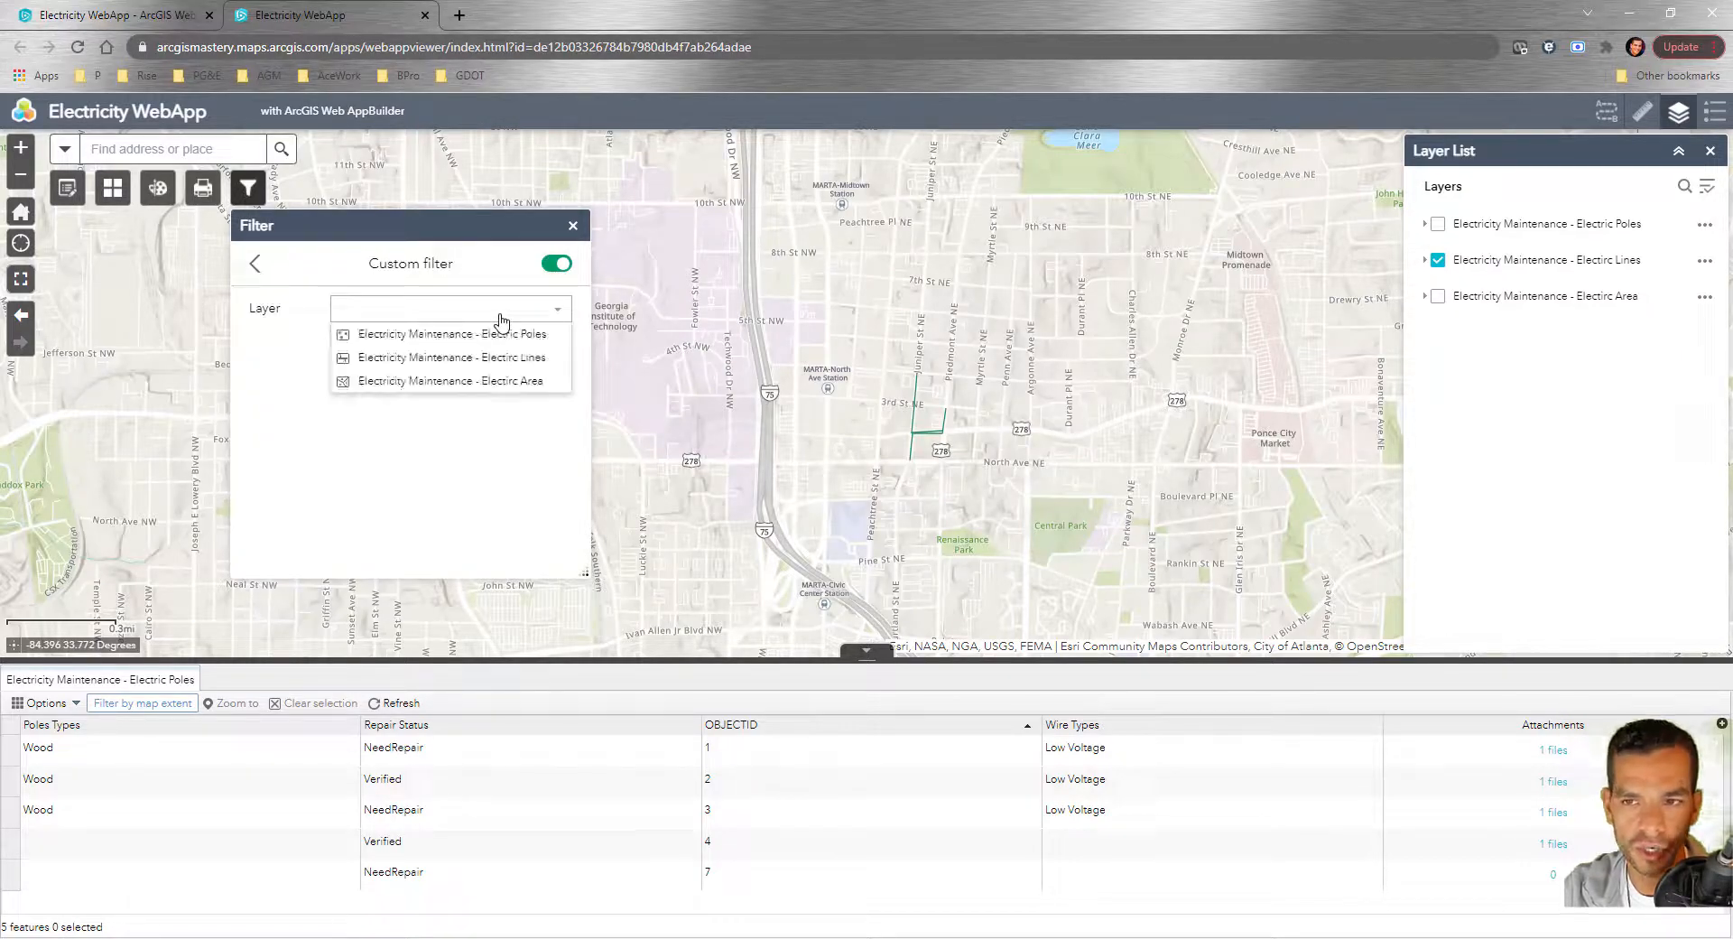
left_click(495, 386)
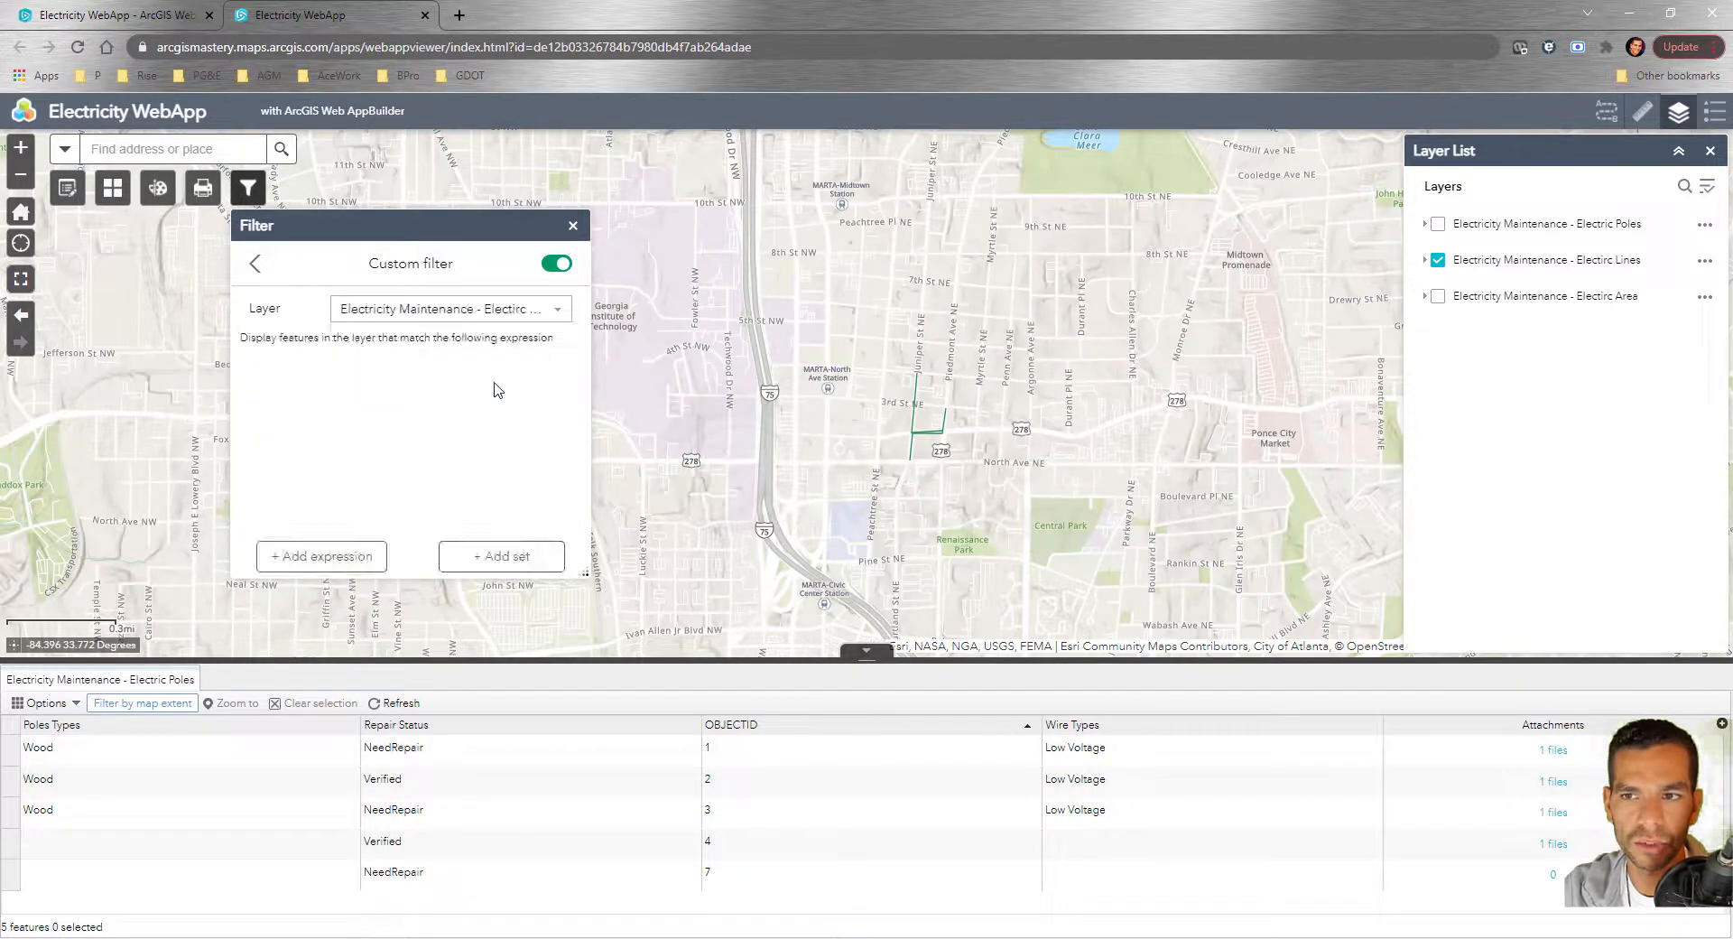
left_click(316, 556)
Check the Filter widget's custom-filter setting in the builder and confirm its configuration
left_click(99, 15)
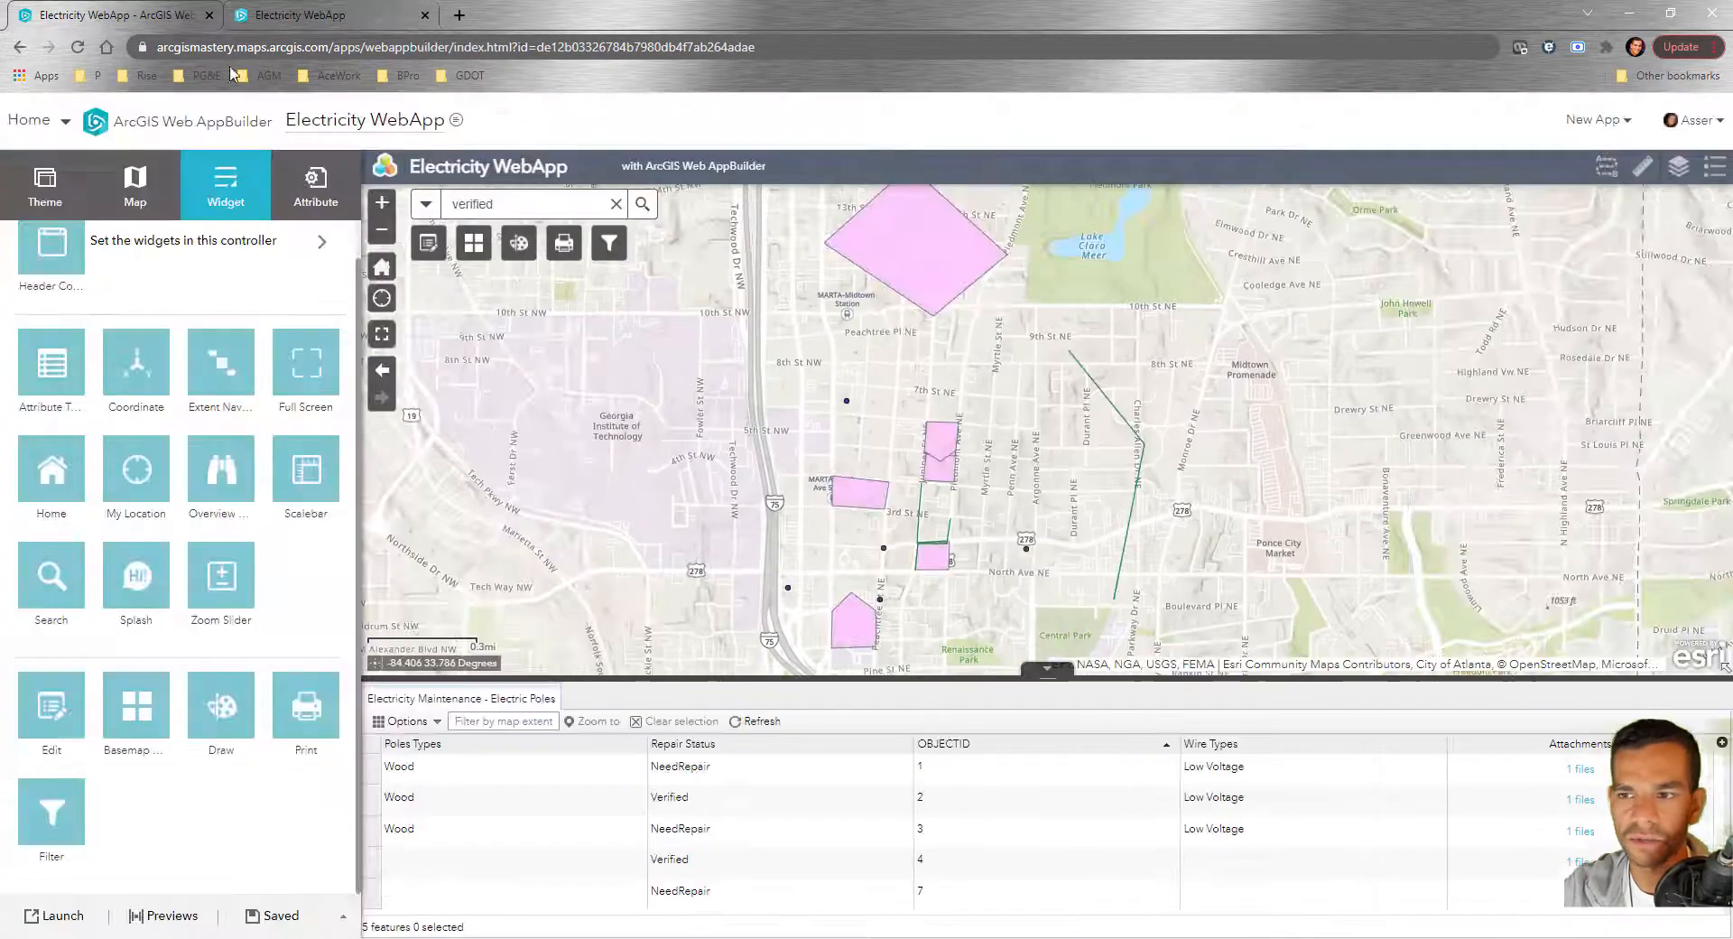
left_click(76, 847)
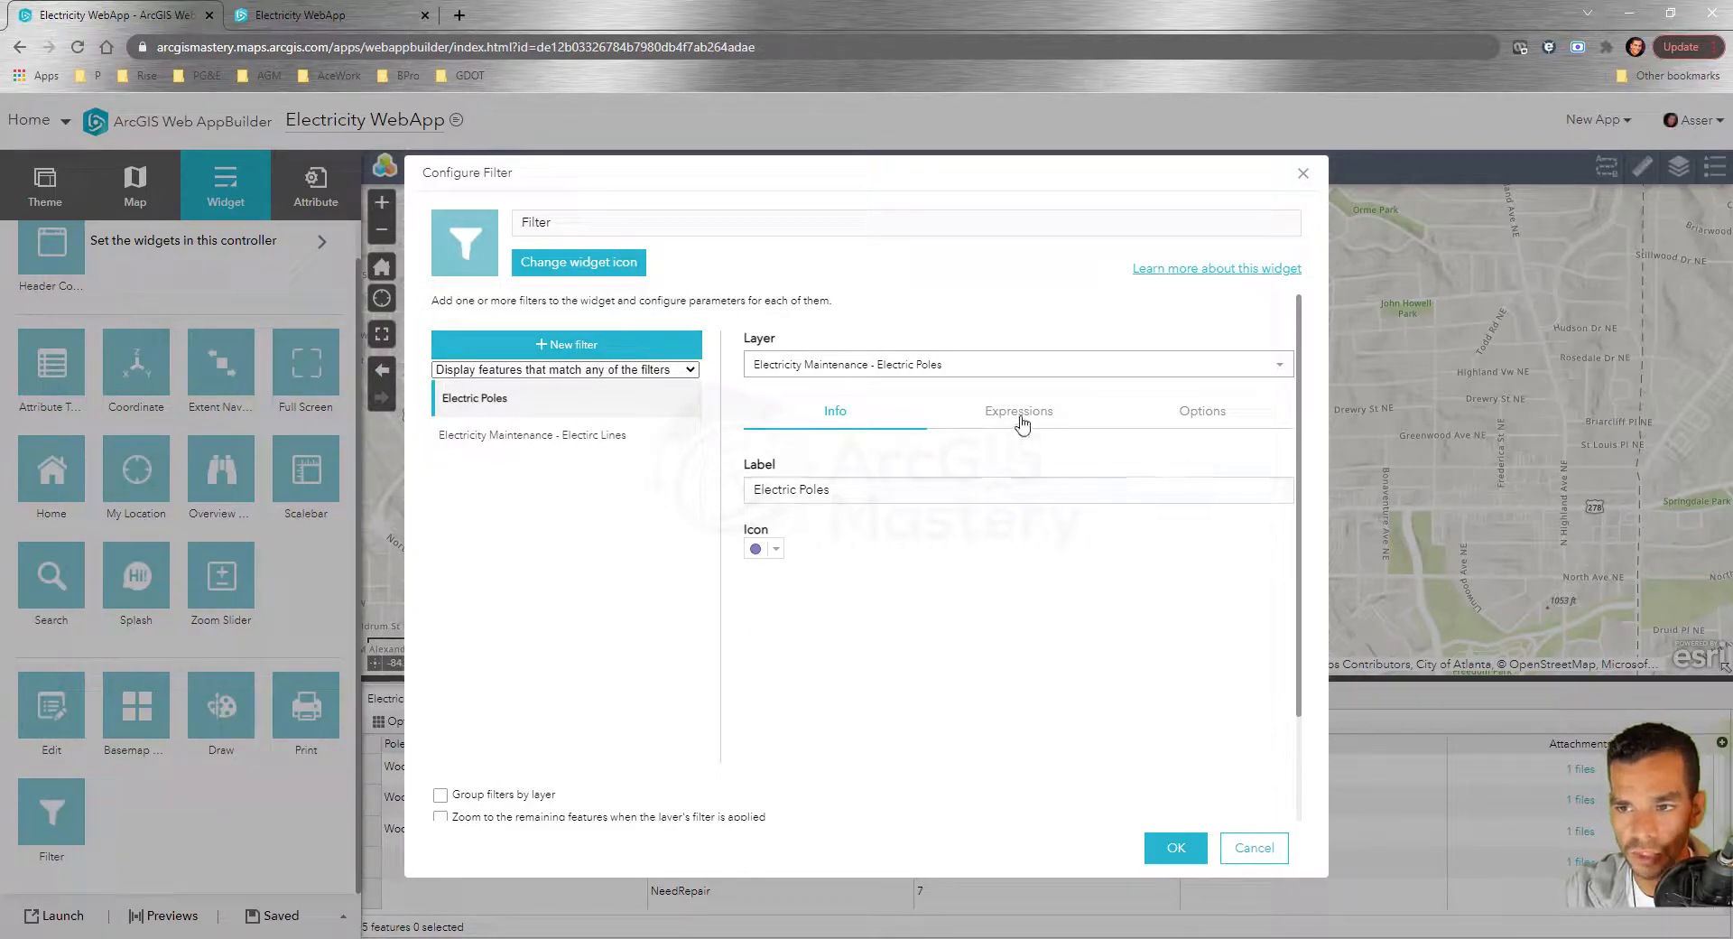
scroll(632, 505, "down", 2)
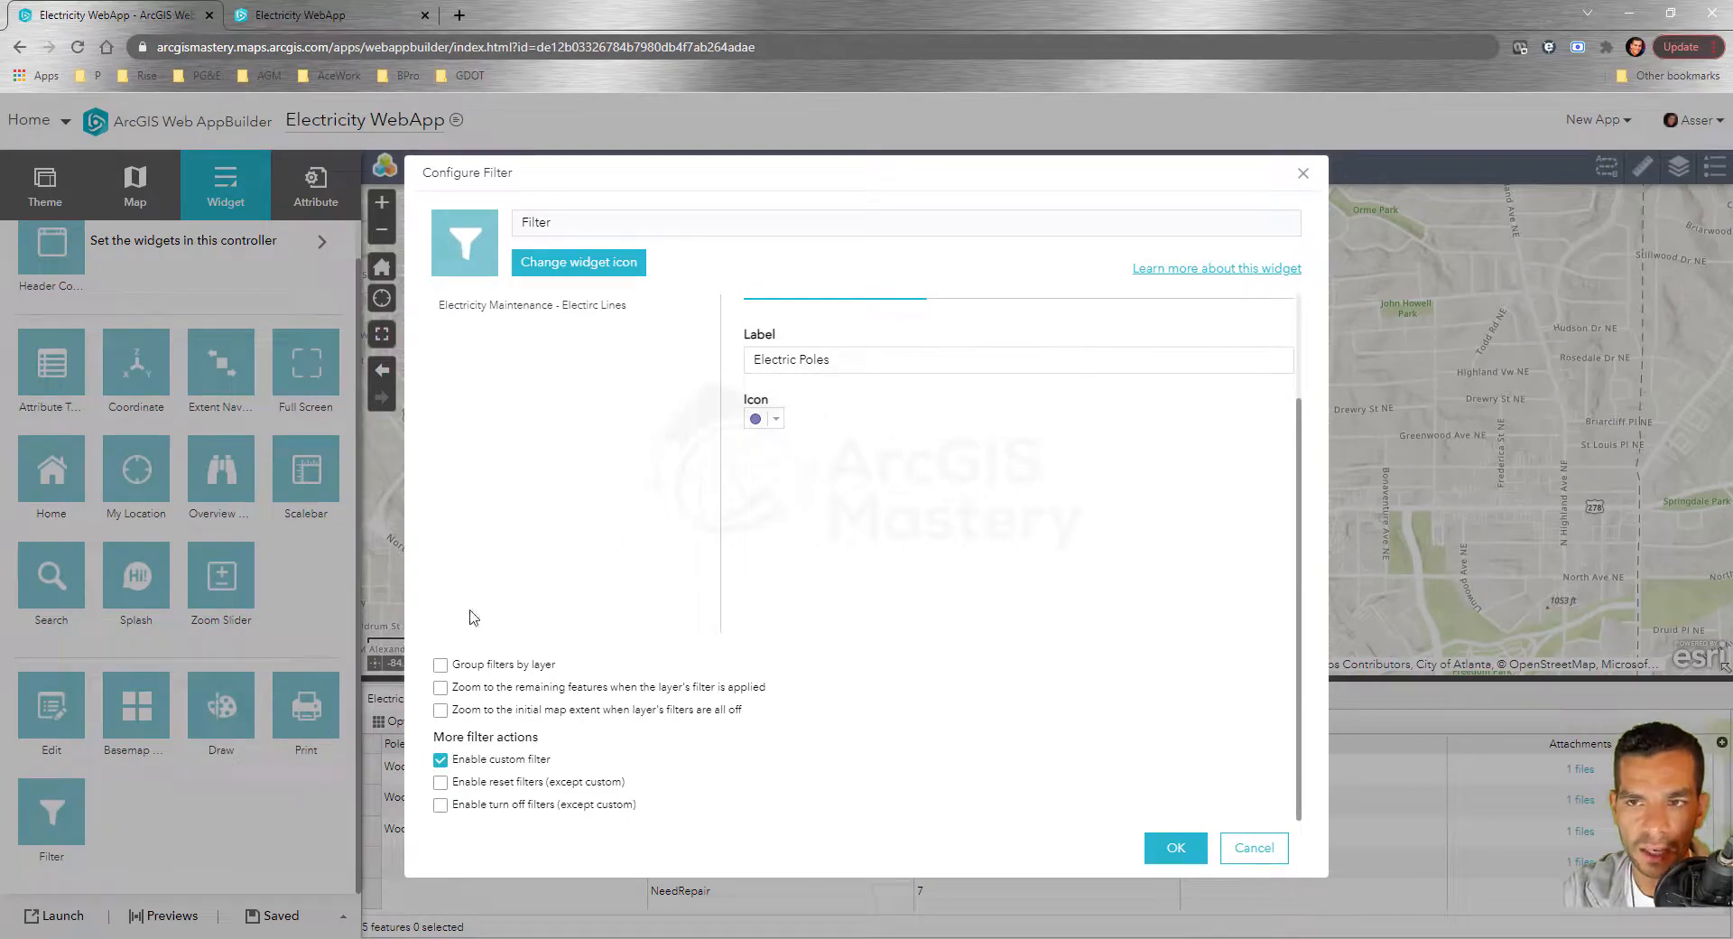
left_click(325, 14)
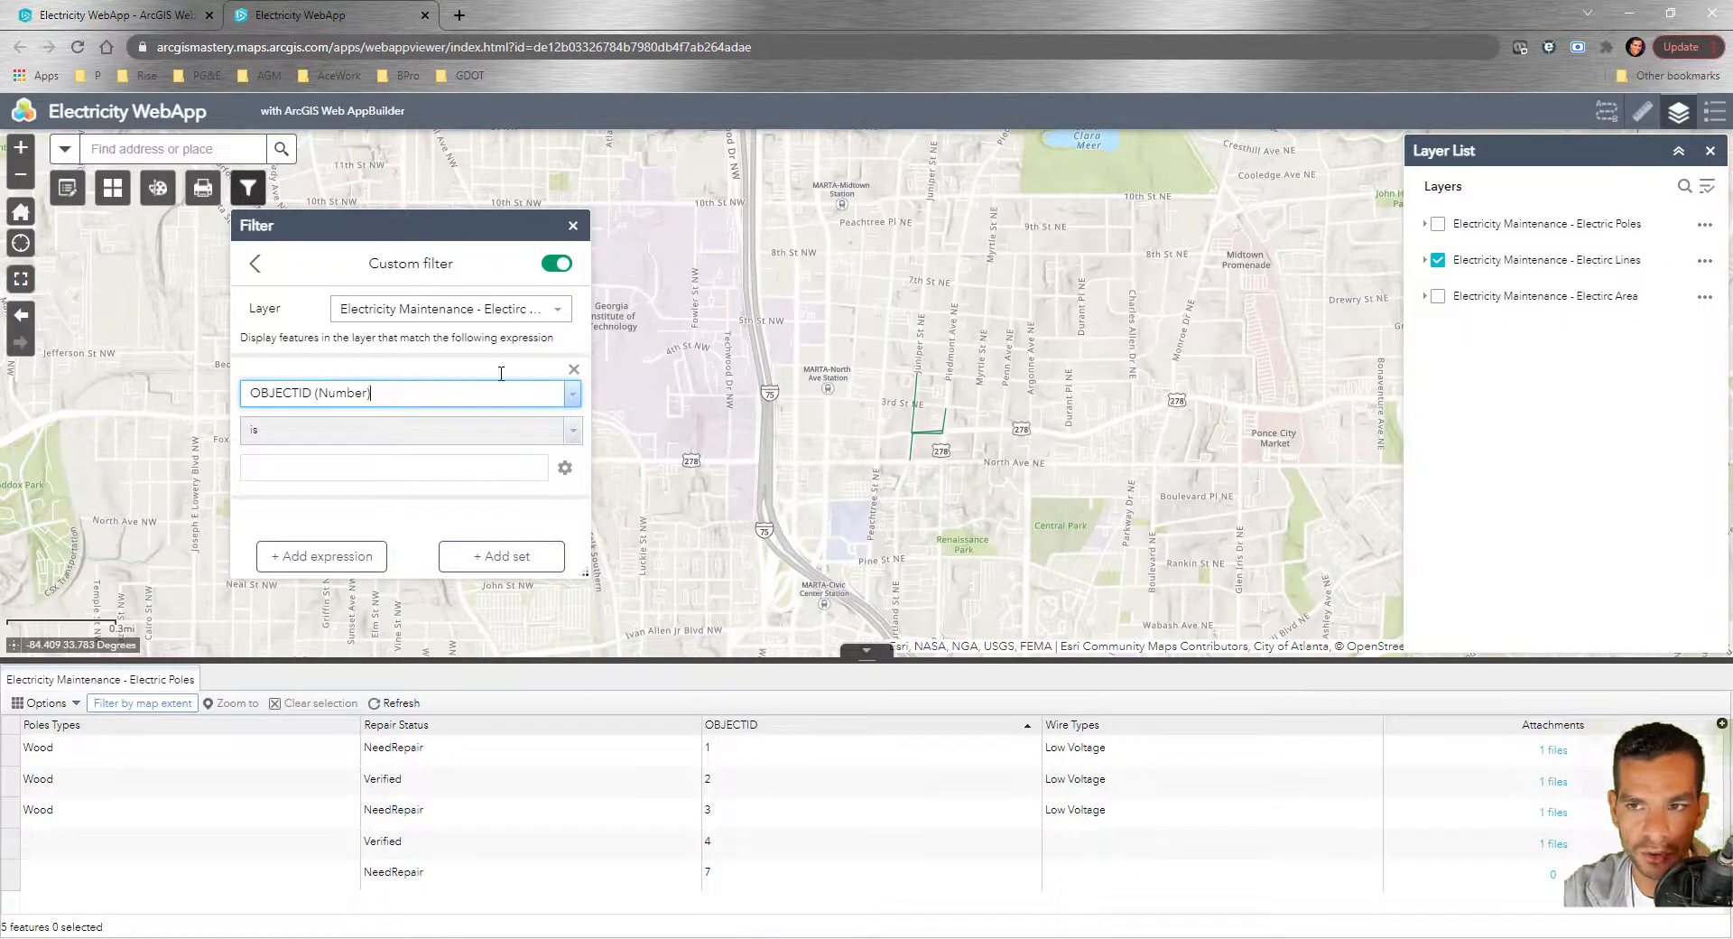
left_click(257, 263)
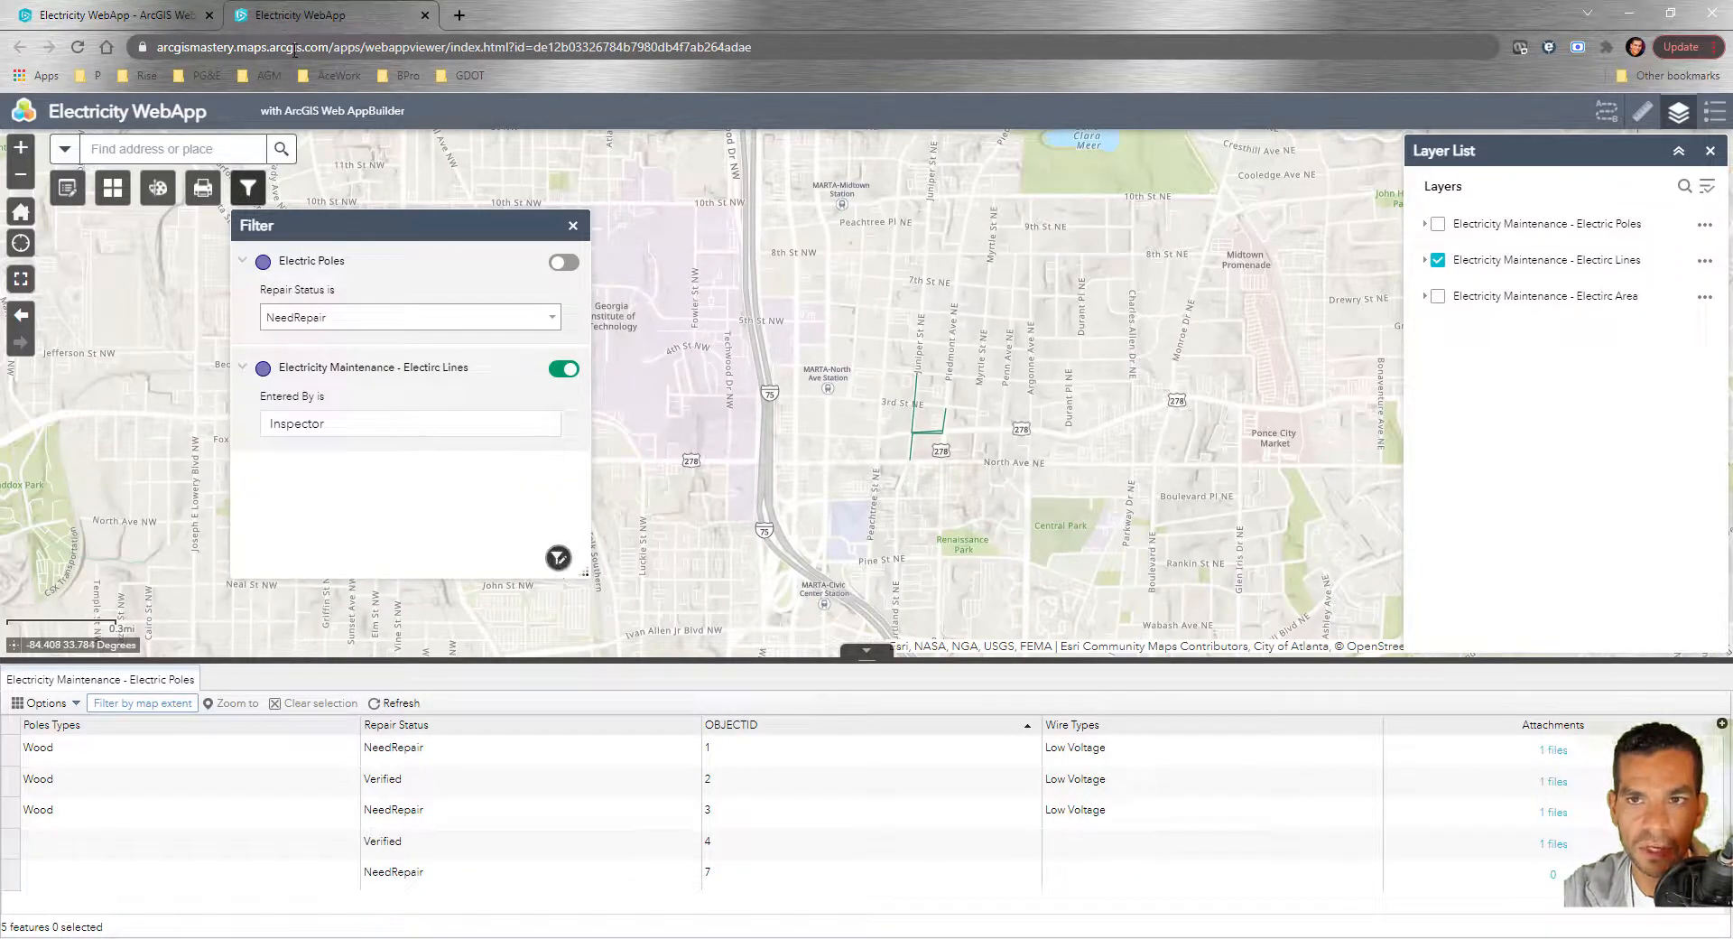
left_click(112, 15)
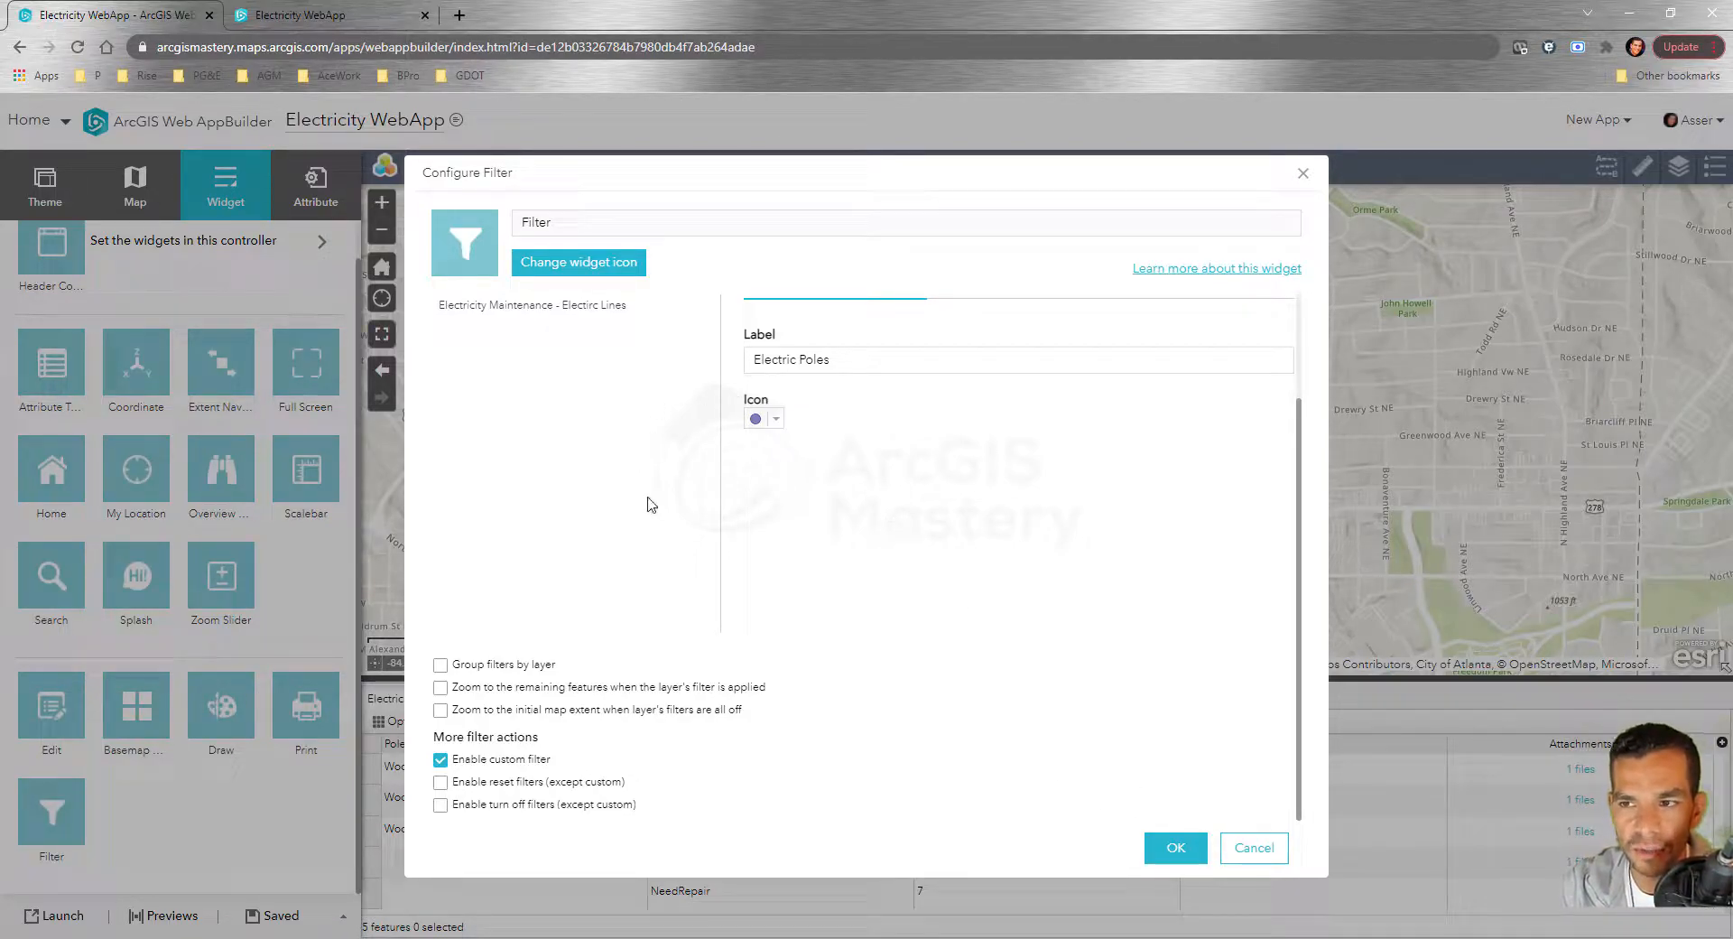
left_click(1176, 849)
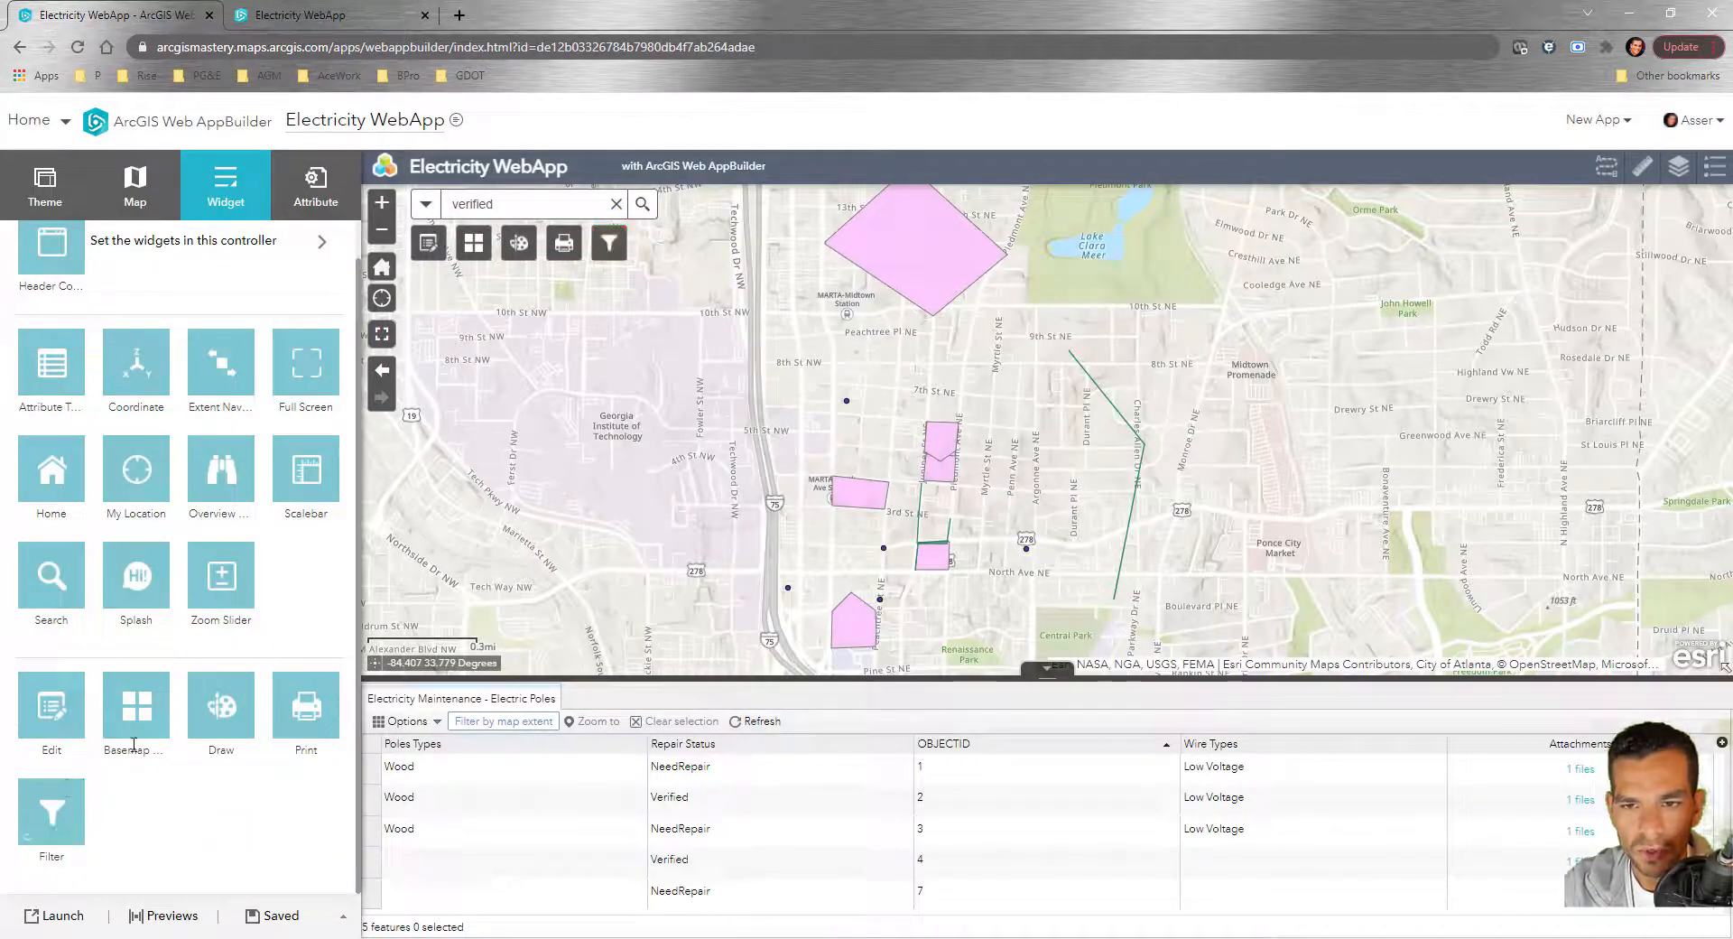
Remove the Basemap Gallery widget and add a Bookmark widget in the freed slot
left_click(157, 686)
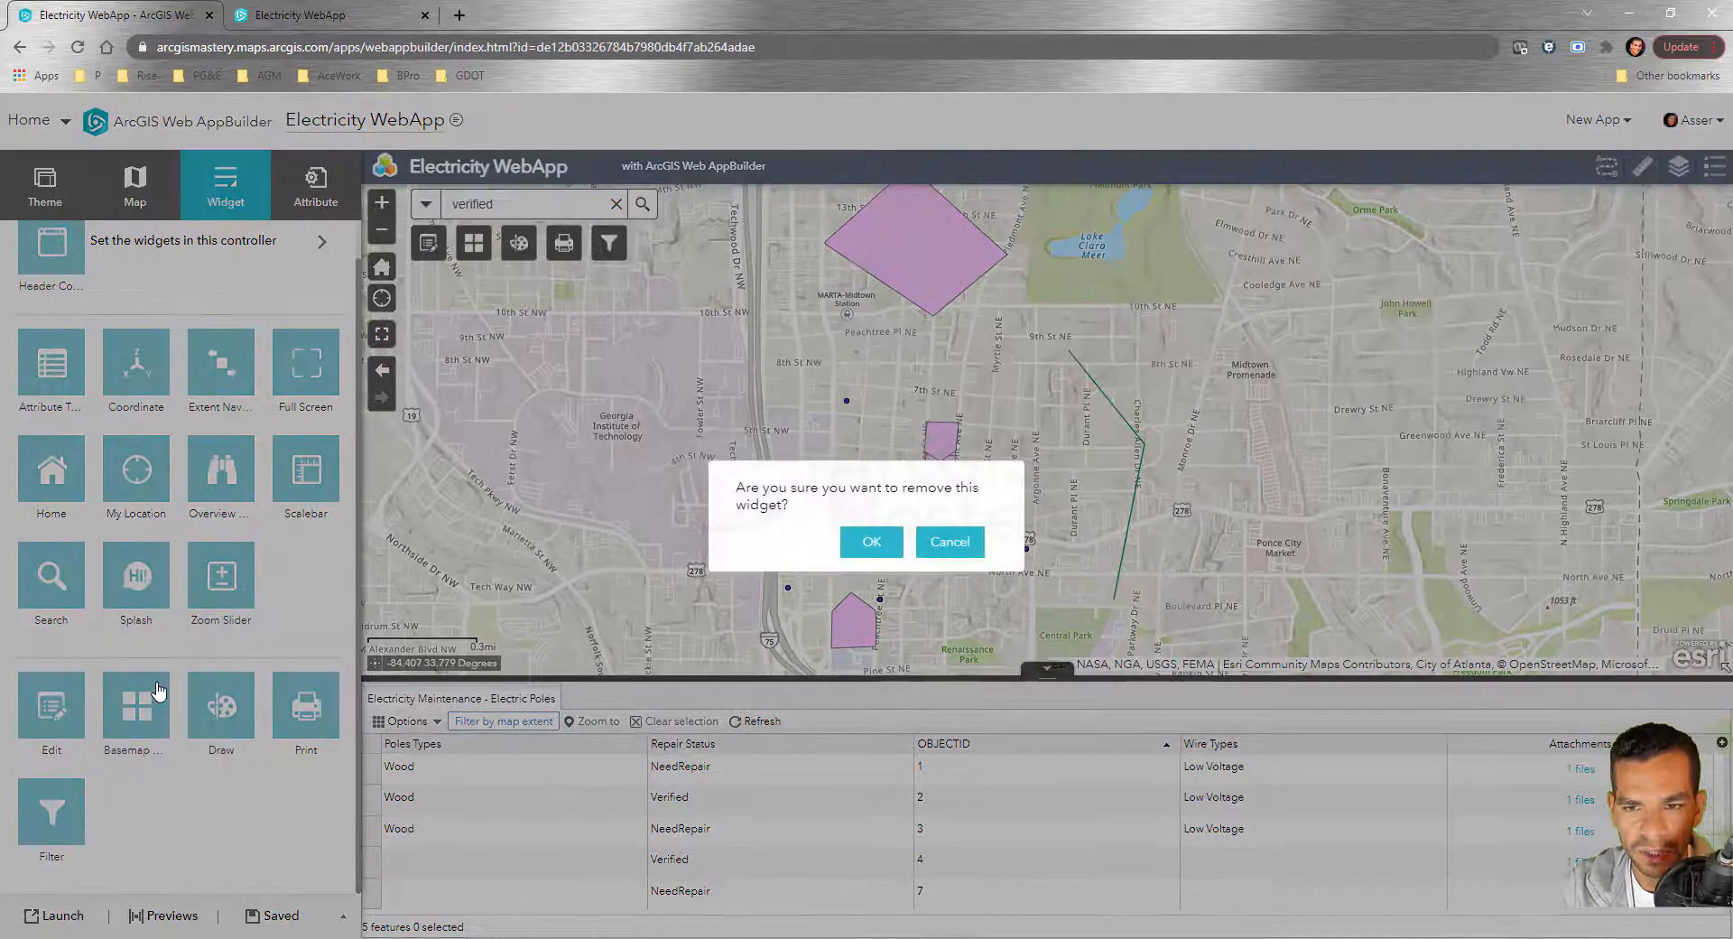
left_click(871, 541)
left_click(156, 715)
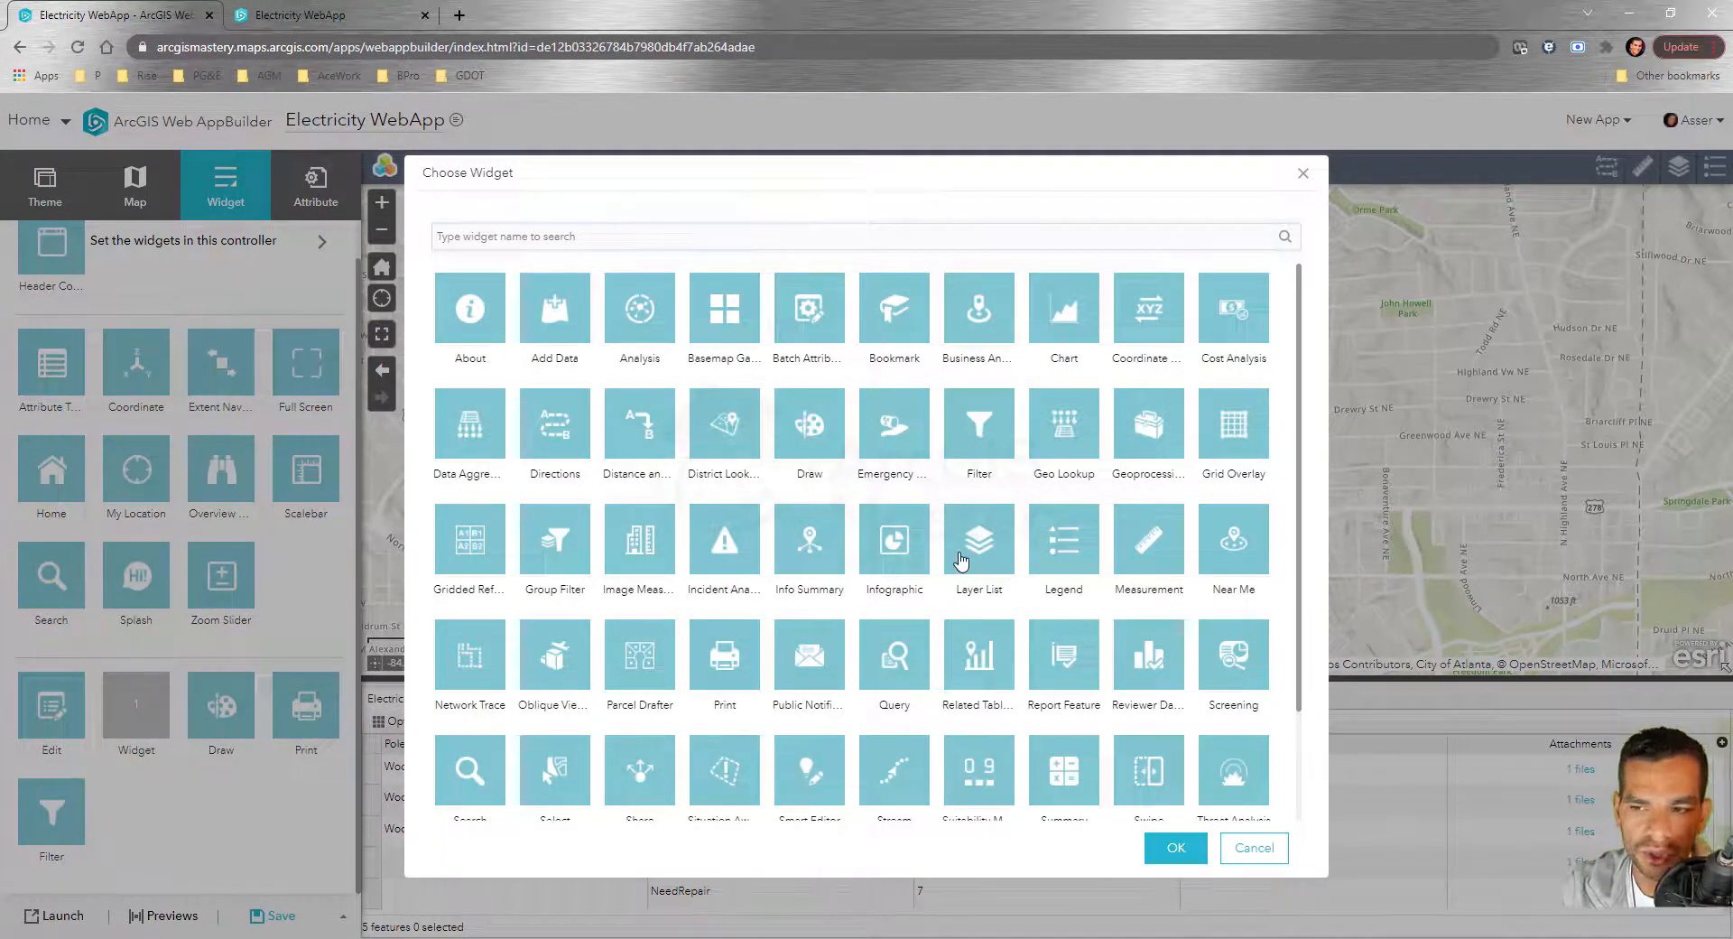
scroll(961, 561, "down", 2)
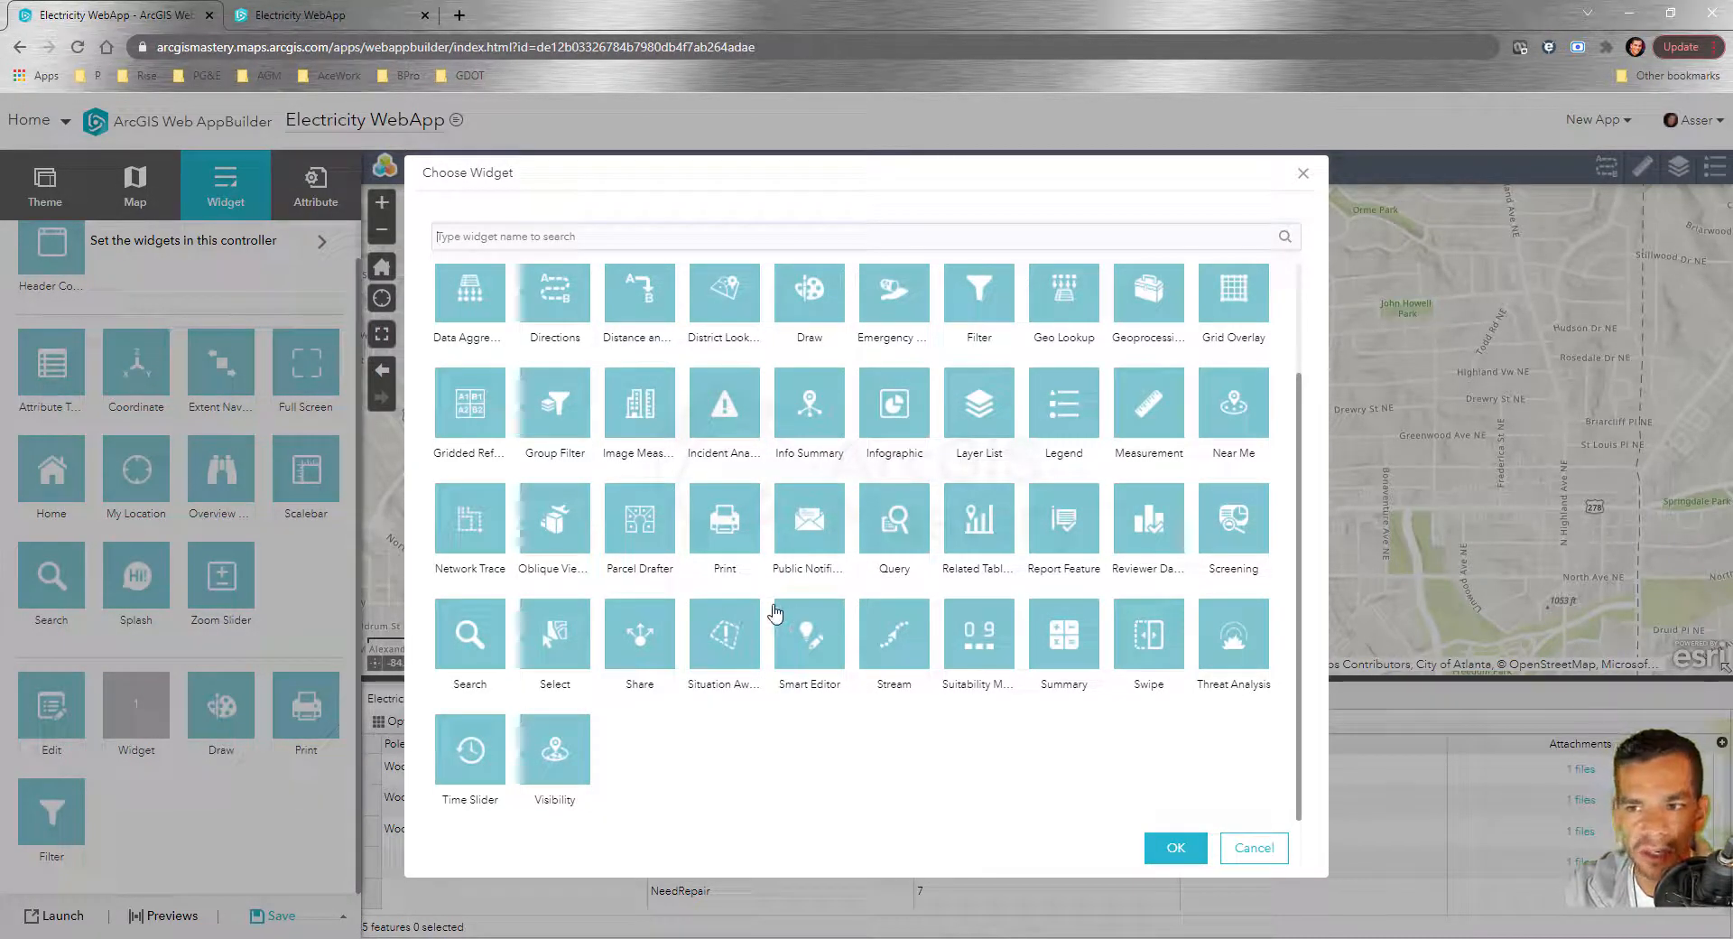
scroll(794, 600, "up", 2)
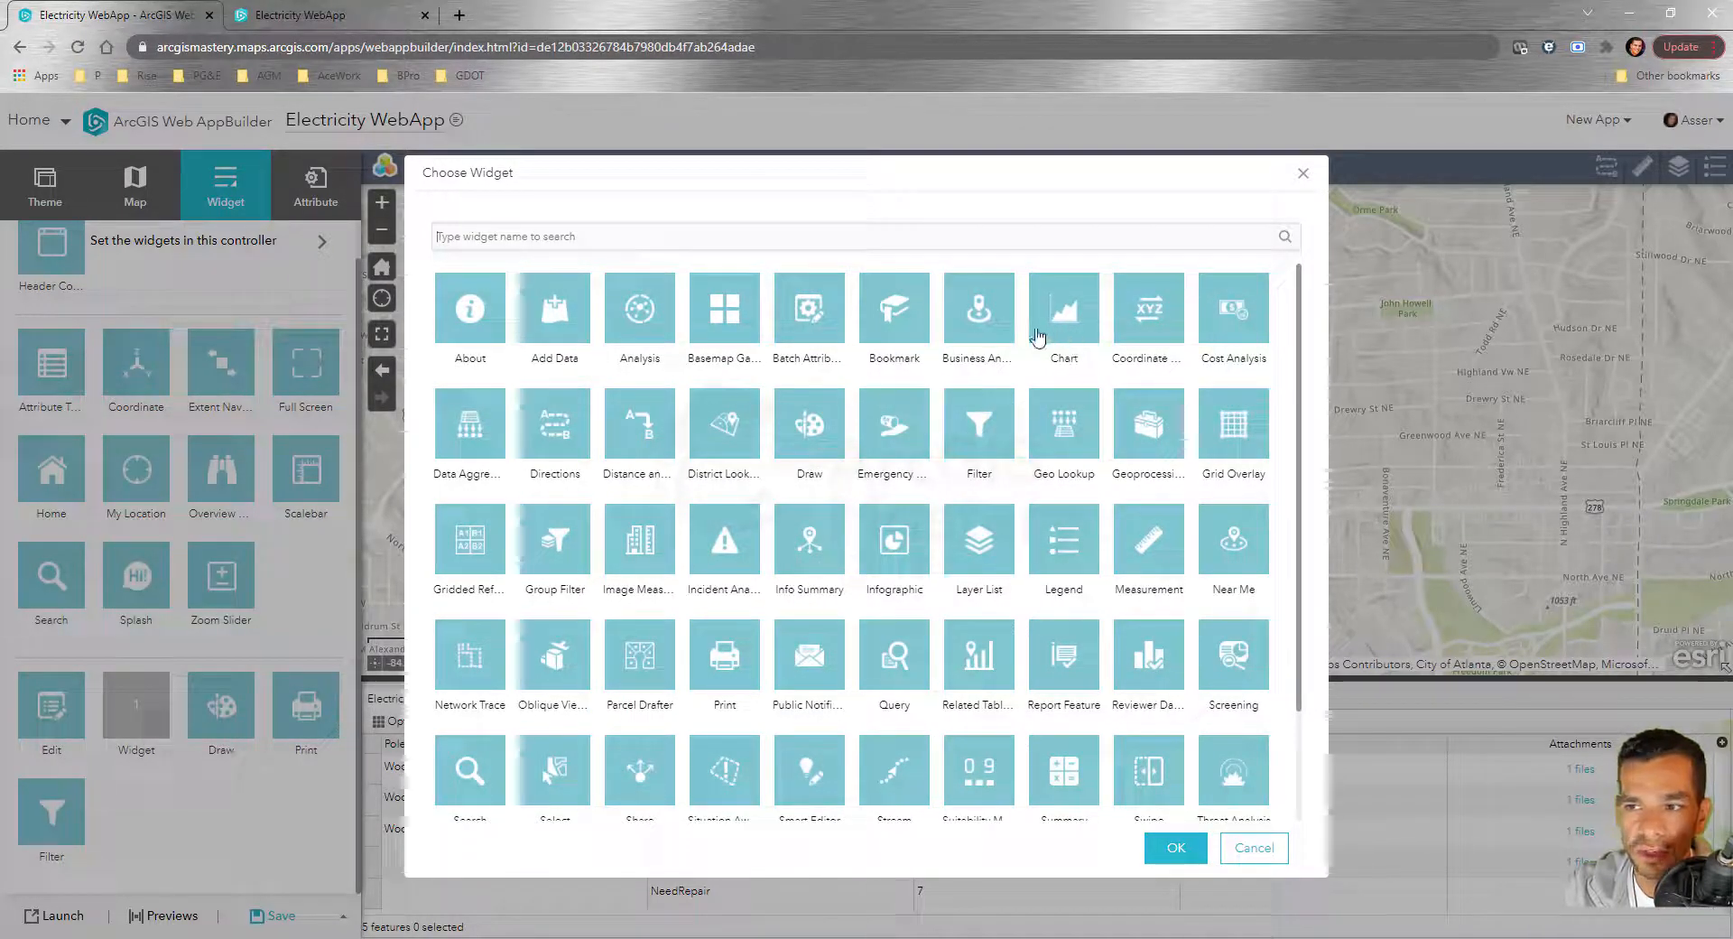
left_click(881, 311)
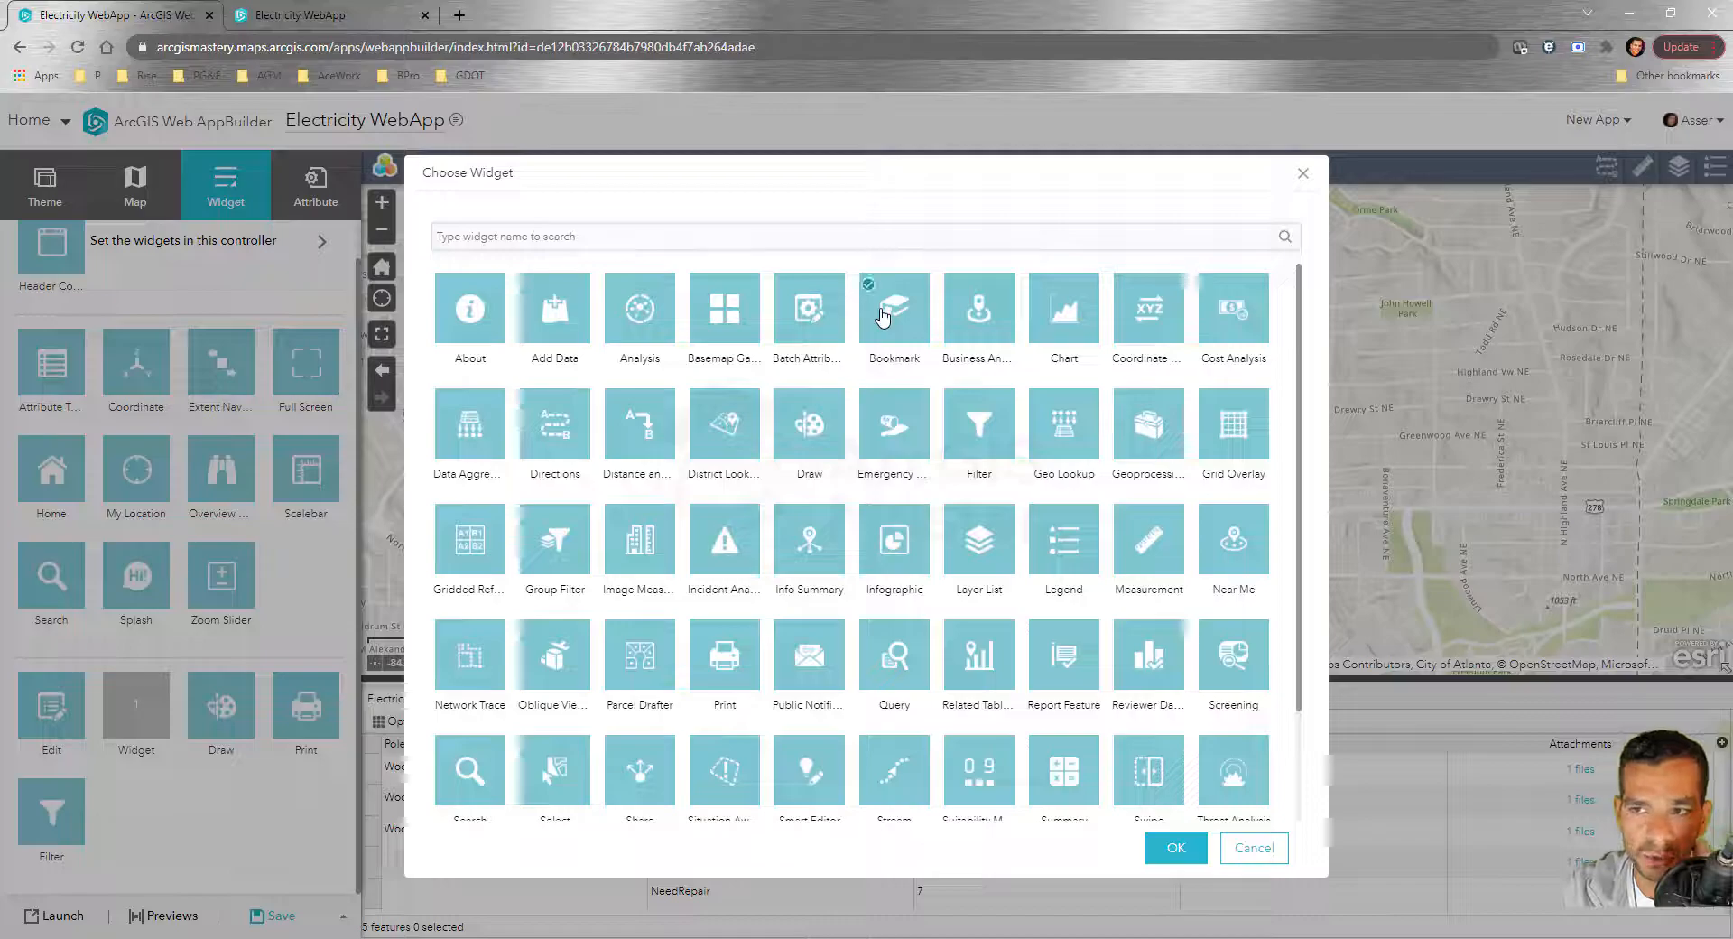
left_click(1175, 859)
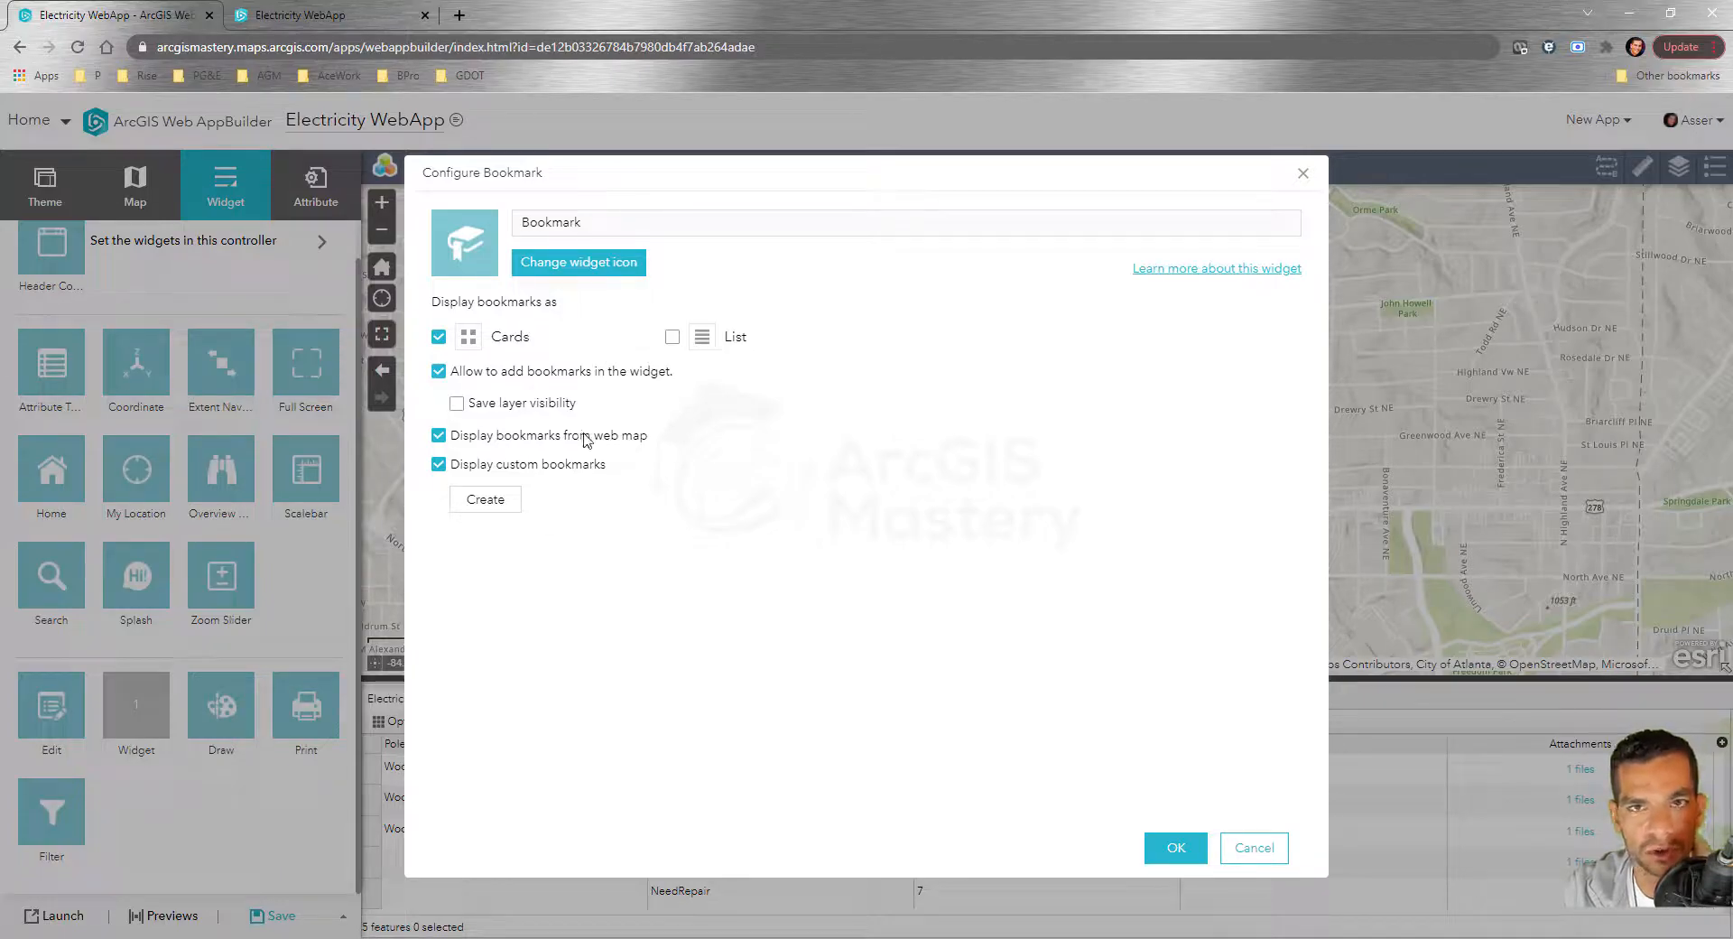
Accept the Bookmark widget's default cards display and custom bookmark settings
left_click(1174, 849)
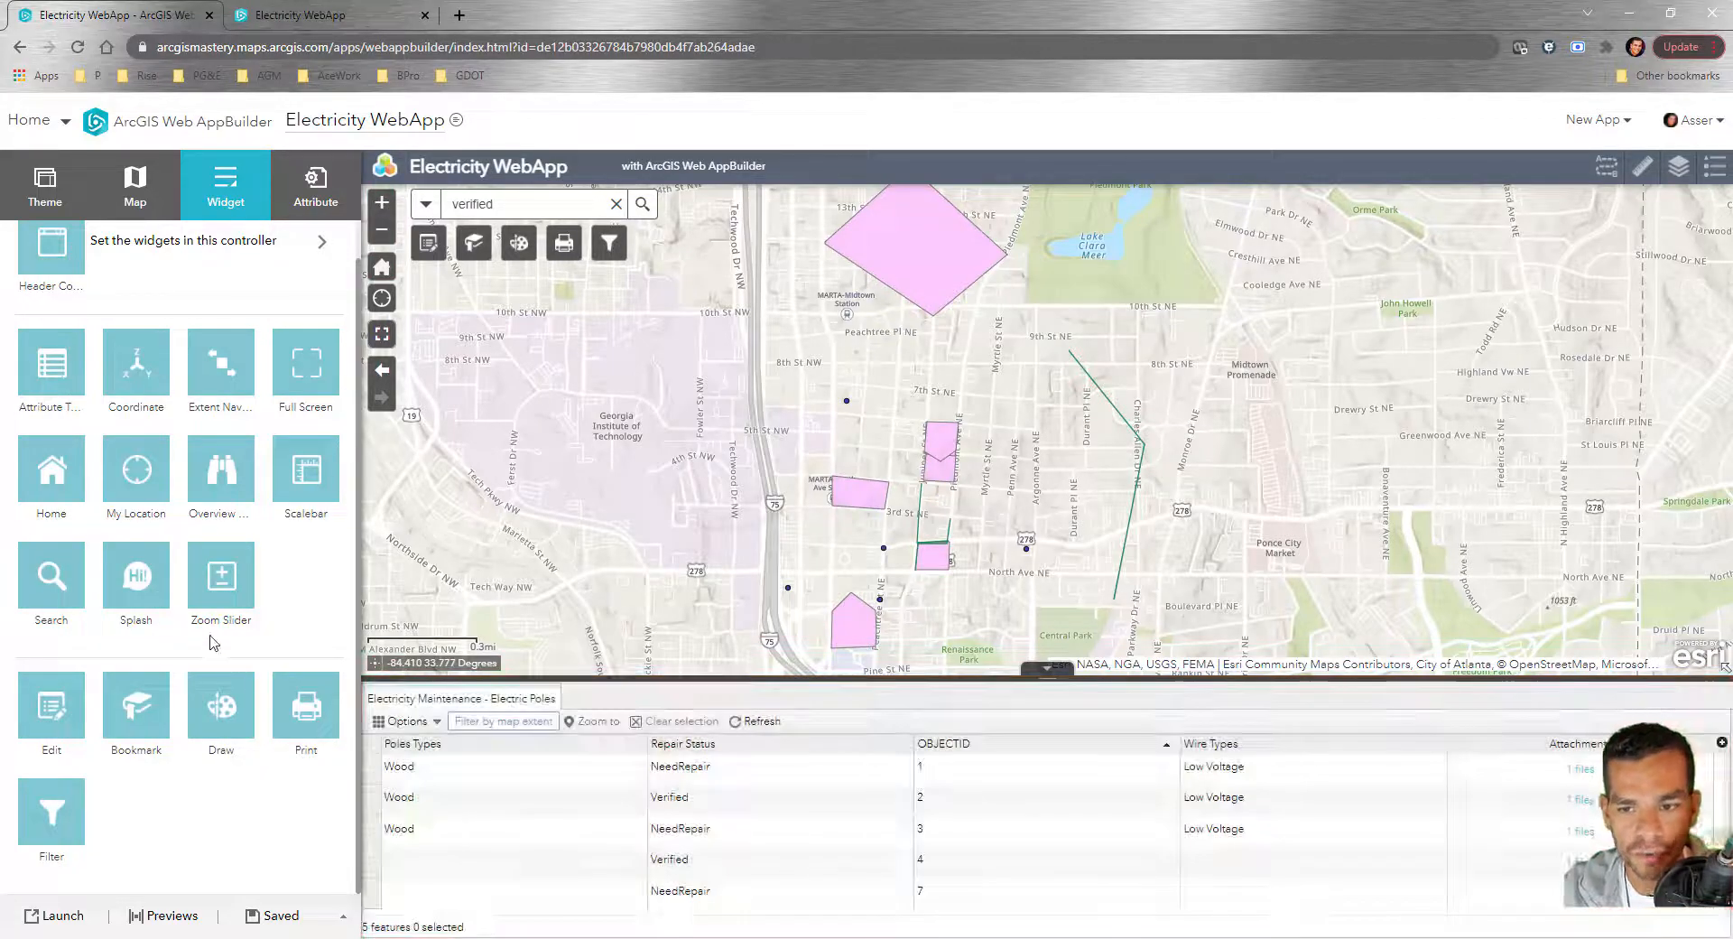
Show the Attribute settings with the Electricity WebApp branding title and subtitle
mouse_move(288, 480)
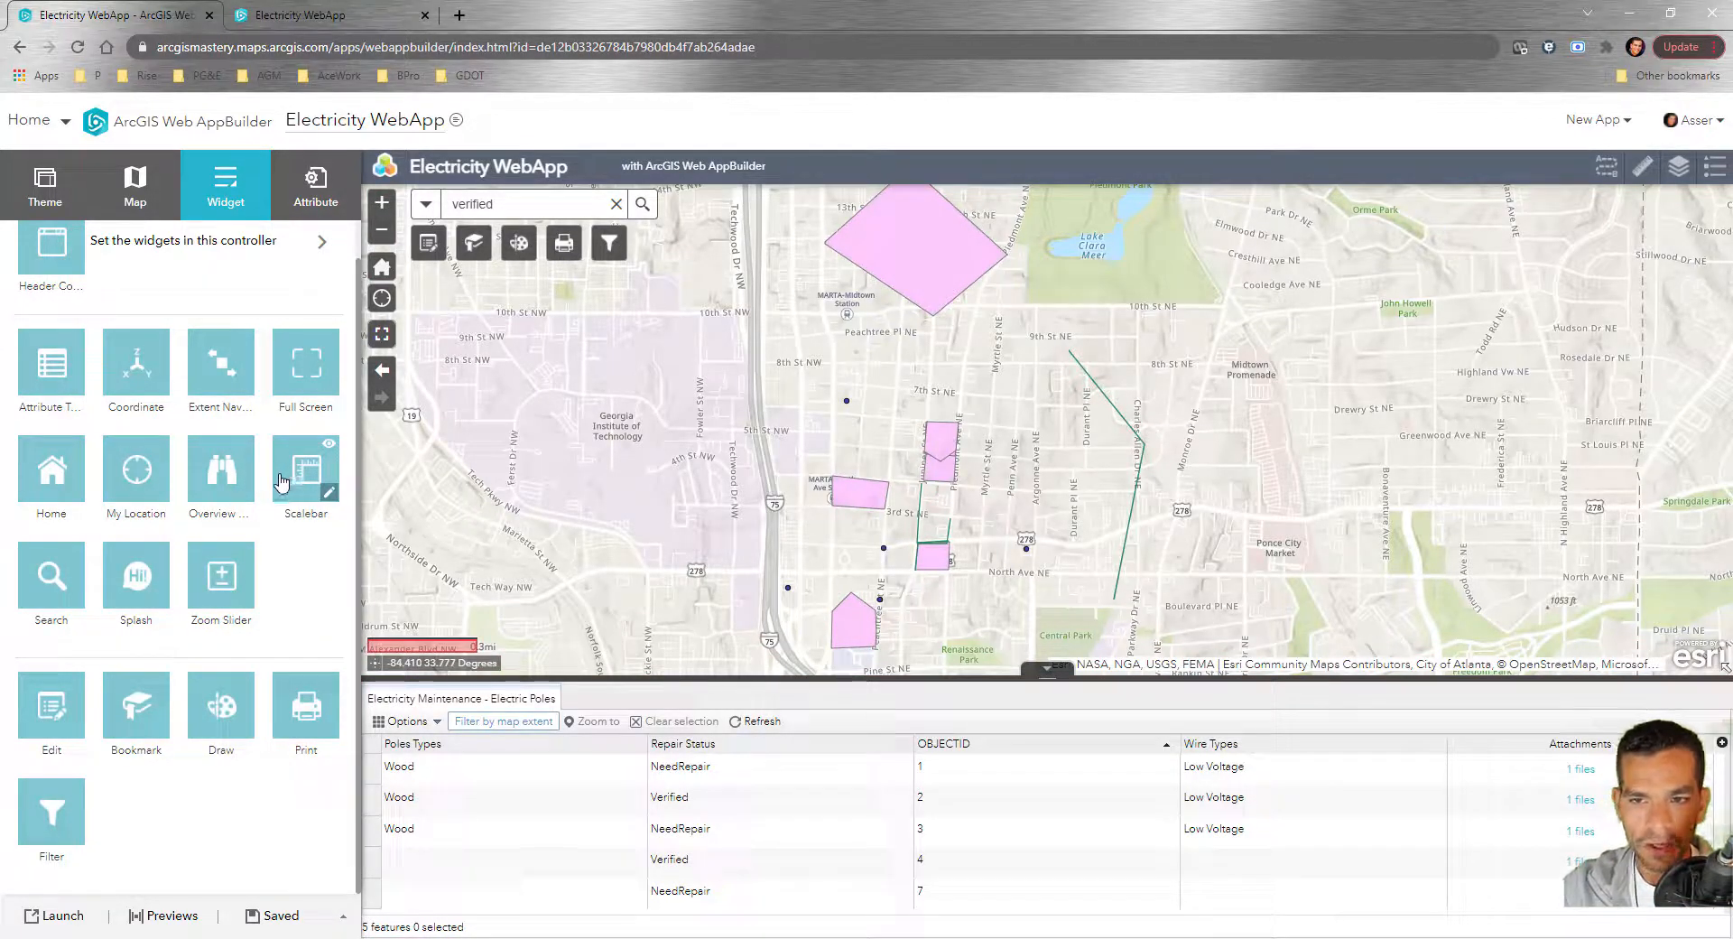
scroll(187, 361, "up", 1)
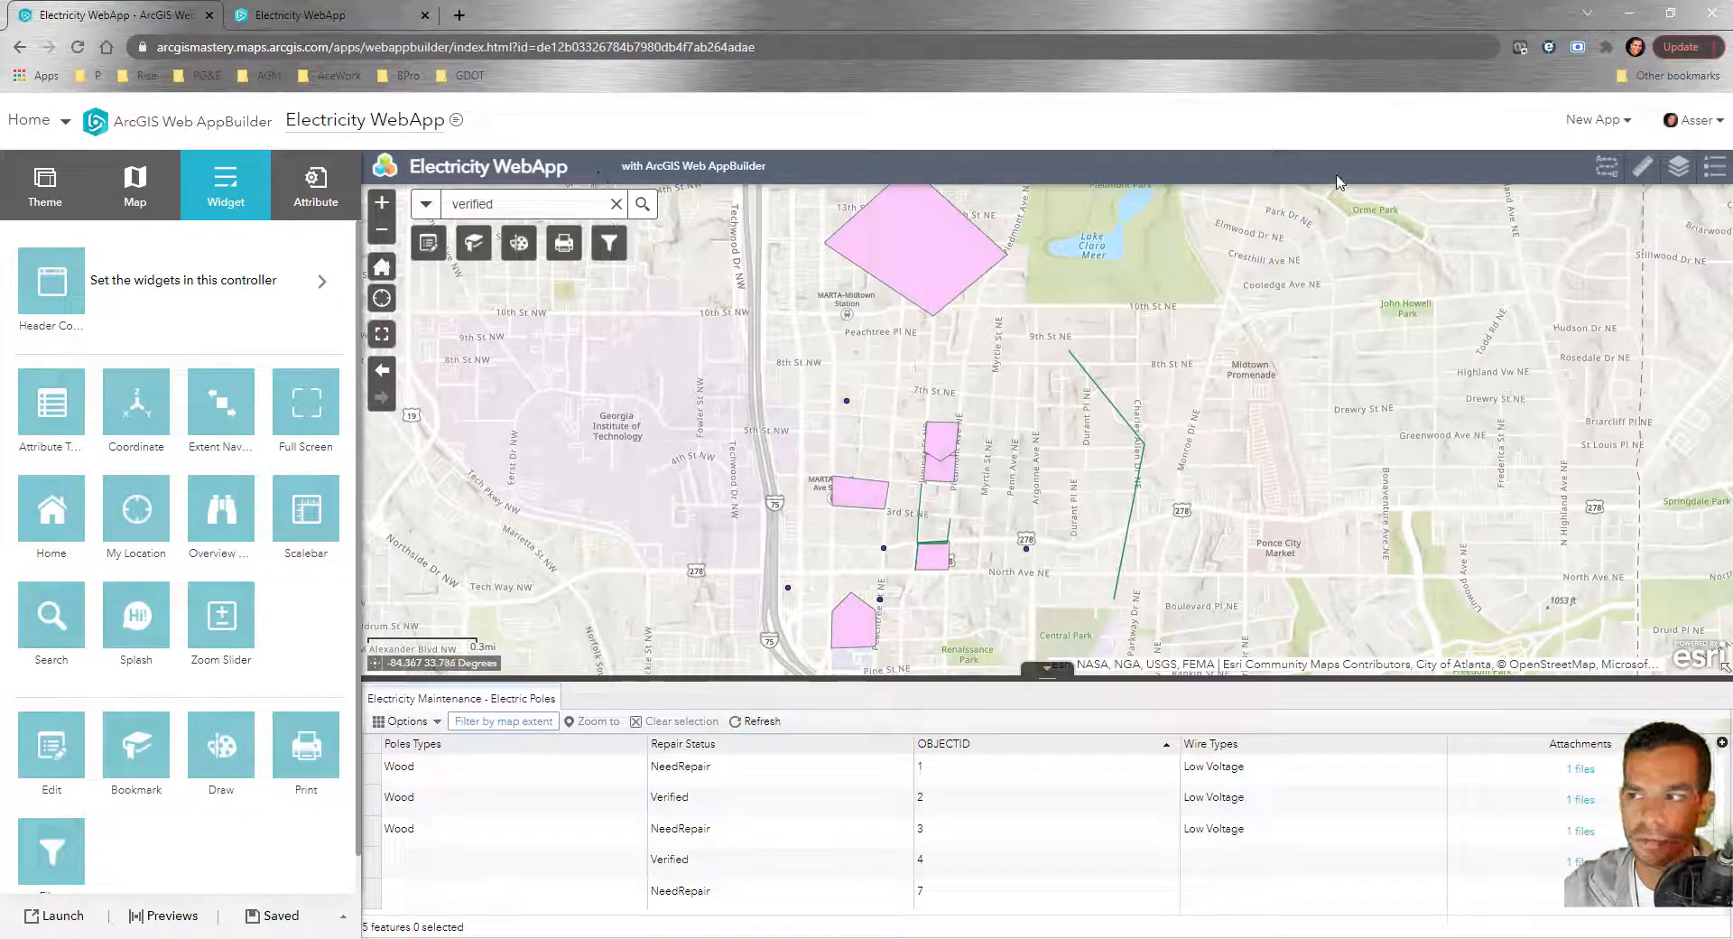
left_click(314, 195)
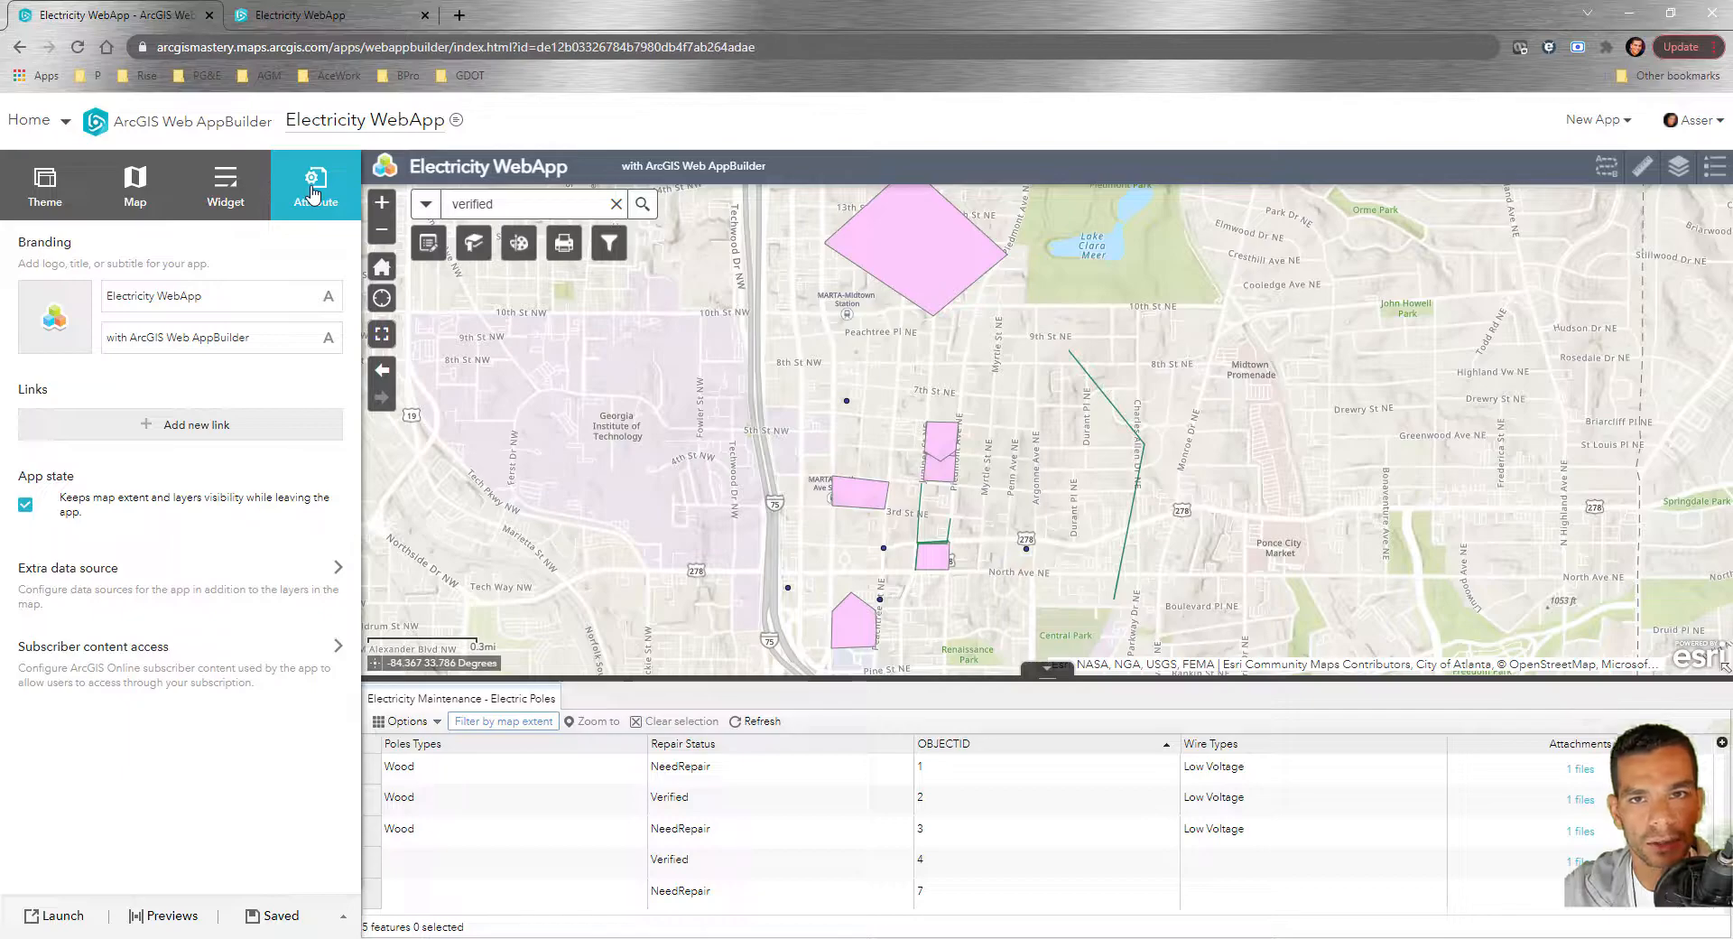